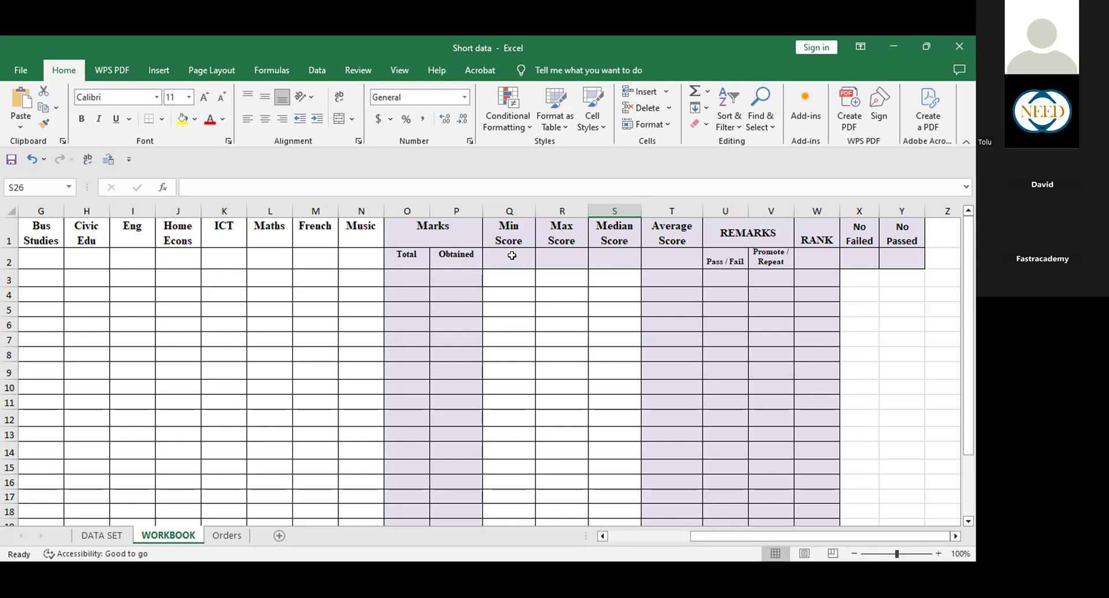
Review the WORKBOOK template's Max, Median and Average Score cells and its Pass/Fail and Promote/Repeat columns.
left_click(569, 259)
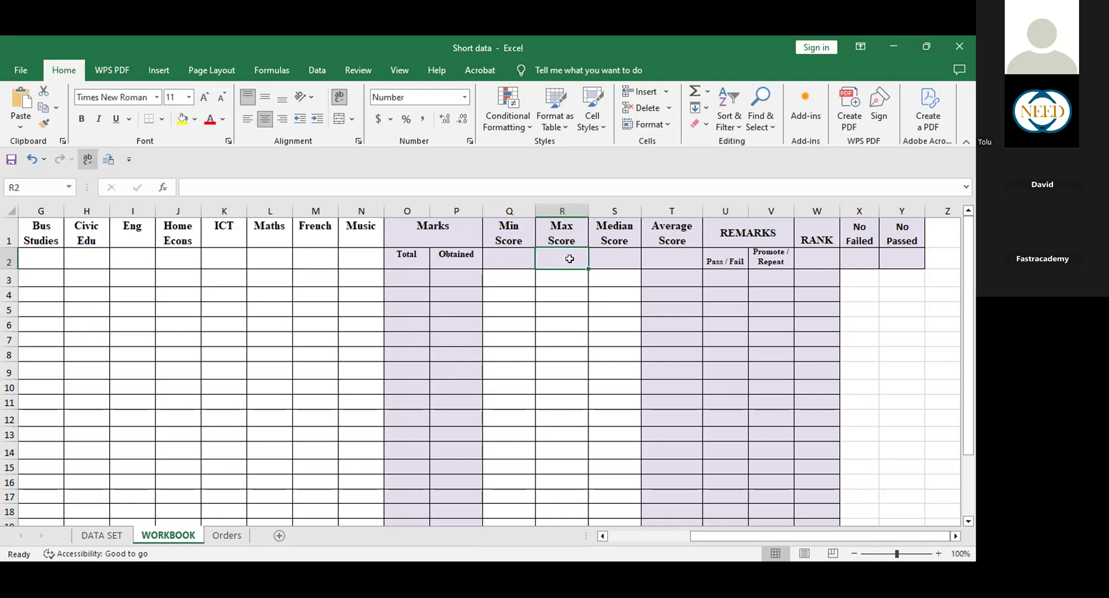
left_click(621, 258)
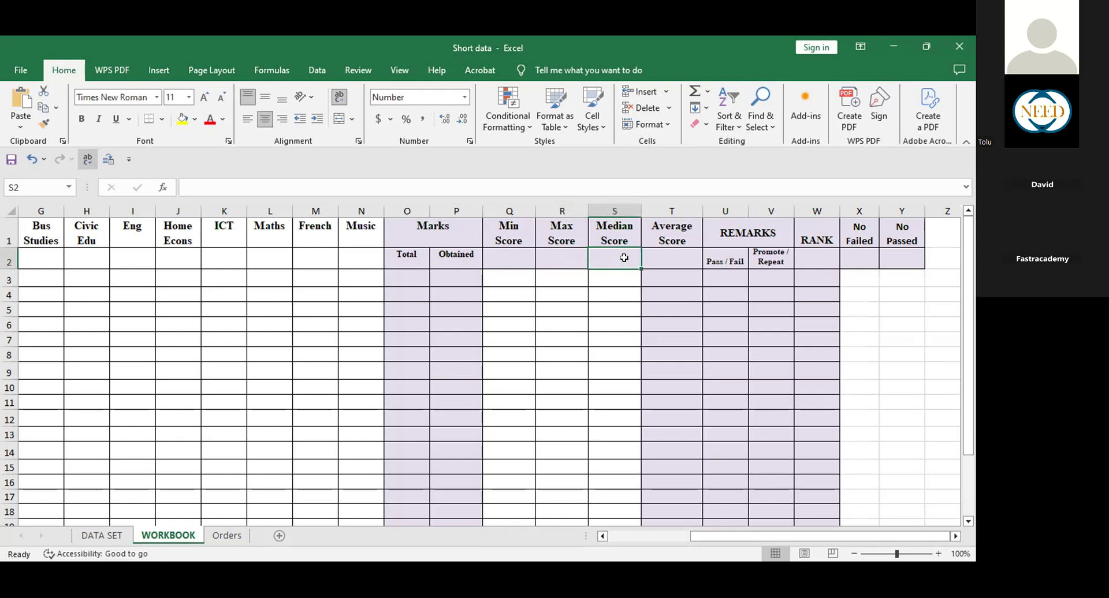
left_click(668, 257)
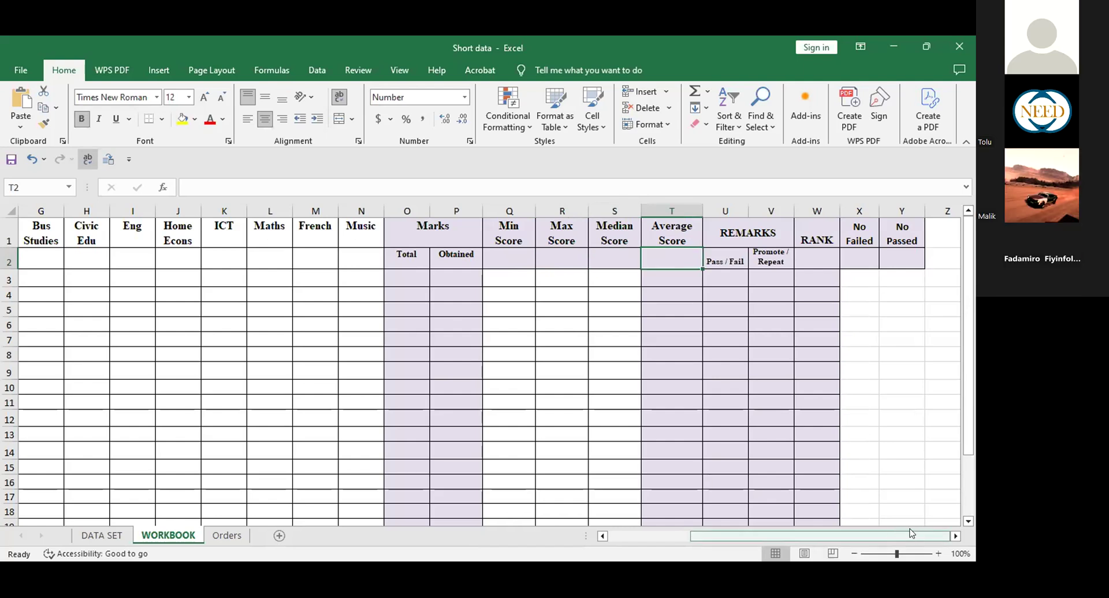
left_click(729, 279)
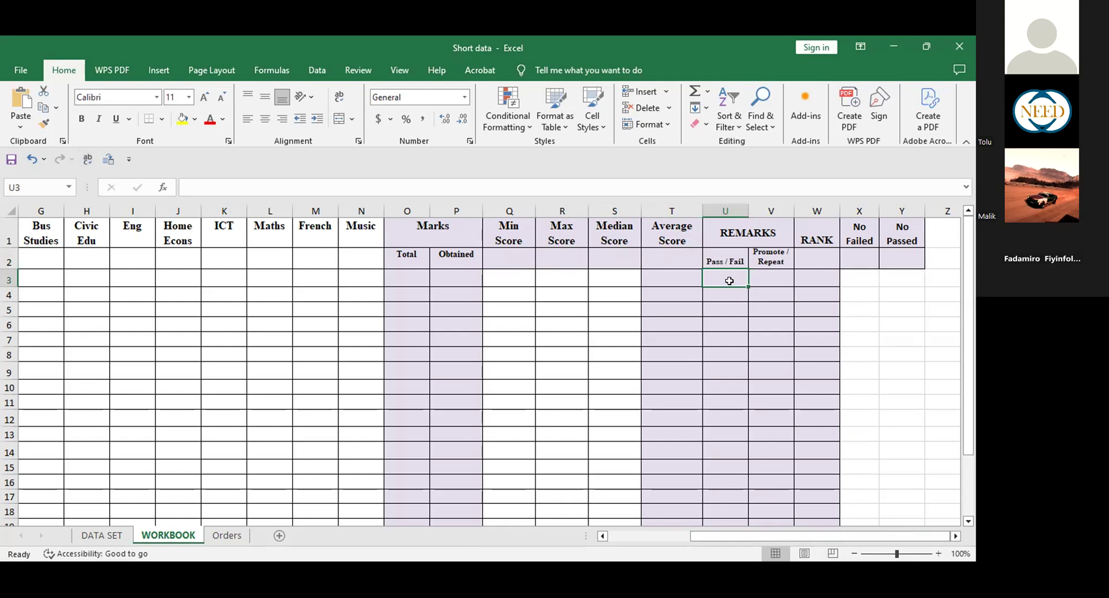
left_click(768, 280)
left_click(770, 291)
left_click(771, 320)
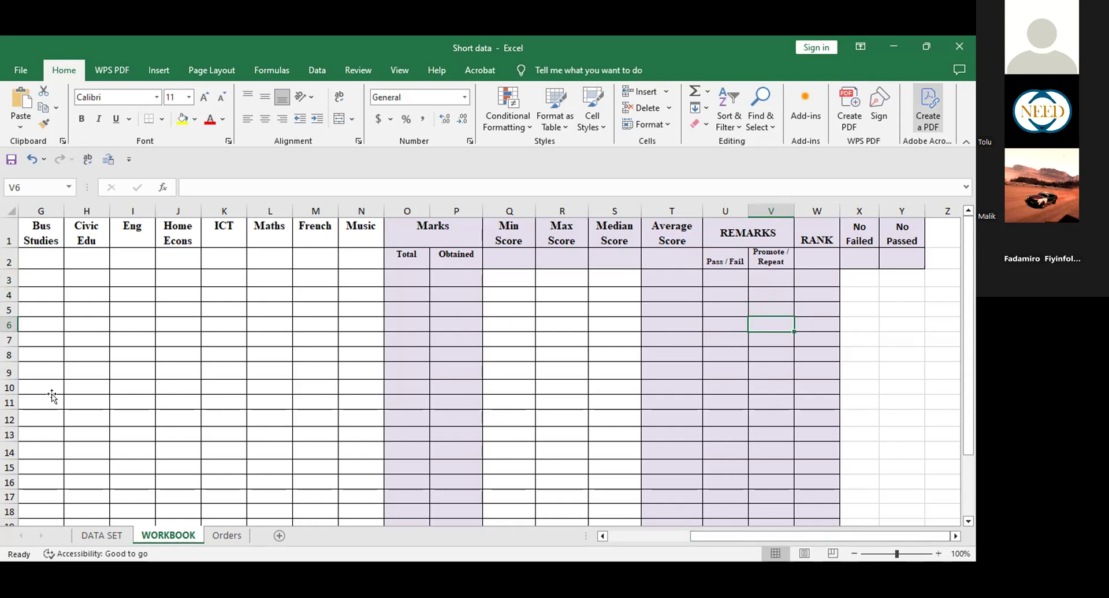
key("ctrl+Page_Up")
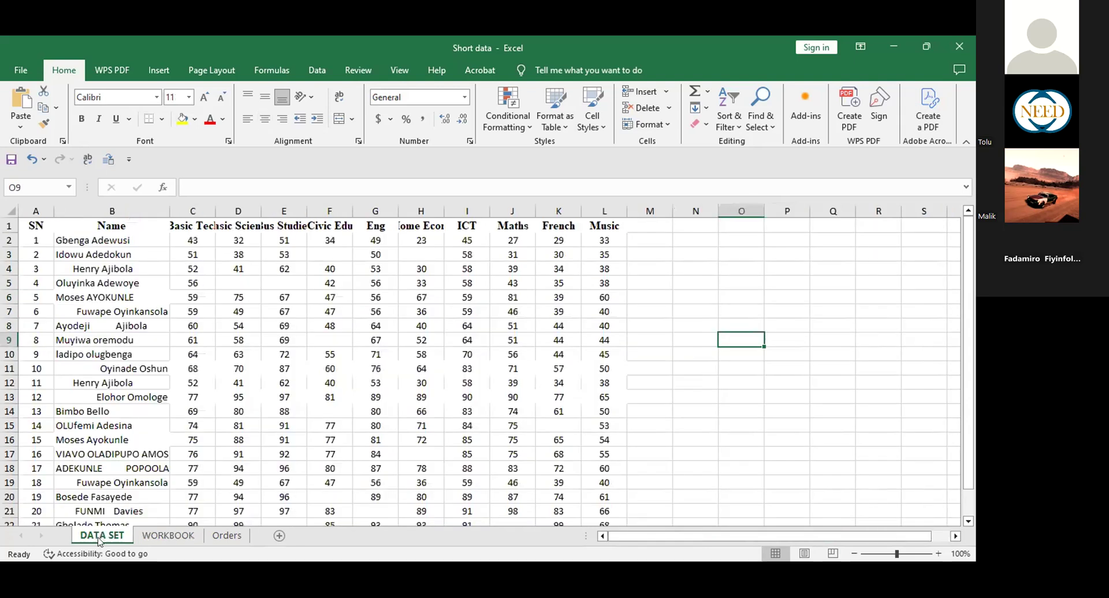
left_click(660, 293)
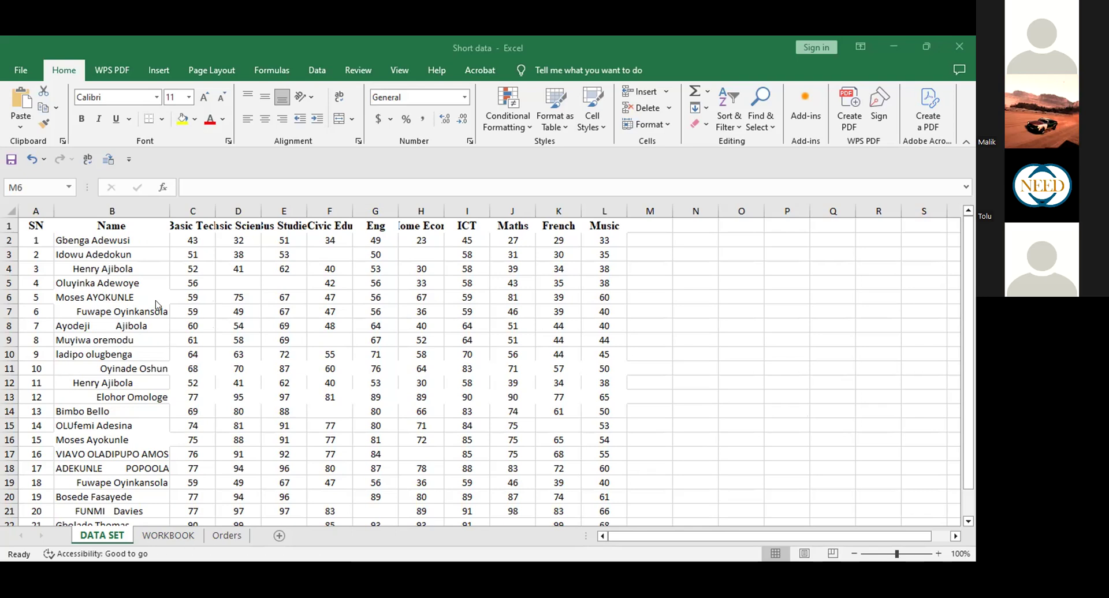
left_click(145, 235)
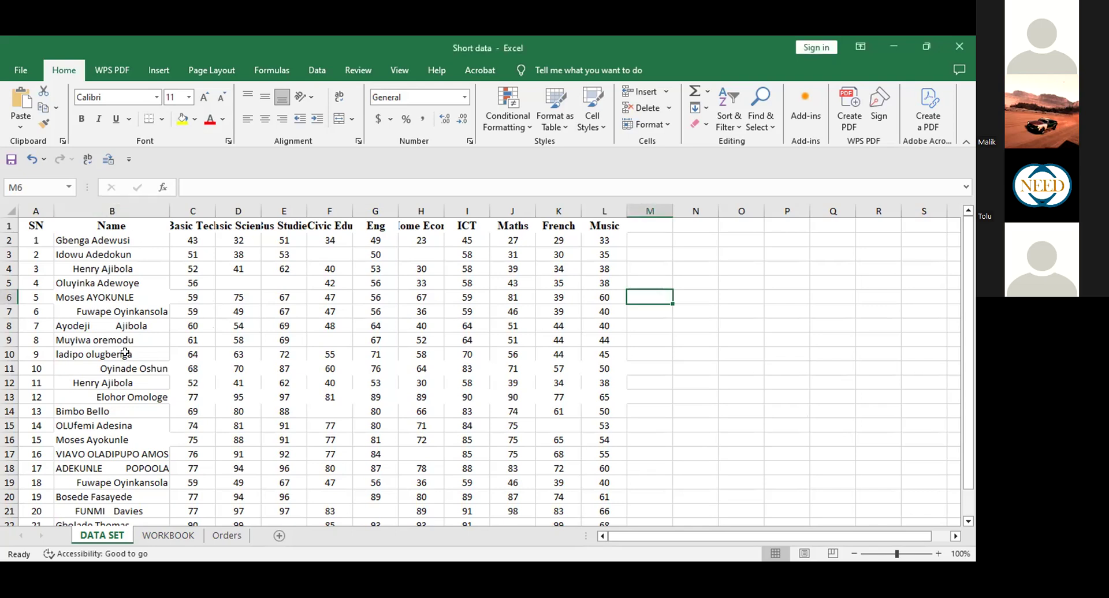
left_click(117, 204)
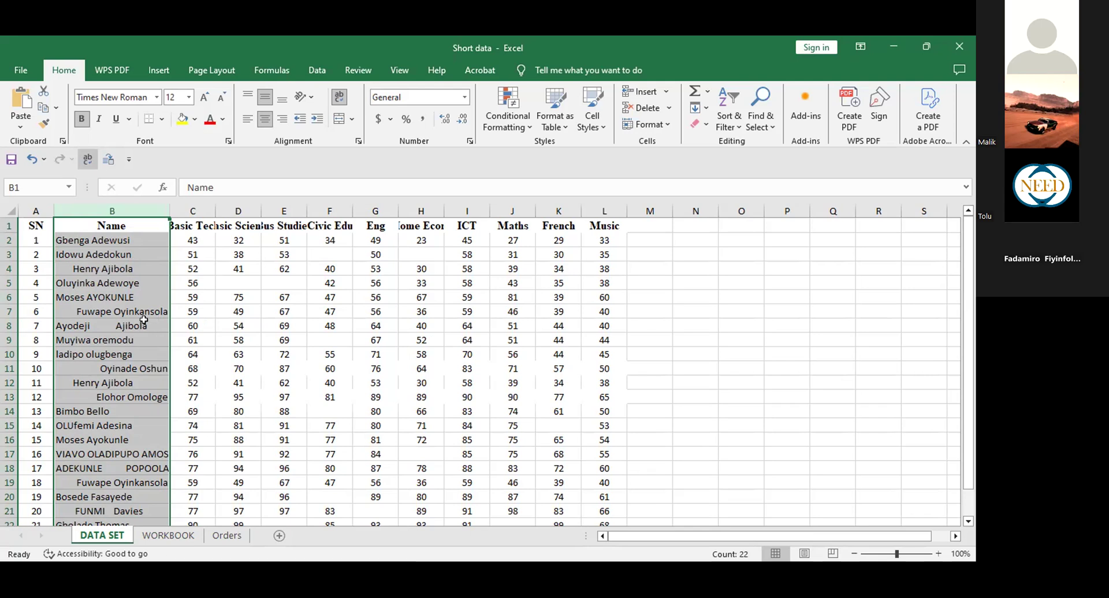
left_click(144, 293)
left_click(203, 306)
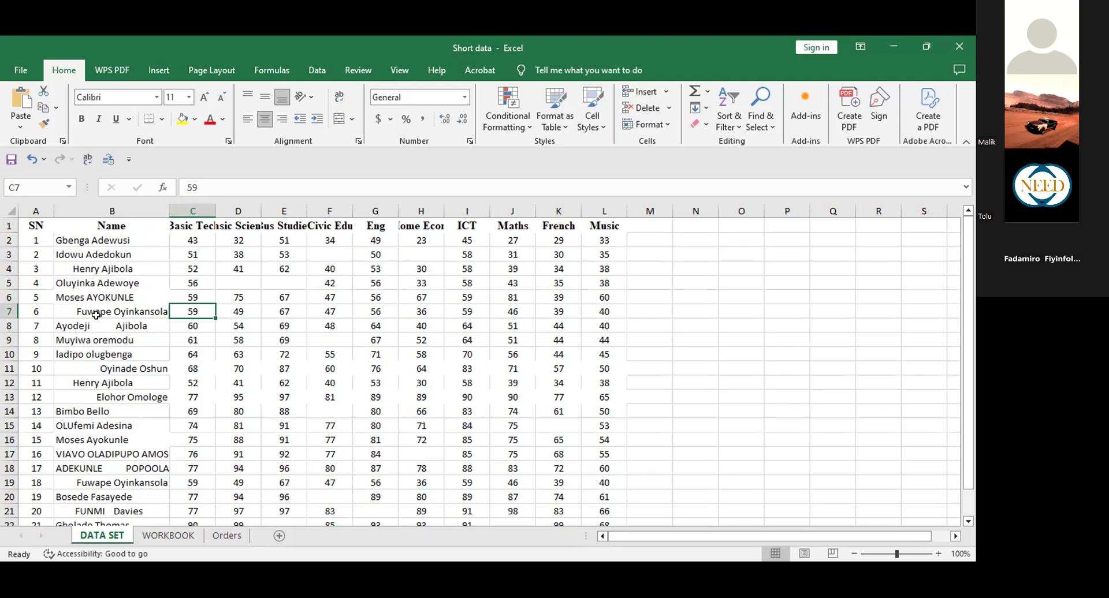
left_click(111, 325)
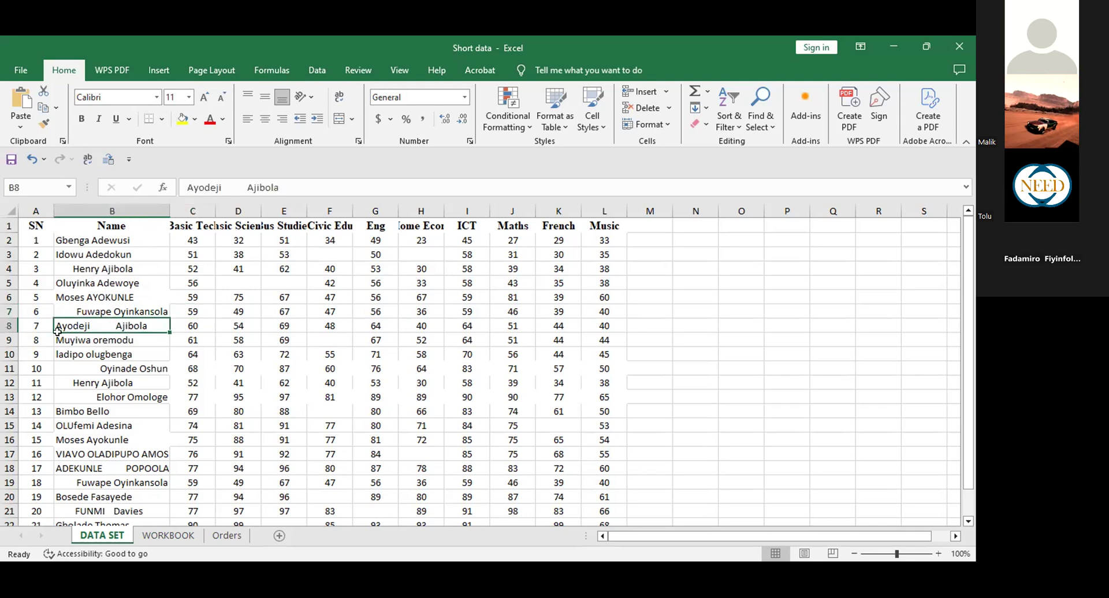
double_click(90, 324)
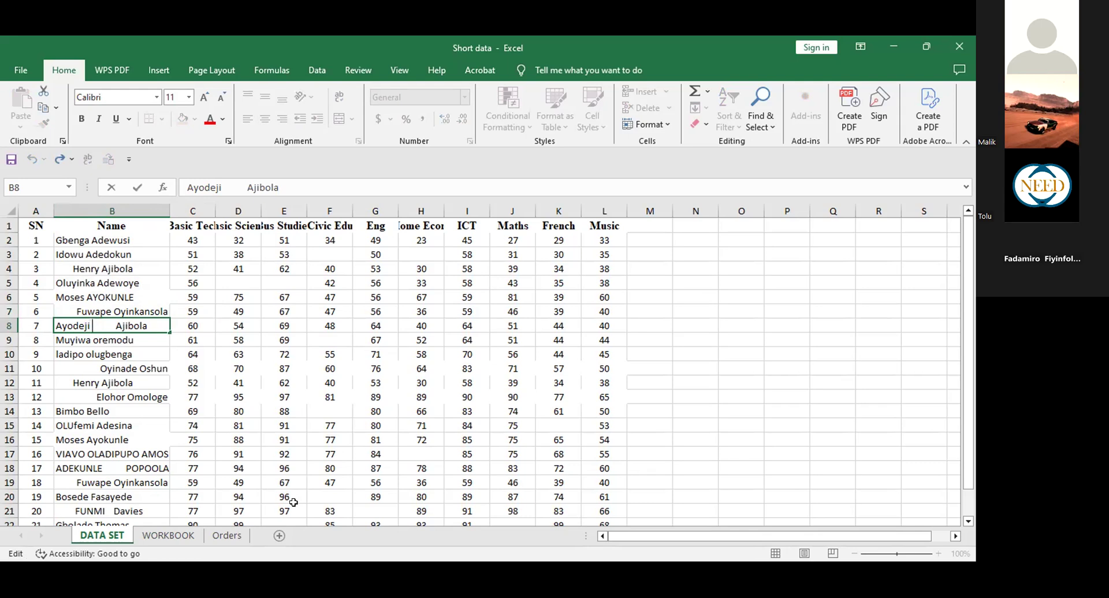
key("Right")
key("Right")
key("Right")
key("Right")
key("Right")
left_click(223, 326)
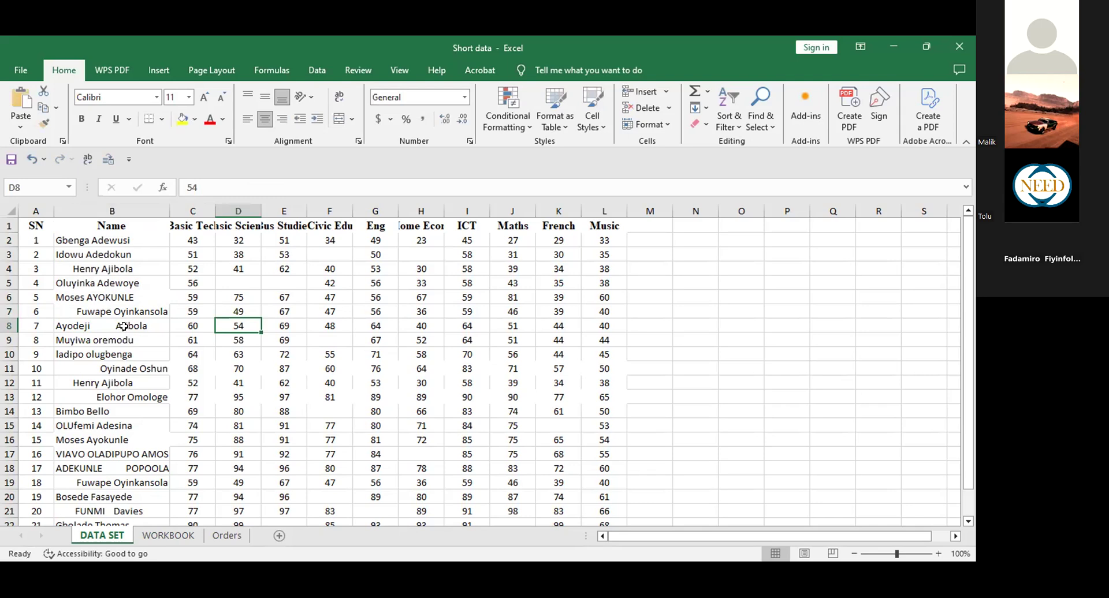
double_click(76, 311)
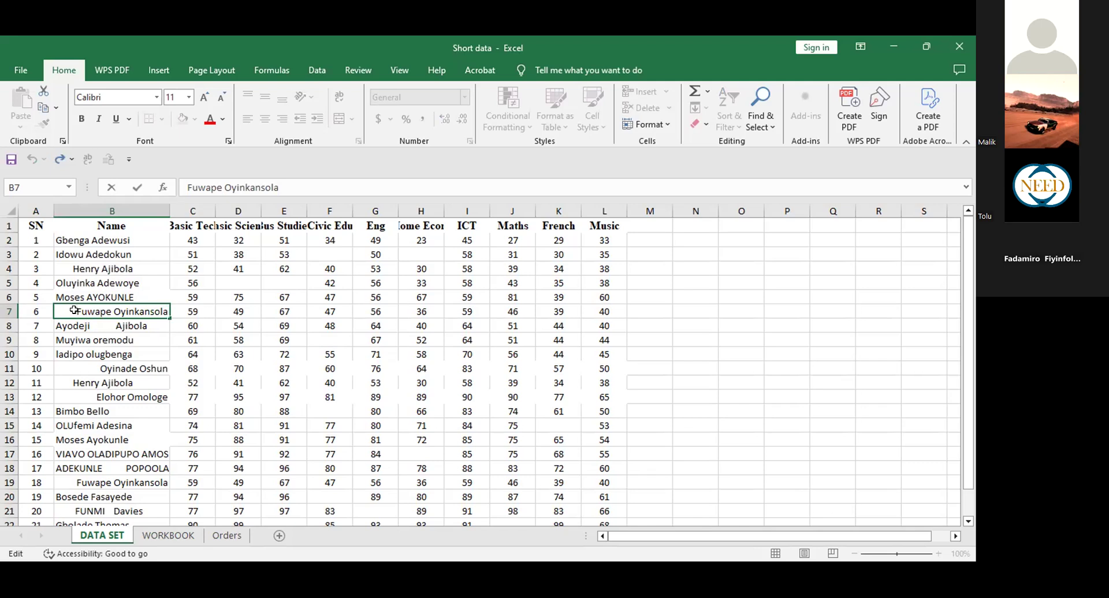
double_click(56, 311)
left_click(201, 350)
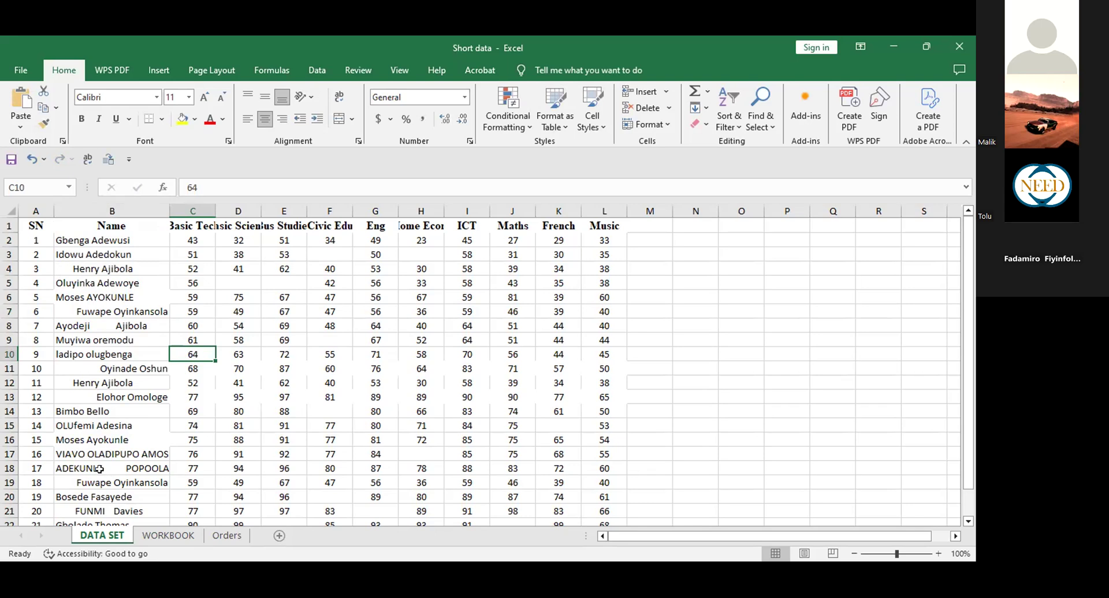
left_click(104, 330)
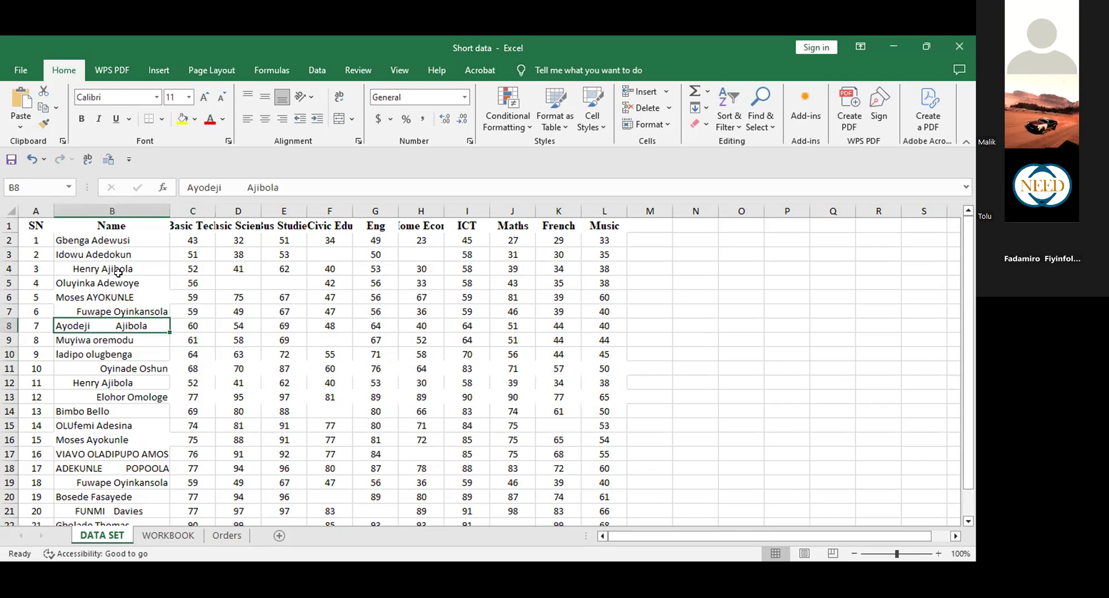
left_click(114, 341)
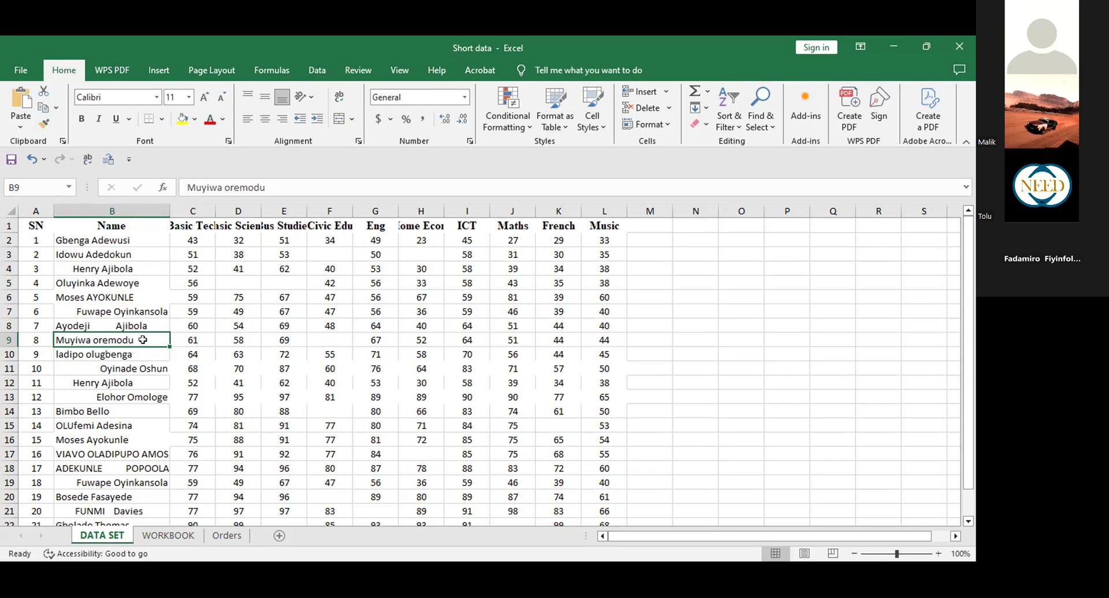
double_click(97, 340)
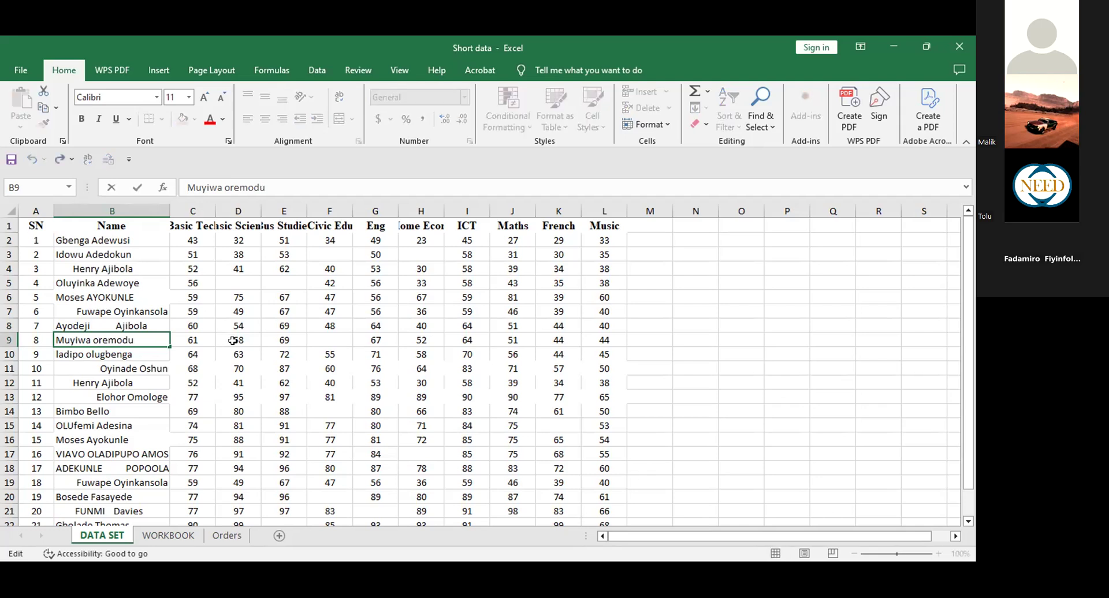
key("BackSpace")
type("O")
key("BackSpace")
left_click(245, 355)
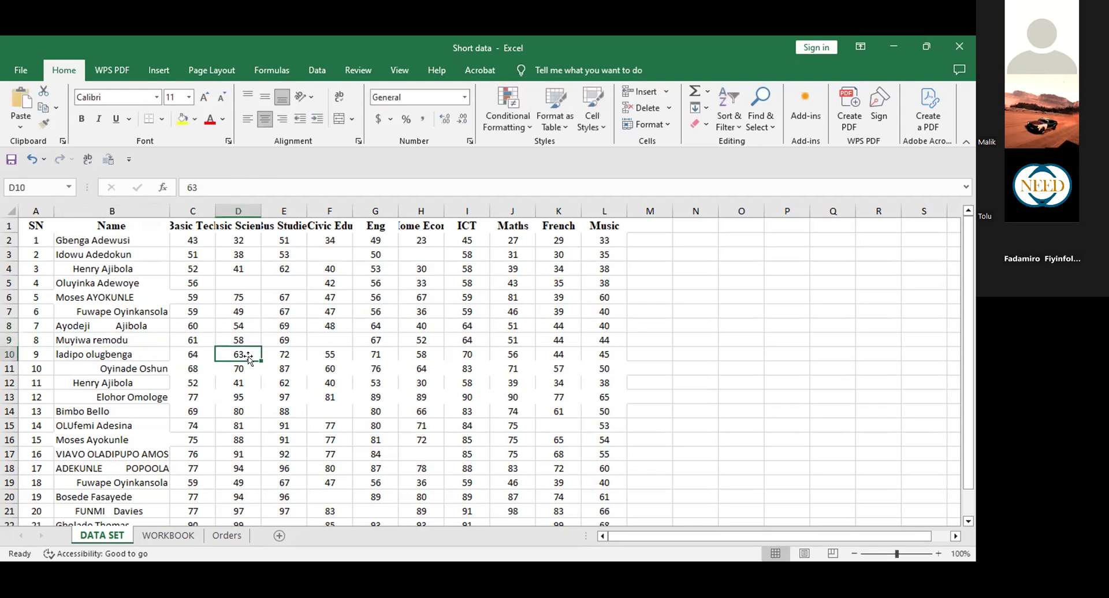
key("ctrl+z")
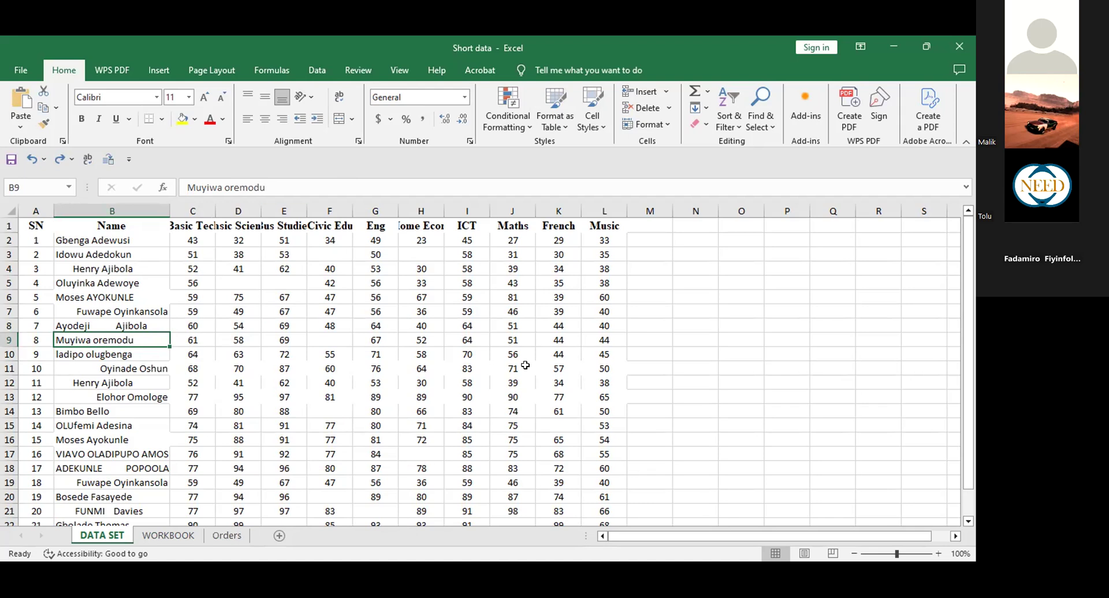
left_click(337, 251)
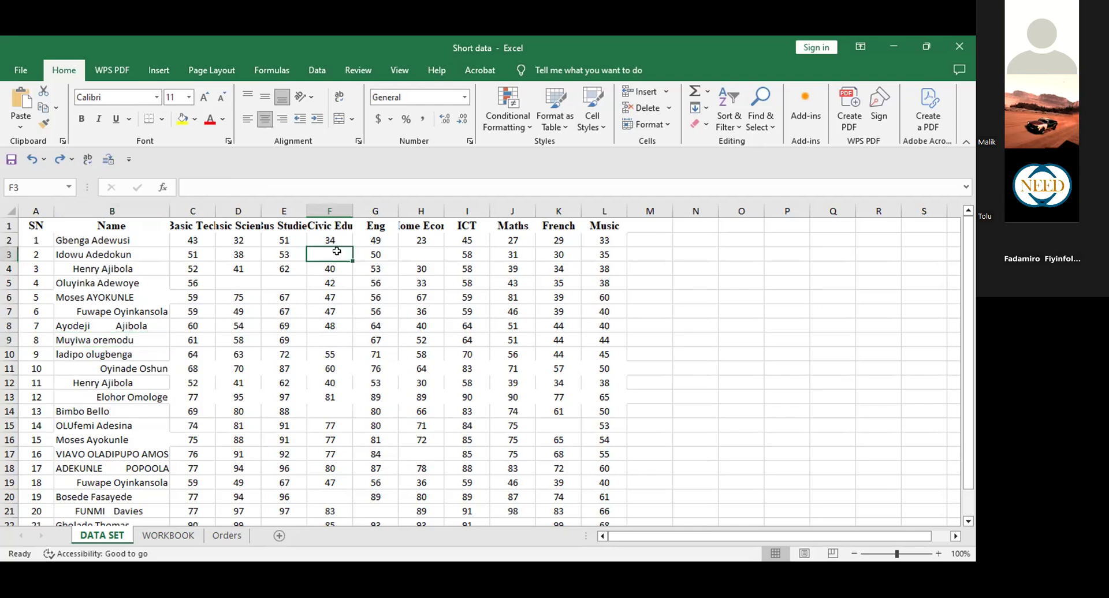
left_click(241, 283)
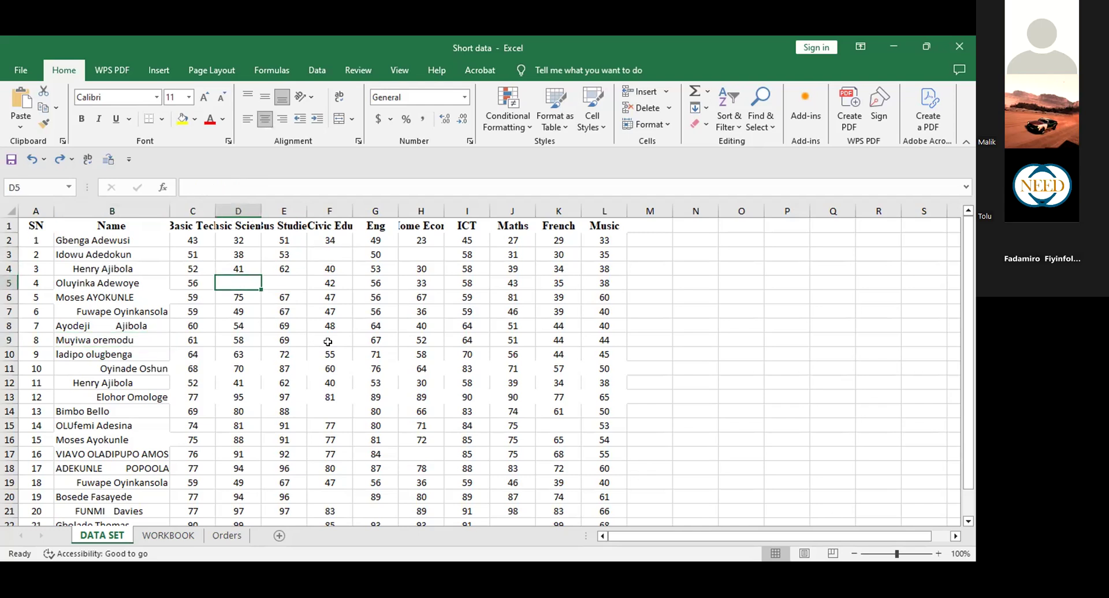
left_click(329, 341)
left_click(329, 410)
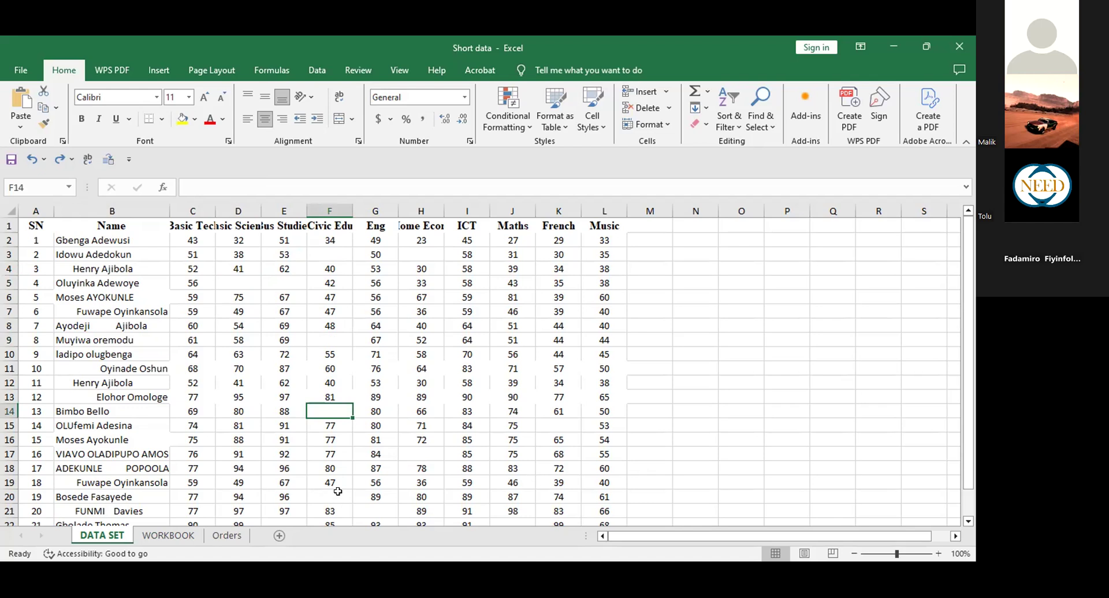
key("Down")
key("Down")
key("Down")
key("Down")
key("Down")
key("Down")
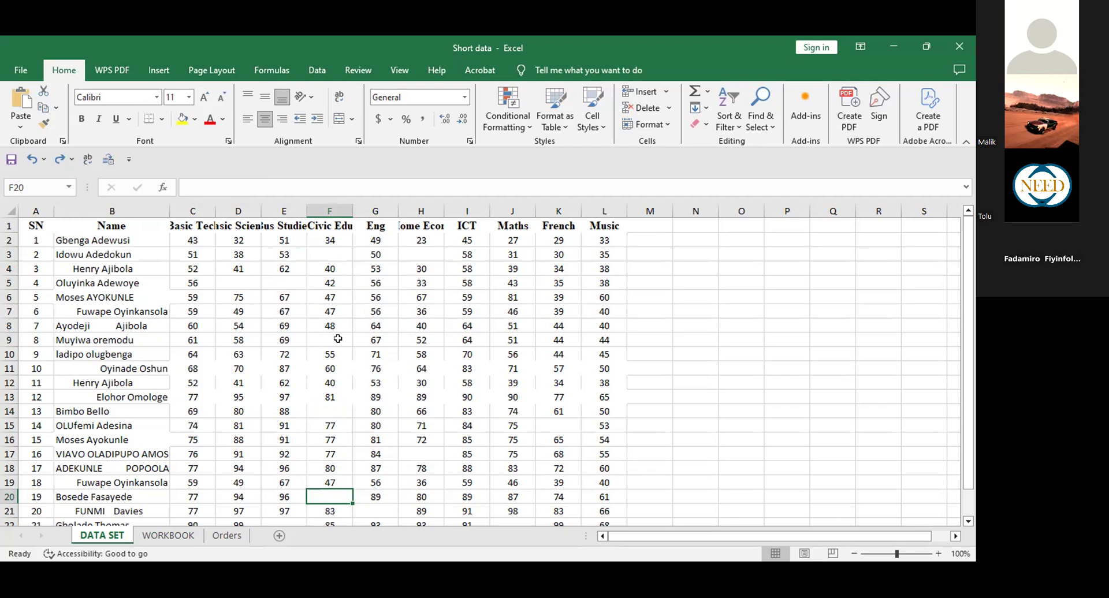
left_click(279, 280)
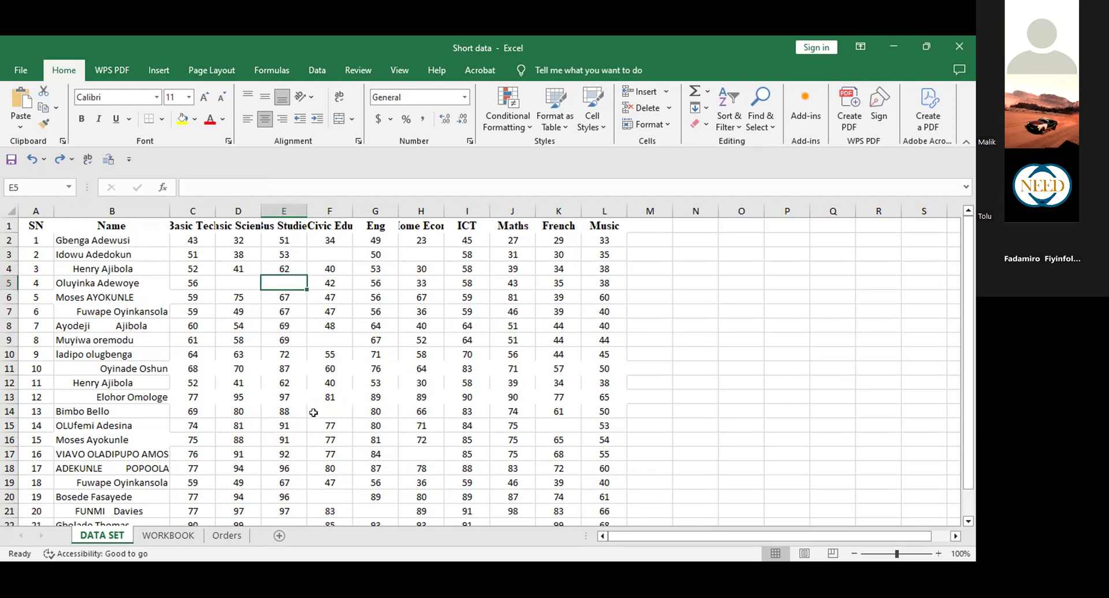
left_click(329, 497)
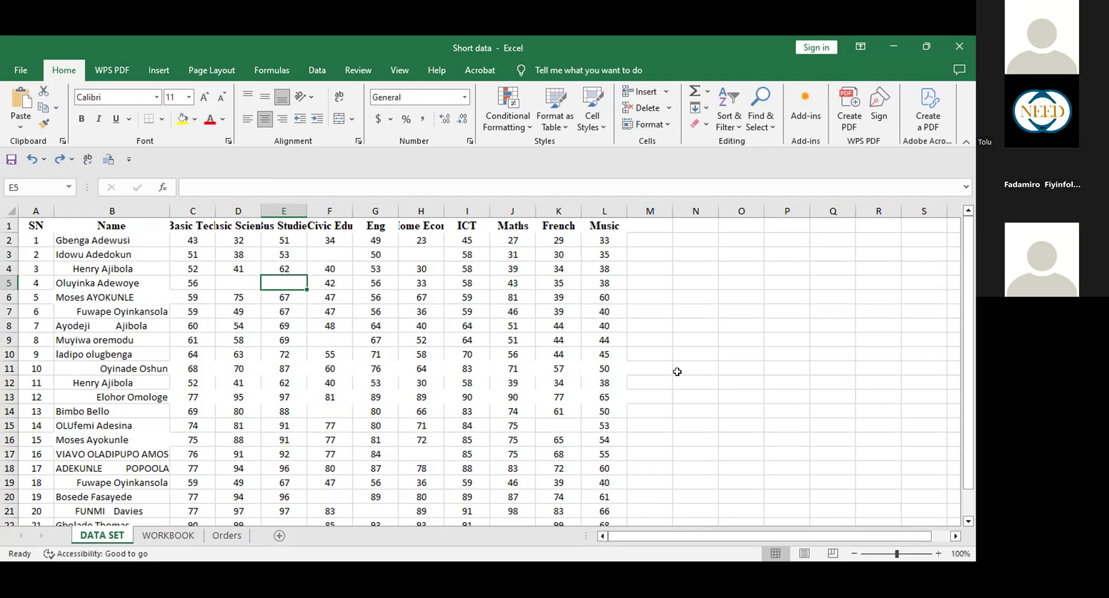
left_click(678, 341)
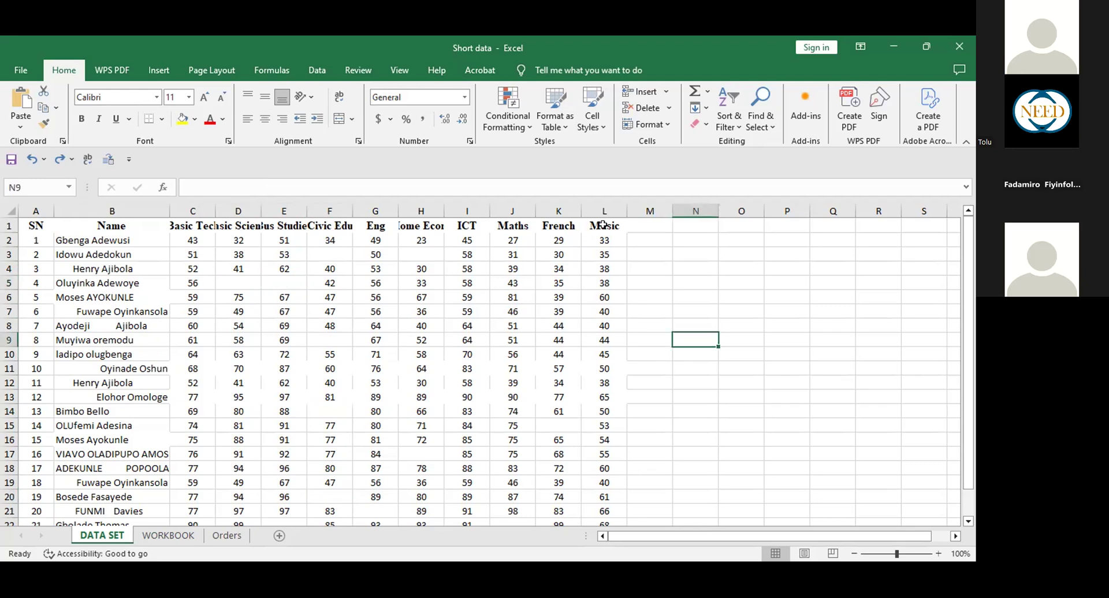
left_click_drag(602, 224, 196, 225)
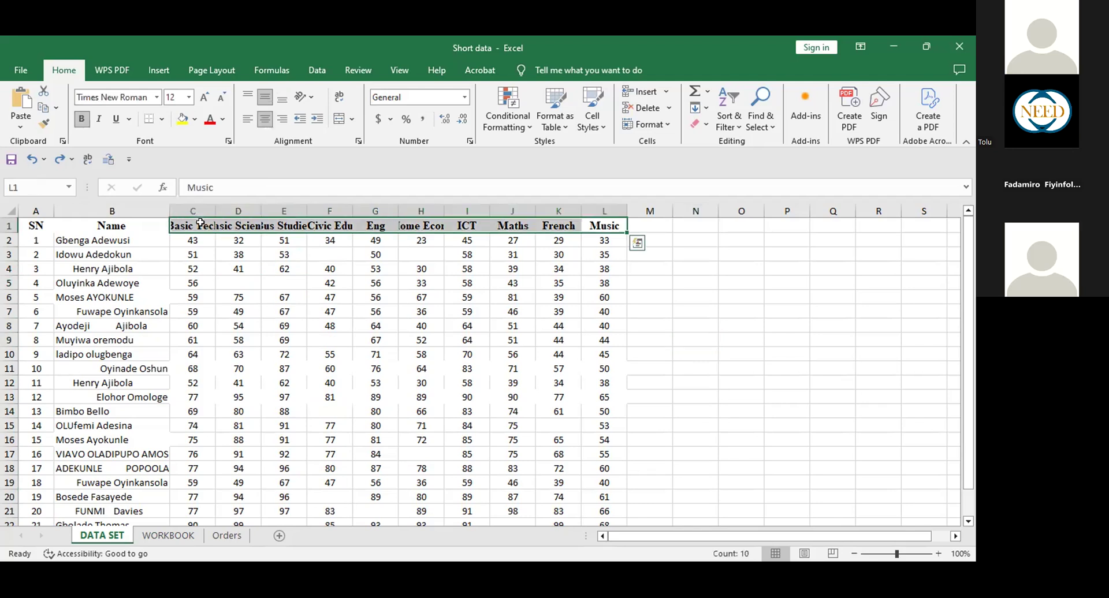
left_click(325, 238)
left_click(393, 226)
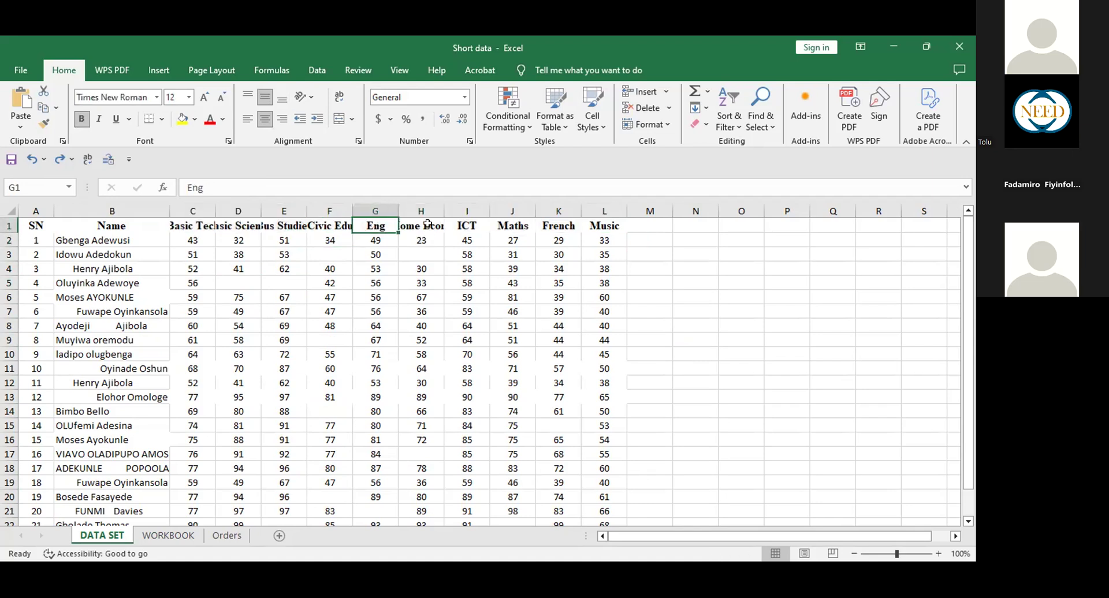
left_click(428, 225)
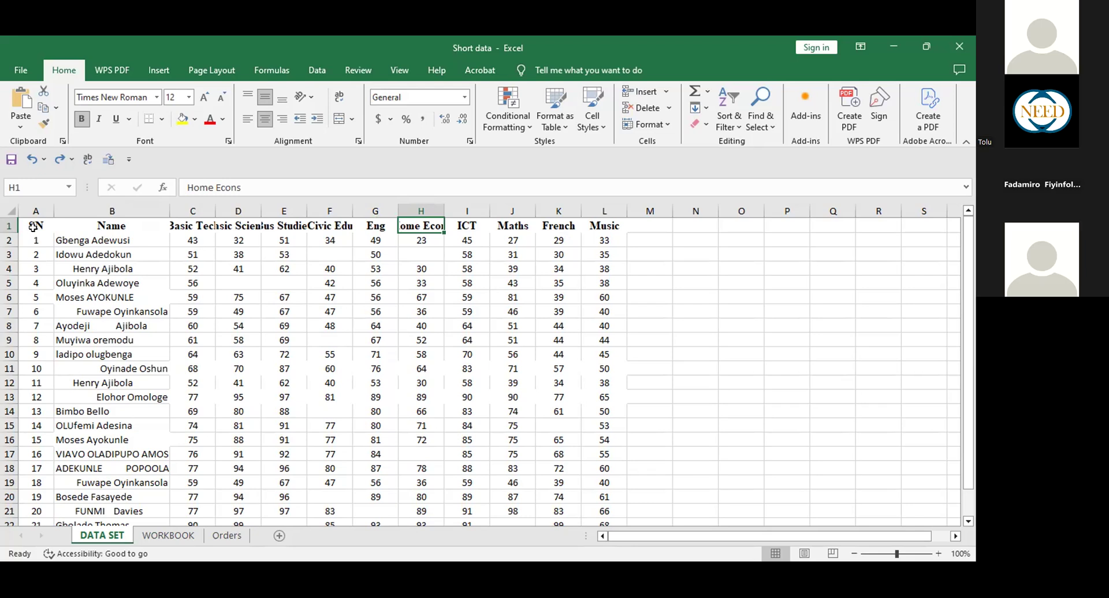
Select the score table B1:L22, dragging both down from the Name header and up from the last Music score.
left_click_drag(62, 226, 528, 317)
left_click_drag(592, 465, 599, 491)
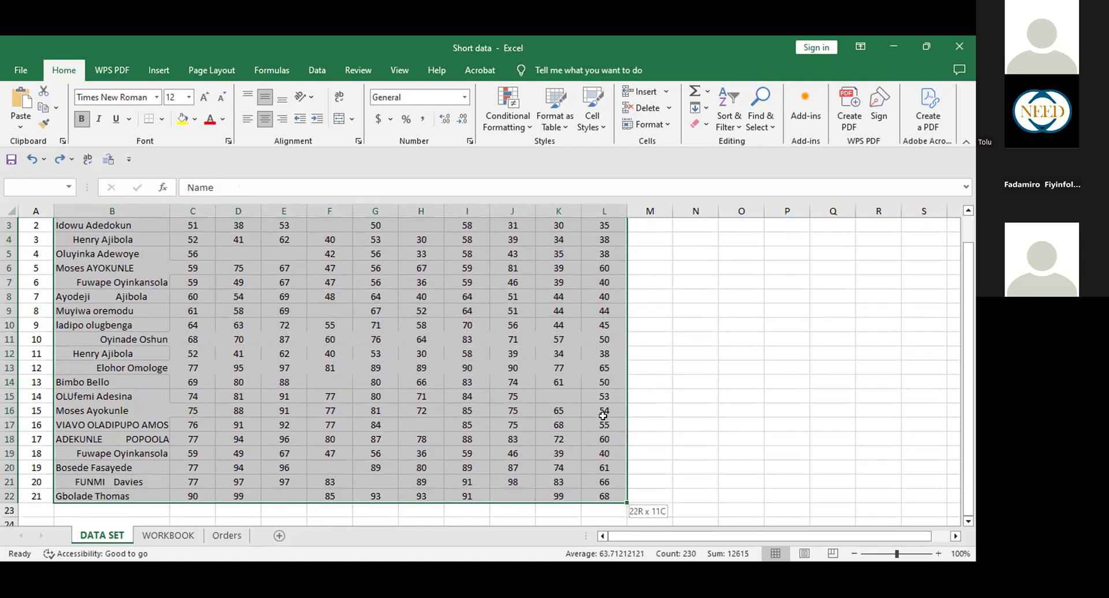
left_click_drag(589, 344, 582, 329)
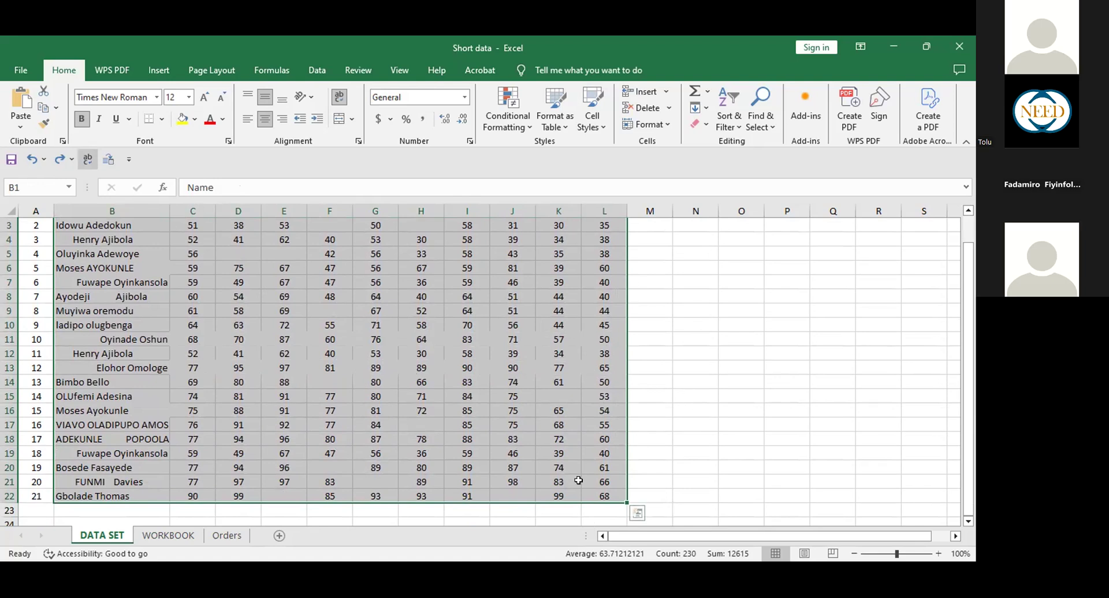
left_click(700, 407)
left_click(601, 493)
left_click_drag(313, 435, 99, 217)
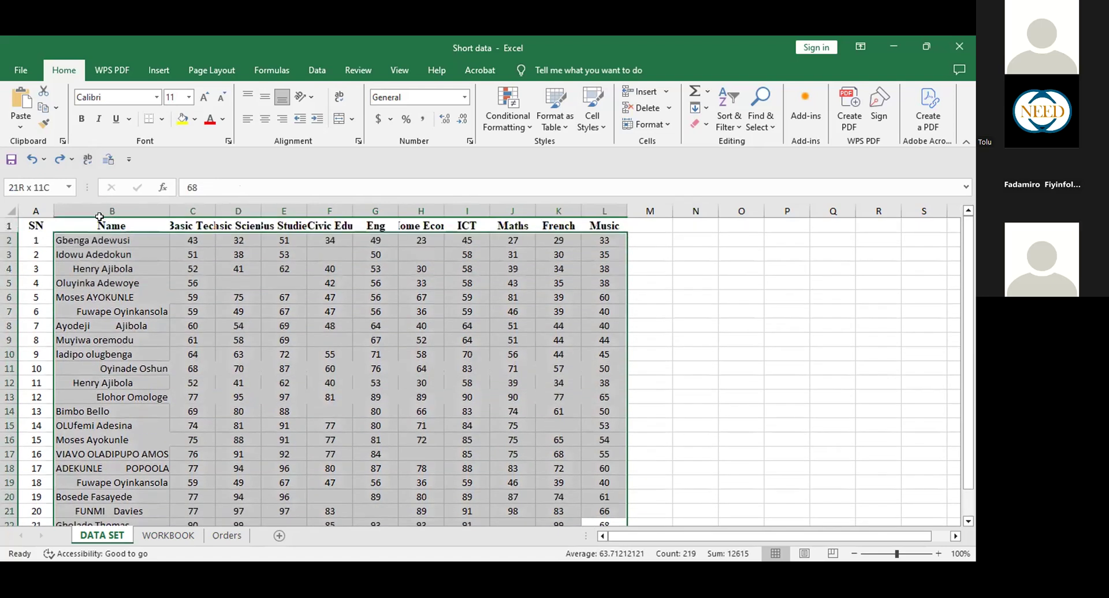
left_click(672, 353)
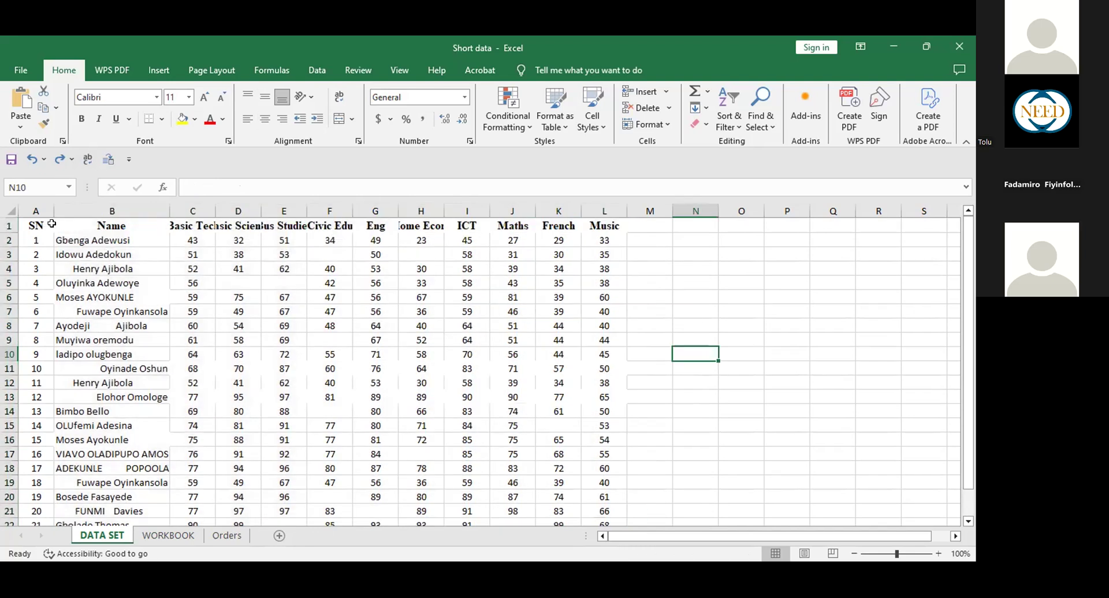
left_click_drag(60, 226, 600, 518)
left_click_drag(597, 526, 601, 498)
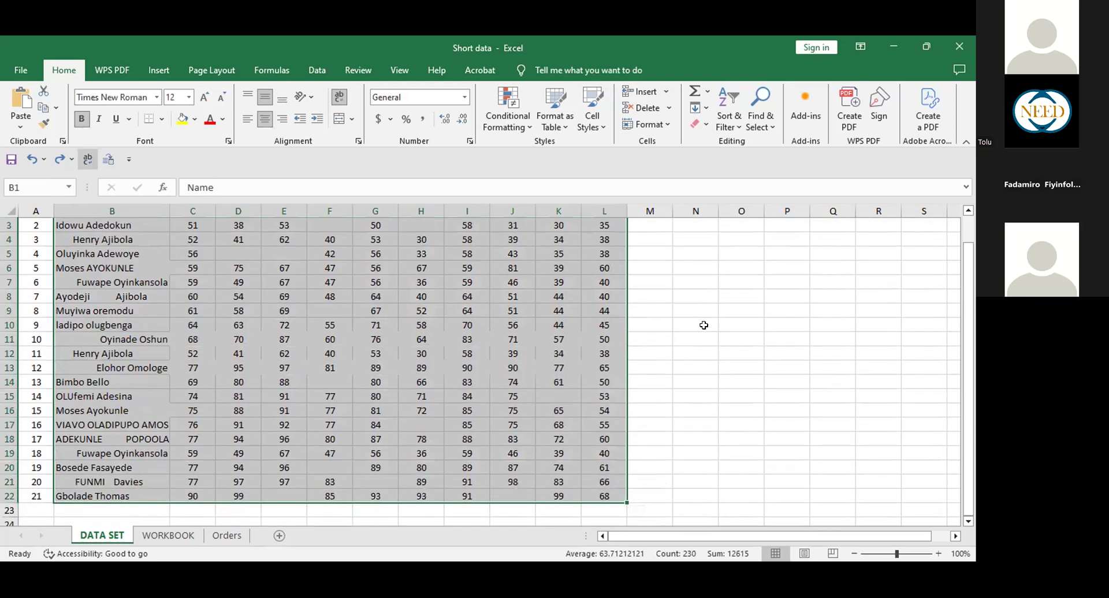
left_click(703, 348)
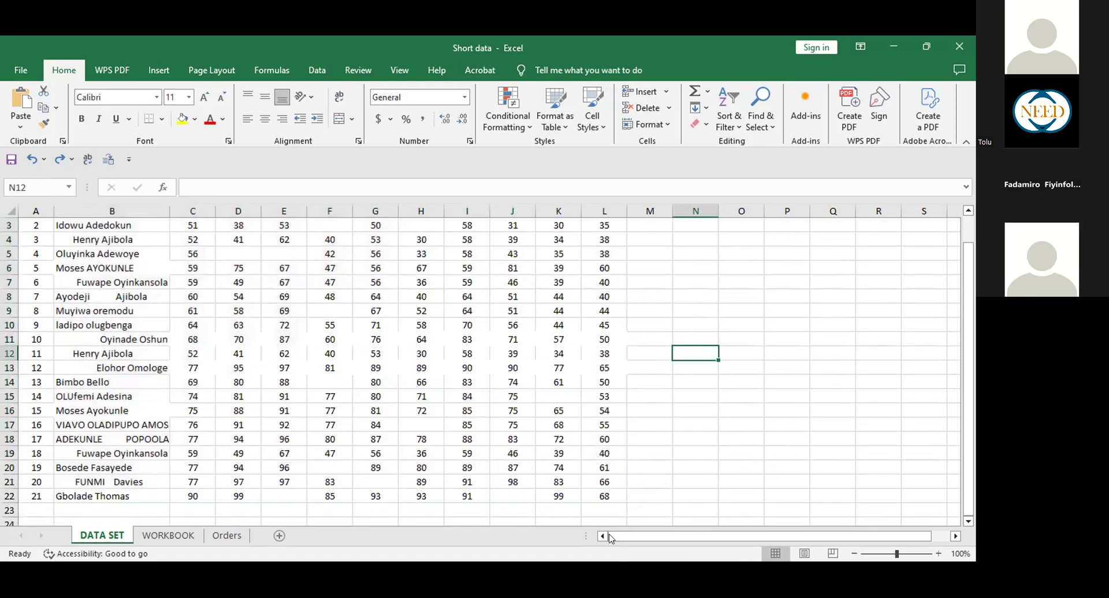
left_click(603, 495)
left_click_drag(347, 386, 134, 179)
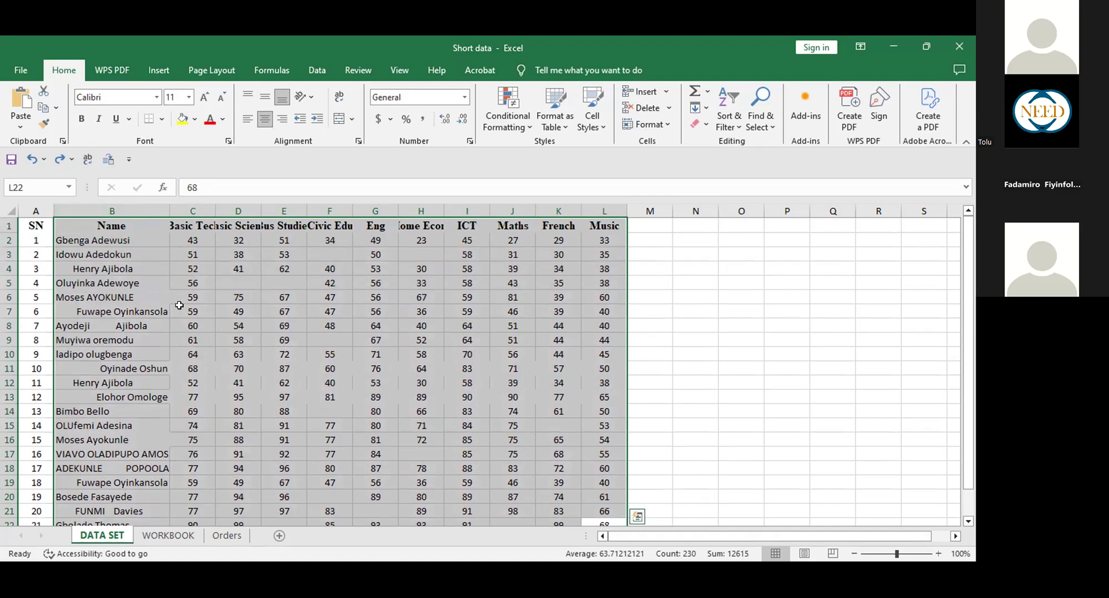
left_click(421, 280)
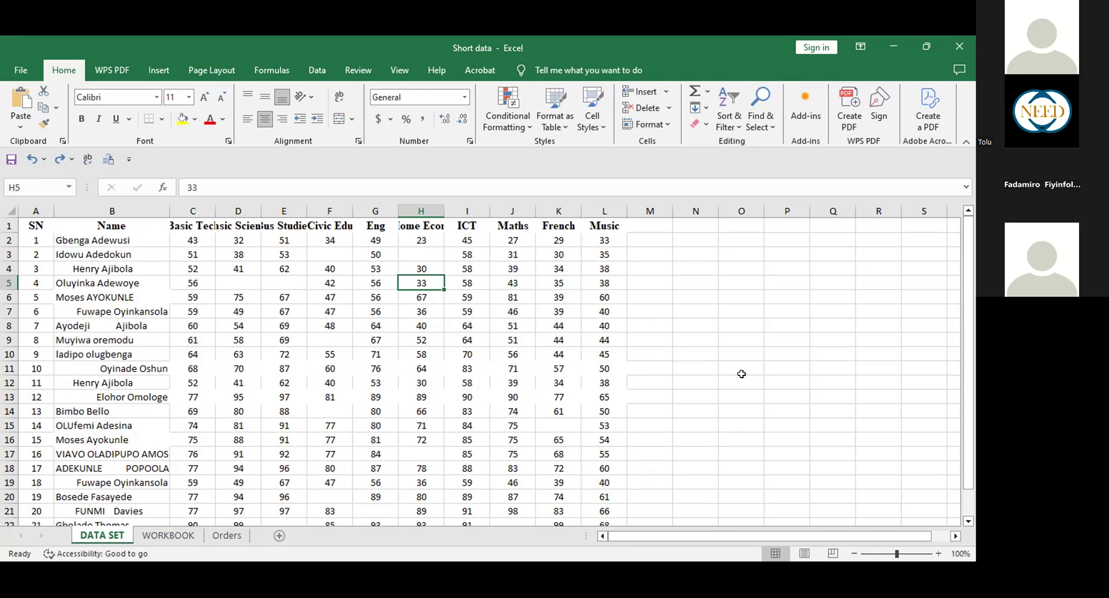
left_click(466, 367)
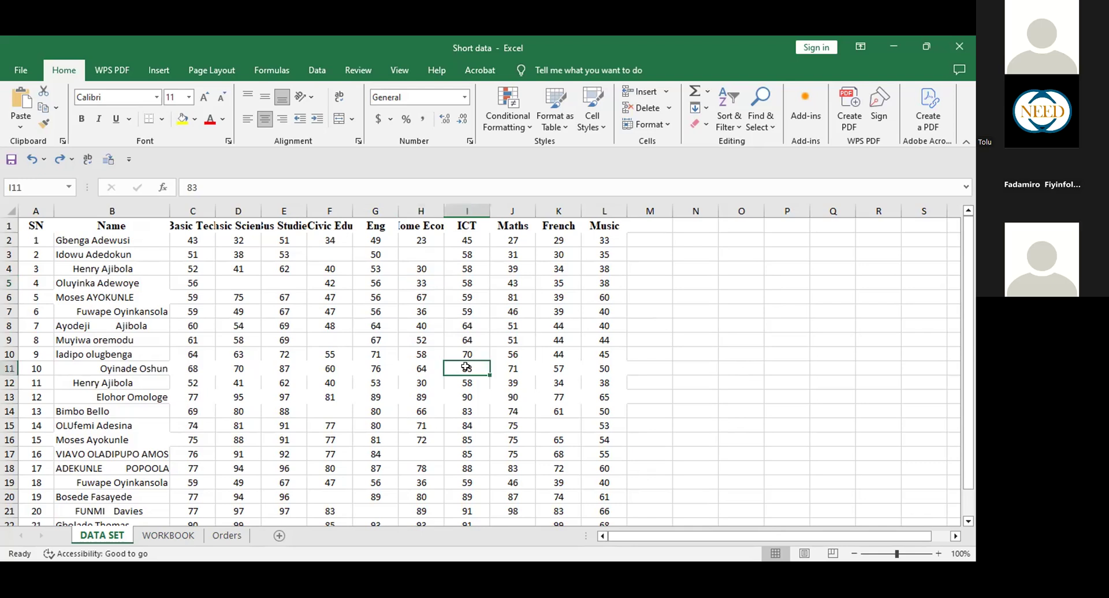
left_click(665, 367)
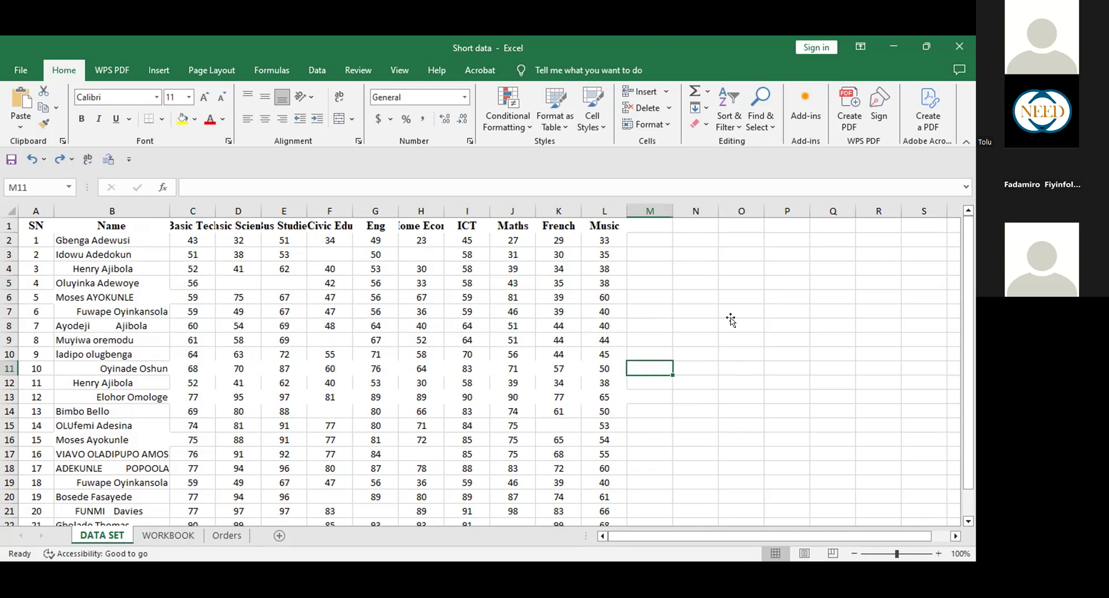
left_click(722, 296)
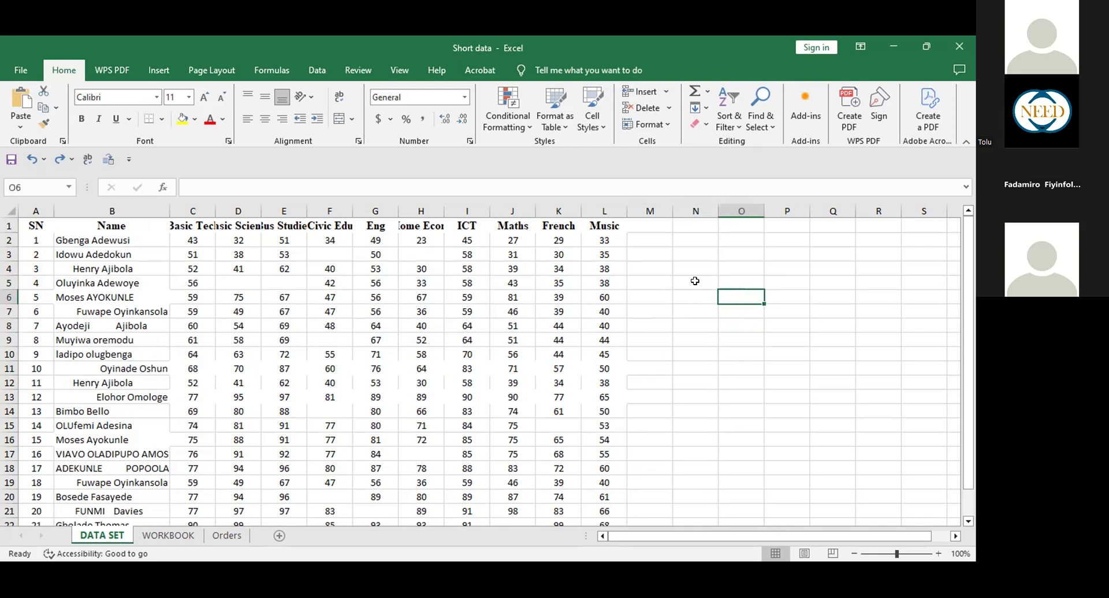
left_click(744, 286)
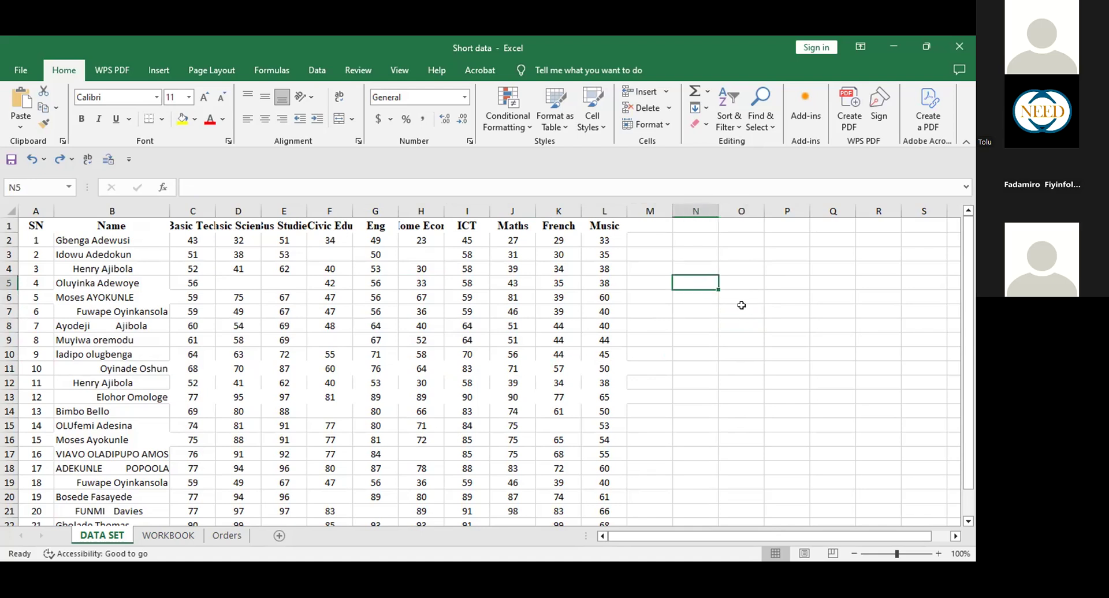
left_click(704, 295)
left_click(703, 280)
left_click(740, 282)
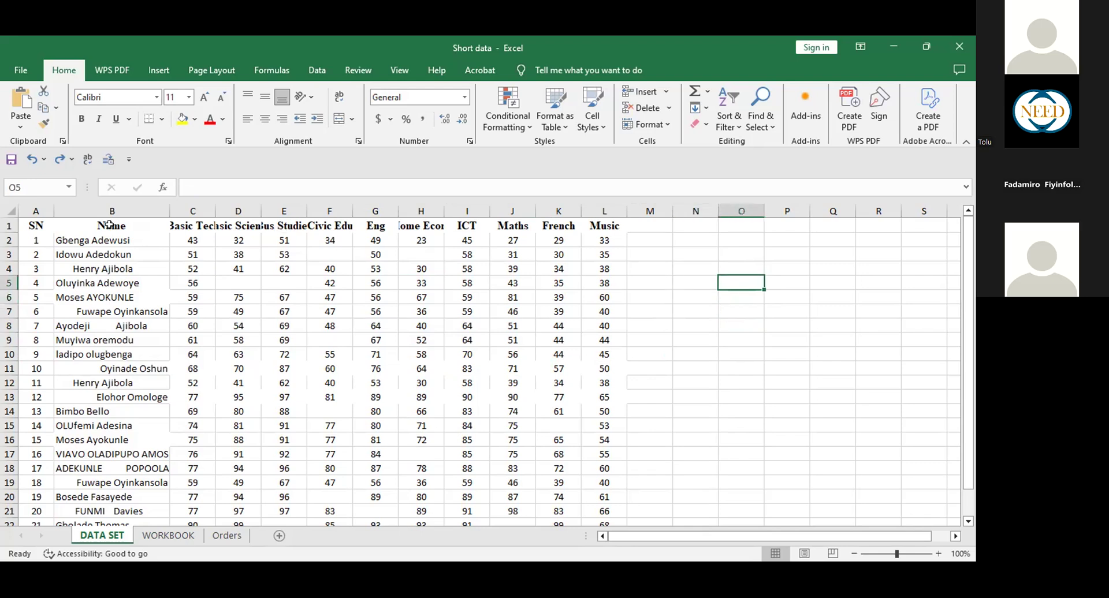
left_click(685, 250)
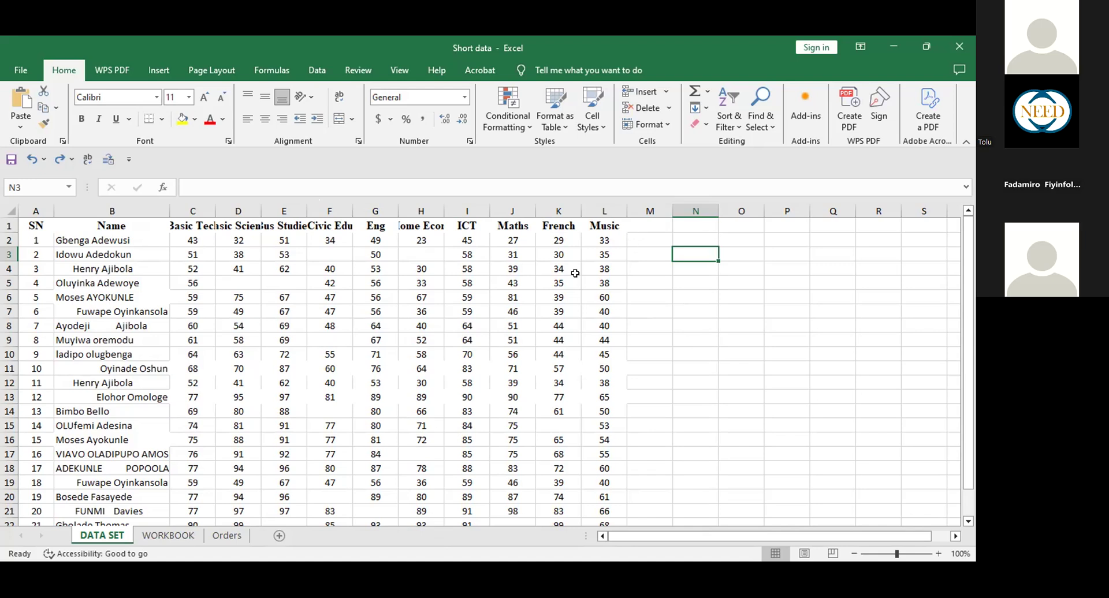
left_click_drag(599, 225, 189, 224)
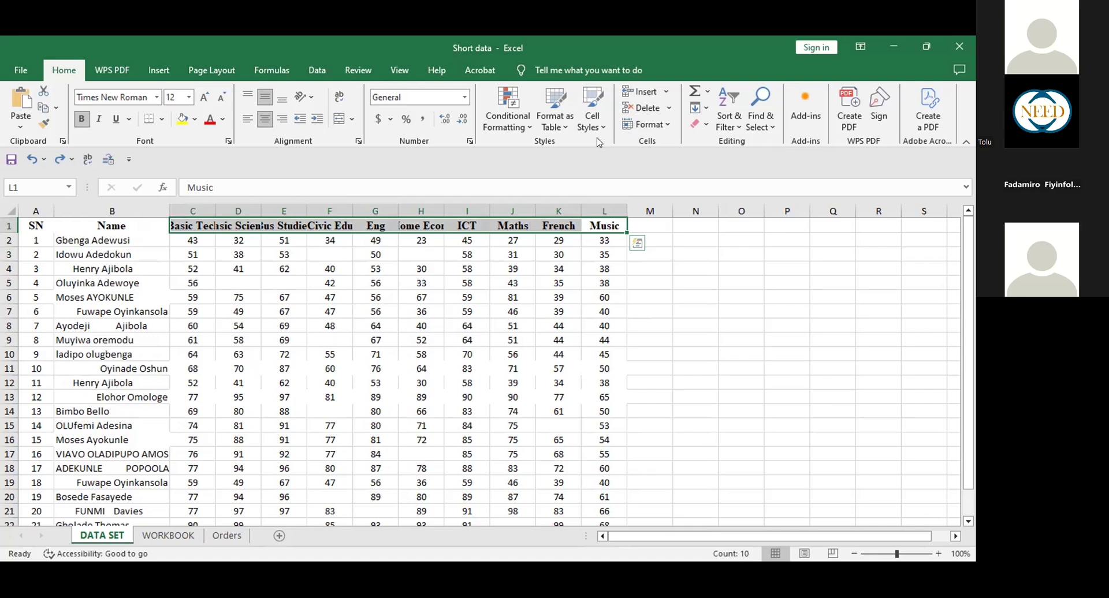
left_click(668, 271)
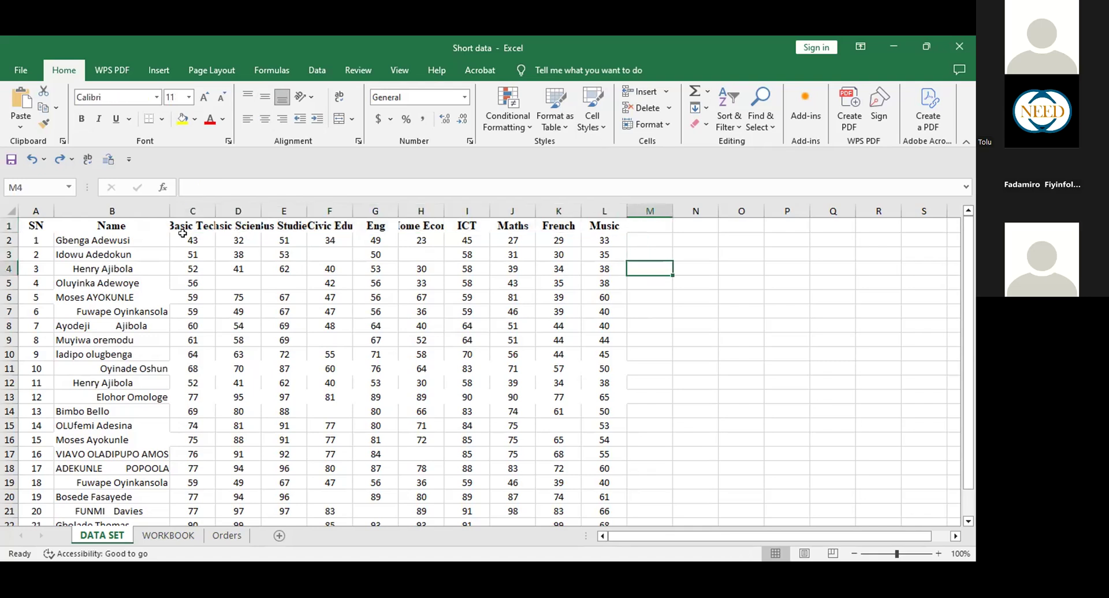
left_click_drag(181, 227, 589, 228)
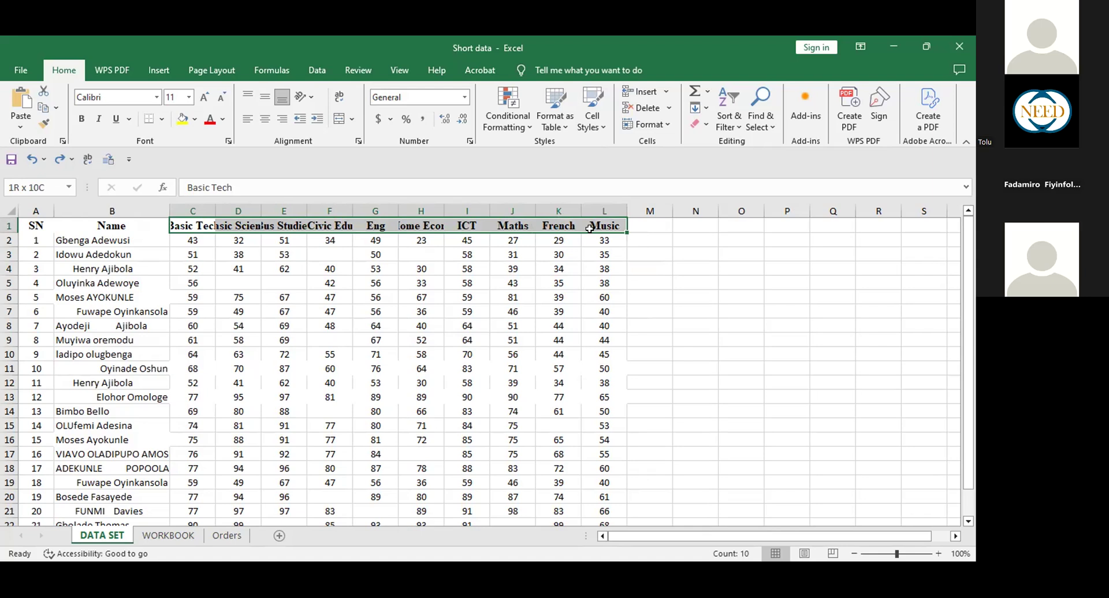
left_click_drag(589, 228, 591, 231)
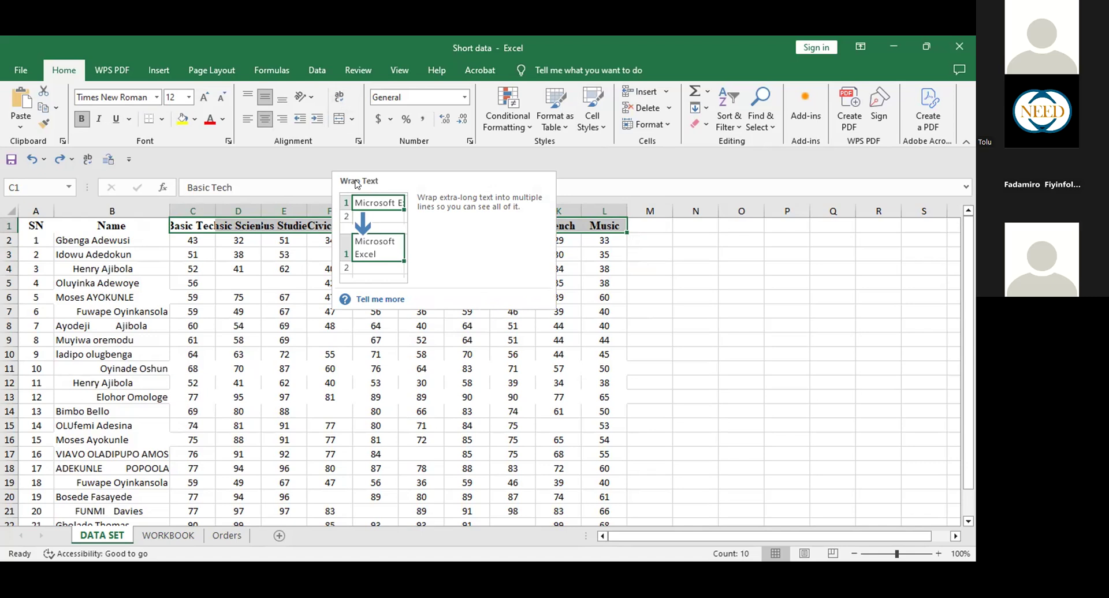
left_click(339, 97)
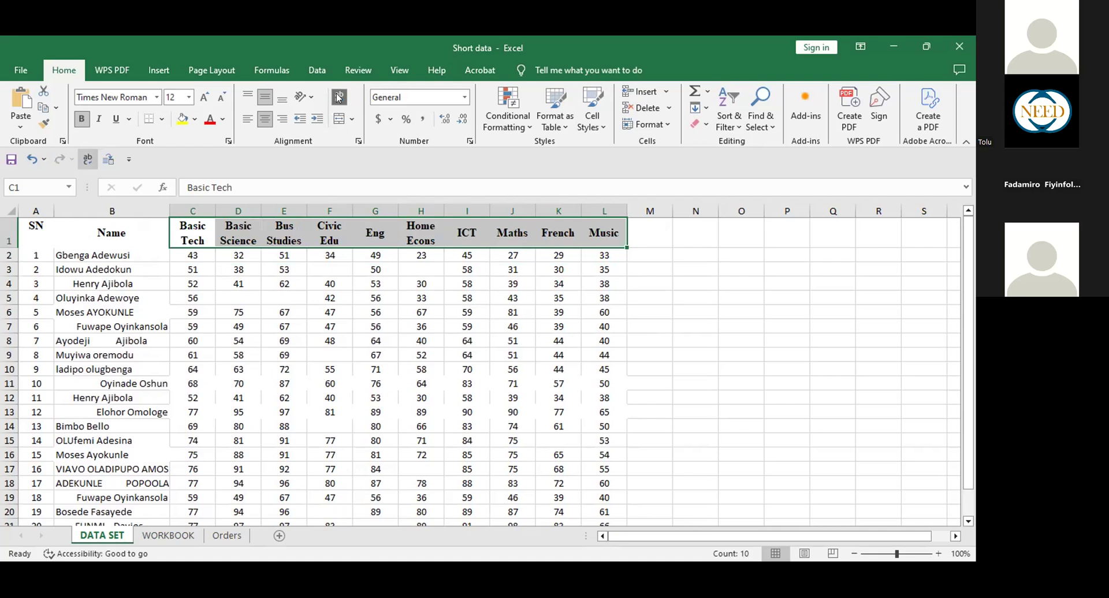
key("ctrl+z")
left_click(695, 283)
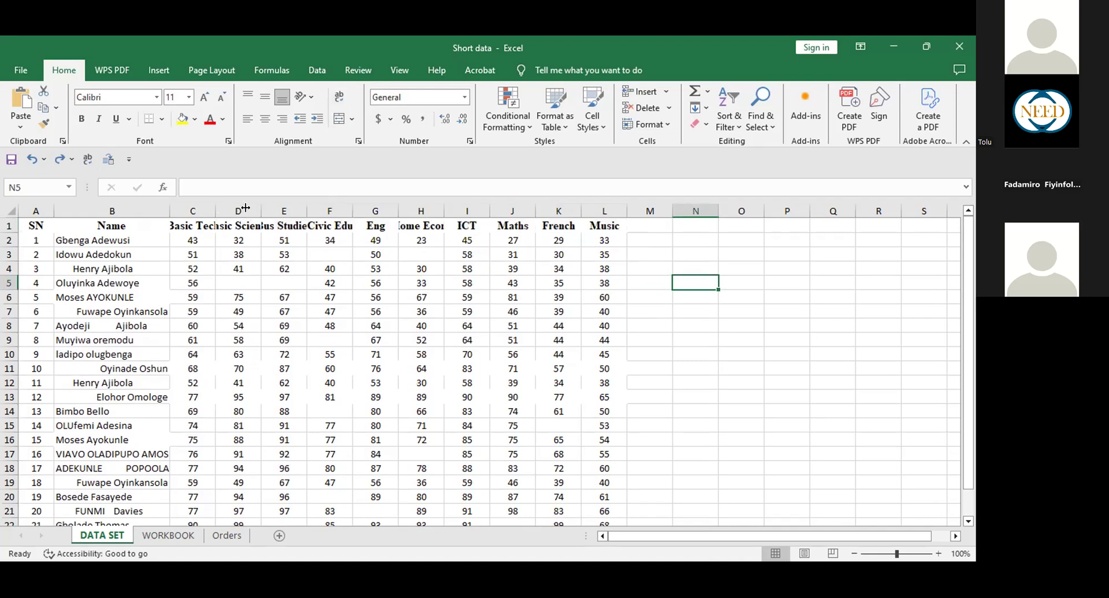
left_click_drag(245, 208, 250, 208)
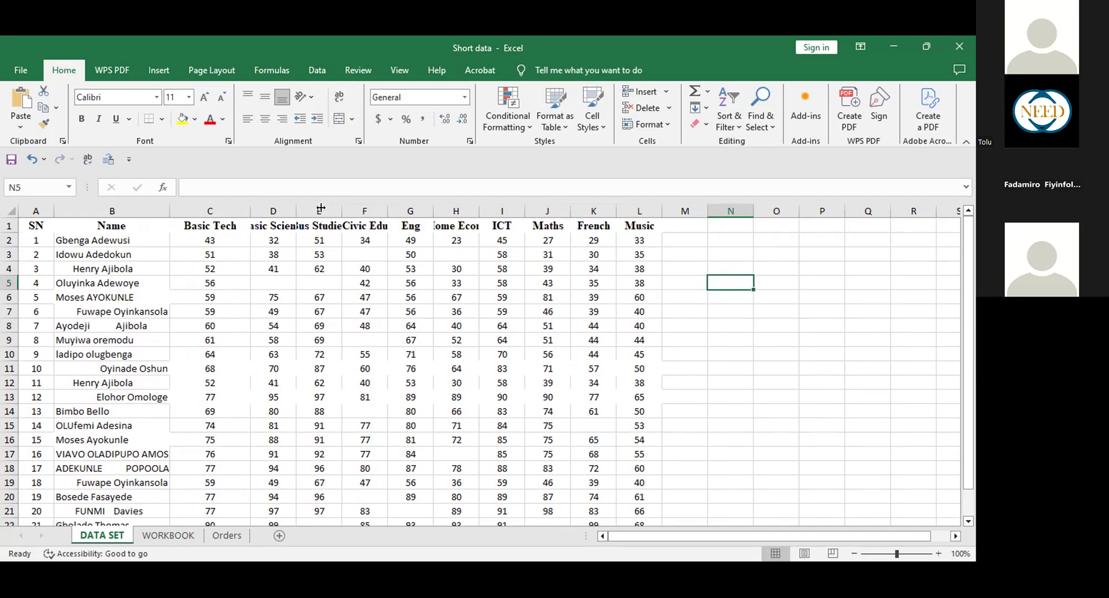
double_click(296, 209)
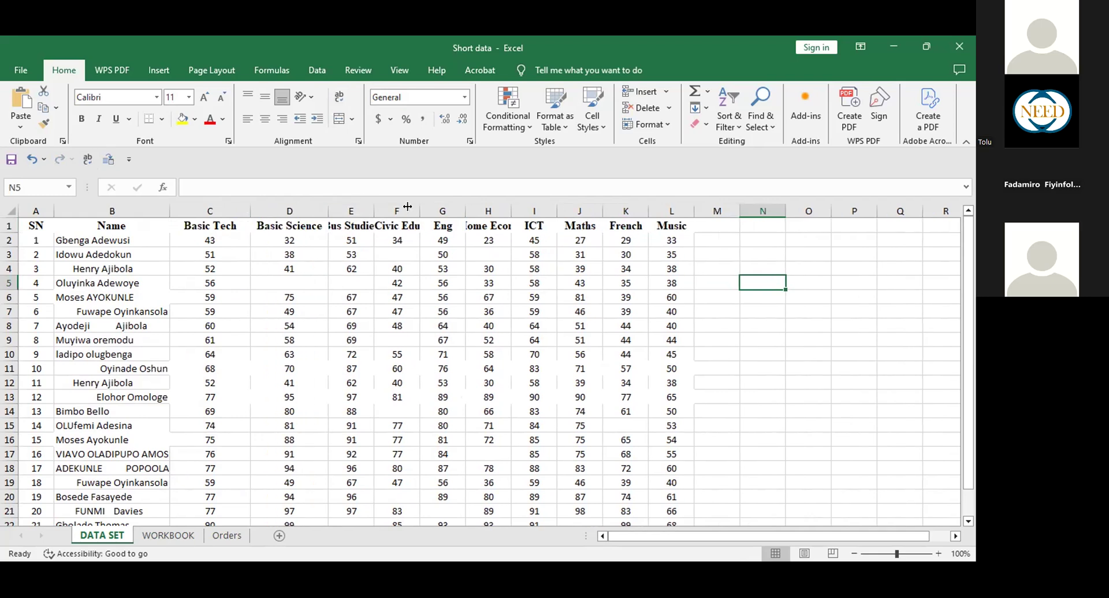
left_click_drag(374, 206, 465, 207)
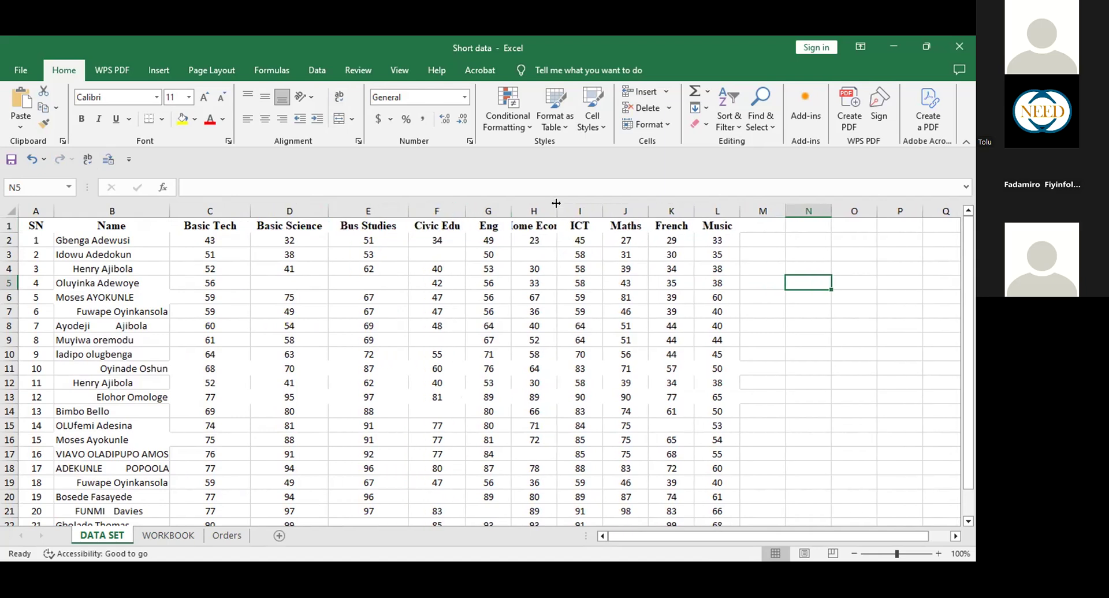
left_click_drag(583, 200, 585, 201)
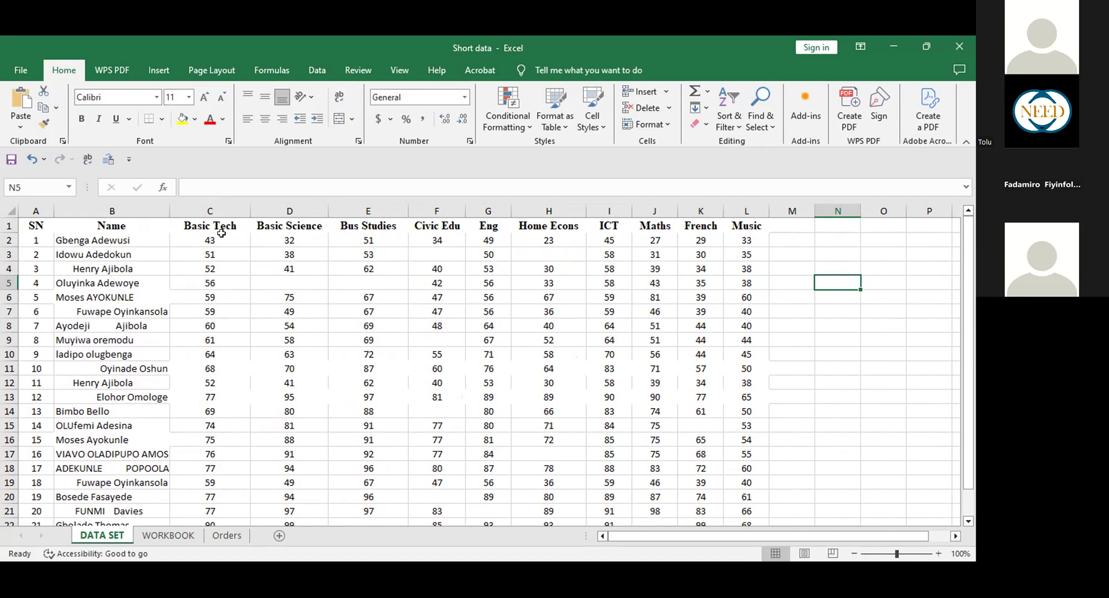
left_click(221, 233)
left_click(216, 220)
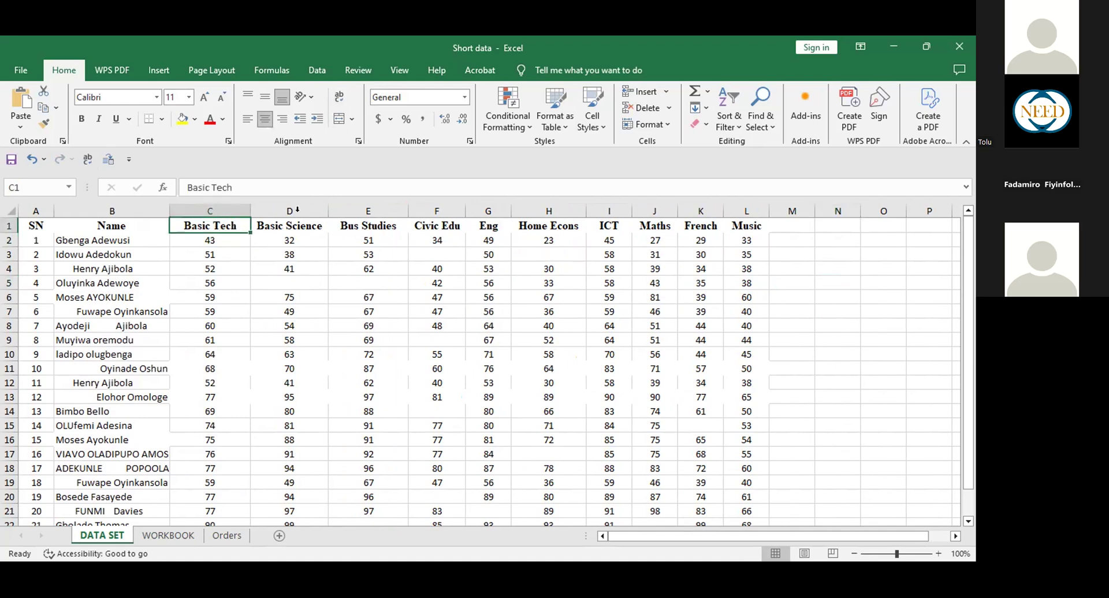
left_click(610, 225)
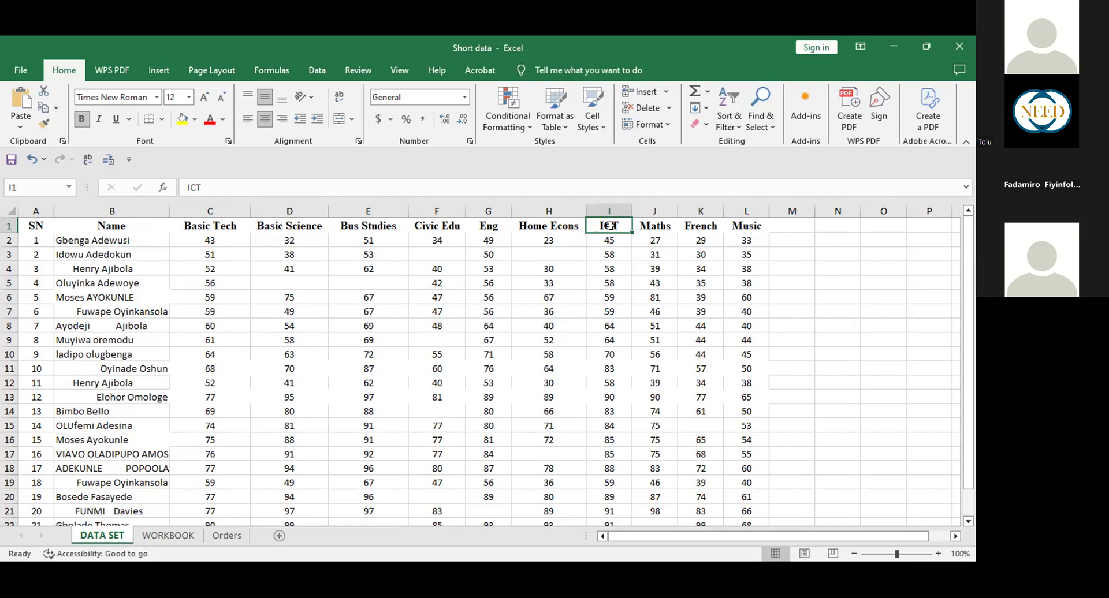
key("ctrl+z")
key("ctrl+z")
key("ctrl+z")
key("ctrl+z")
key("ctrl+z")
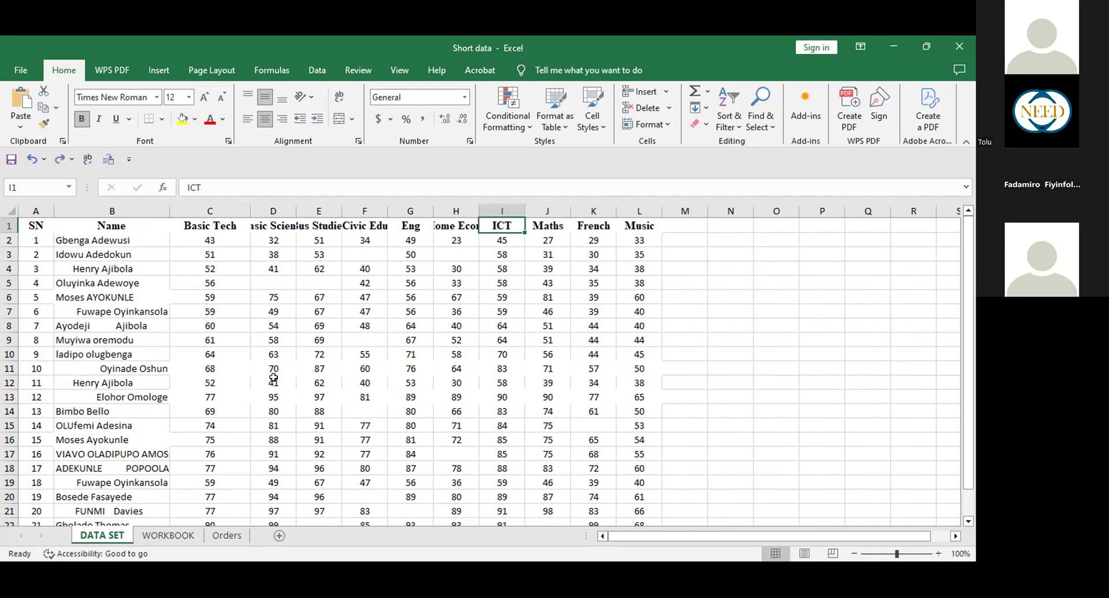
key("ctrl+z")
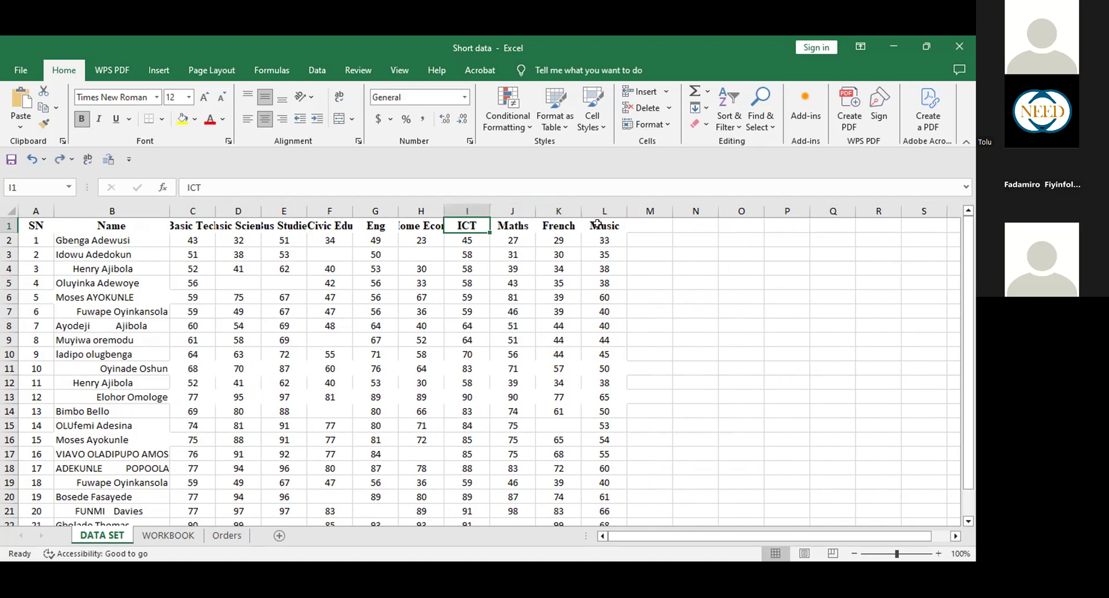
left_click_drag(597, 224, 196, 224)
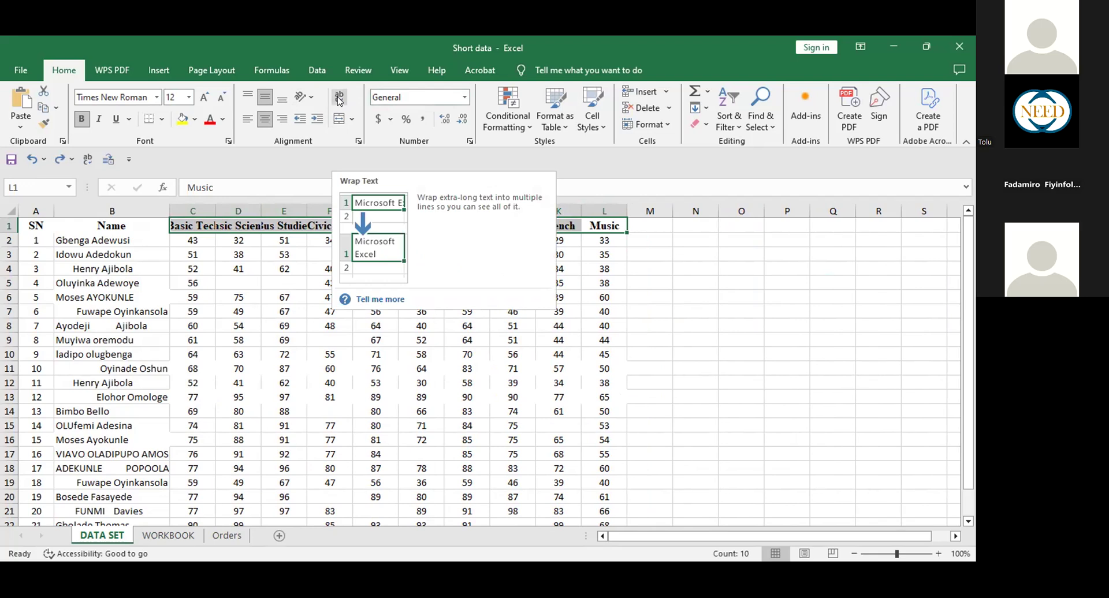
left_click(339, 98)
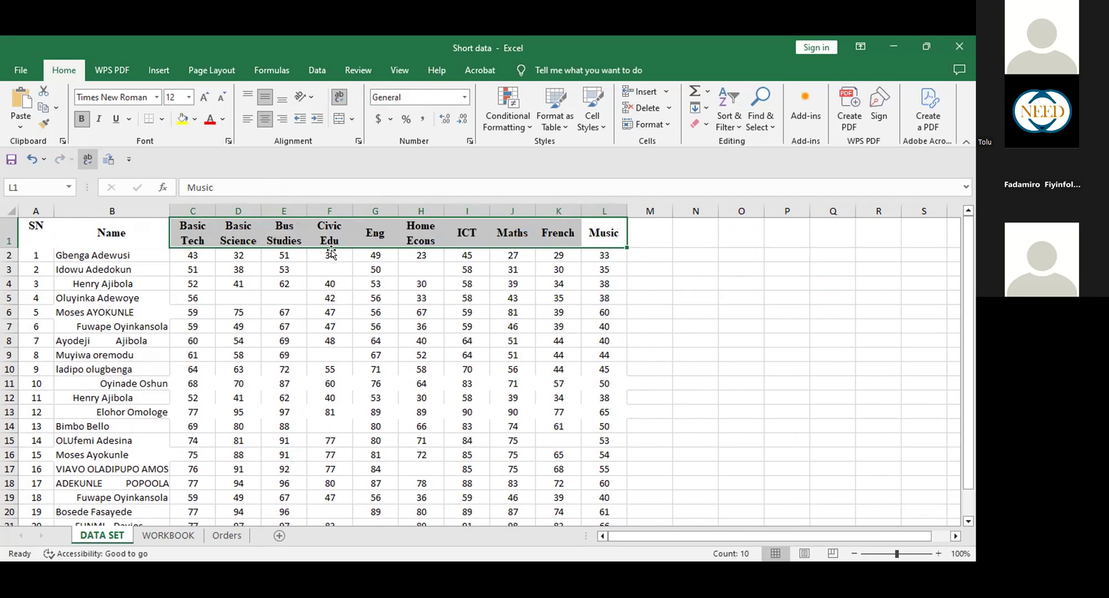
left_click(246, 123)
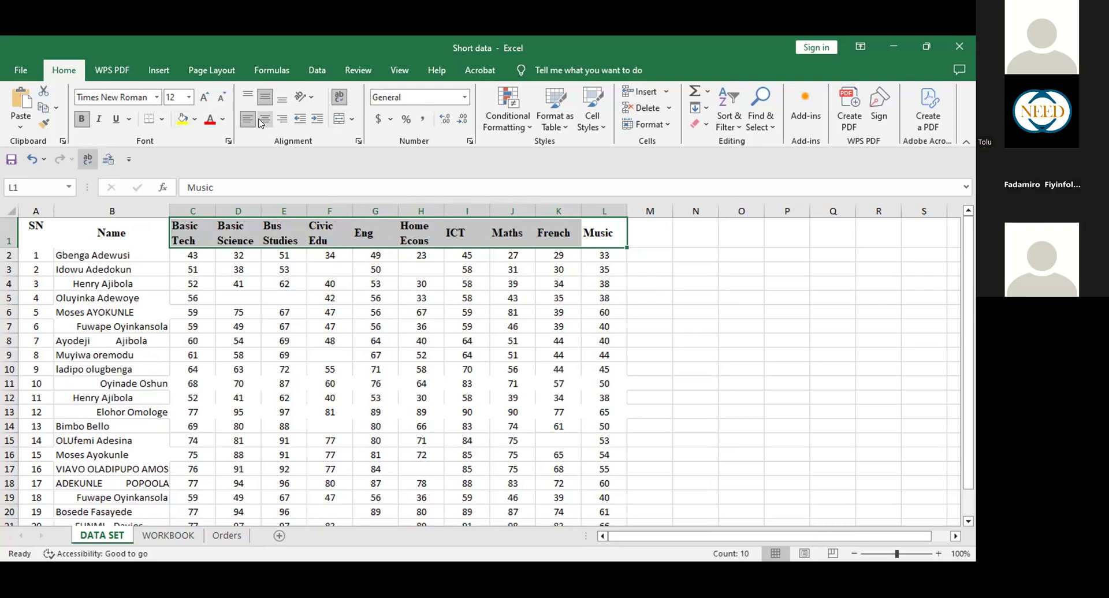
left_click(261, 123)
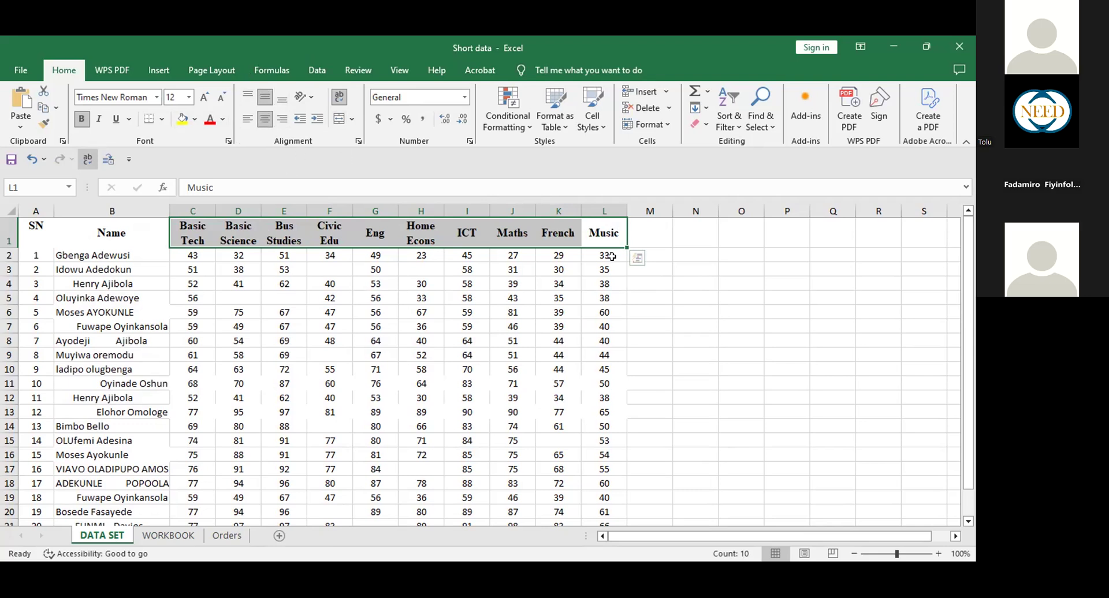
left_click(727, 295)
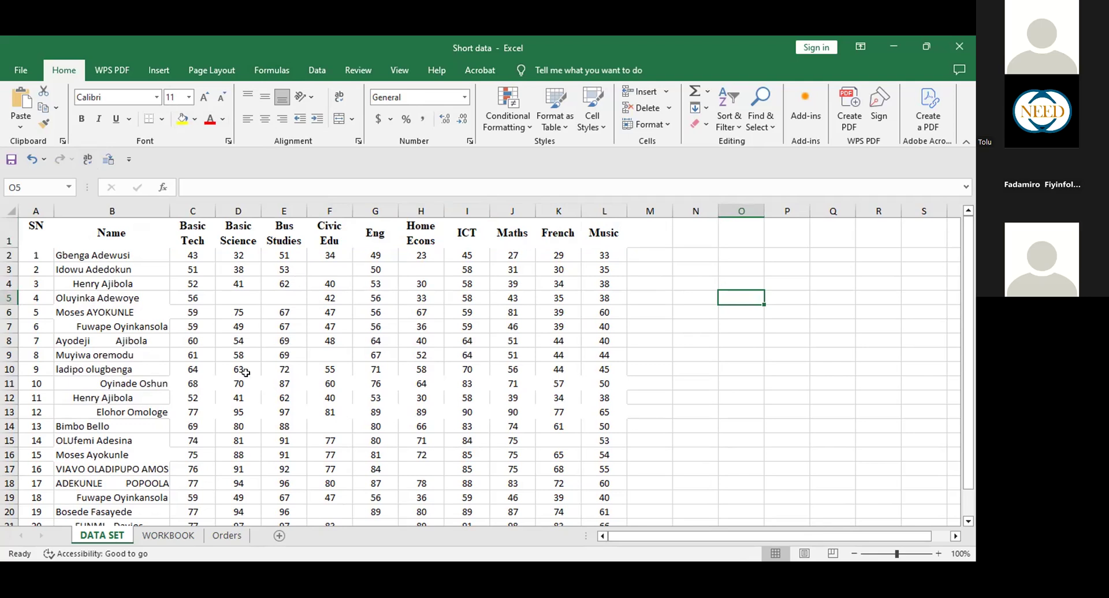
left_click(104, 205)
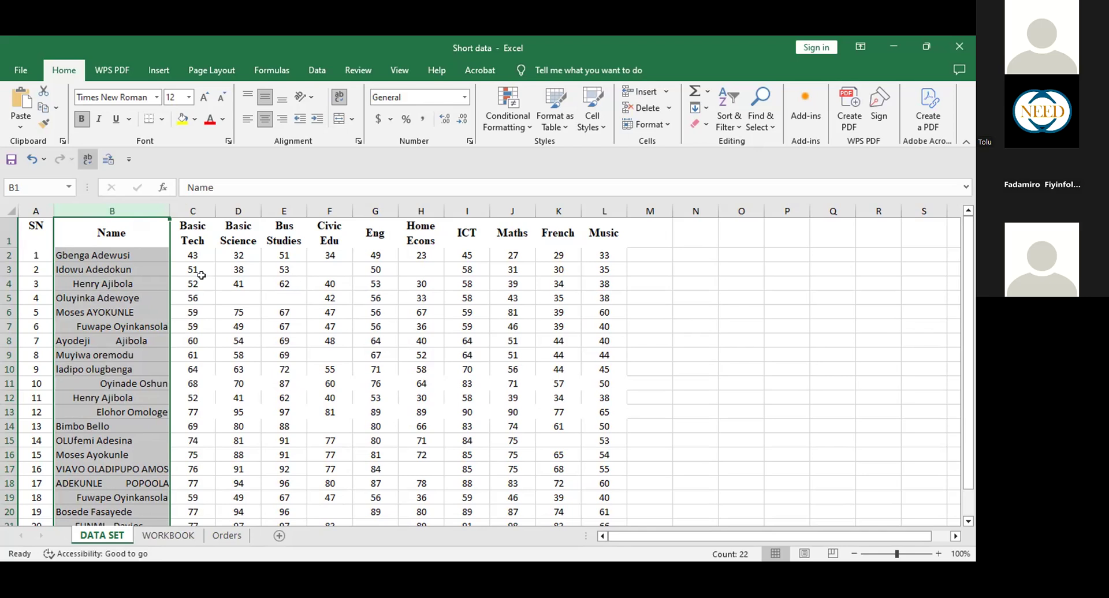
left_click(330, 299)
left_click(73, 207)
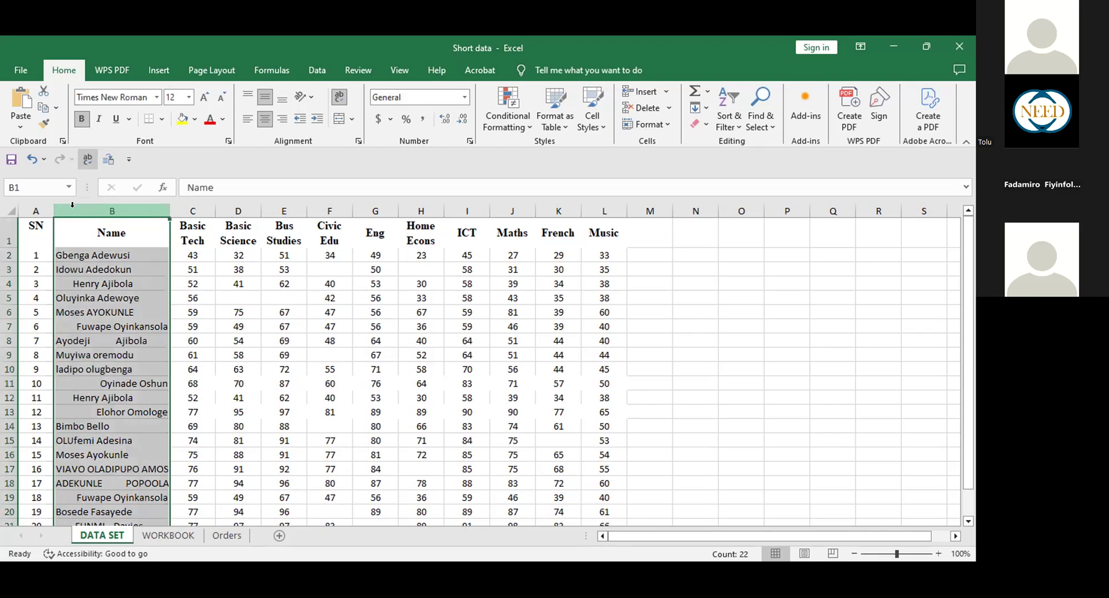
right_click(76, 210)
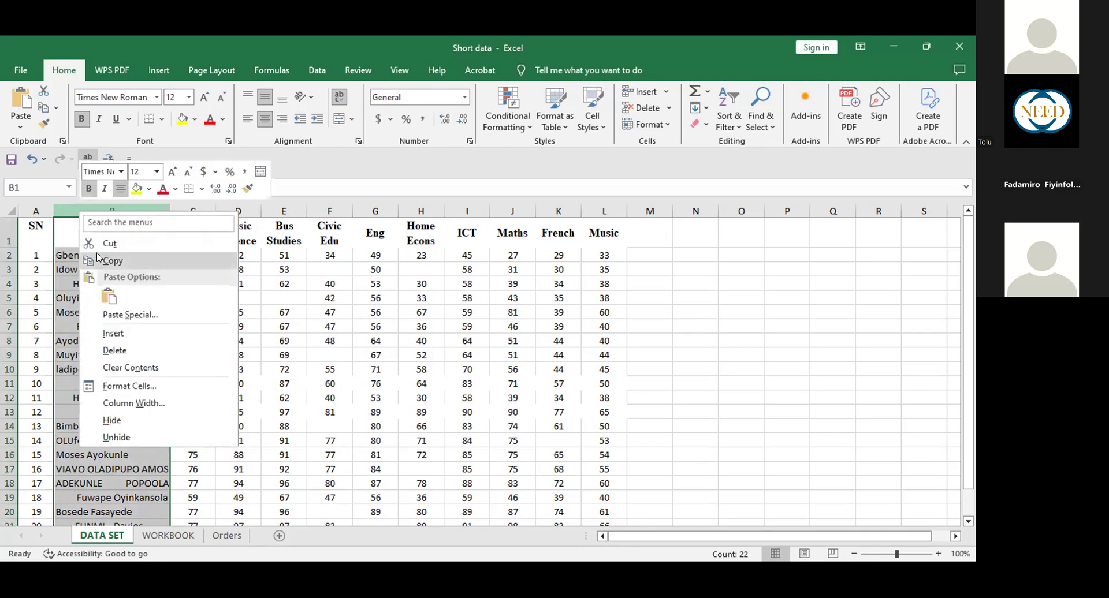
left_click(114, 335)
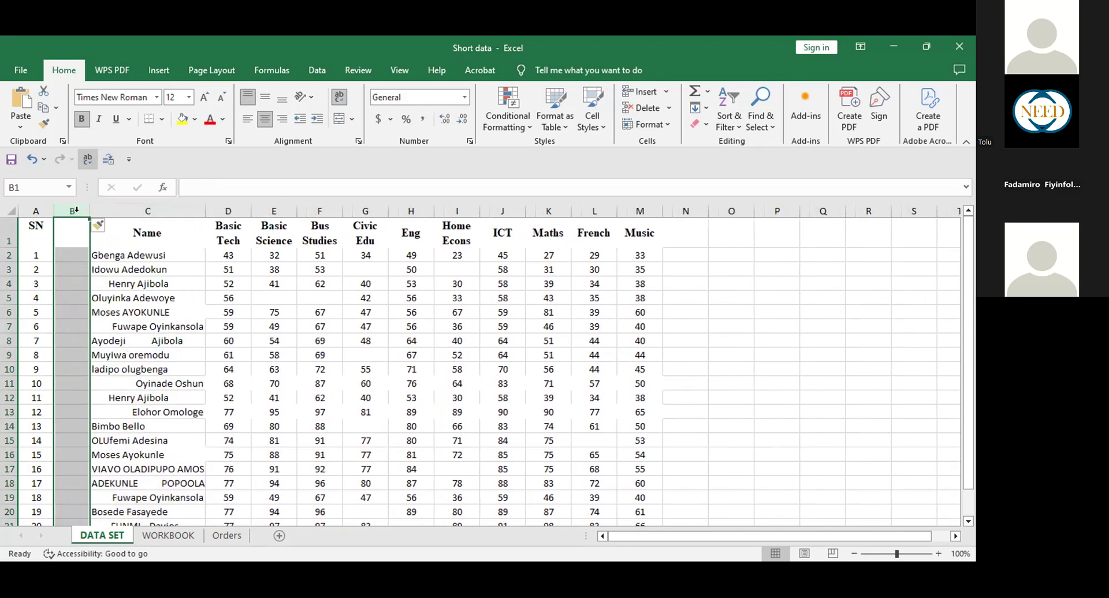
left_click_drag(87, 207, 169, 216)
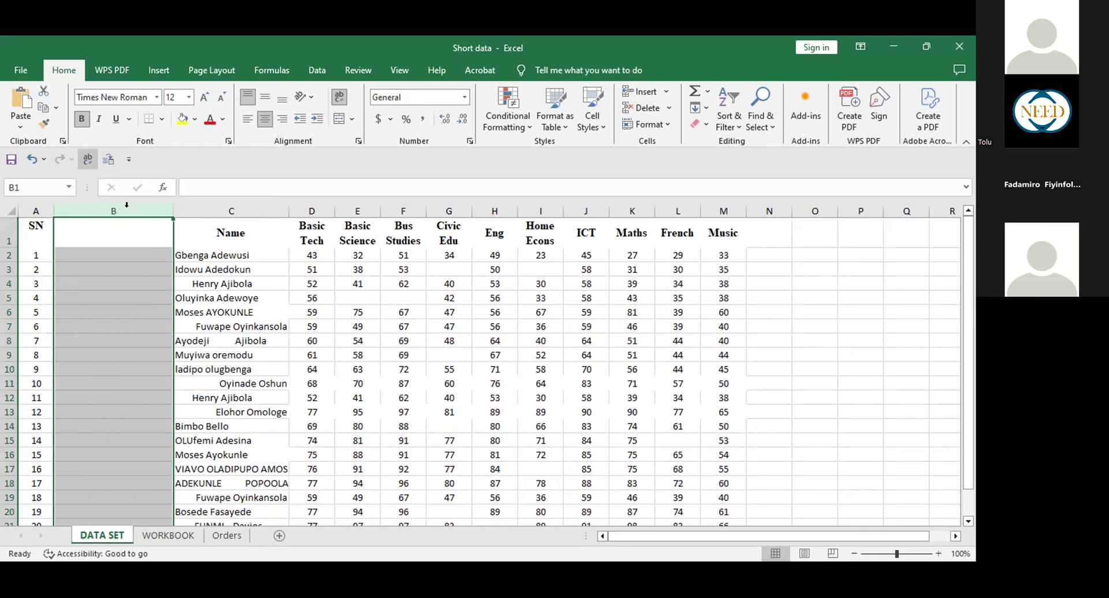
left_click(215, 269)
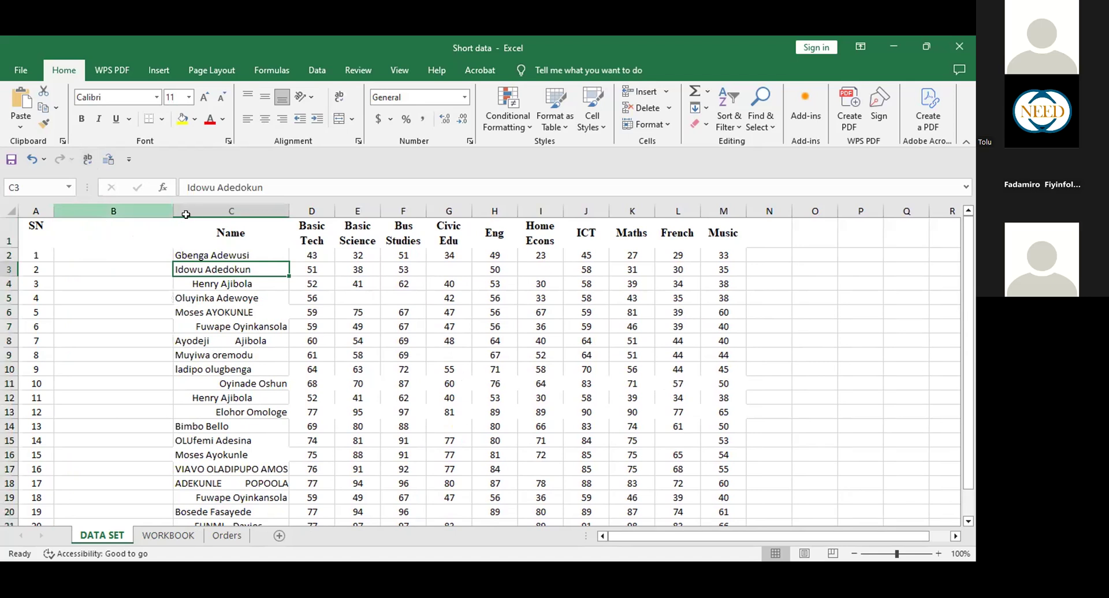
key("ctrl+z")
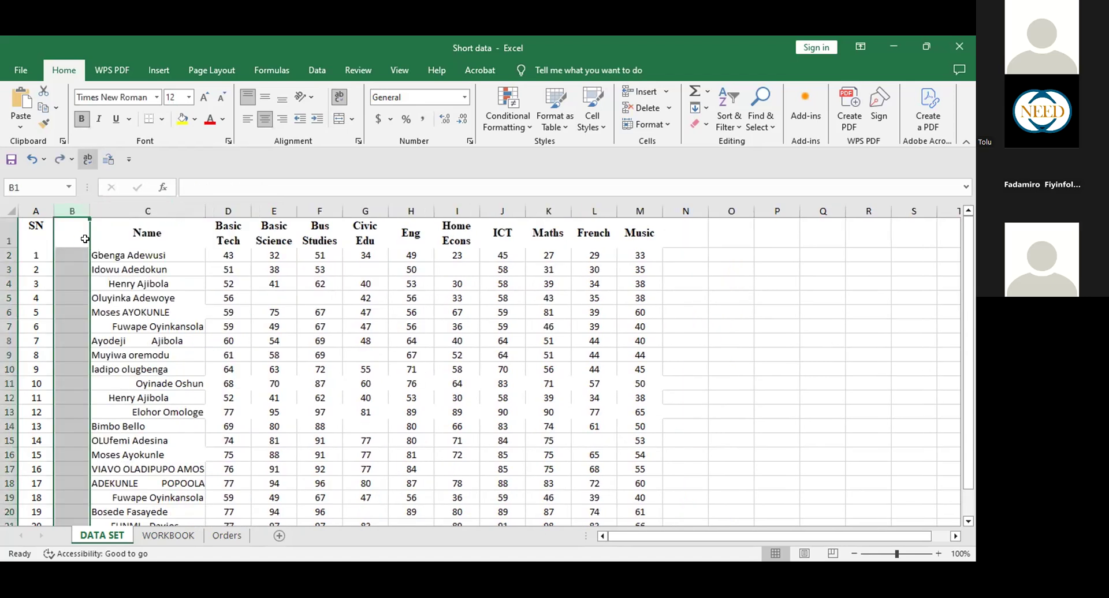
key("ctrl+y")
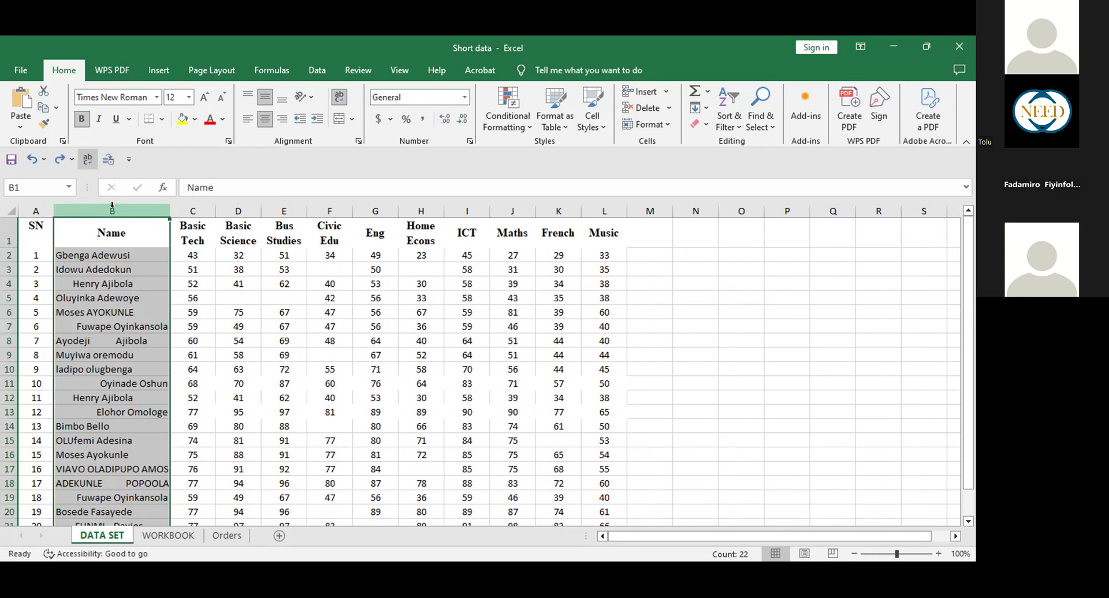
Insert a blank column B before Name, widen it, and select cell B1.
right_click(114, 208)
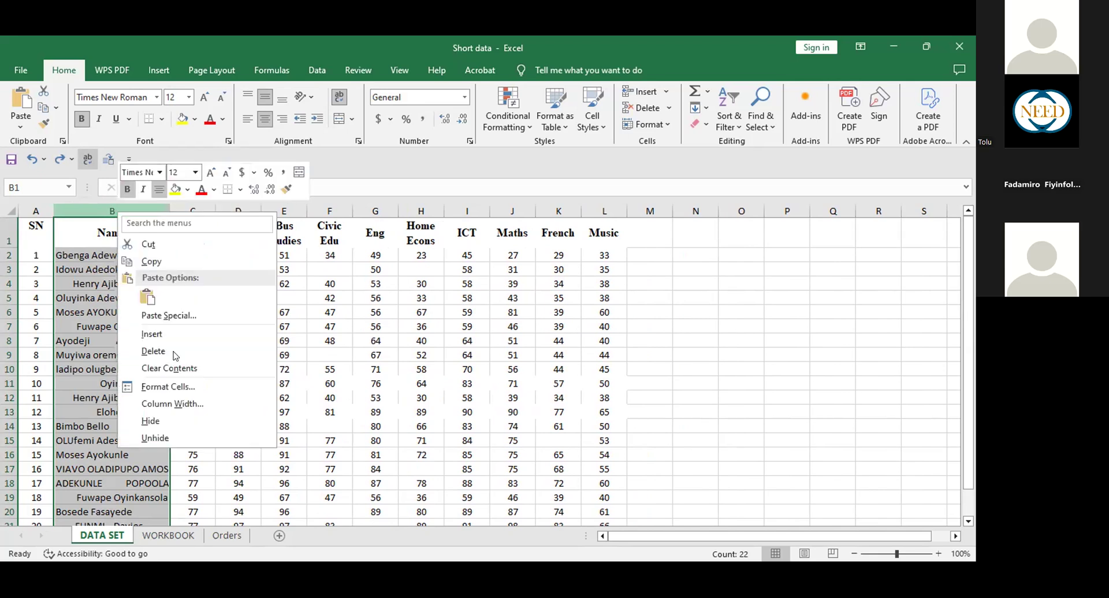
left_click(153, 335)
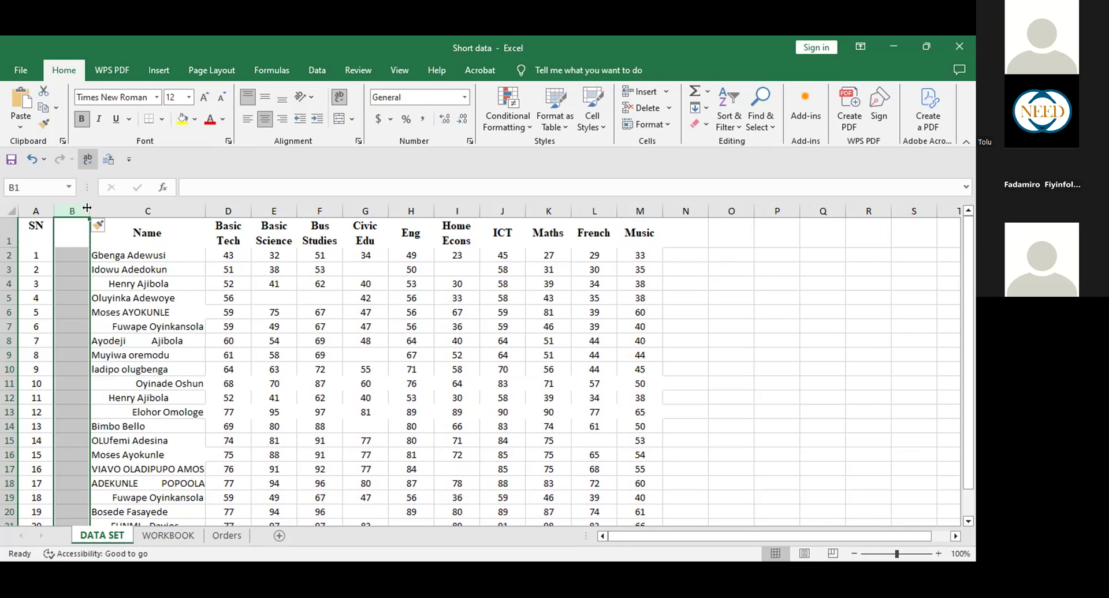
left_click_drag(87, 208, 136, 206)
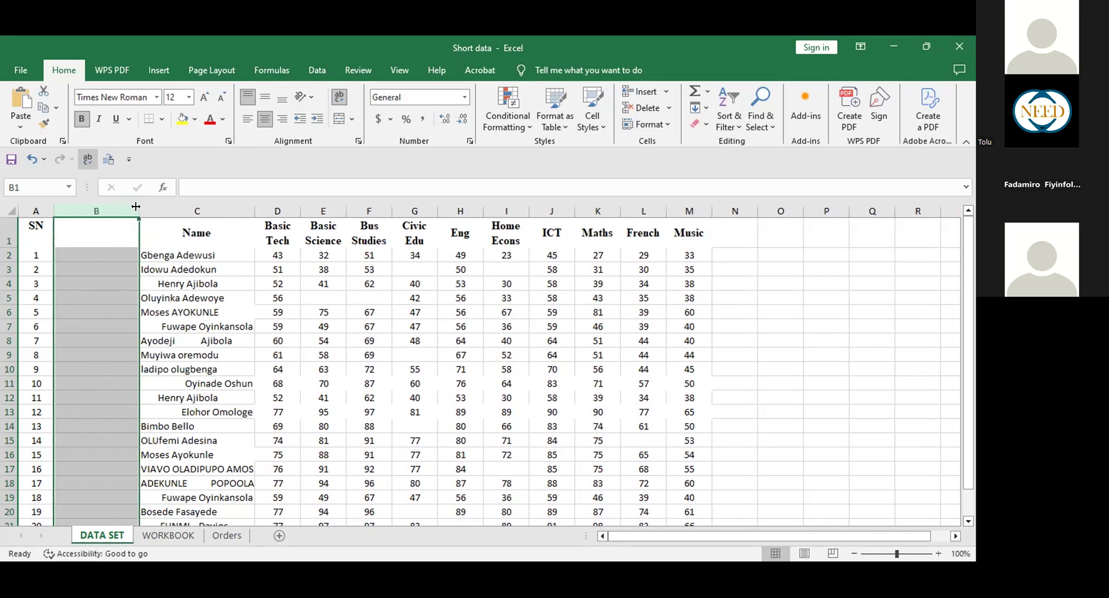
left_click_drag(136, 207, 172, 207)
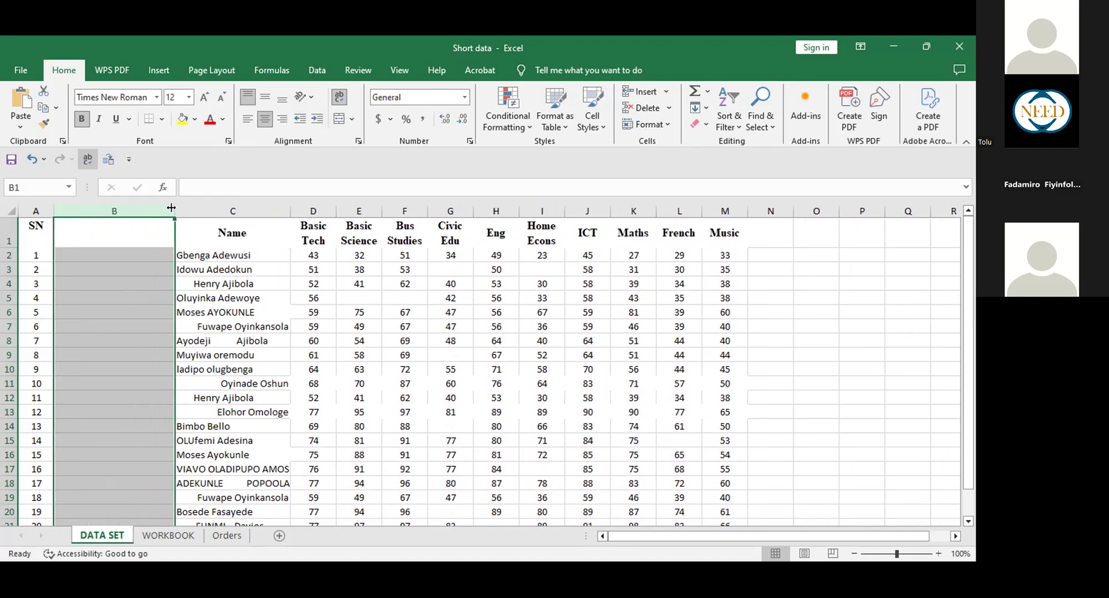
left_click(229, 269)
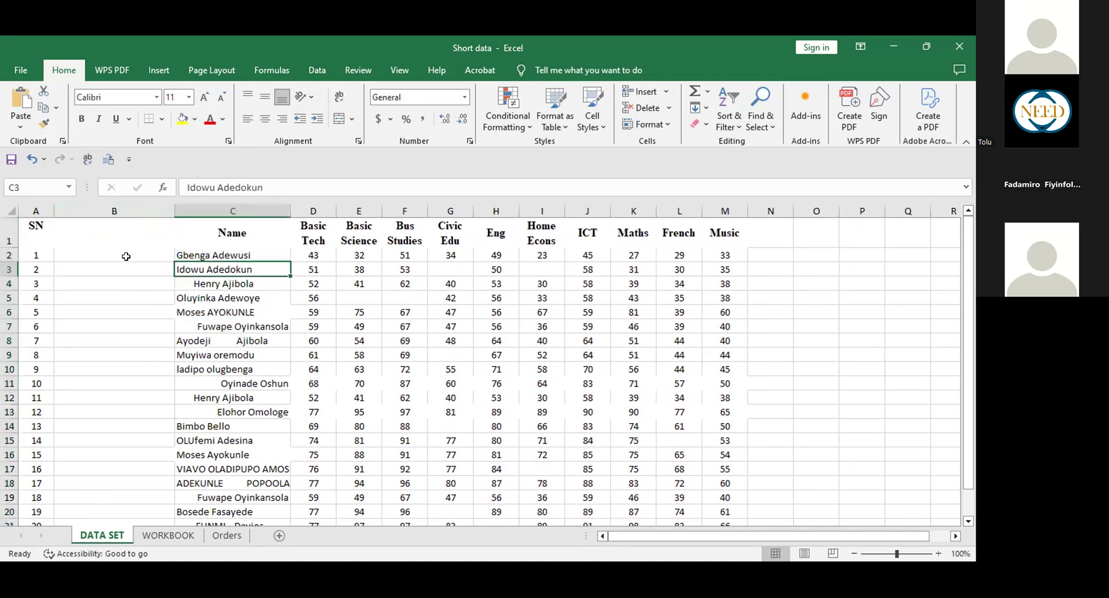
left_click(126, 255)
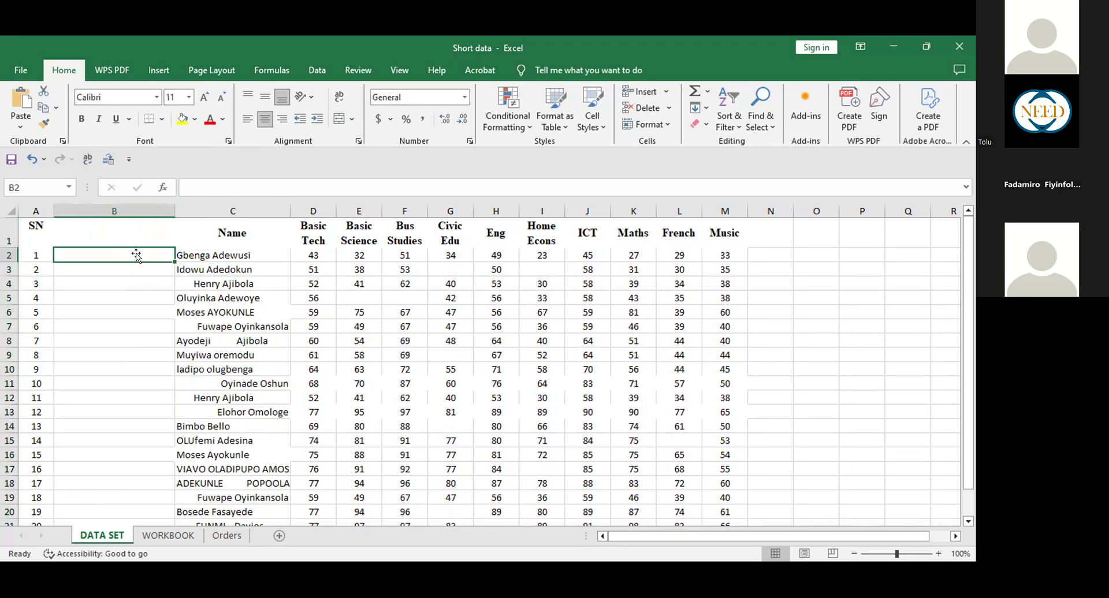
left_click(125, 230)
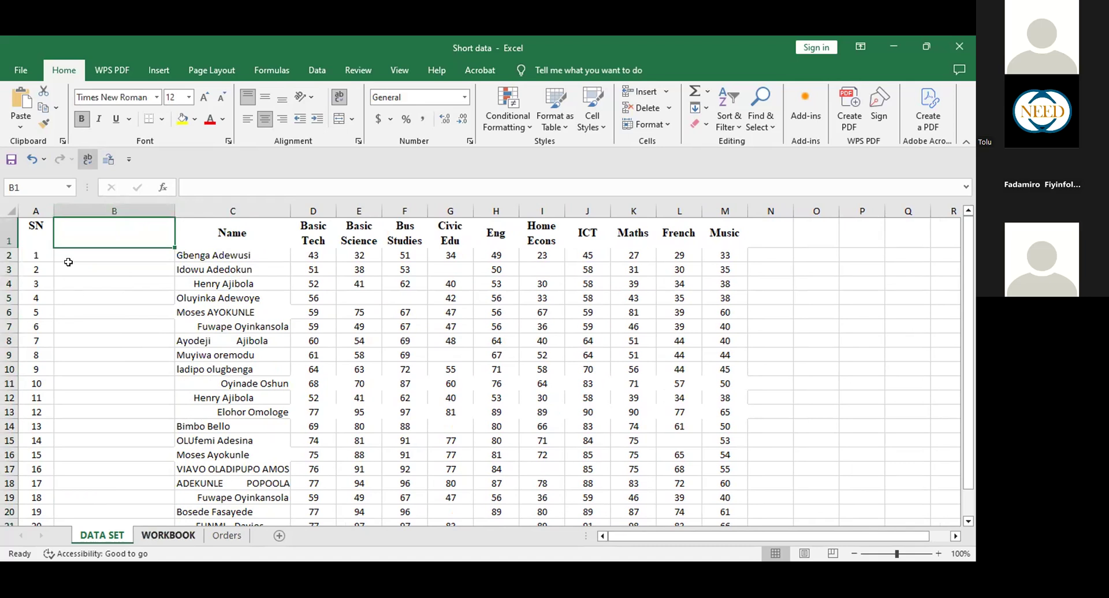
key("ctrl+Page_Down")
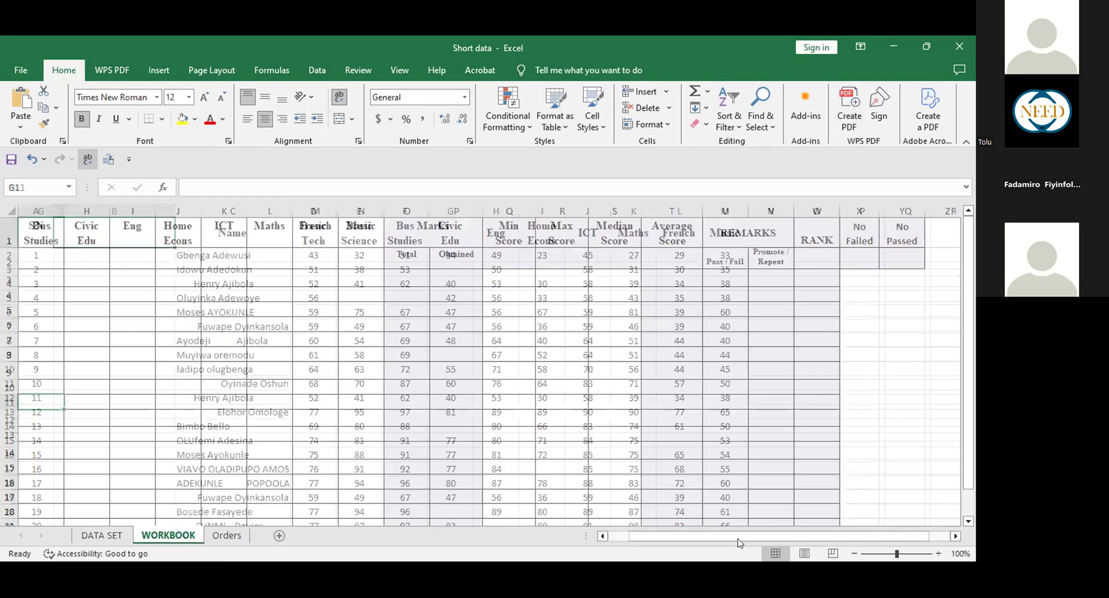
left_click_drag(740, 543, 658, 541)
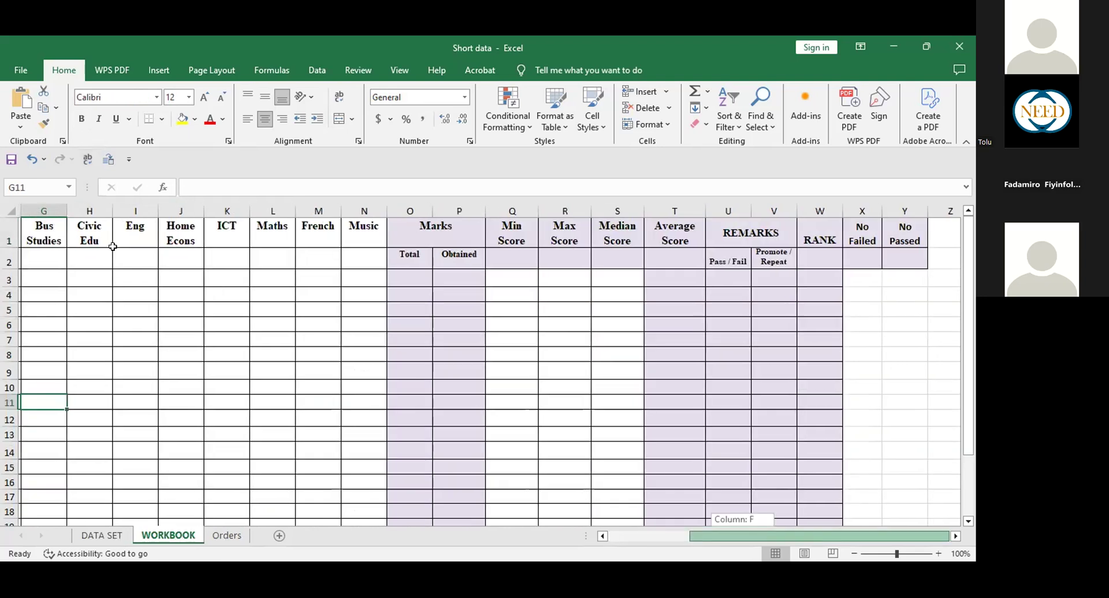
key("ctrl+Page_Up")
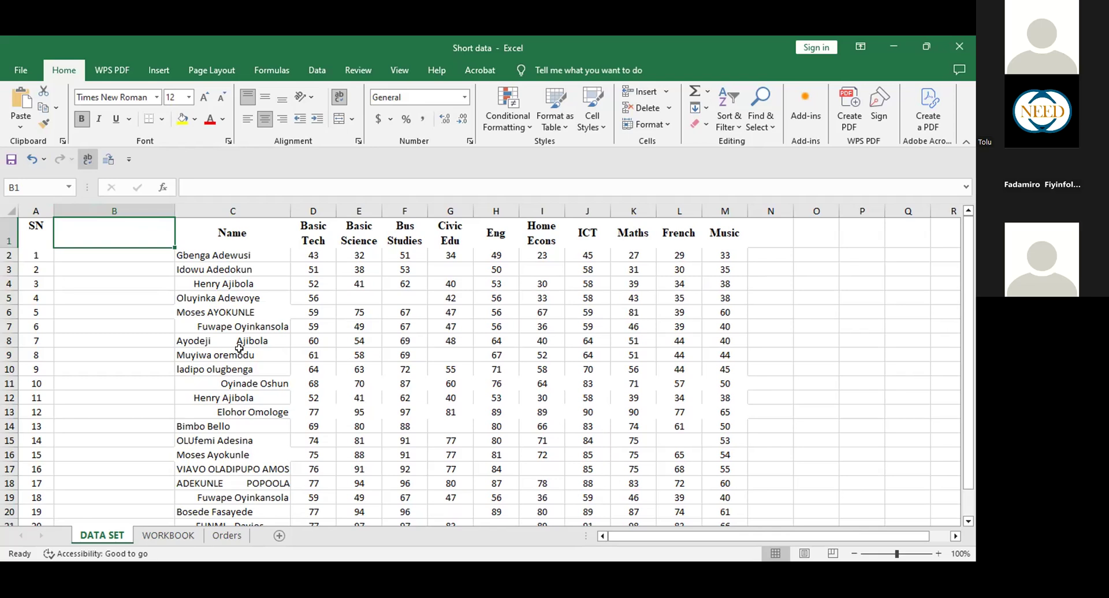
left_click(91, 255)
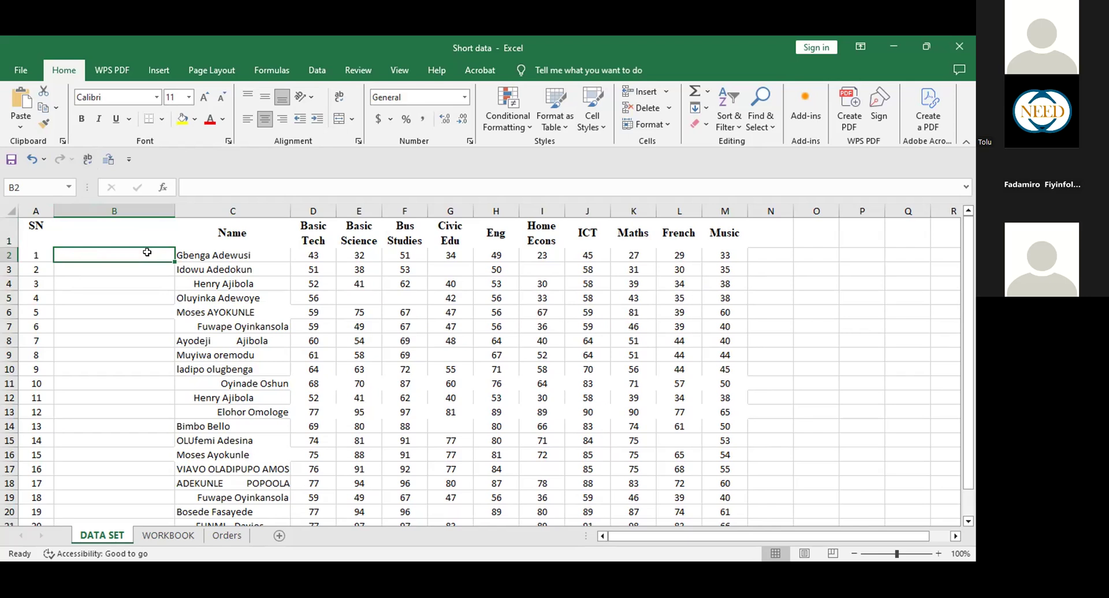
Enter =TRIM(C2) in B2 to show the first student's name without extra spaces.
type("=")
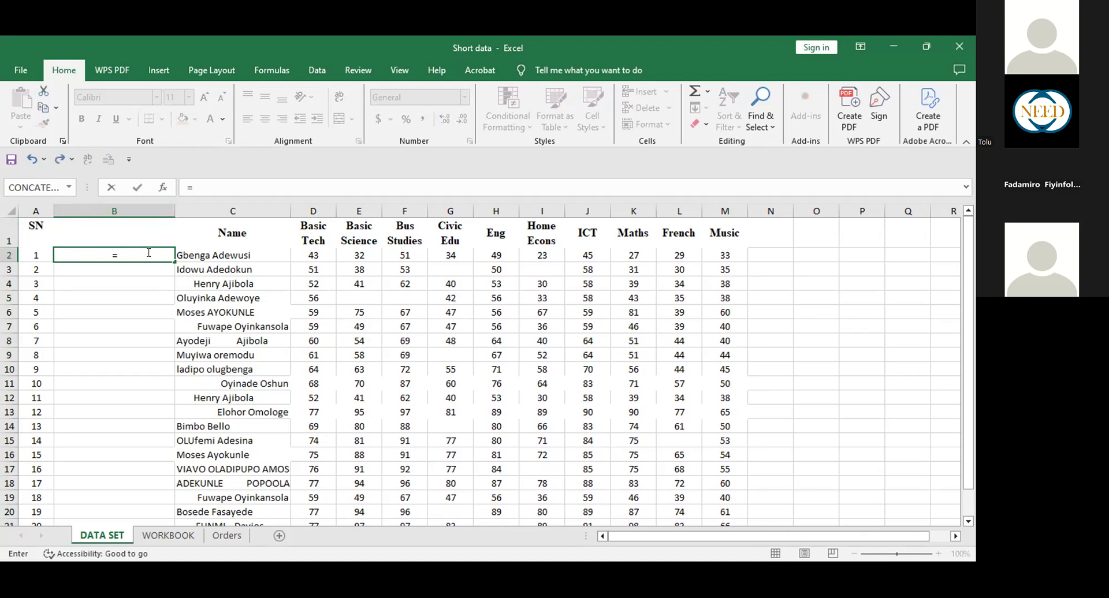
type("T")
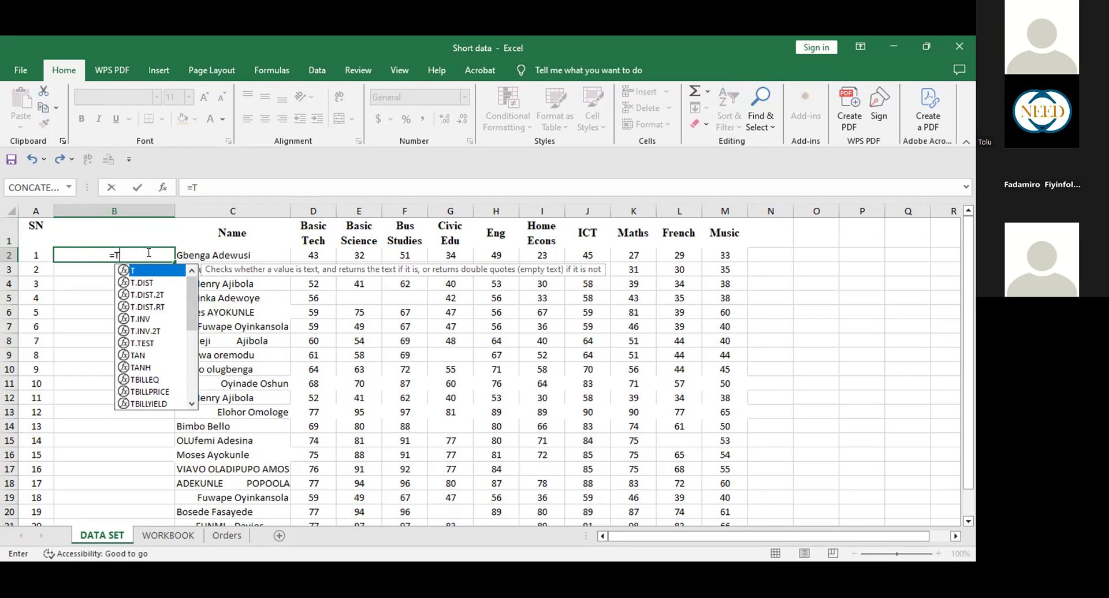
type("rim")
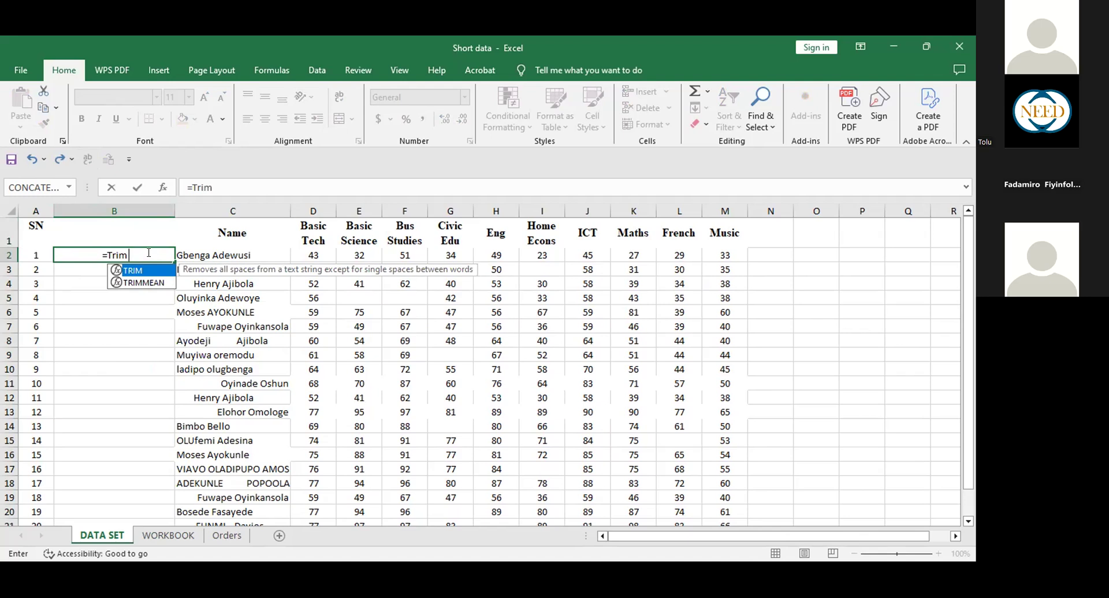
type("(")
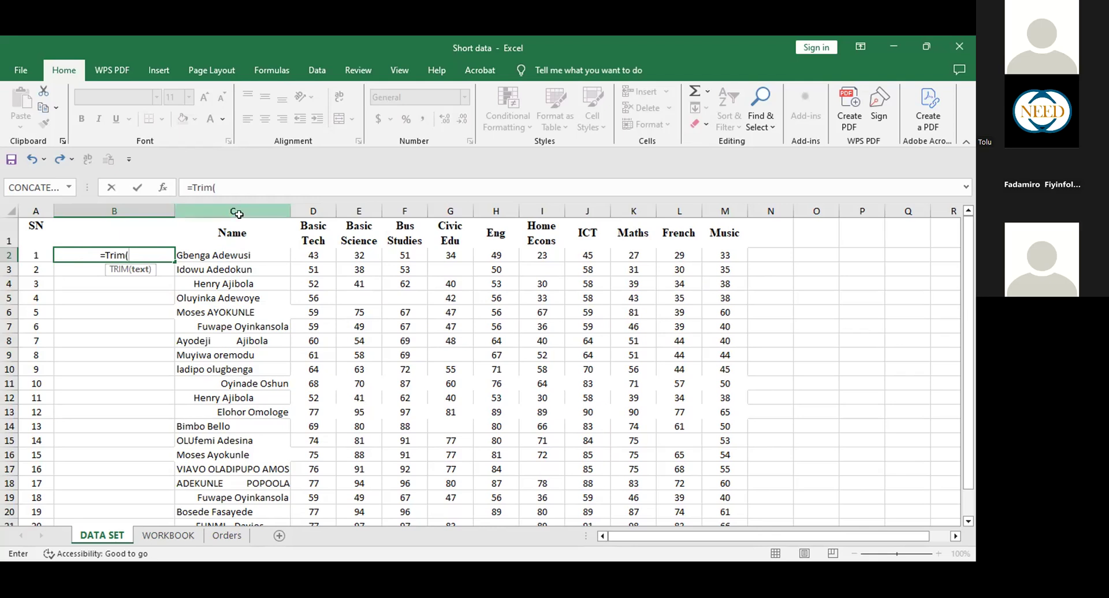
left_click(241, 260)
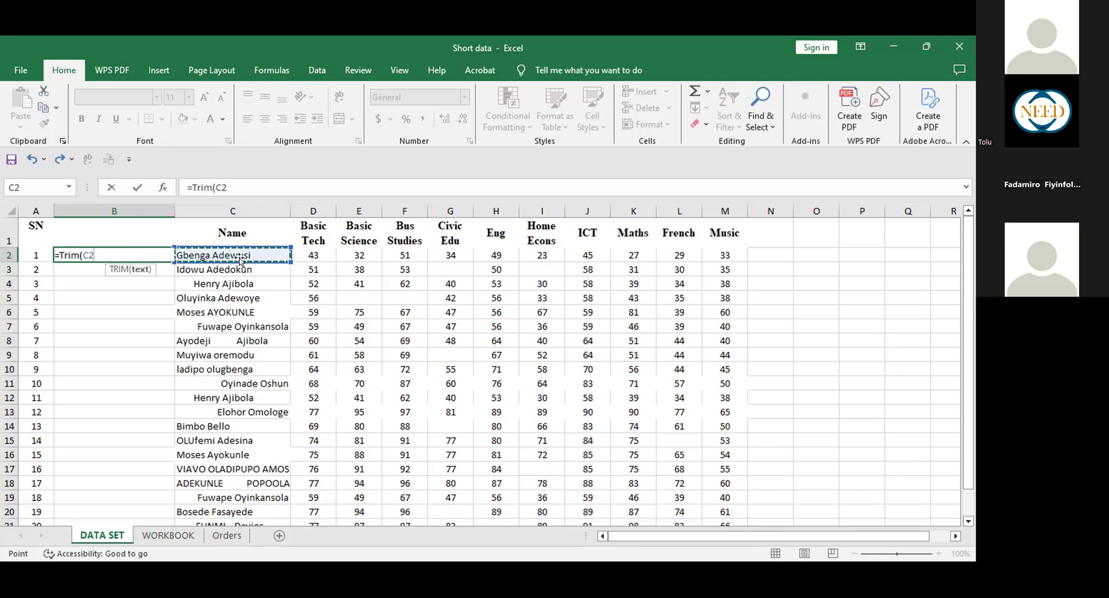
key("BackSpace")
key("BackSpace")
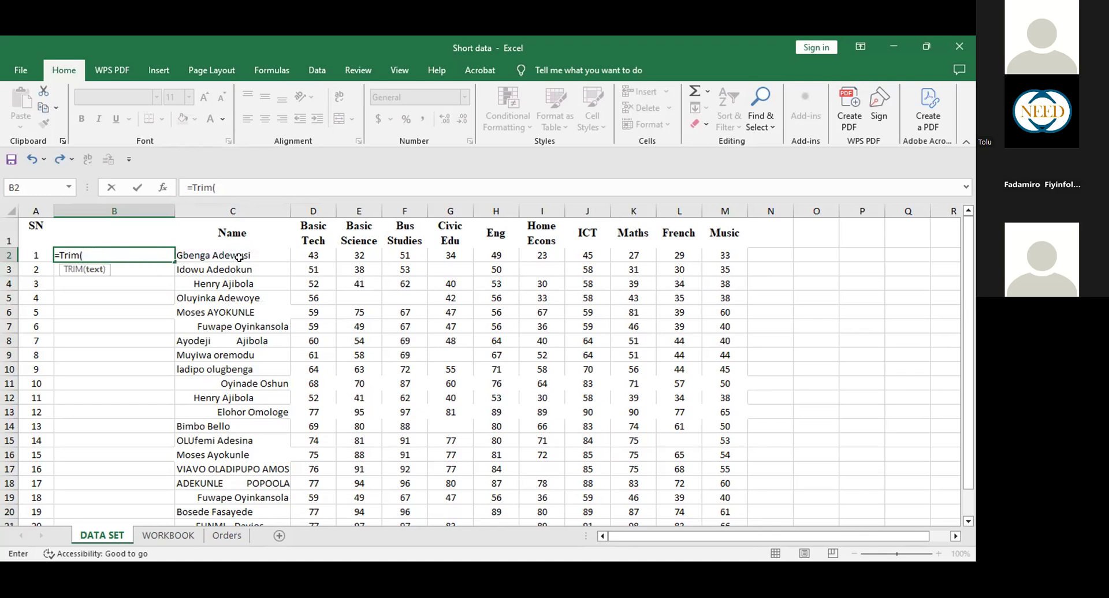
type("C2")
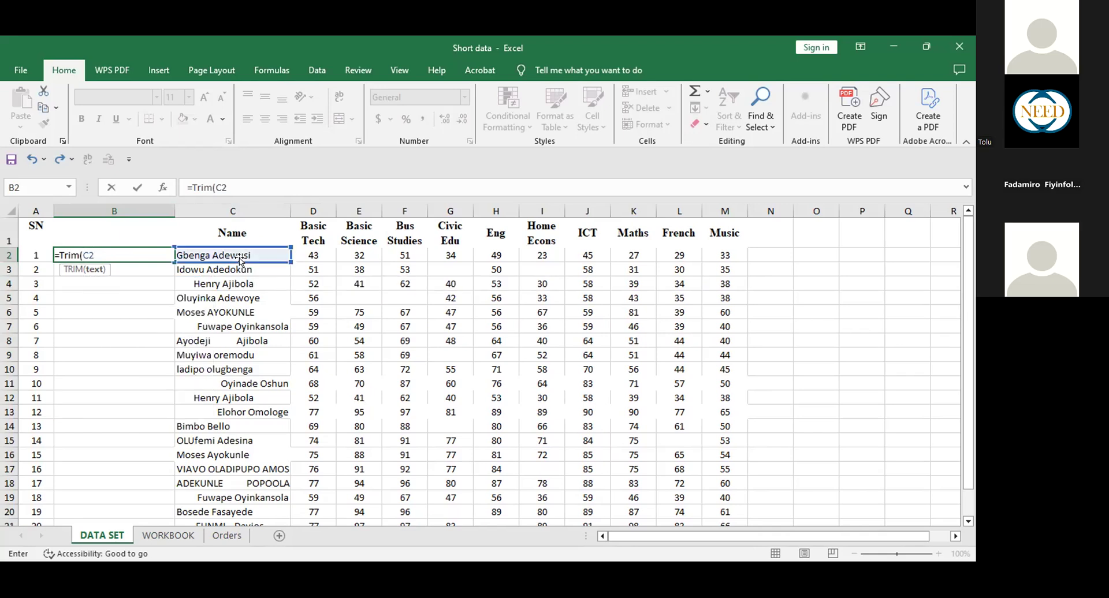
key("BackSpace")
left_click(248, 252)
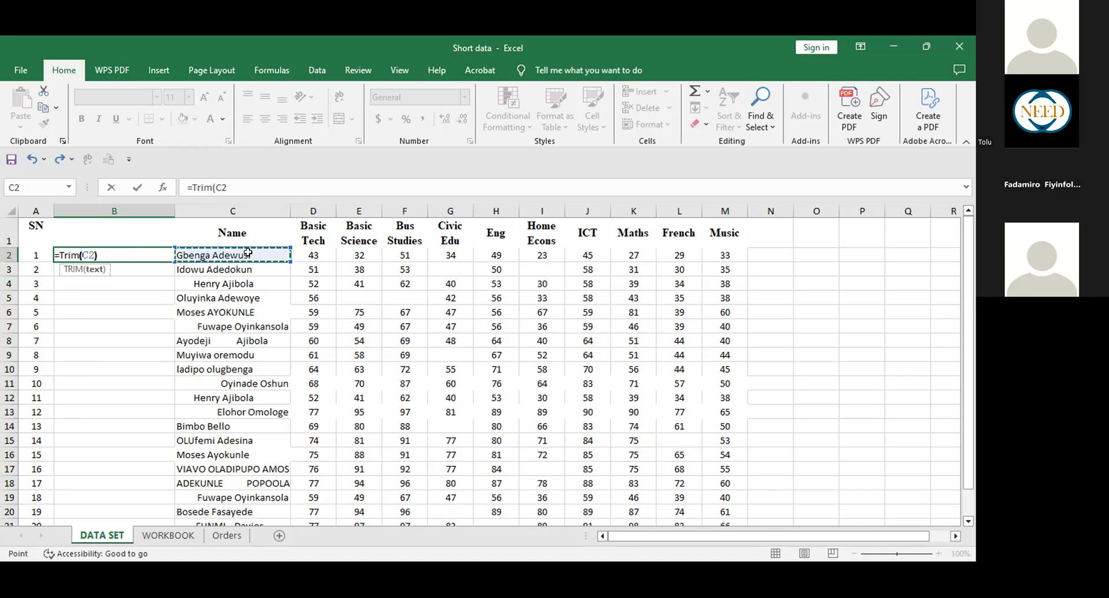
type(")")
key("Return")
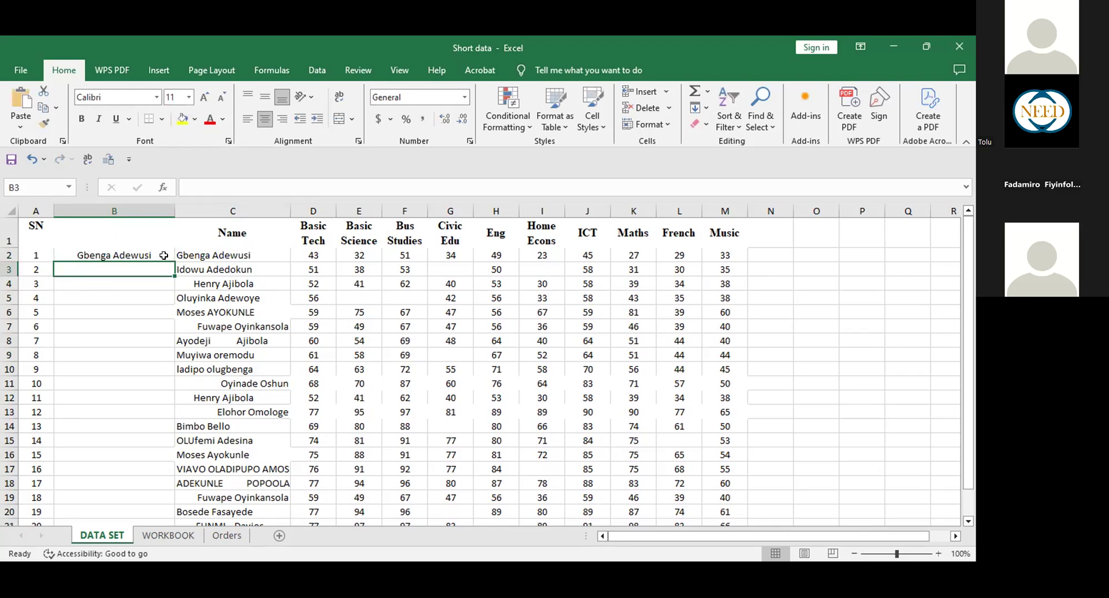
Enter =TRIM(C3) in B3 for the second student's name.
left_click(162, 256)
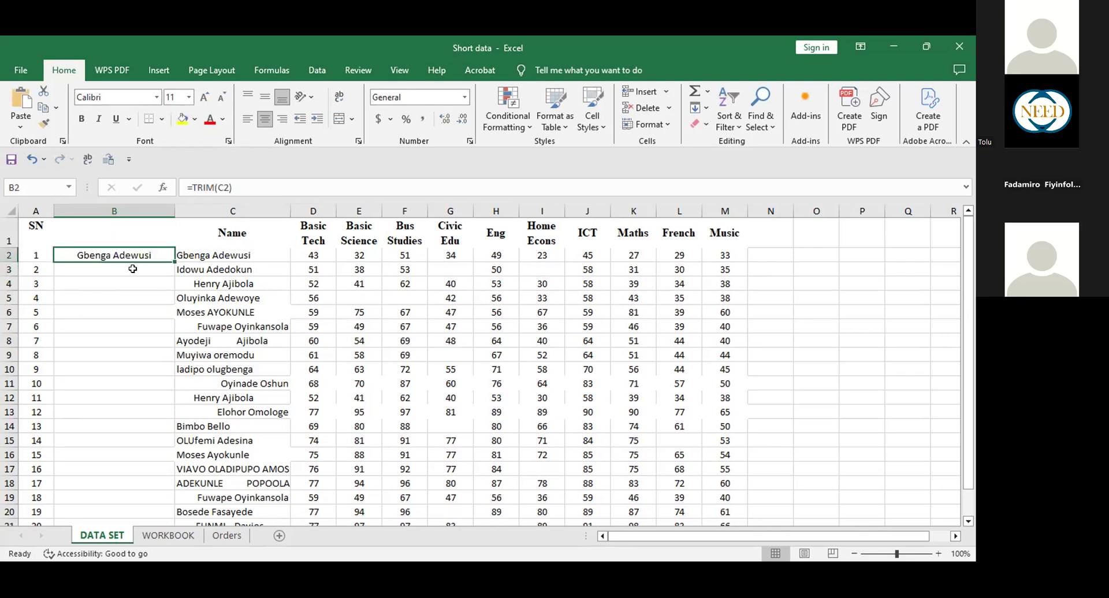
left_click(133, 269)
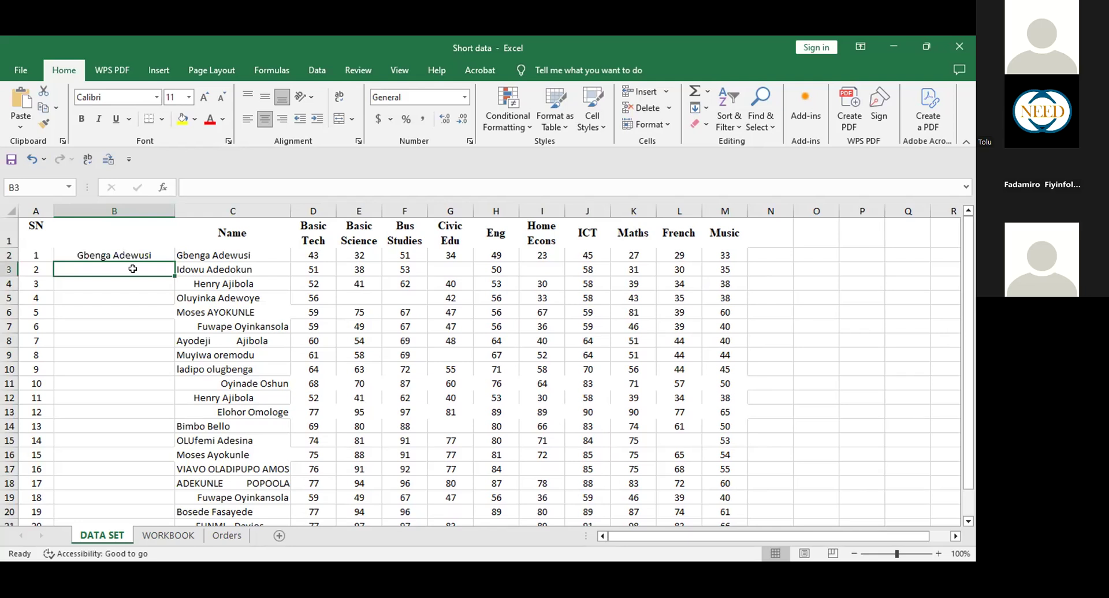
type("=")
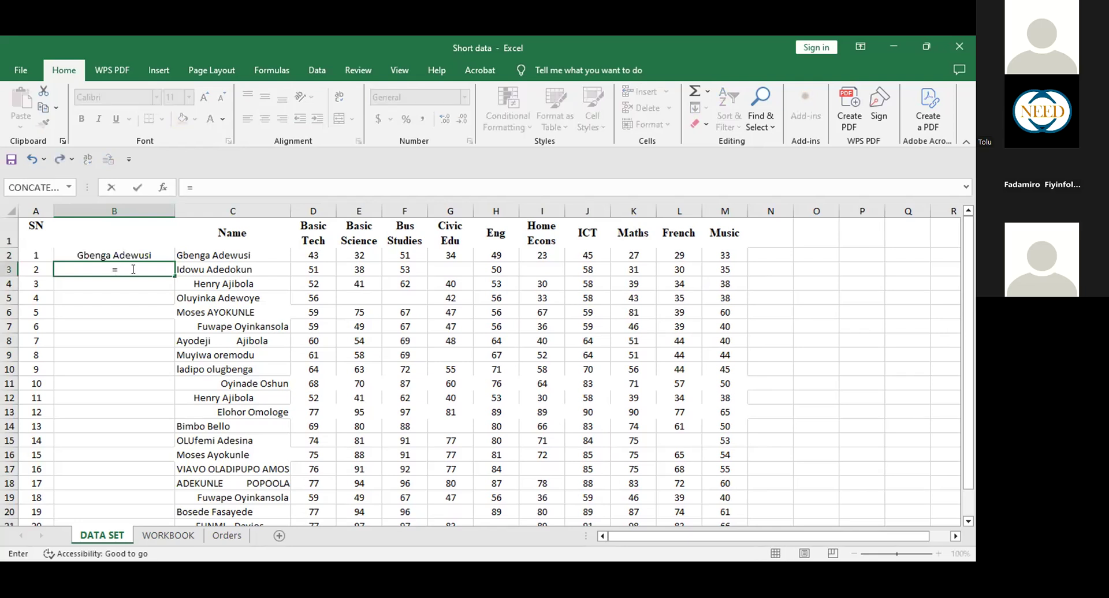
type("trim(")
left_click(236, 268)
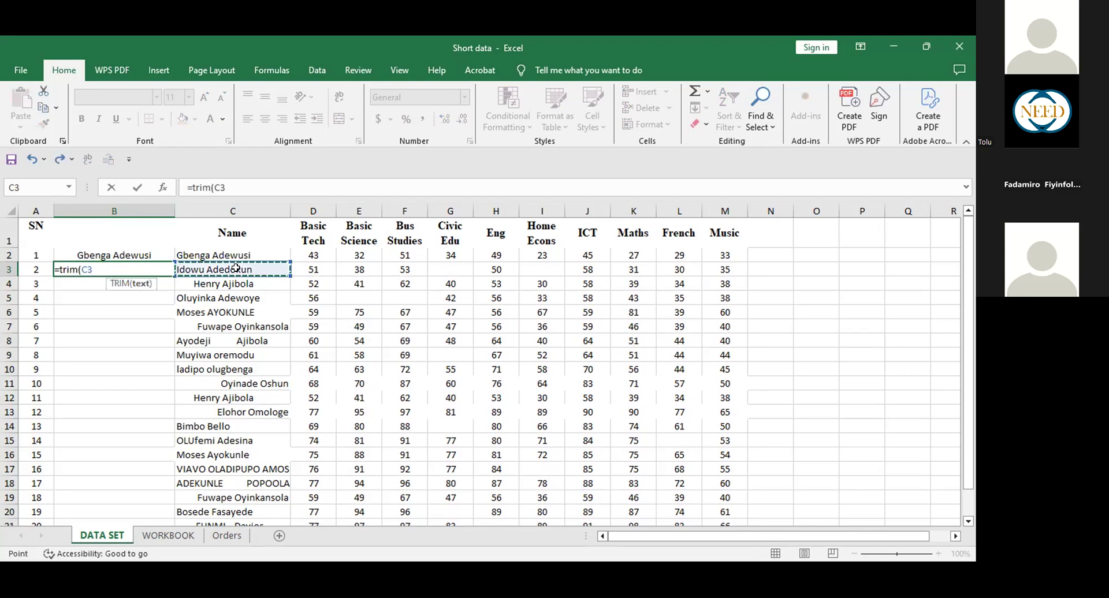
type(")")
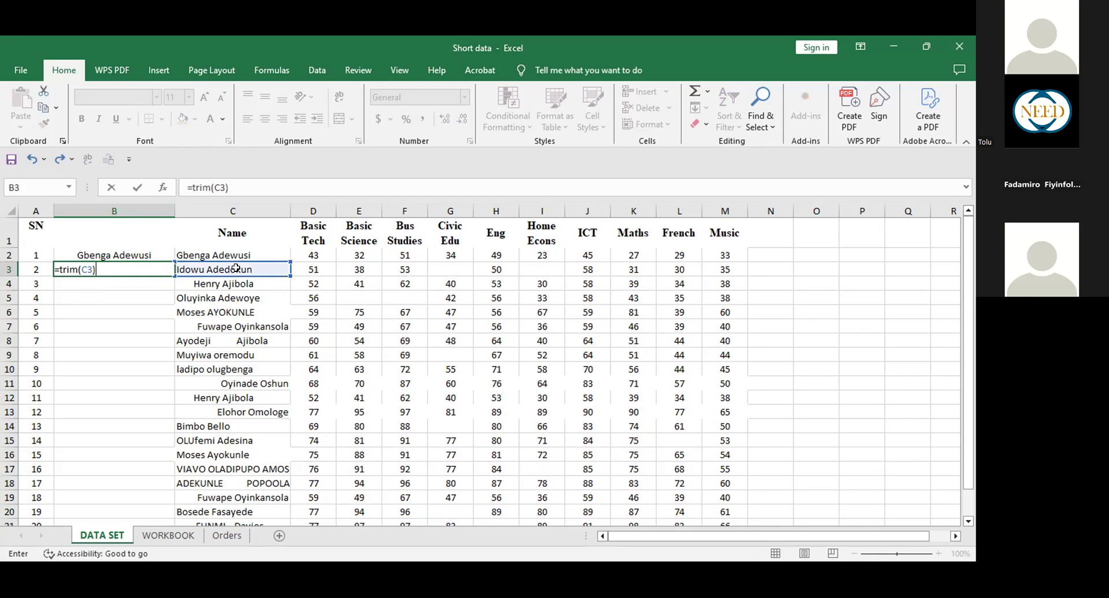
key("Return")
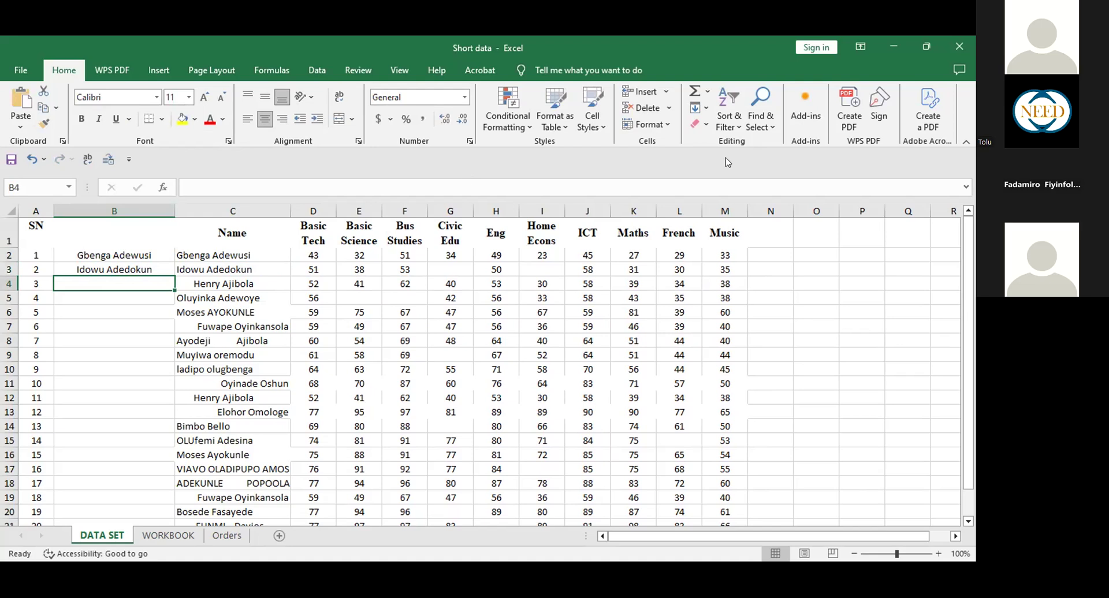
left_click(711, 117)
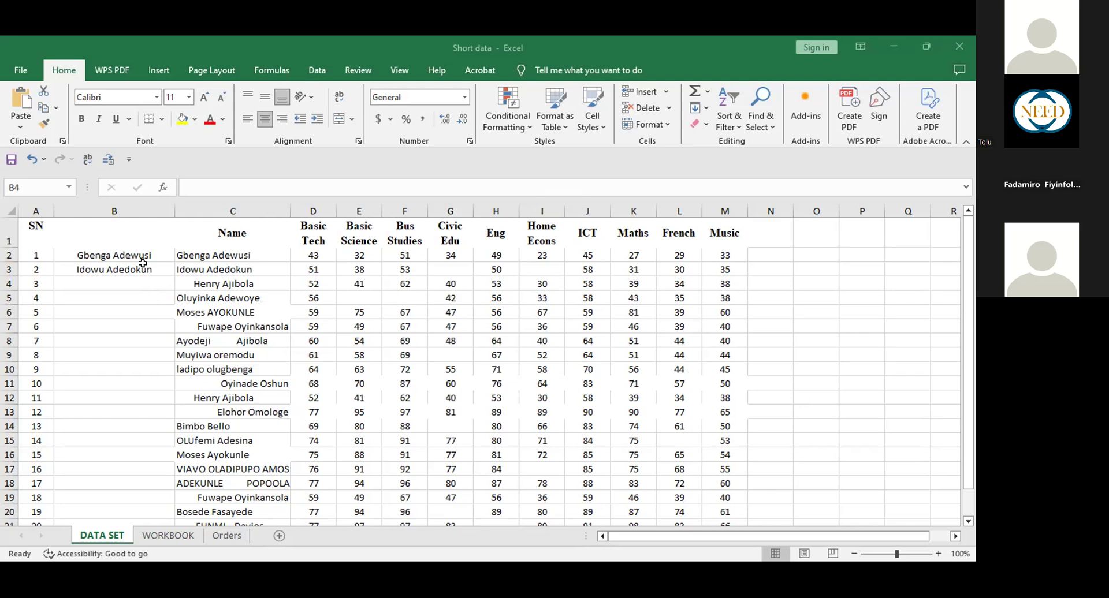
left_click(143, 264)
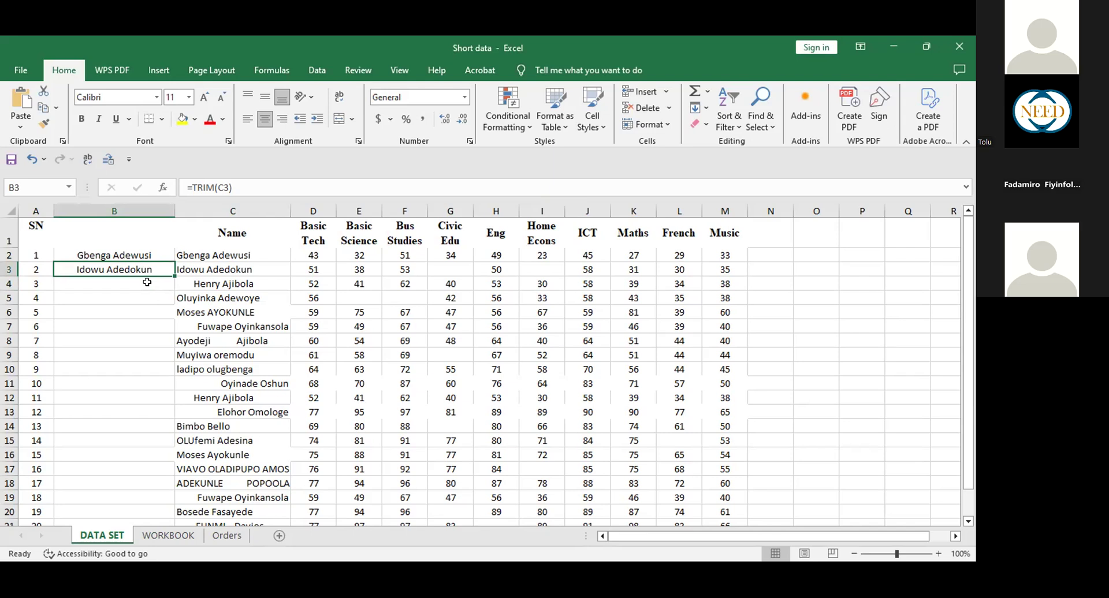
left_click(147, 282)
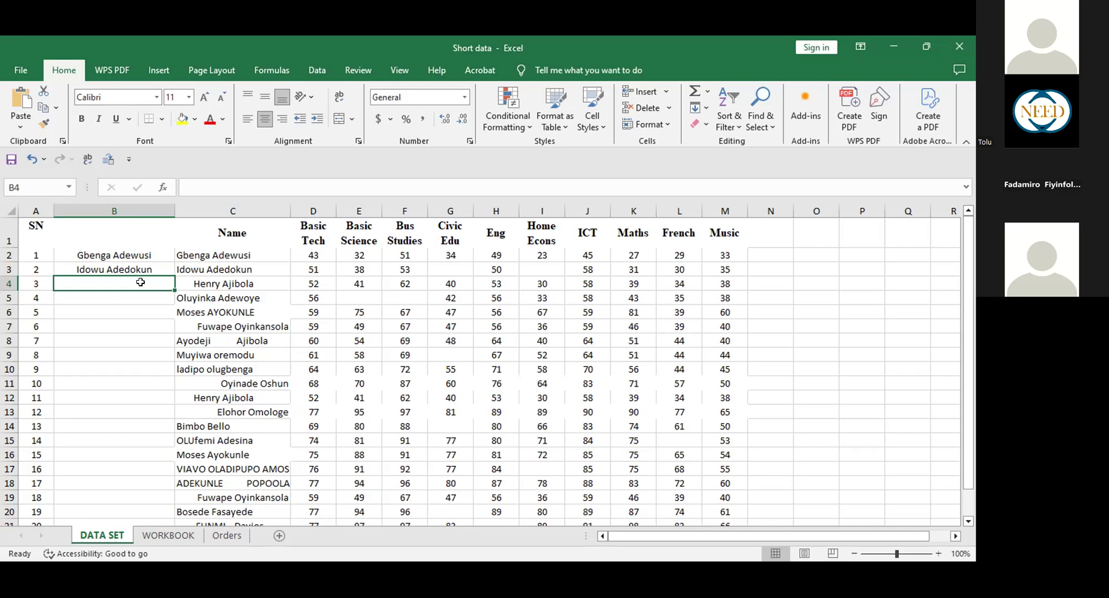
Enter =TRIM(C4) in B4 for the third student's name.
type("=")
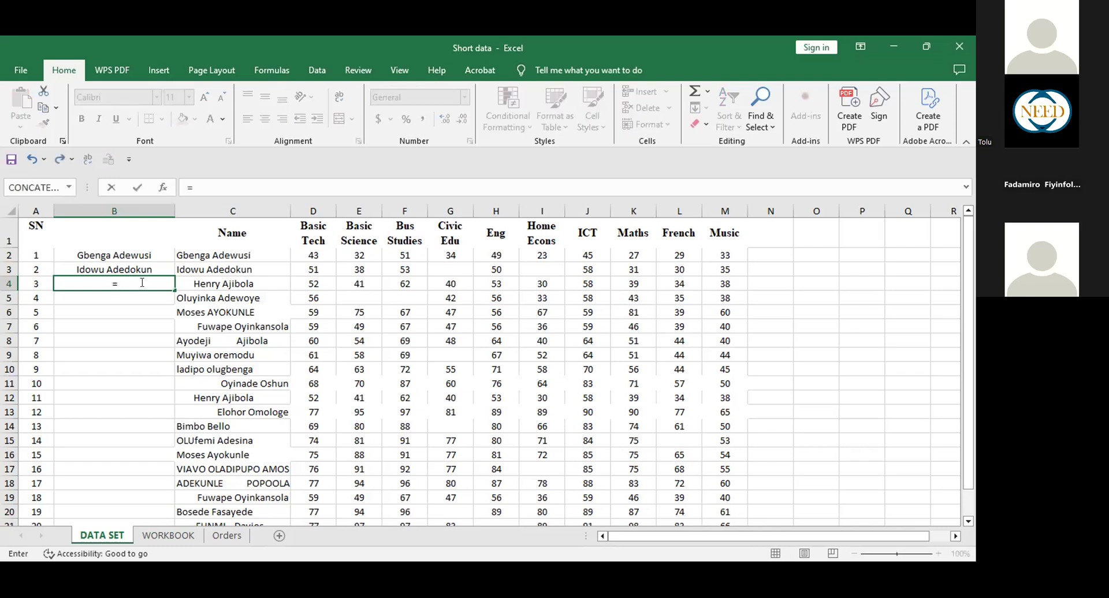
type("trim")
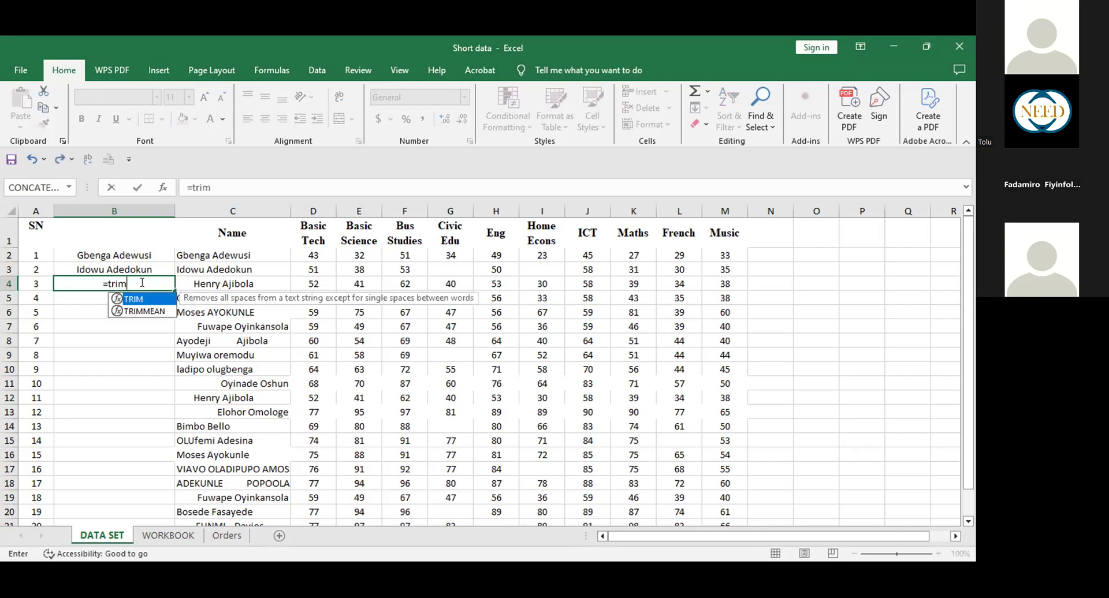
type("(")
left_click(220, 283)
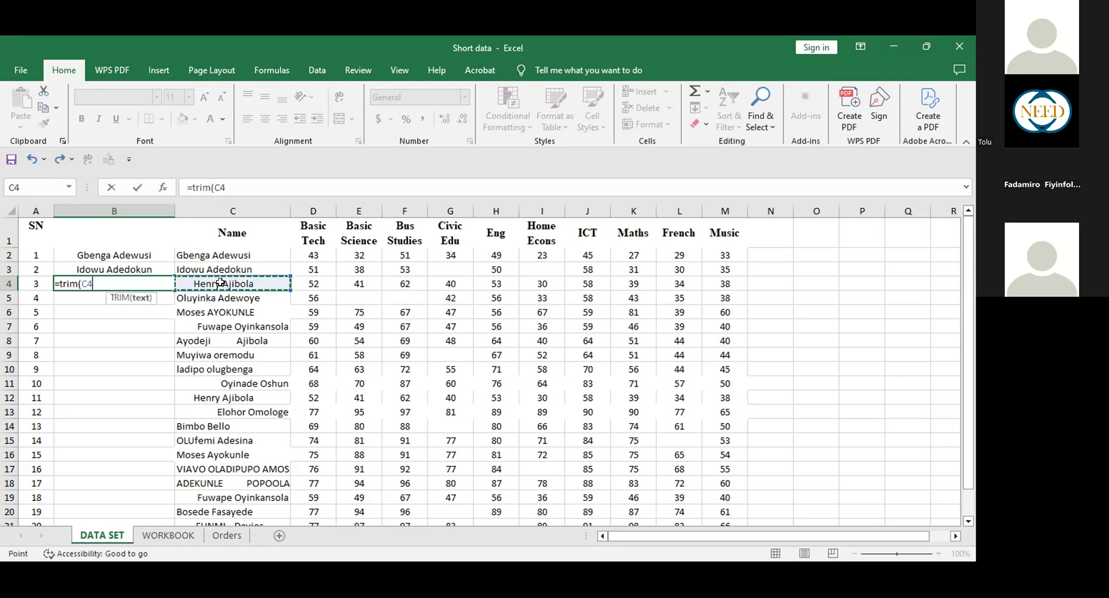
key("Return")
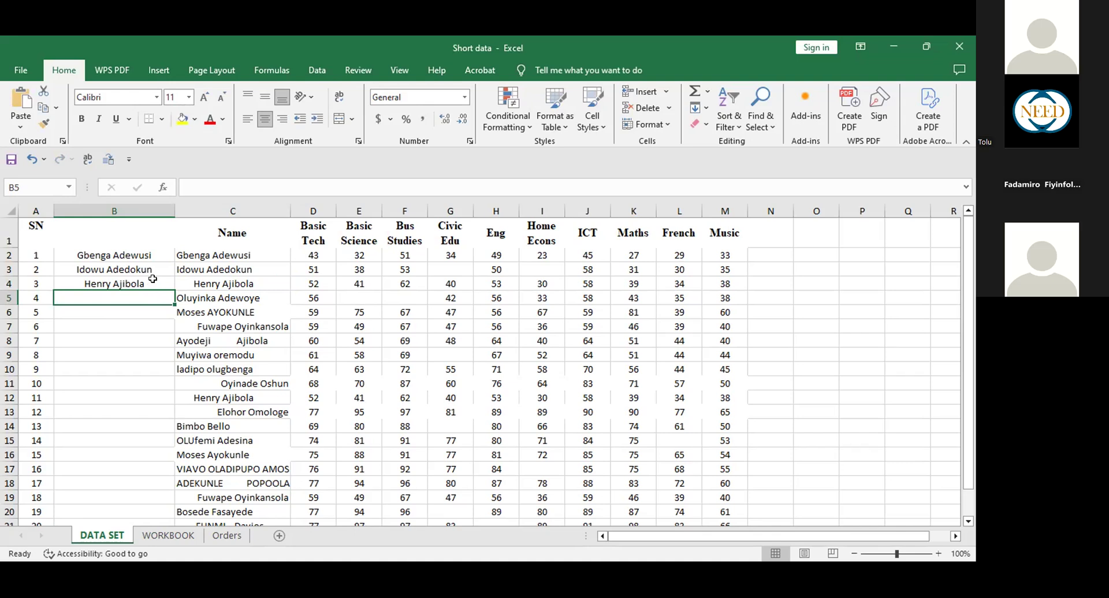
Undo the B3 and B4 entries, then fill B2's =TRIM(C2) down column B to the last student.
left_click(149, 335)
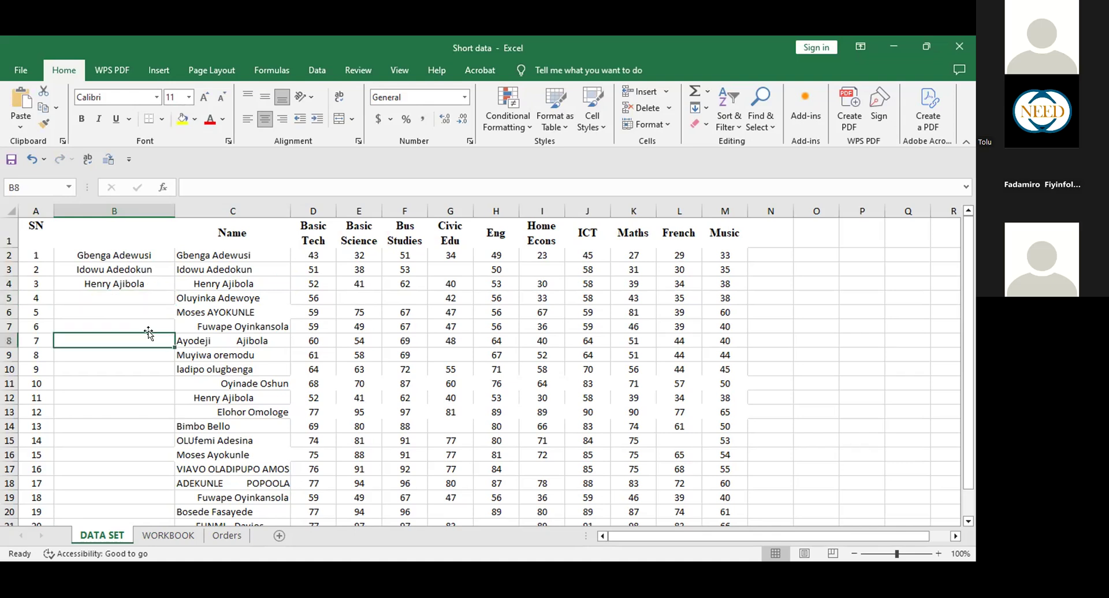
key("ctrl+z")
key("ctrl+z")
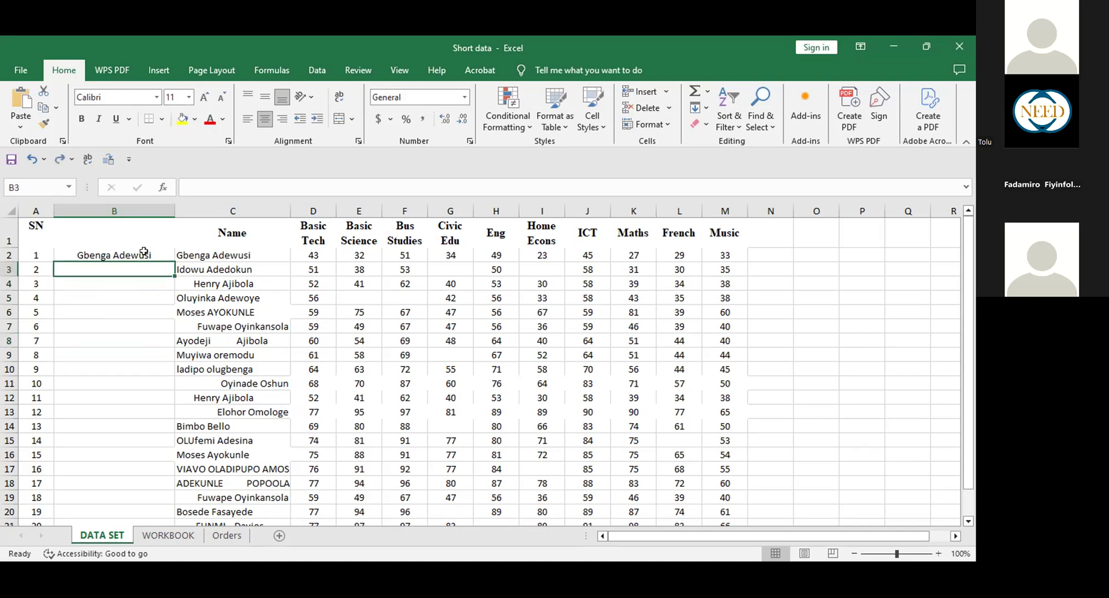
left_click(135, 258)
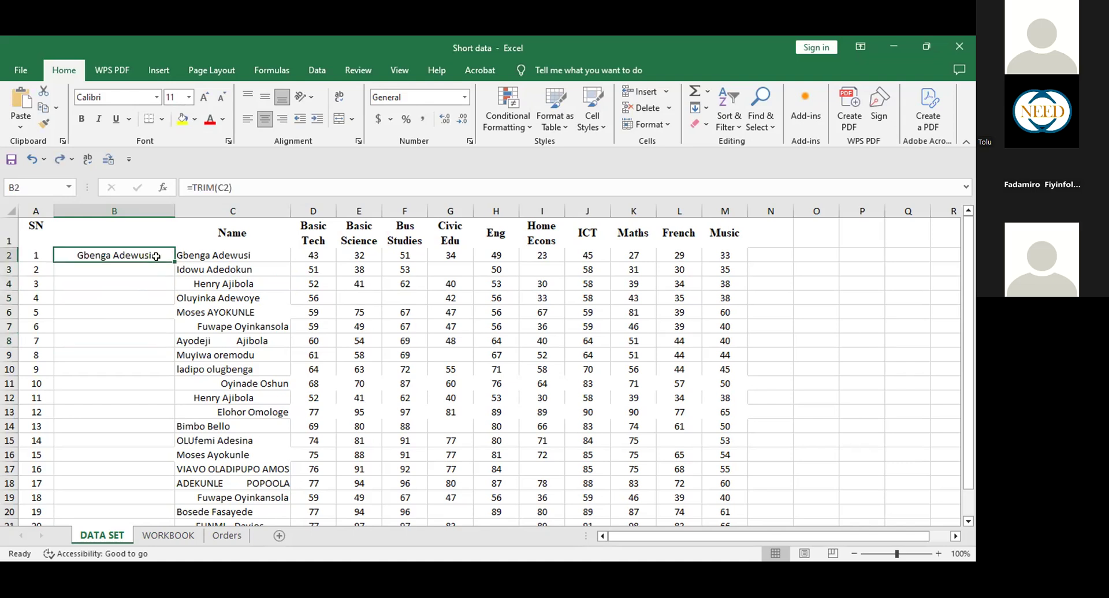
mouse_move(172, 259)
left_mouse_down()
mouse_move(157, 543)
mouse_move(158, 487)
mouse_move(156, 496)
left_mouse_up()
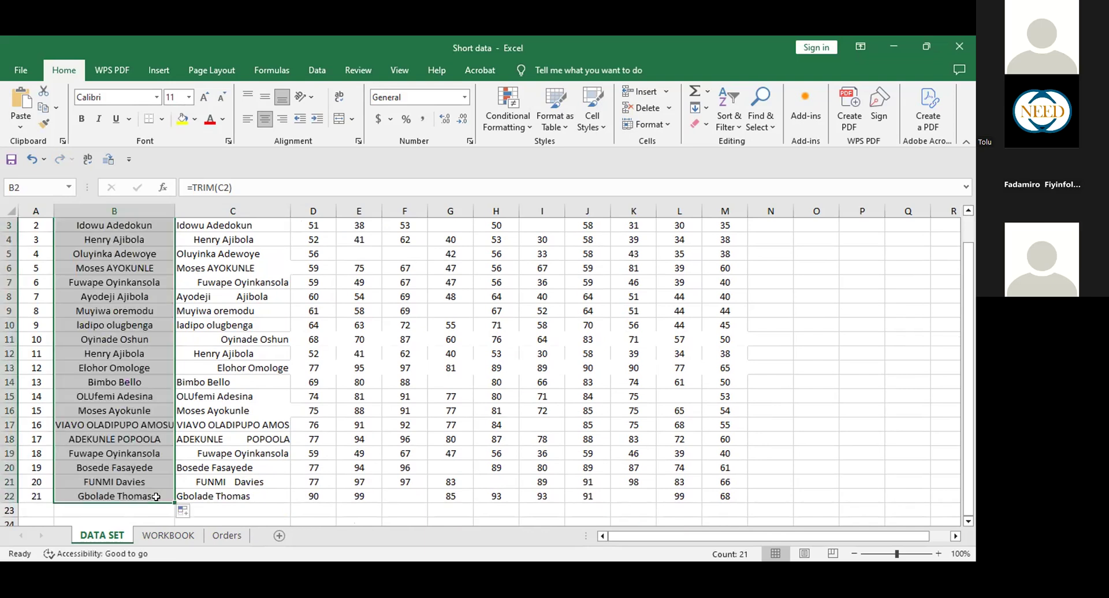
key("ctrl+z")
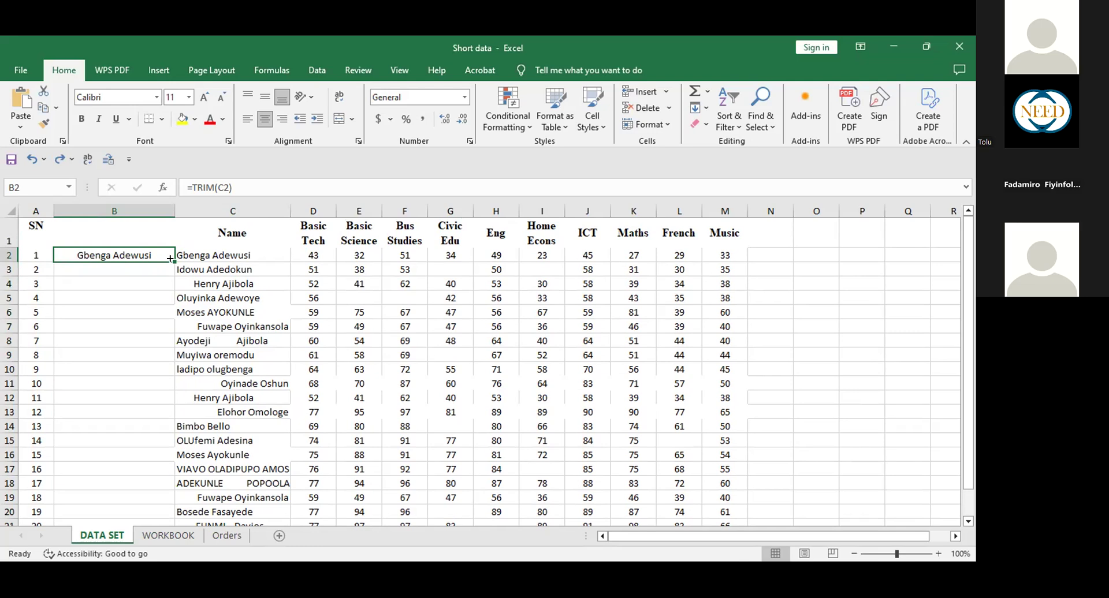
double_click(172, 261)
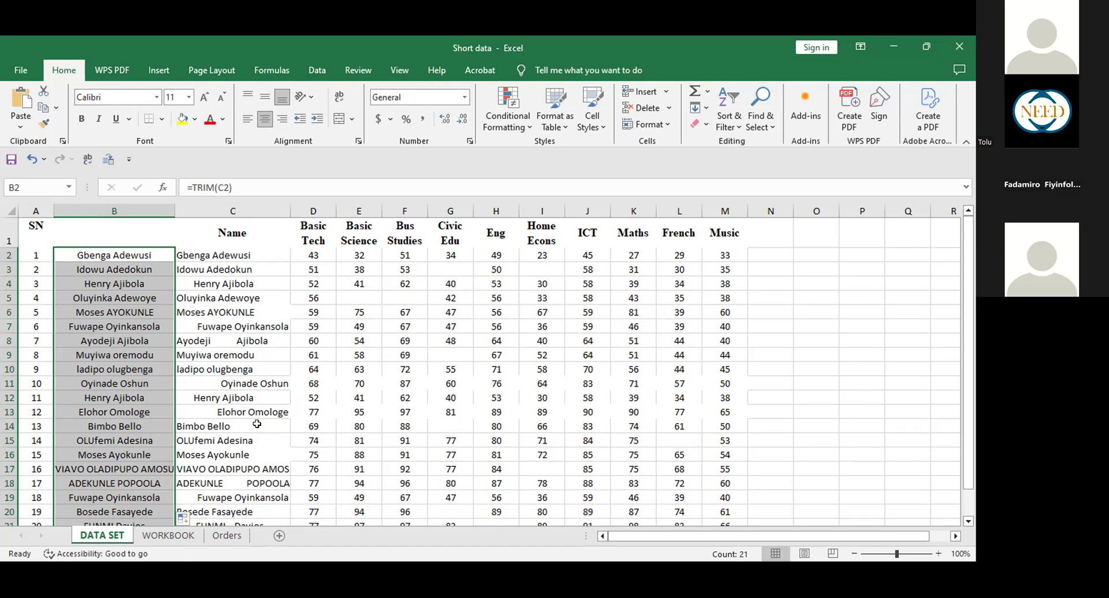
Left-align the trimmed names in column B, then compare B7 with the original name in C7.
left_click(247, 121)
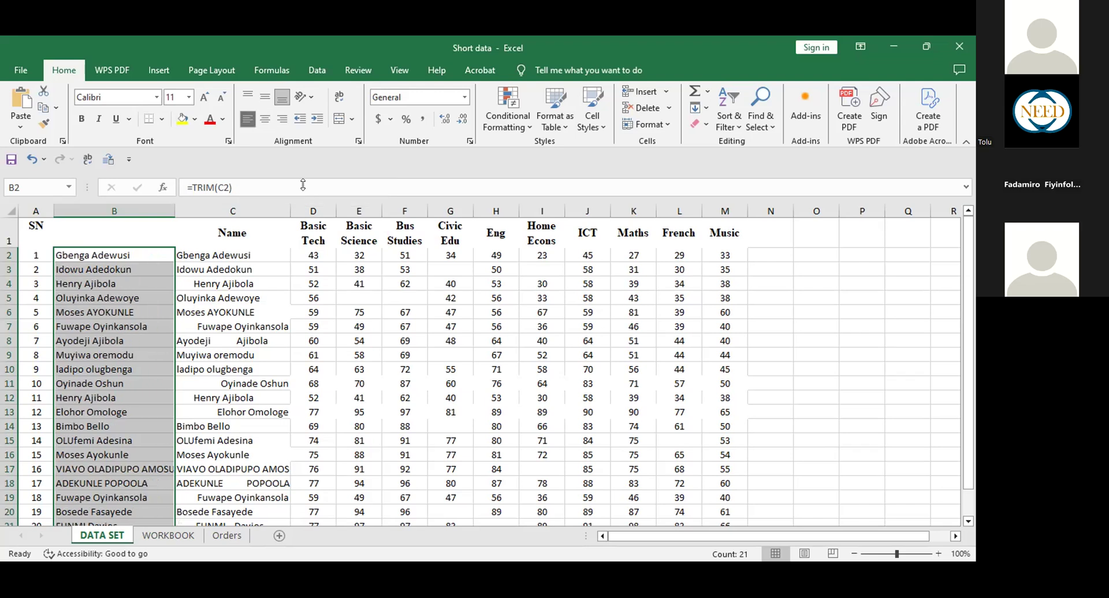
left_click(250, 357)
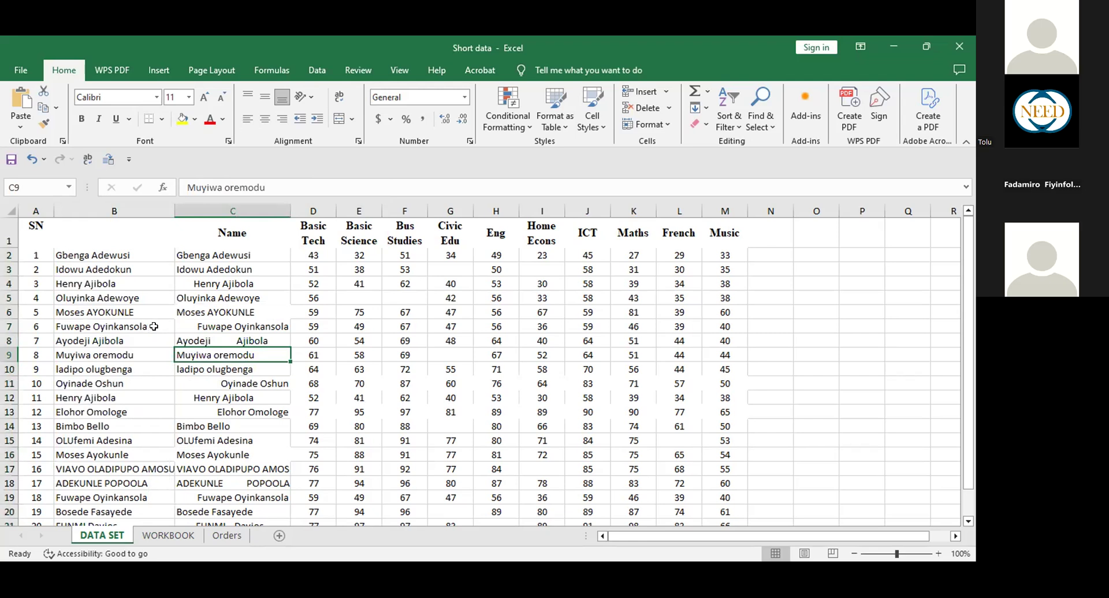
left_click(154, 327)
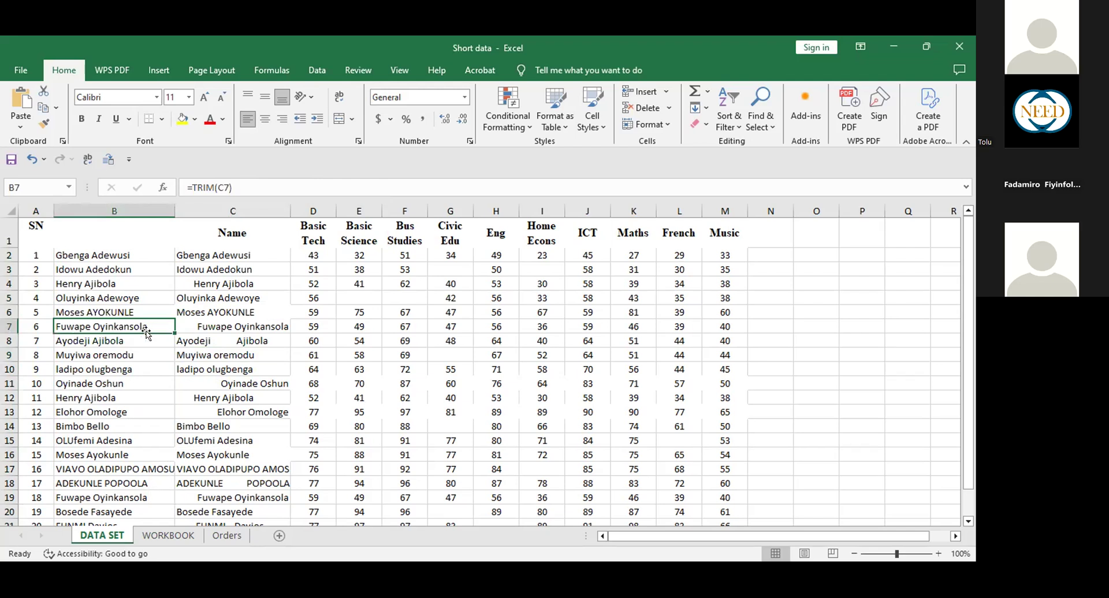
left_click(210, 328)
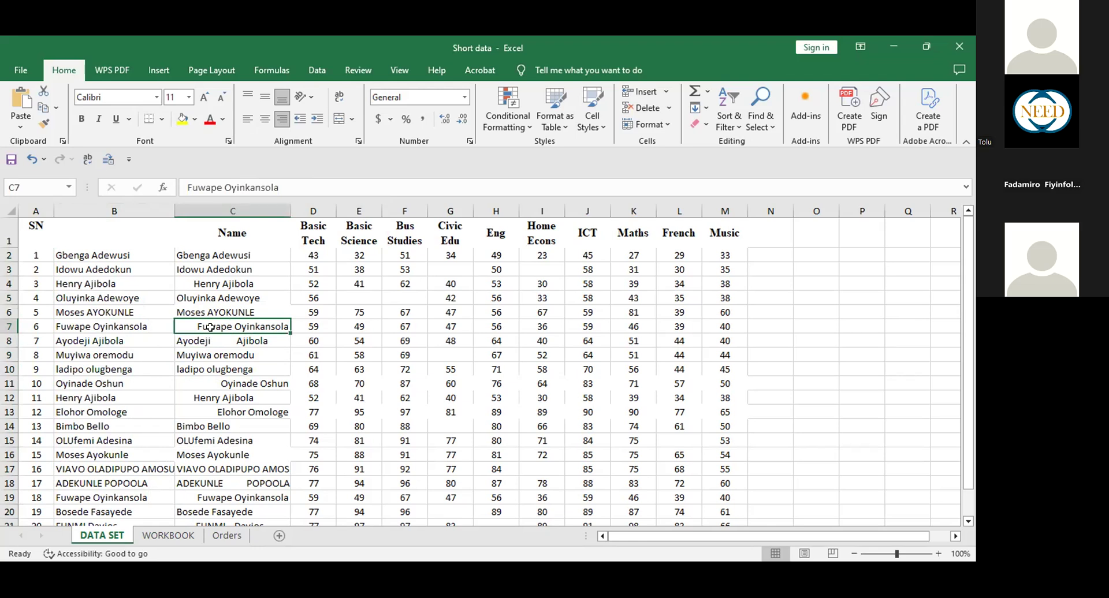
left_click(220, 206)
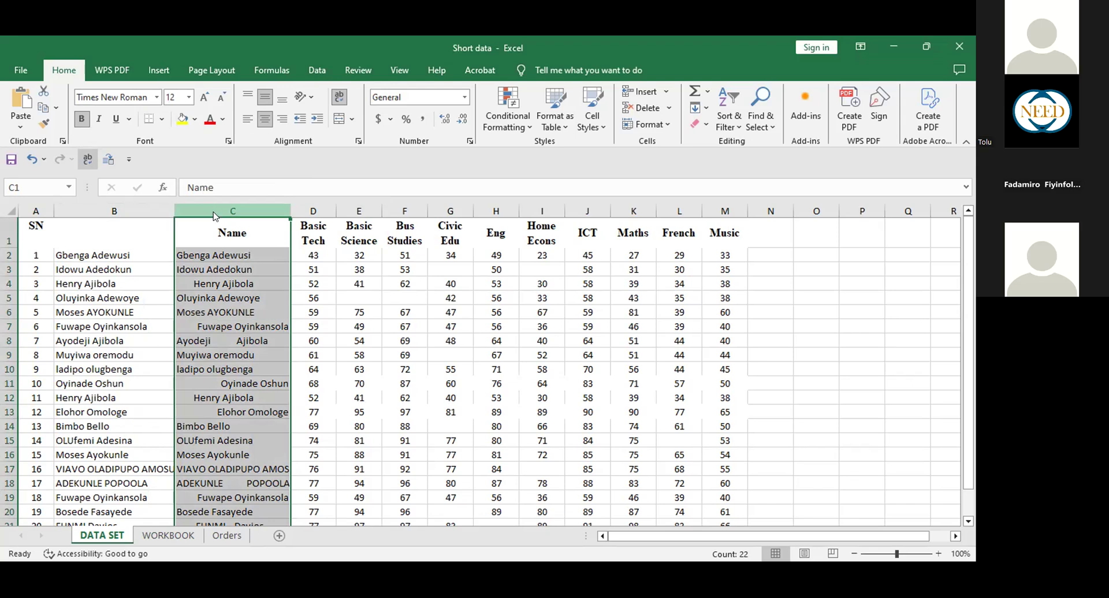
right_click(216, 212)
left_click(250, 354)
left_click(95, 250)
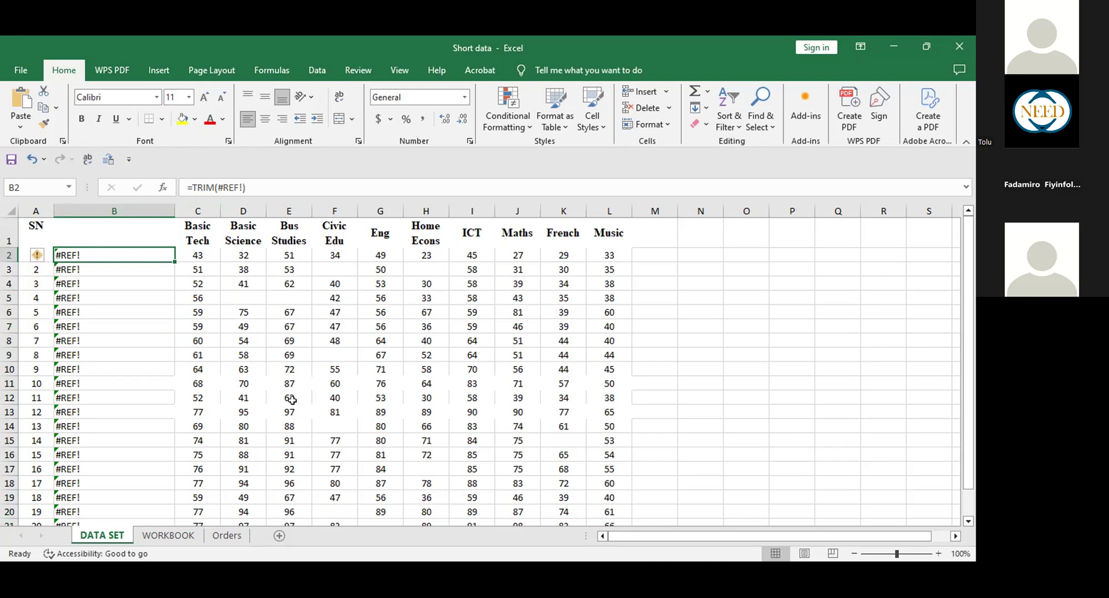
key("ctrl+z")
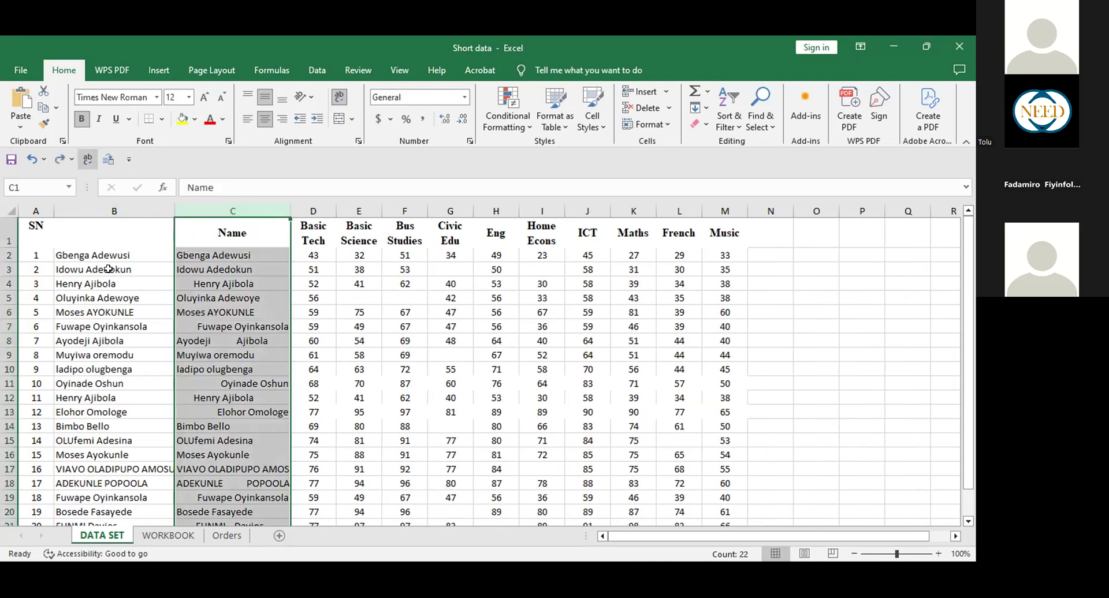
left_click(112, 203)
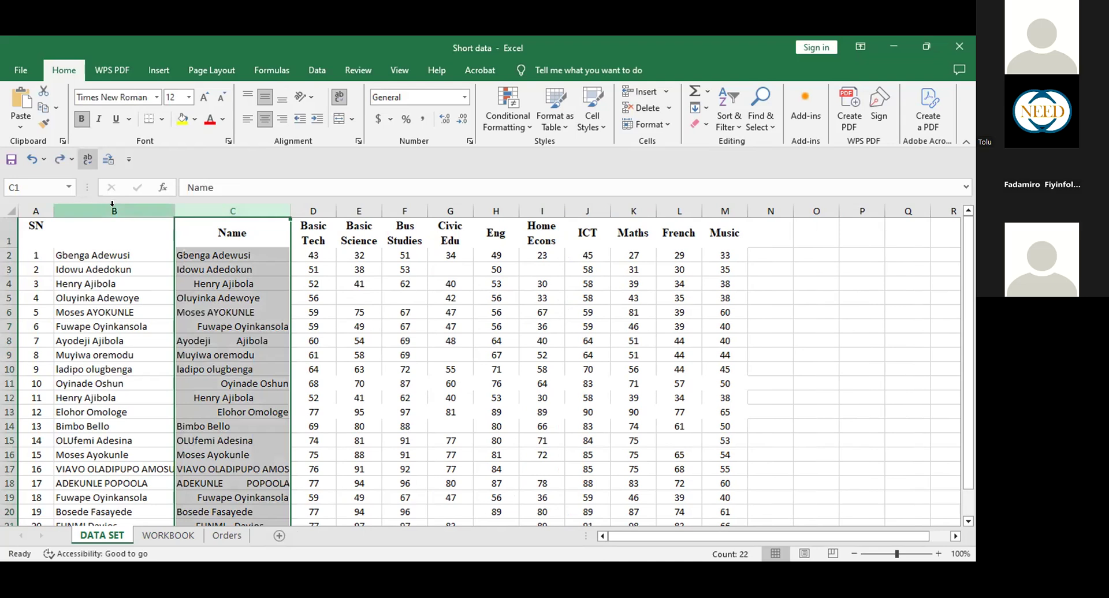
left_click(237, 210)
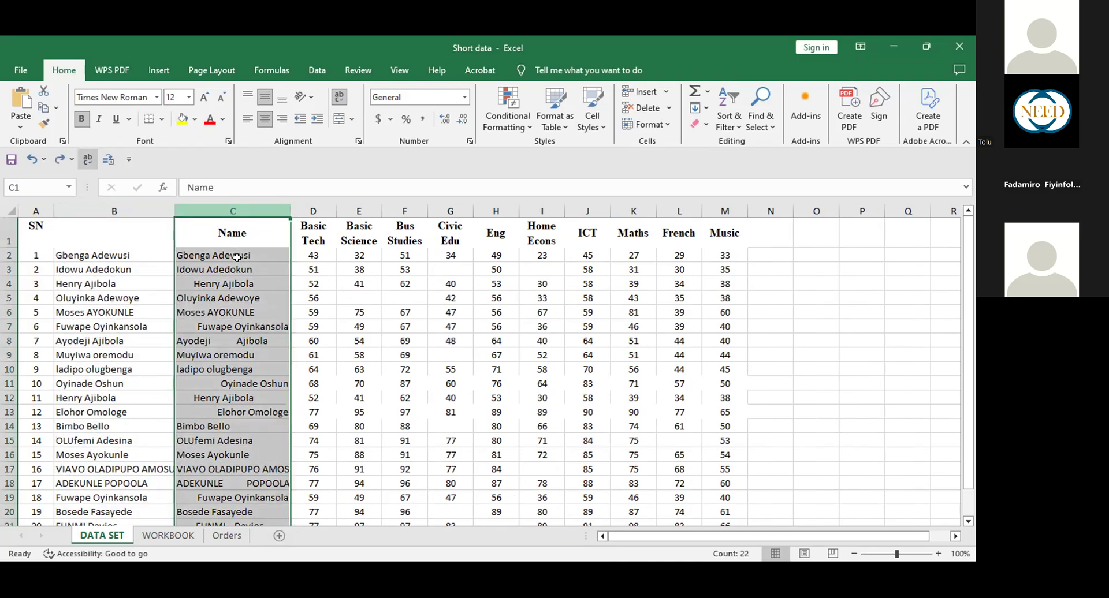
left_click(292, 272)
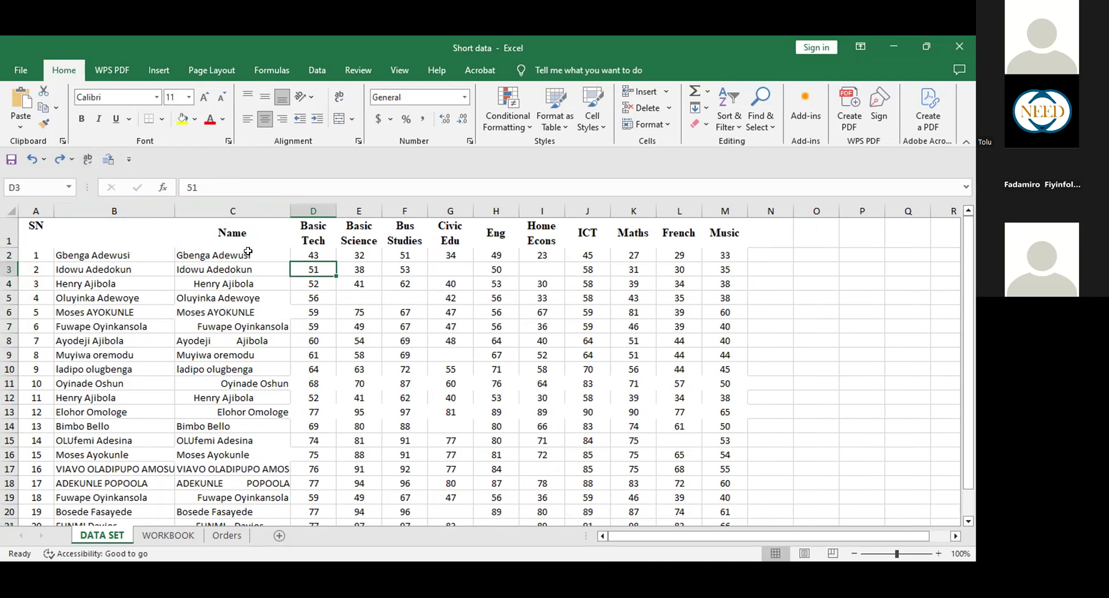
left_click(111, 256)
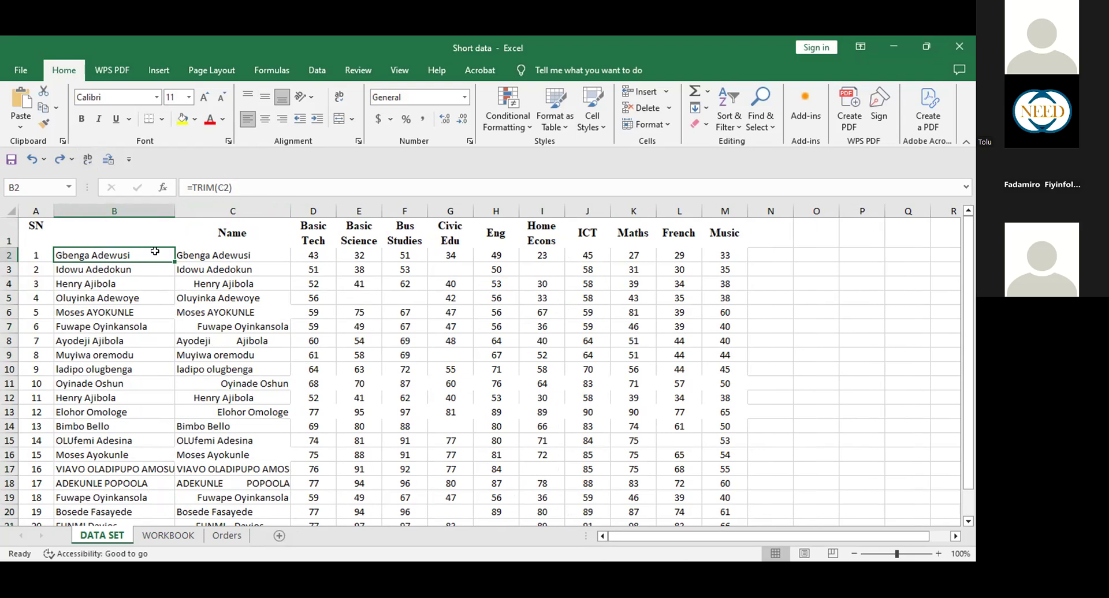
left_click(167, 212)
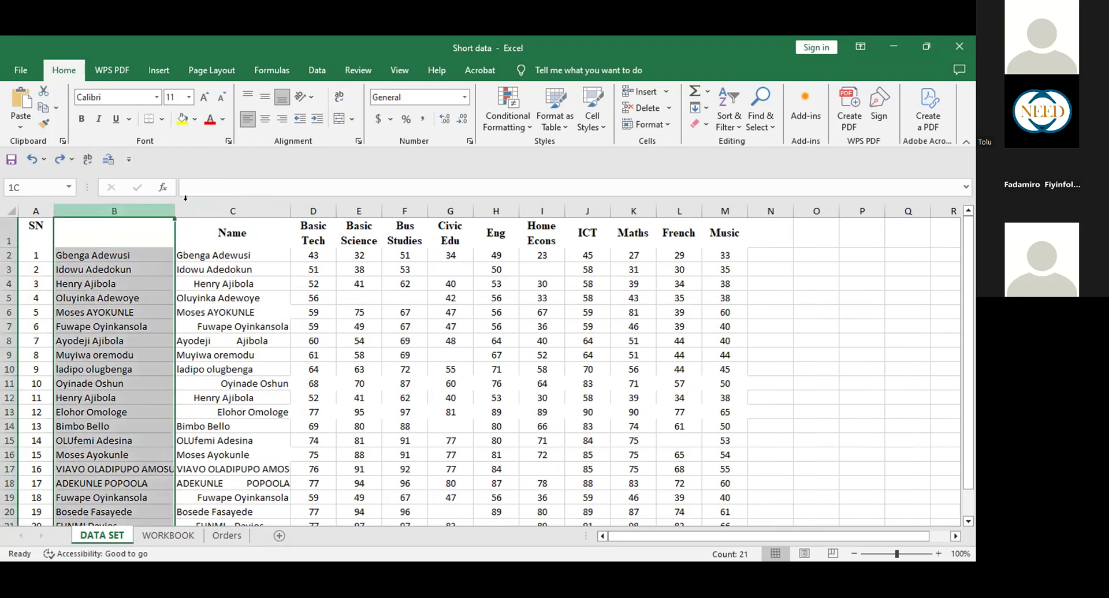
left_click_drag(216, 205, 217, 205)
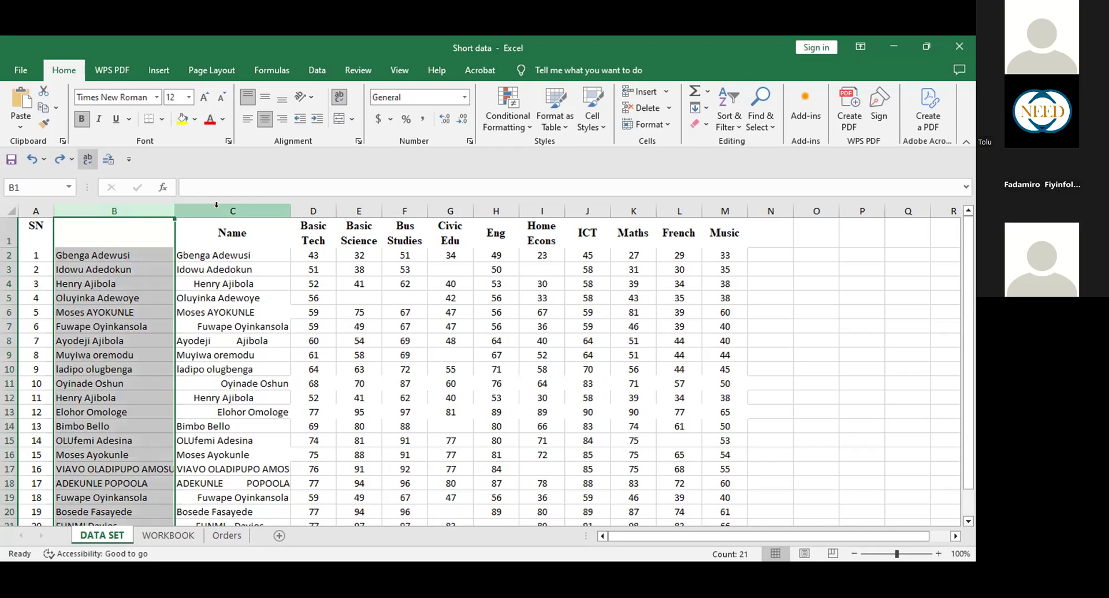
left_click(225, 211)
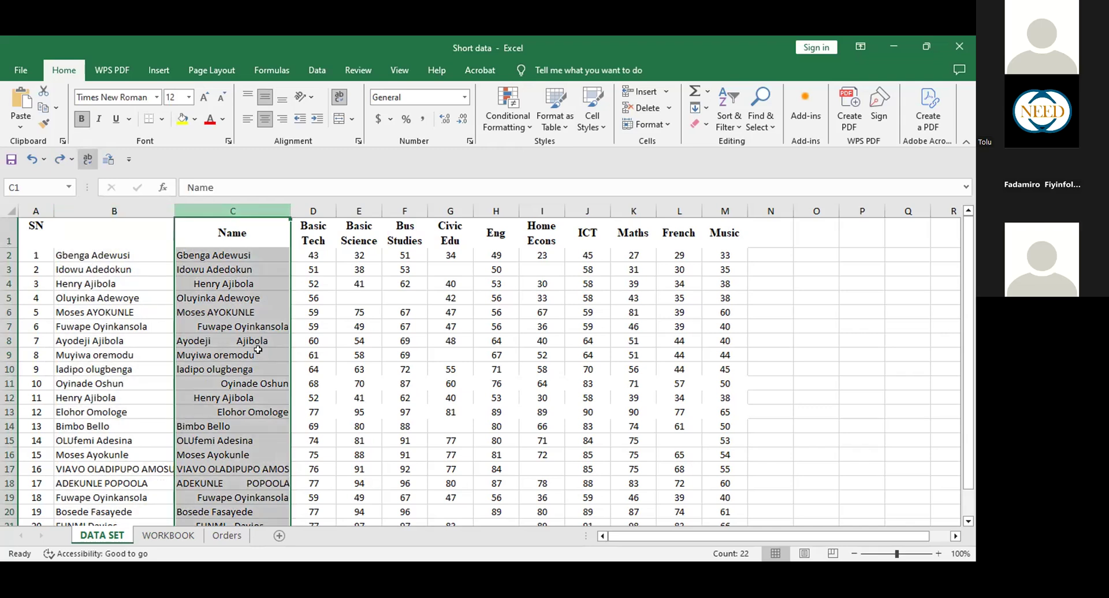
right_click(223, 212)
key("Return")
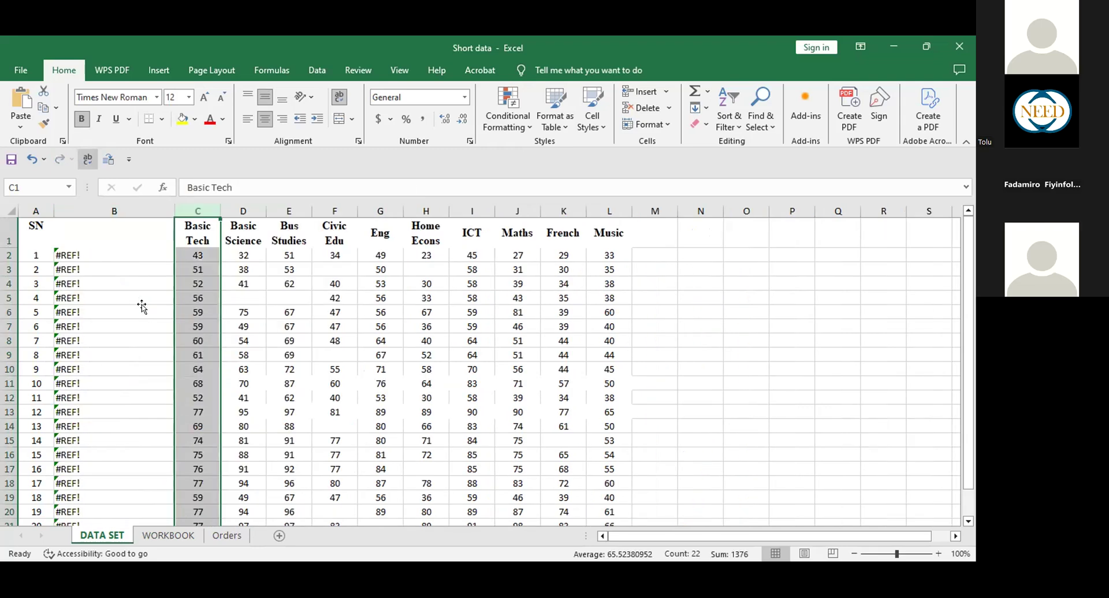
left_click(142, 307)
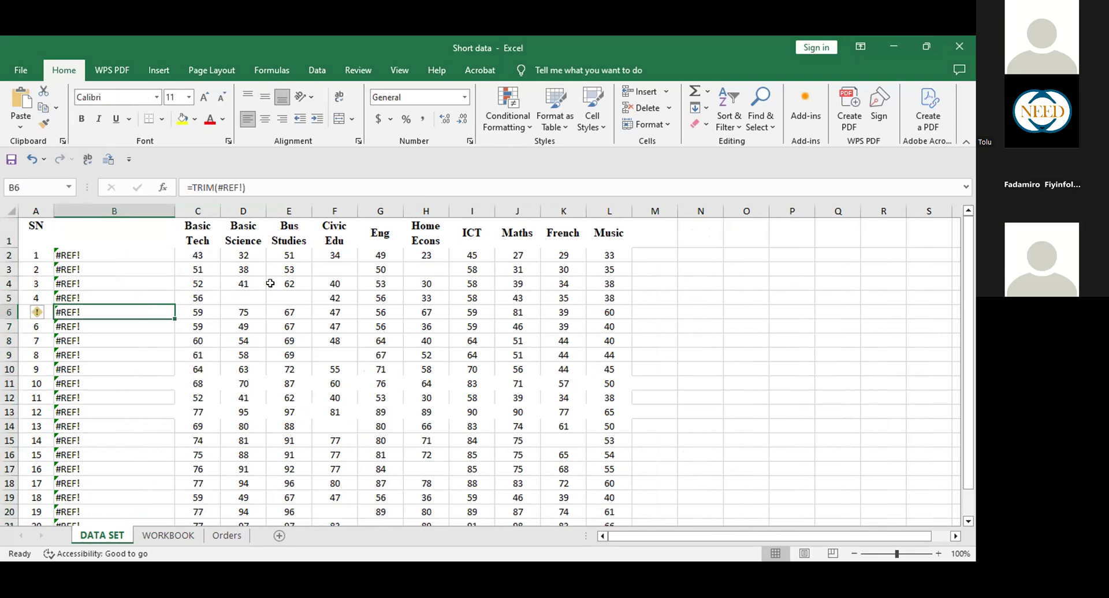
key("ctrl+z")
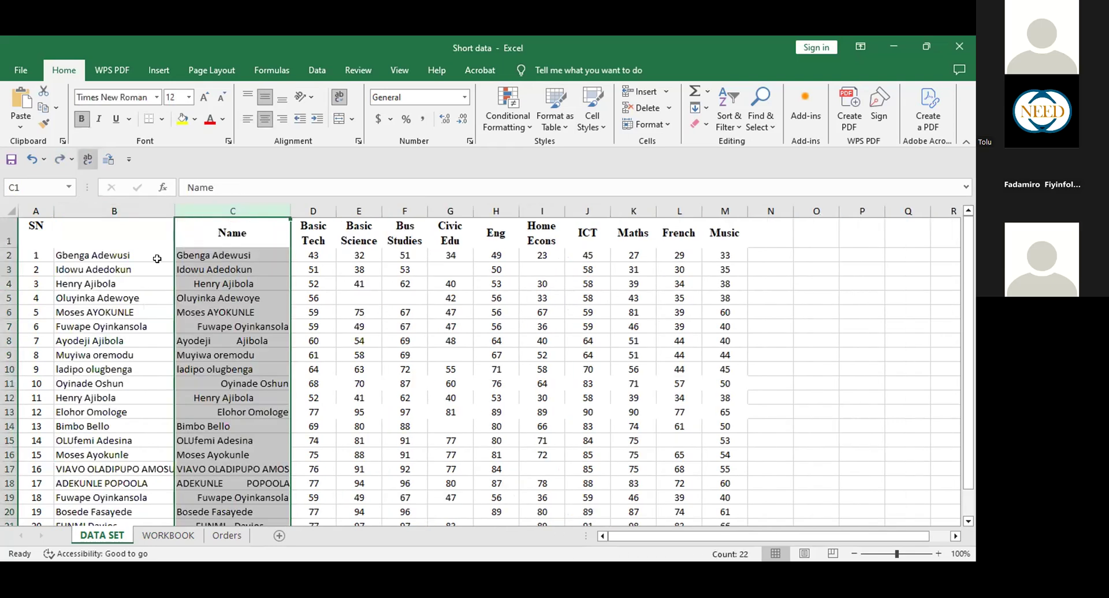
left_click(404, 313)
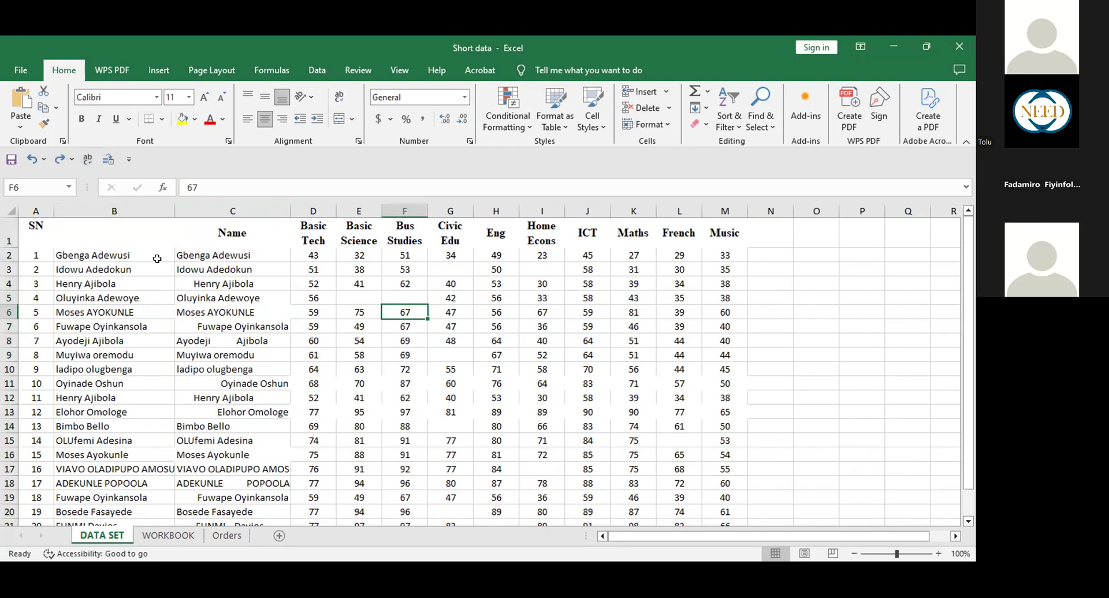
Copy column B and paste it back over itself as values only.
left_click(128, 204)
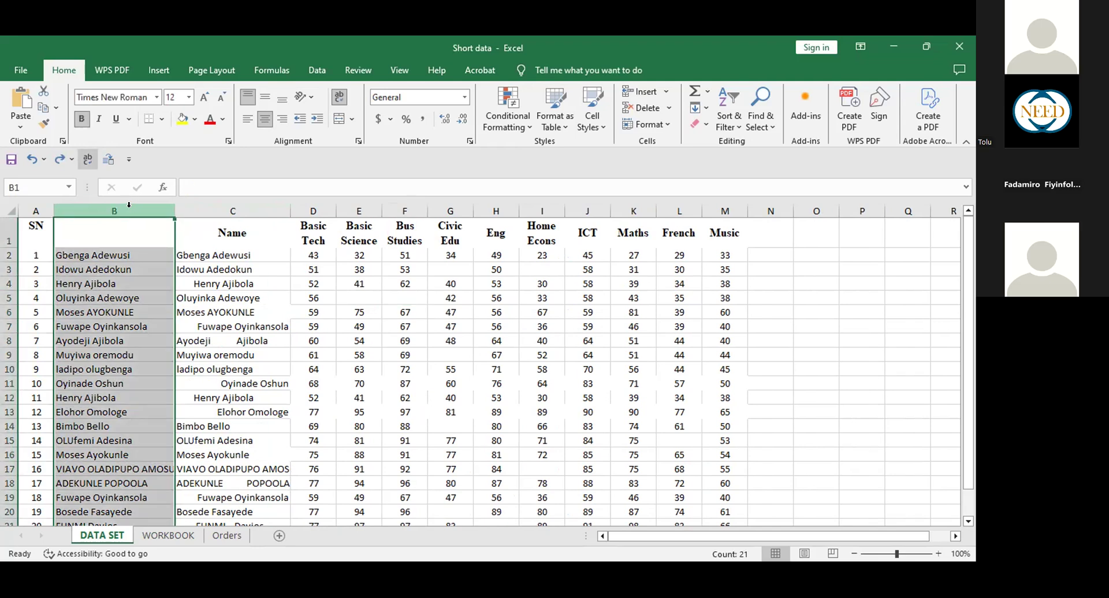
key("ctrl+c")
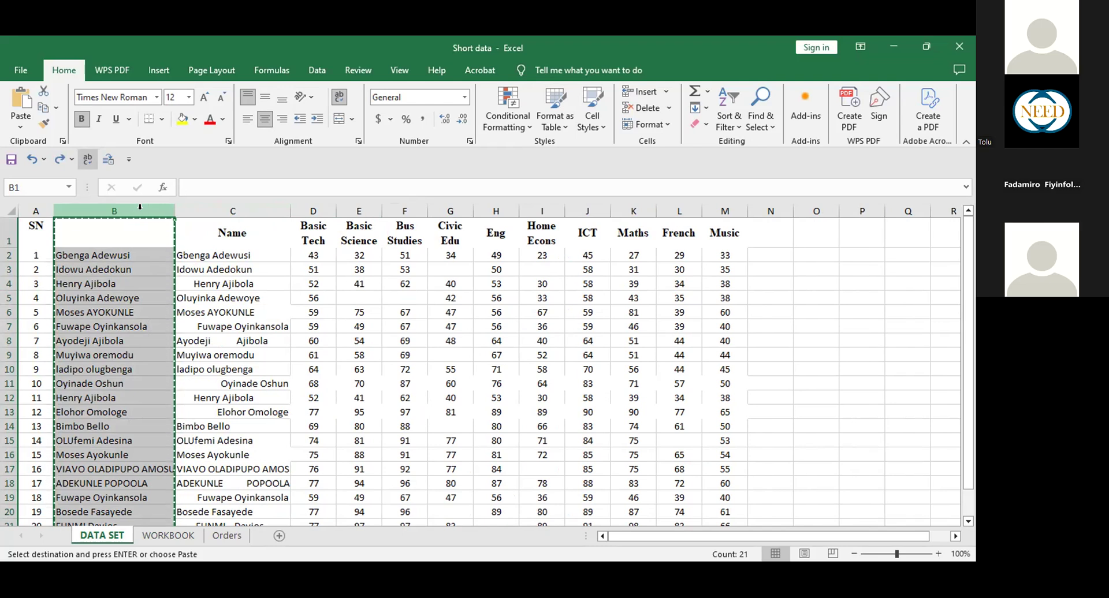
key("Escape")
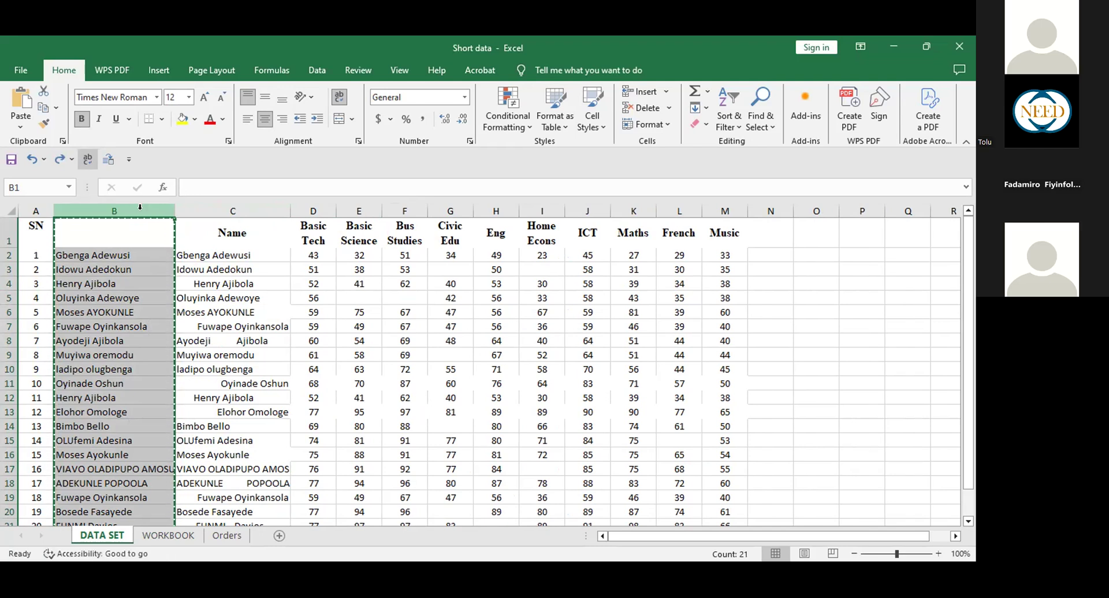
key("ctrl+v")
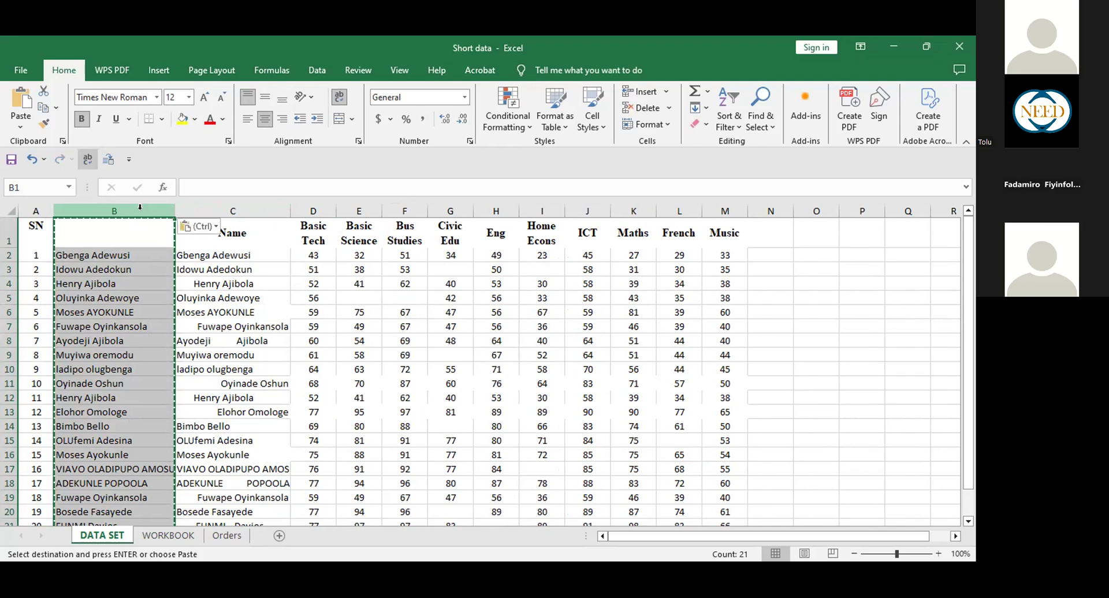
left_click(215, 227)
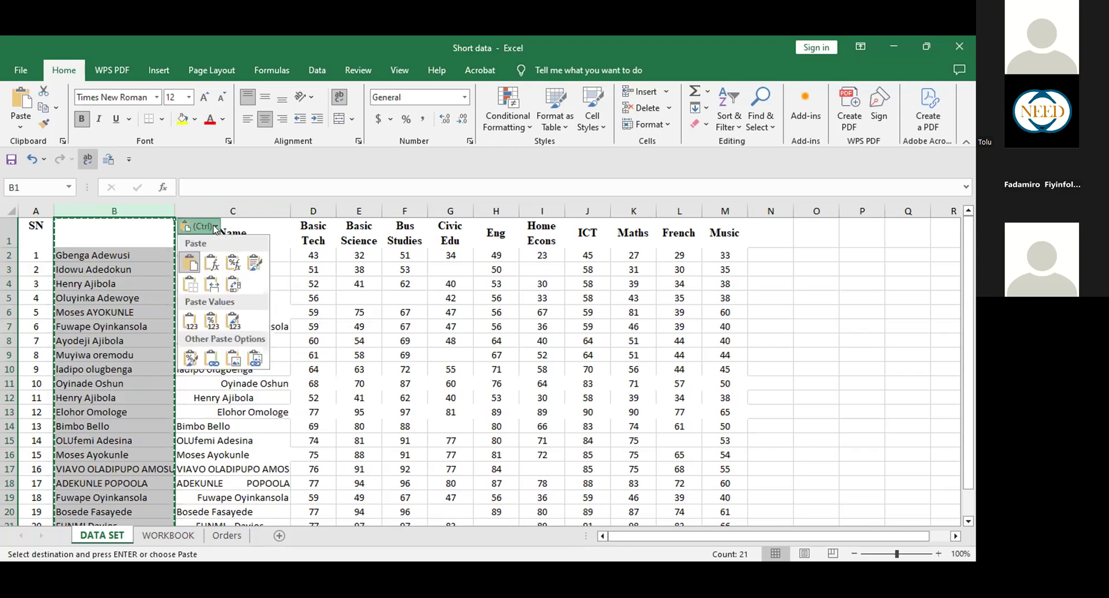
left_click(188, 315)
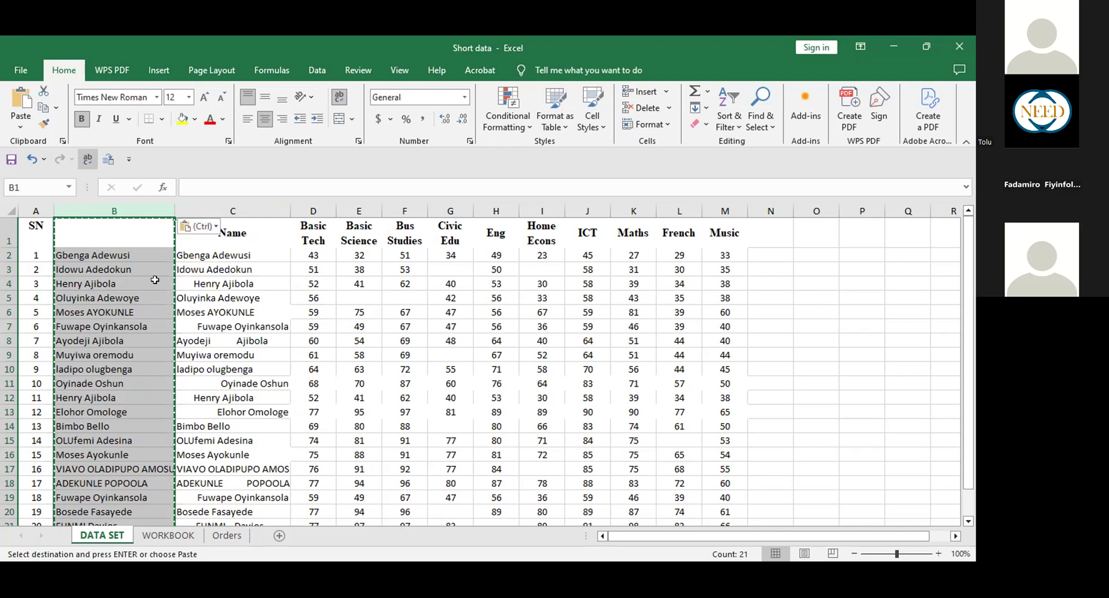
Jump to the end of the name list and check that B2 and B3 hold plain names.
left_click_drag(189, 257, 188, 270)
key("ctrl+Down")
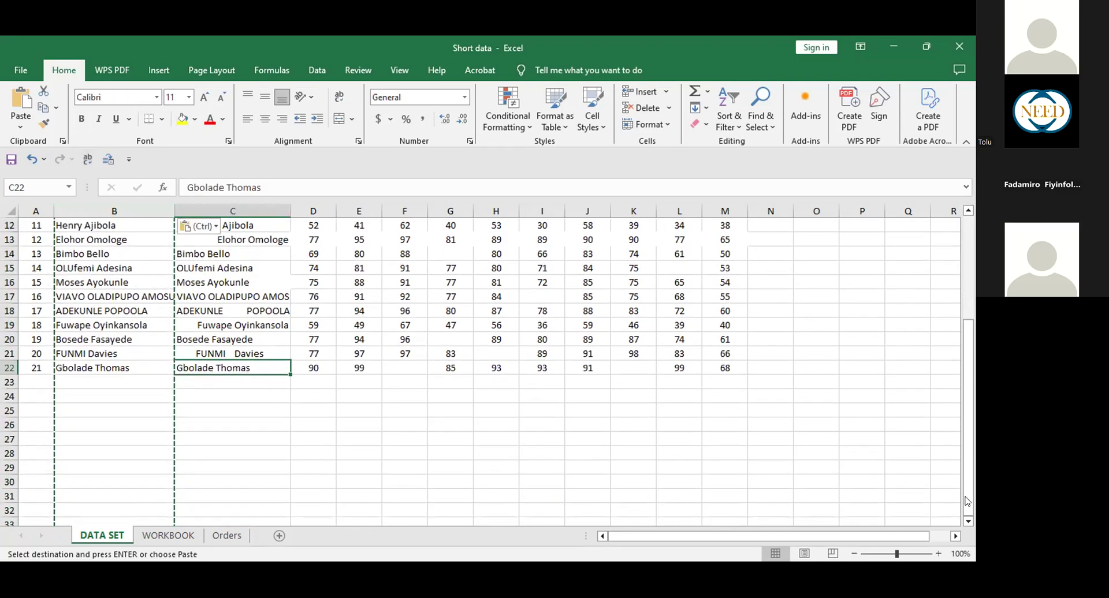
left_click_drag(968, 501, 968, 397)
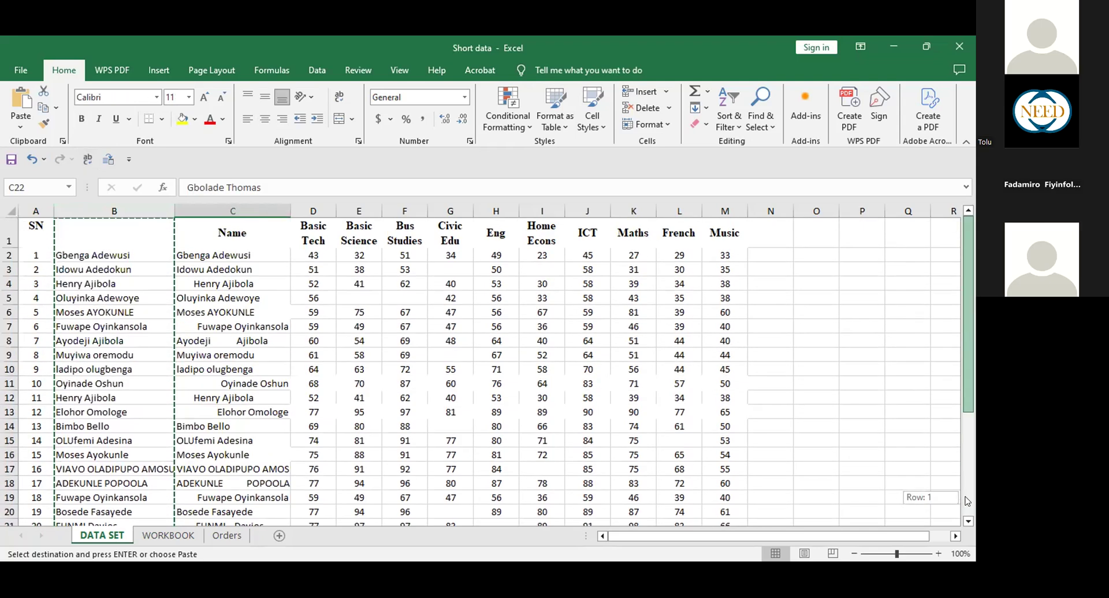
left_click(96, 255)
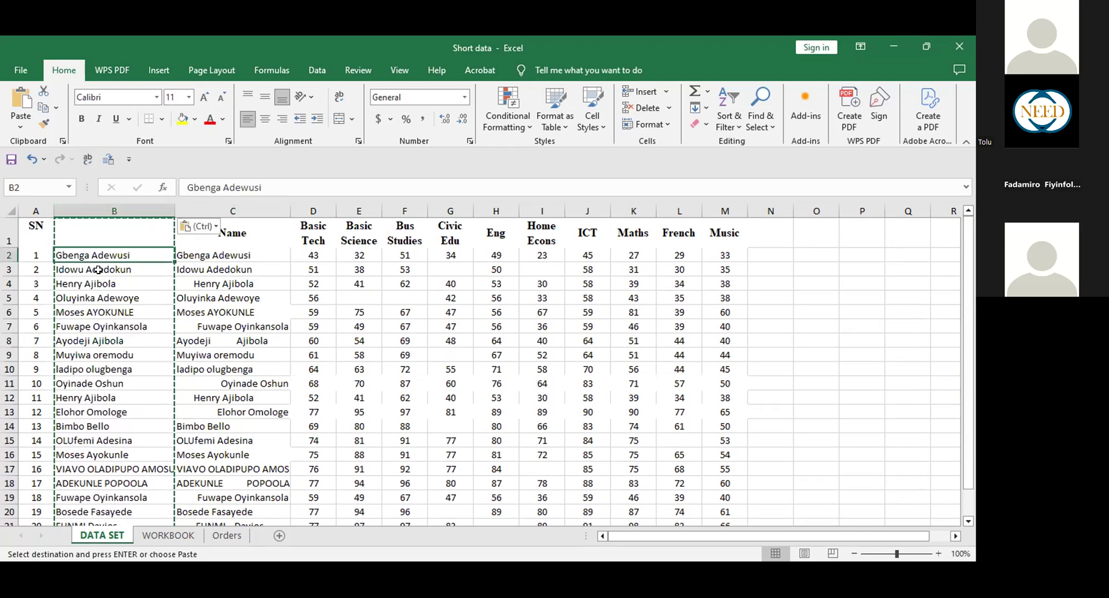
left_click(98, 270)
left_click(103, 252)
left_click(111, 271)
Inspect B2, B3 and B5 in edit mode to confirm plain values, then select column C.
double_click(111, 270)
left_click(123, 255)
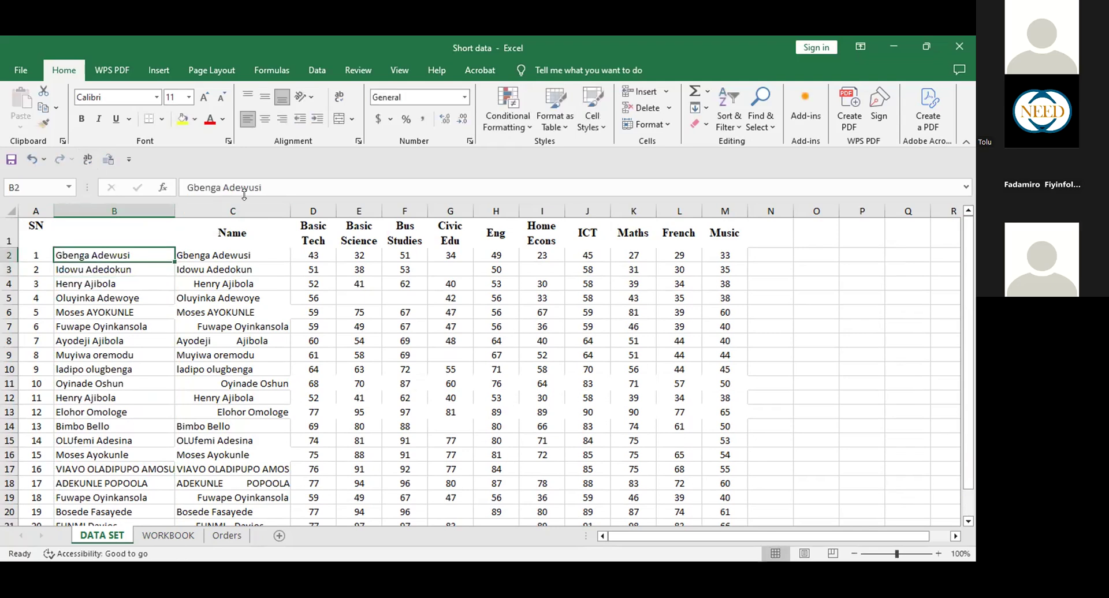
left_click(262, 182)
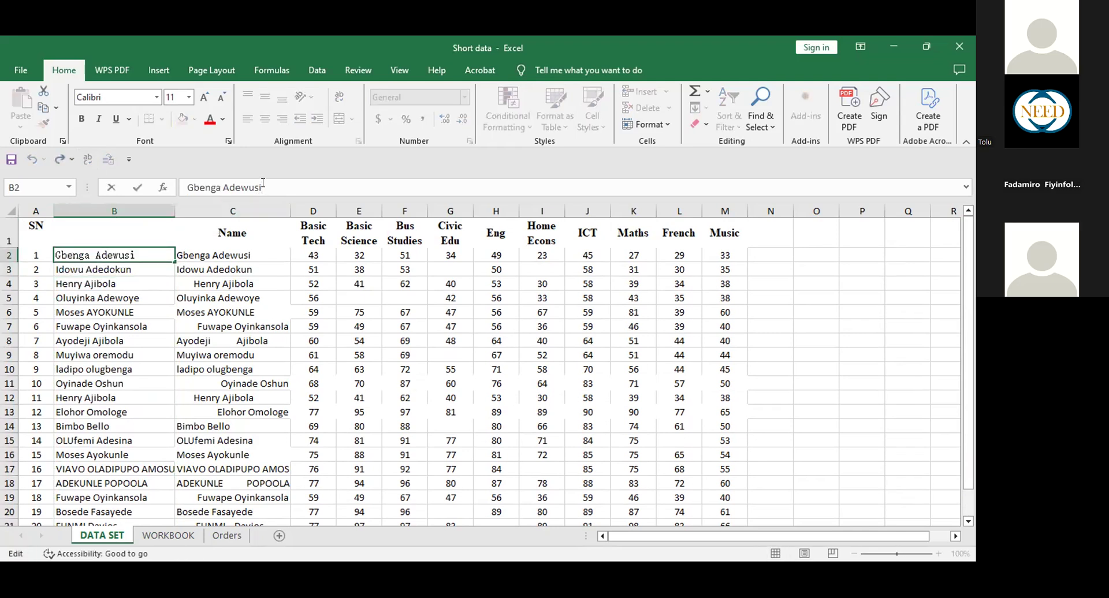
left_click(106, 292)
left_click(115, 254)
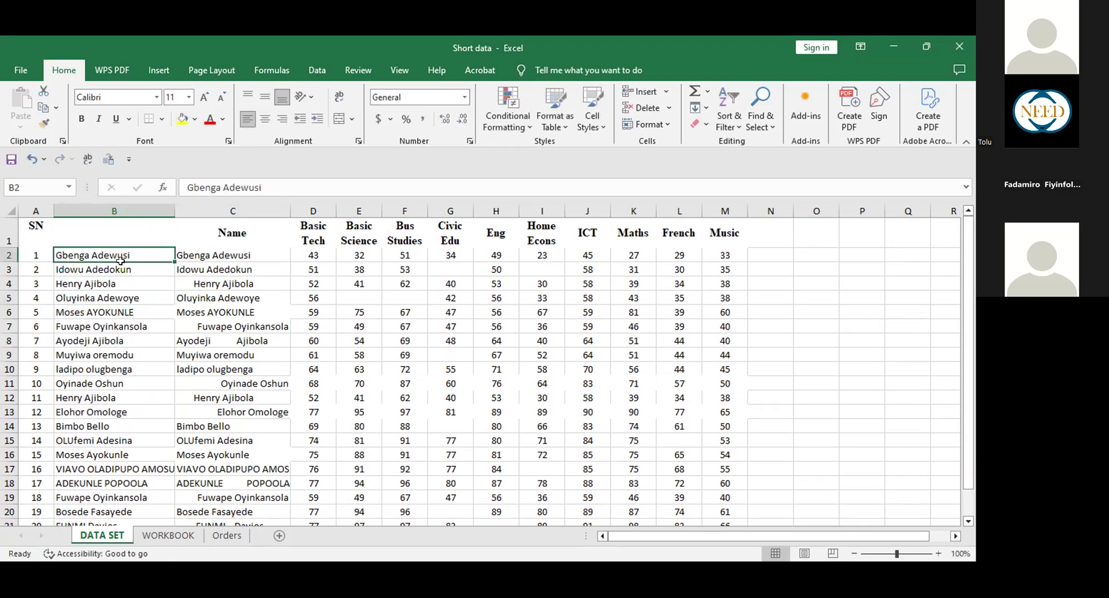
left_click(121, 271)
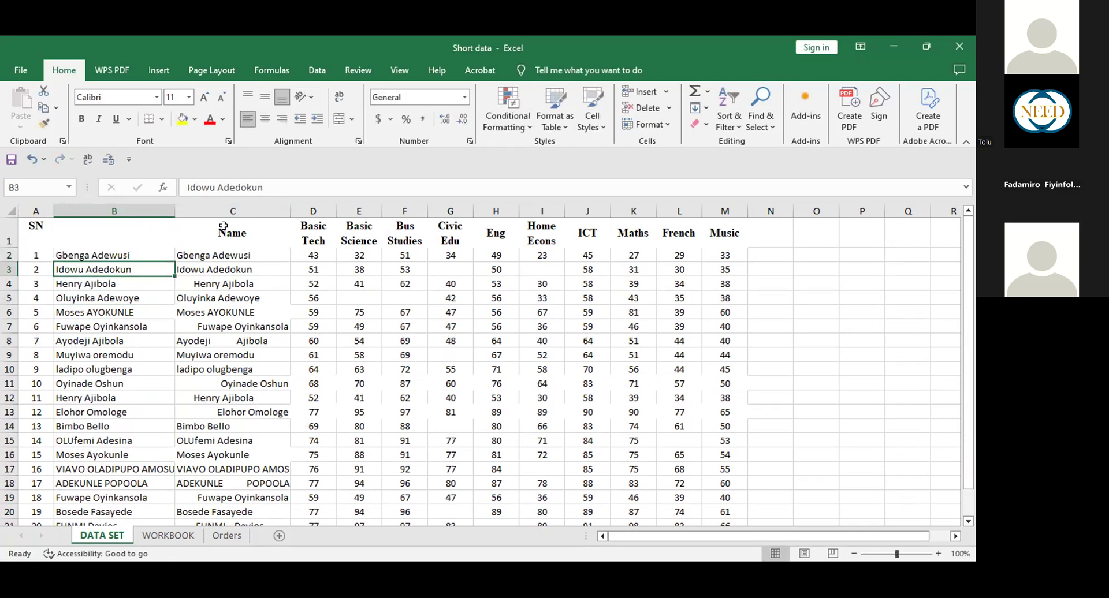
left_click(249, 205)
Delete the original Name column C, then undo to restore it.
right_click(256, 213)
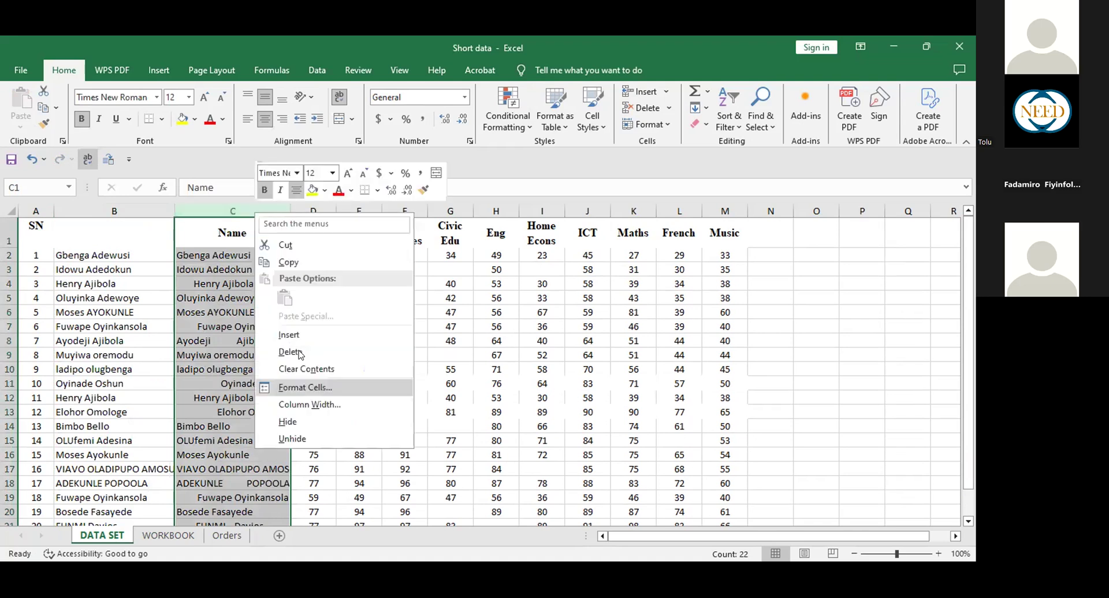
left_click(295, 350)
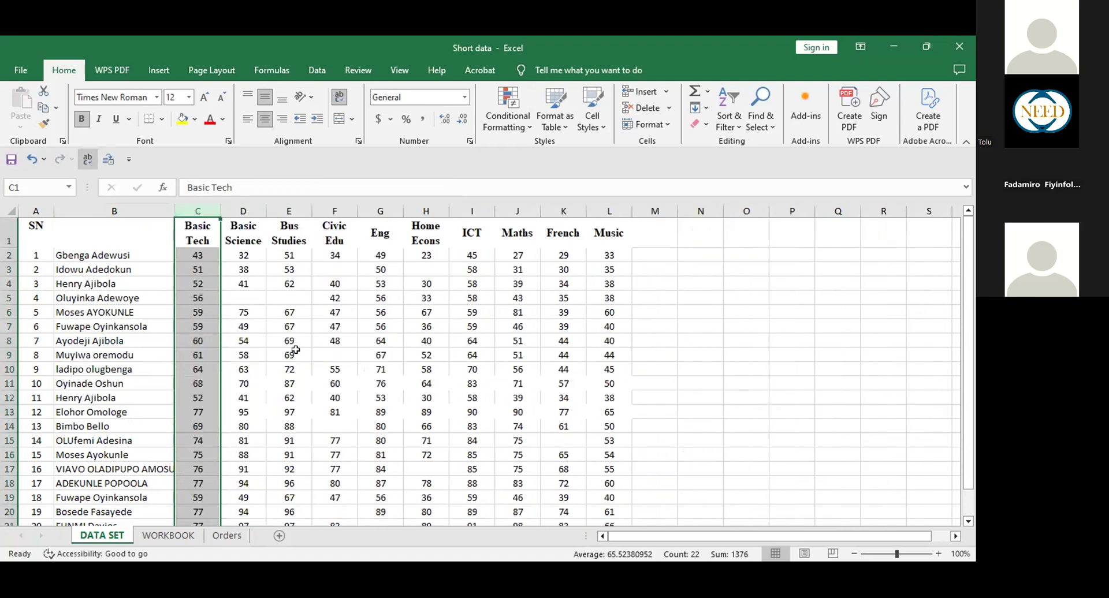
left_click(361, 329)
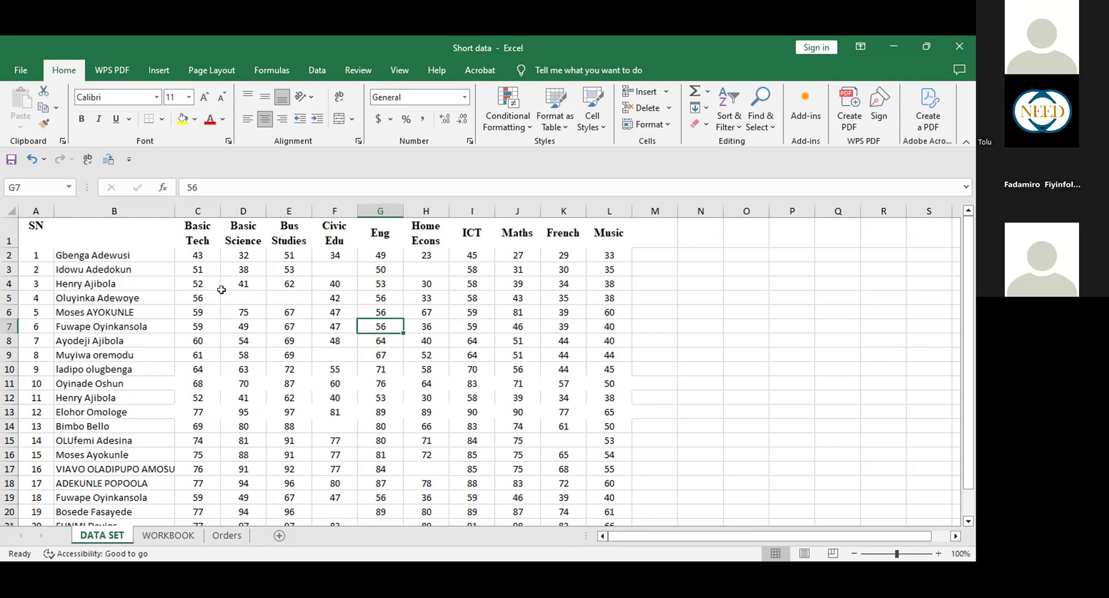
key("ctrl+z")
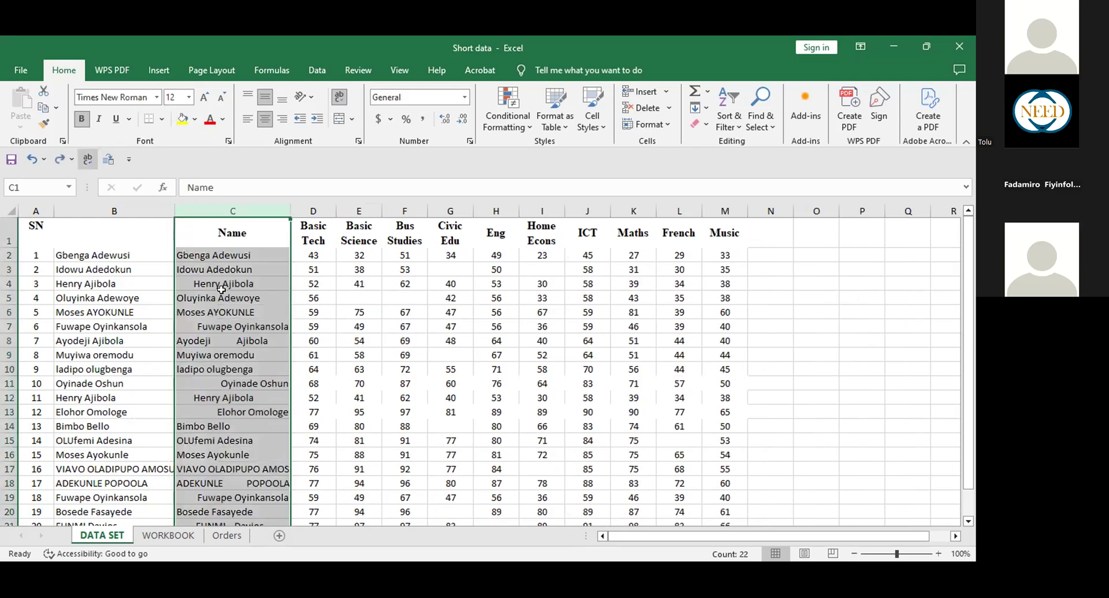
Check the cleaned names in B2 to B5, then copy and select the whole of column B.
key("Left")
key("Down")
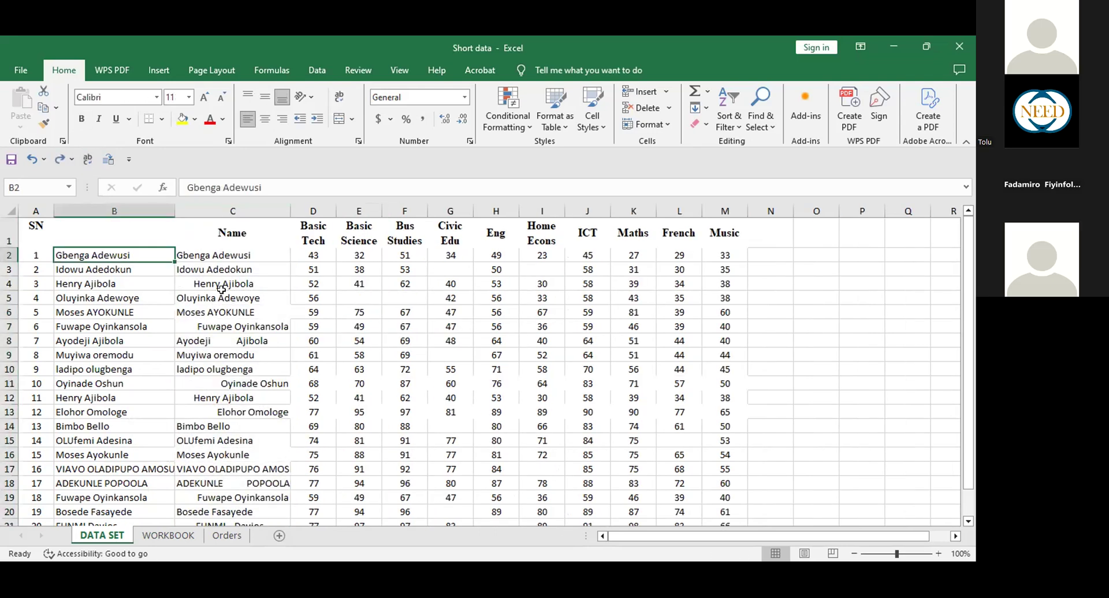
key("Down")
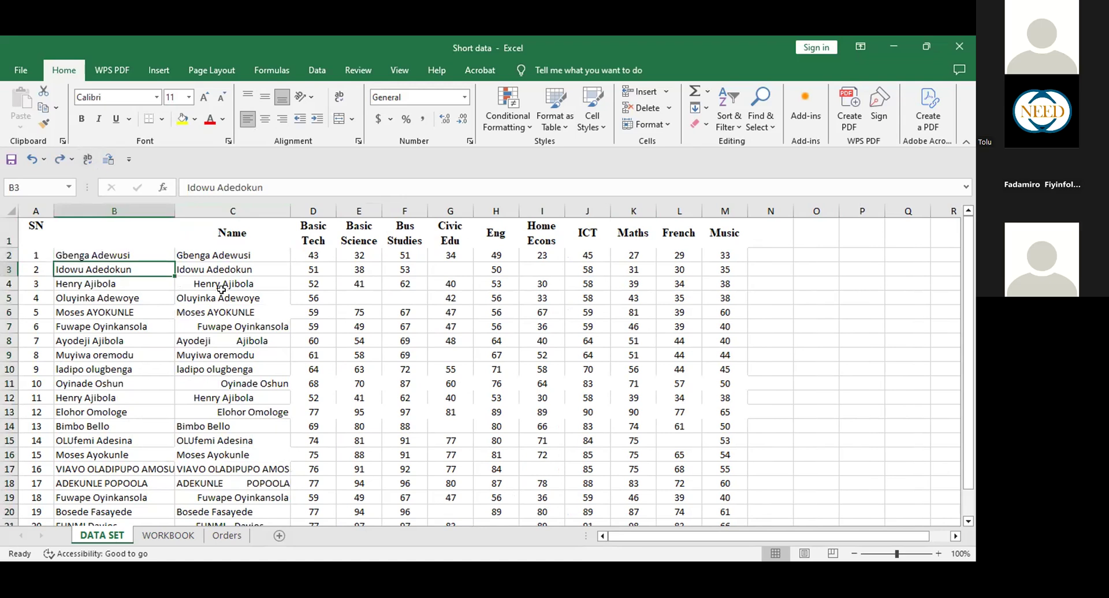
left_click(150, 305)
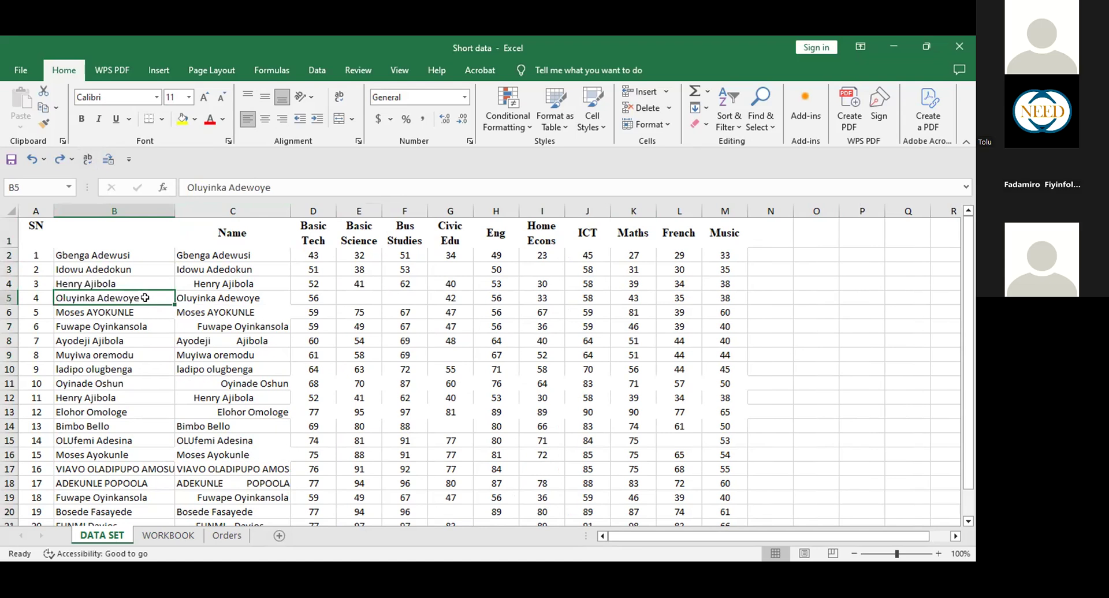
left_click(114, 211)
key("ctrl+c")
left_click(67, 270)
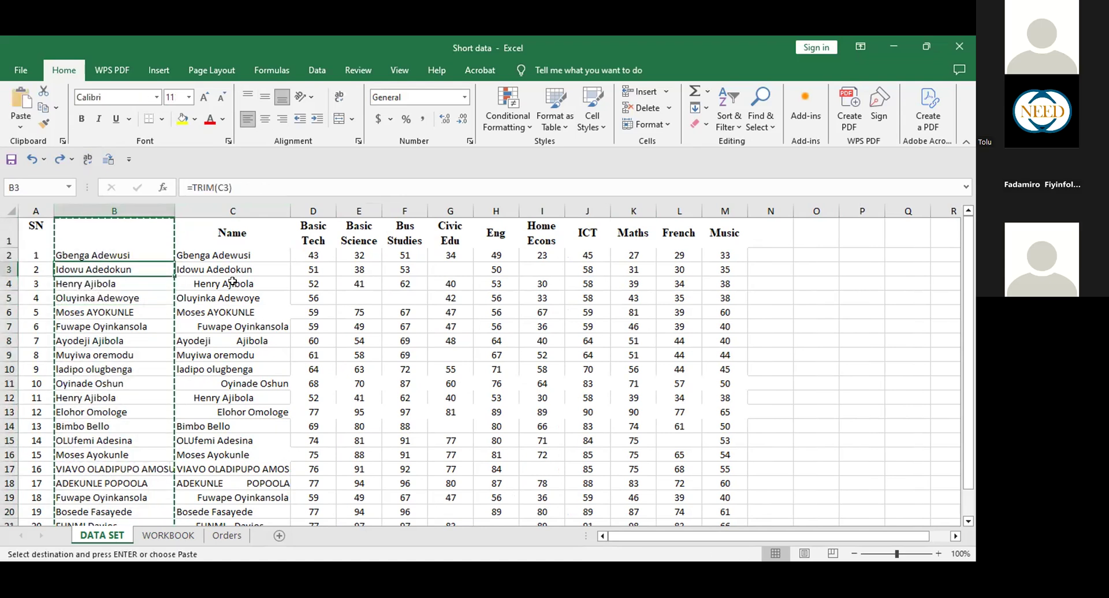
left_click(294, 297)
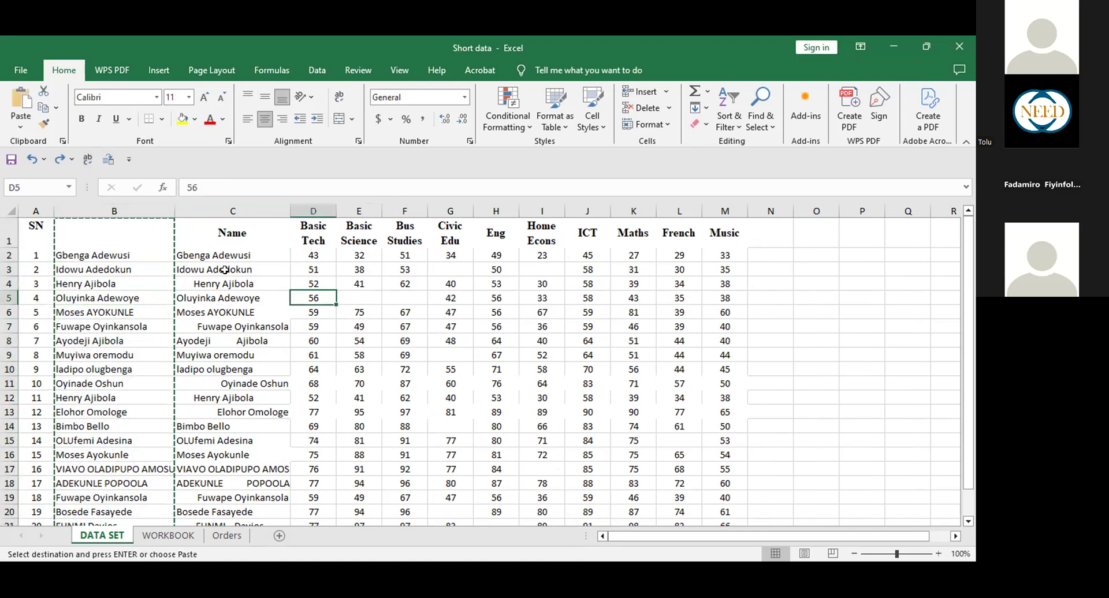
left_click(136, 208)
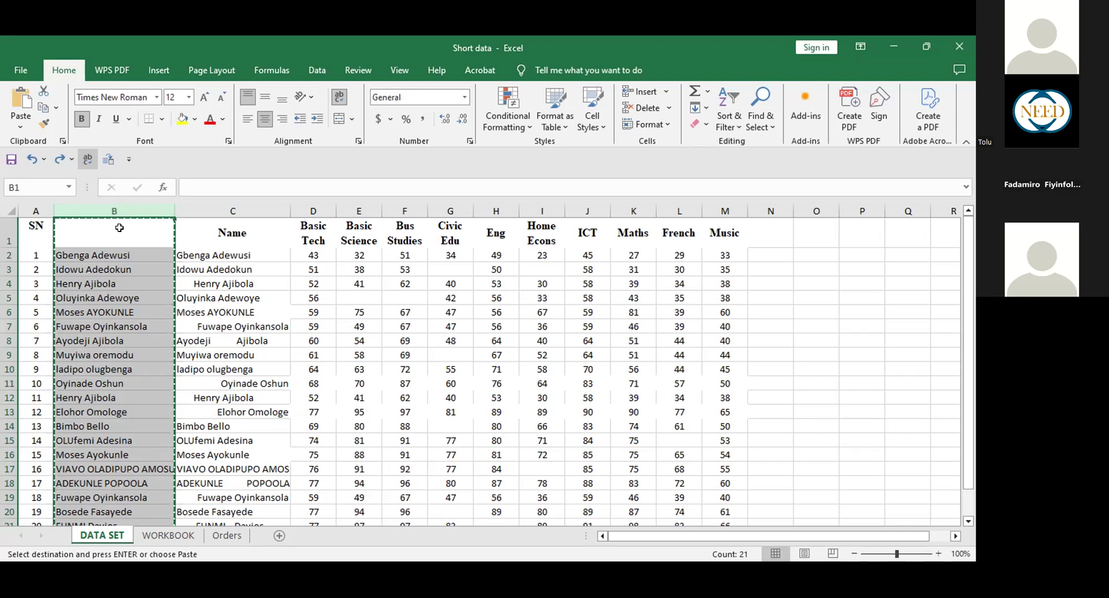
Use Paste Special > Values to paste column B's cleaned names over themselves as plain text.
right_click(121, 233)
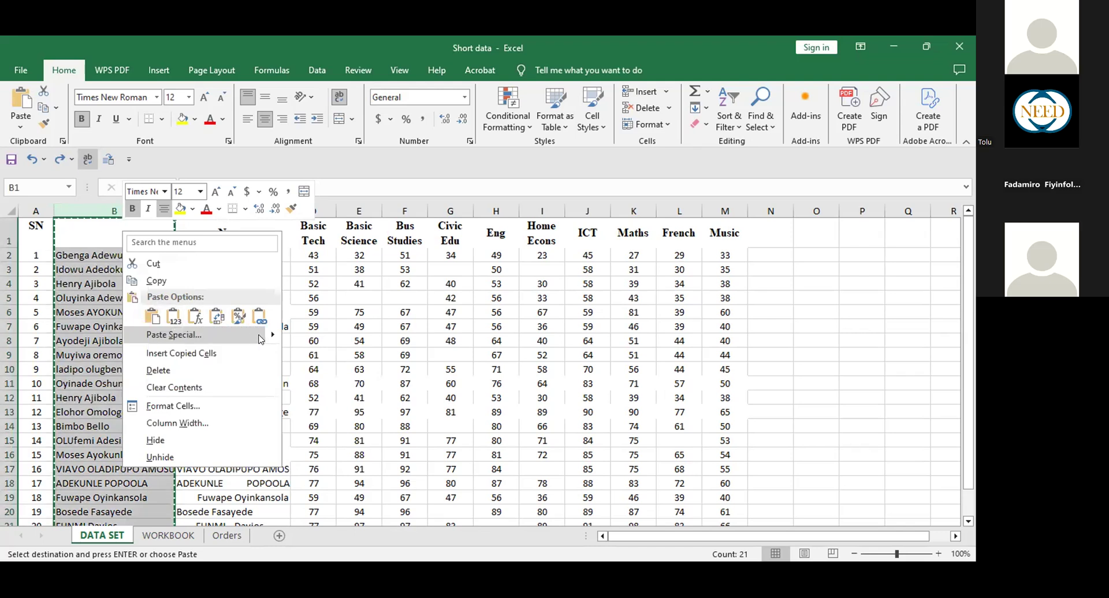
mouse_move(276, 339)
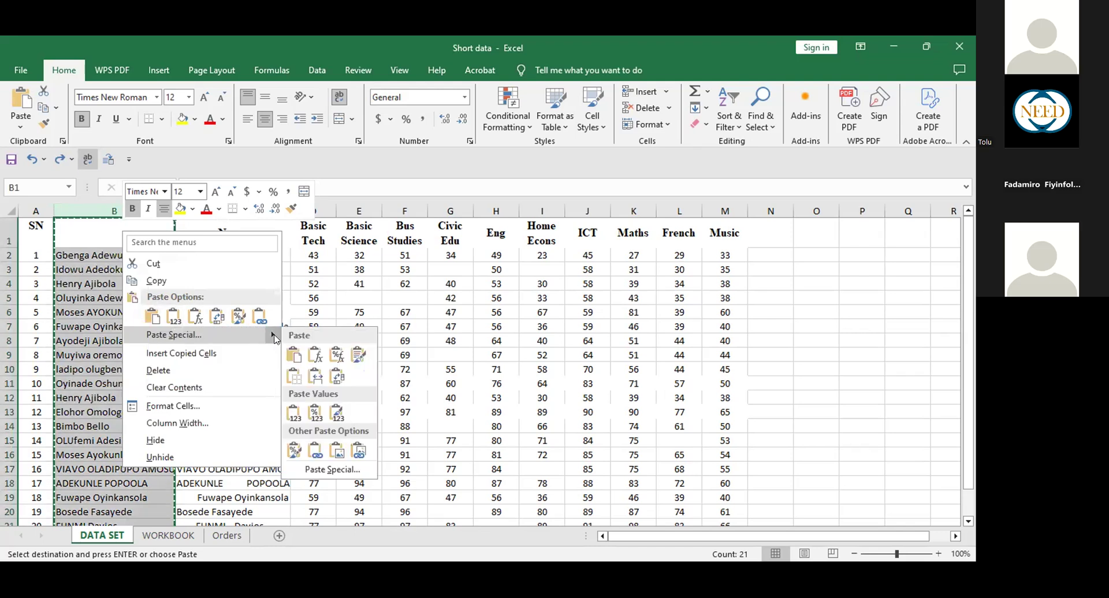
left_click(329, 473)
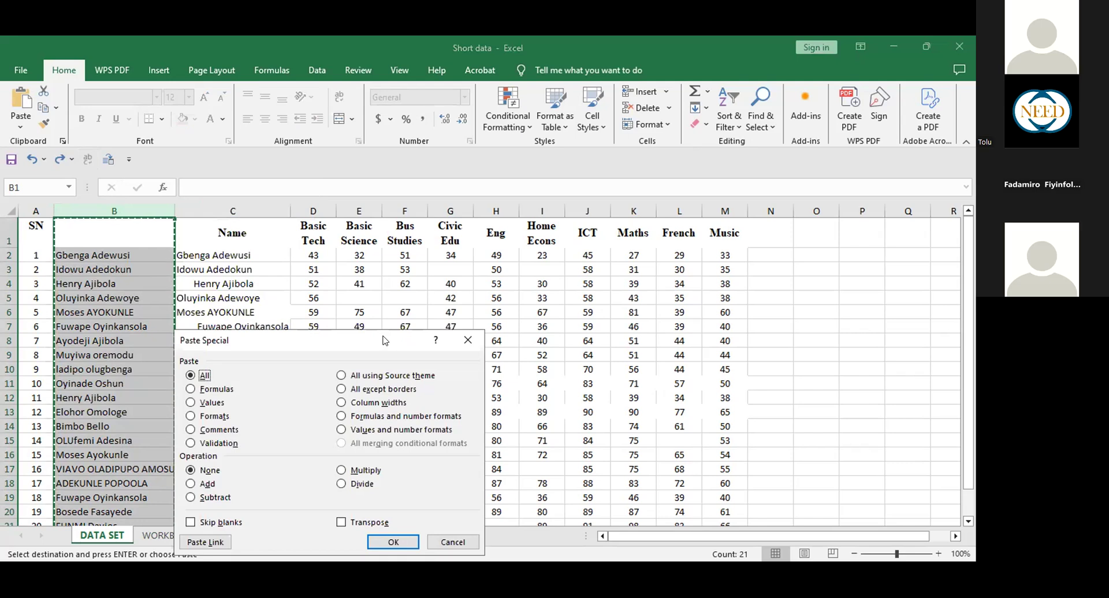
left_click_drag(384, 340, 436, 158)
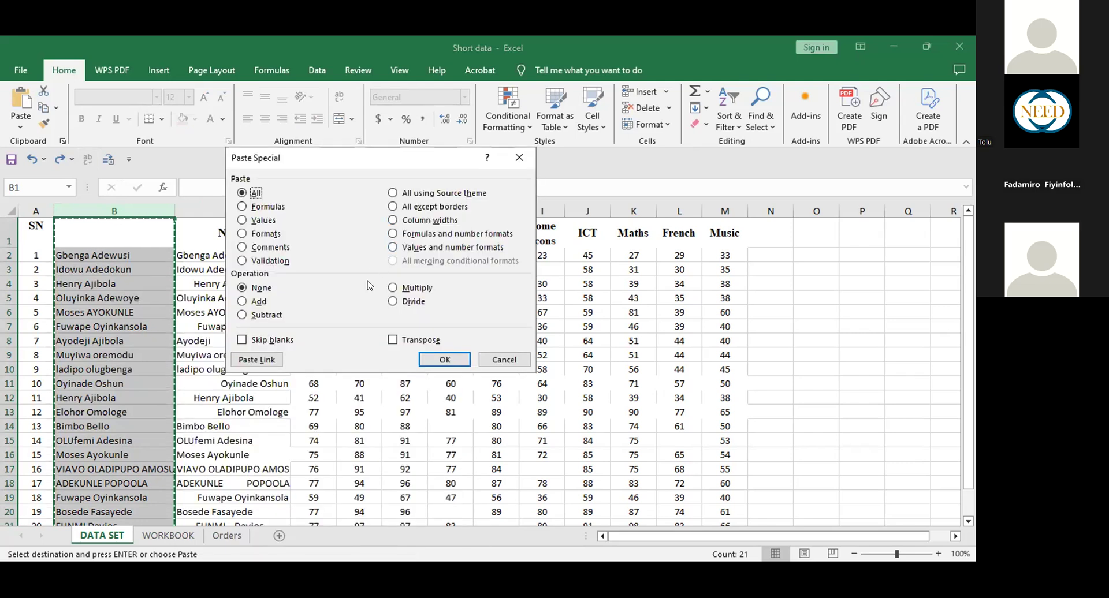
left_click(243, 222)
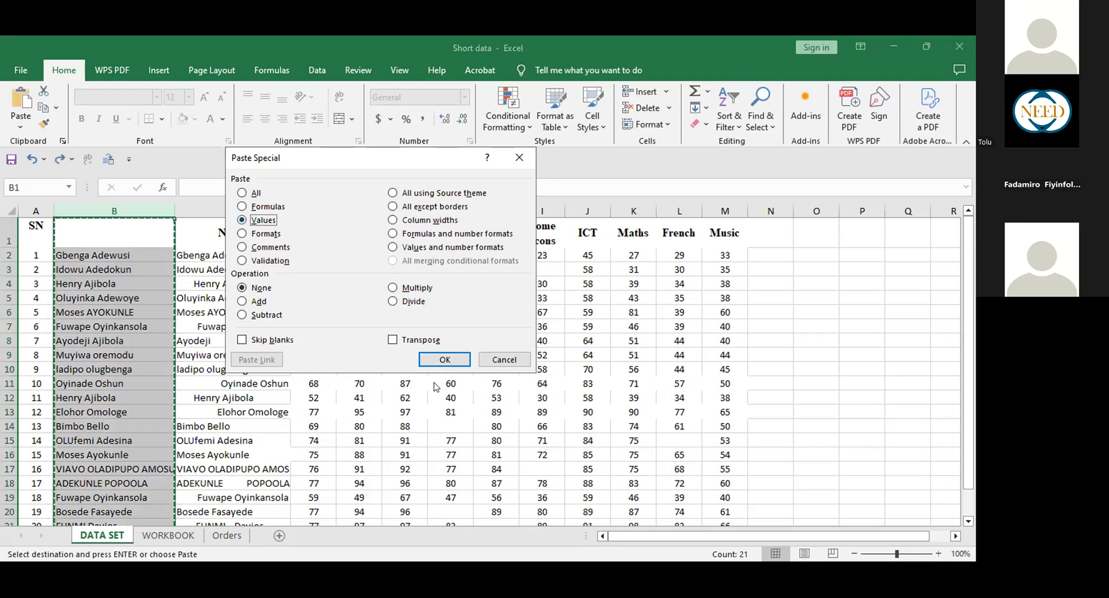
left_click(439, 358)
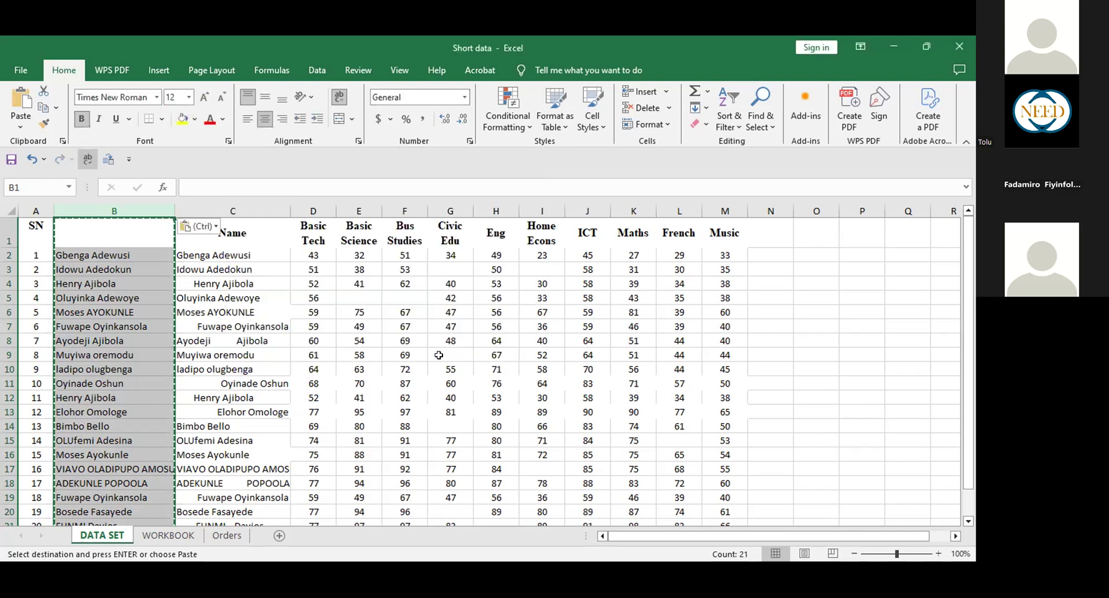
left_click(261, 329)
key("ctrl+Down")
Delete the original spaced Name column C.
left_click(134, 268)
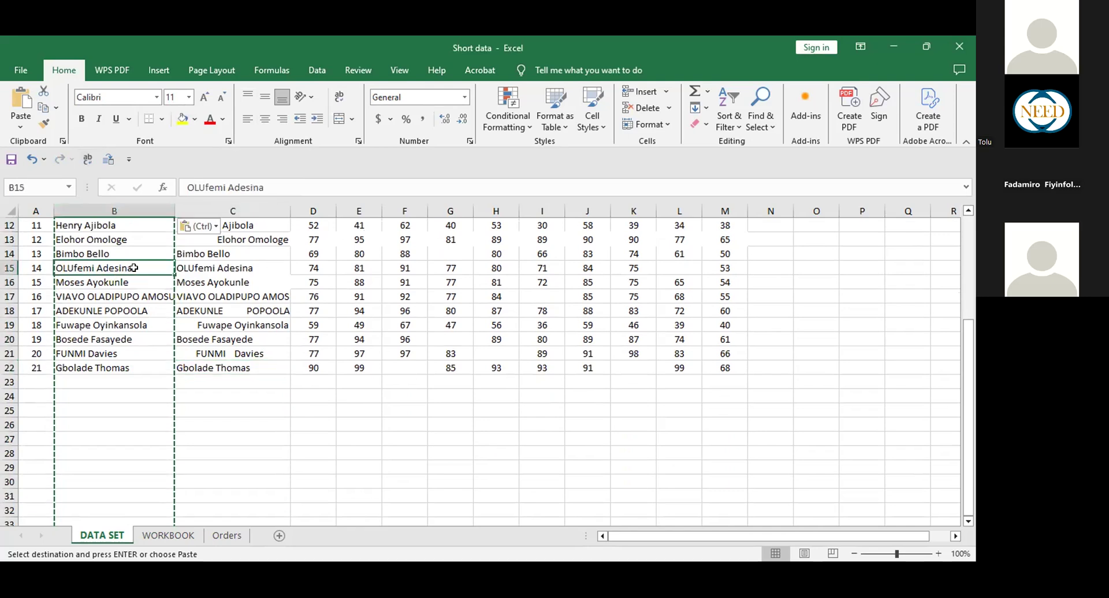
key("Up")
key("Up")
key("Up")
key("Up")
key("Up")
key("Up")
key("Up")
key("Up")
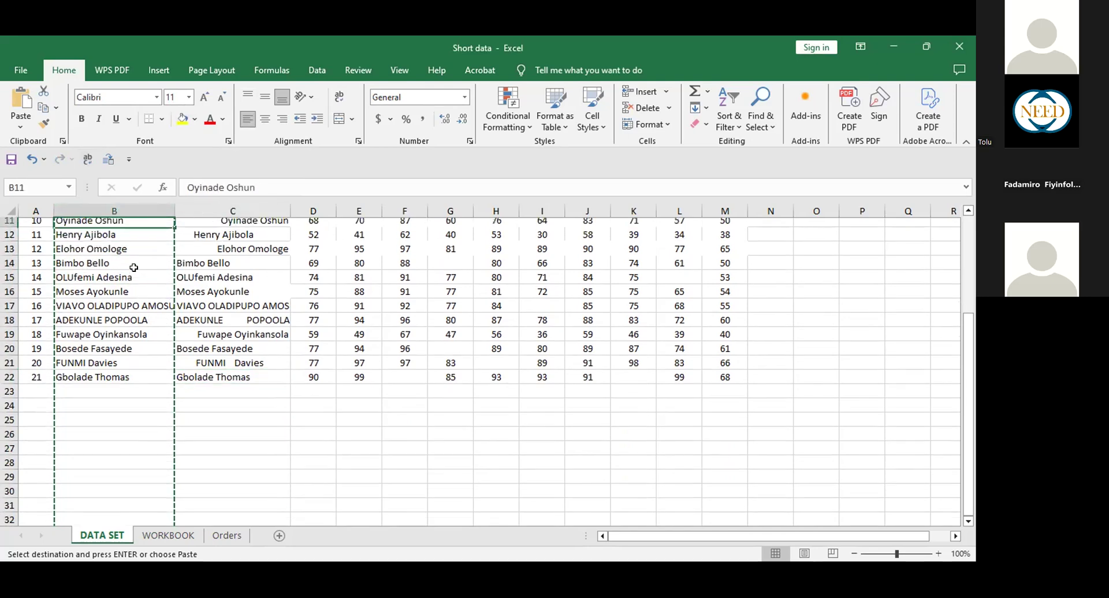
key("Up")
key("Up")
key("Up")
key("Up")
key("Up")
key("Up")
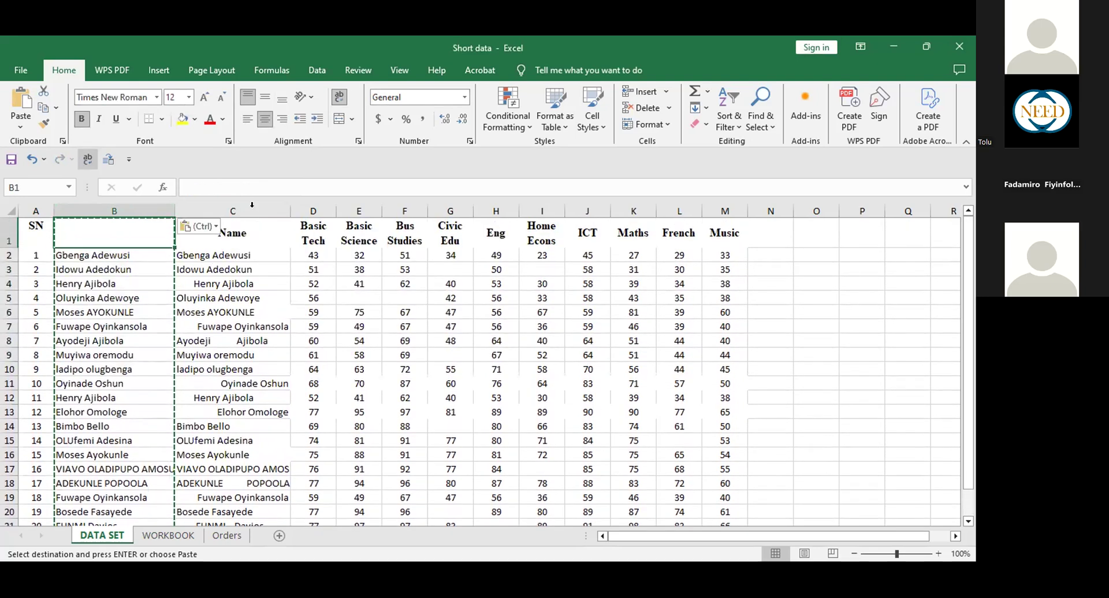
left_click(252, 204)
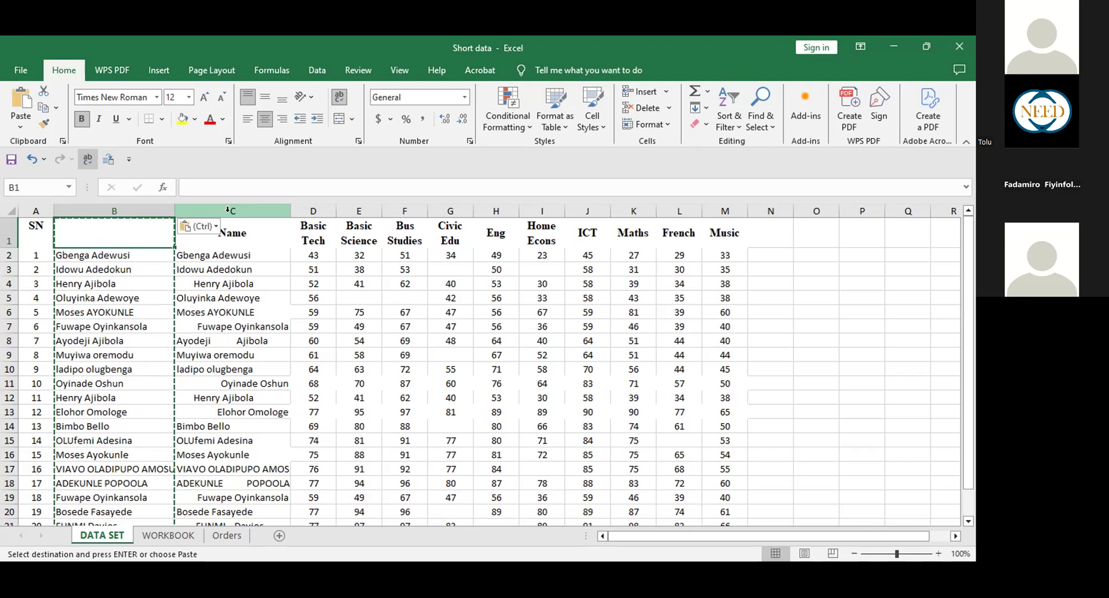
left_click(253, 205)
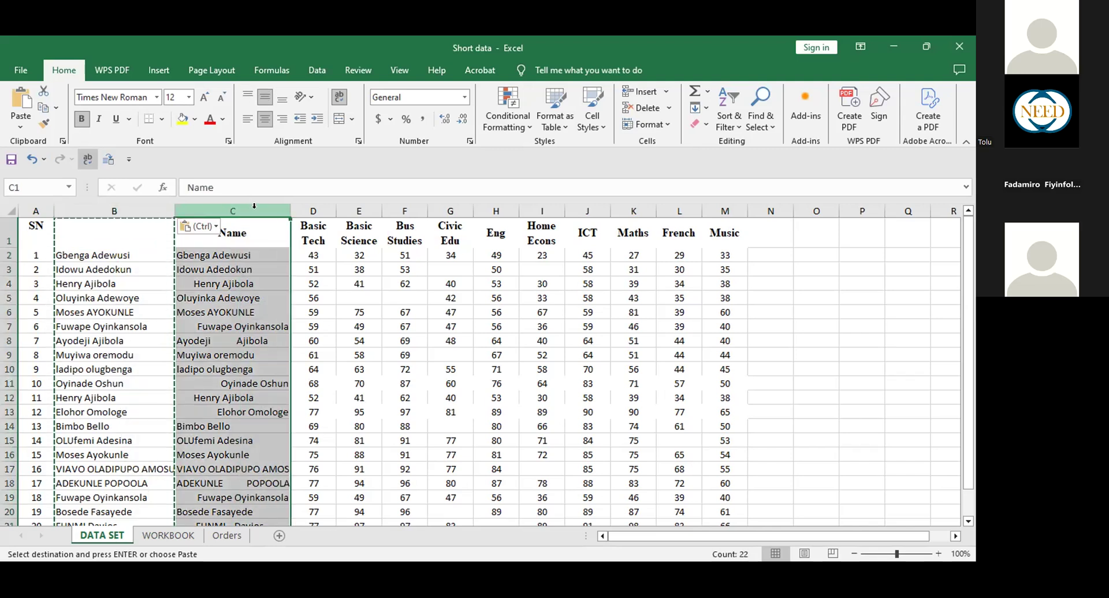
right_click(256, 211)
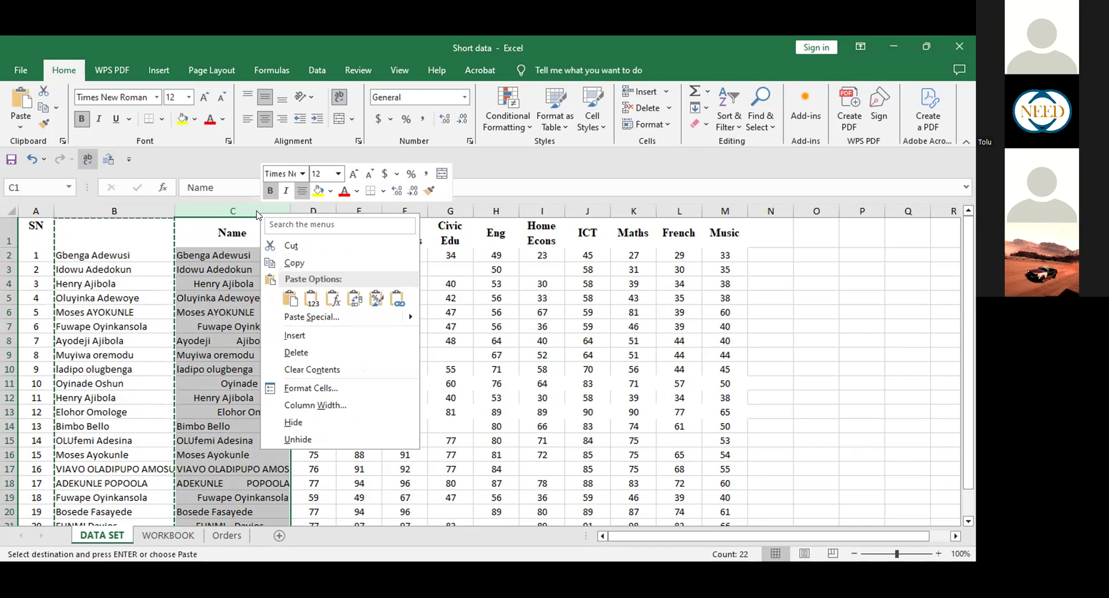
left_click(123, 232)
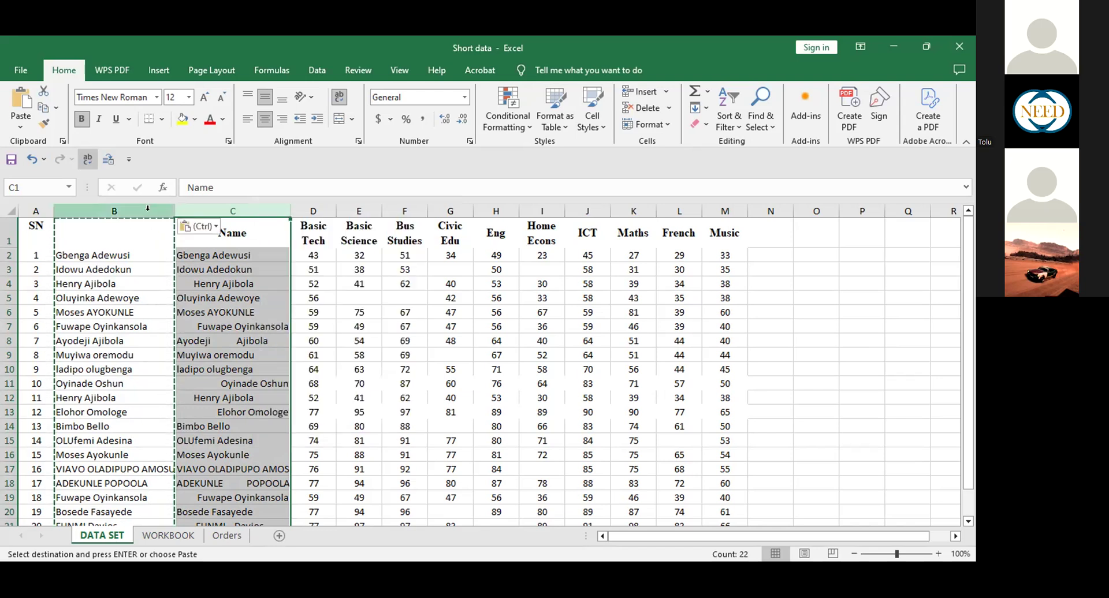
left_click(241, 204)
right_click(242, 208)
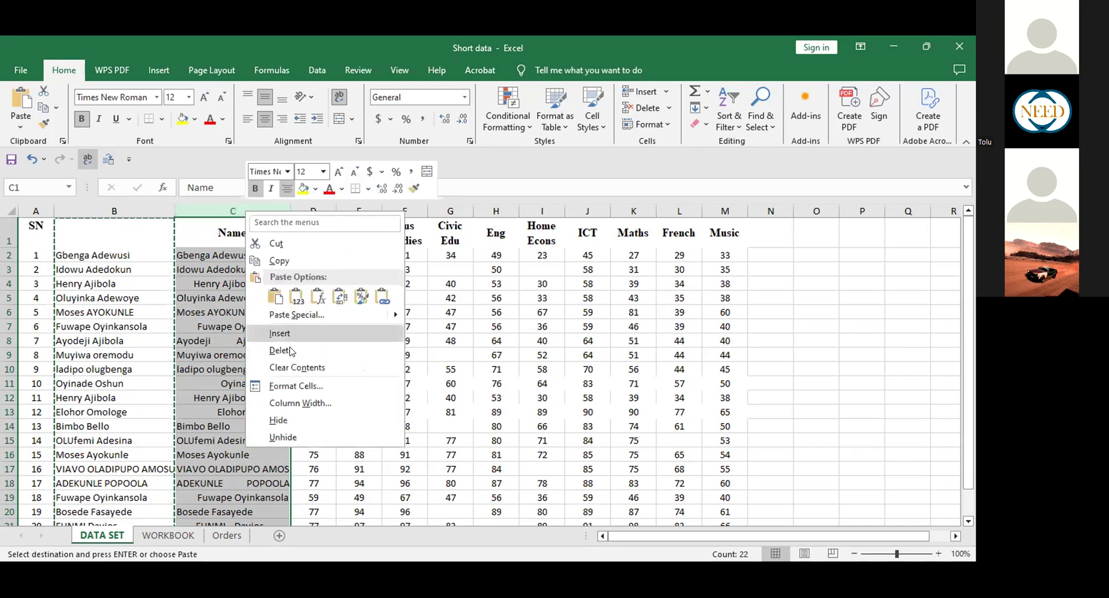
left_click(289, 350)
Enter the heading 'Name' in cell B1.
left_click(101, 236)
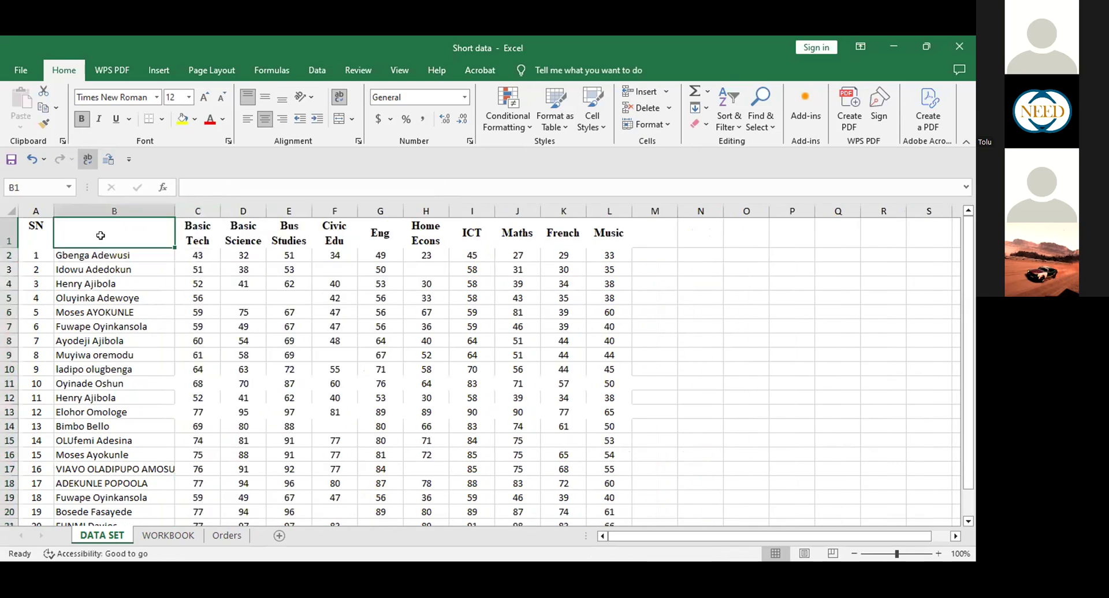
type("Name")
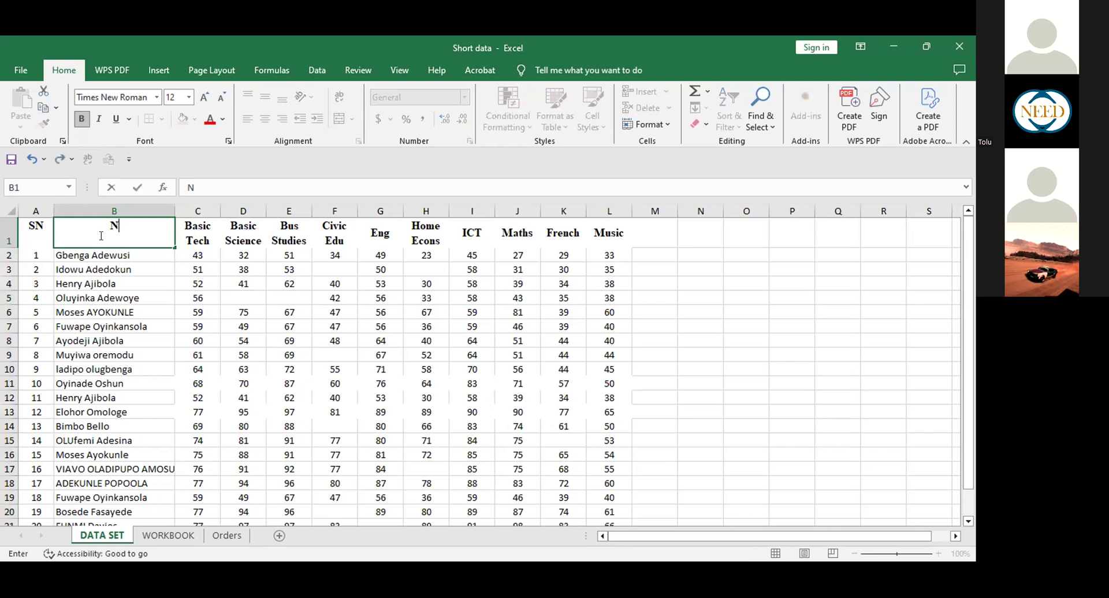
left_click(296, 352)
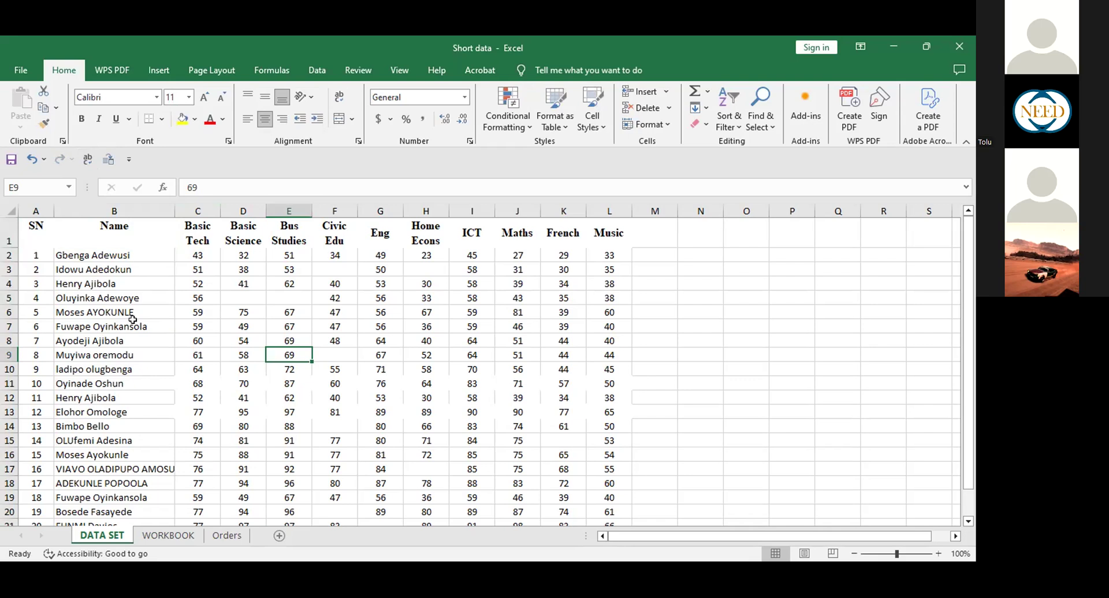
left_click(75, 370)
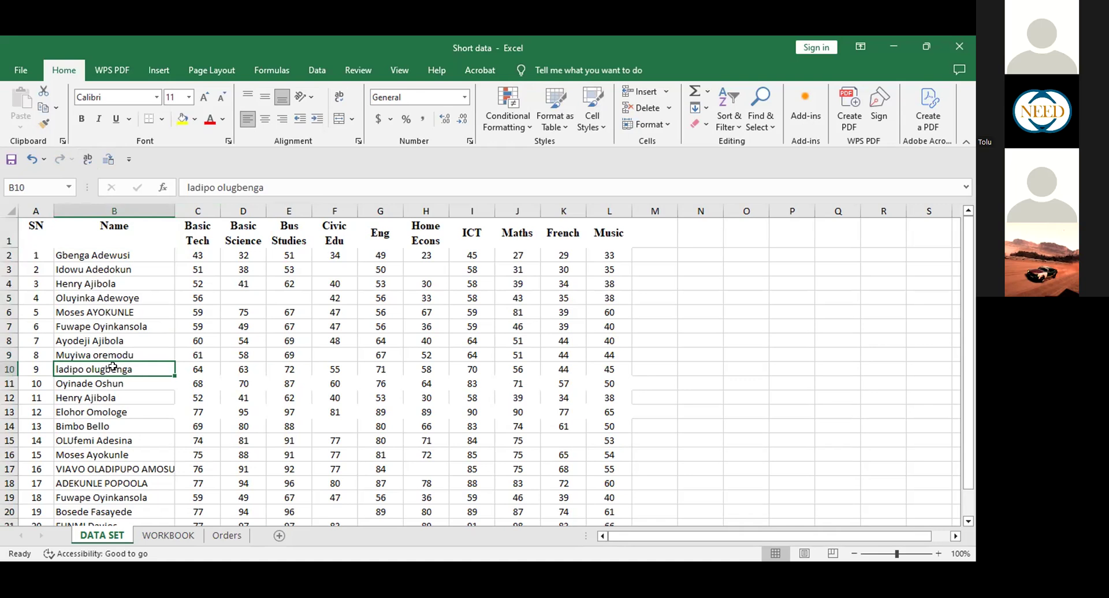
left_click(79, 354)
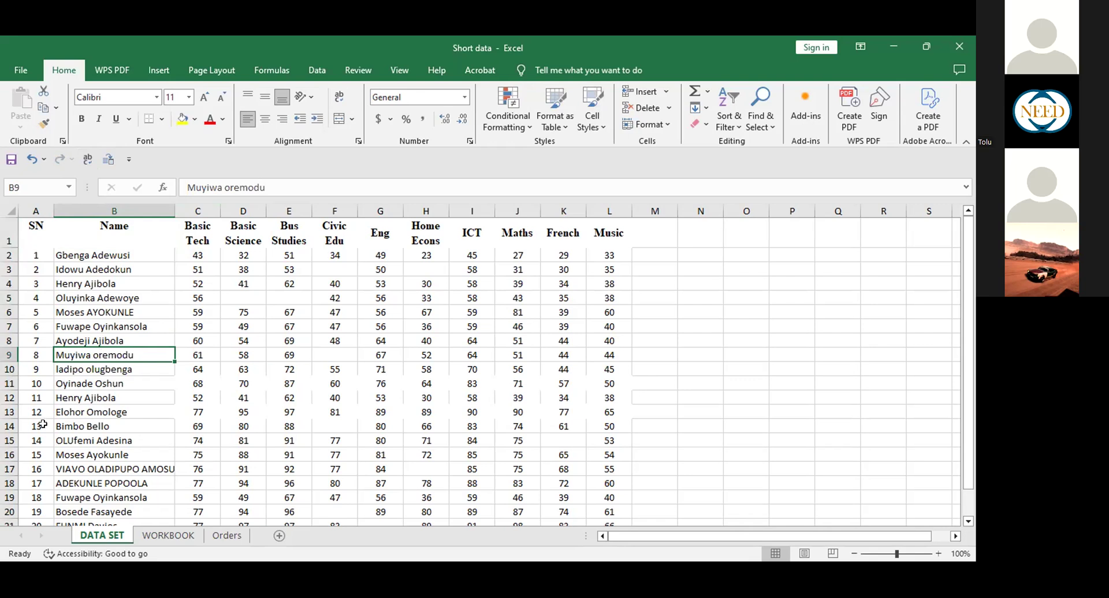
left_click(74, 442)
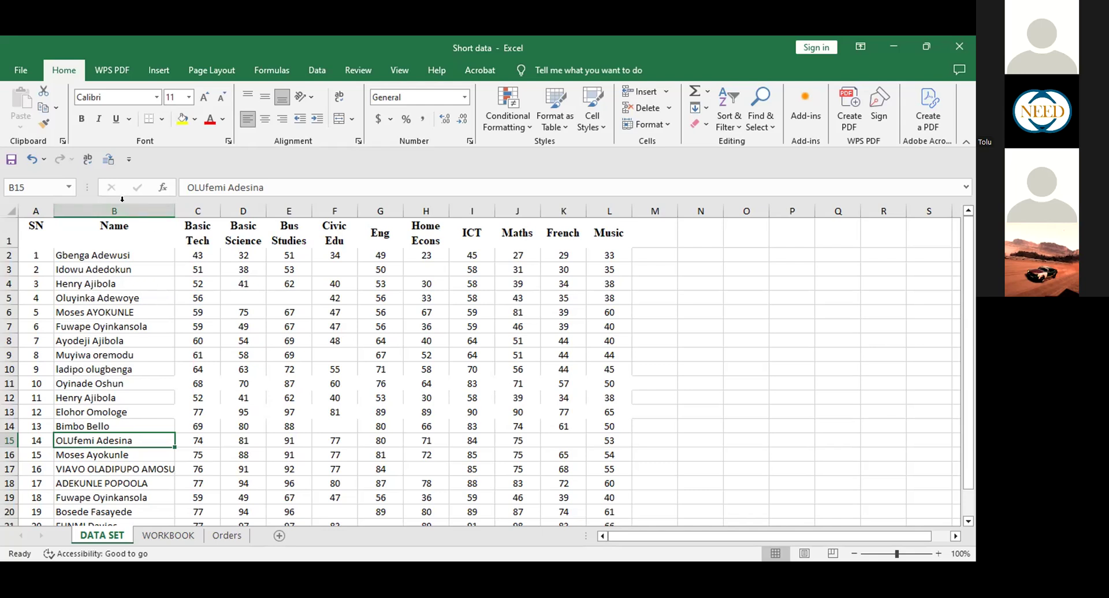
Insert a blank column B before the Name column and widen it.
left_click(88, 208)
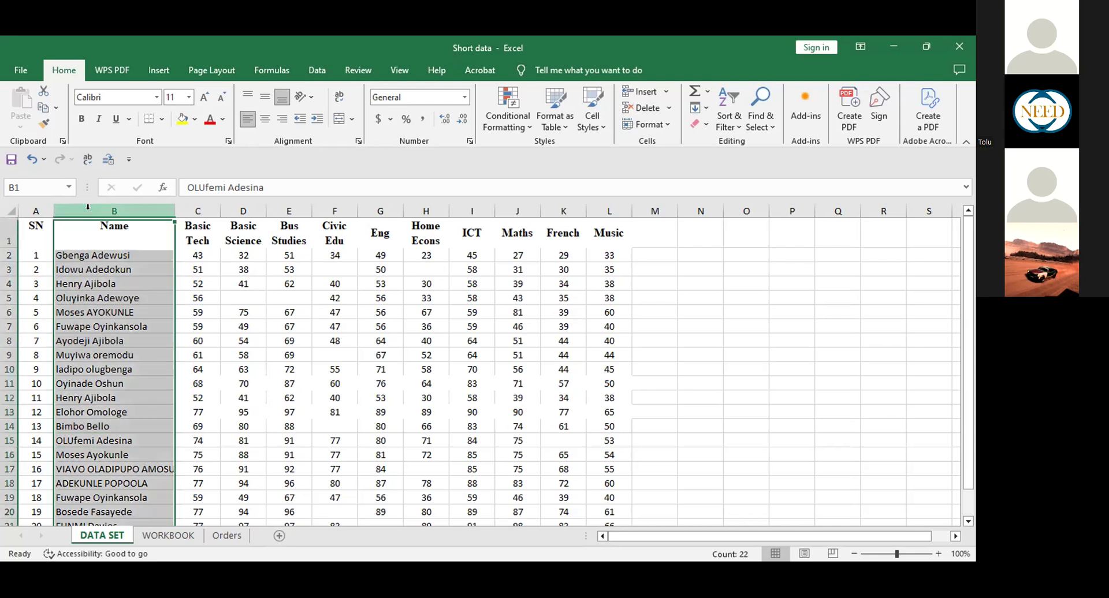
right_click(93, 213)
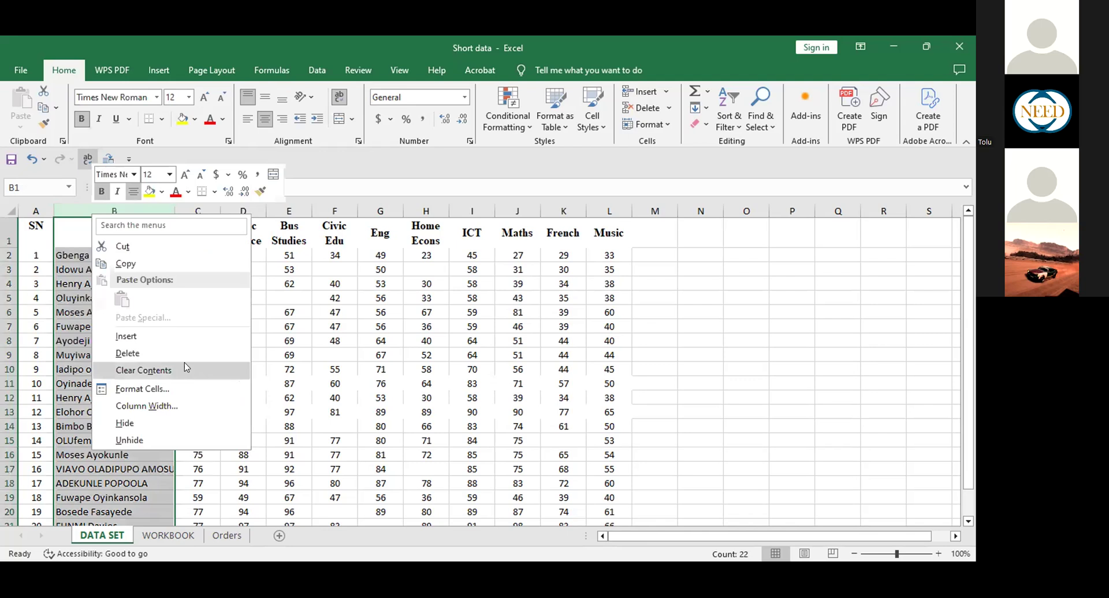
left_click(134, 339)
left_click_drag(88, 208, 203, 215)
left_click(332, 278)
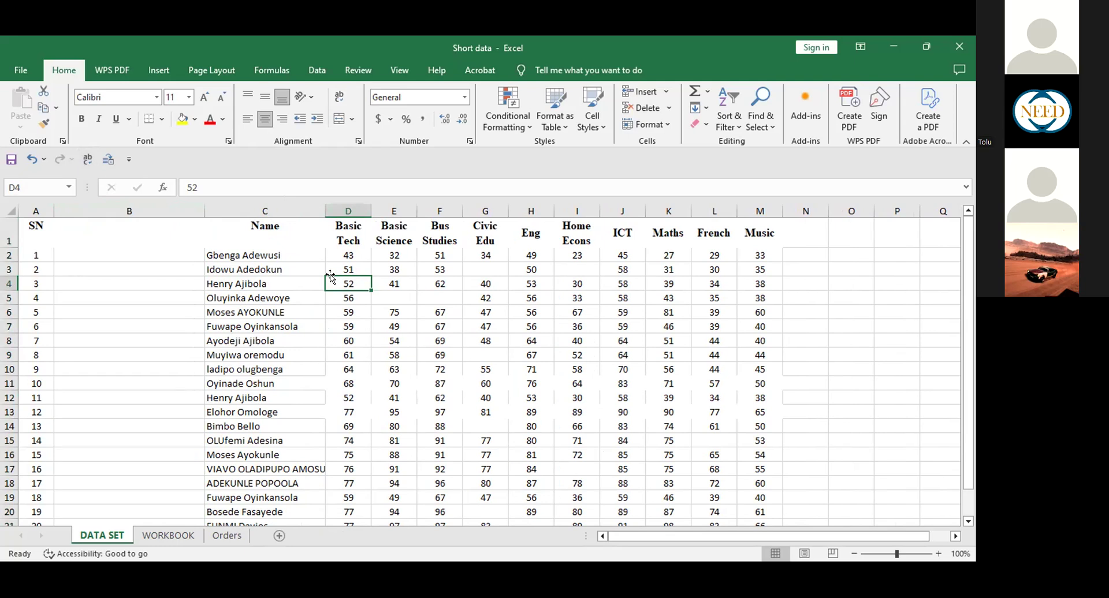
Enter =PROPER(C2) in B2 and fill it down to the other name rows.
left_click(144, 253)
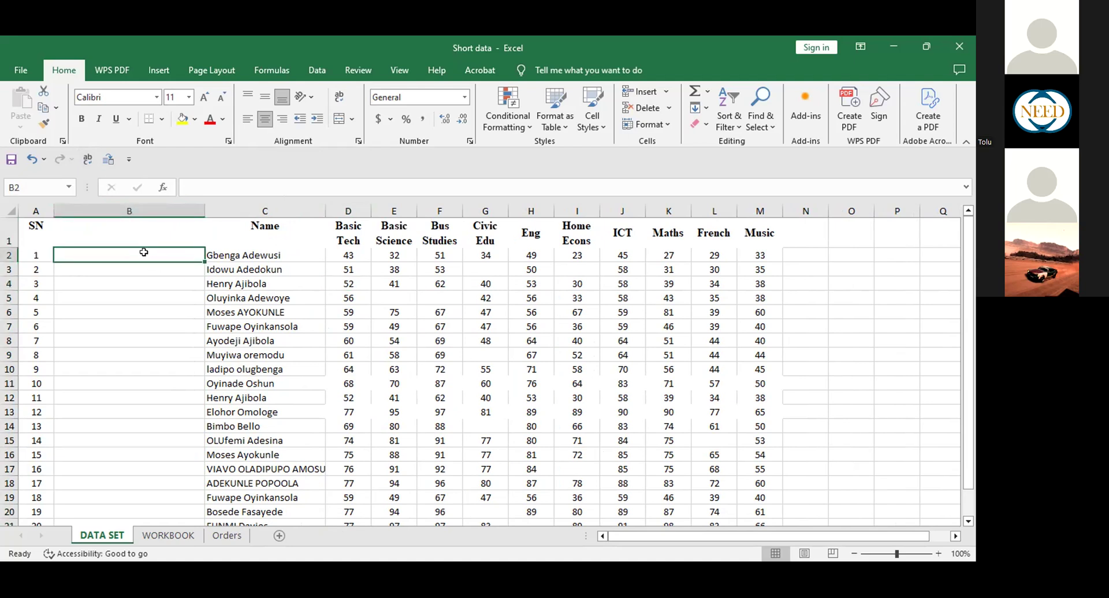
type("=")
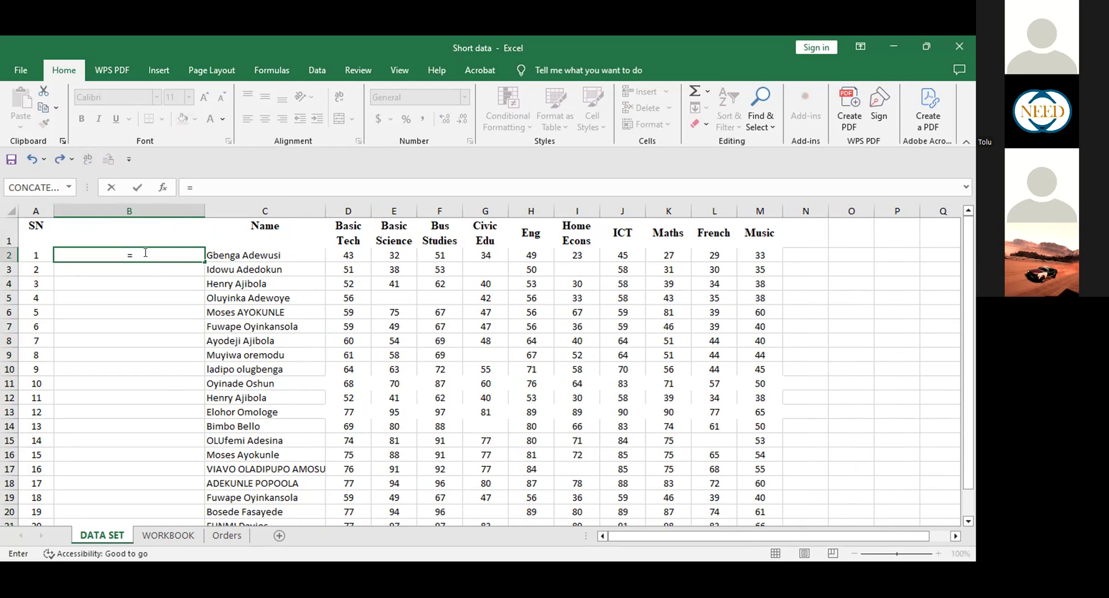
type("proper(")
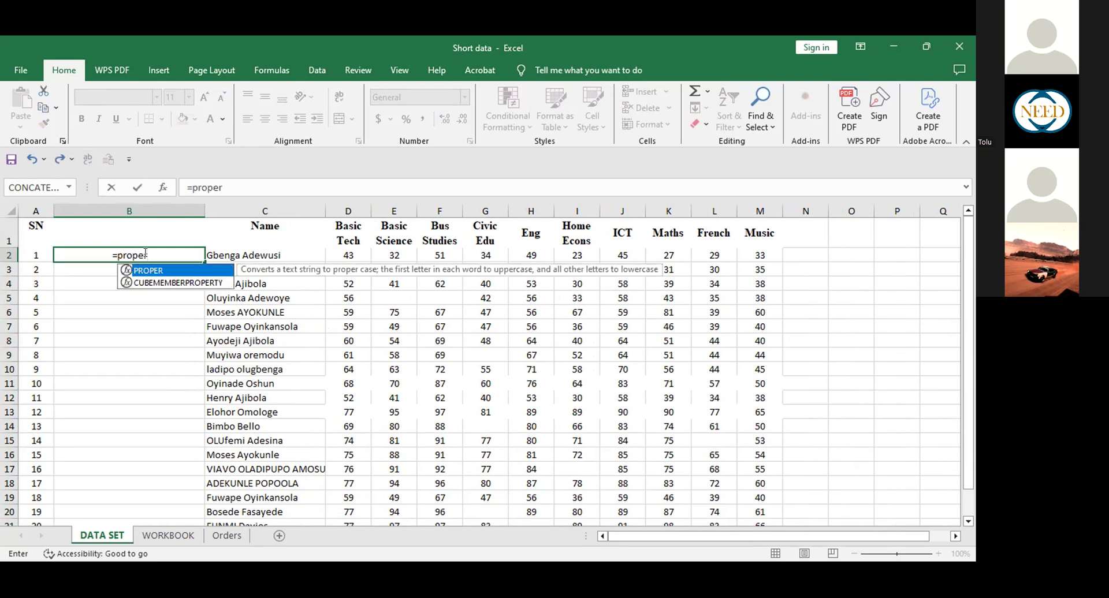
left_click(274, 253)
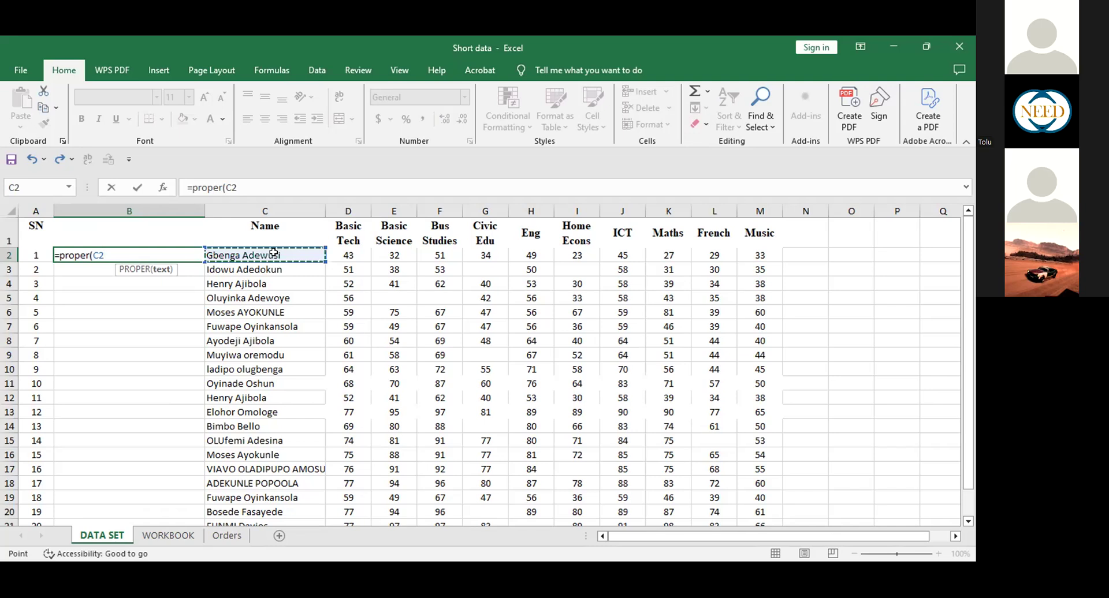
type(")")
key("Return")
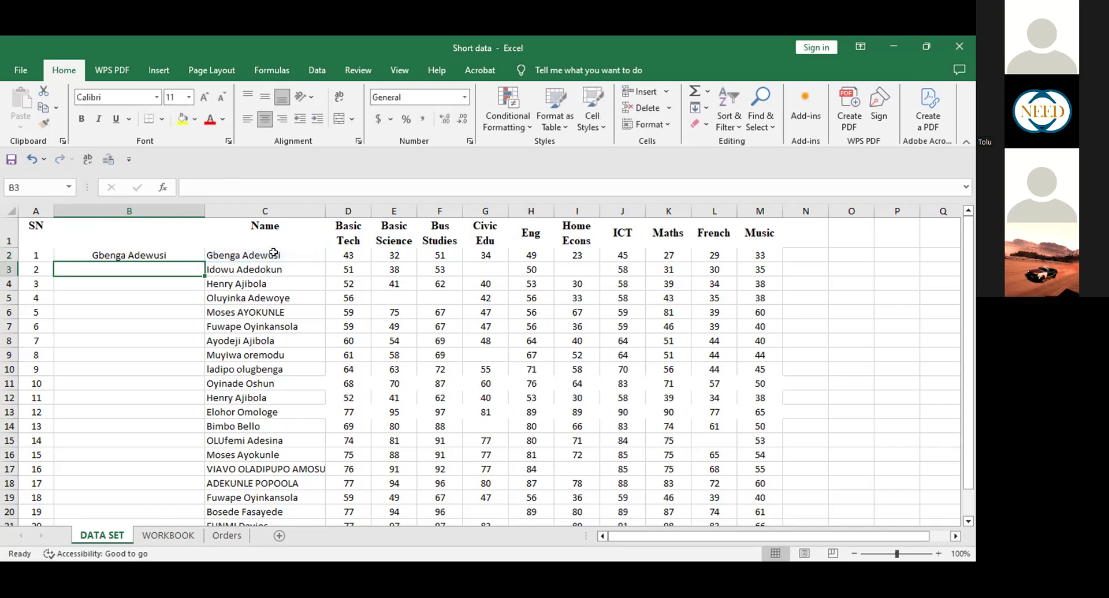
left_click(169, 252)
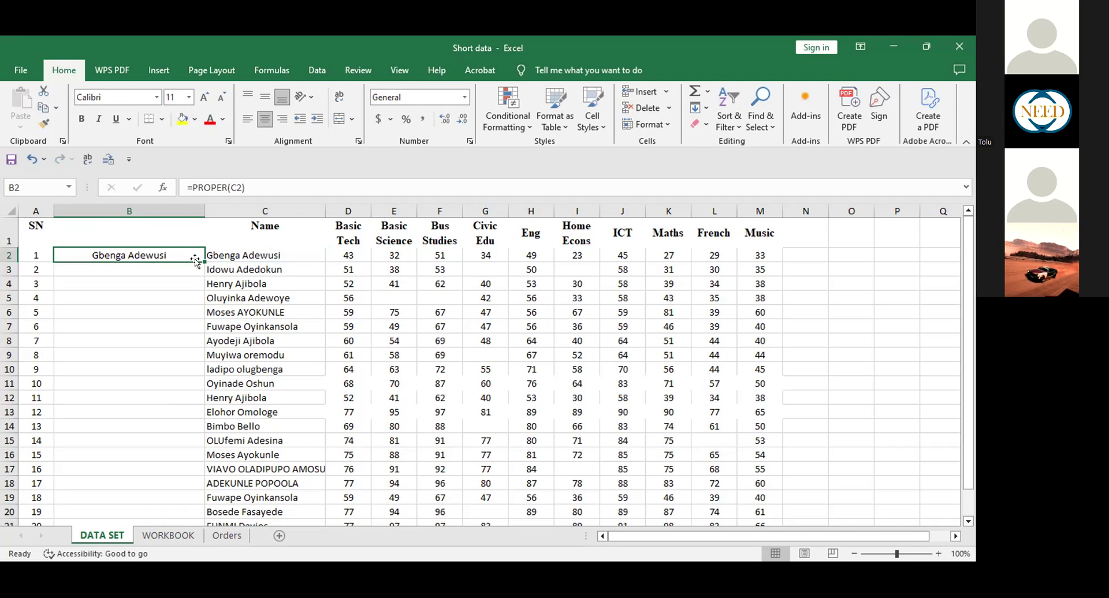
left_click_drag(195, 260, 201, 260)
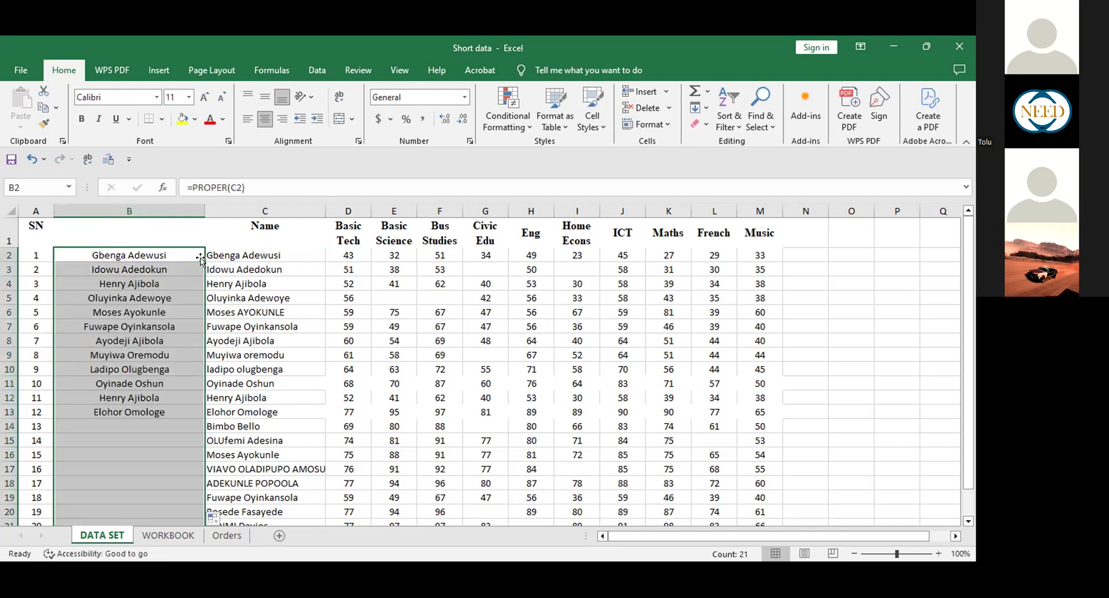
left_click(247, 119)
left_click(254, 283)
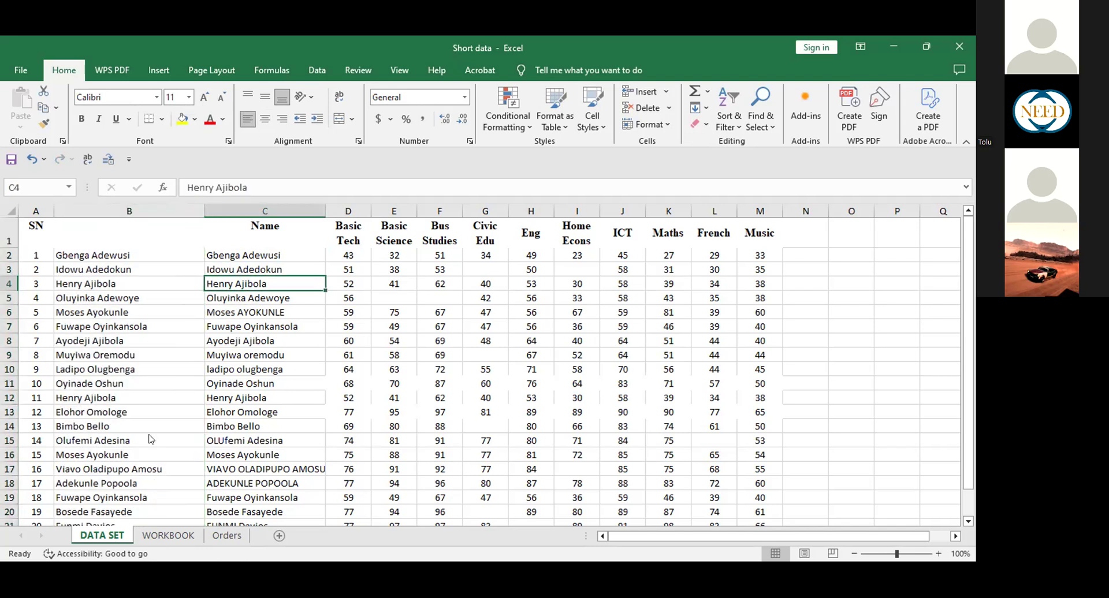
left_click(246, 356)
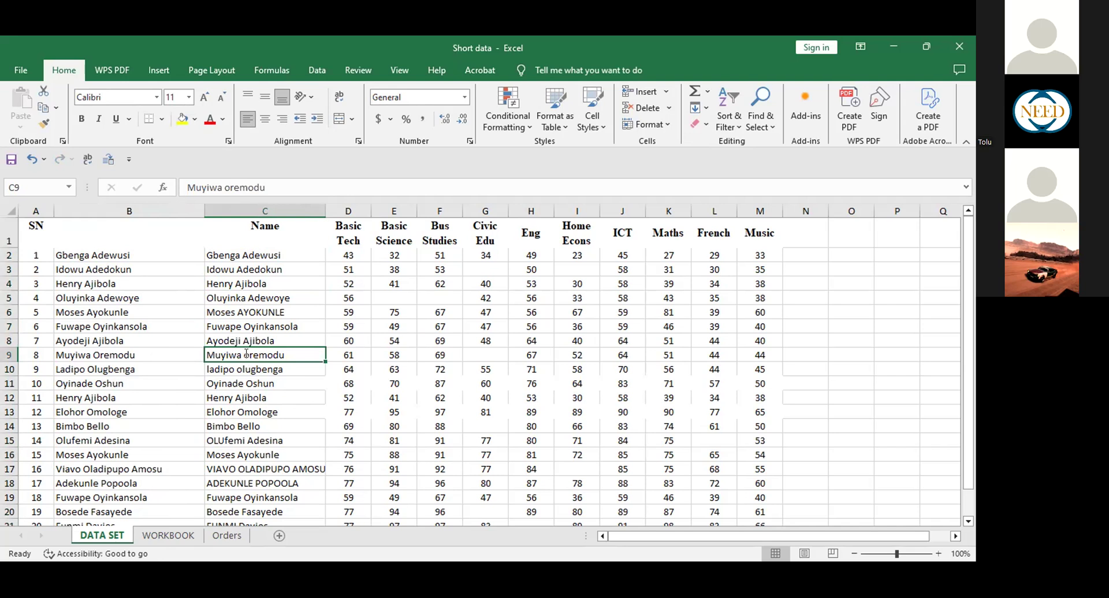
double_click(246, 354)
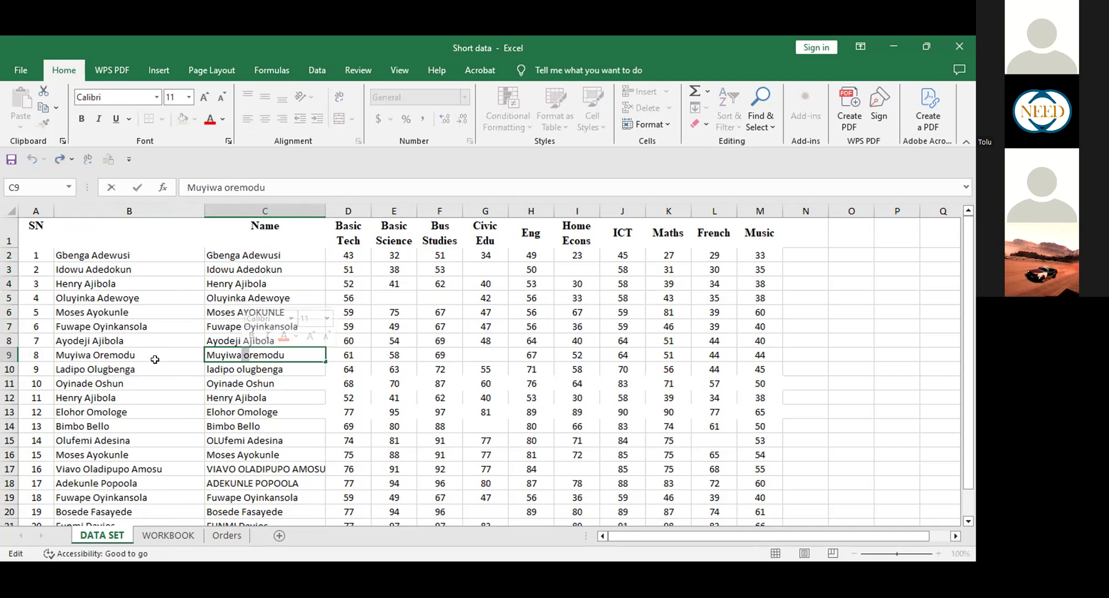
left_click(94, 358)
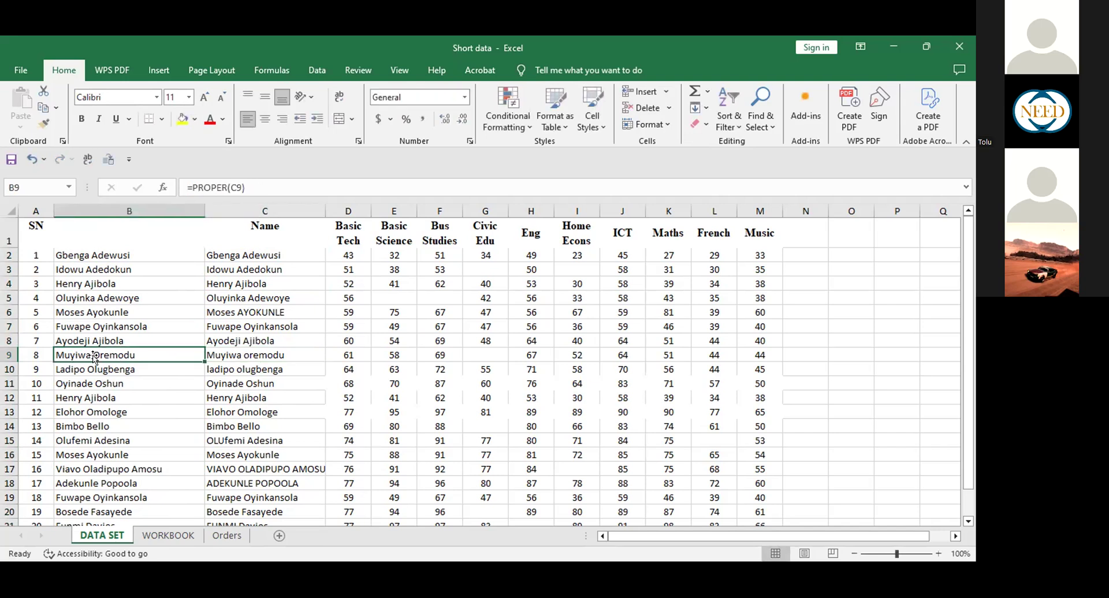
left_click(233, 441)
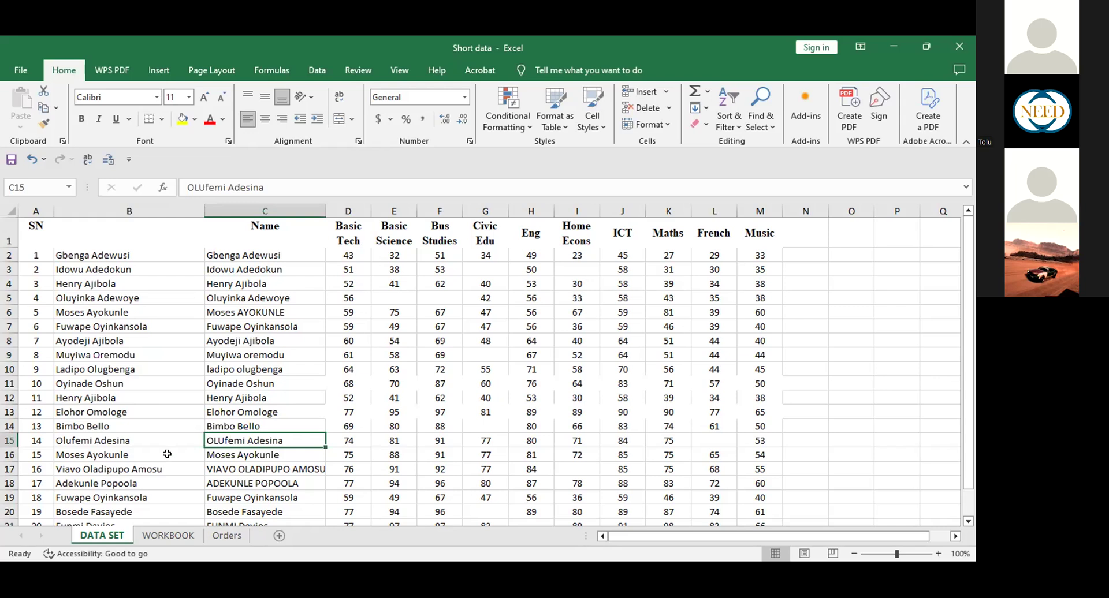
left_click(60, 441)
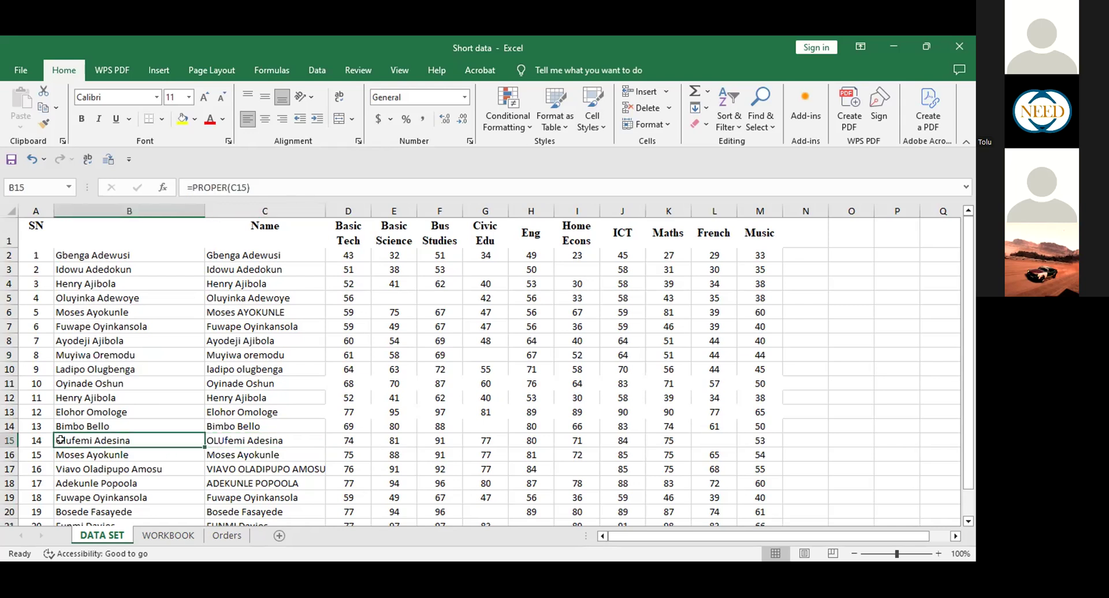
left_click(259, 268)
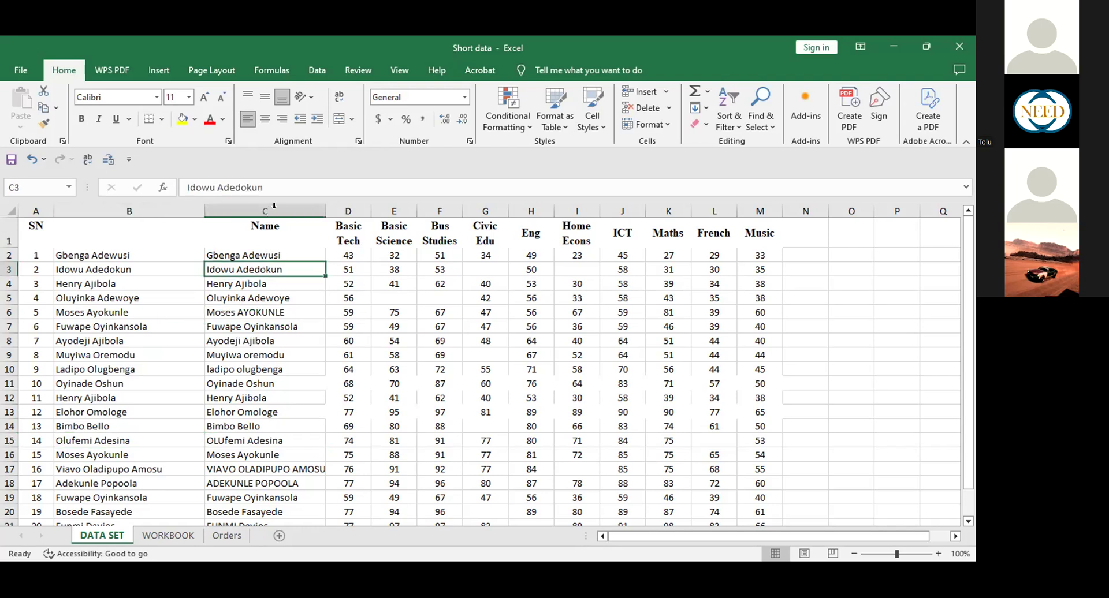
left_click(274, 206)
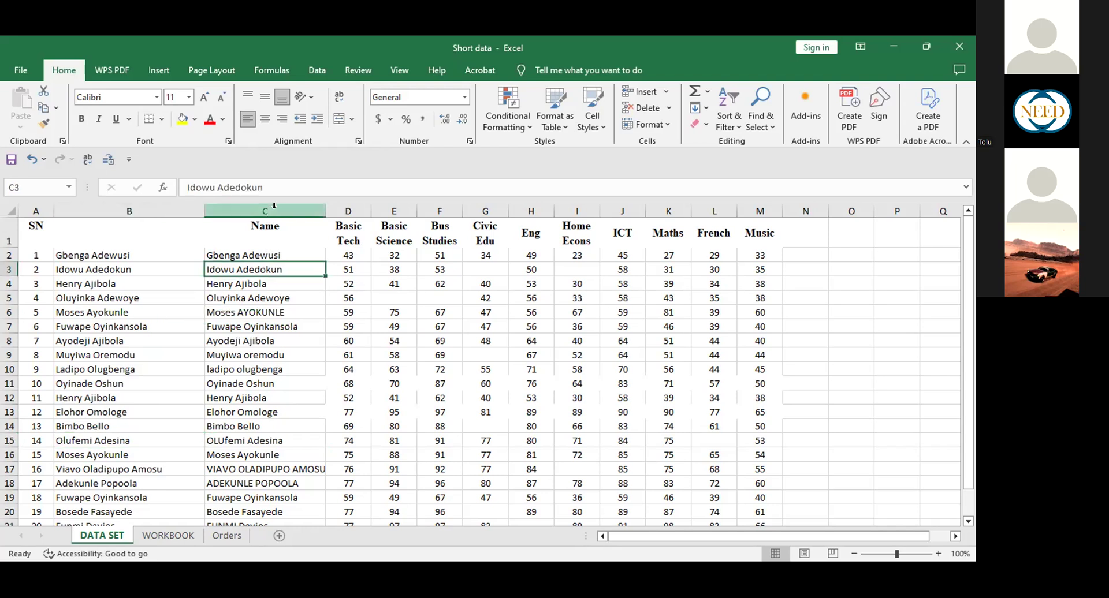
Try deleting the original Name column, then undo it because the formulas broke.
right_click(322, 353)
left_click(320, 353)
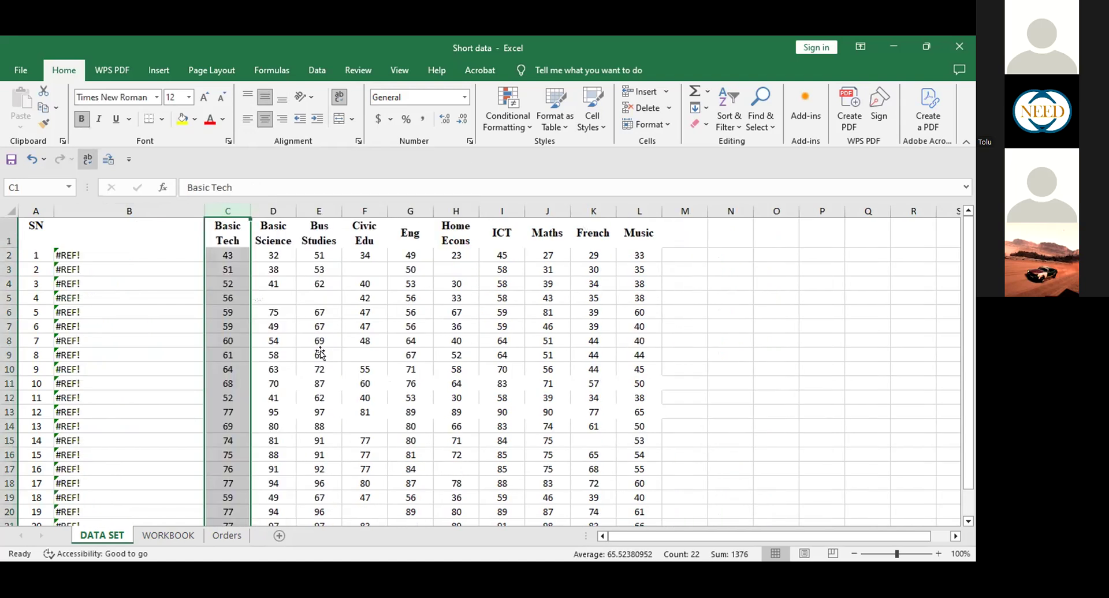
key("ctrl+z")
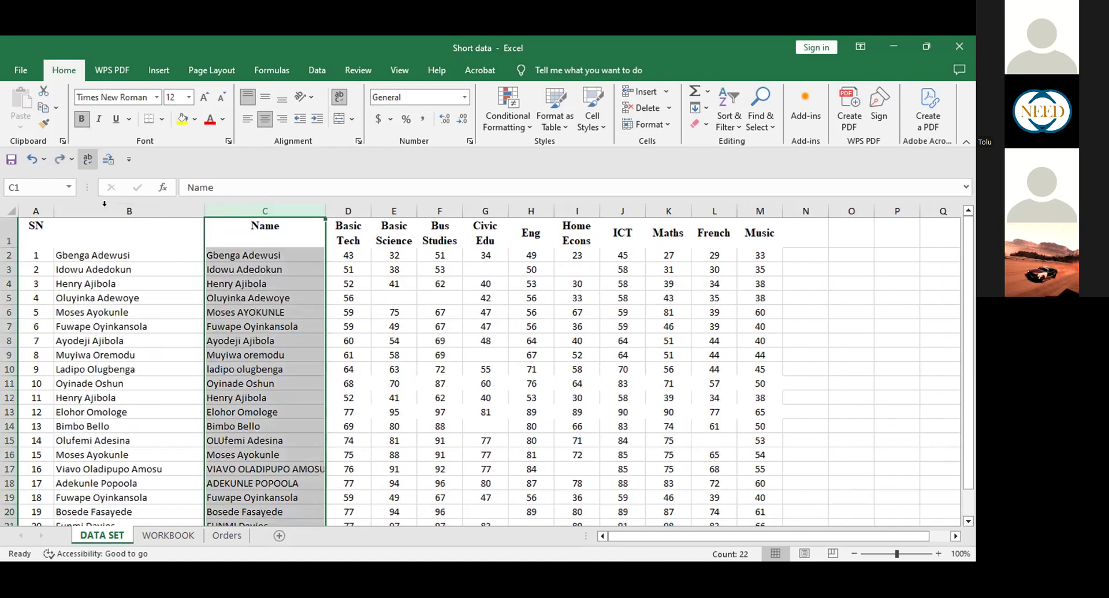
Copy column B and paste it back onto itself as values only.
left_click(104, 208)
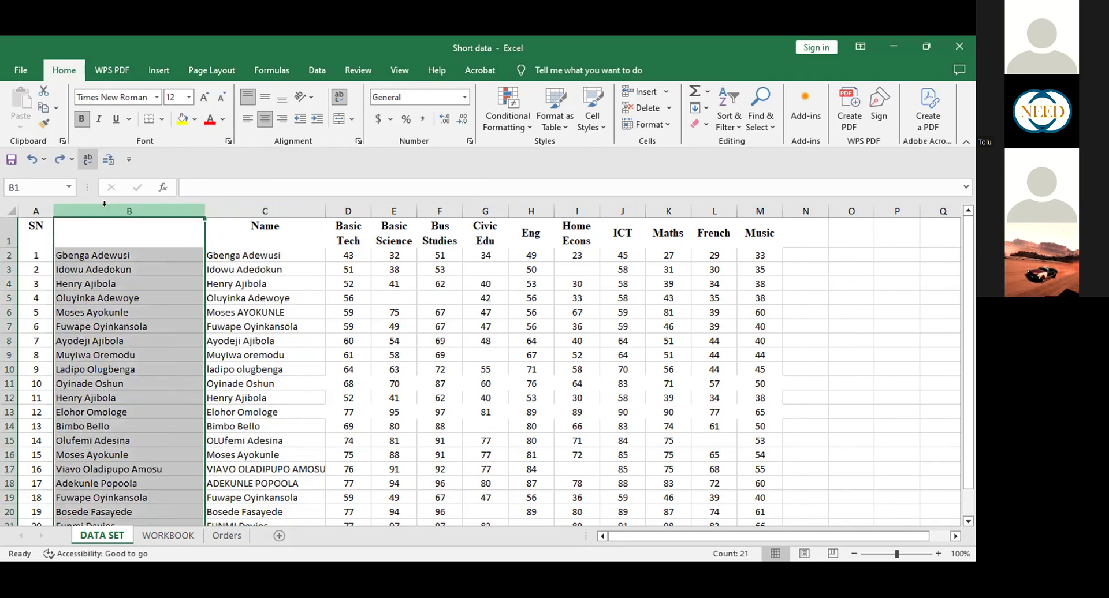
key("ctrl+c")
key("ctrl+v")
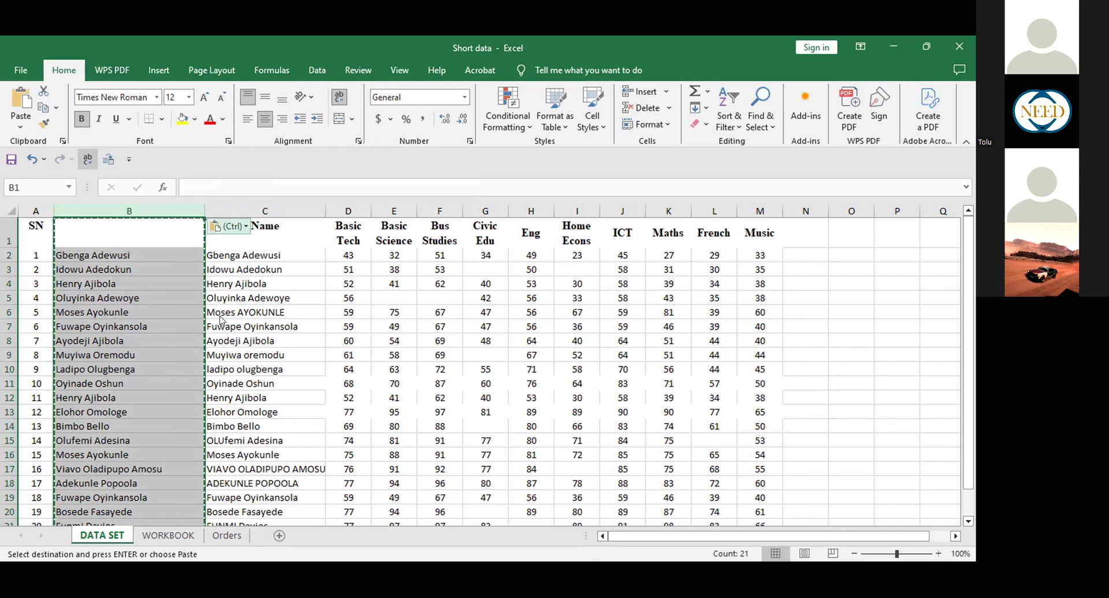
key("ctrl")
key("Escape")
Delete the original mixed-case Name column C.
left_click(272, 249)
left_click(277, 208)
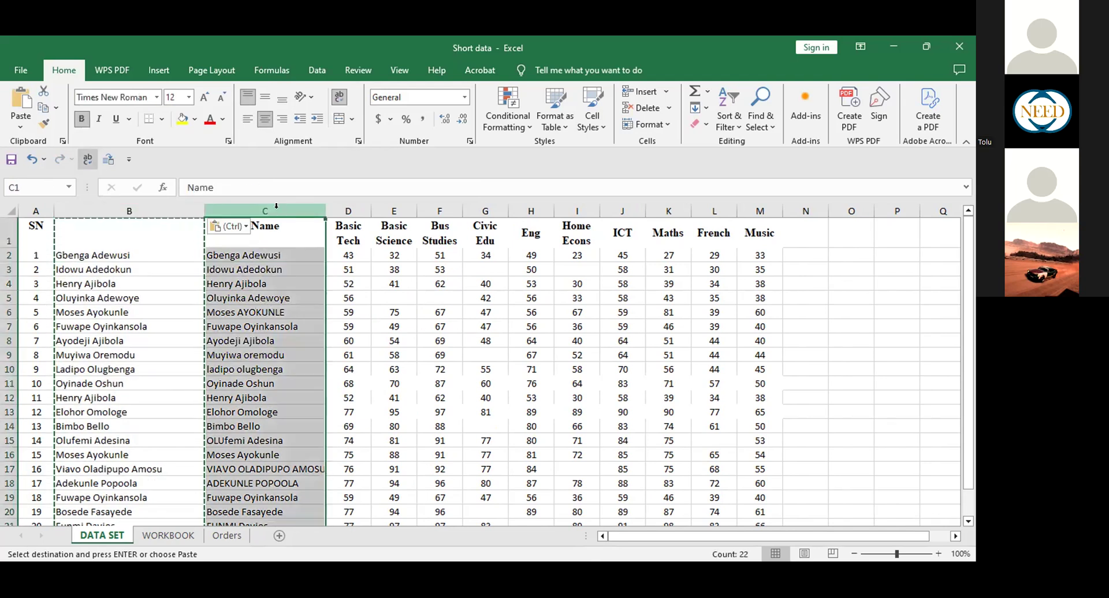
right_click(281, 210)
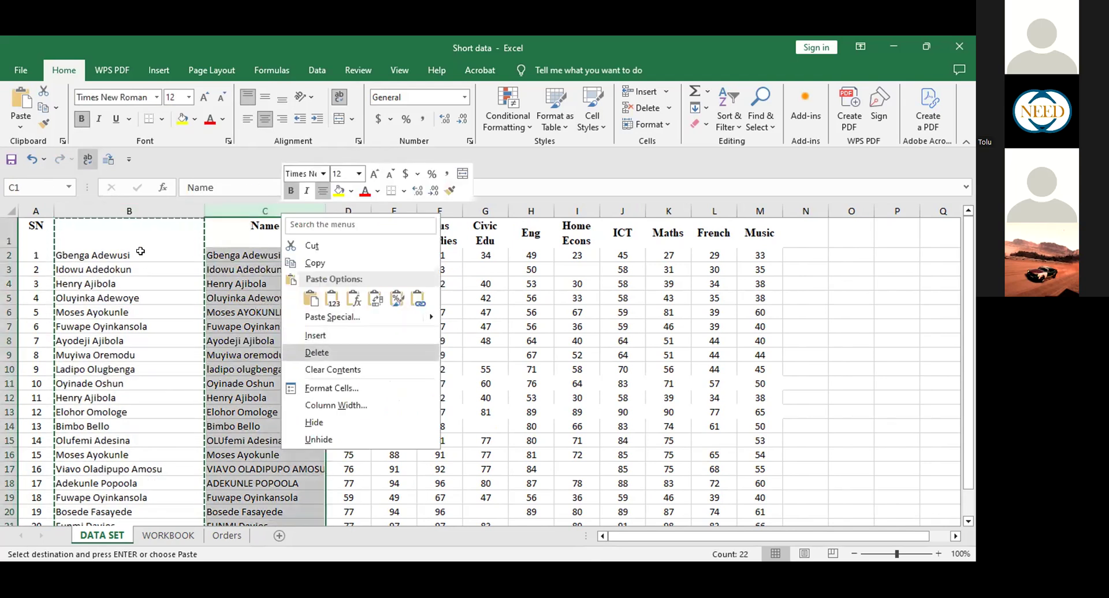
key("Return")
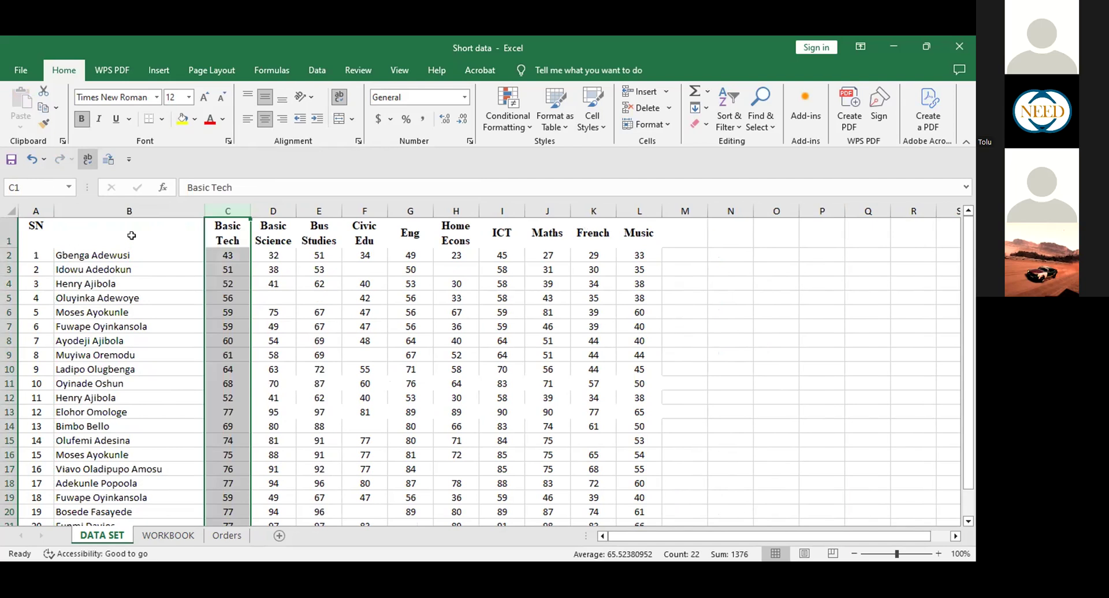
left_click(132, 236)
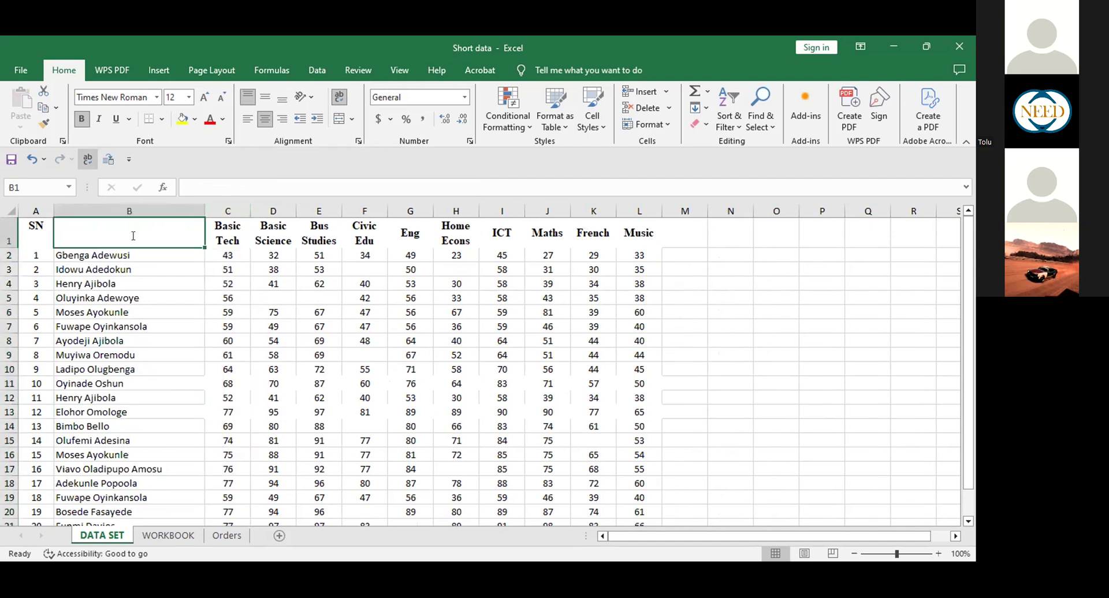
Label B1 'Full Name' and narrow column B to fit the capitalised names.
type("Full Name")
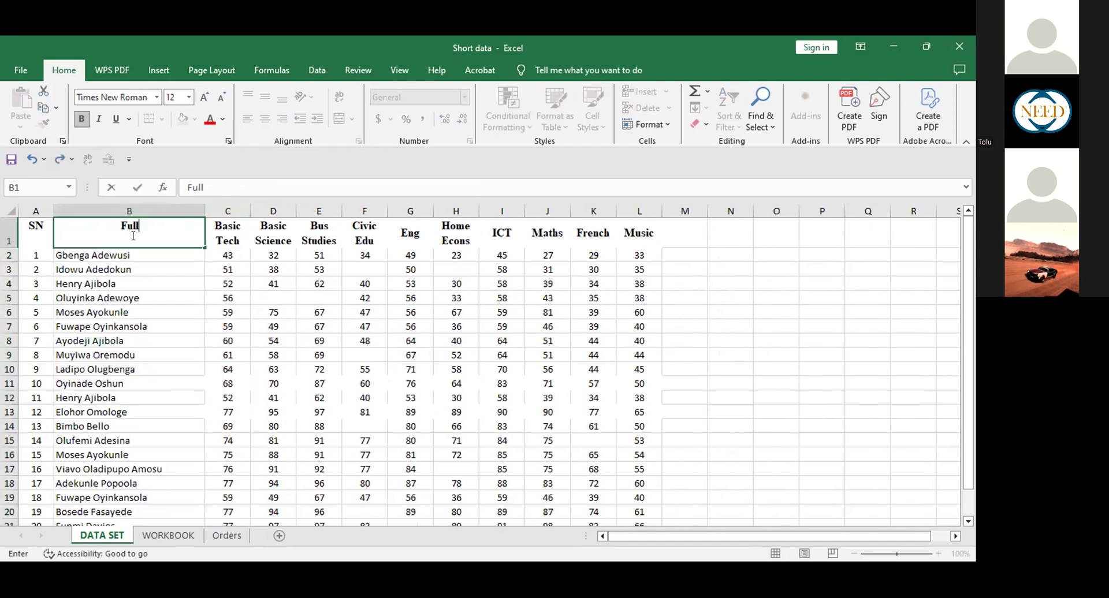
left_click(156, 284)
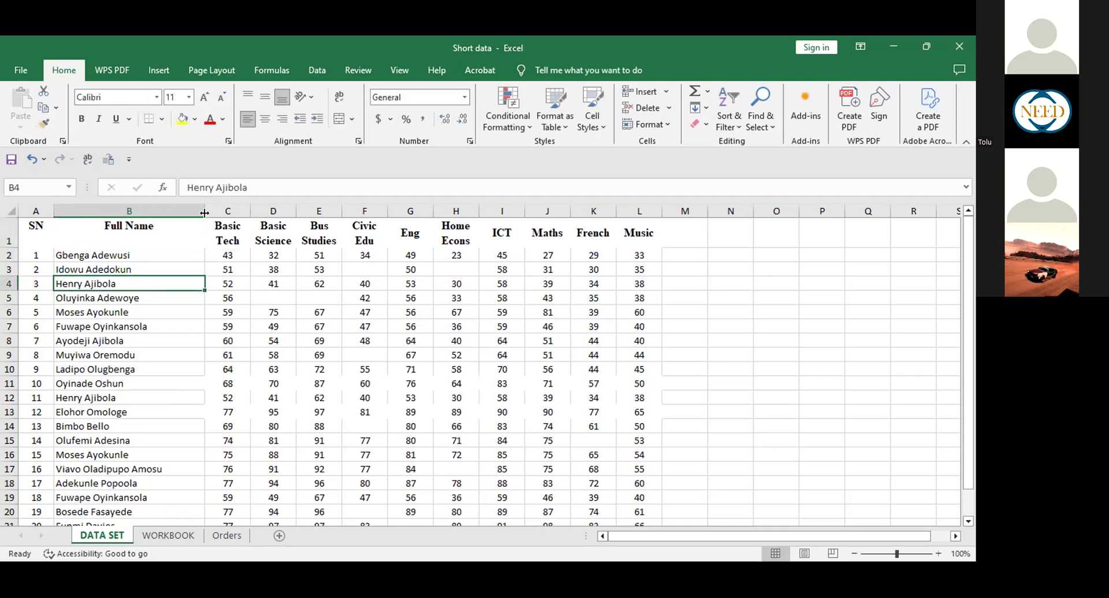
left_click_drag(205, 214, 175, 213)
left_click(701, 369)
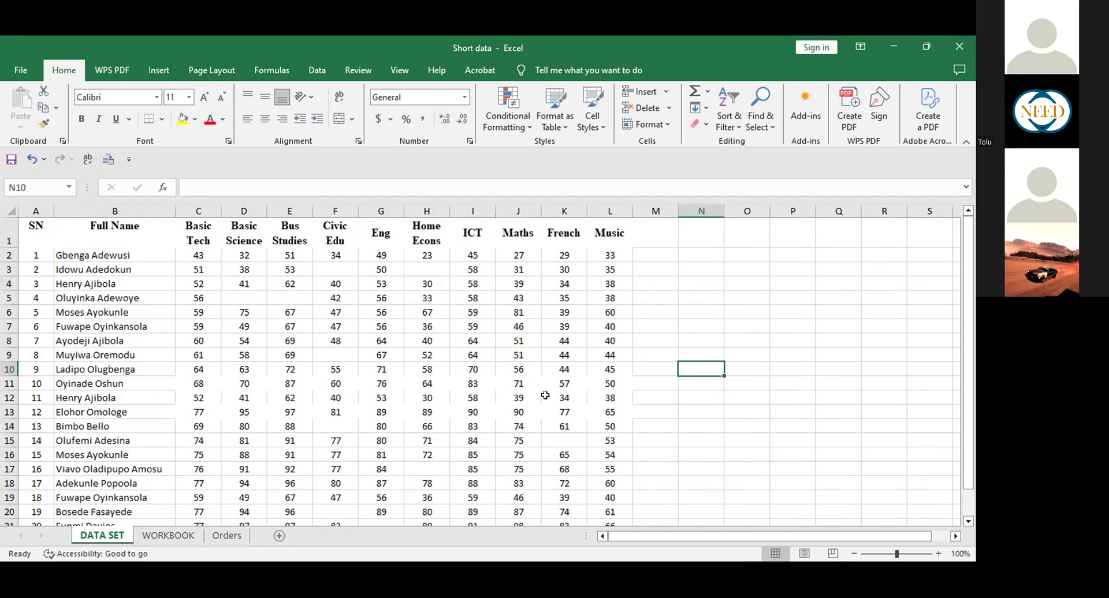
left_click_drag(968, 481, 969, 488)
left_click(112, 269)
key("Down")
key("Down")
key("Down")
key("Down")
key("Down")
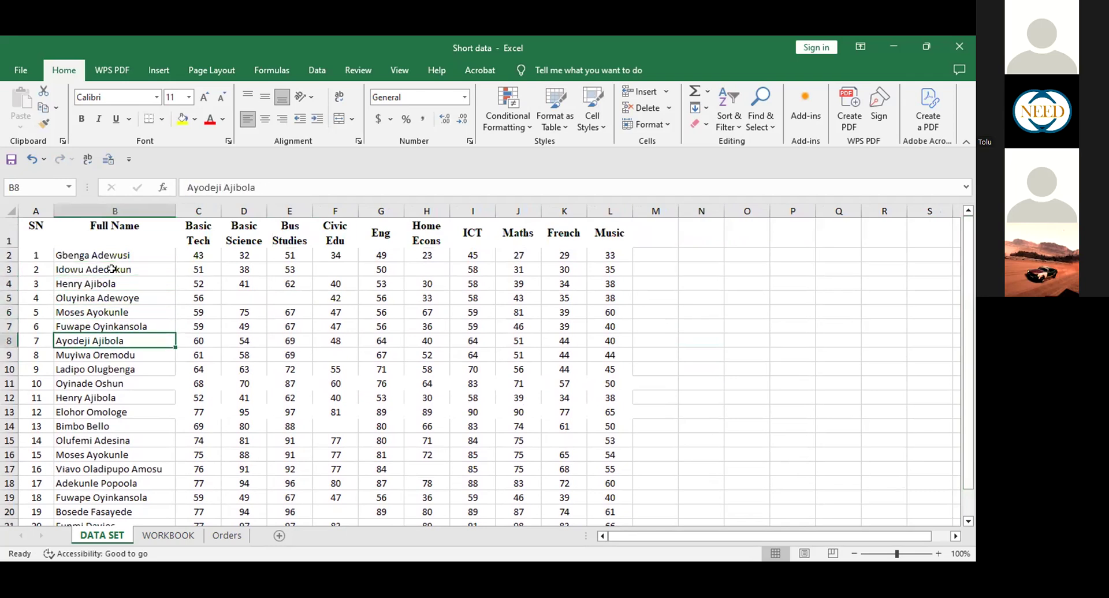
key("Up")
key("Up")
key("Up")
key("Up")
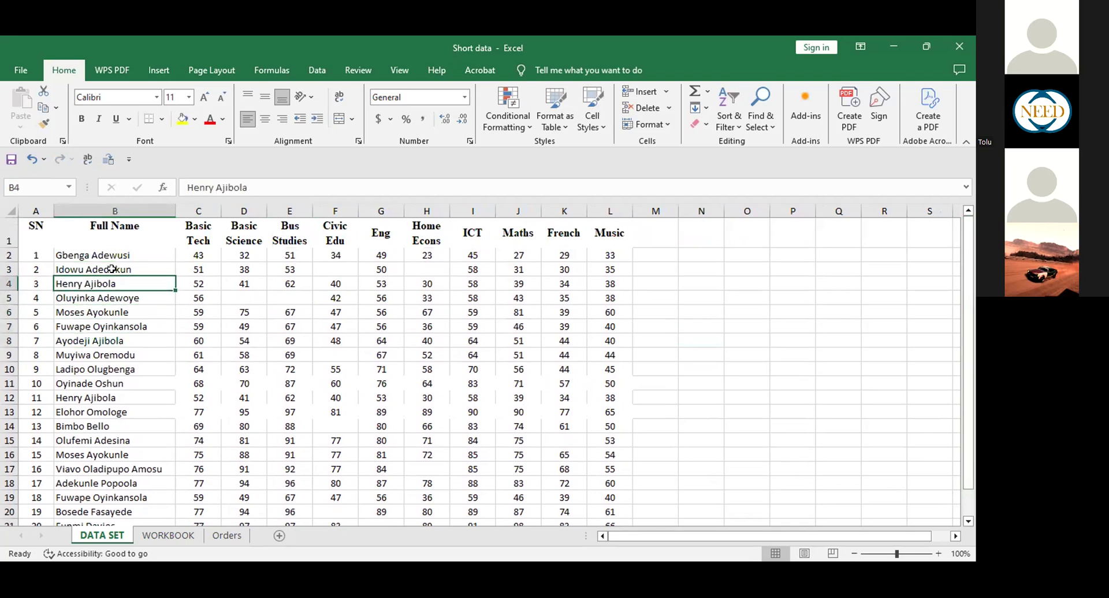
key("Down")
key("Down")
key("Down")
key("Down")
key("Down")
key("Down")
key("Down")
key("Down")
key("Down")
key("Up")
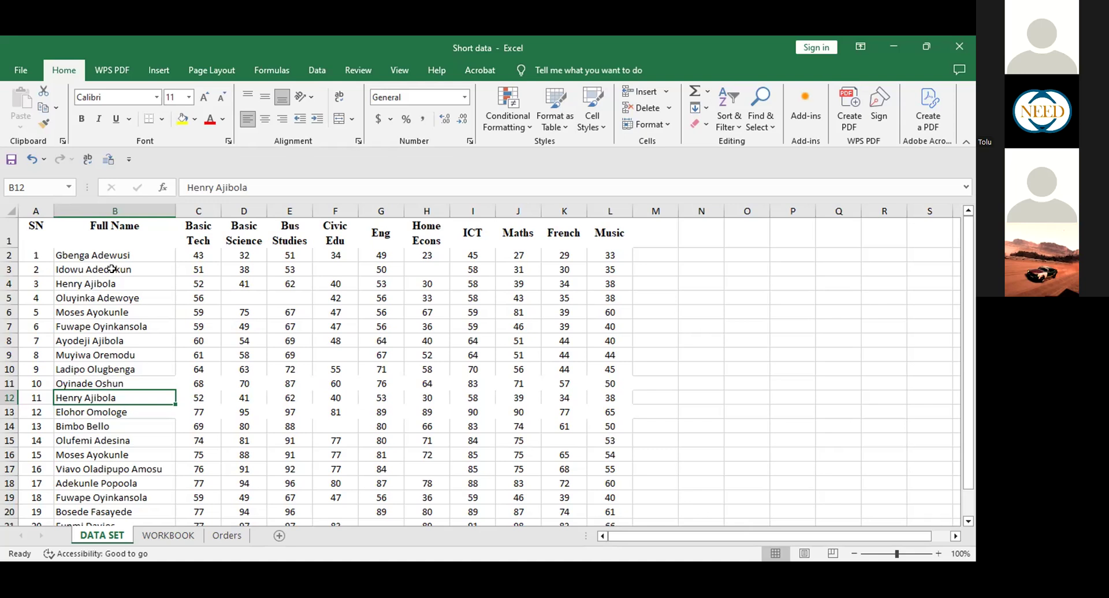
left_click(155, 250)
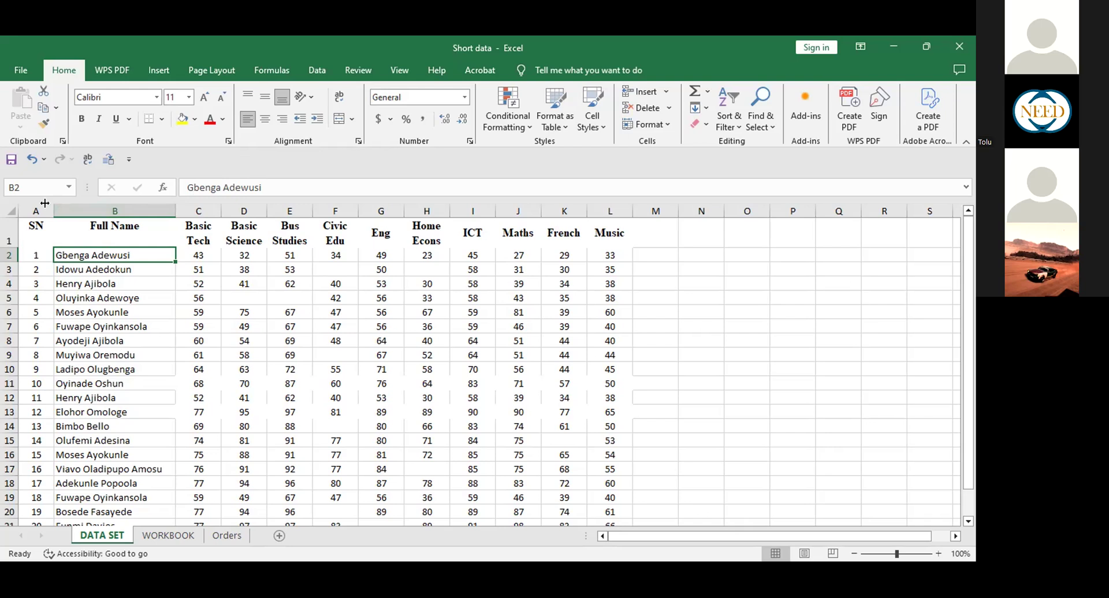
Insert a blank column B before Full Name and select cell B2.
left_click(64, 206)
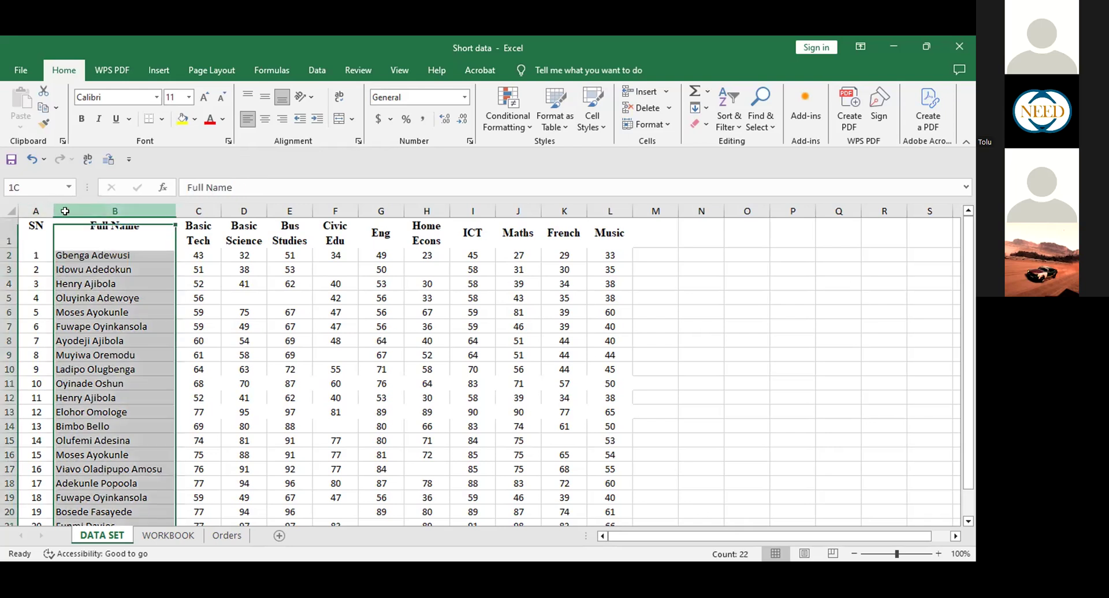
right_click(65, 207)
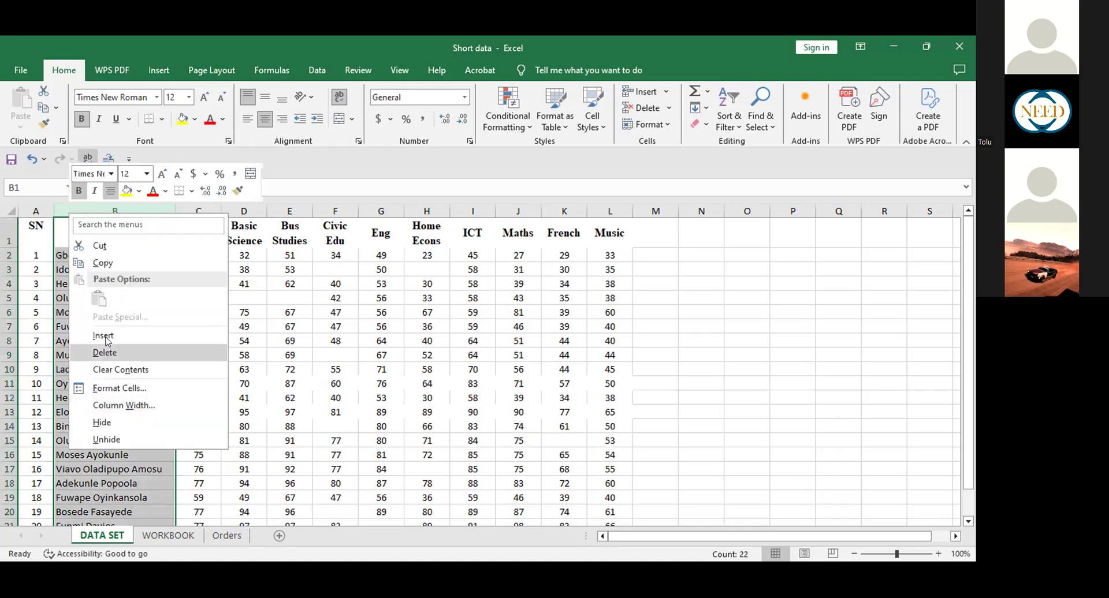
left_click(106, 338)
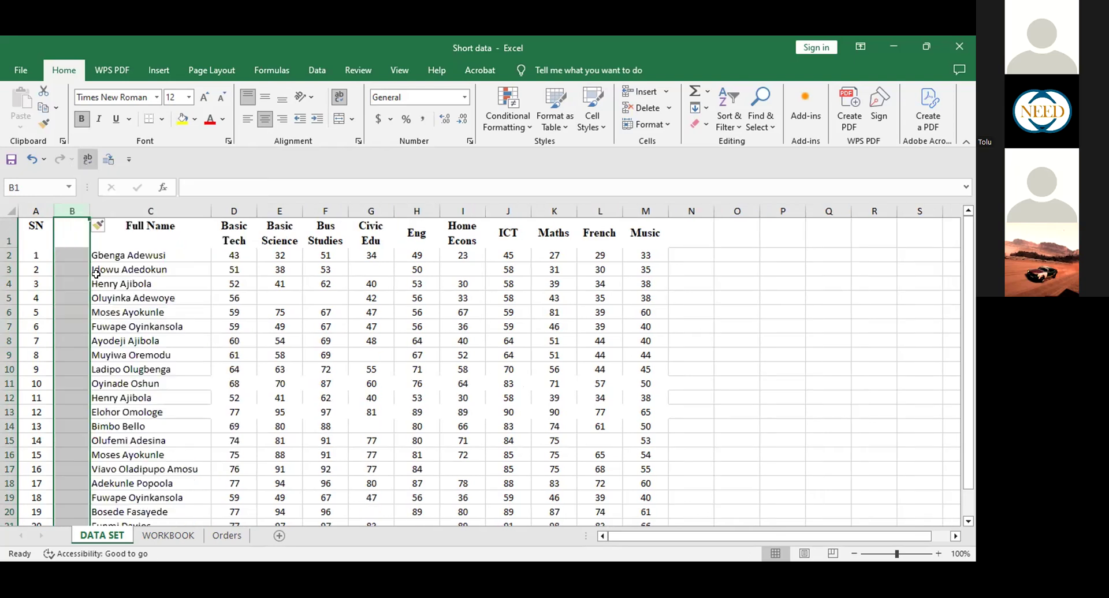
left_click(122, 270)
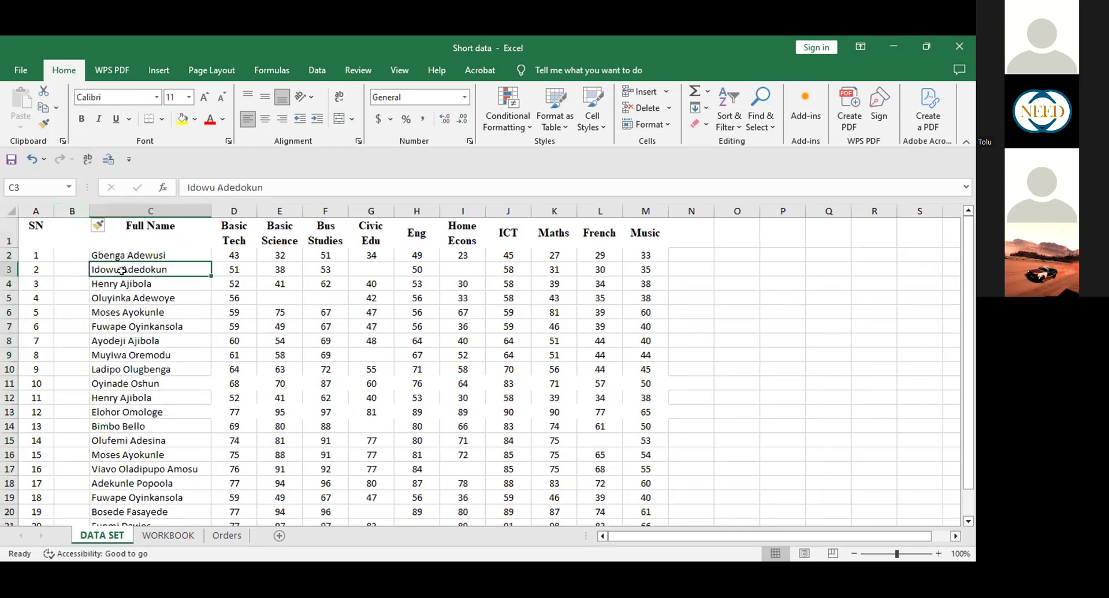
left_click(75, 263)
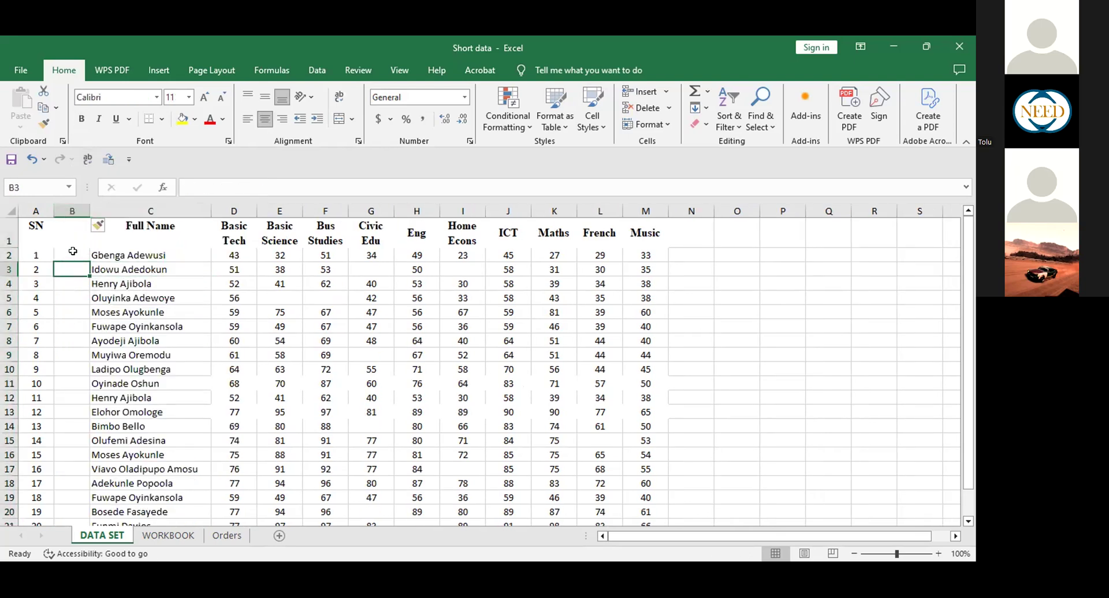
left_click(72, 250)
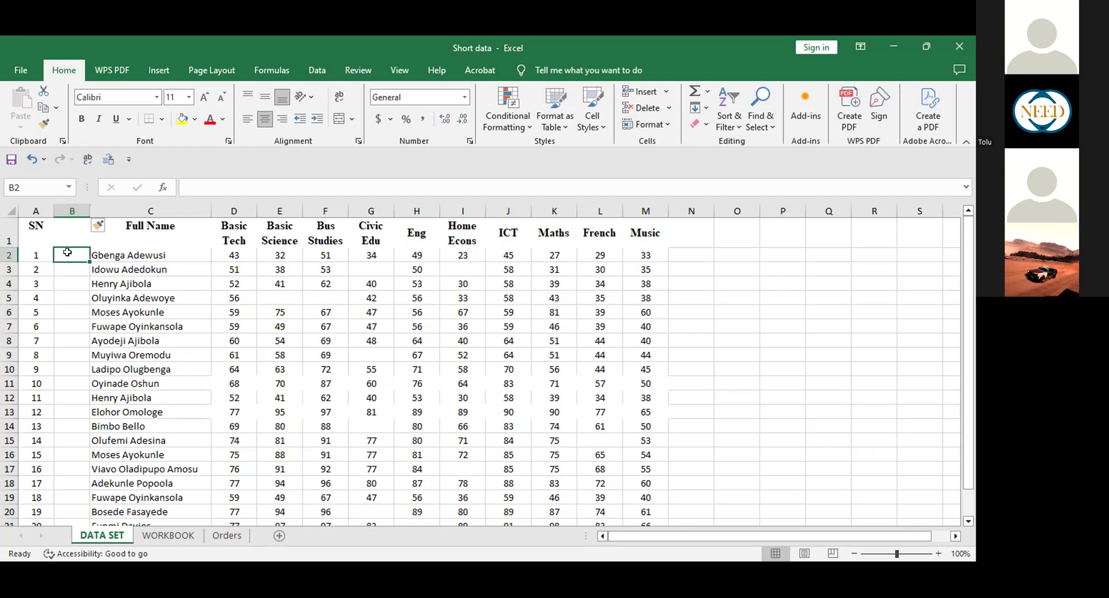
Enter =COUNTIF(C2:C22,C2) in B2 to count the first student's name.
type("=")
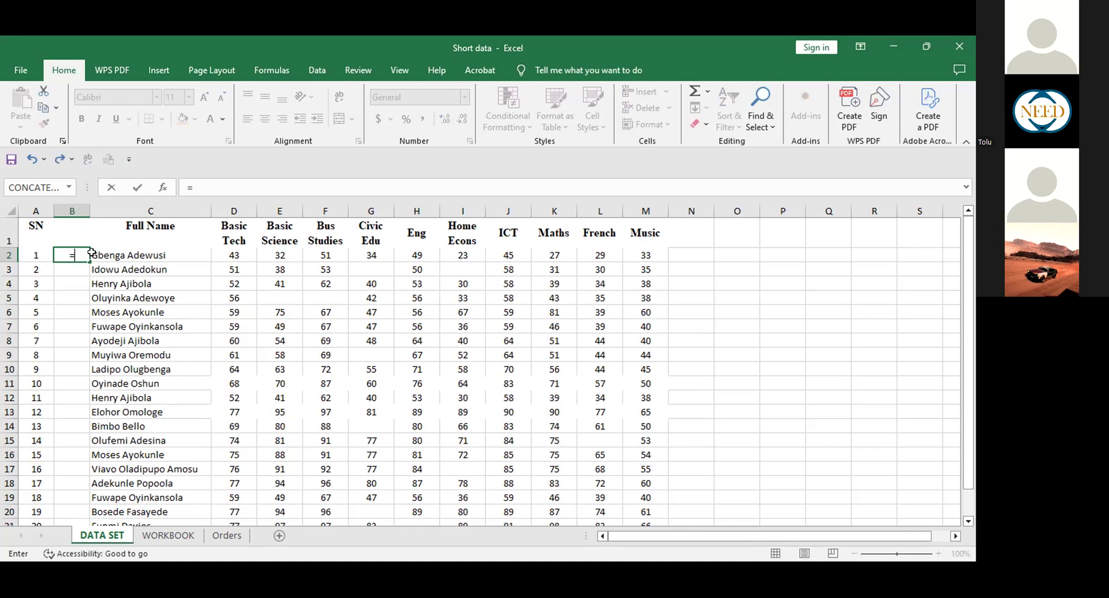
type("Countif")
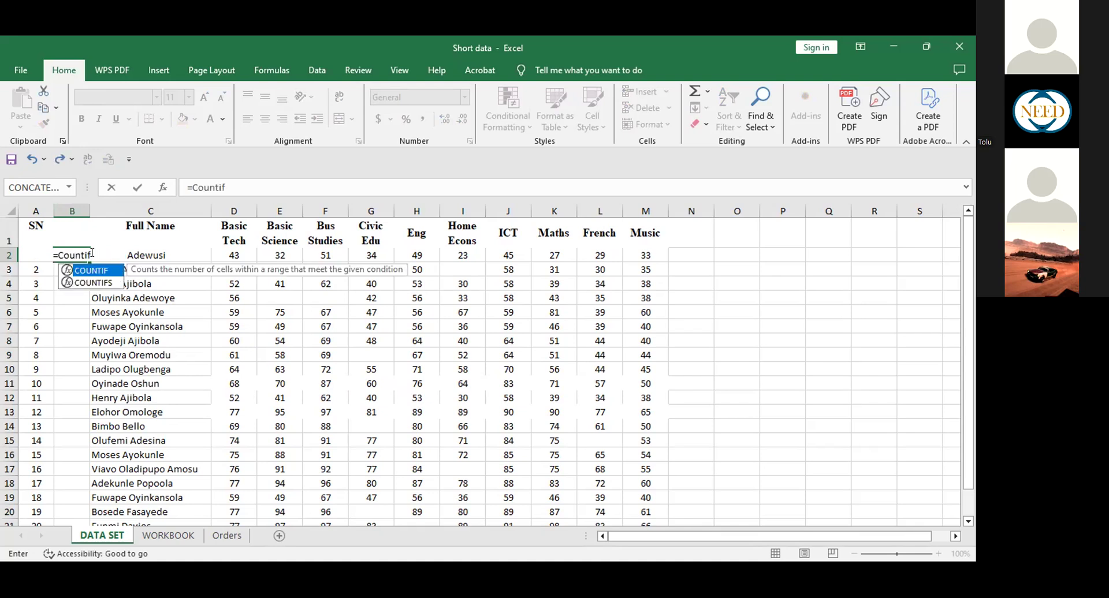
type("(")
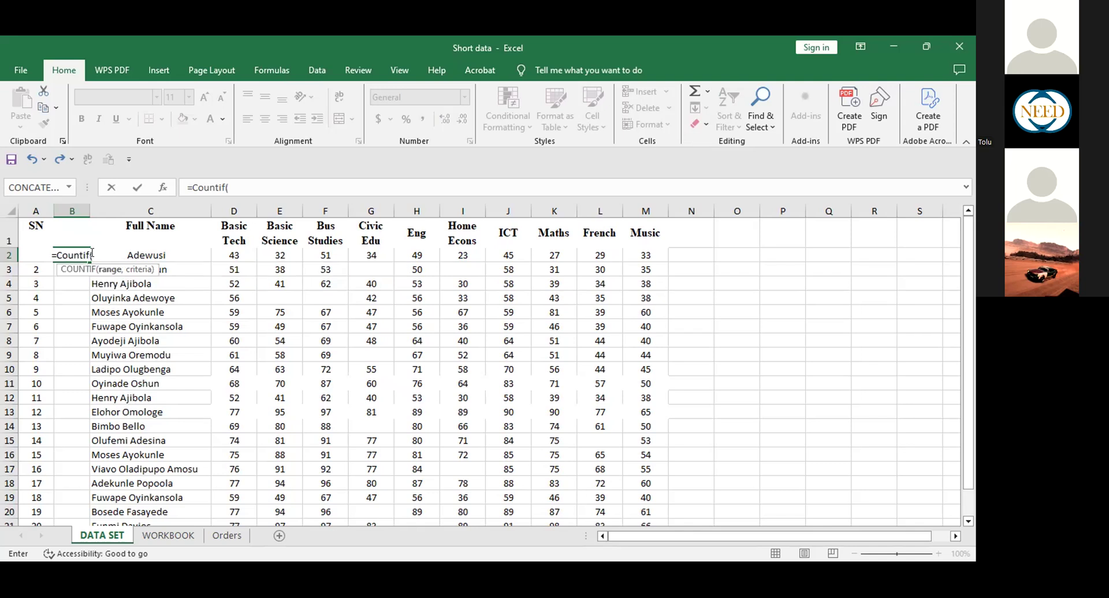
left_click(164, 253)
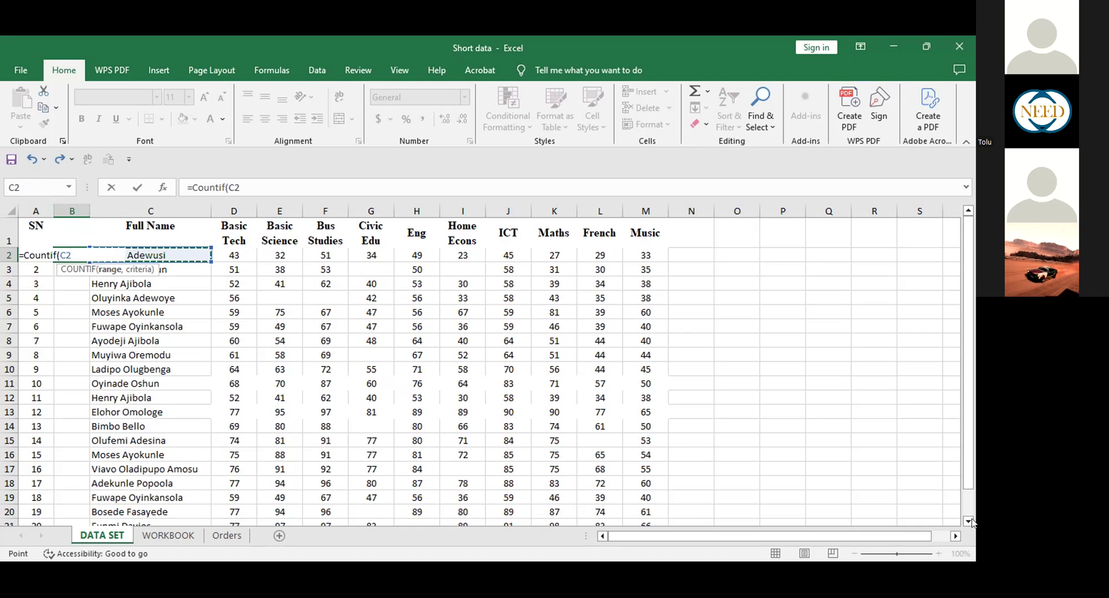
key("ctrl+shift+Down")
left_click_drag(970, 484, 973, 431)
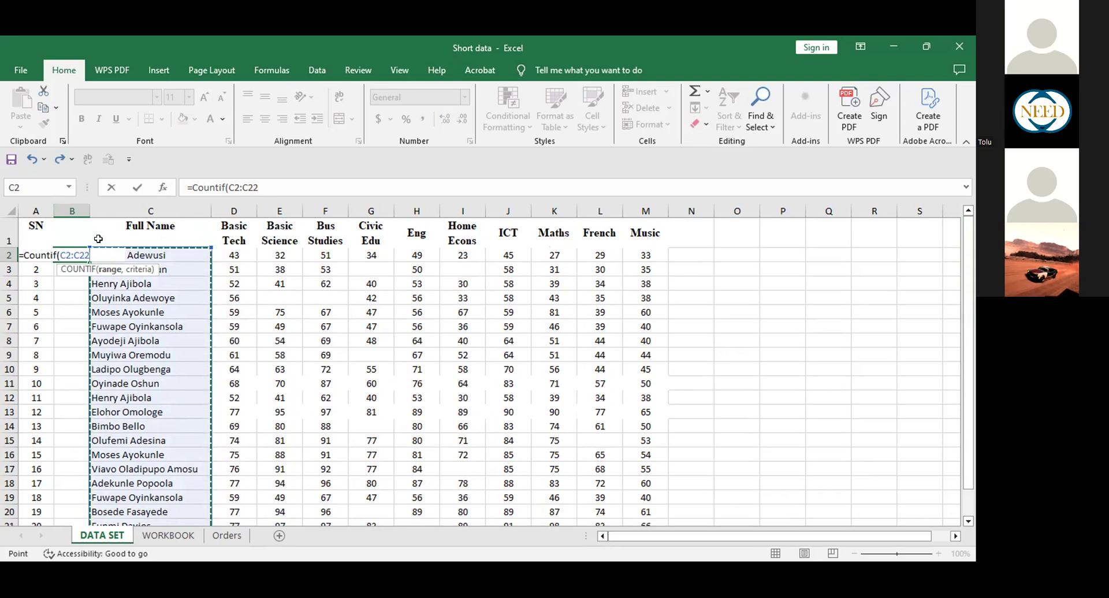
type(",")
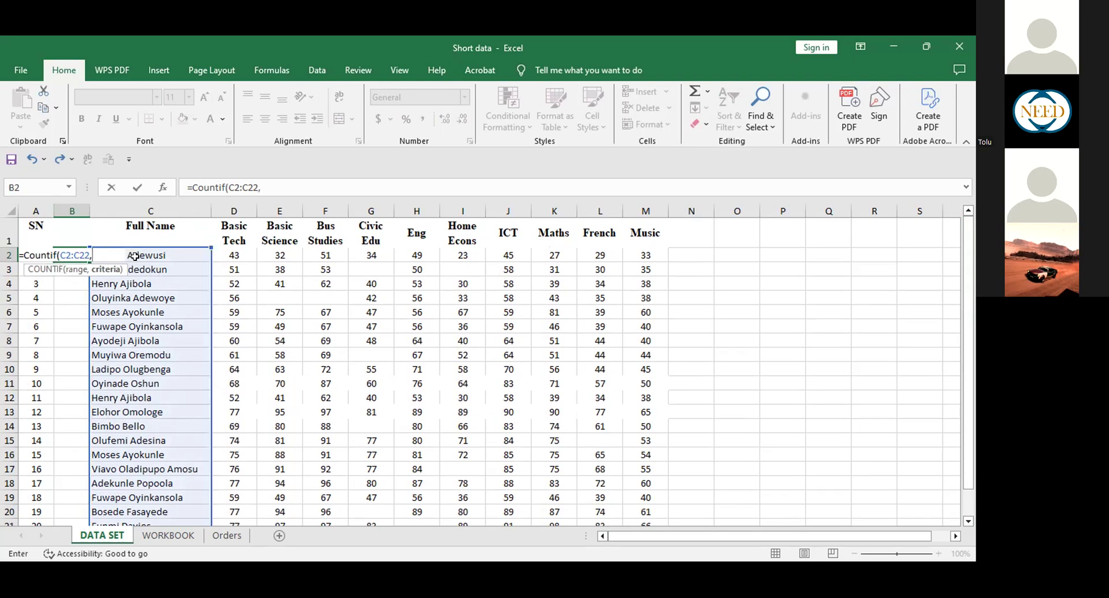
left_click(171, 253)
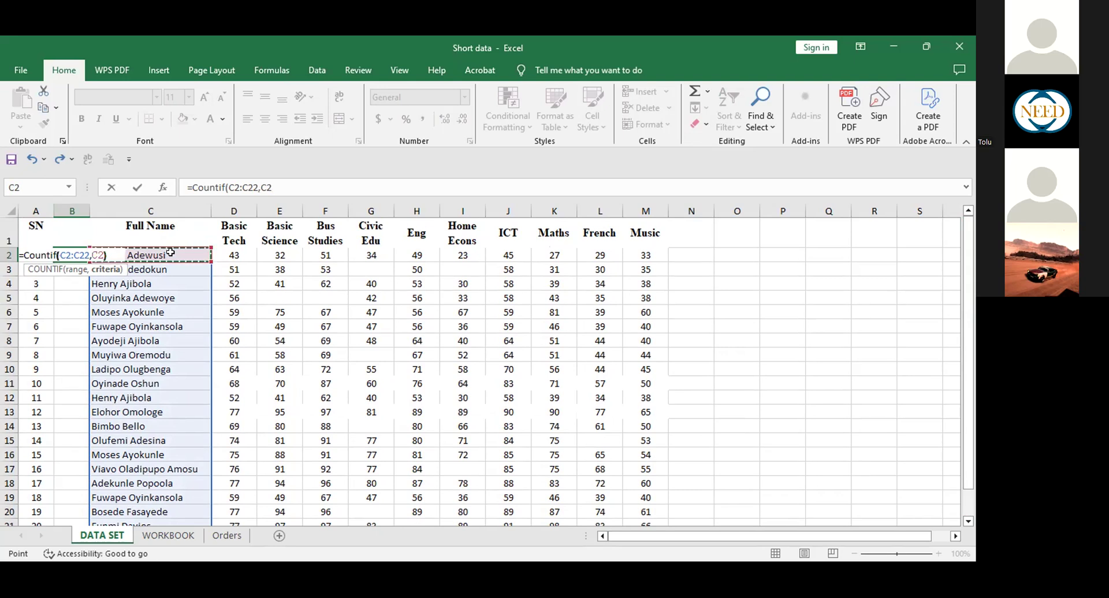
type(")")
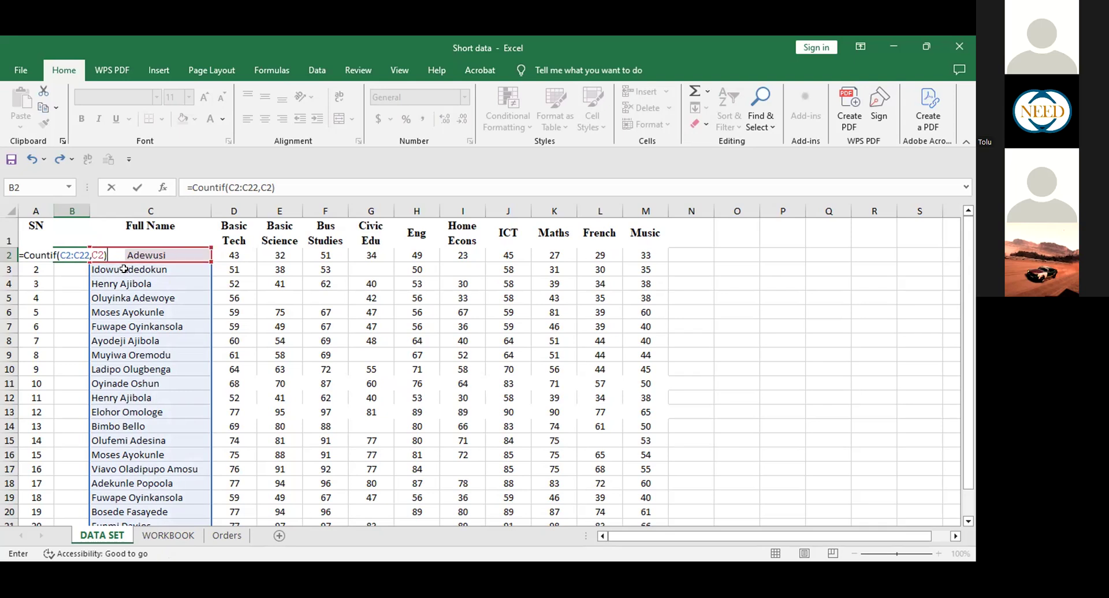
key("Return")
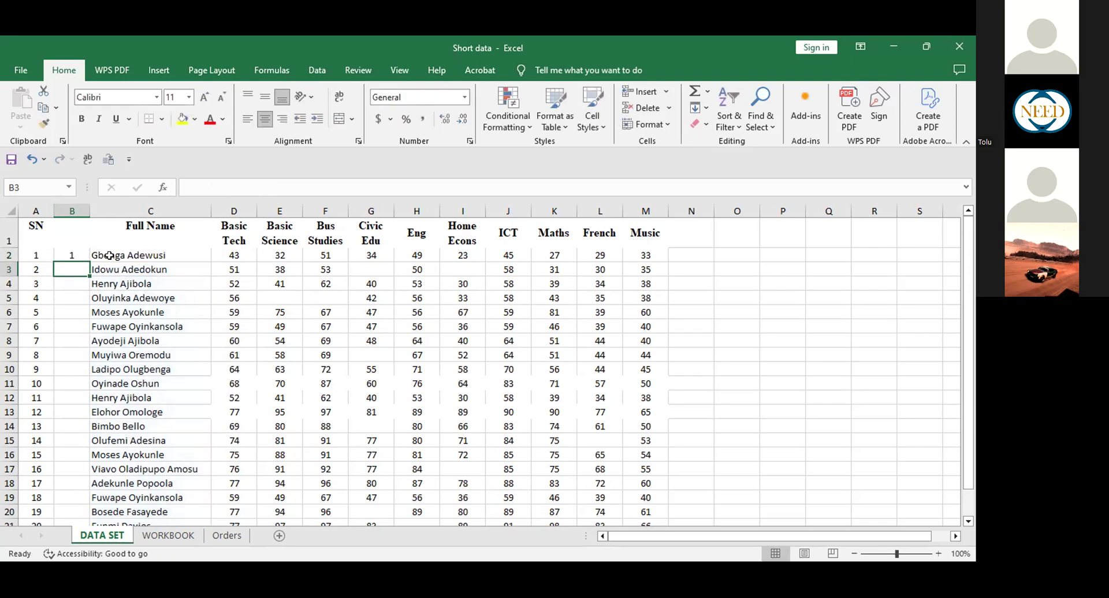
Copy B2's COUNTIF formula down column B to row 22.
key("Up")
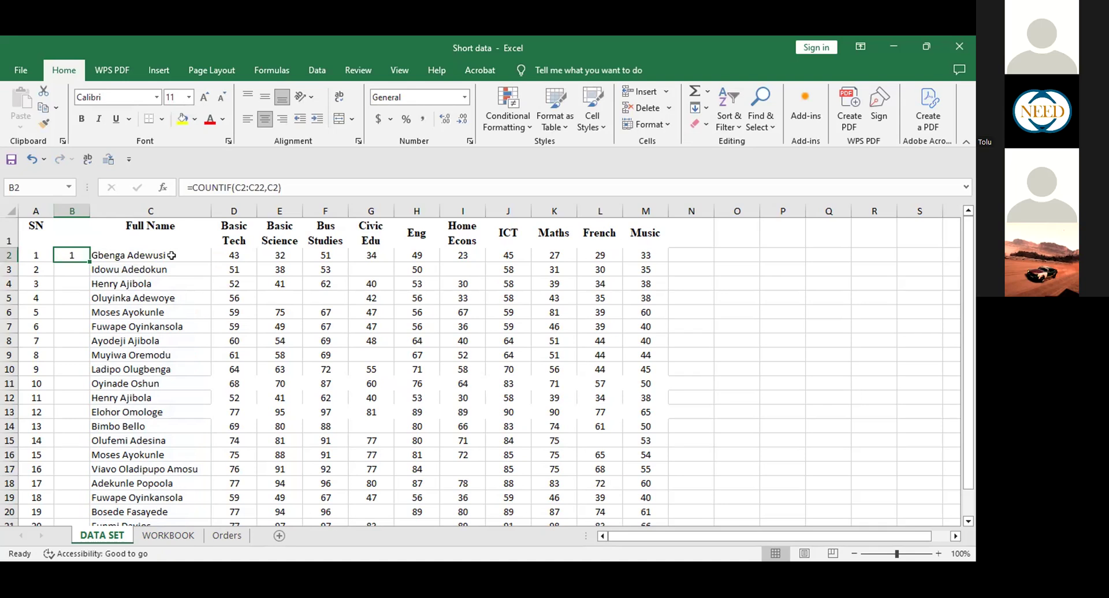
left_click_drag(172, 256, 160, 512)
left_click_drag(178, 279, 177, 281)
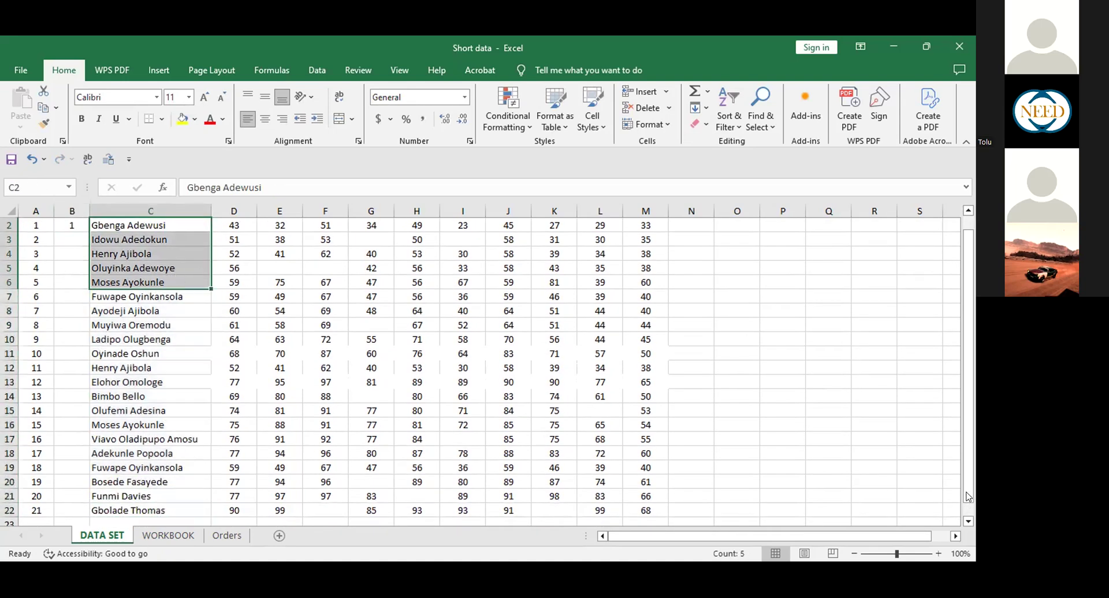
left_click_drag(974, 465, 973, 451)
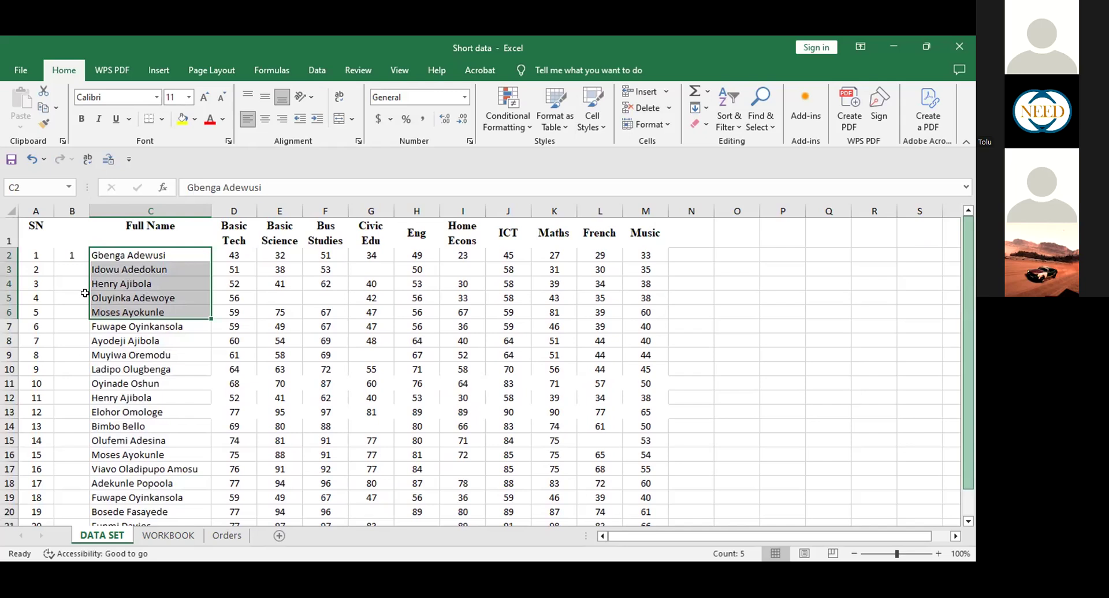
left_click(86, 259)
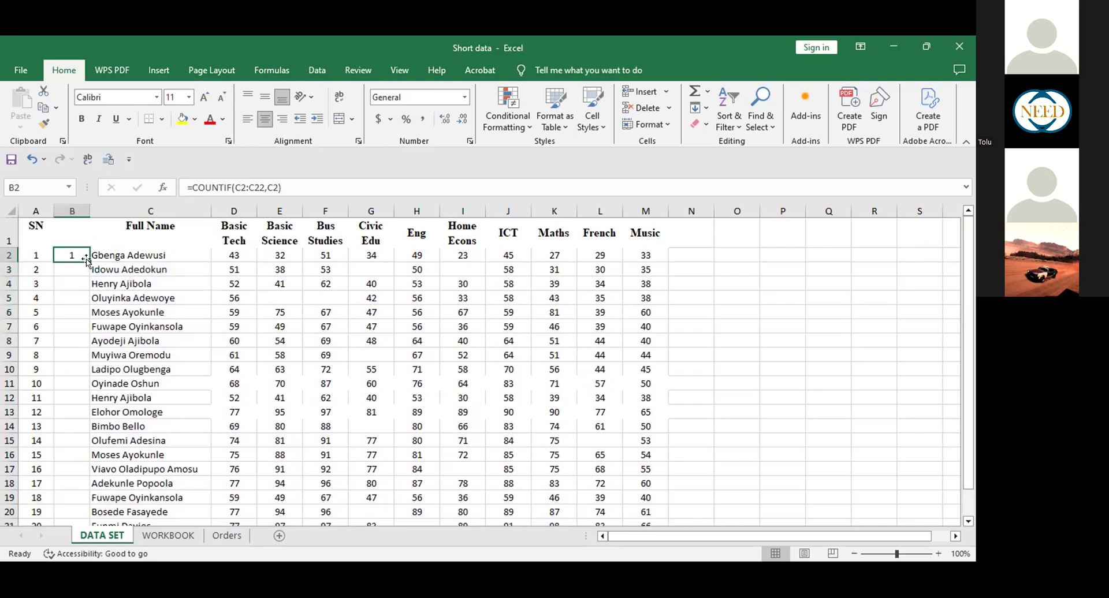
double_click(86, 260)
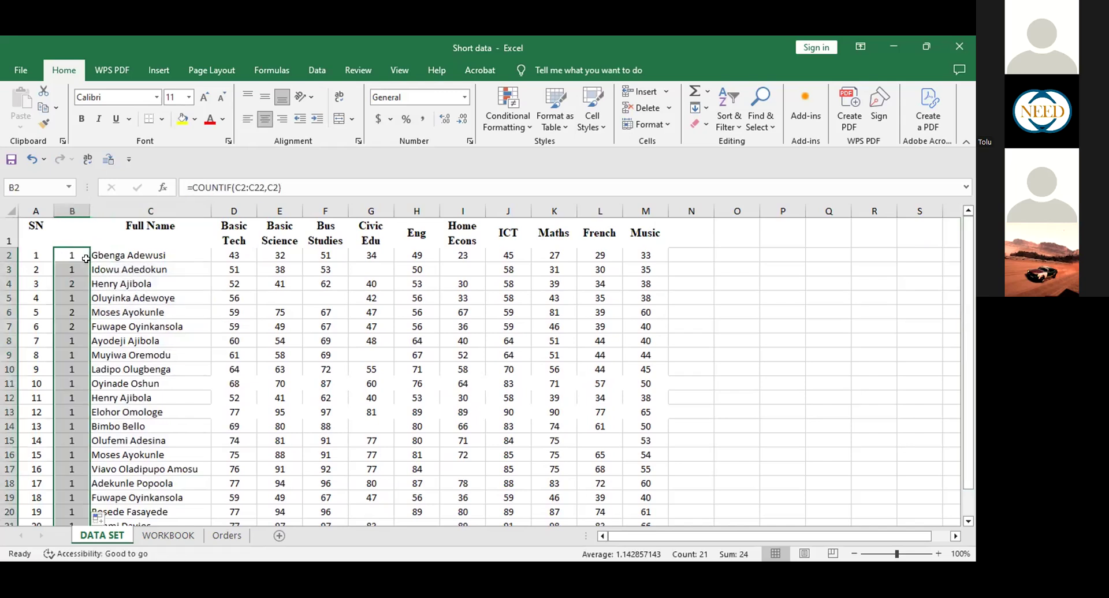
left_click(75, 284)
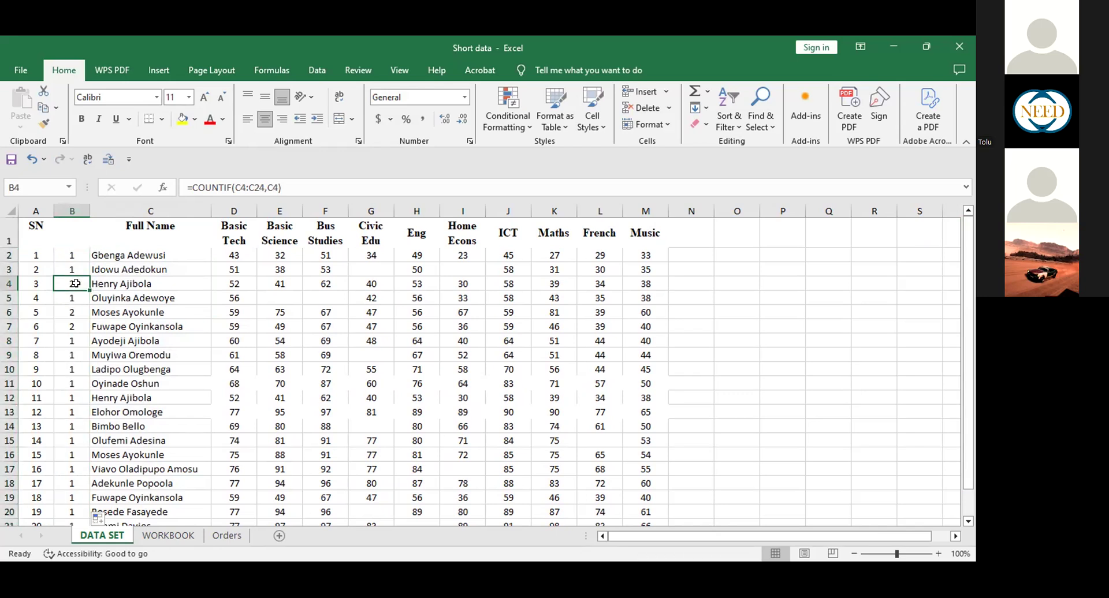
key("Down")
key("Down")
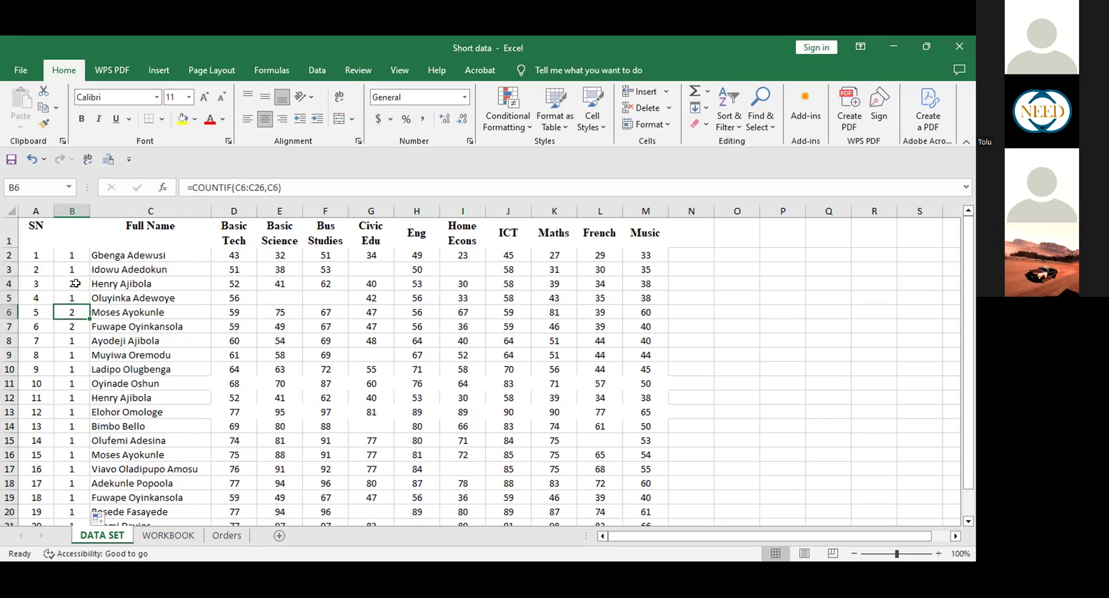
key("Down")
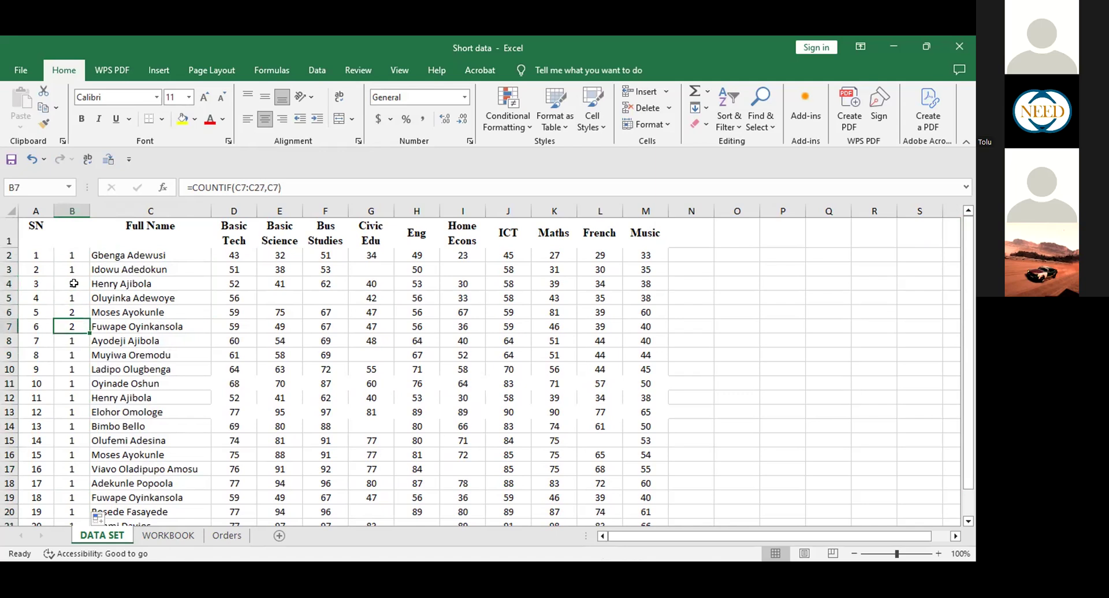
key("Up")
key("Up")
key("Up")
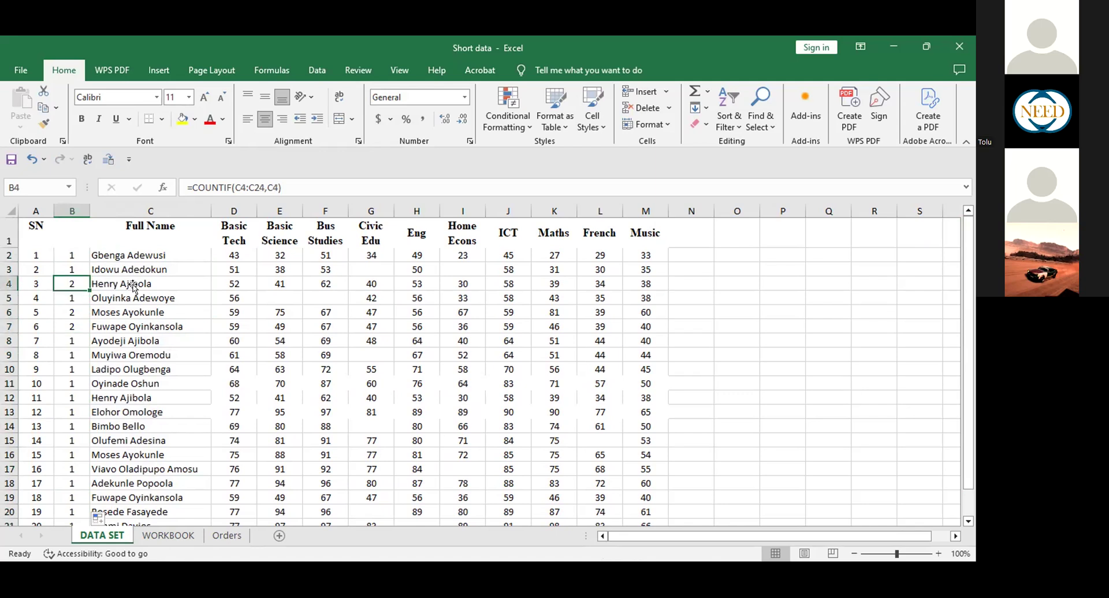
left_click(168, 286)
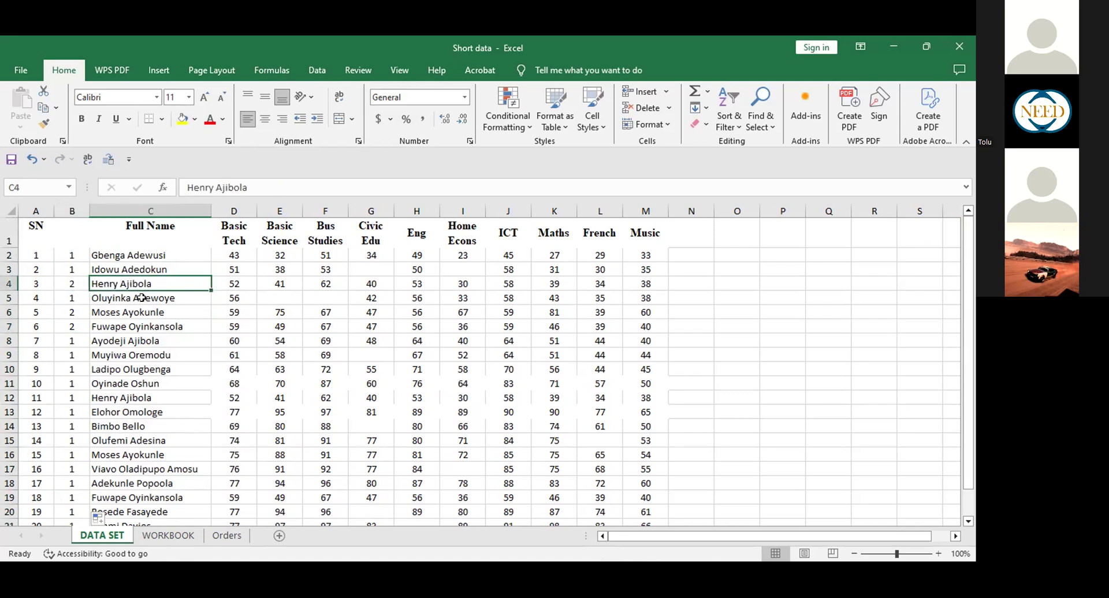
left_click(136, 397)
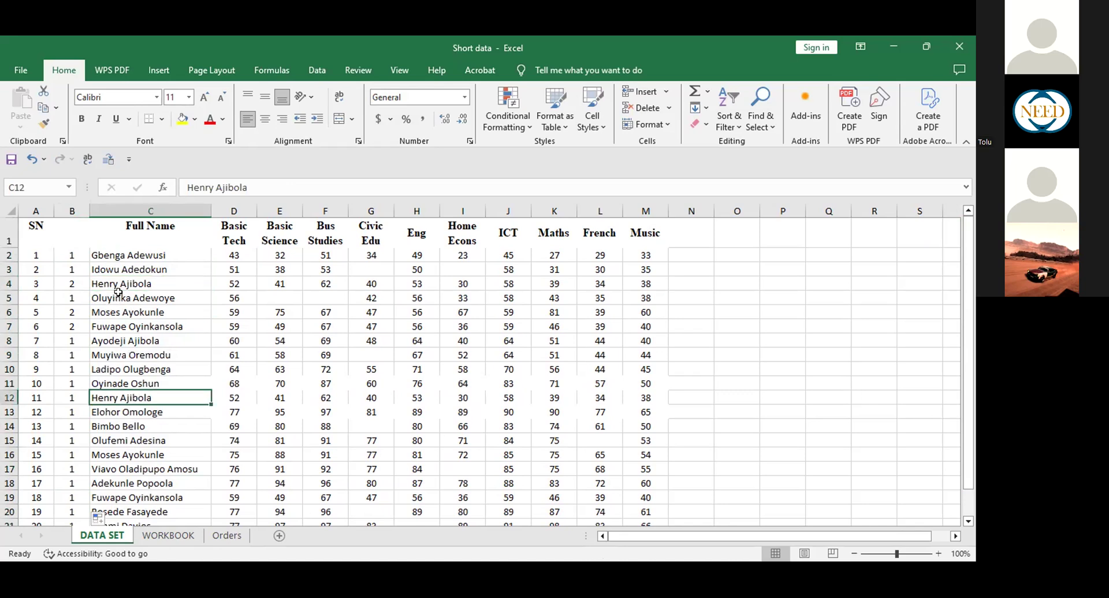
left_click(130, 313)
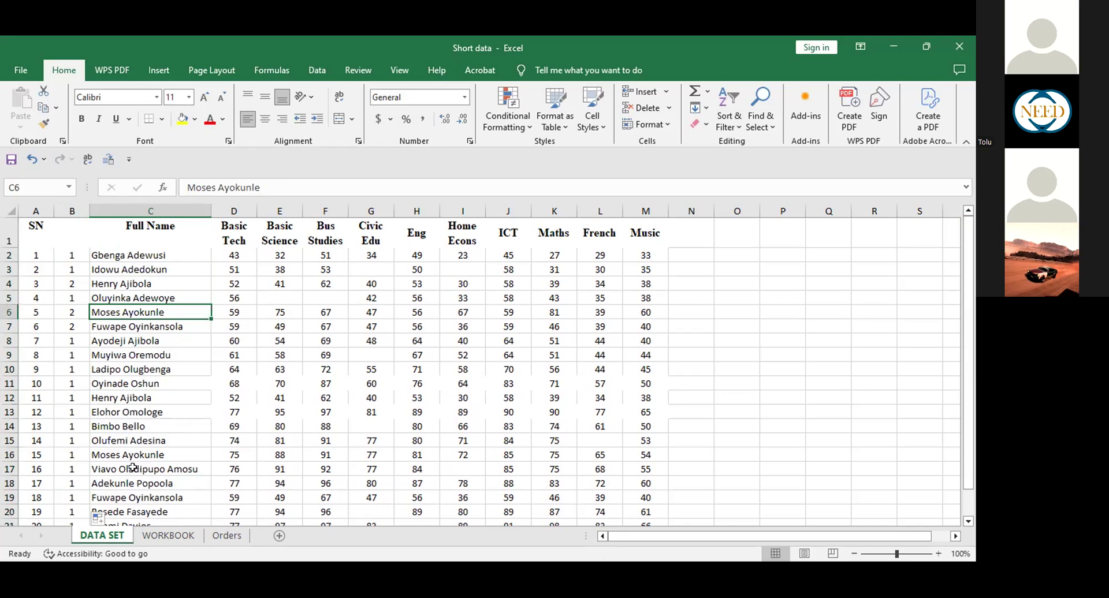
left_click(123, 455)
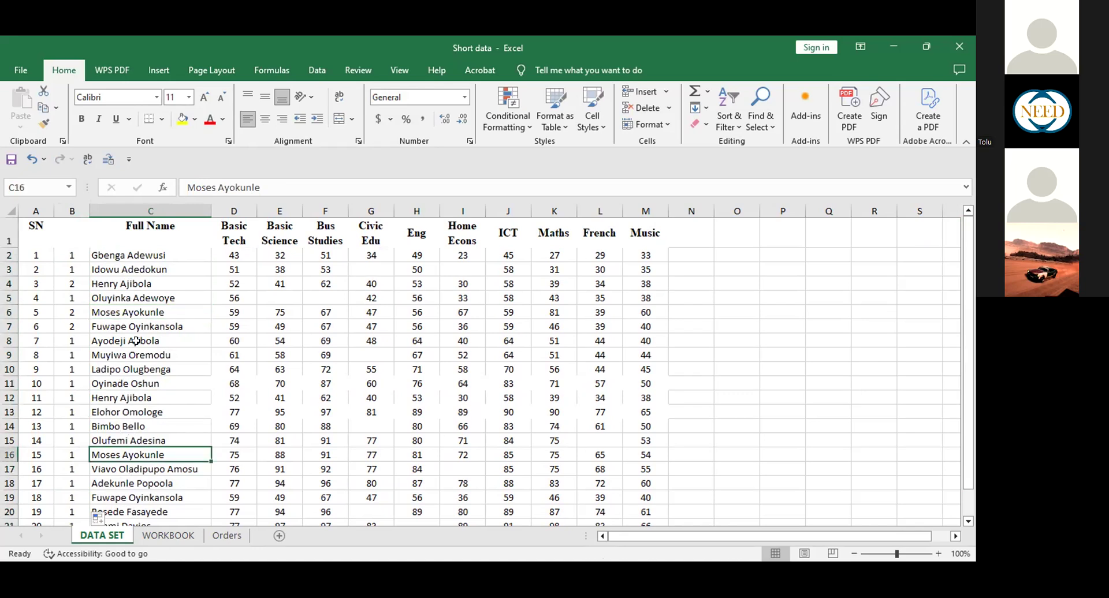
left_click(140, 327)
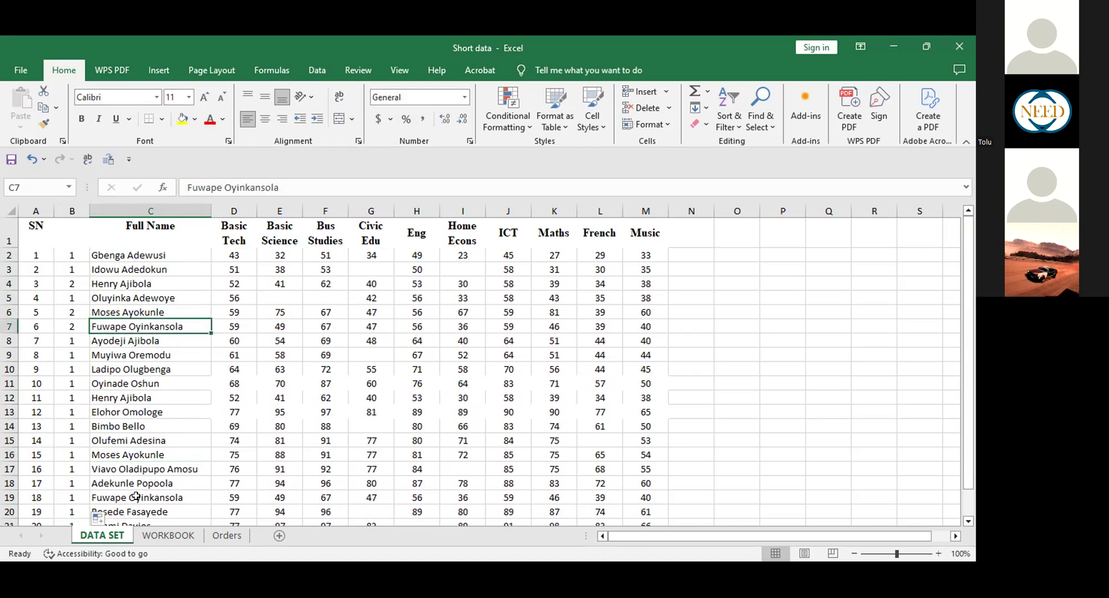
left_click(135, 497)
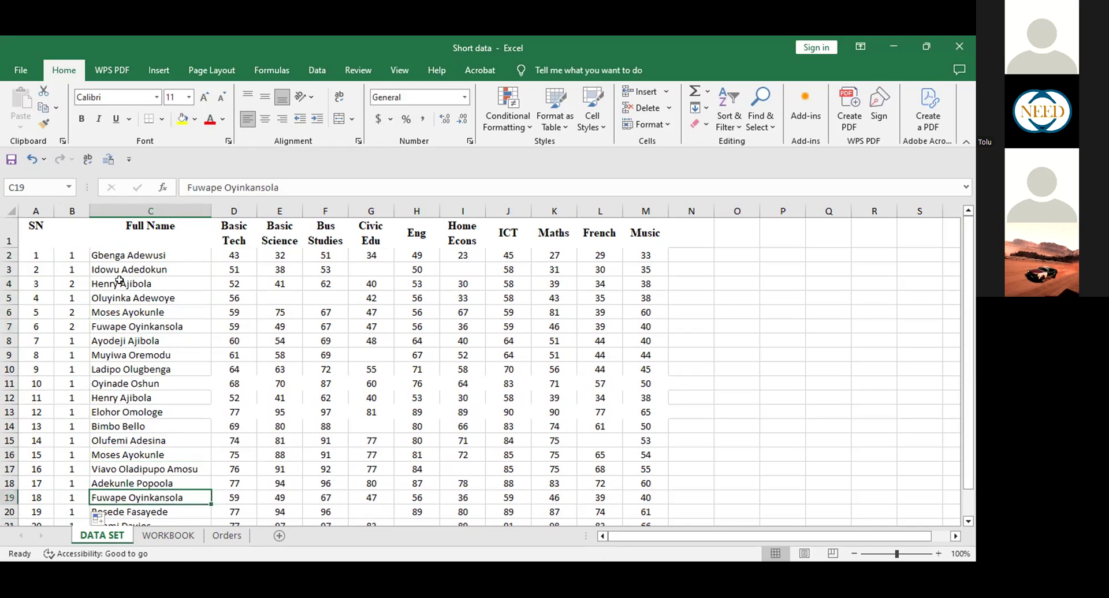
left_click(99, 283)
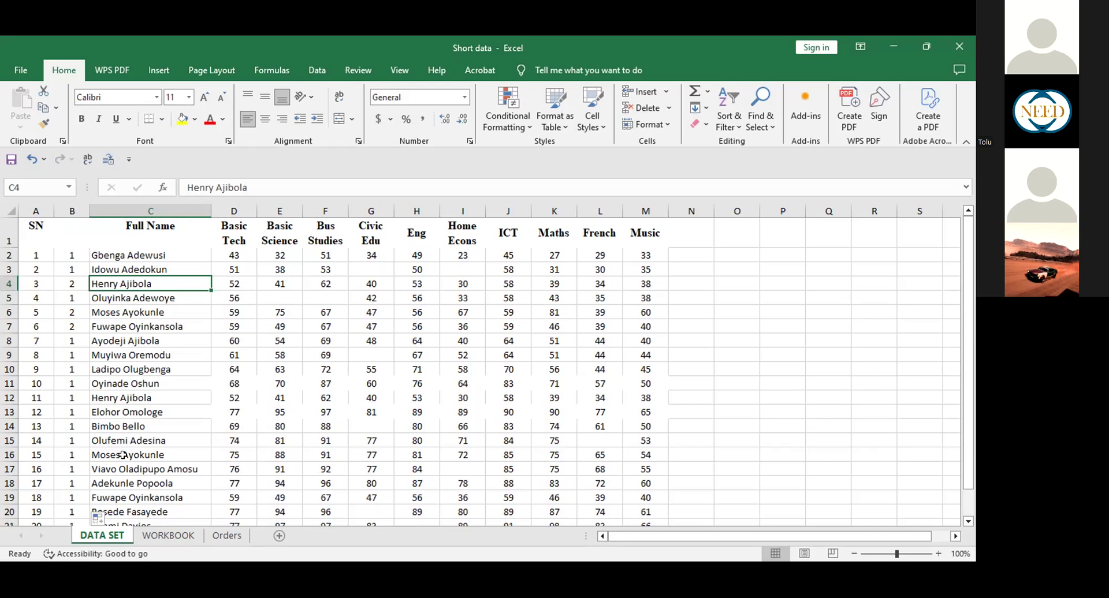
left_click(108, 395)
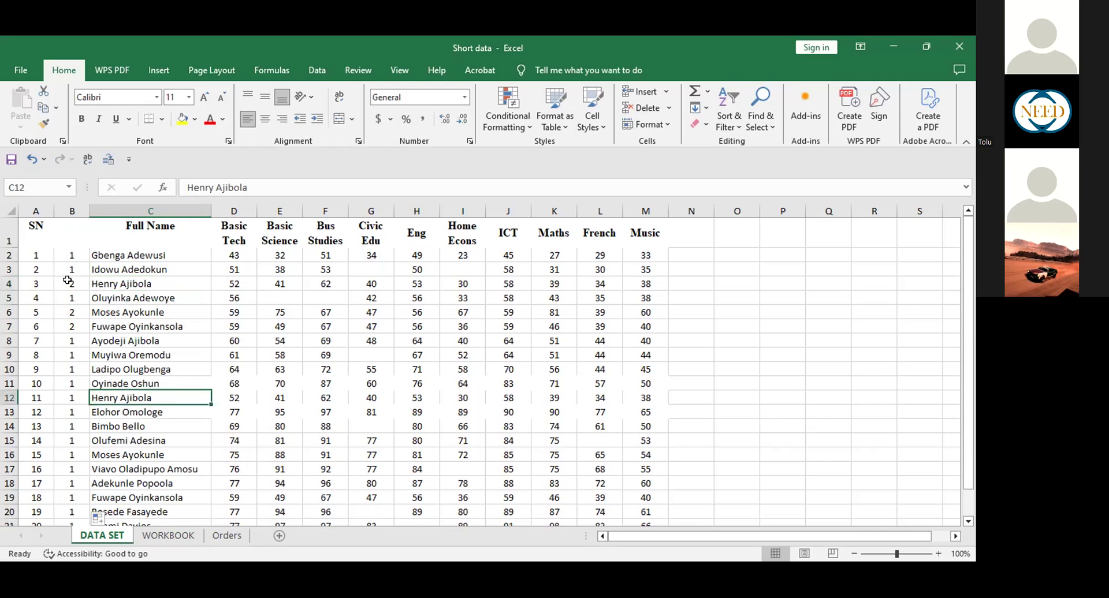
left_click(113, 281)
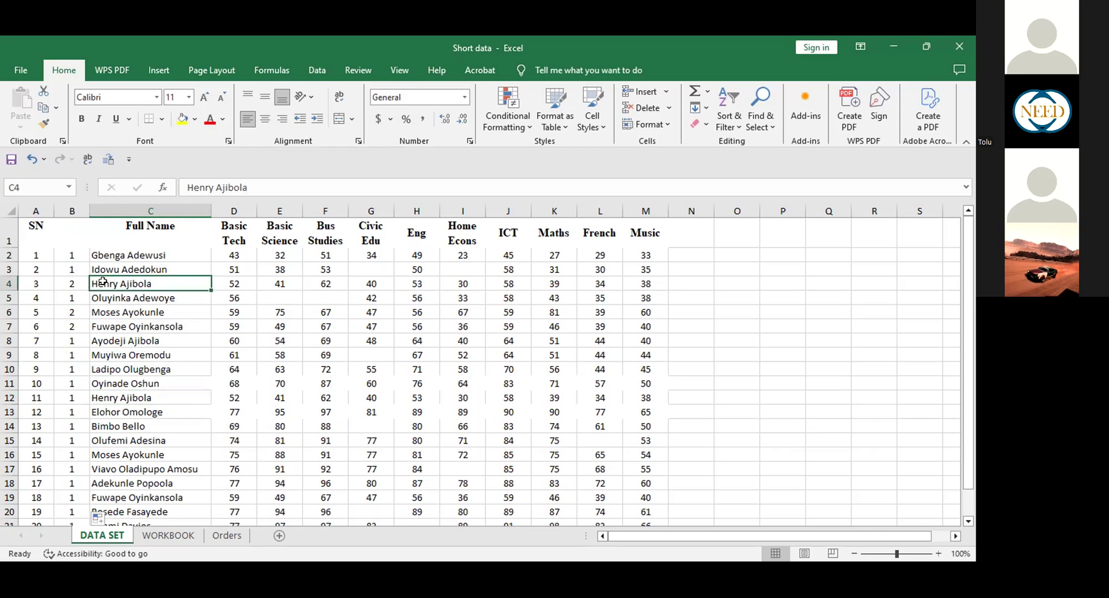
left_click(67, 280)
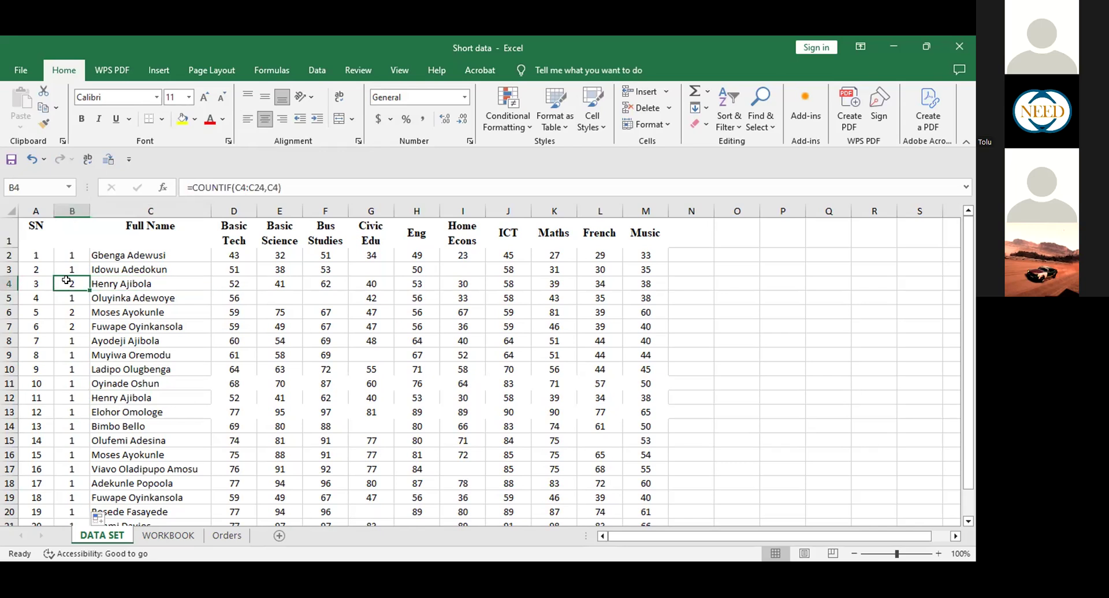
left_click(68, 395)
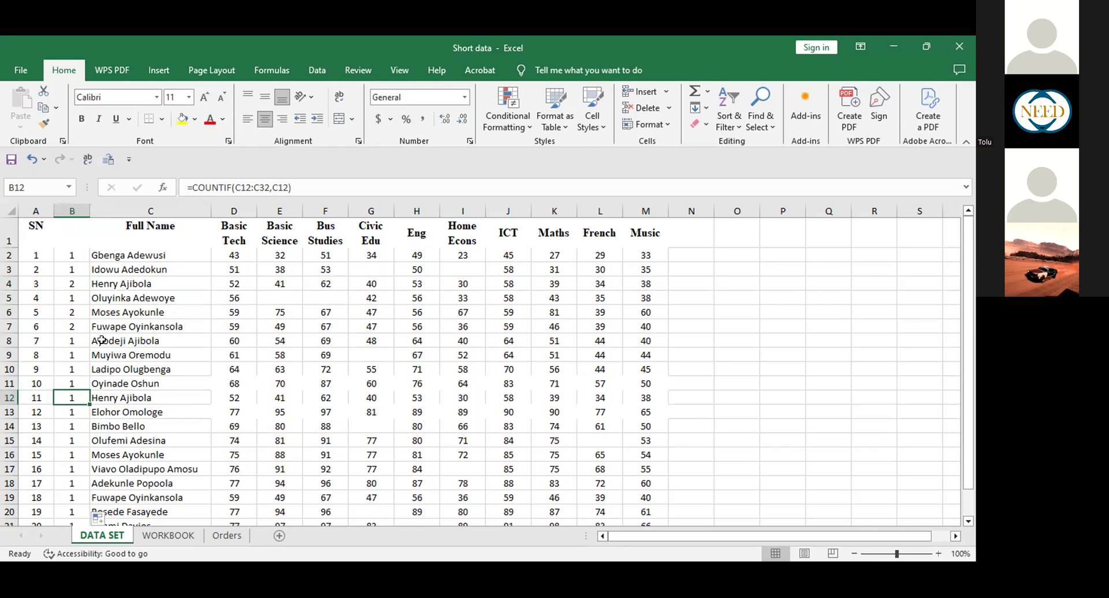
left_click(72, 255)
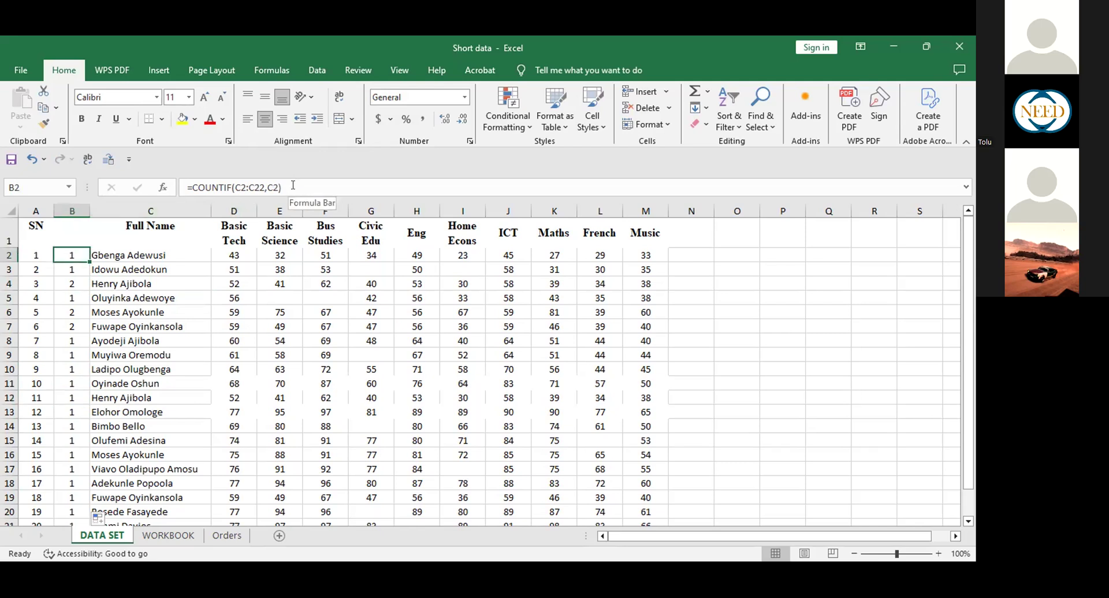
Review the COUNTIF formula in B2, then leave cell editing.
left_click_drag(293, 186, 205, 189)
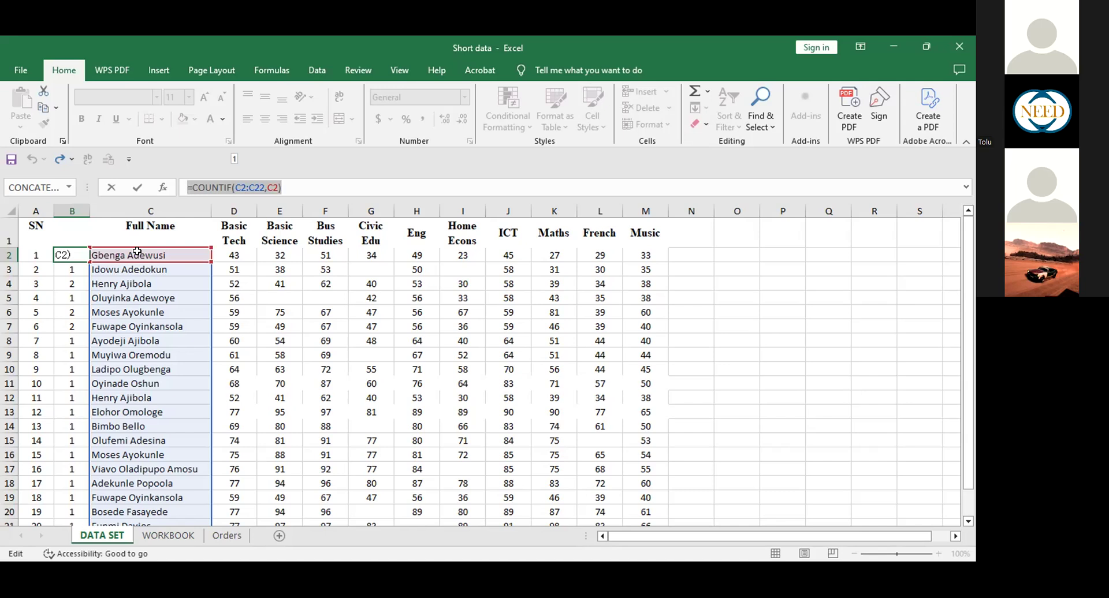
left_click(360, 184)
double_click(126, 296)
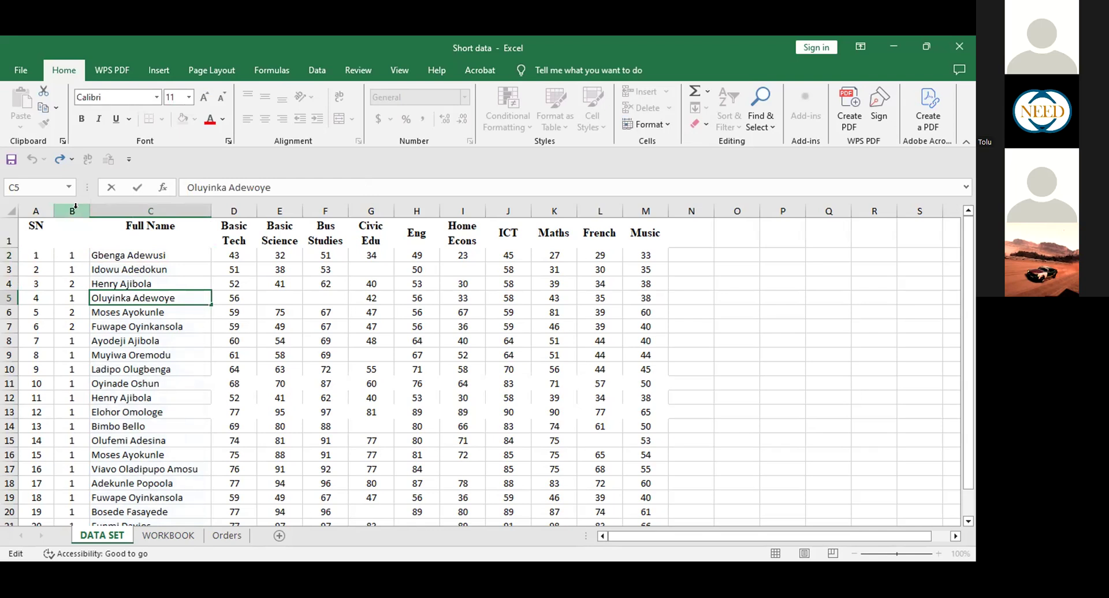
left_click(205, 279)
left_click(228, 280)
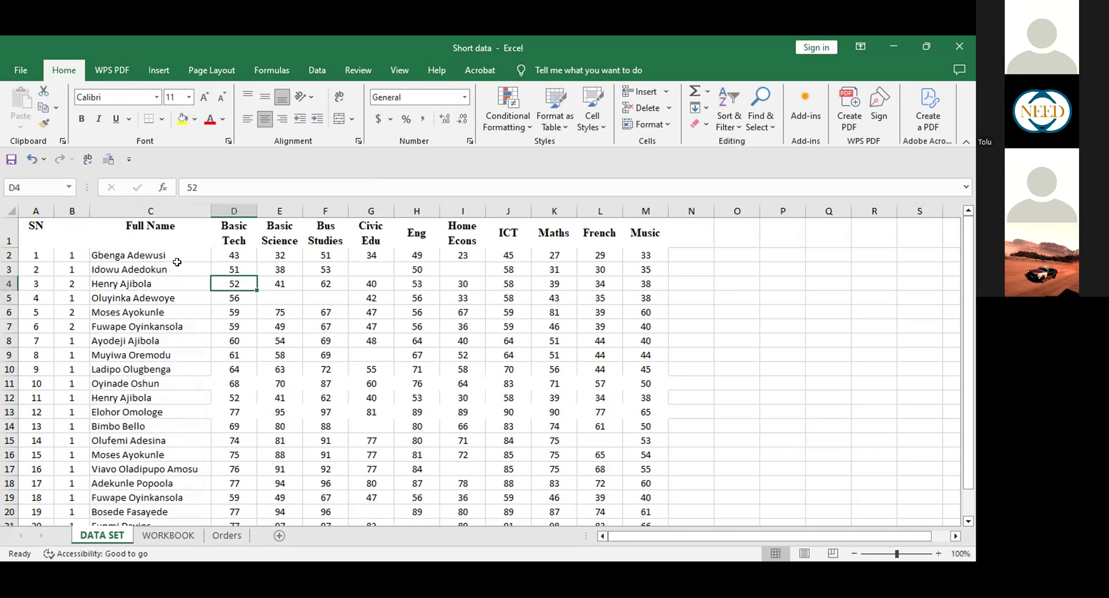
Delete the helper count column B.
left_click(72, 209)
right_click(77, 213)
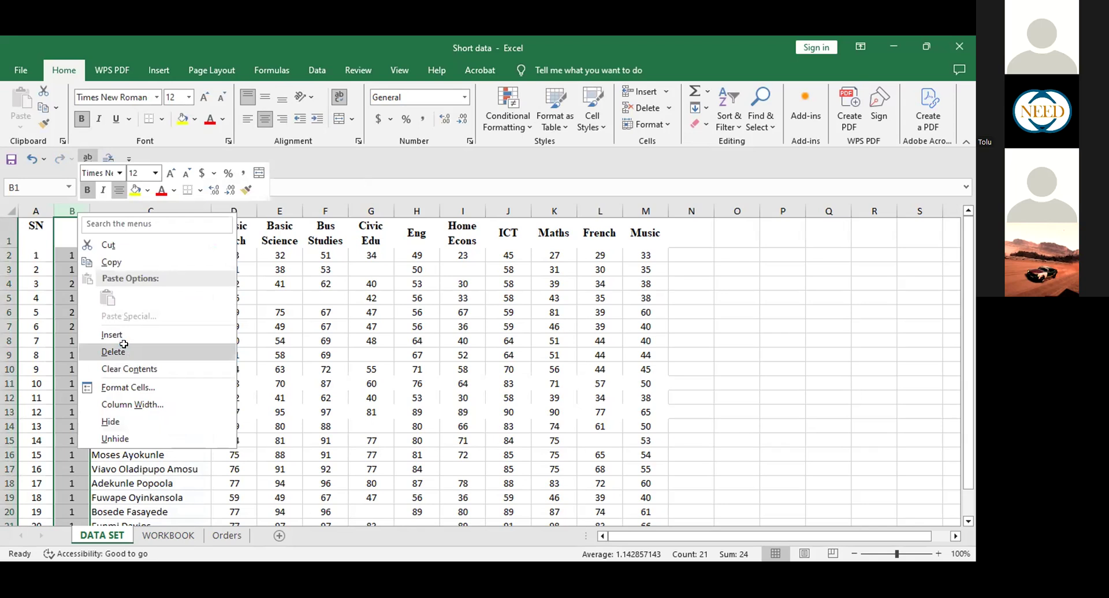
left_click(126, 350)
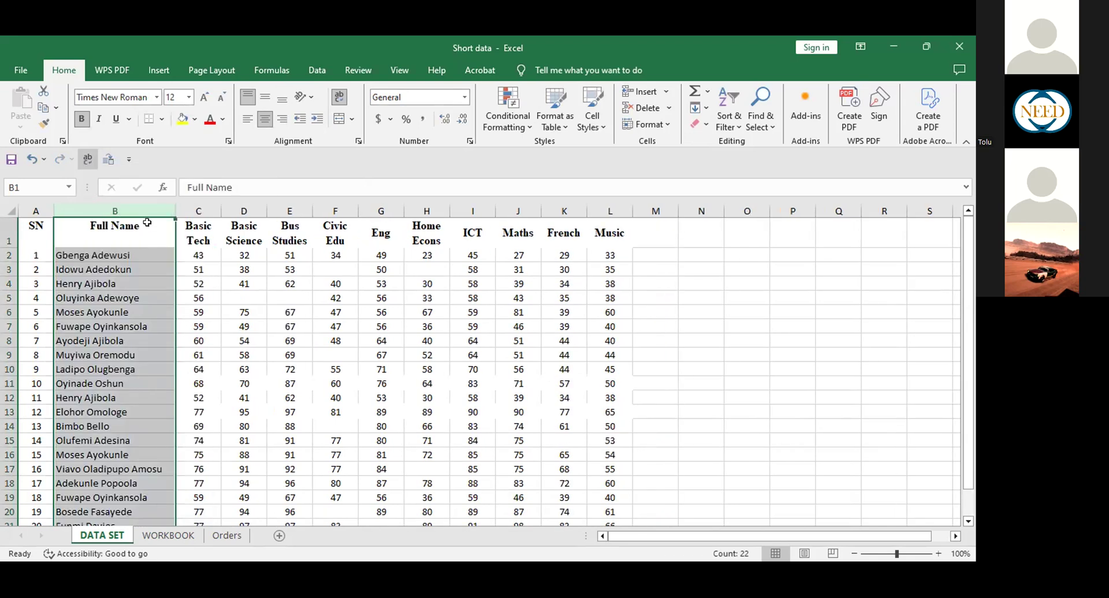
Apply a Duplicate Values rule to the Full Name column using Green Fill with Dark Green Text.
left_click(360, 354)
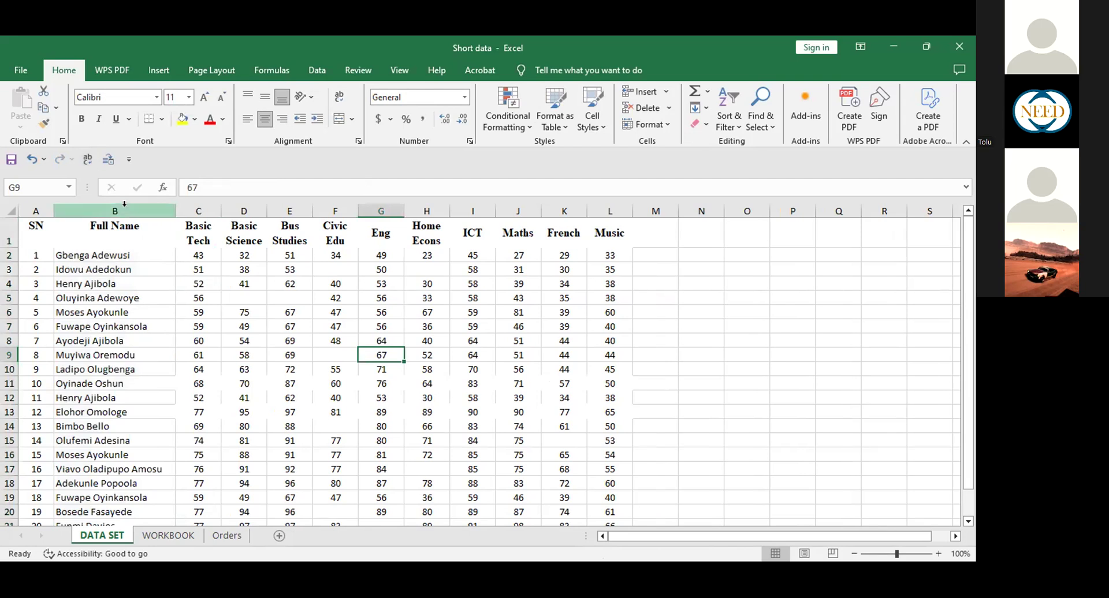
left_click(124, 211)
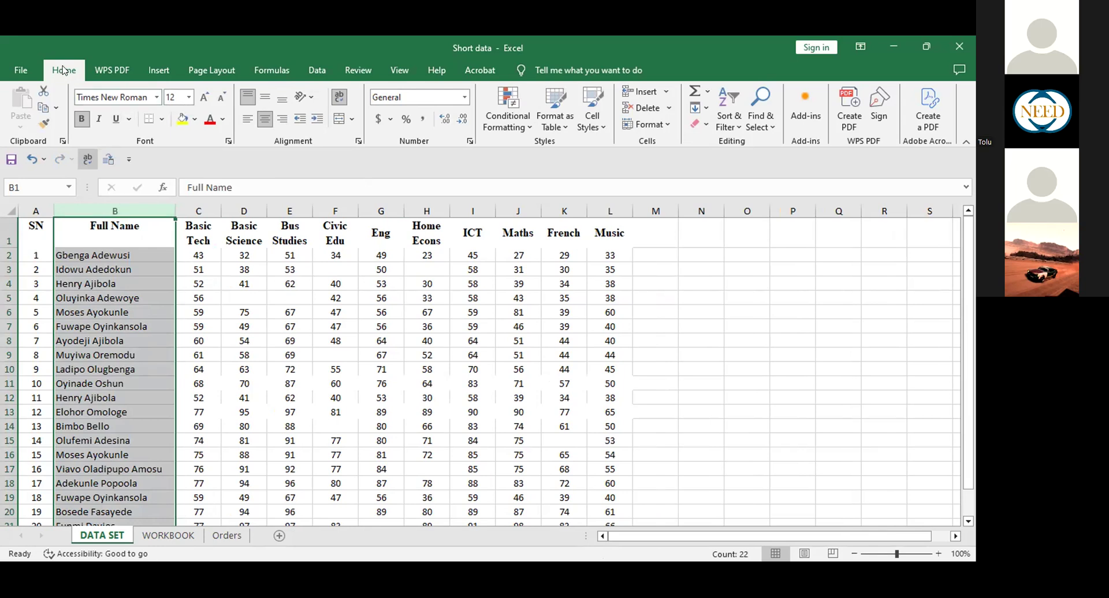
left_click(120, 70)
left_click(66, 71)
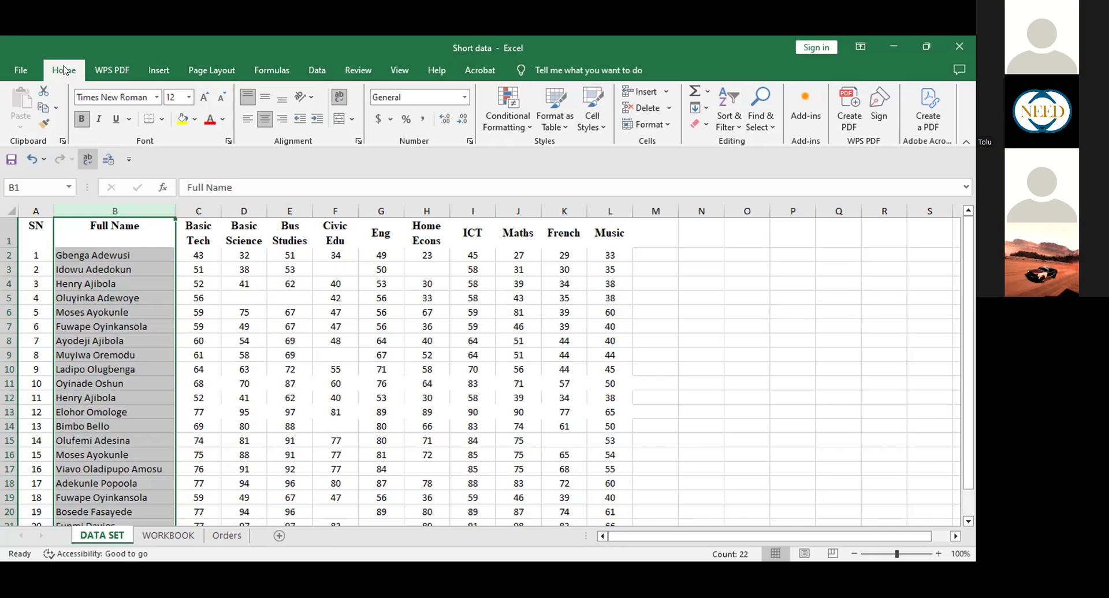
left_click(520, 123)
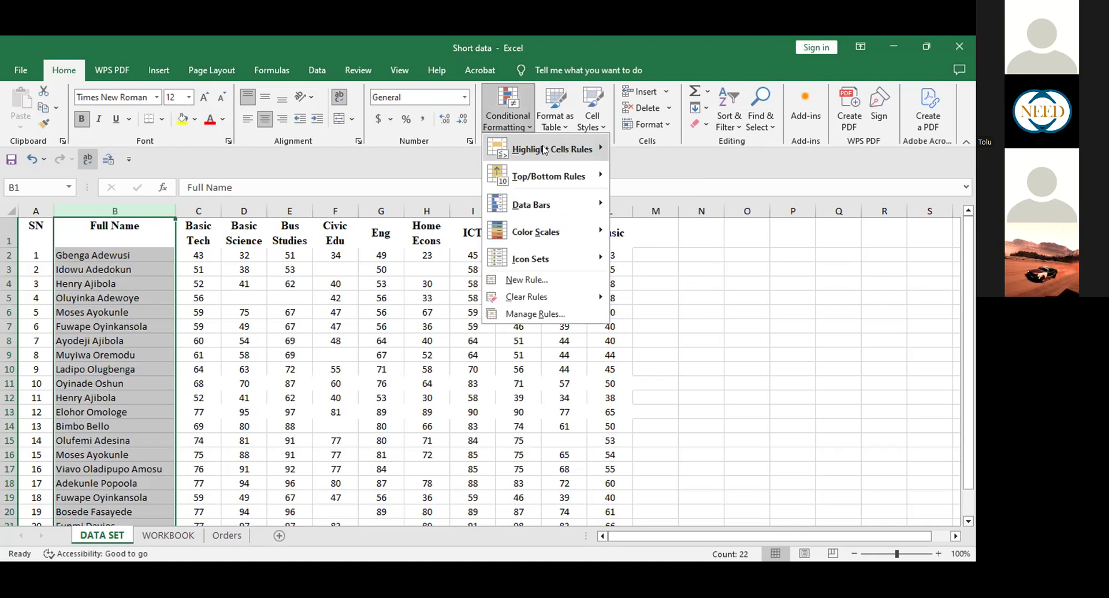
mouse_move(552, 150)
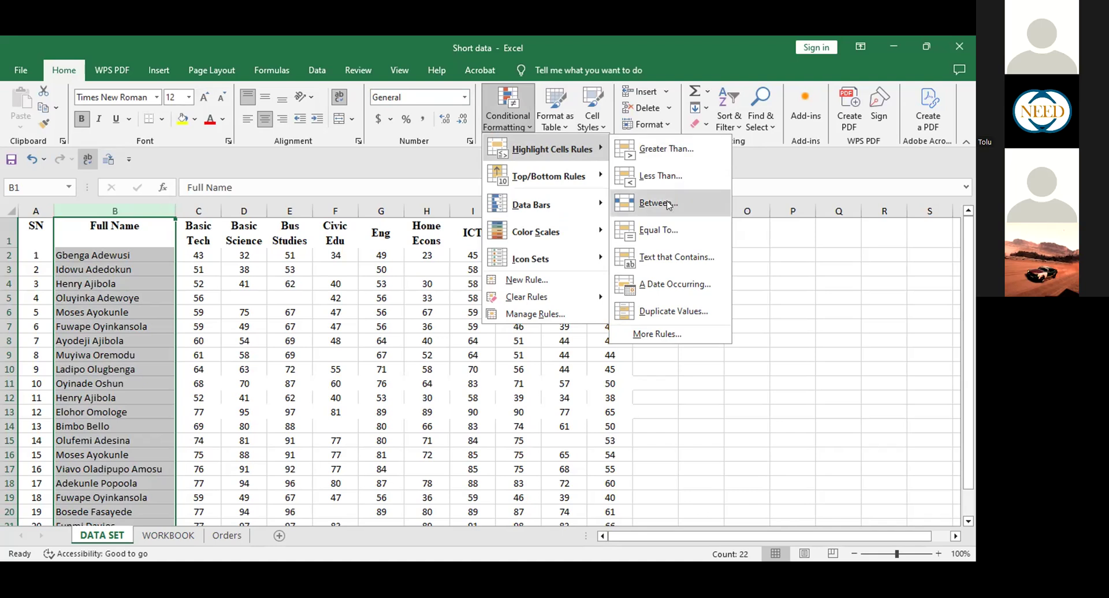
left_click(673, 311)
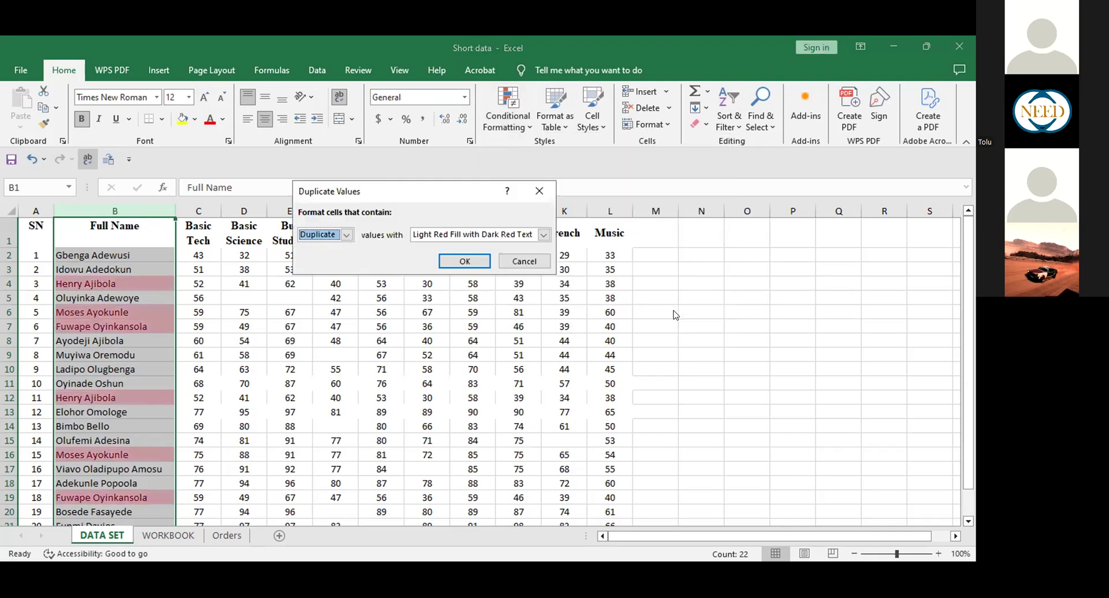
left_click(543, 235)
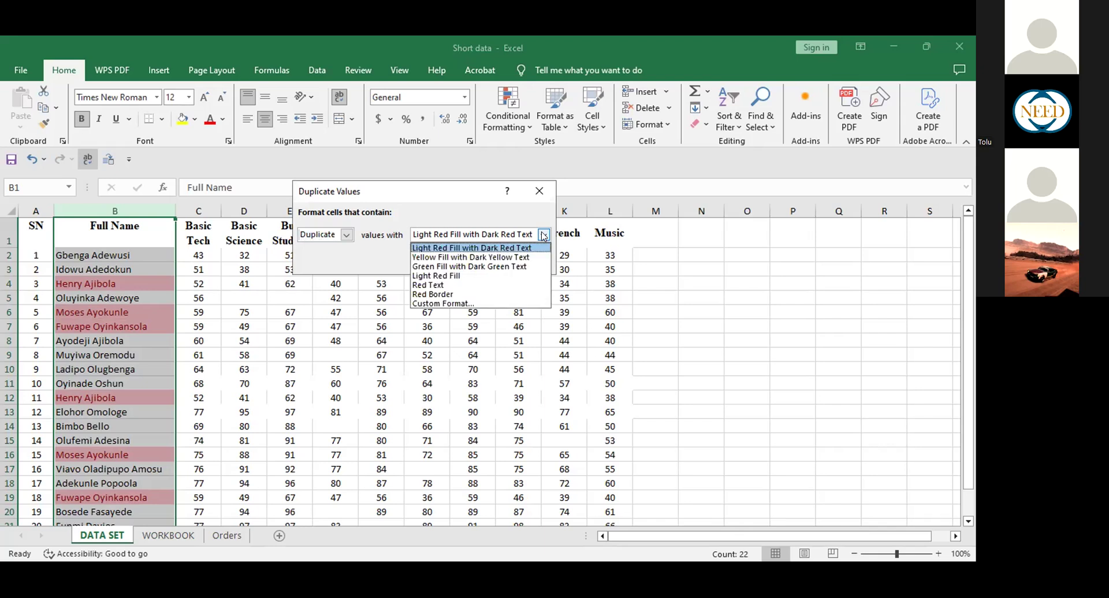
left_click(470, 266)
left_click(464, 260)
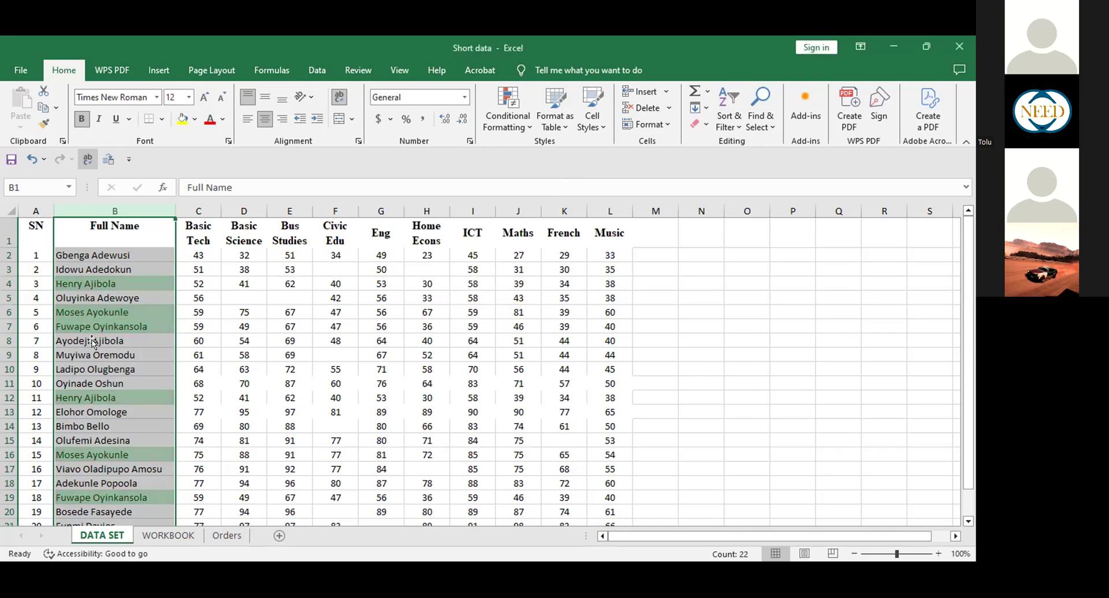
left_click(94, 341)
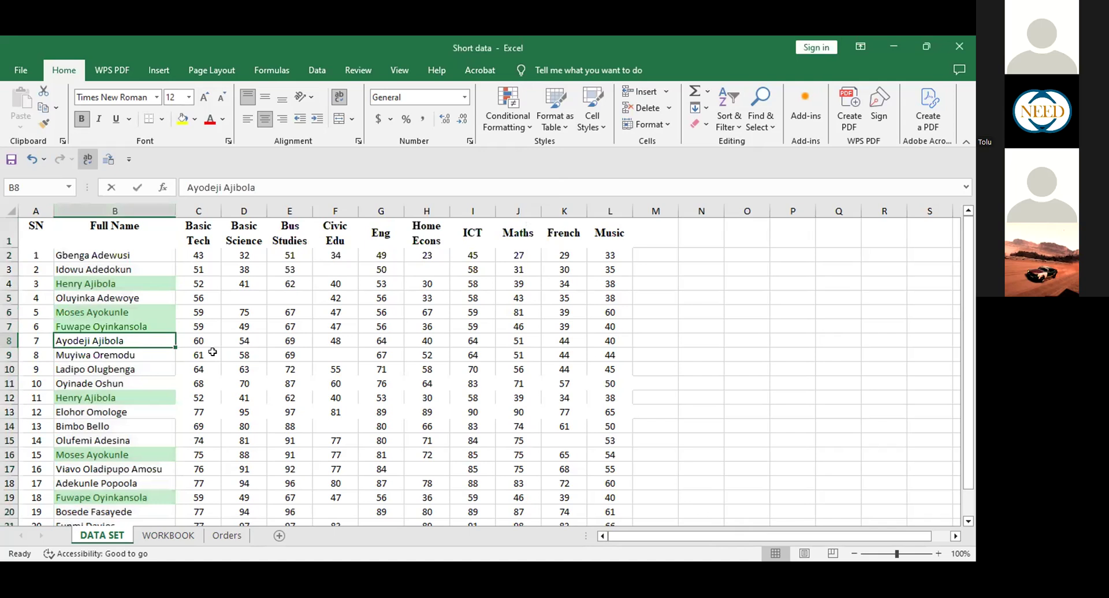
left_click(229, 353)
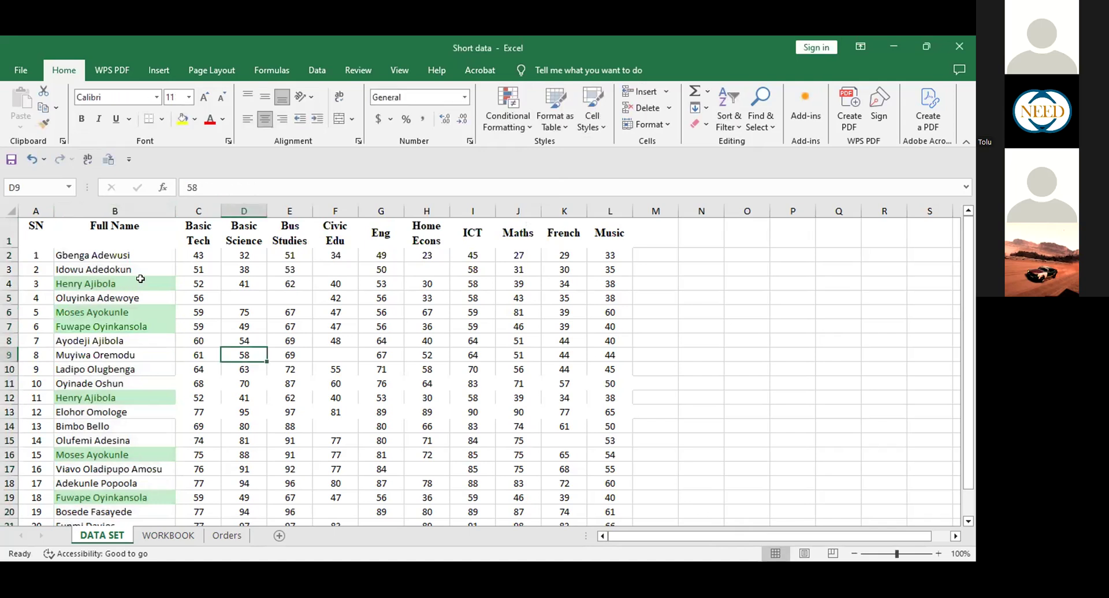
left_click(139, 283)
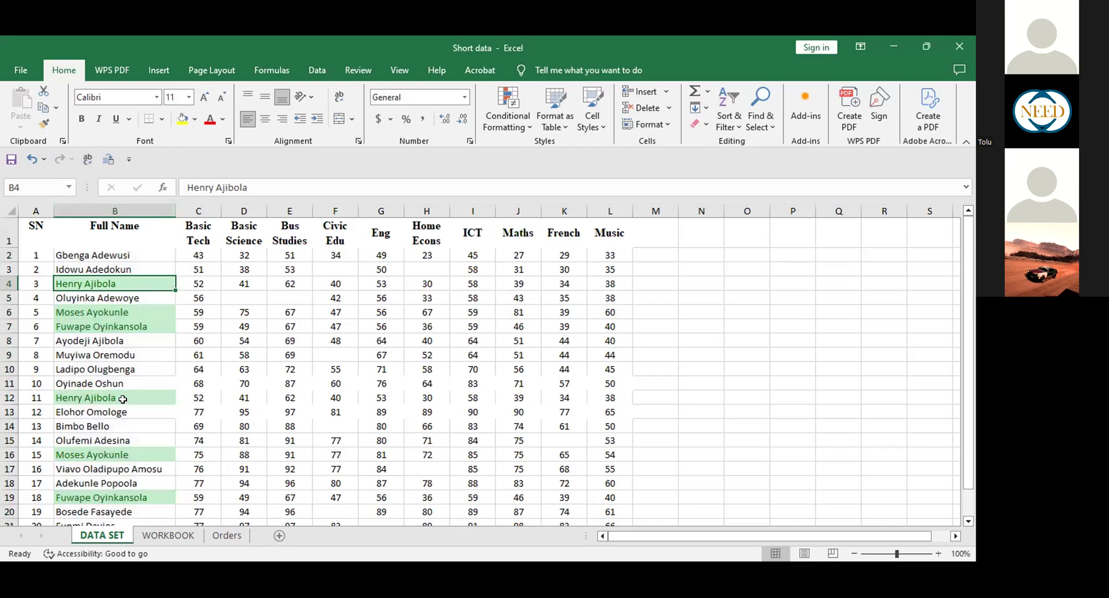
left_click(122, 399)
left_click(115, 310)
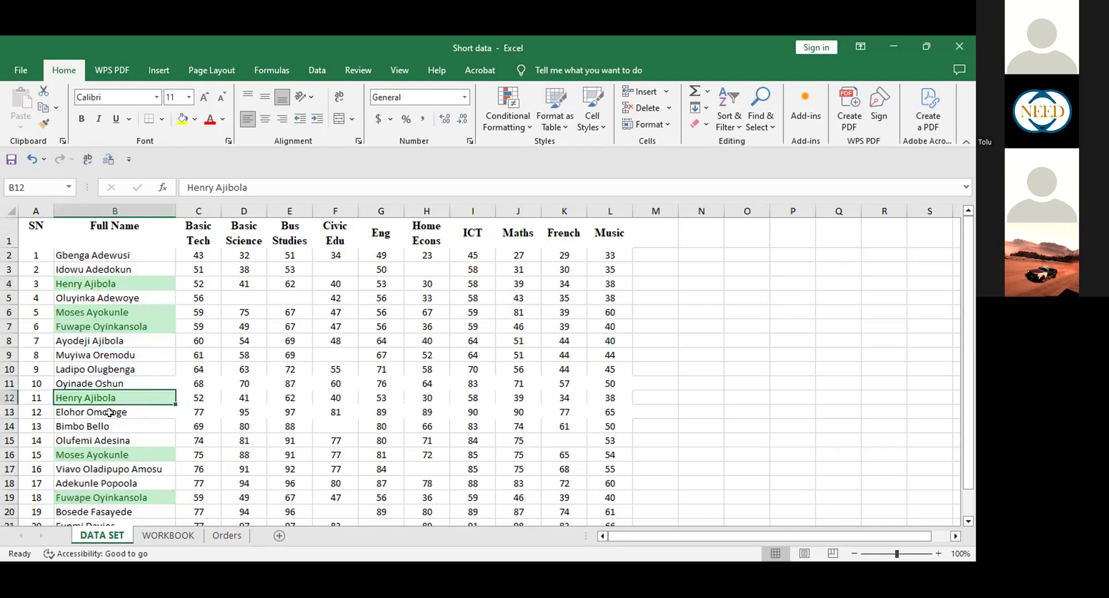
left_click(111, 498)
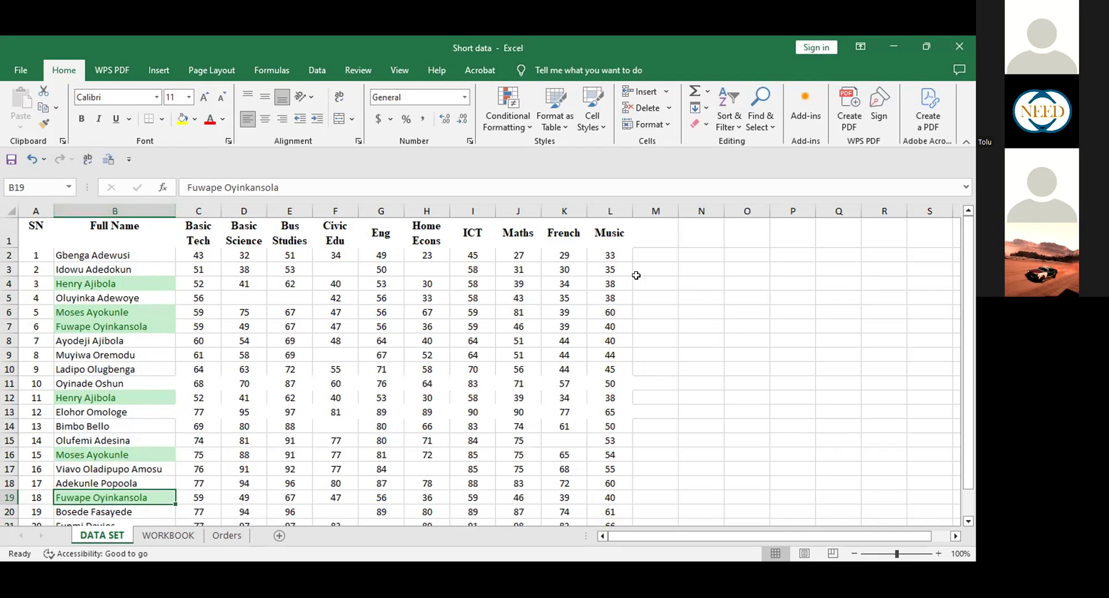
left_click_drag(199, 326, 604, 329)
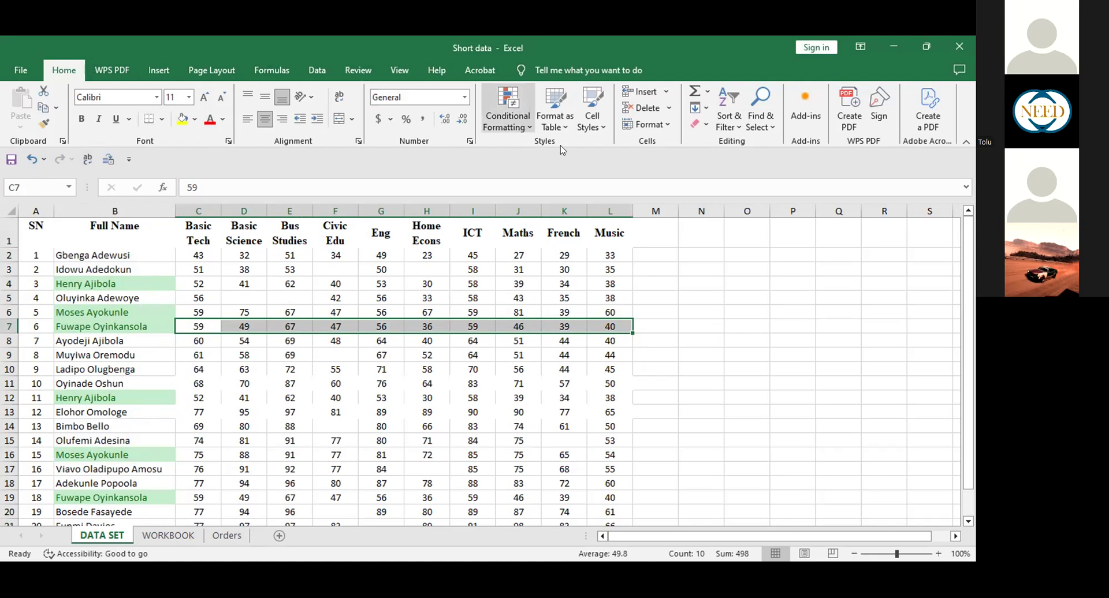
Apply a light red Duplicate Values rule to row 7's scores, marking the two 59s.
left_click(522, 126)
mouse_move(551, 149)
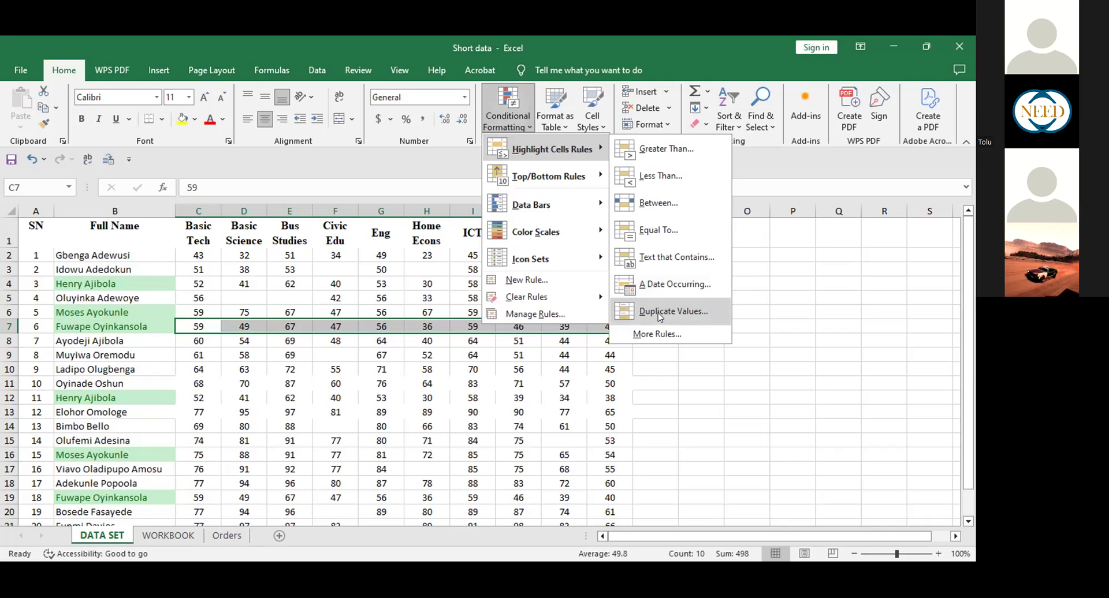
left_click(676, 313)
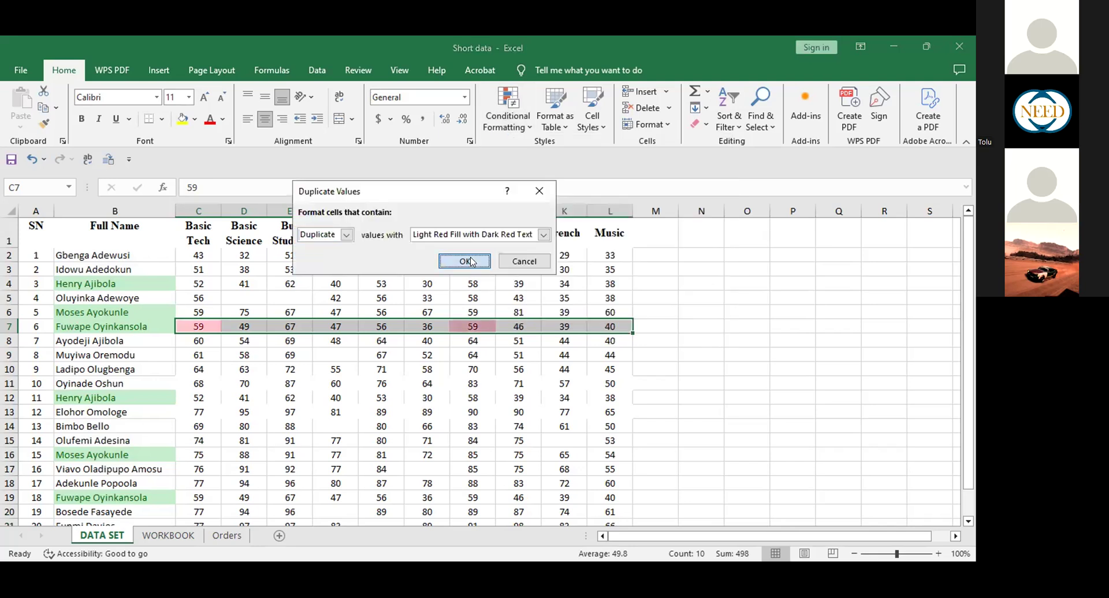
left_click(471, 261)
Select the Full Name column, then the first student's data row.
left_click(468, 325)
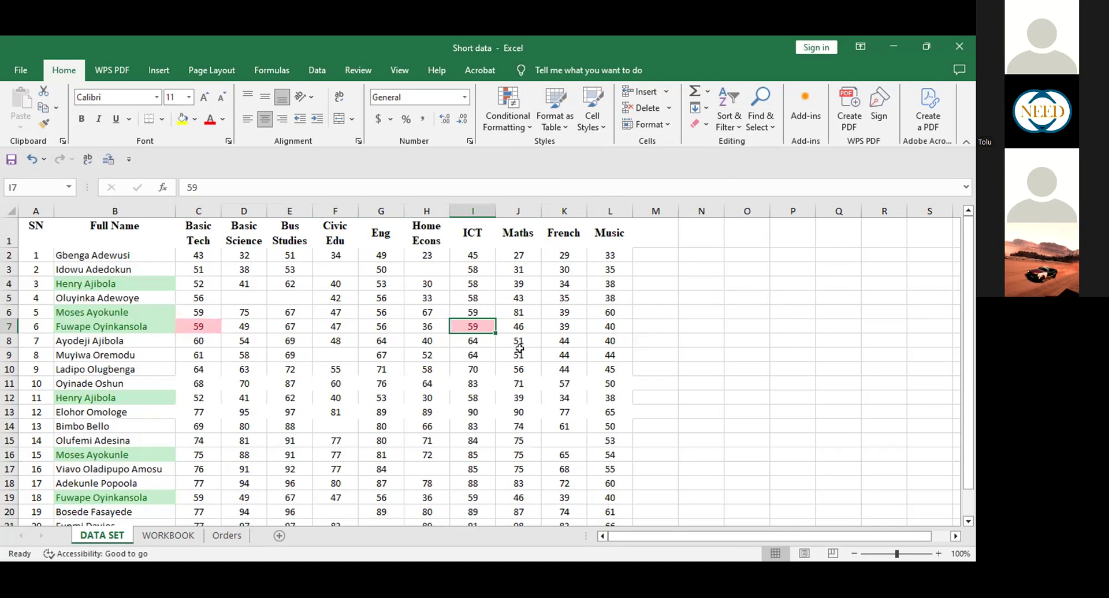
left_click(150, 206)
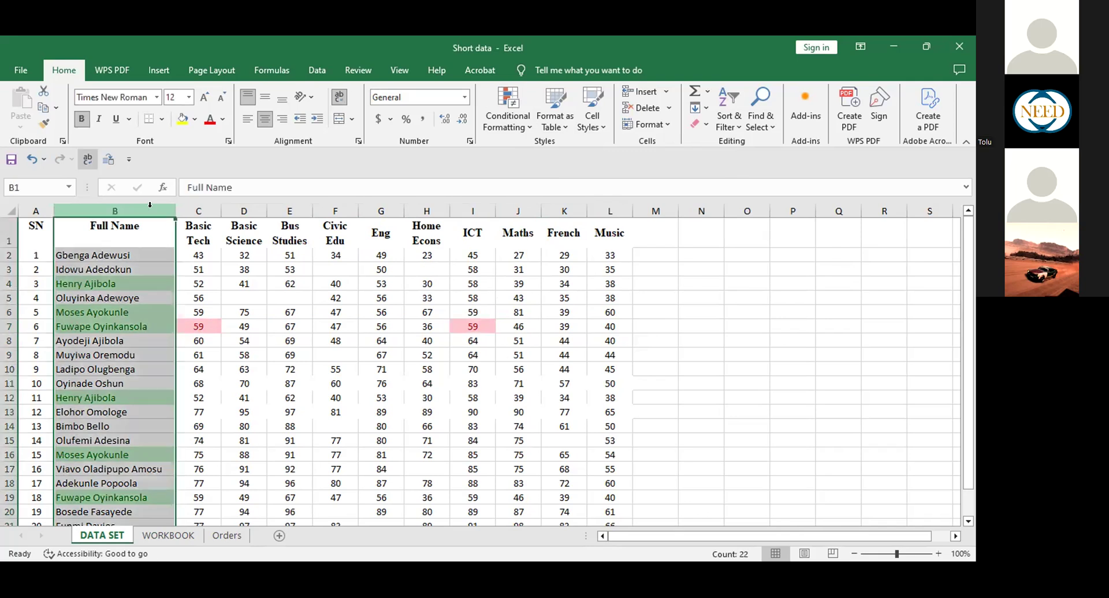
left_click(8, 254)
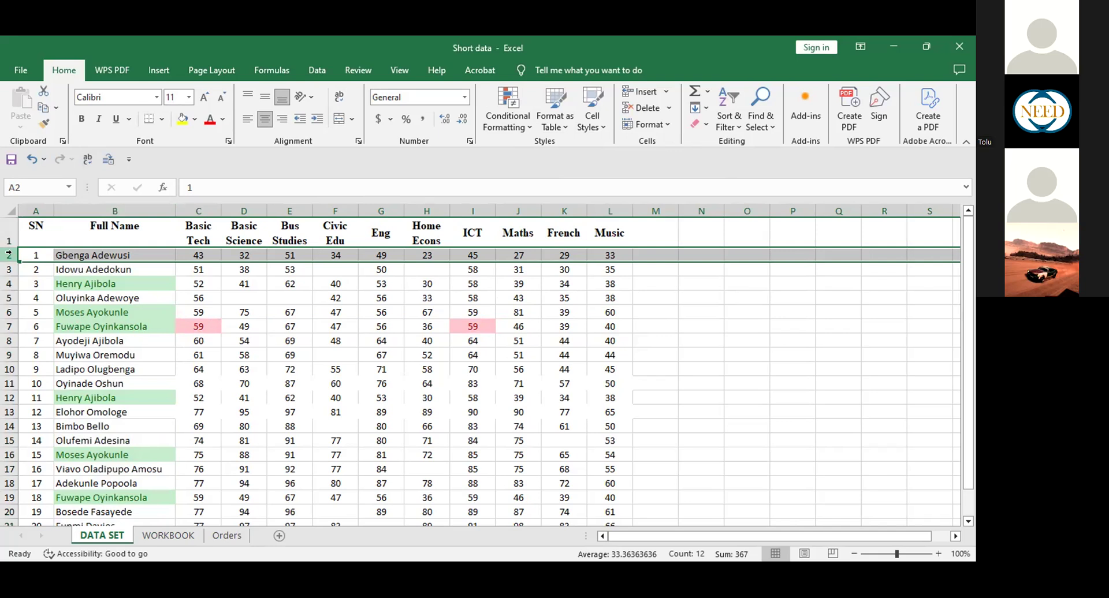
Undo the row 7 duplicate highlighting and delete the extra column of 1s.
left_click(267, 336)
key("ctrl+z")
key("ctrl+z")
key("ctrl+z")
key("ctrl+z")
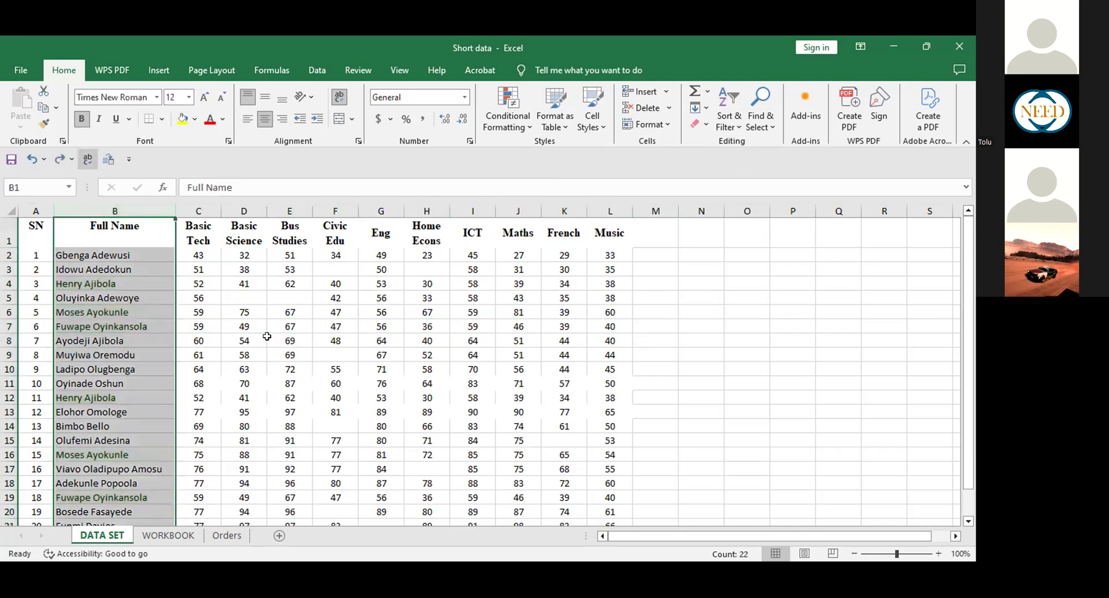
right_click(67, 212)
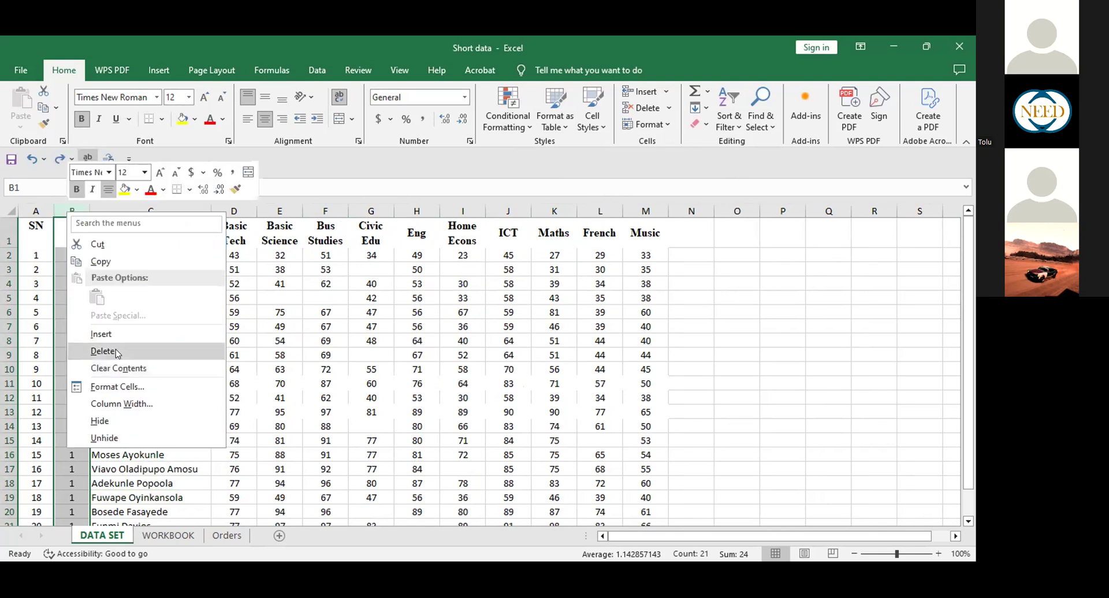
left_click(116, 351)
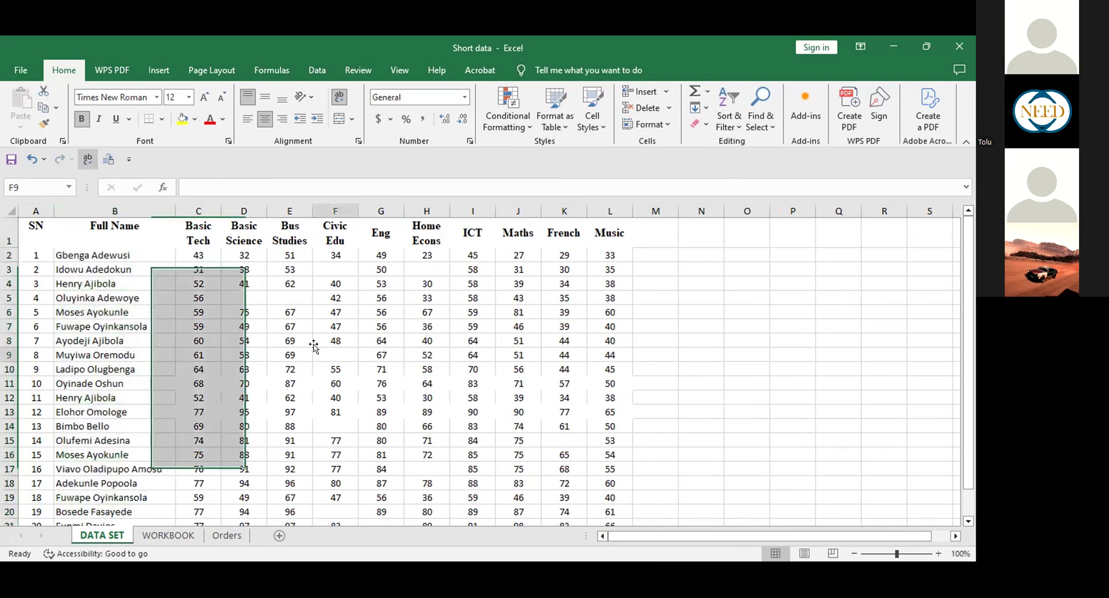
Select the subject score range C2:L22.
left_click_drag(199, 255, 604, 526)
key("shift+Down")
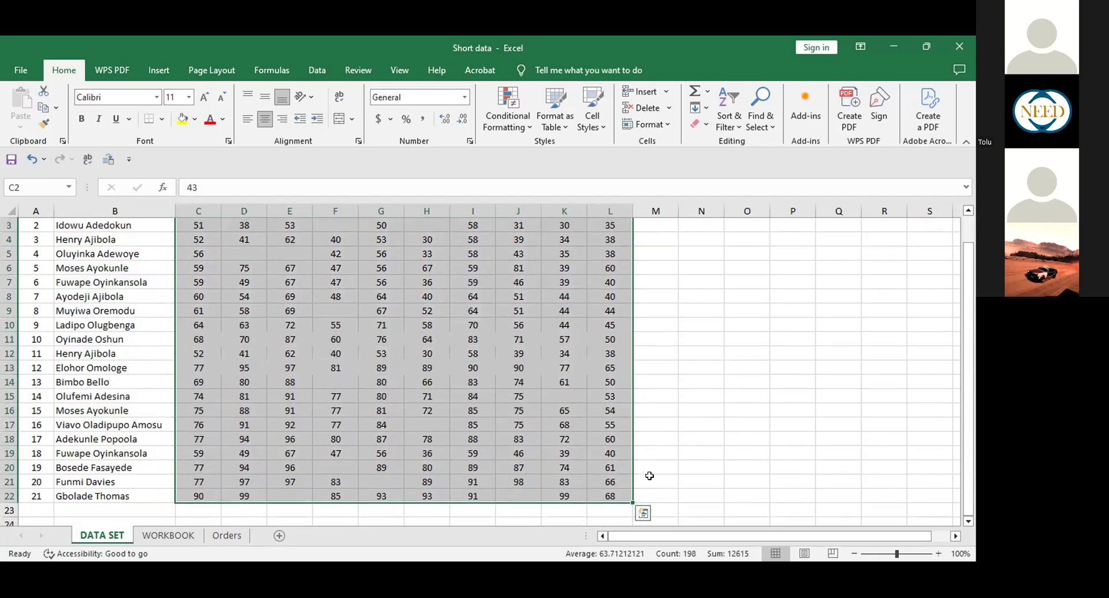
left_click_drag(969, 513, 964, 463)
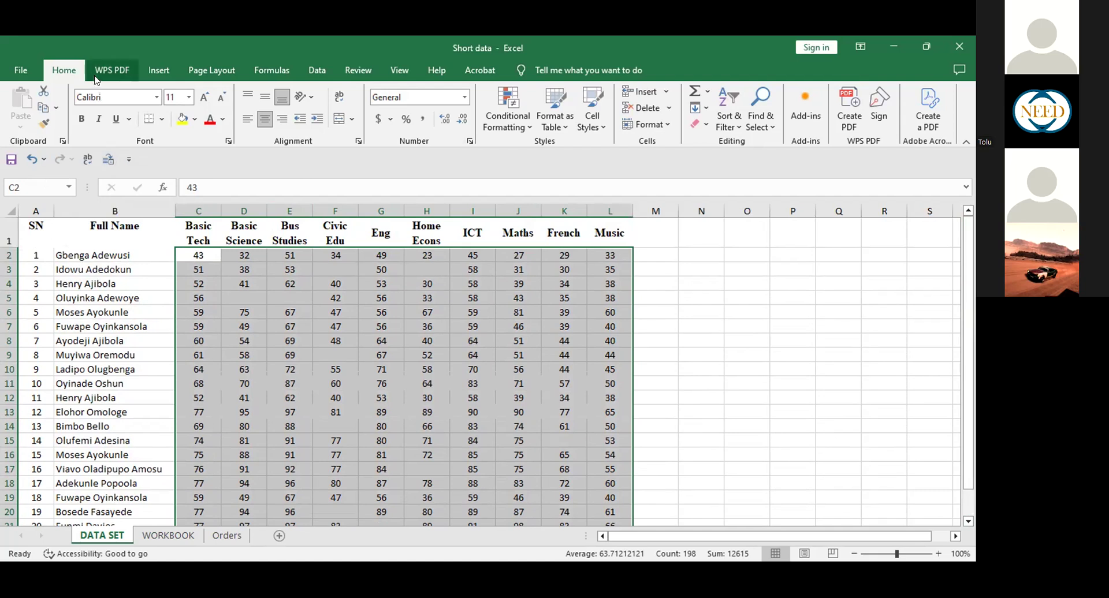
left_click(528, 124)
mouse_move(562, 148)
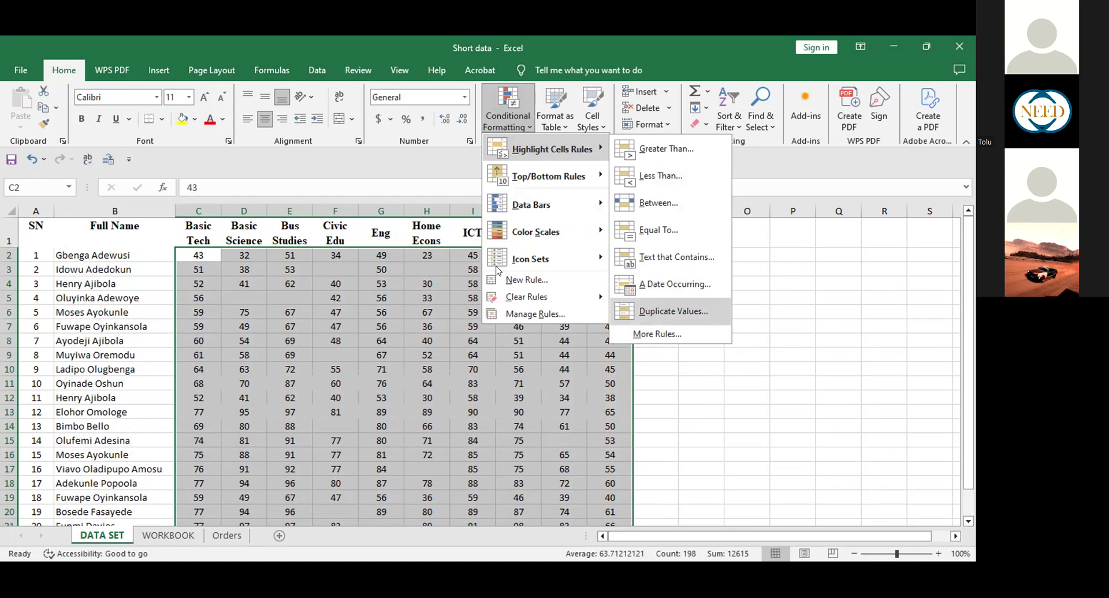
left_click(671, 312)
left_click(477, 268)
left_click(659, 326)
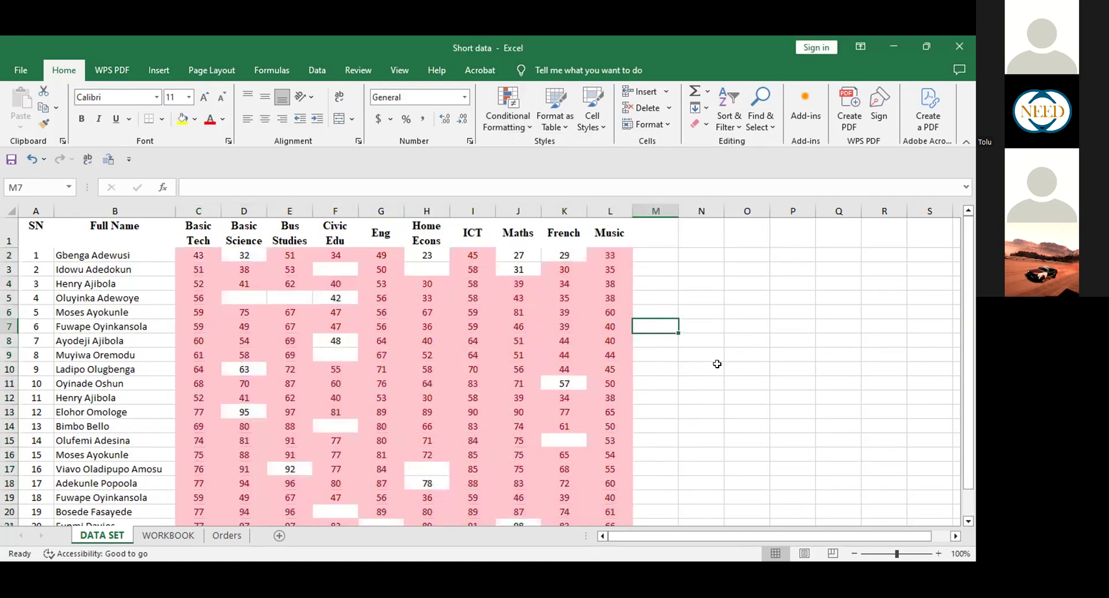
left_click(704, 282)
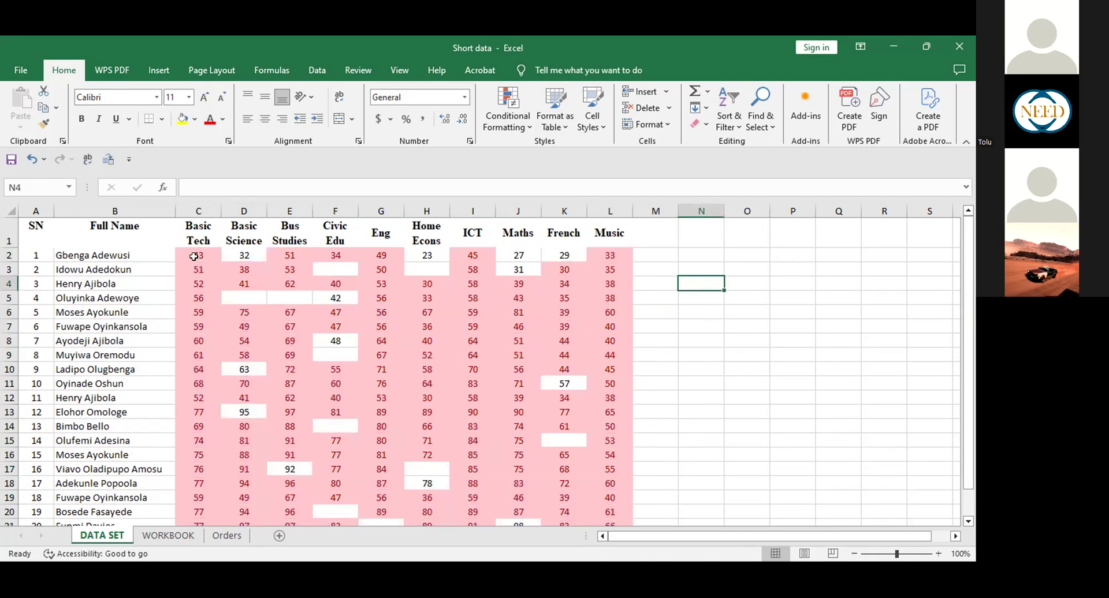
left_click(192, 206)
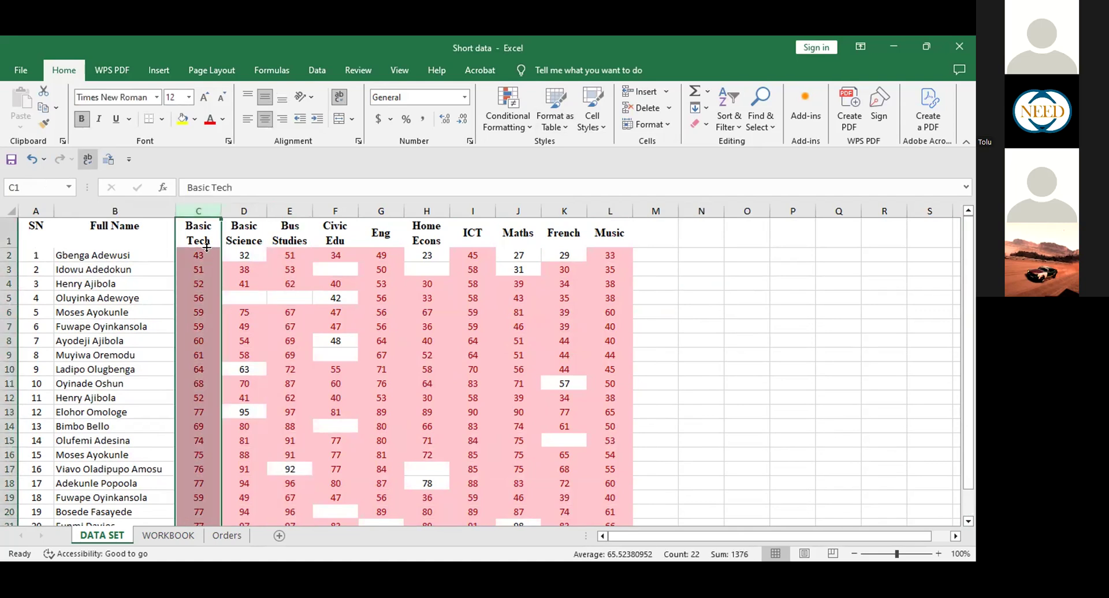
left_click(8, 297)
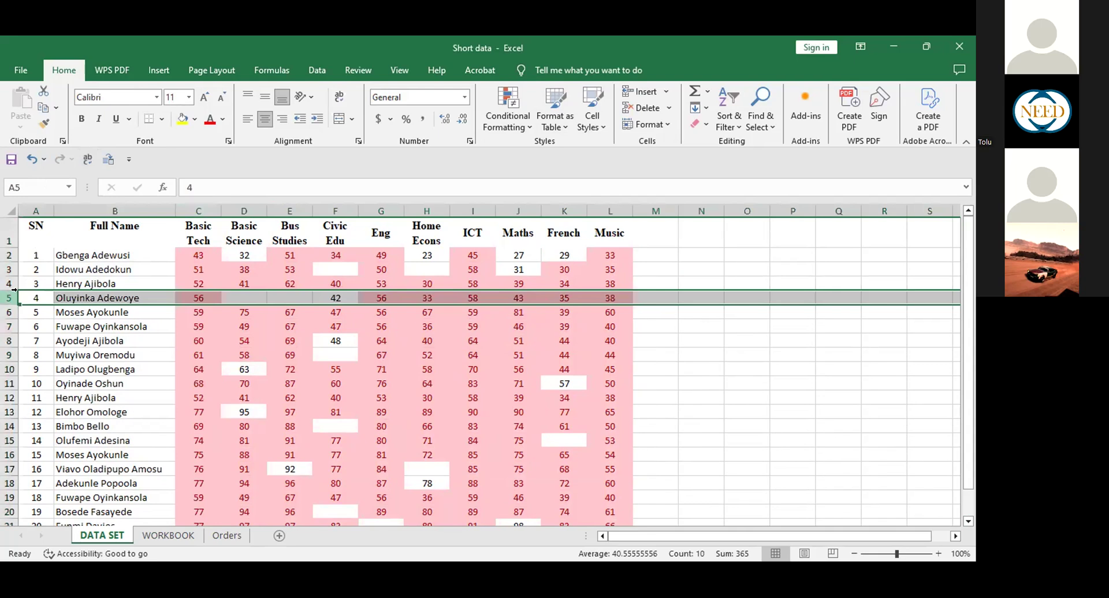
left_click(729, 392)
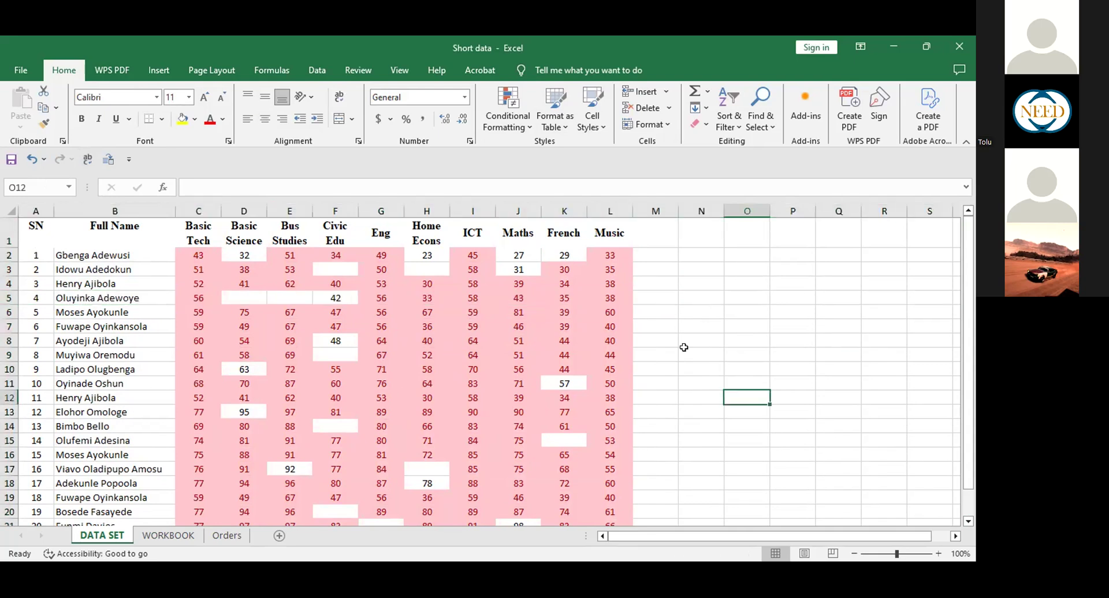
key("ctrl+z")
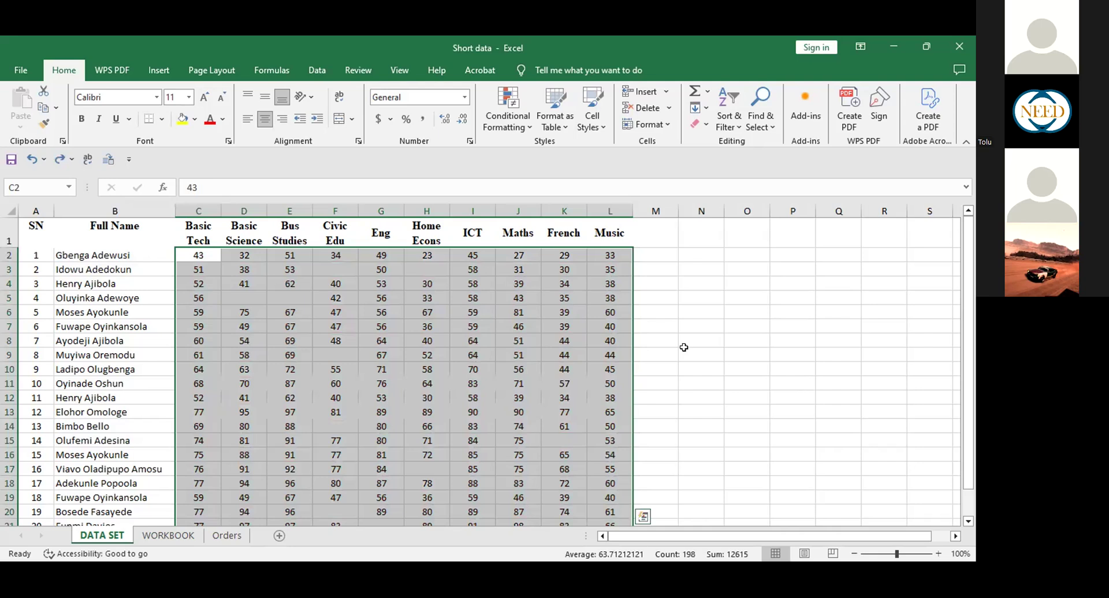
Highlight duplicate names in the Full Name column with Light Red Fill with Dark Red Text.
left_click(684, 348)
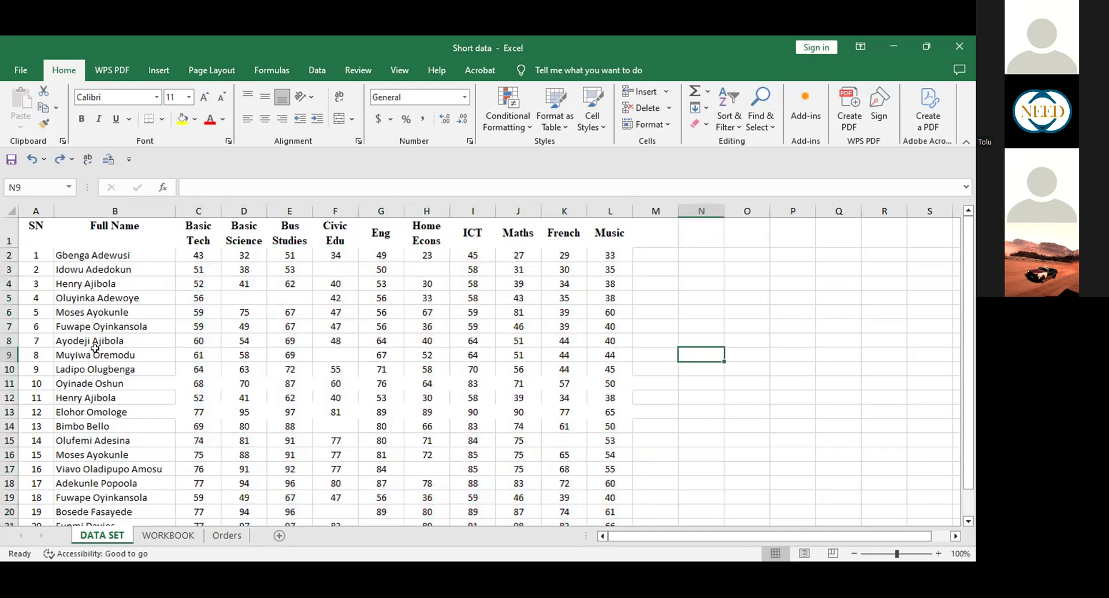
left_click(79, 211)
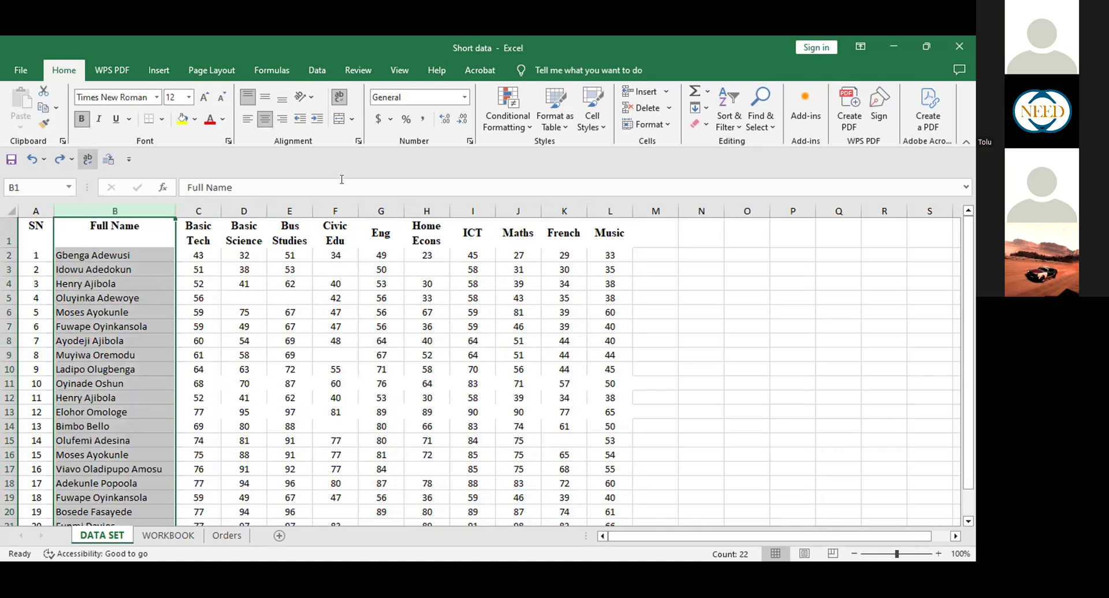
left_click(531, 127)
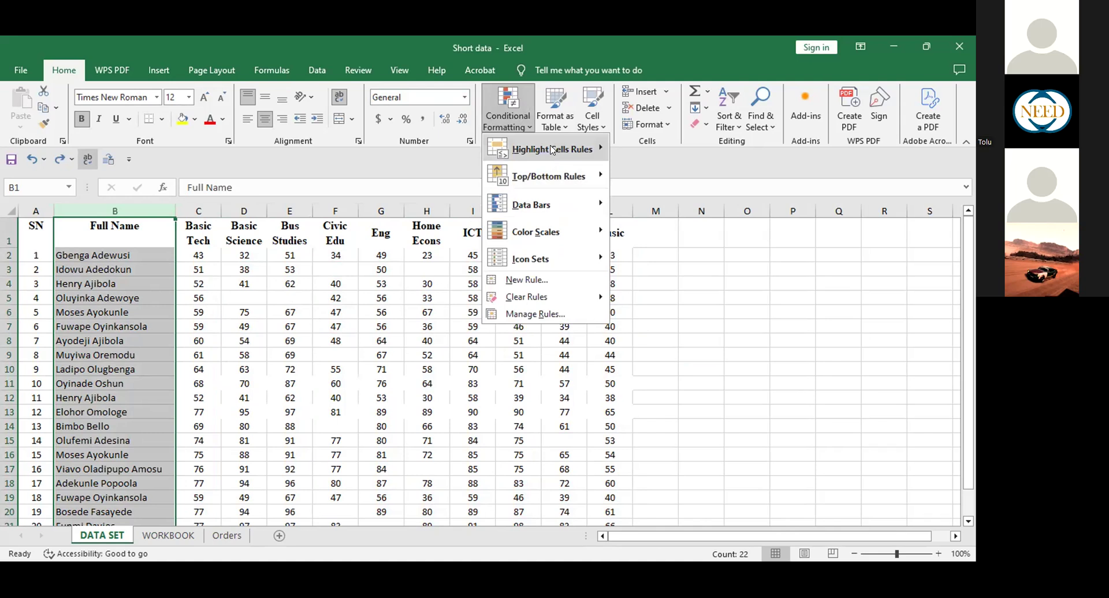
mouse_move(552, 150)
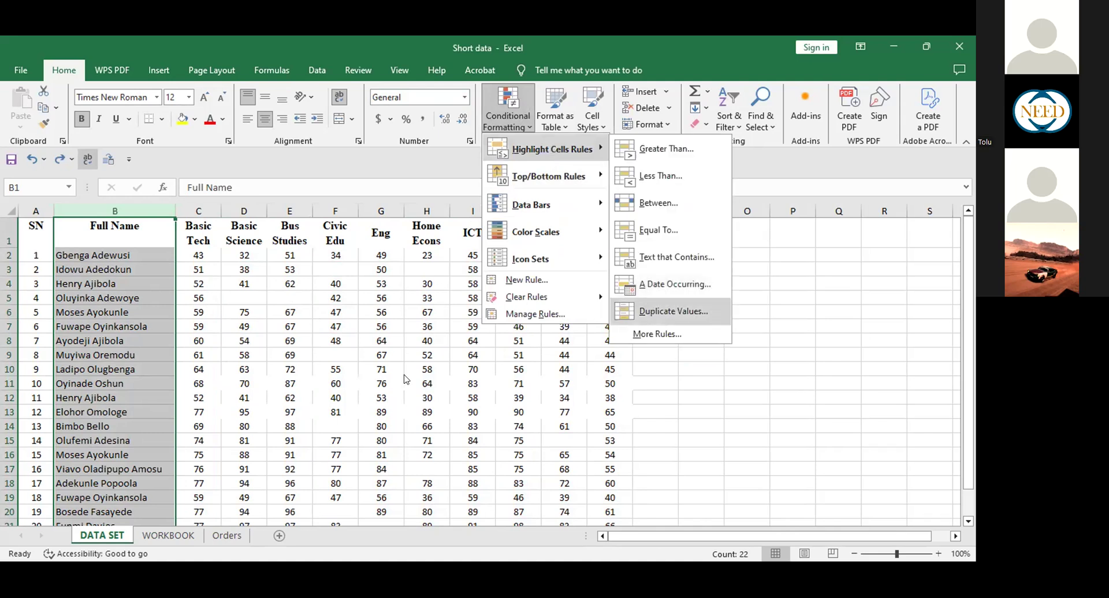
left_click(649, 313)
left_click(455, 262)
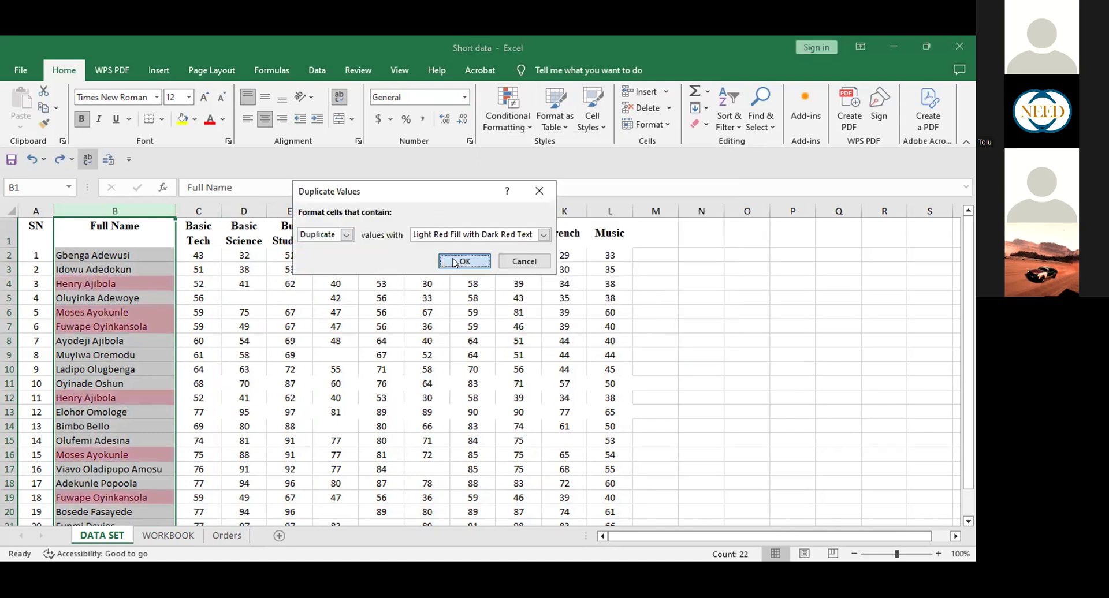
left_click(693, 369)
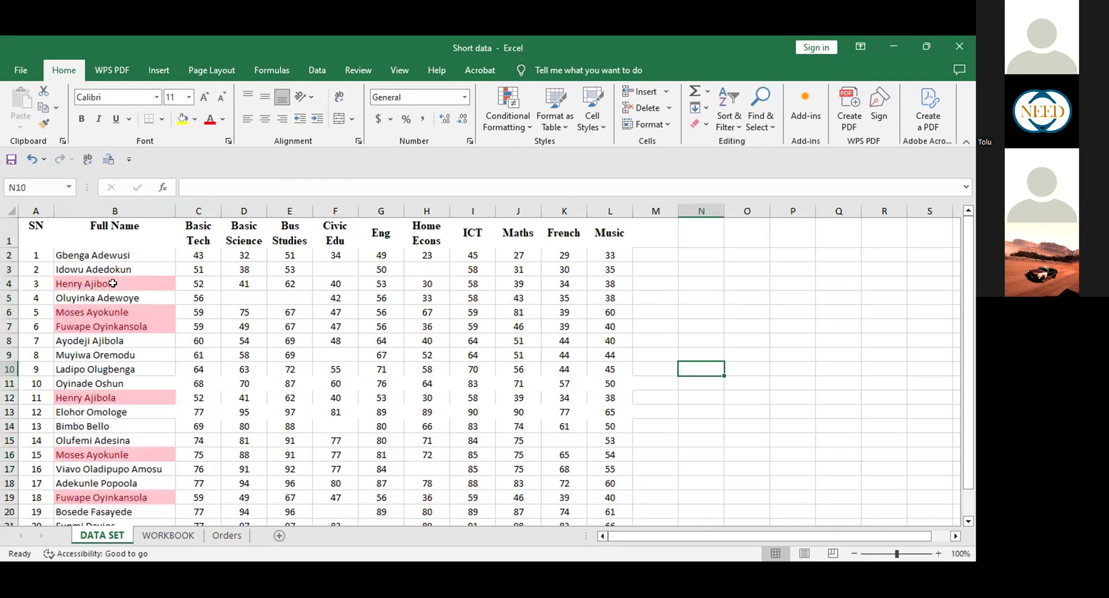
left_click(113, 398)
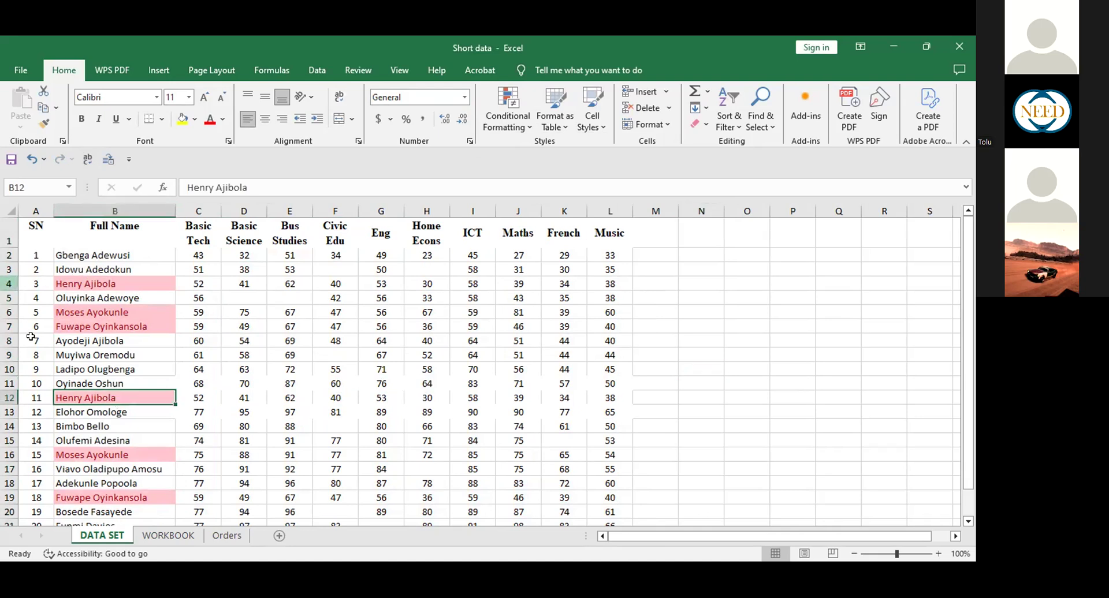
left_click(9, 397)
right_click(9, 397)
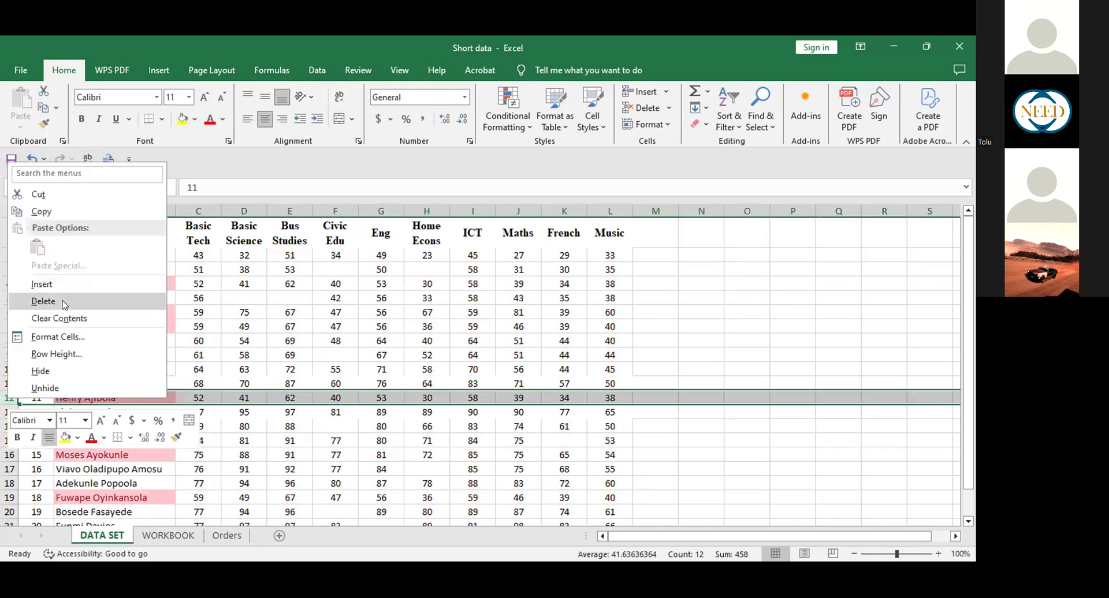
left_click(64, 305)
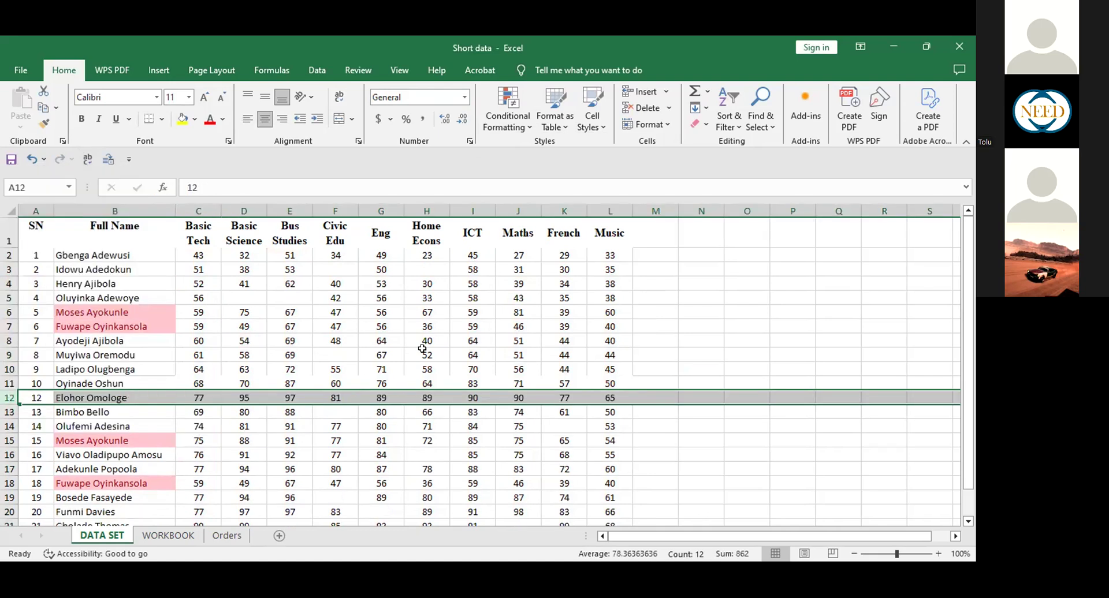
key("ctrl+z")
left_click(397, 321)
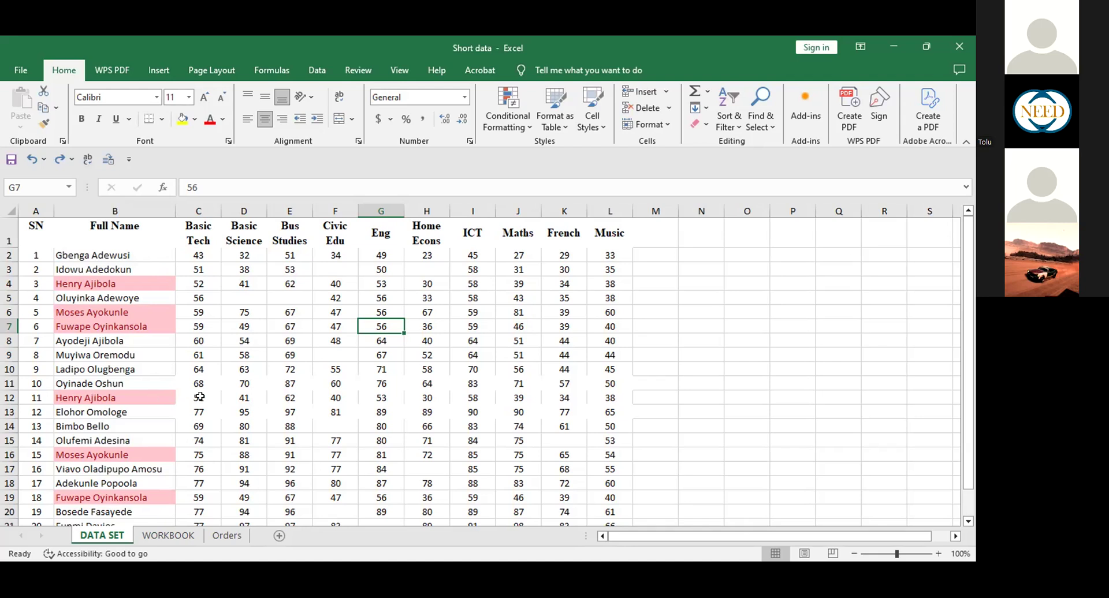
Fill rows 4 and 12, the repeated student's two entries, yellow.
left_click(9, 396)
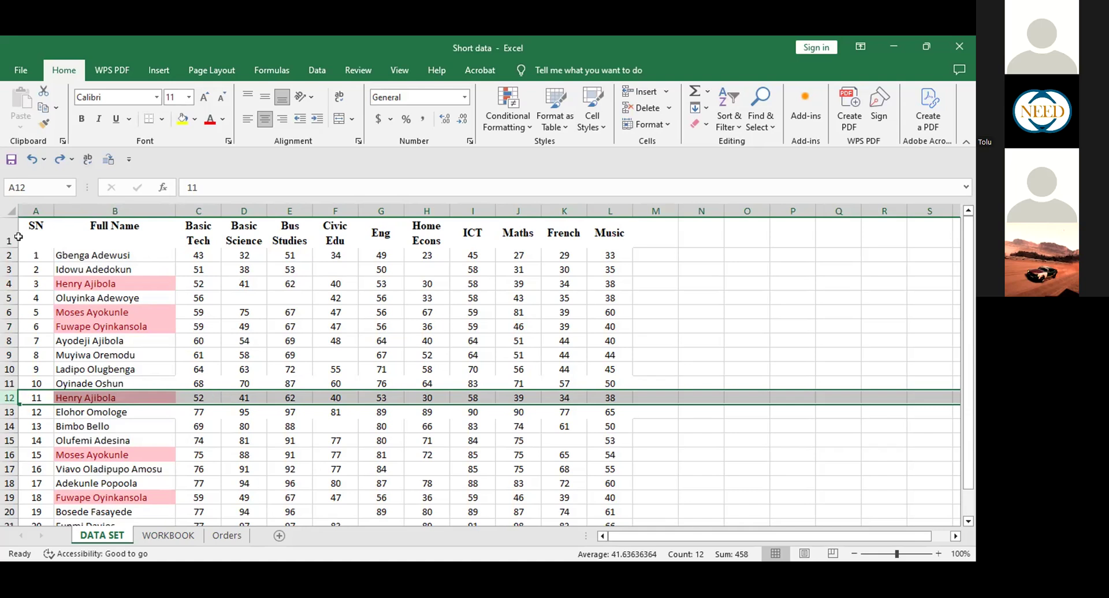
left_click(9, 283)
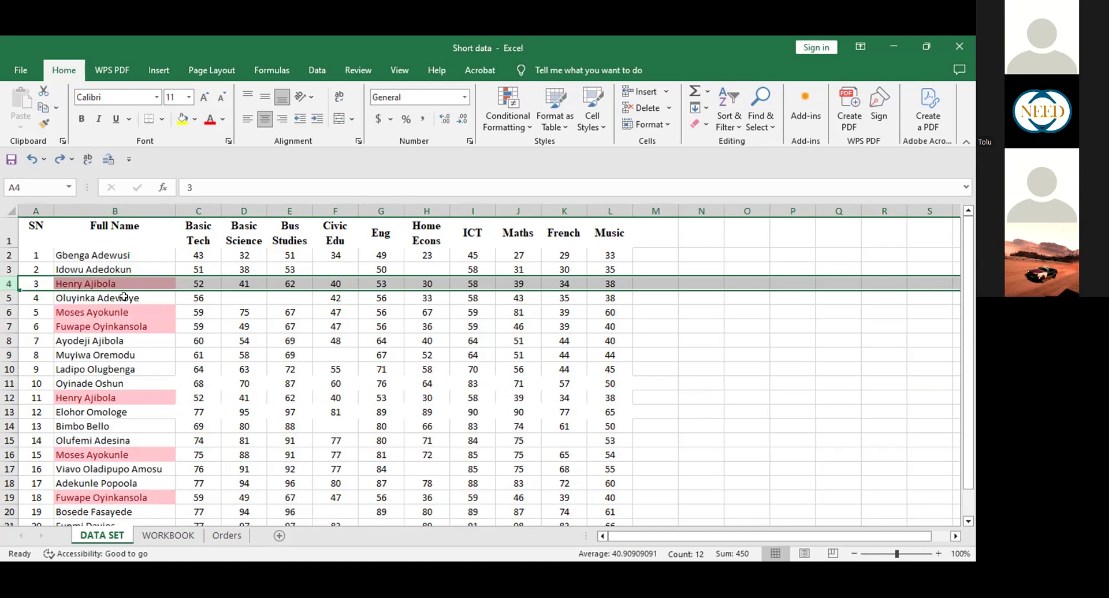
left_click(182, 120)
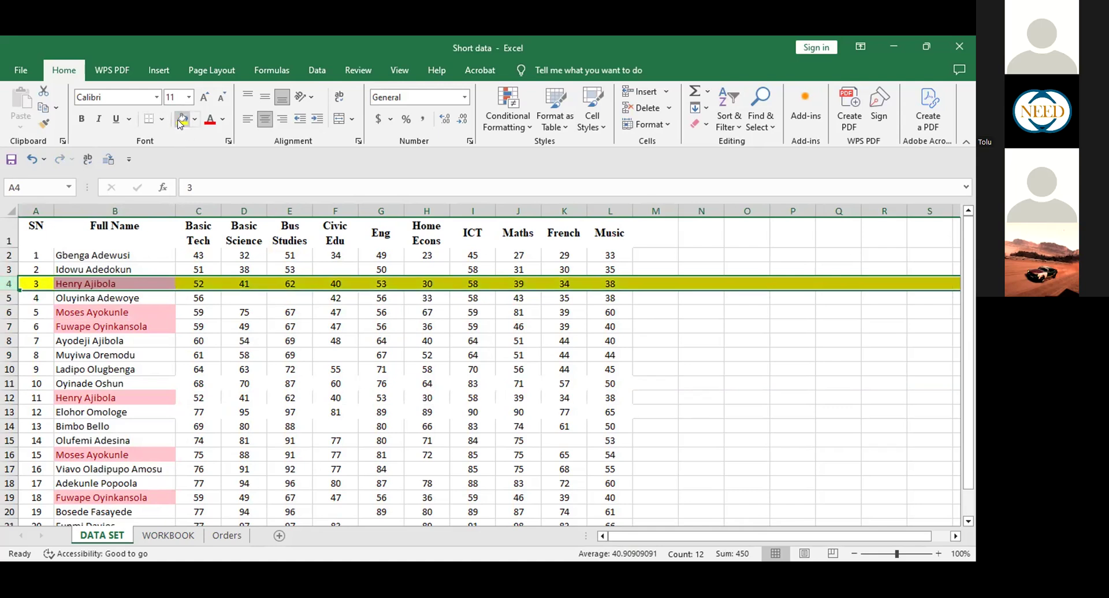
left_click(9, 398)
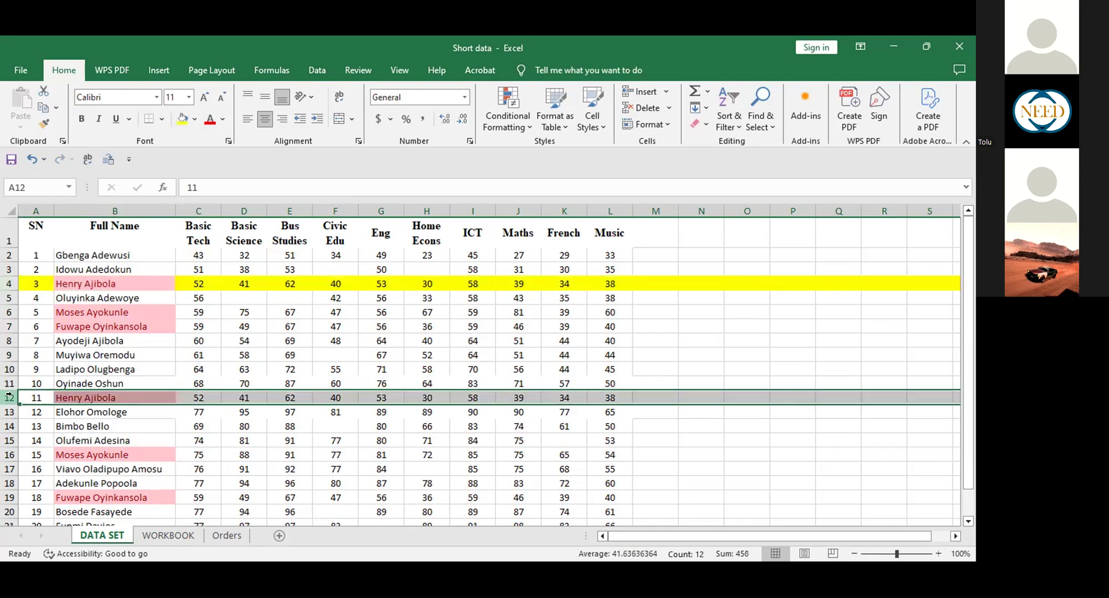
left_click(182, 120)
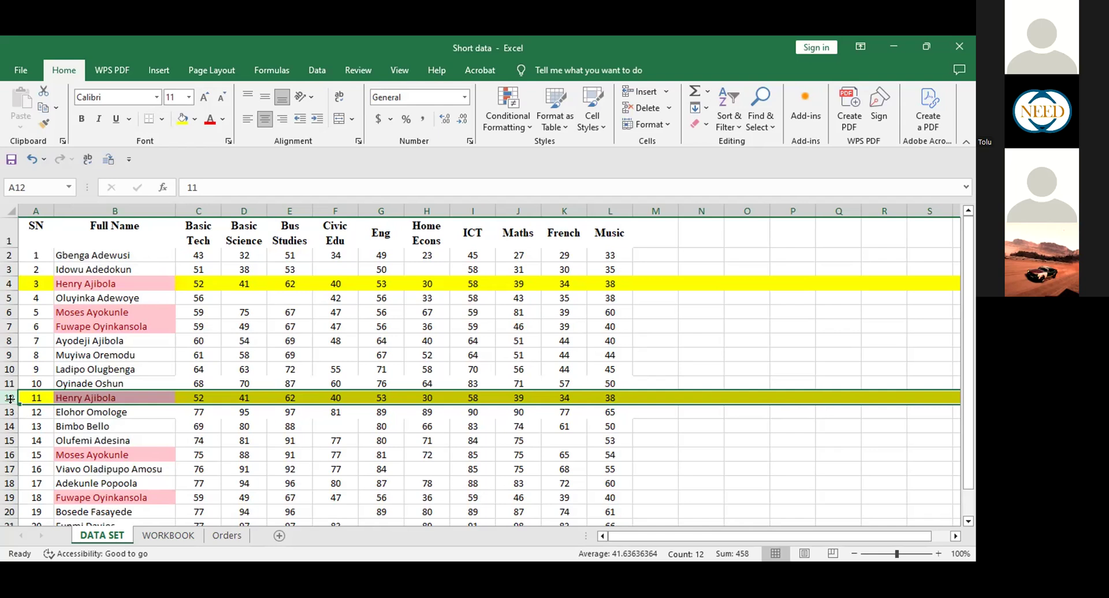
left_click(242, 342)
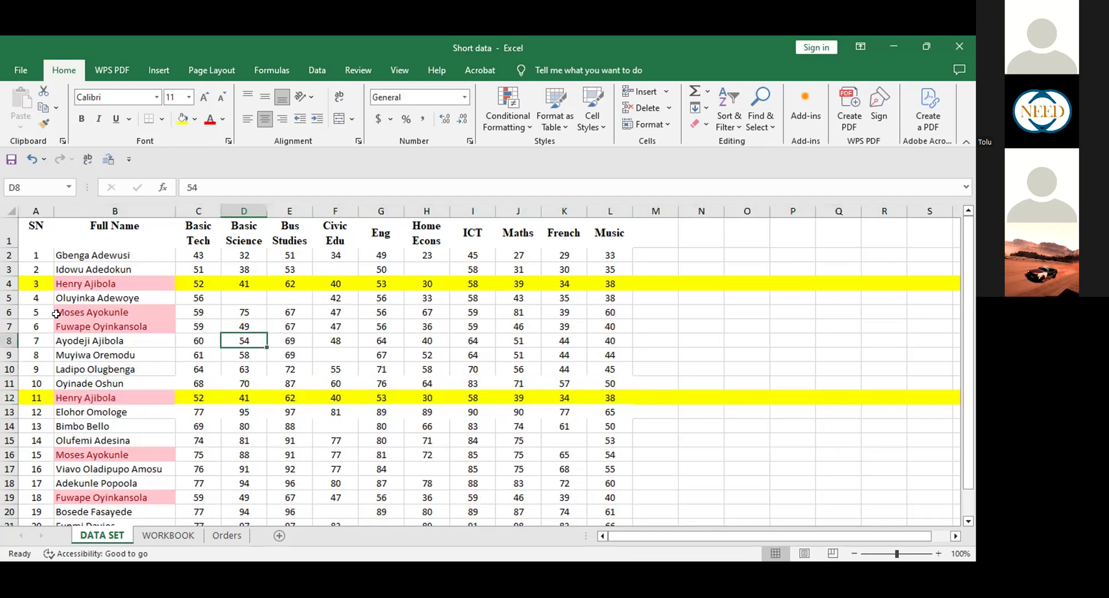
Check the repeated name in row 6, then switch to the Orders sheet.
left_click(8, 312)
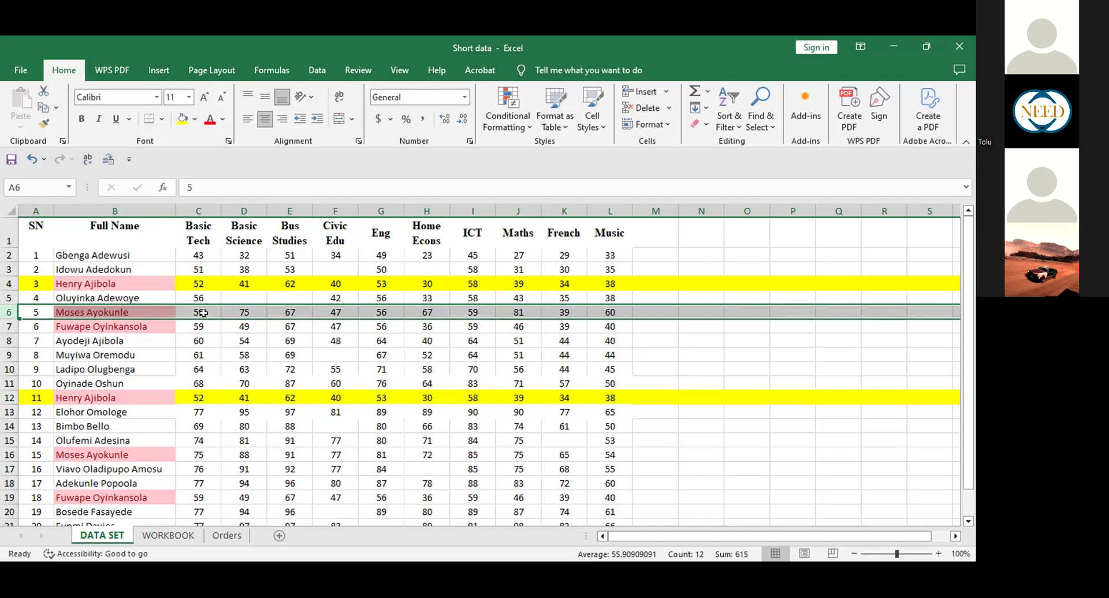
left_click(126, 308)
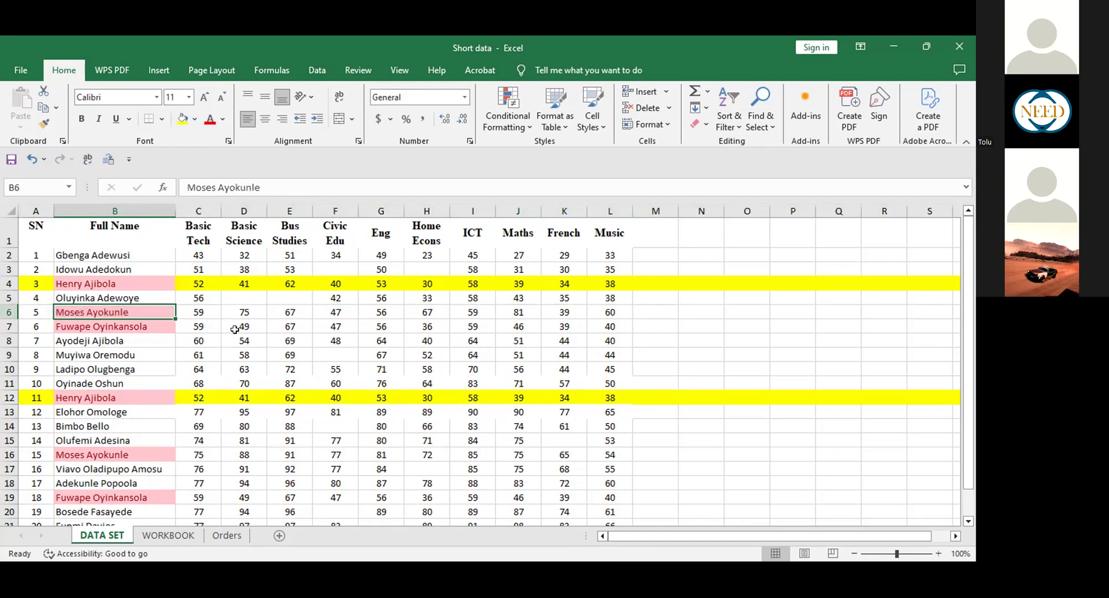
left_click(225, 537)
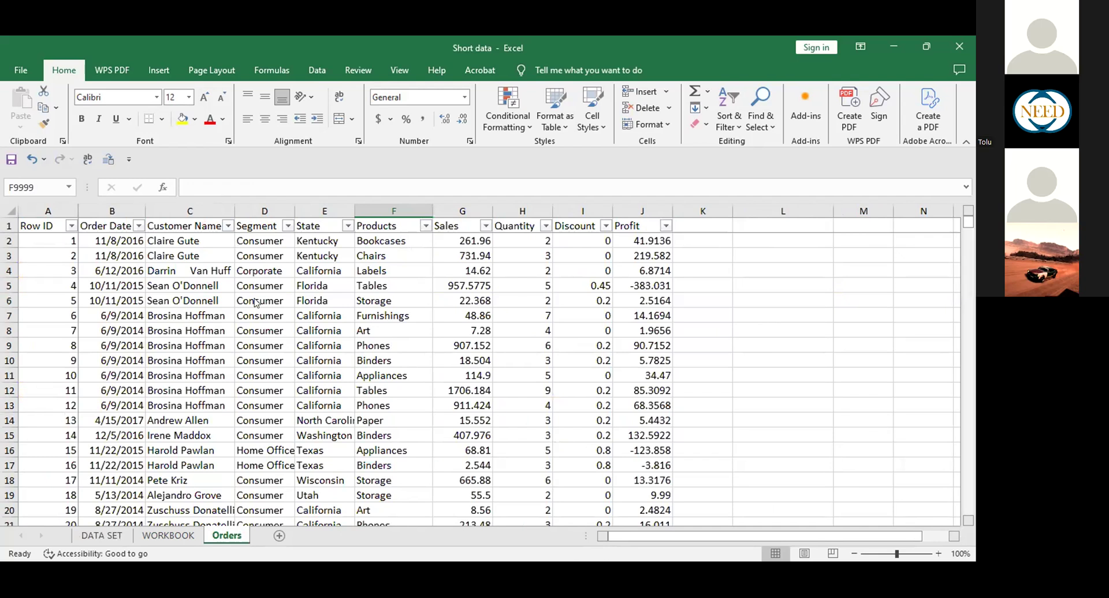
Scroll the Orders sheet, then return to the DATA SET score sheet.
left_click_drag(969, 222, 970, 175)
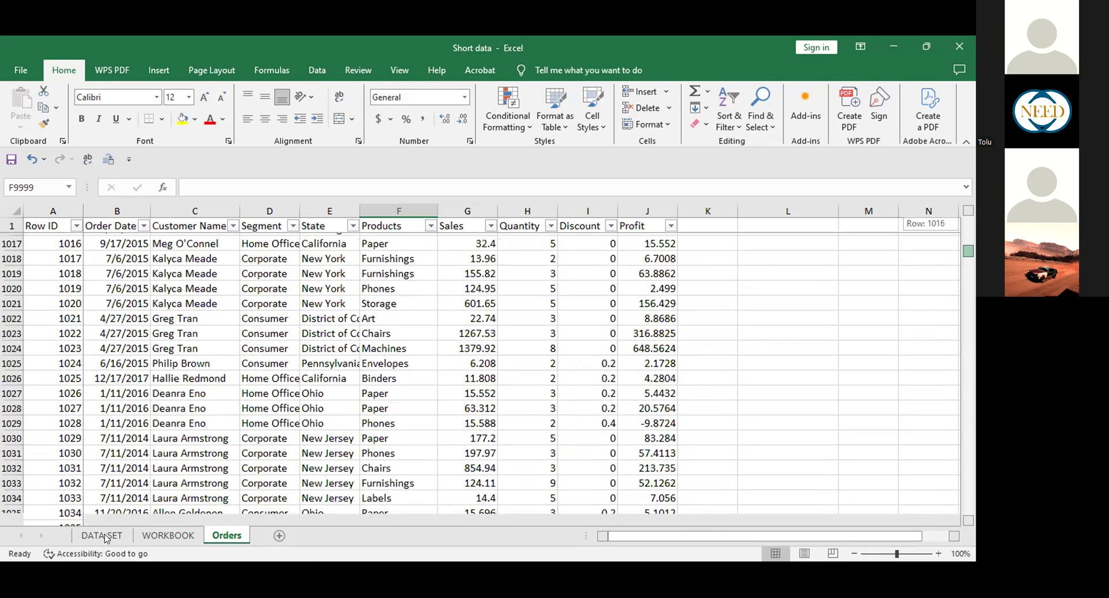
left_click(105, 535)
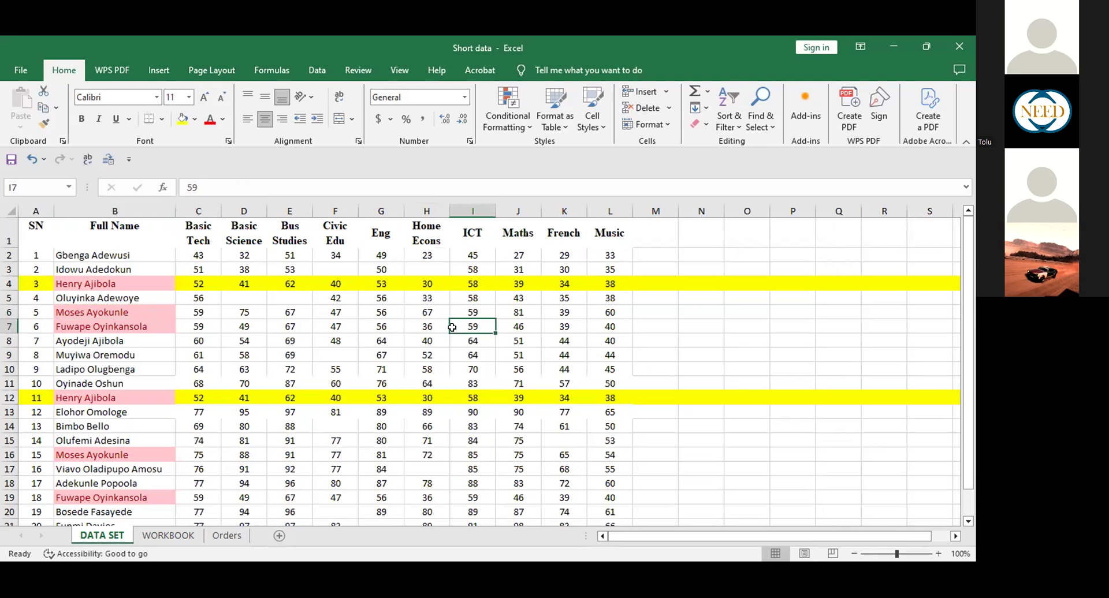
Undo the yellow fill on rows 12 and 4 with Ctrl+Z.
left_click(661, 307)
key("ctrl+z")
key("ctrl+z")
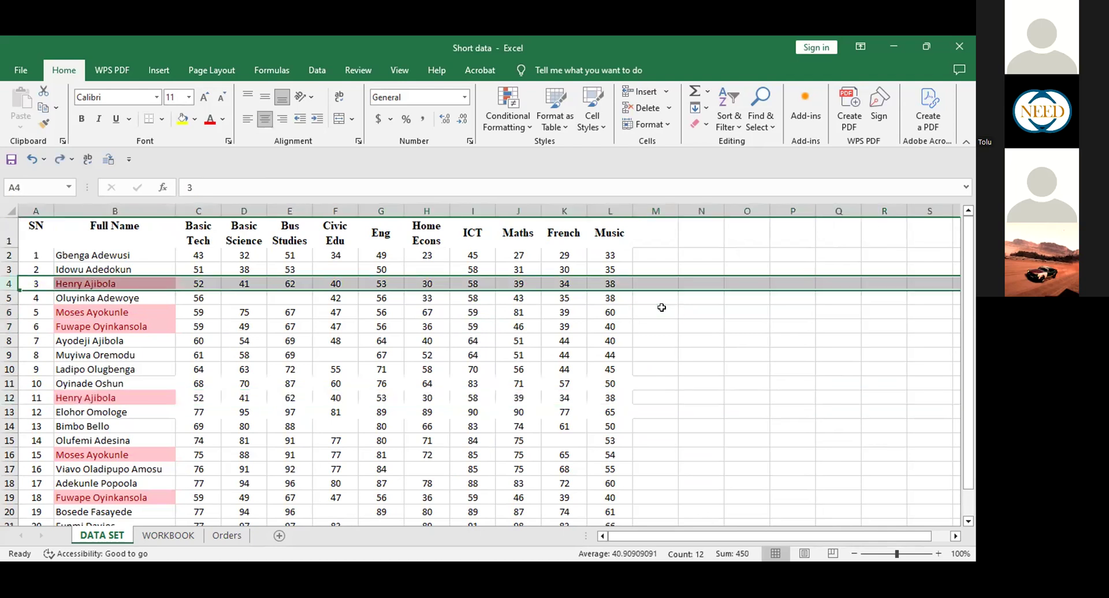
left_click(661, 308)
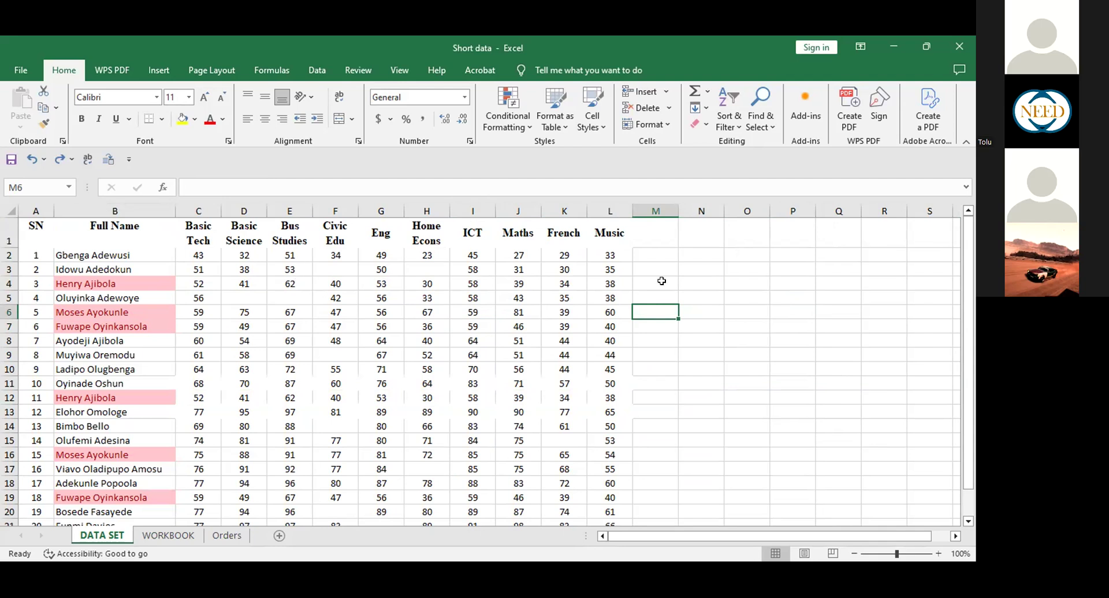
Widen empty column M beside the Music column, then select cell M2.
left_click(648, 207)
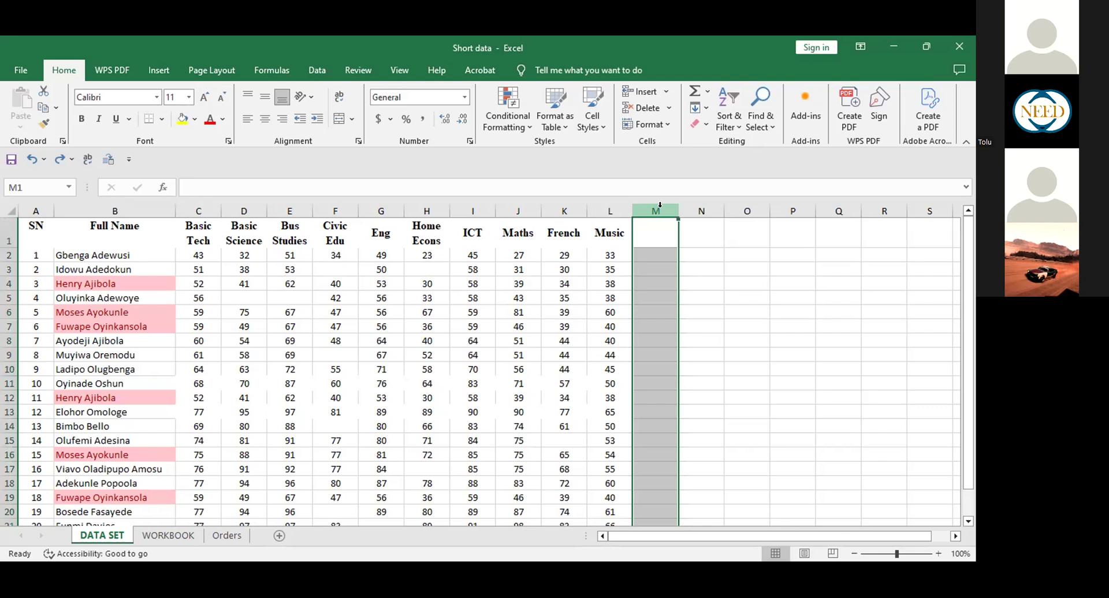
left_click(617, 206)
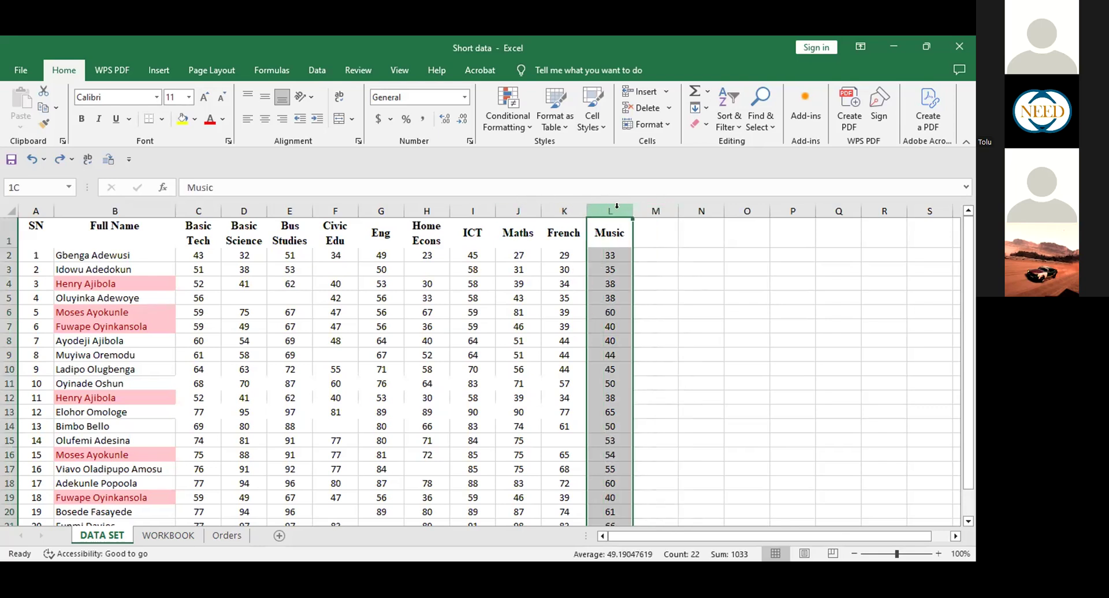
left_click(649, 209)
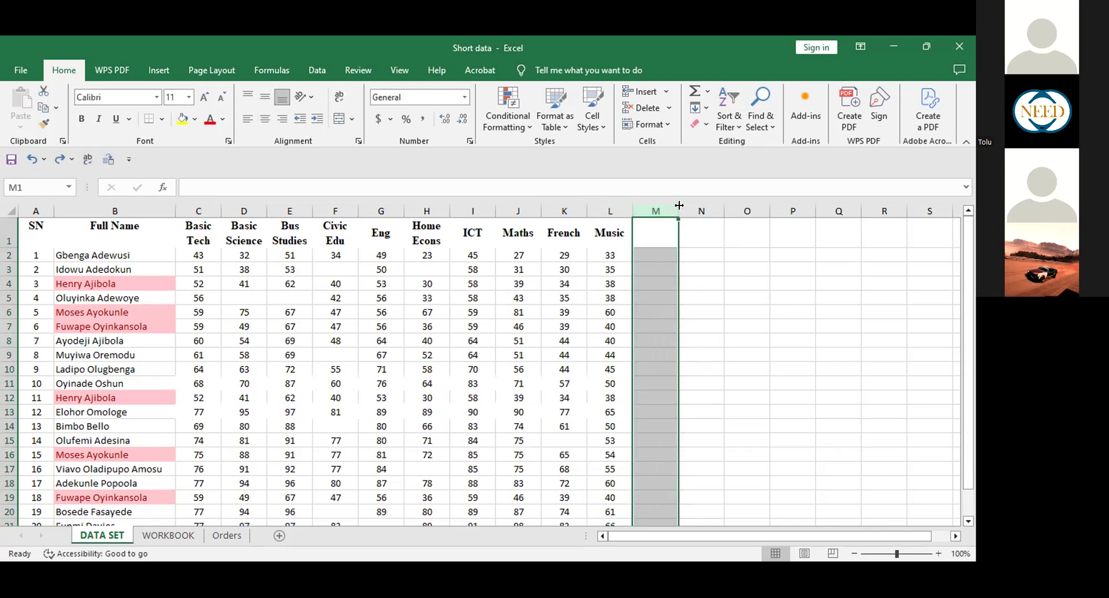
left_click_drag(679, 205, 769, 212)
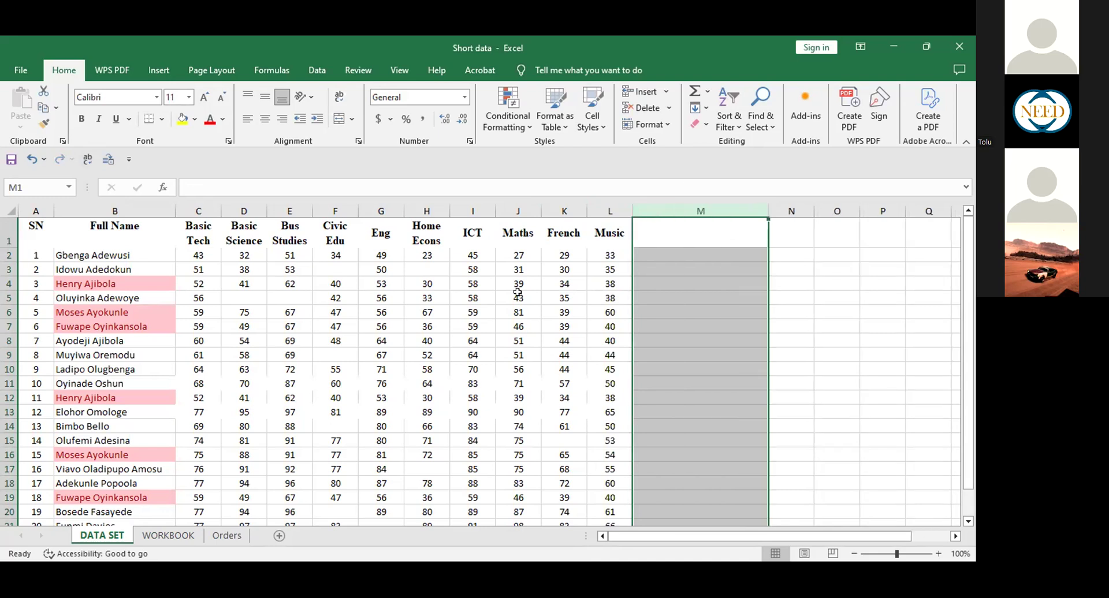
left_click(697, 251)
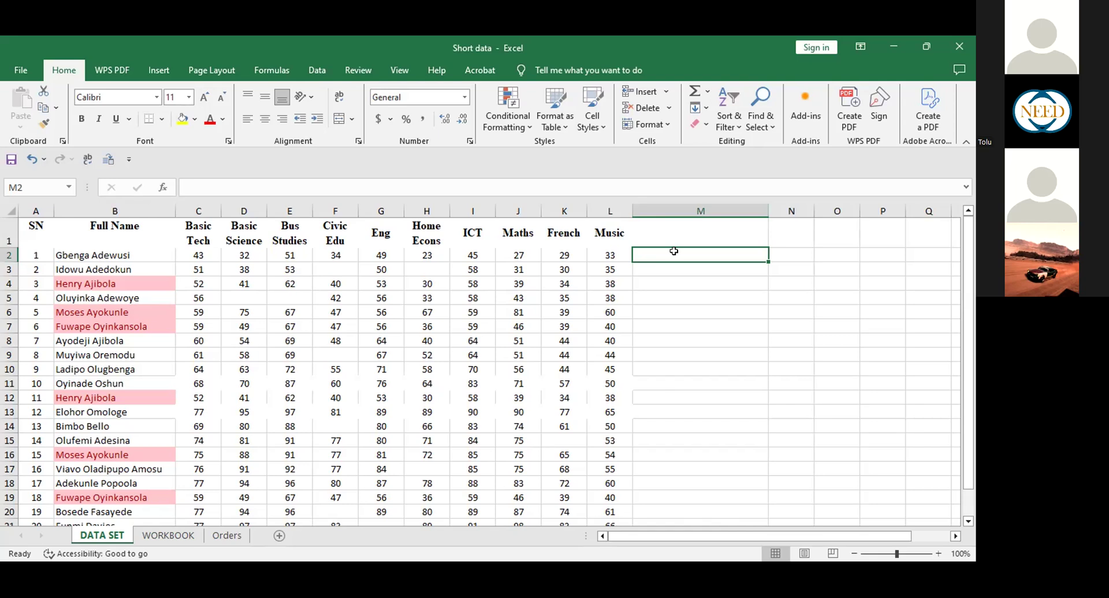
Enter =CONCAT(C2:L2) in M2, using F8 extend mode to pick the range.
type("=")
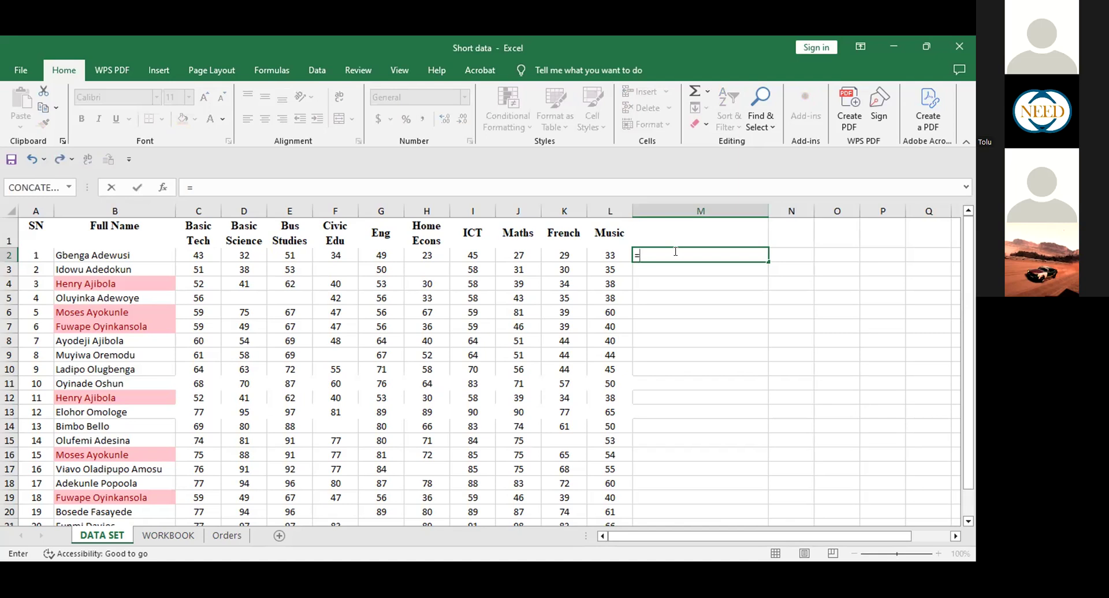
type("conta")
key("BackSpace")
key("BackSpace")
type("cat")
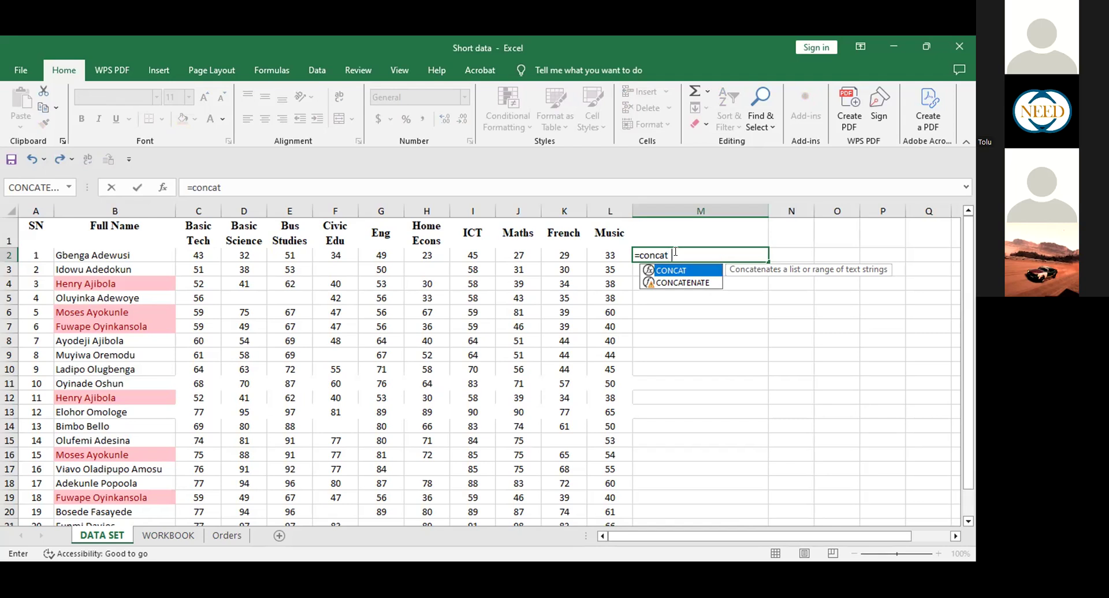
type("(")
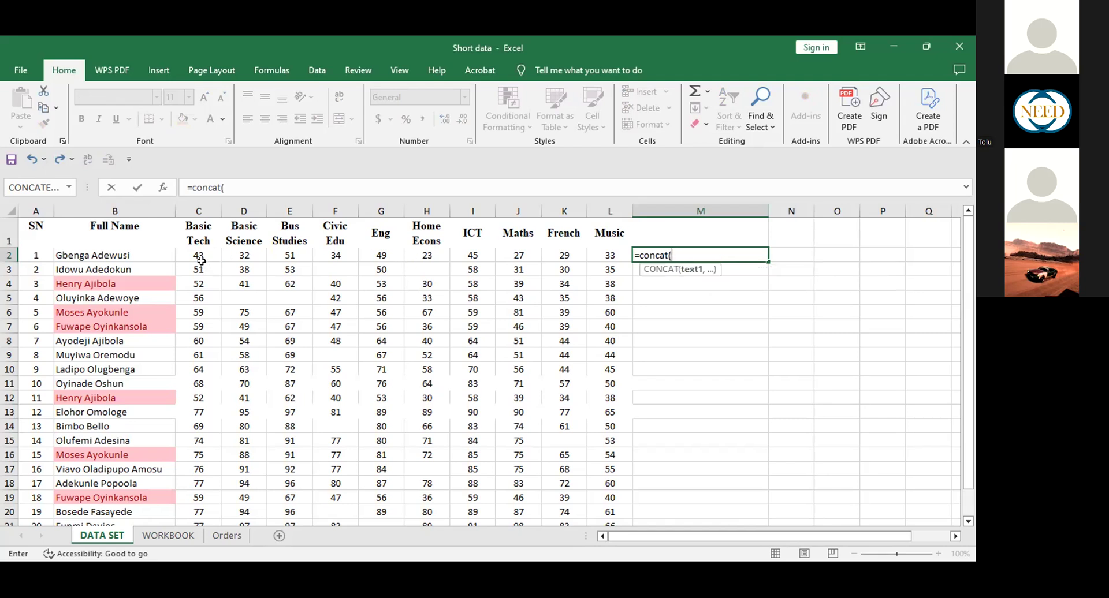
left_click_drag(201, 256, 254, 250)
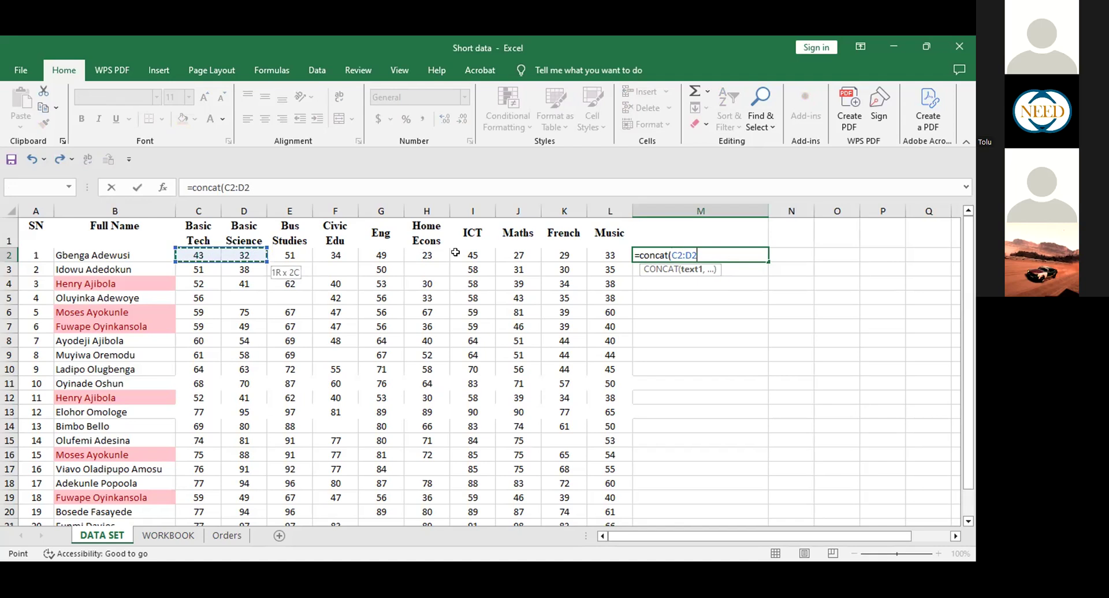
left_click(488, 255, "shift")
left_click_drag(552, 249, 612, 253)
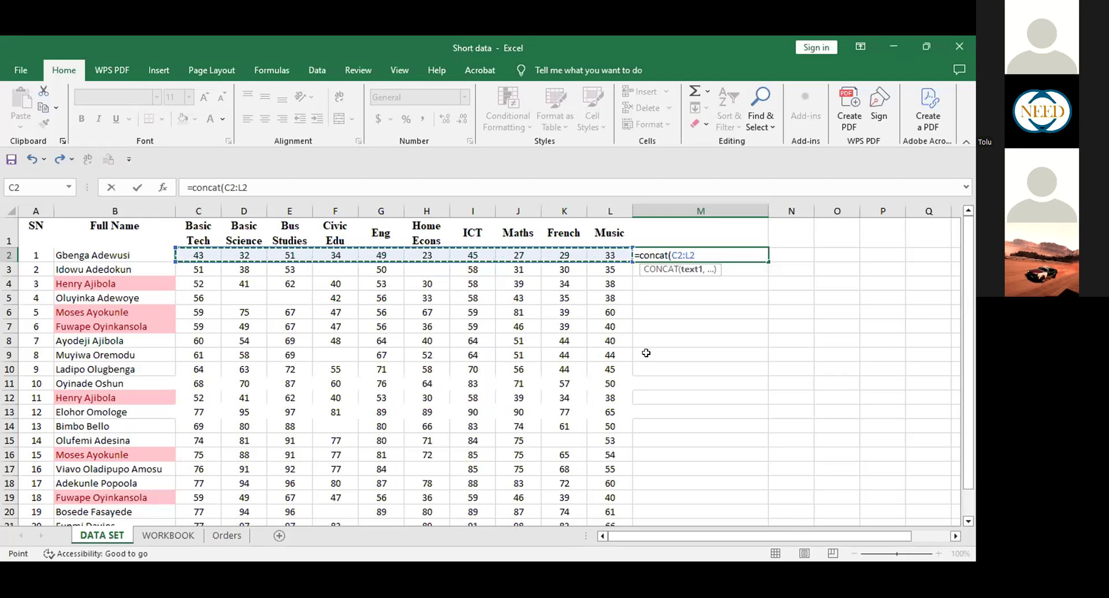
key("BackSpace")
key("BackSpace")
key("BackSpace")
key("BackSpace")
key("BackSpace")
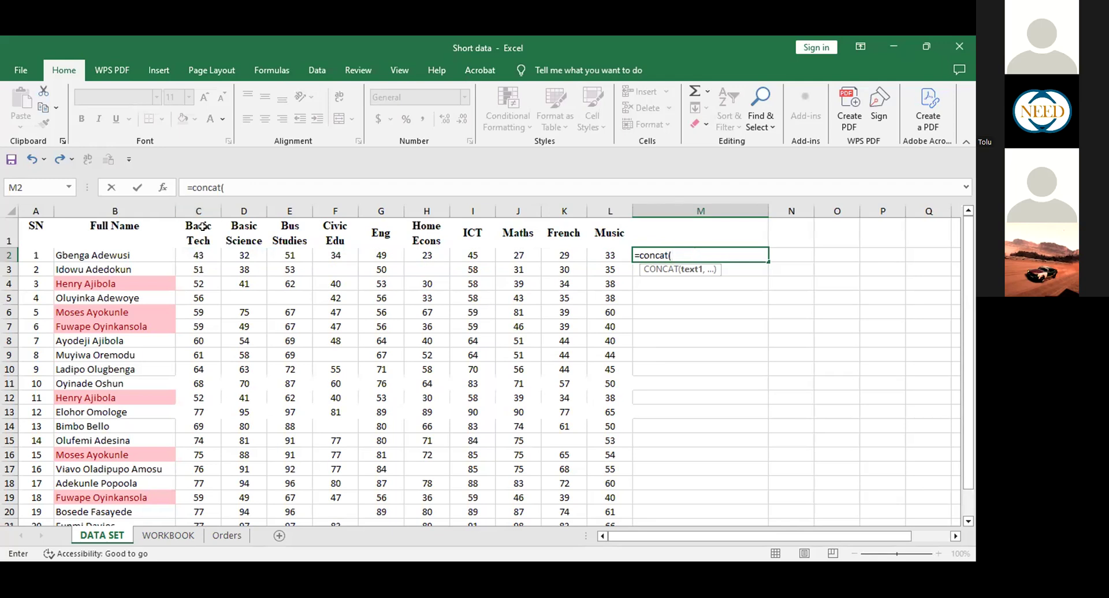
left_click(200, 253)
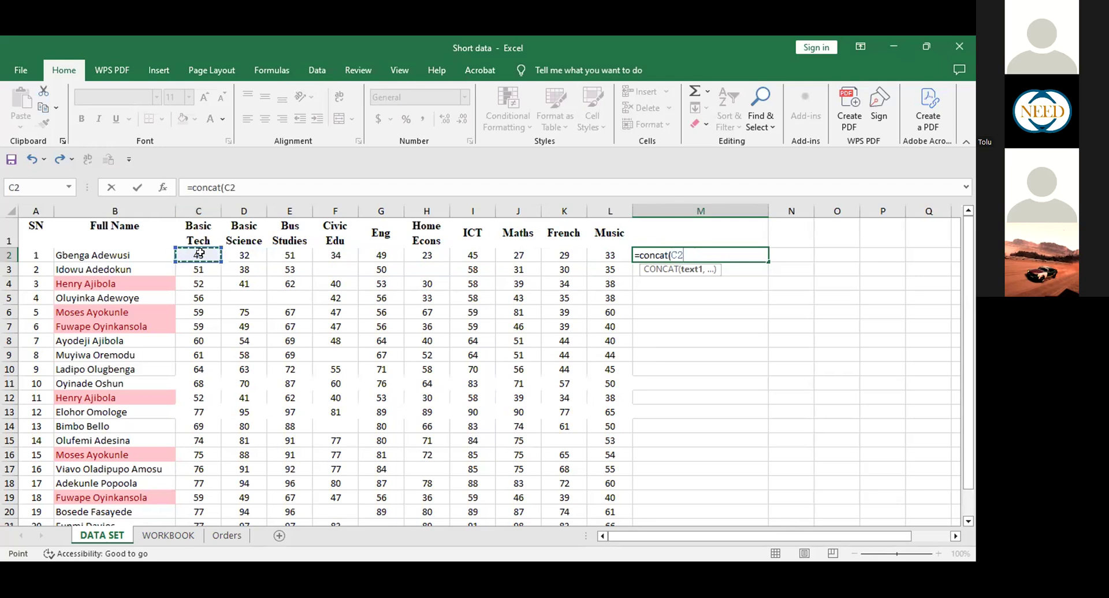
key("F8")
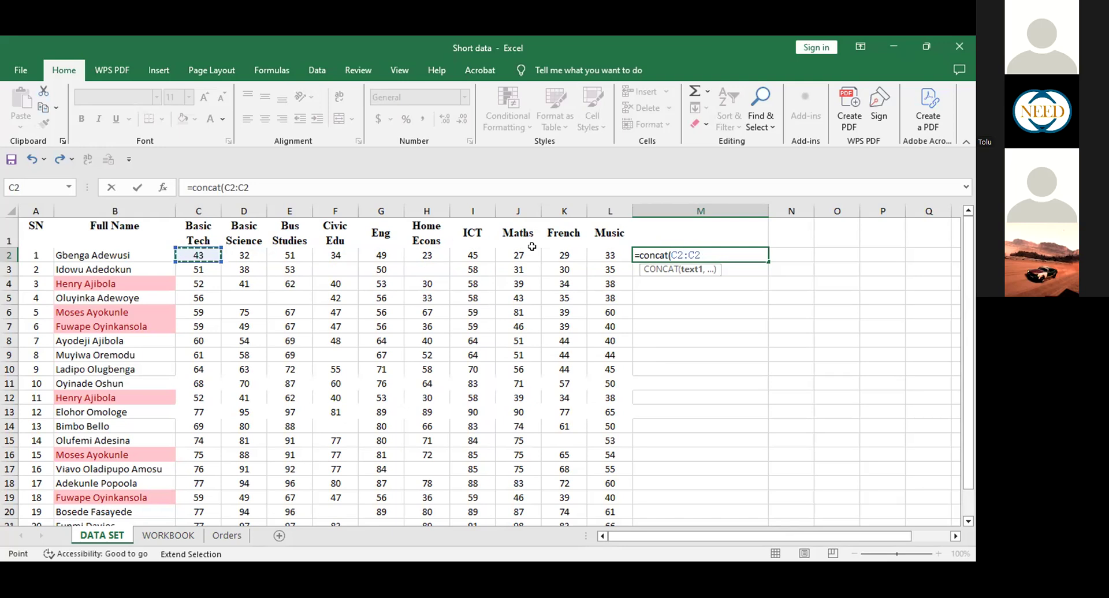
left_click(603, 255)
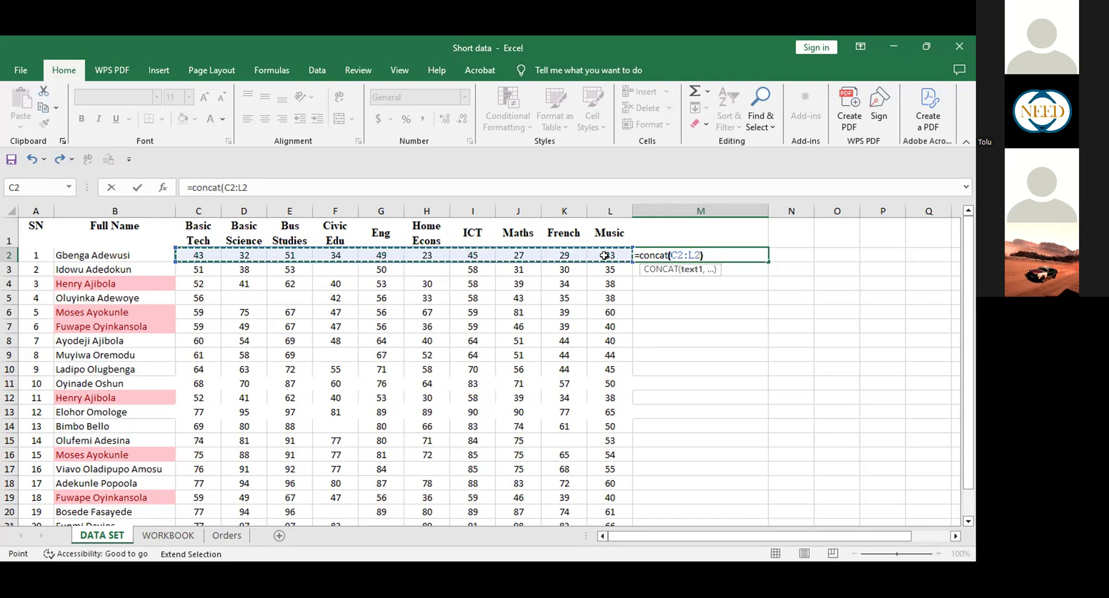
key("Return")
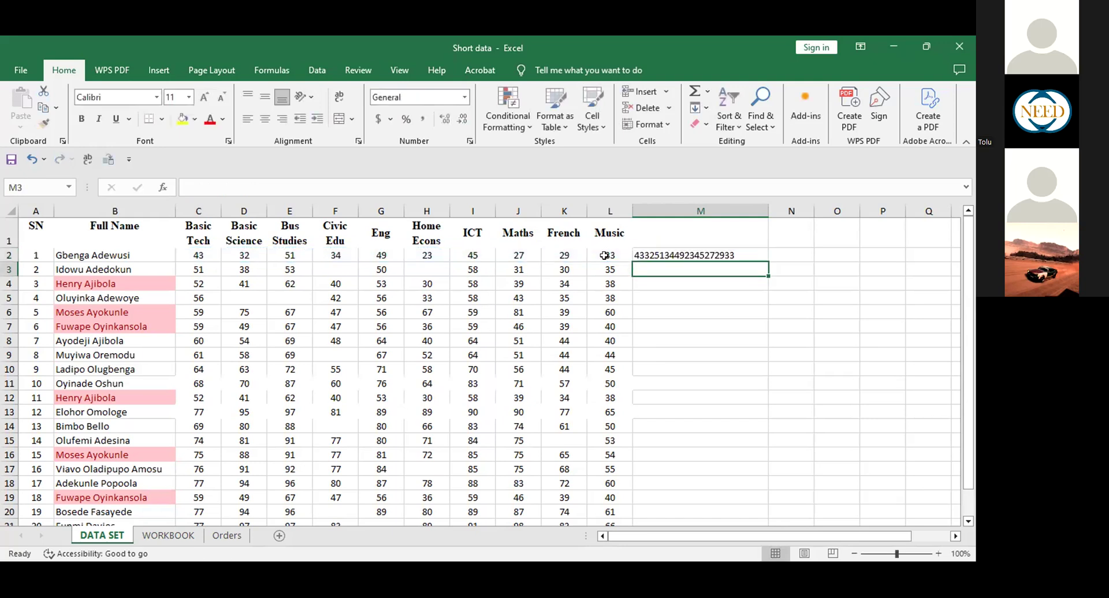
Copy the =CONCAT(C2:L2) formula down column M to row 22.
left_click(700, 249)
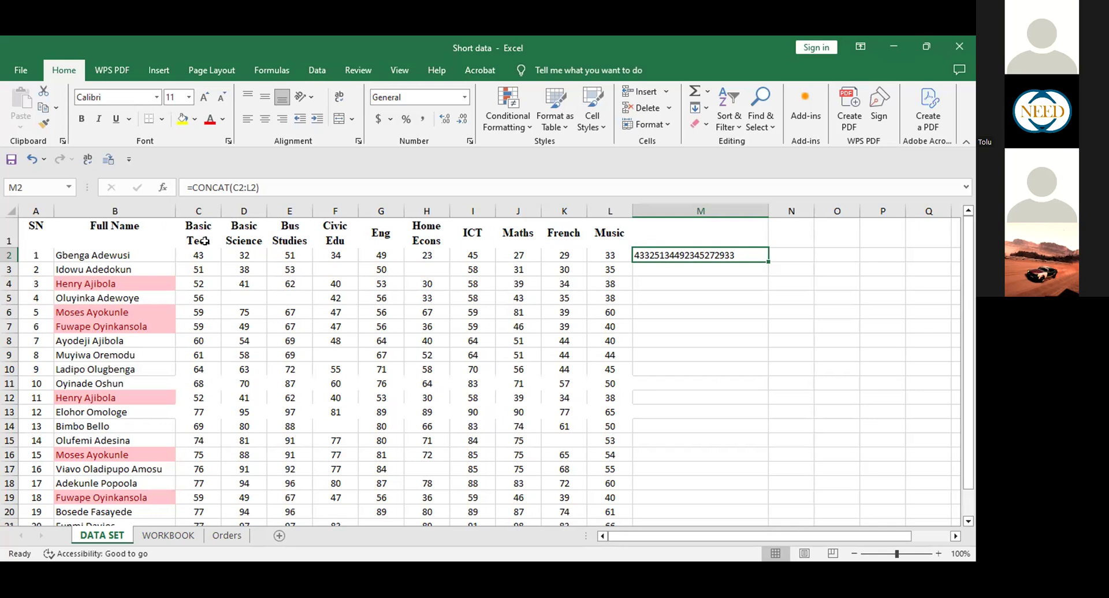
double_click(766, 259)
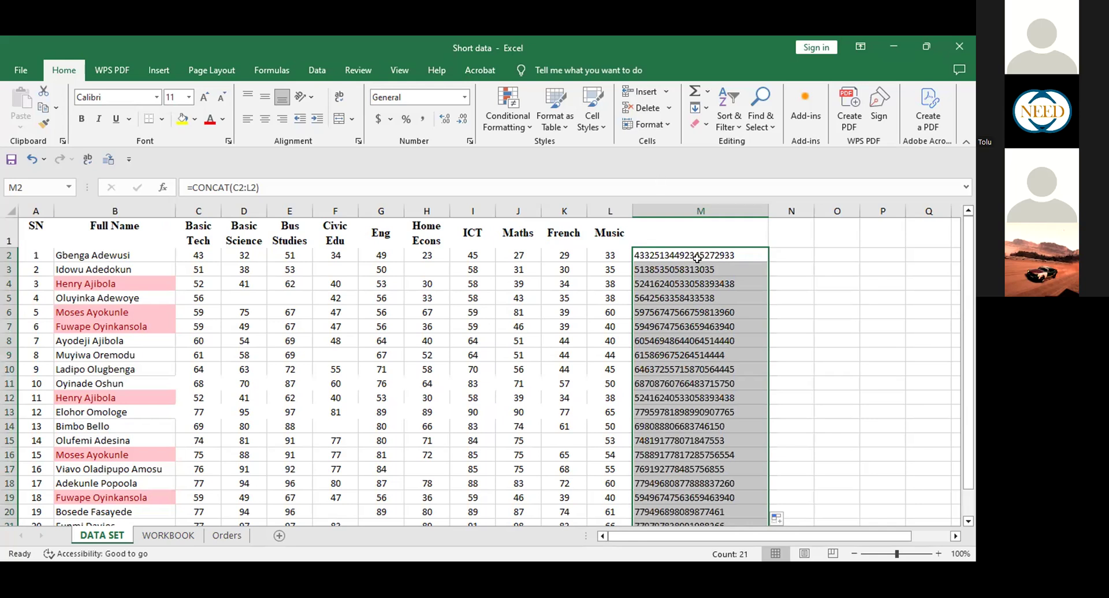
left_click(715, 252)
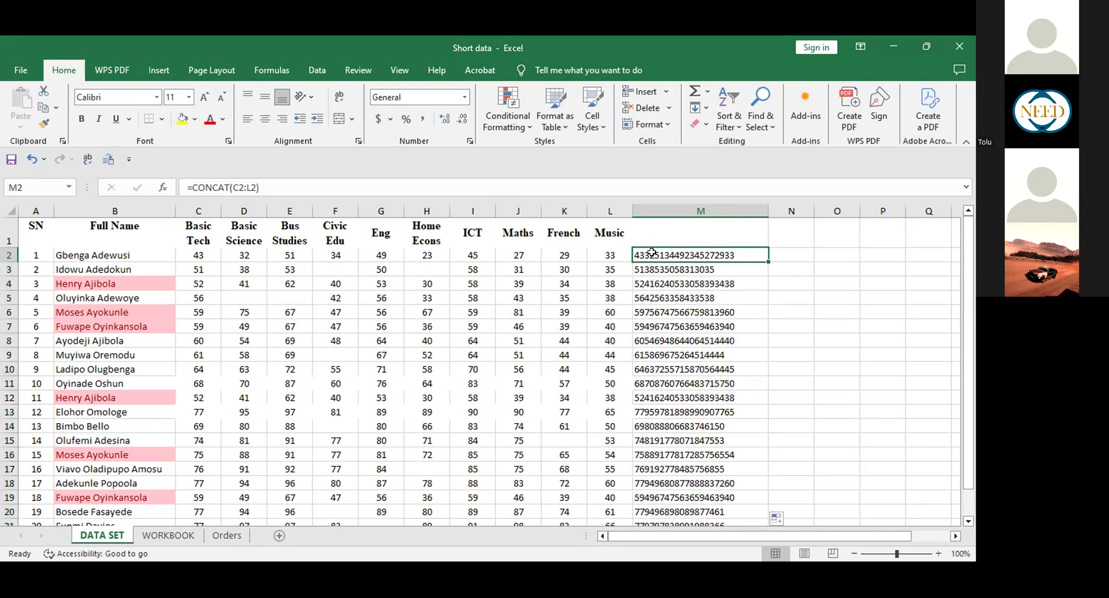
Compare rows 2 and 3 scores with their joined values, then select column M's results.
left_click_drag(604, 257, 204, 256)
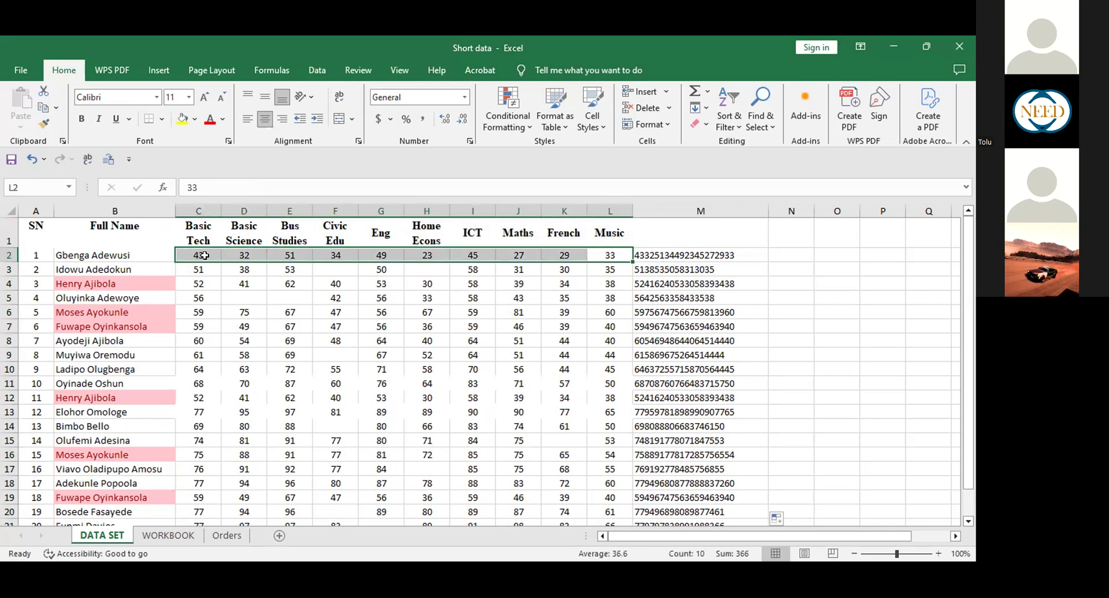
left_click(656, 255)
key("Down")
left_click_drag(611, 264, 200, 269)
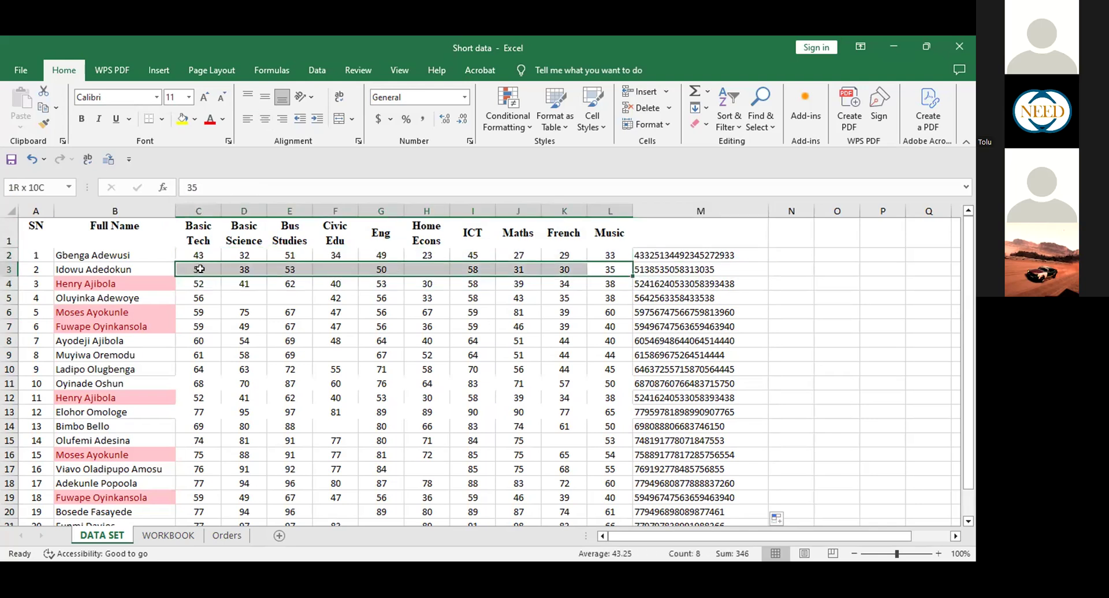
left_click(652, 273)
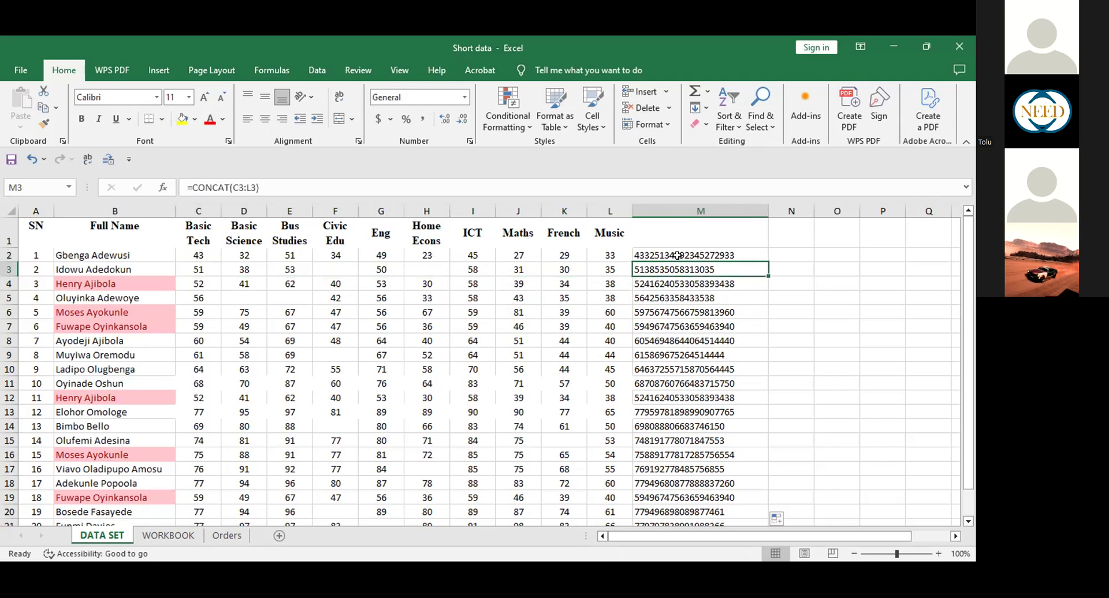
left_click_drag(198, 254, 658, 246)
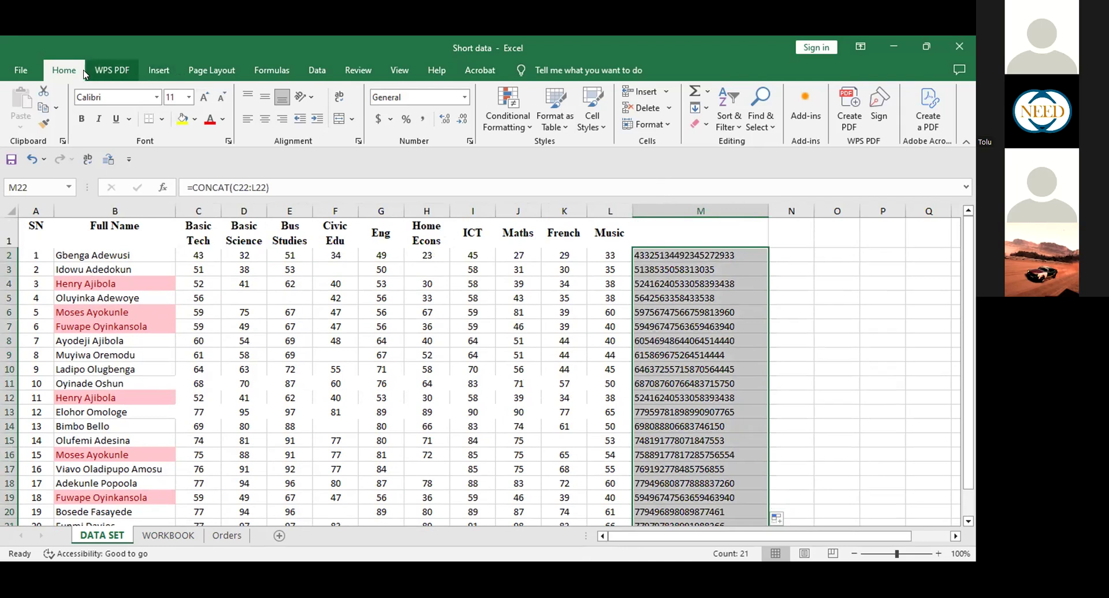
Highlight duplicate joined-score values in column M with light red Duplicate Values formatting.
left_click(529, 127)
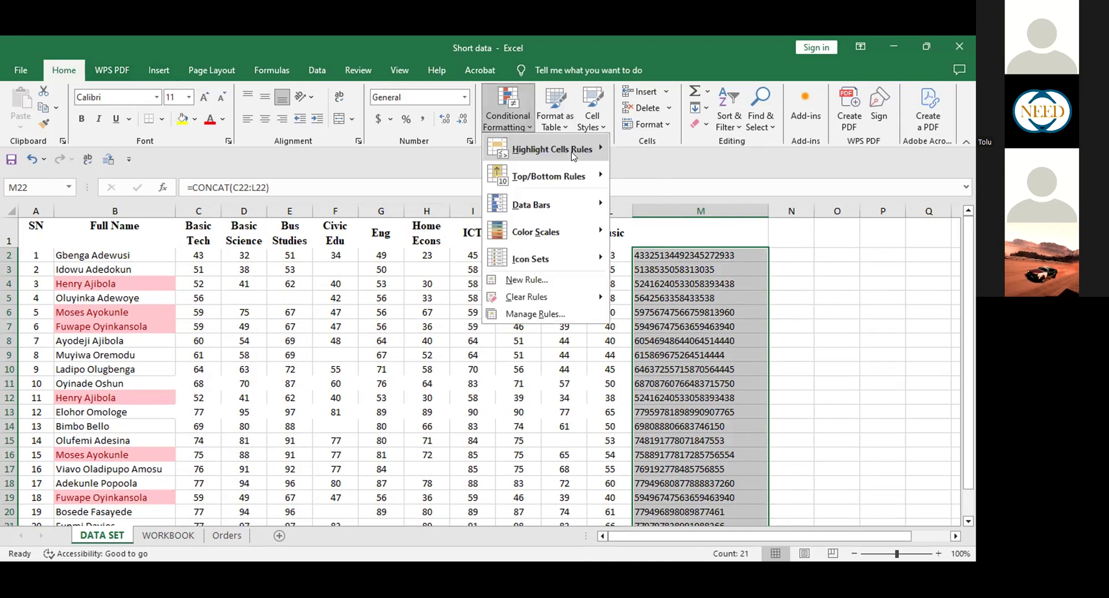
mouse_move(573, 153)
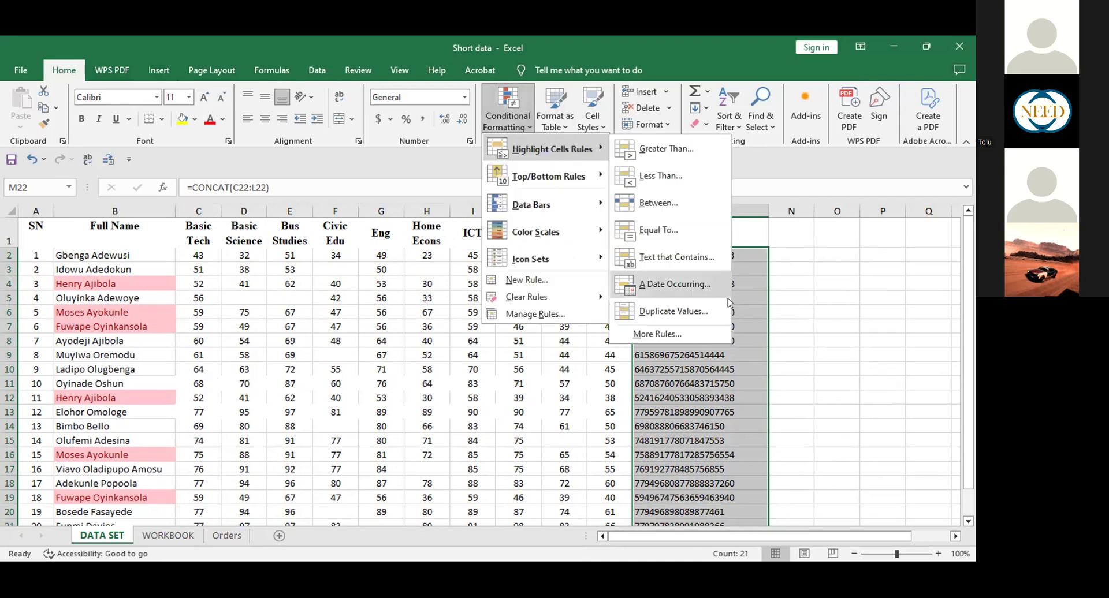
left_click(676, 311)
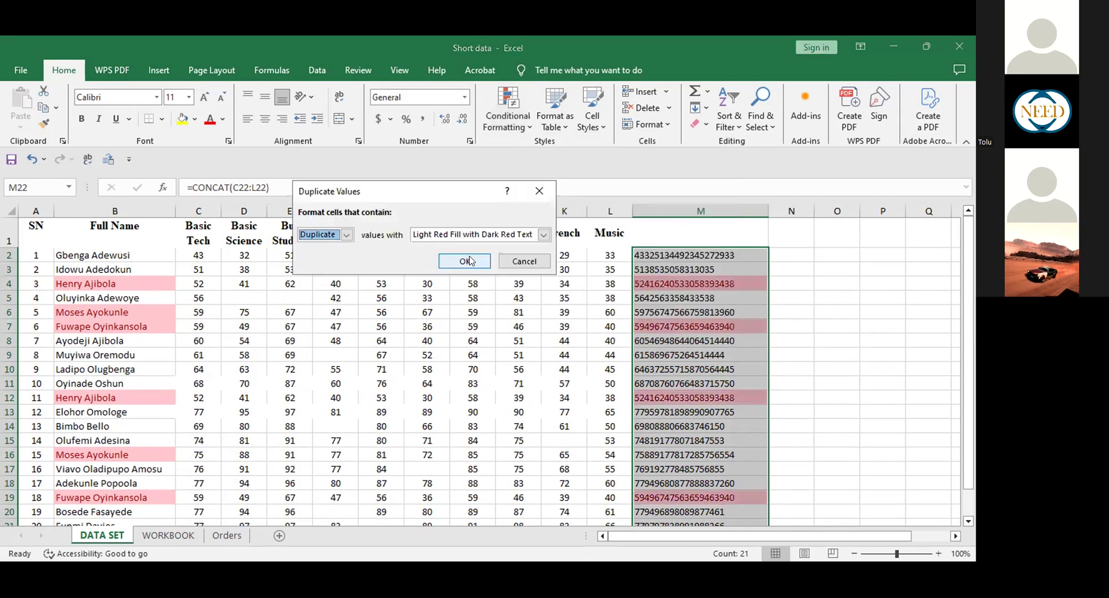
left_click(468, 260)
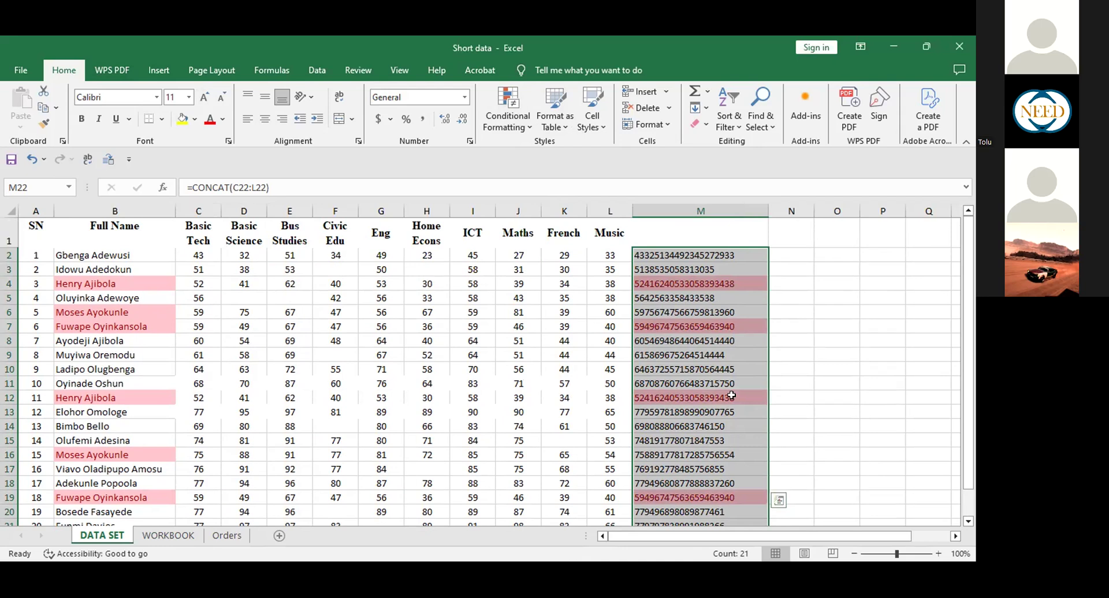
left_click(693, 283)
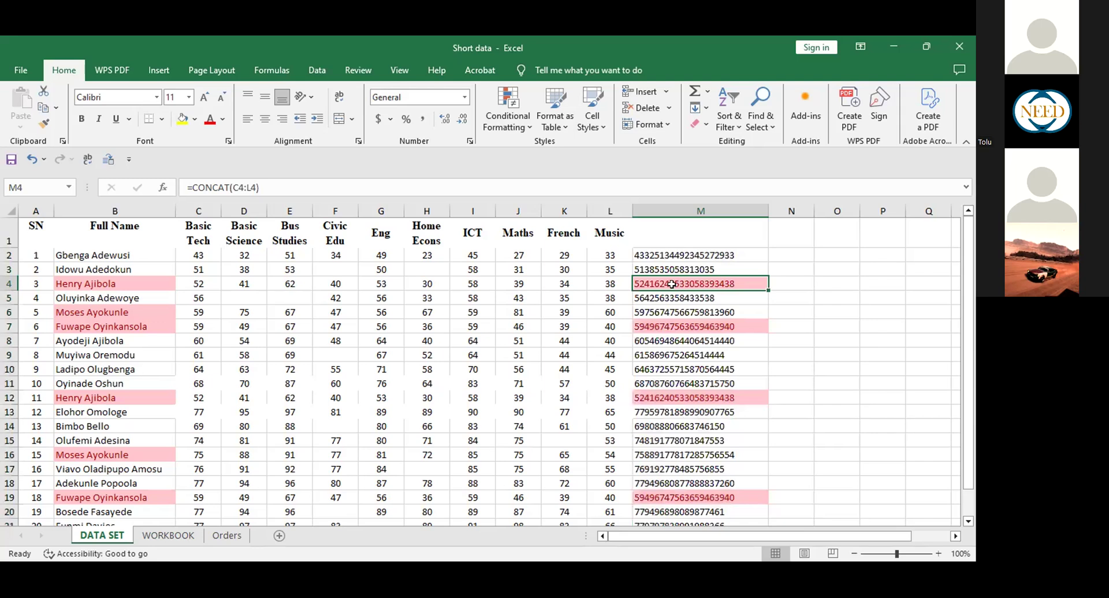
left_click_drag(613, 283, 204, 283)
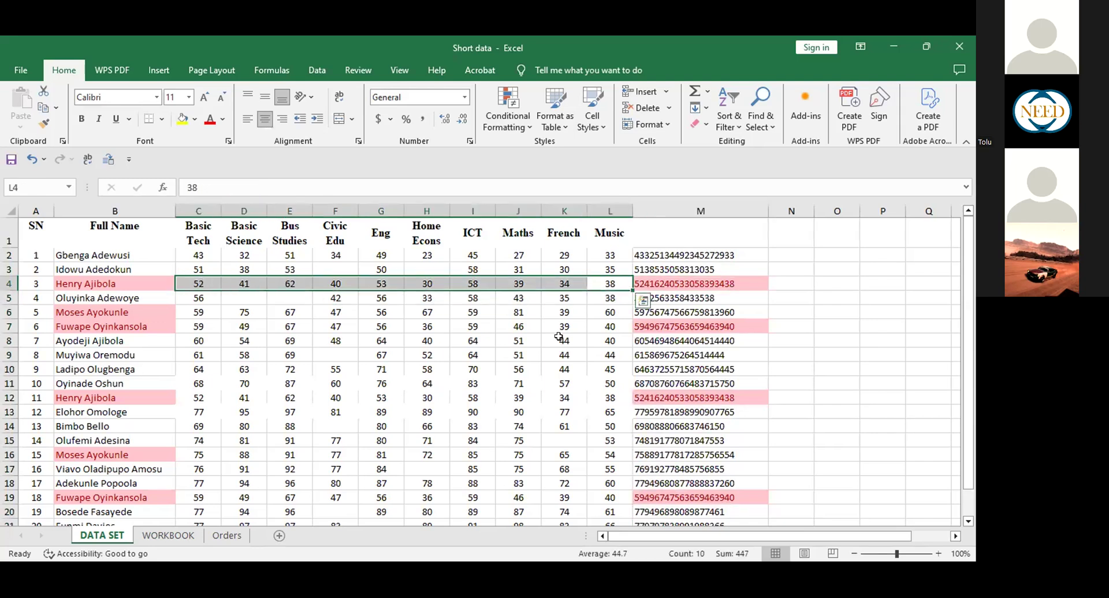
left_click(98, 286)
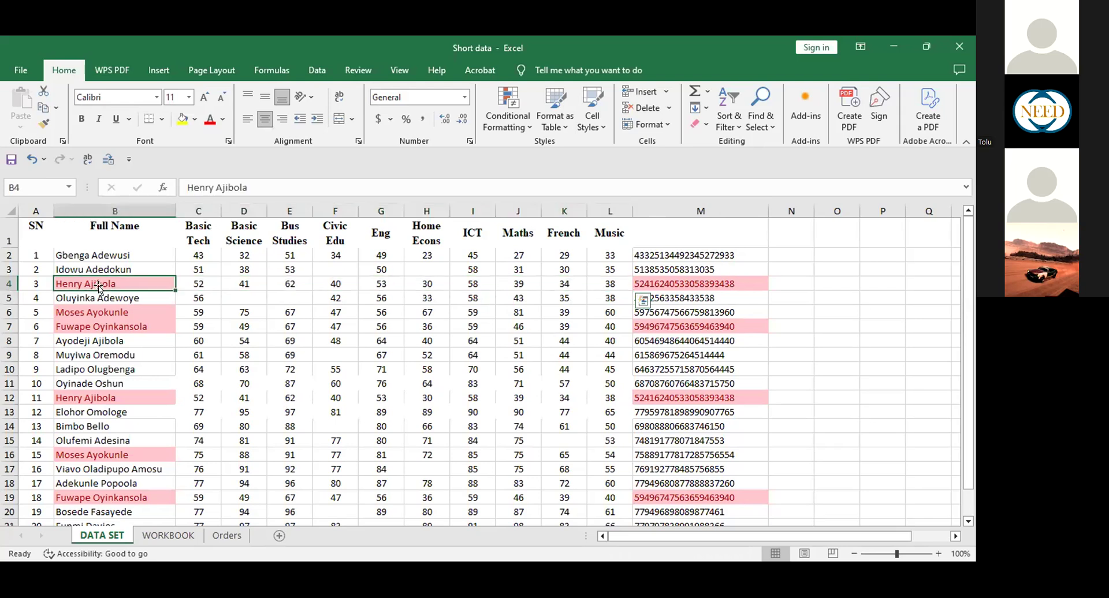
left_click(8, 283)
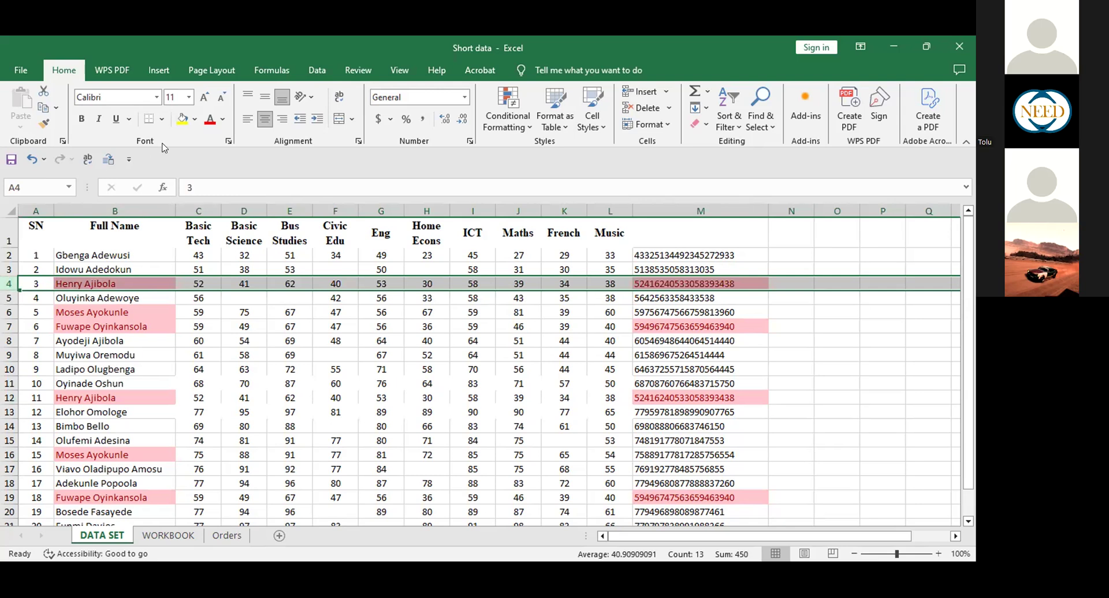
Fill rows 4 and 12 with yellow.
left_click(180, 121)
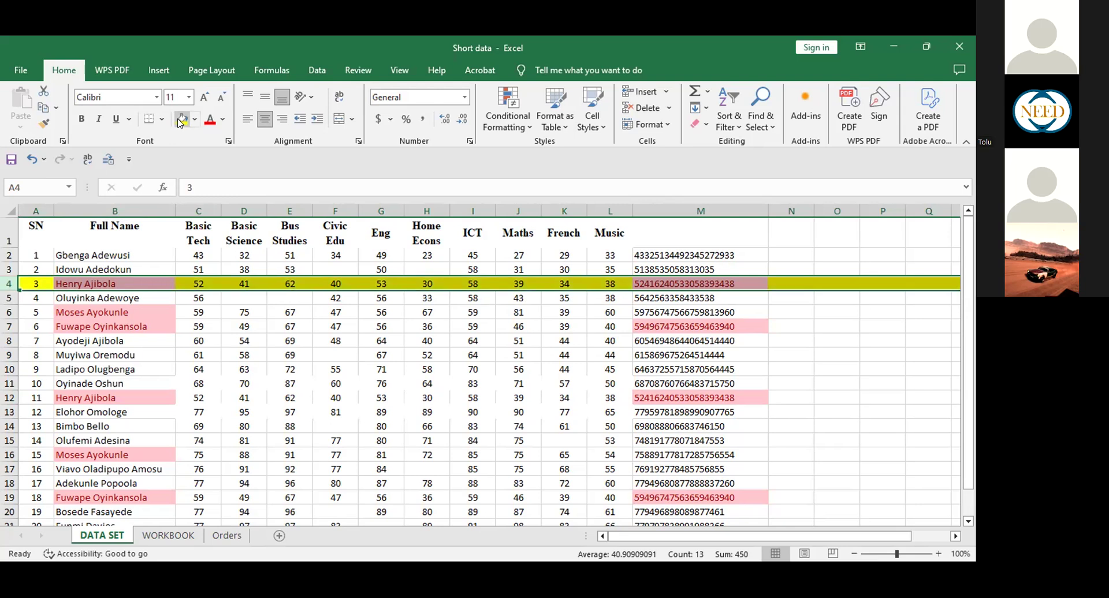
left_click(9, 398)
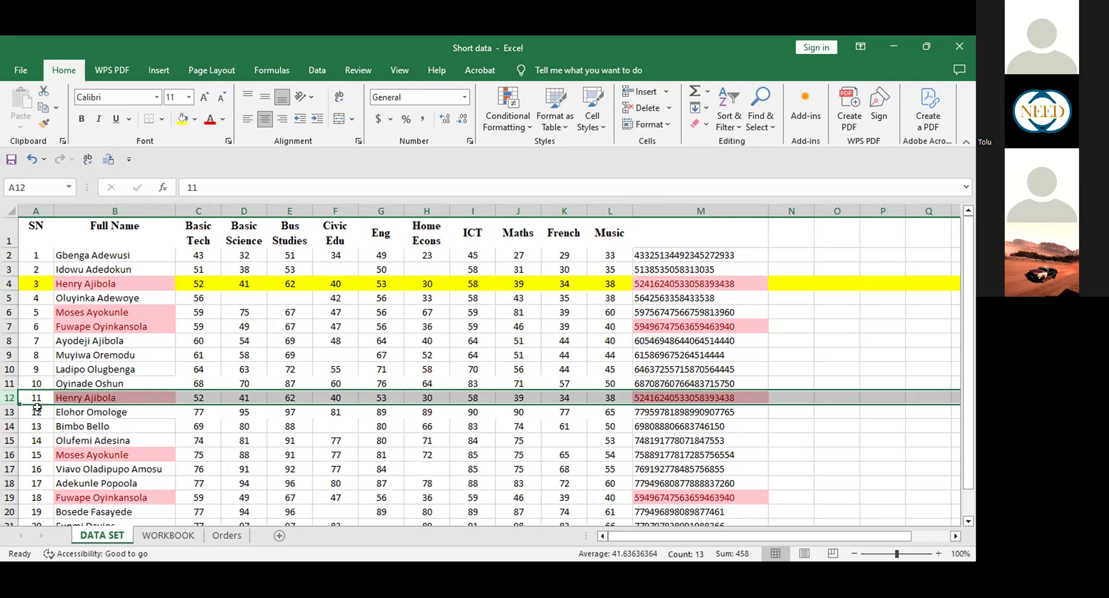
left_click(181, 120)
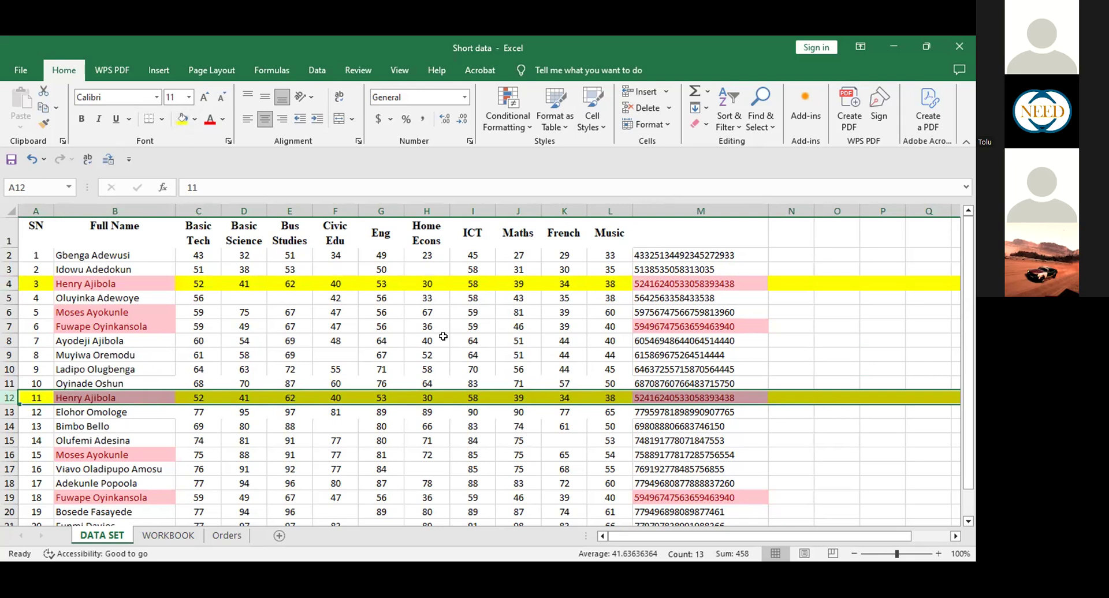
left_click(9, 312)
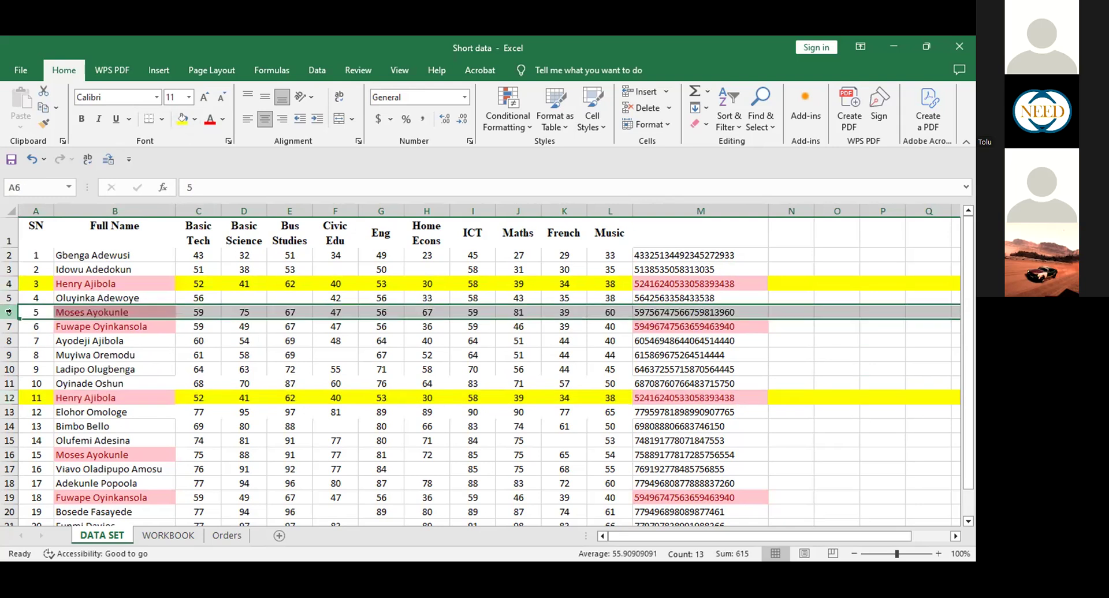
left_click(79, 311)
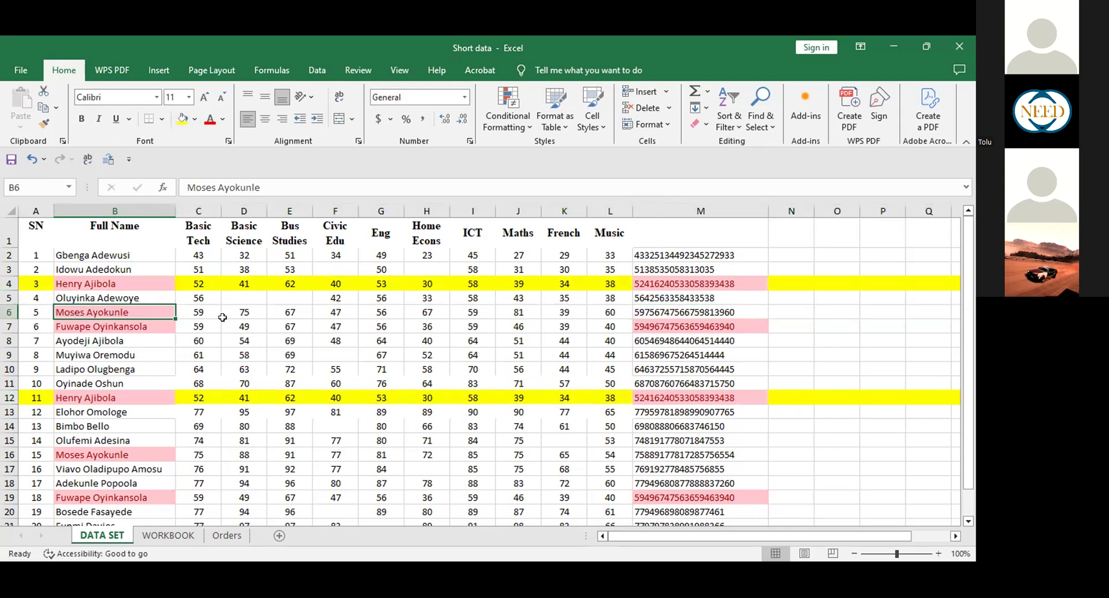
left_click(204, 313)
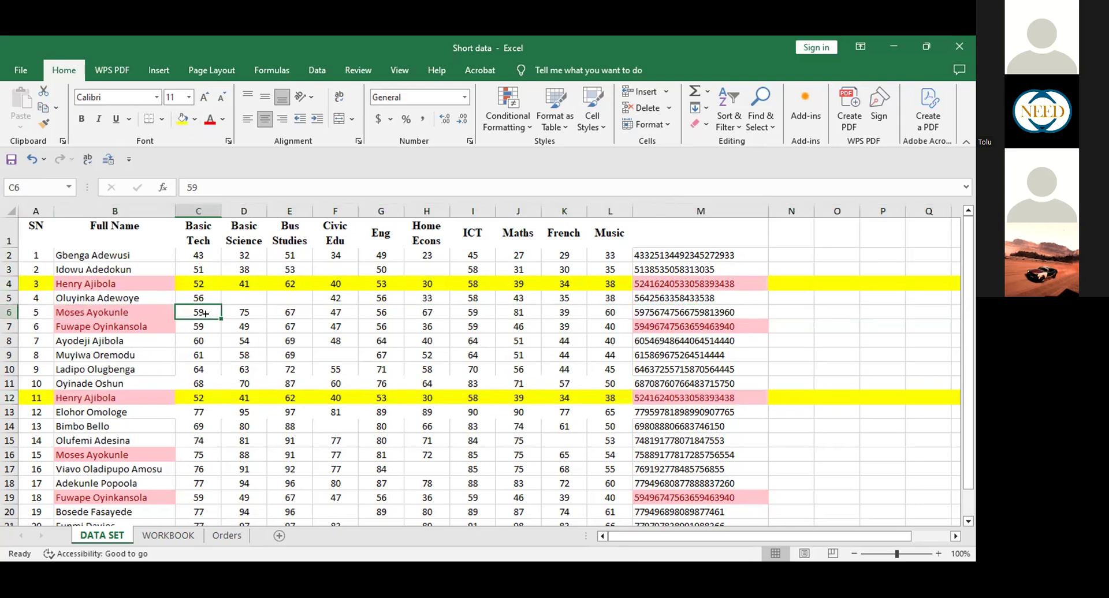
left_click(698, 313)
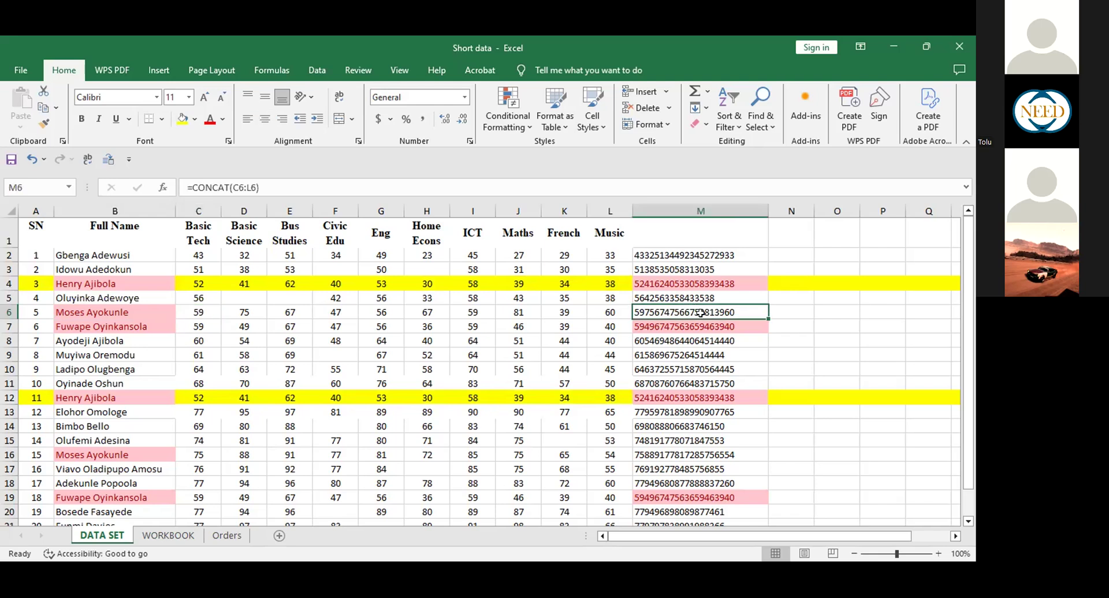
left_click(9, 311)
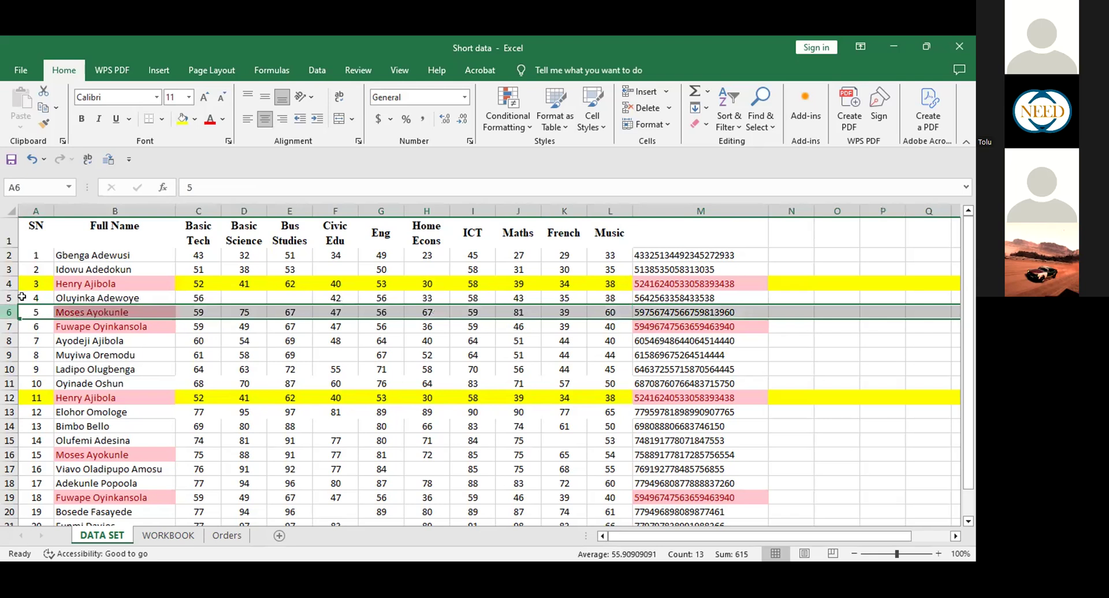
Fill rows 6 and 16 with green.
left_click(196, 120)
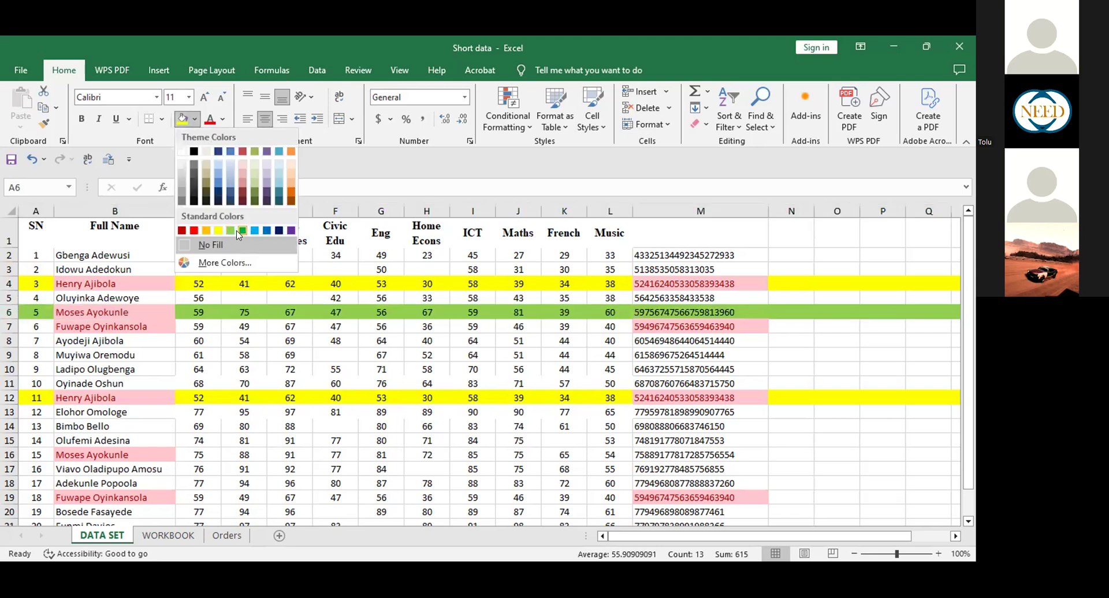
left_click(241, 230)
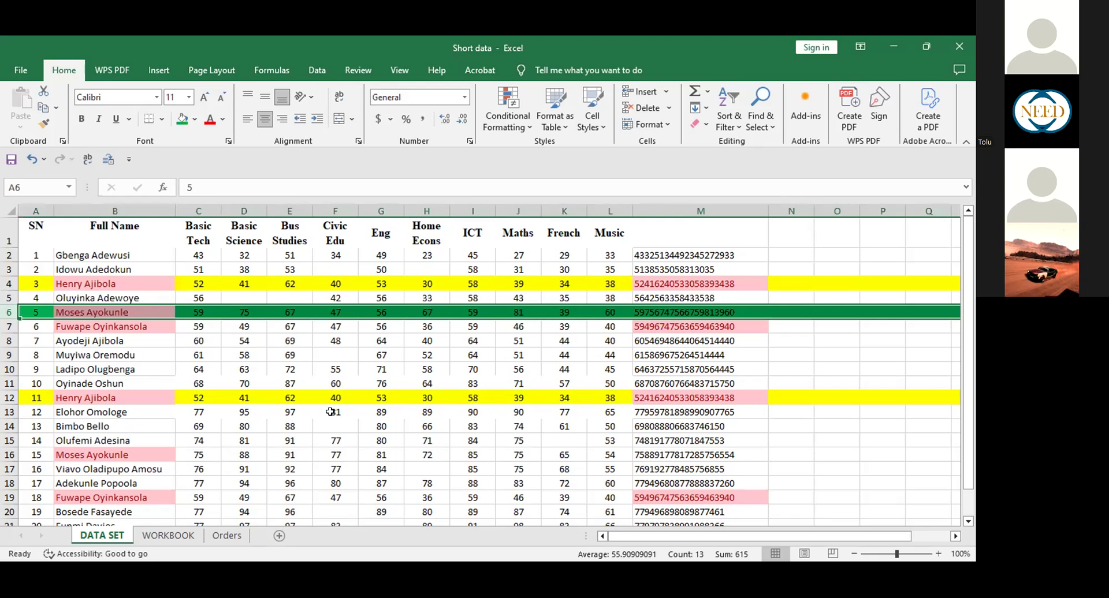
left_click(10, 455)
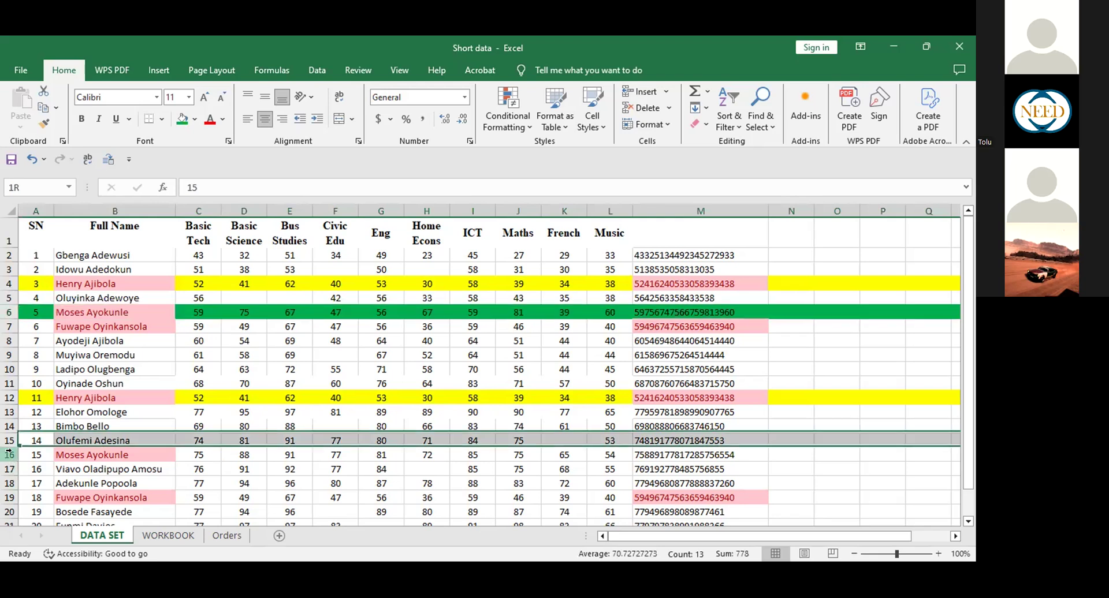
left_click(182, 119)
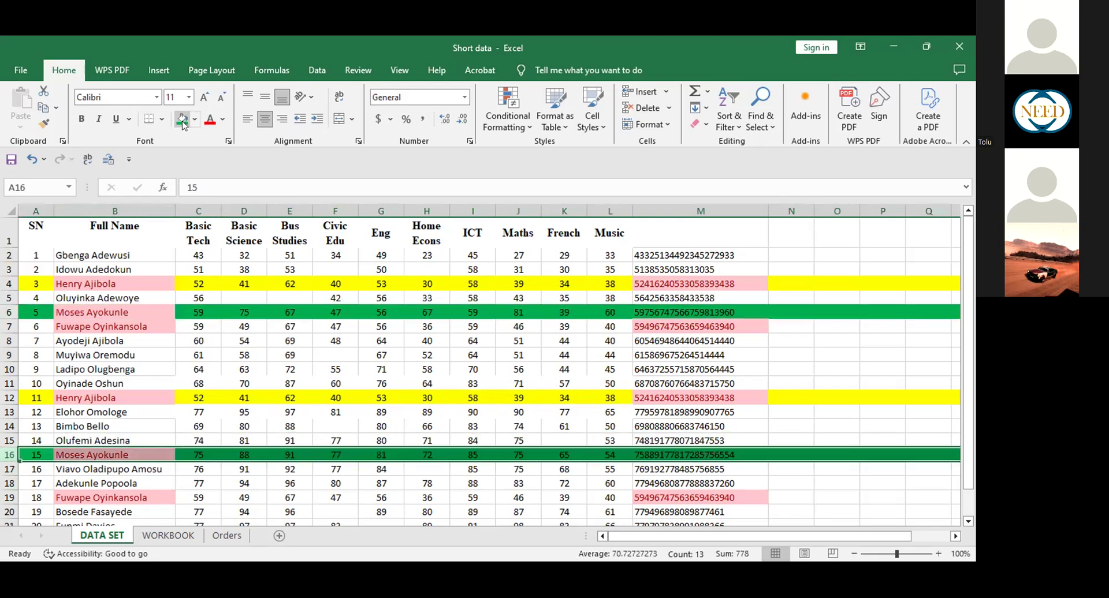
Compare the Basic Tech, Basic Science and Bus Studies scores of rows 6 and 16, then reselect row 16.
left_click(455, 429)
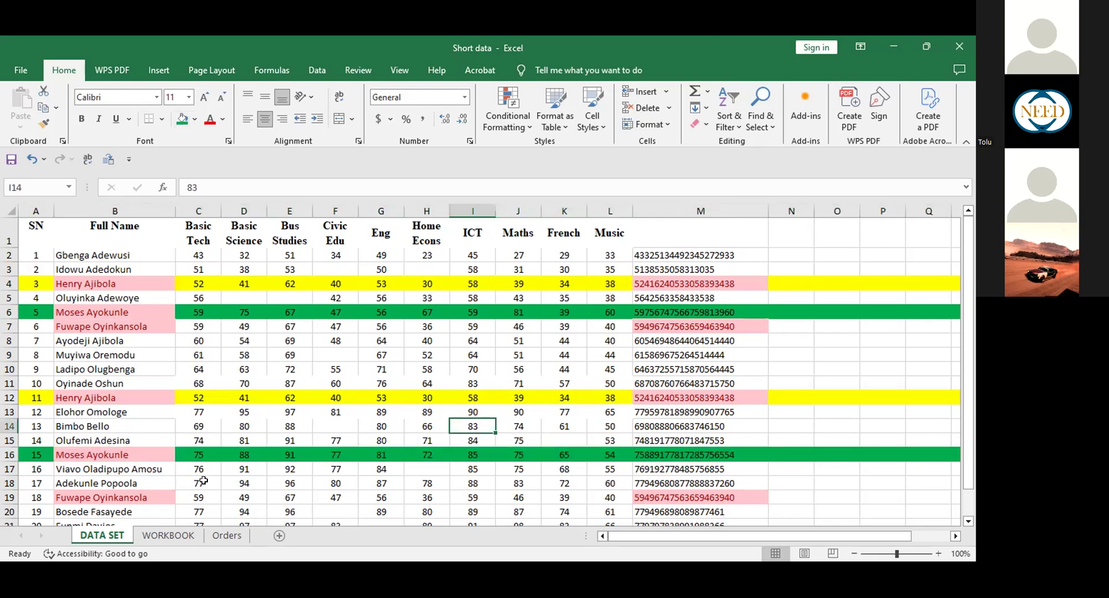
left_click(198, 455)
left_click(193, 315)
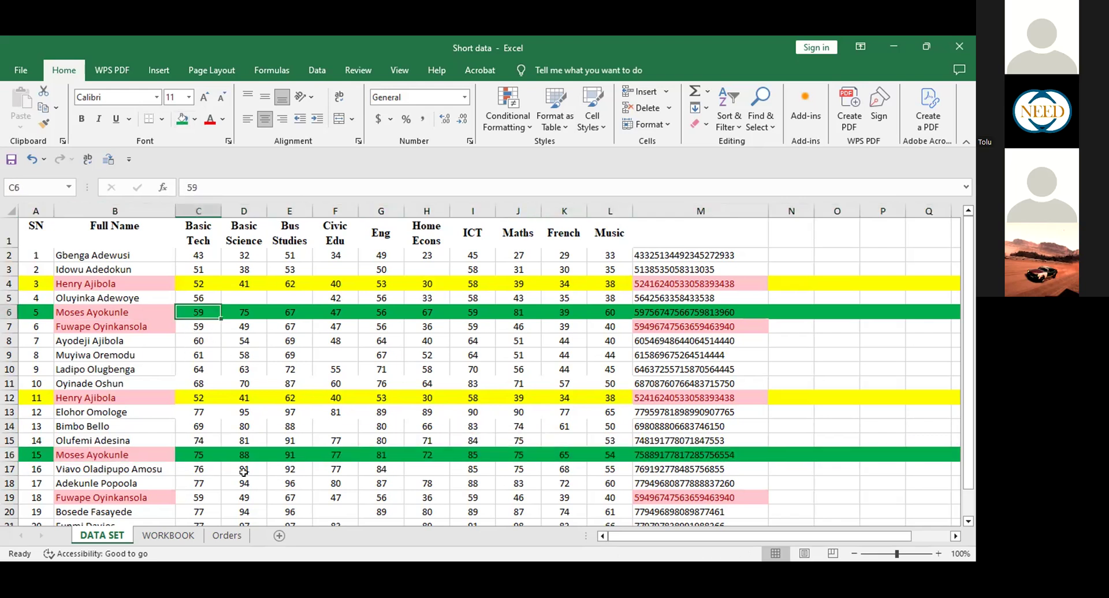
left_click(254, 316)
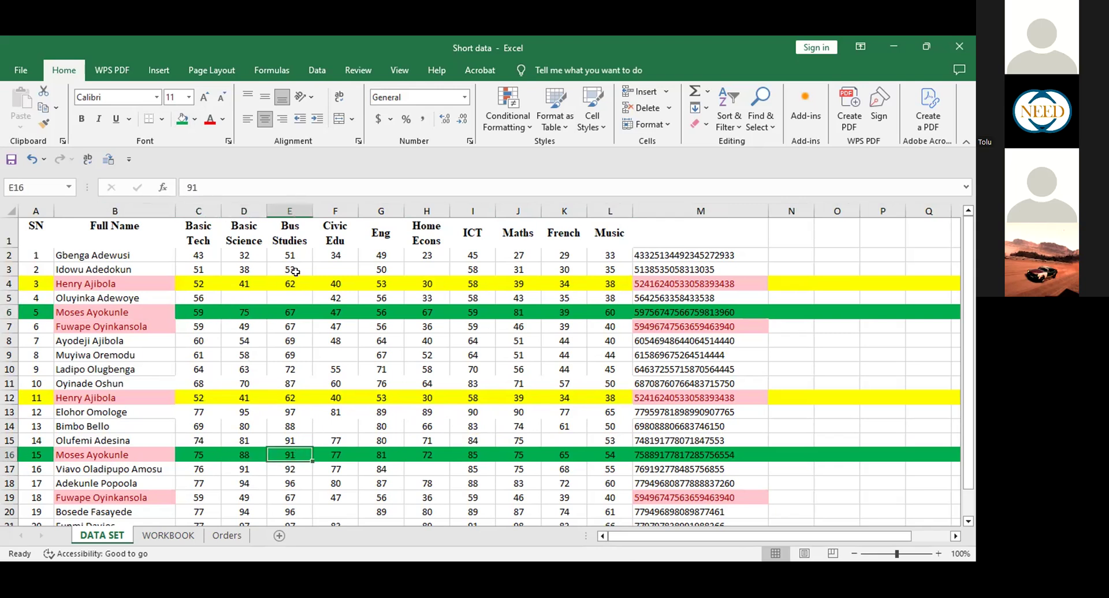
left_click(292, 308)
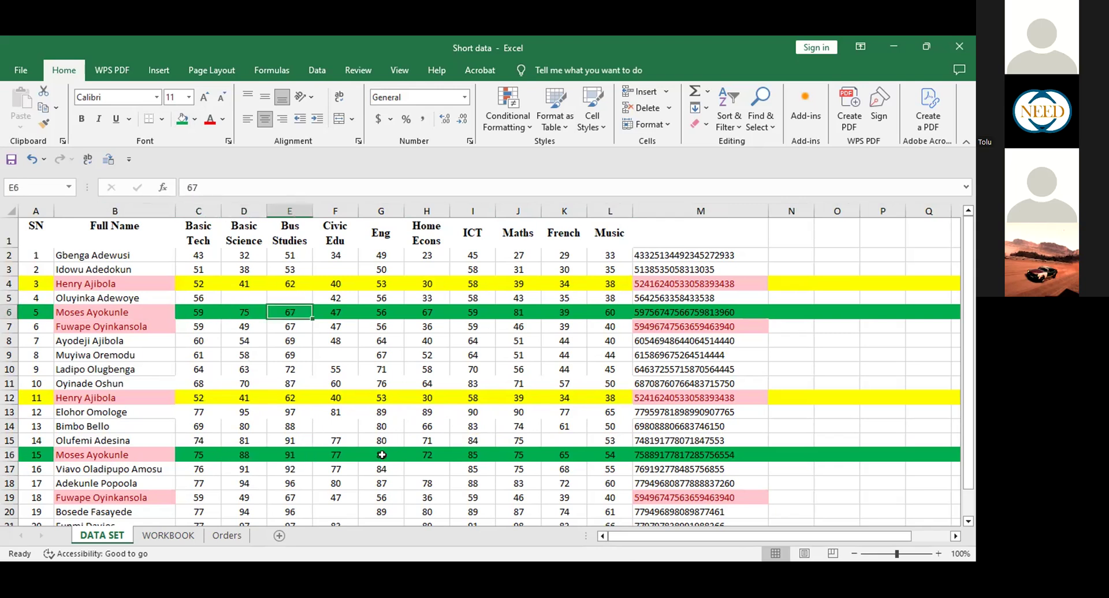
key("Right")
key("Right")
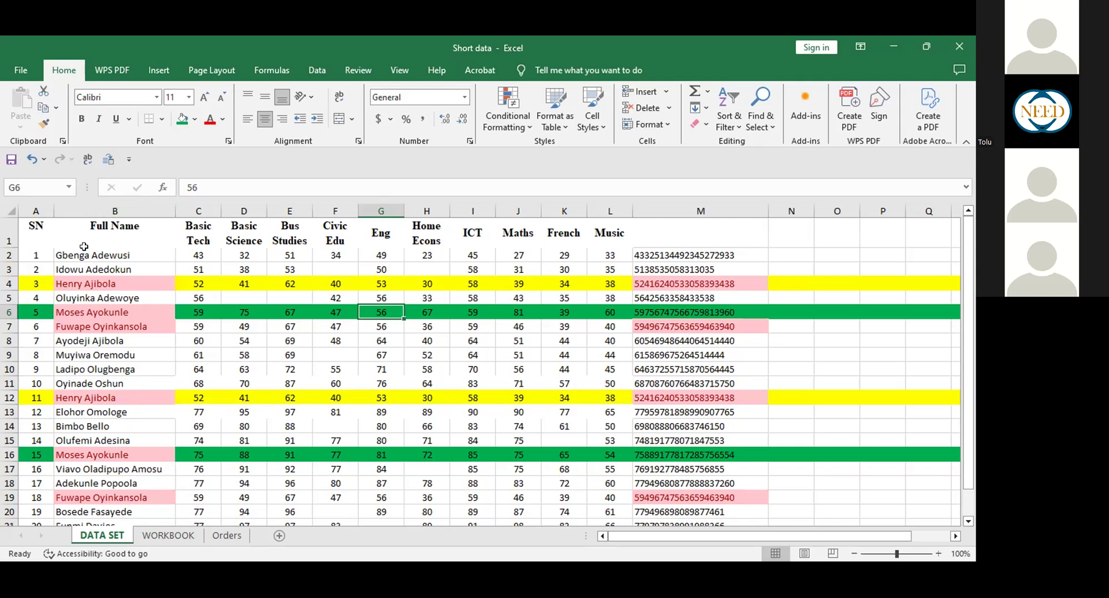
left_click(7, 454)
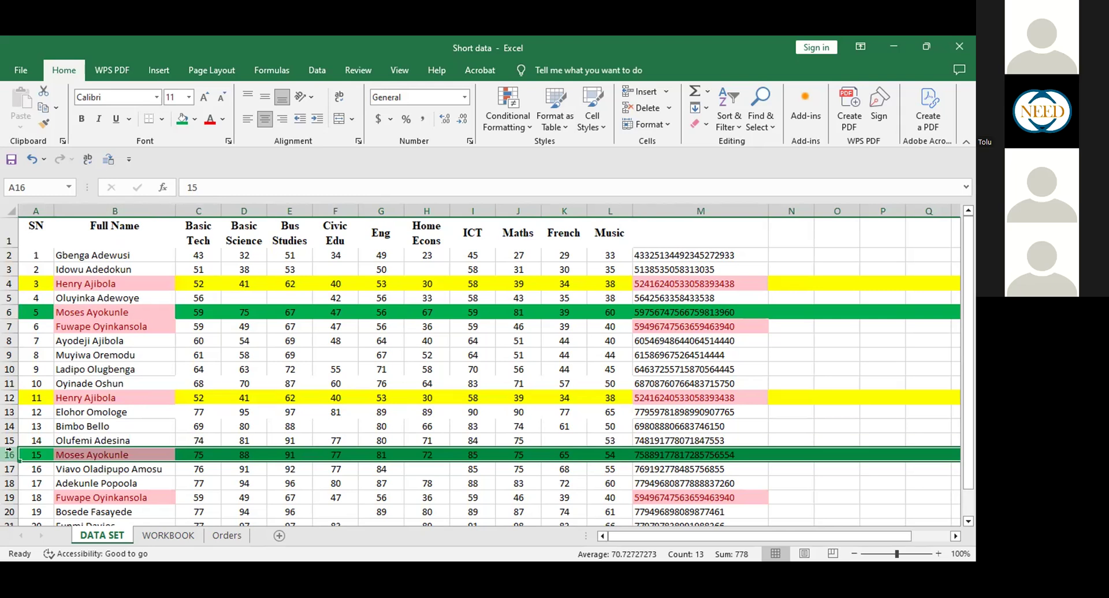
left_click(66, 311)
left_click(107, 457)
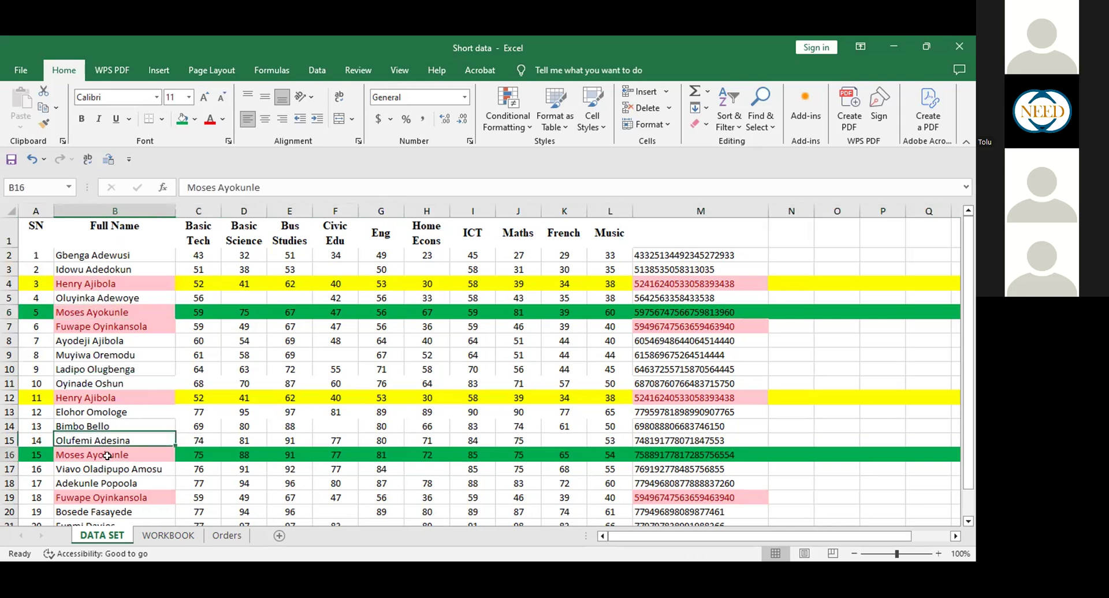
left_click(202, 454)
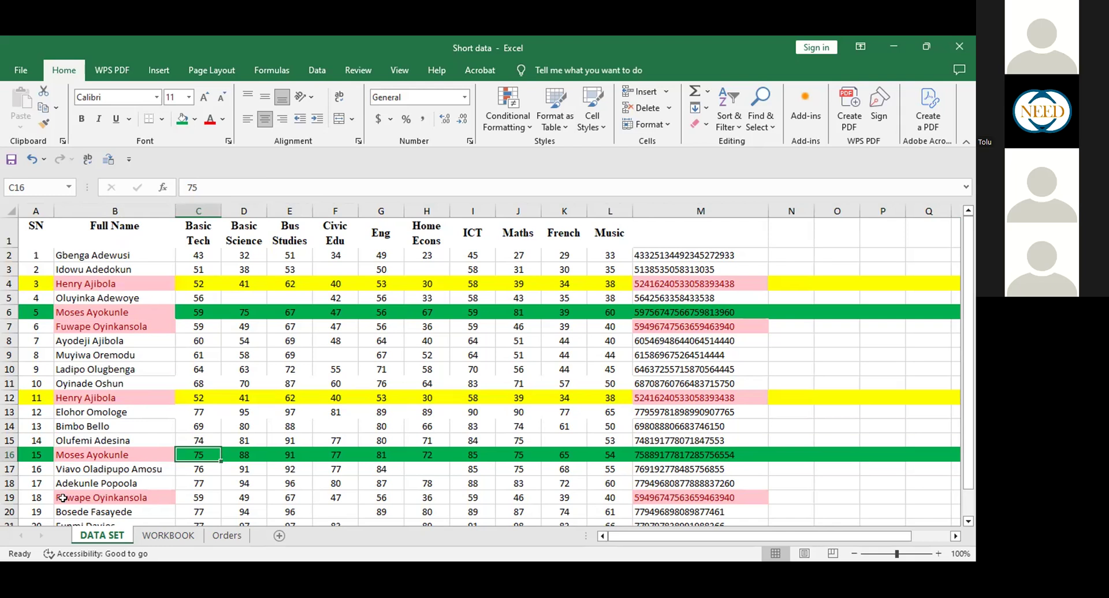
left_click(9, 497)
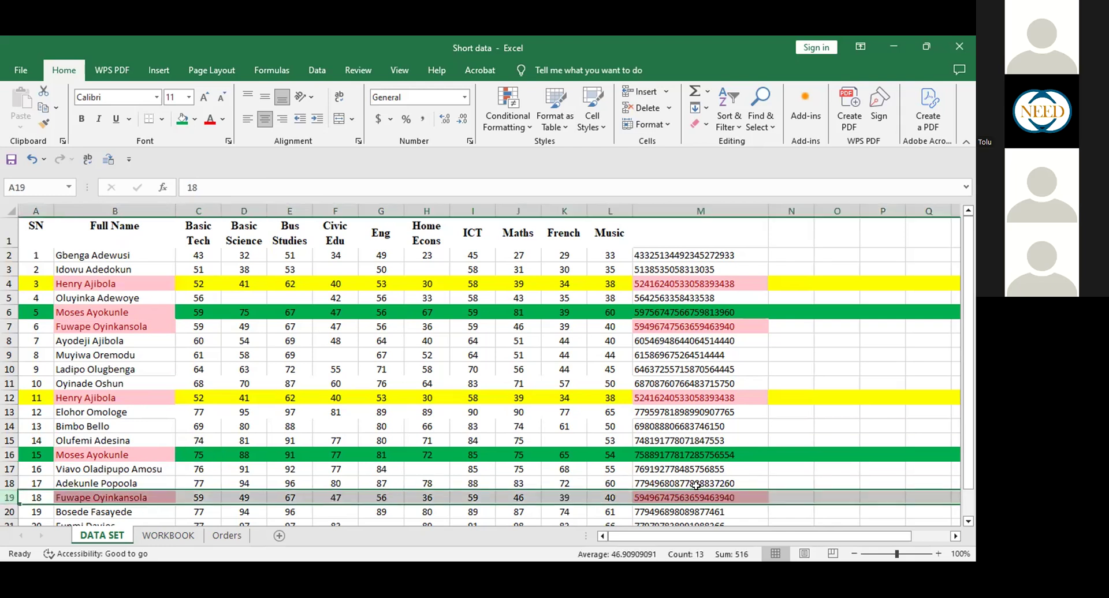
left_click(5, 326)
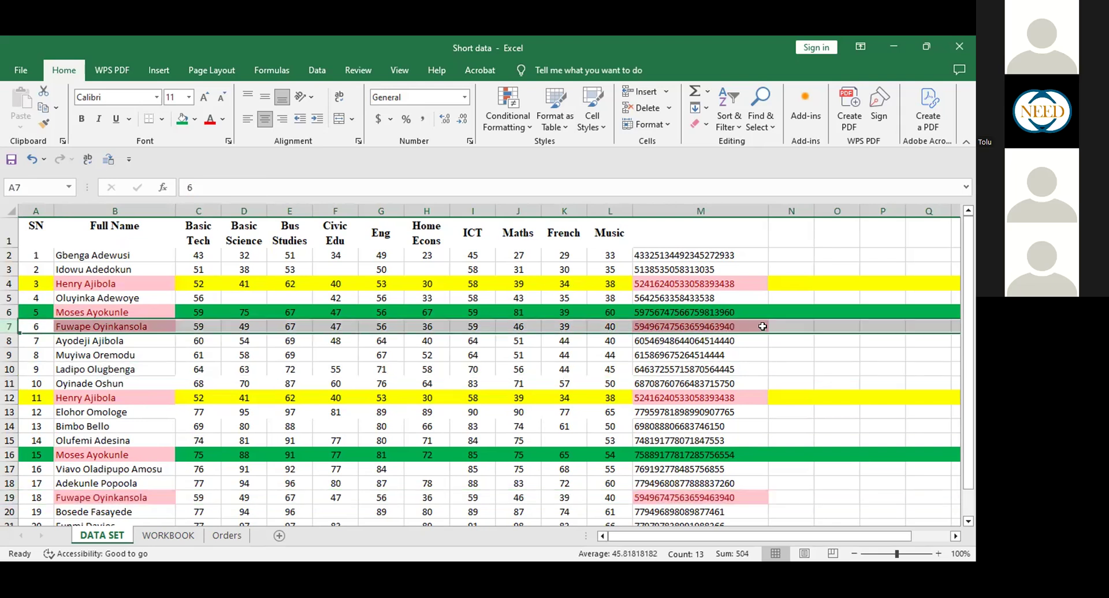
left_click(737, 226)
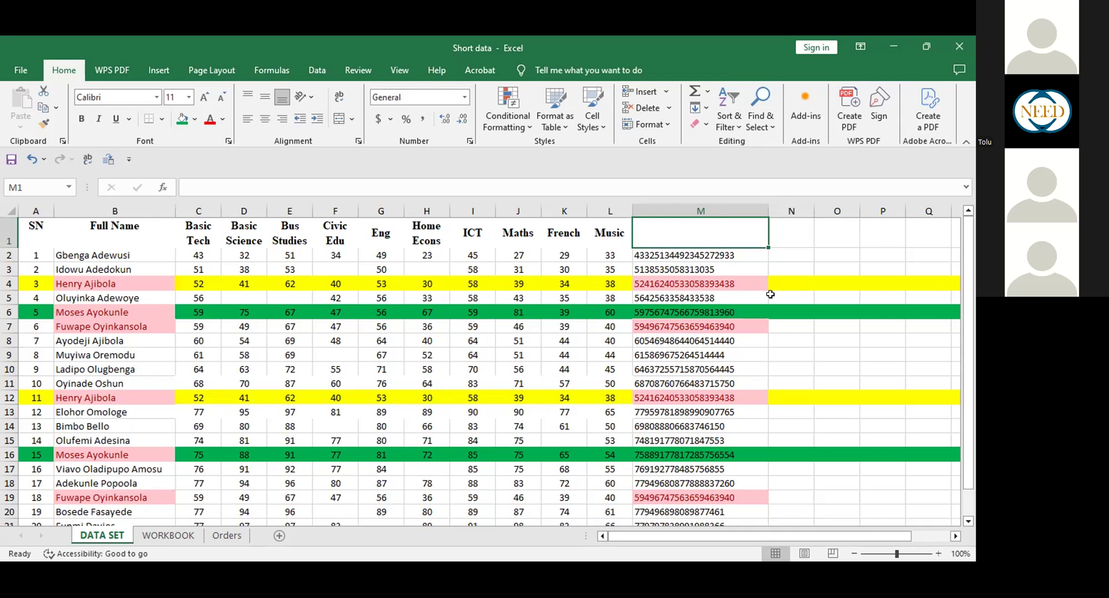
Check the CONCAT formulas in M2 and M8, then open Format Cells for M4 with Ctrl+1.
left_click(708, 259)
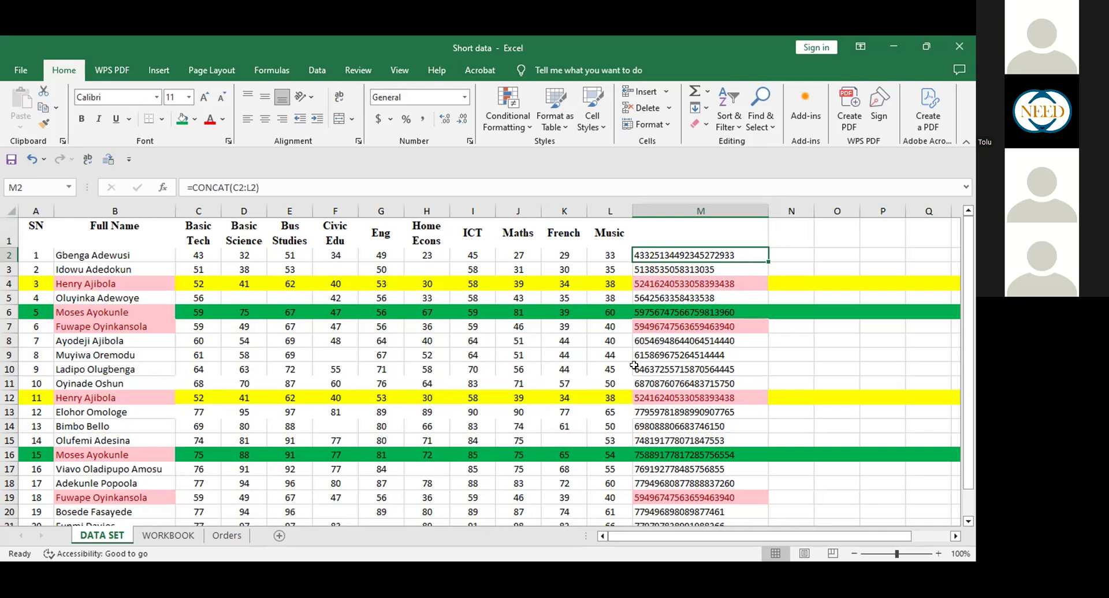
left_click(693, 345)
left_click(745, 284)
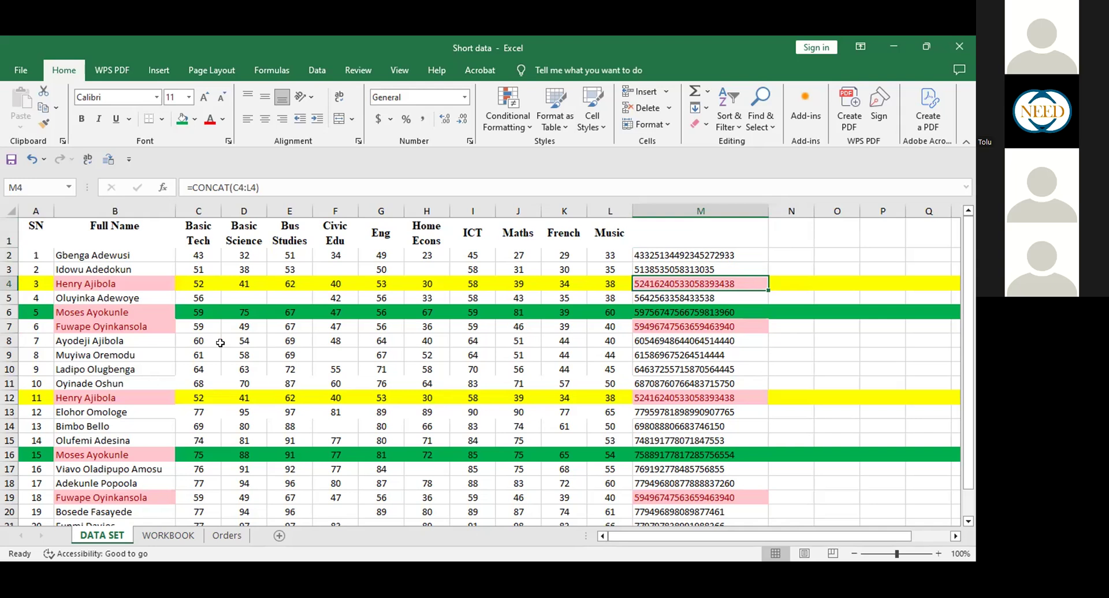
key("ctrl+1")
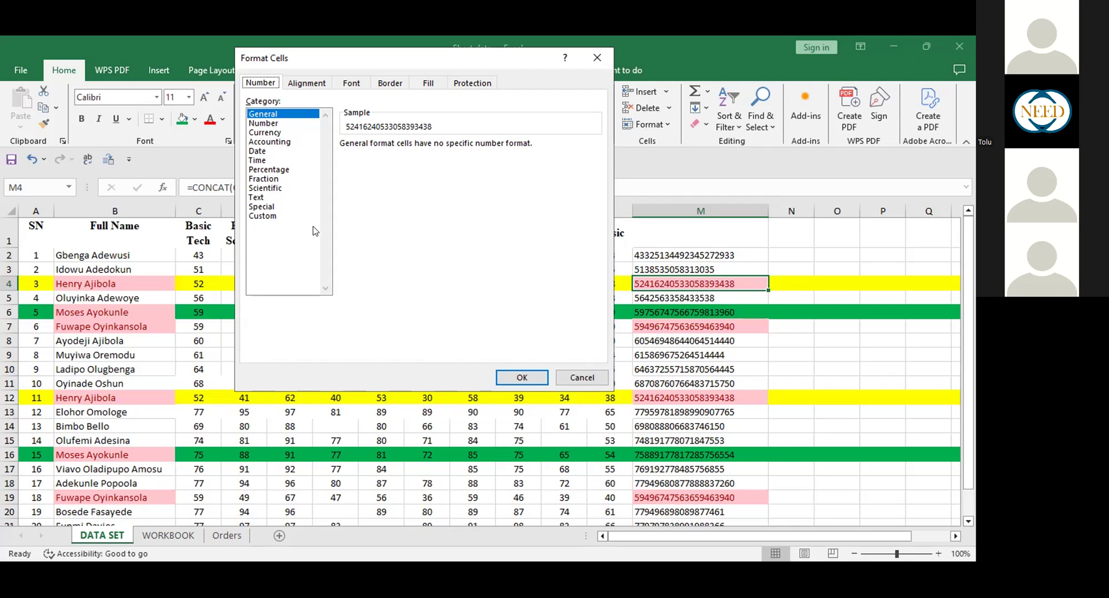
left_click(268, 216)
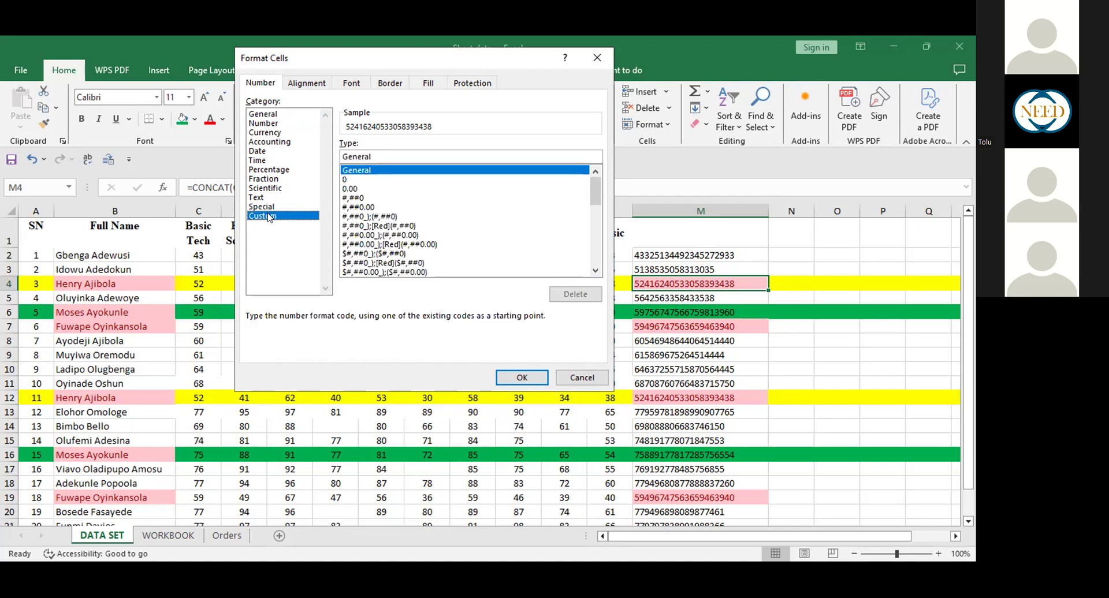
left_click(383, 151)
key("BackSpace")
key("BackSpace")
key("BackSpace")
key("BackSpace")
key("BackSpace")
key("BackSpace")
key("BackSpace")
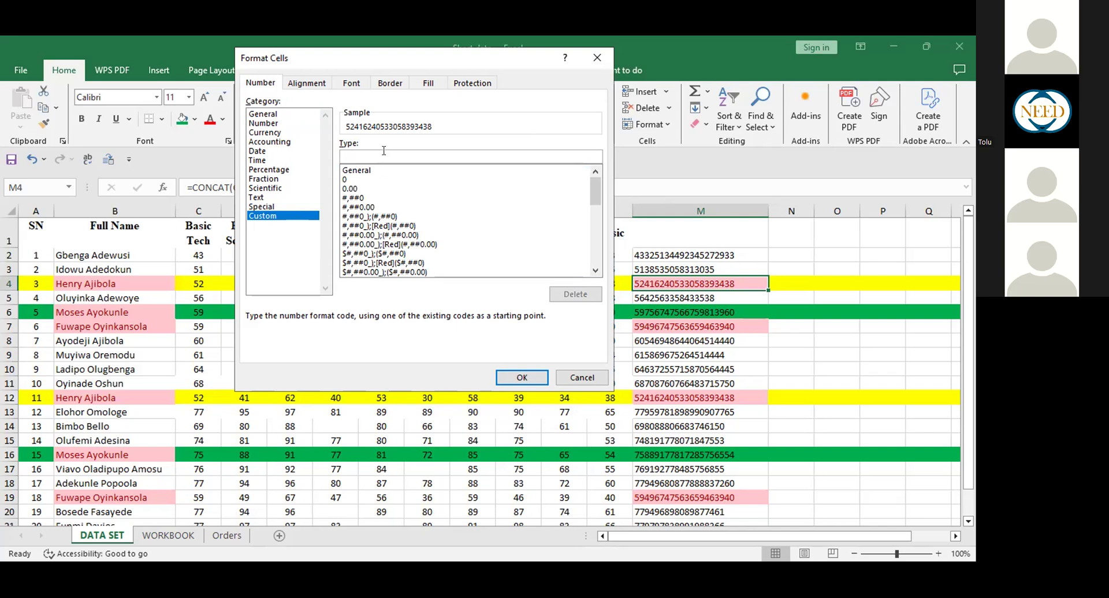
type(";;;")
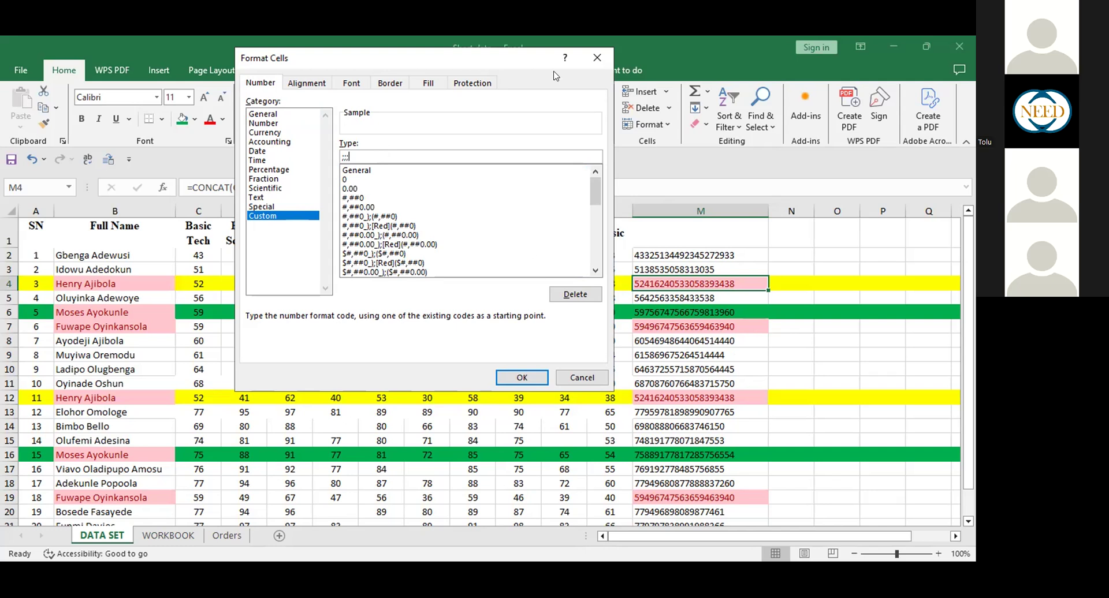
left_click(597, 57)
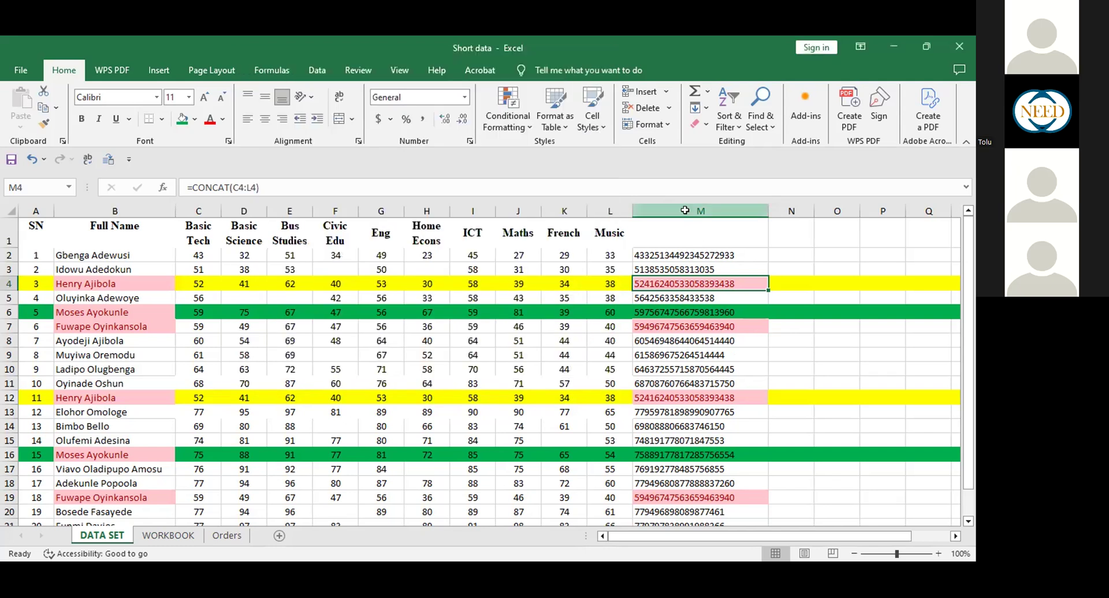
left_click(686, 211)
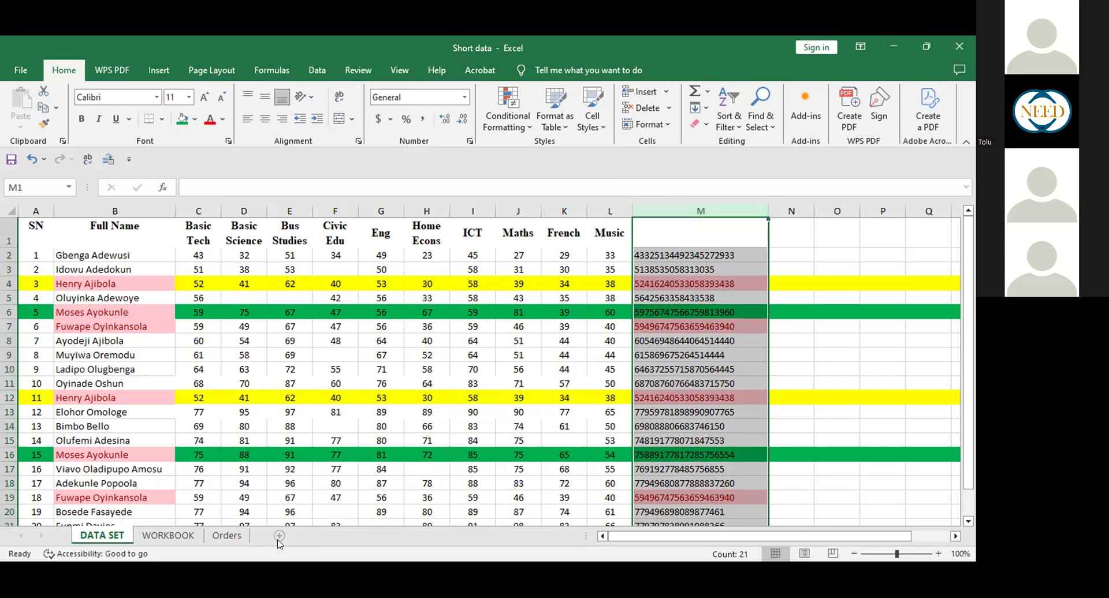
Give column M the custom number format ;;; so its joined scores display blank.
key("ctrl+1")
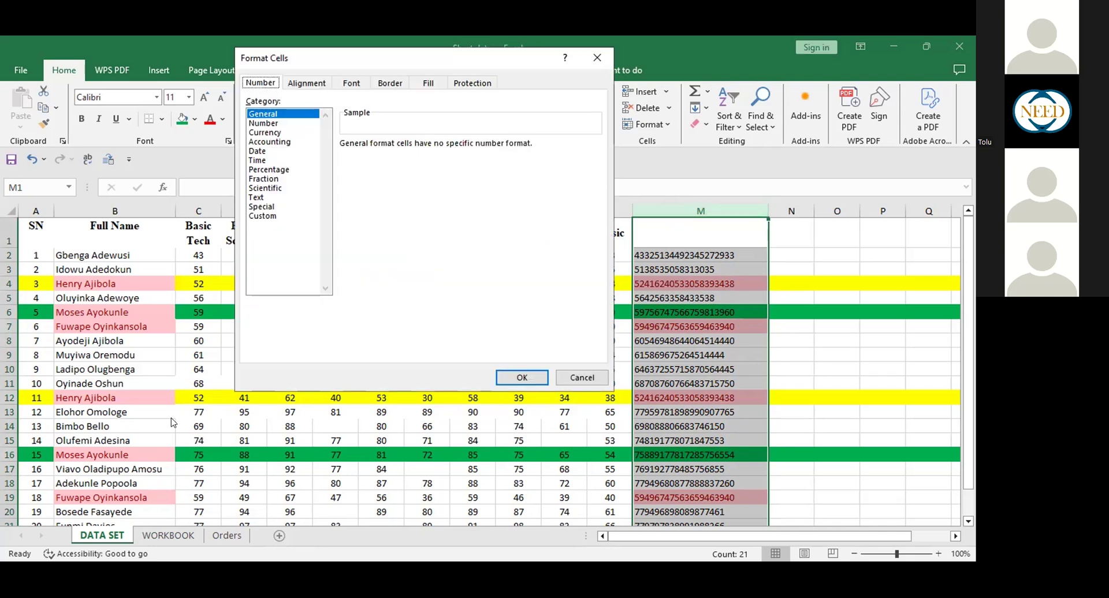
left_click(258, 216)
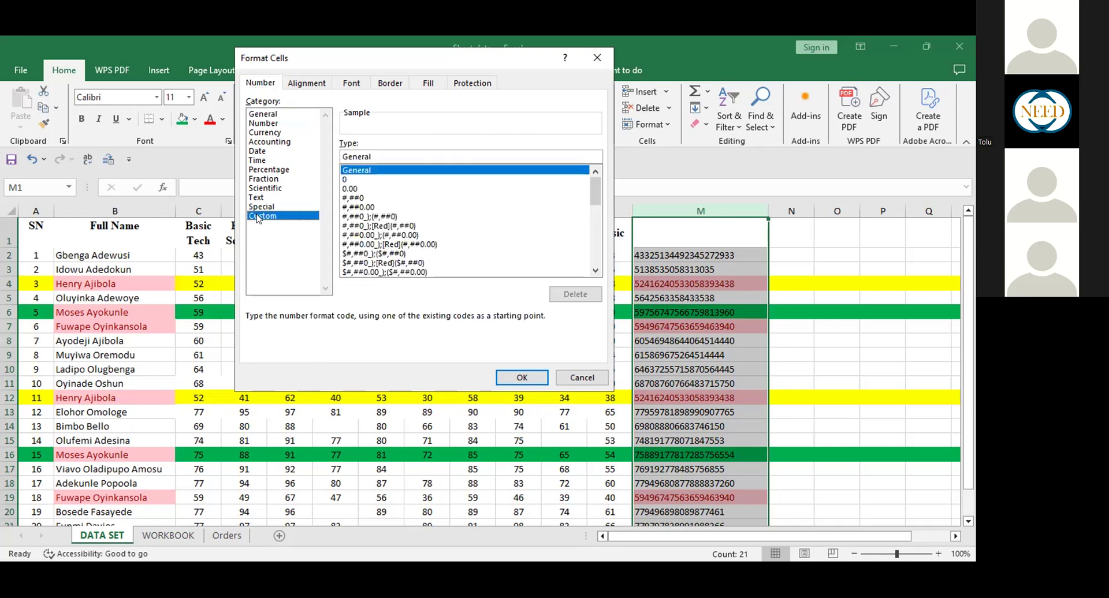
left_click(376, 151)
key("BackSpace")
key("BackSpace")
key("BackSpace")
key("BackSpace")
key("BackSpace")
key("BackSpace")
key("BackSpace")
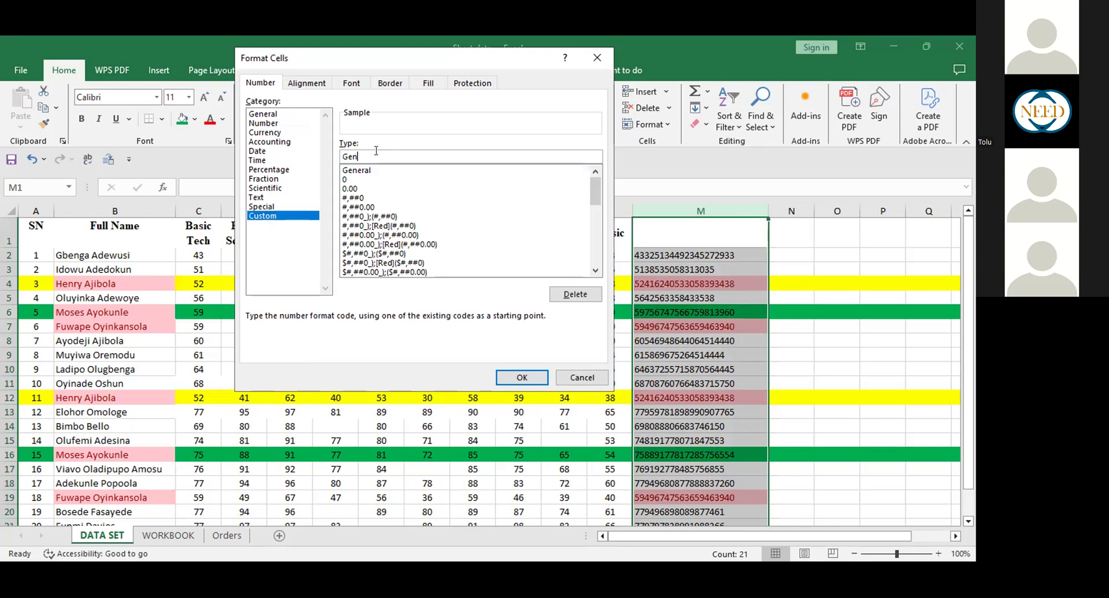
type(";;;")
left_click(512, 373)
left_click(731, 351)
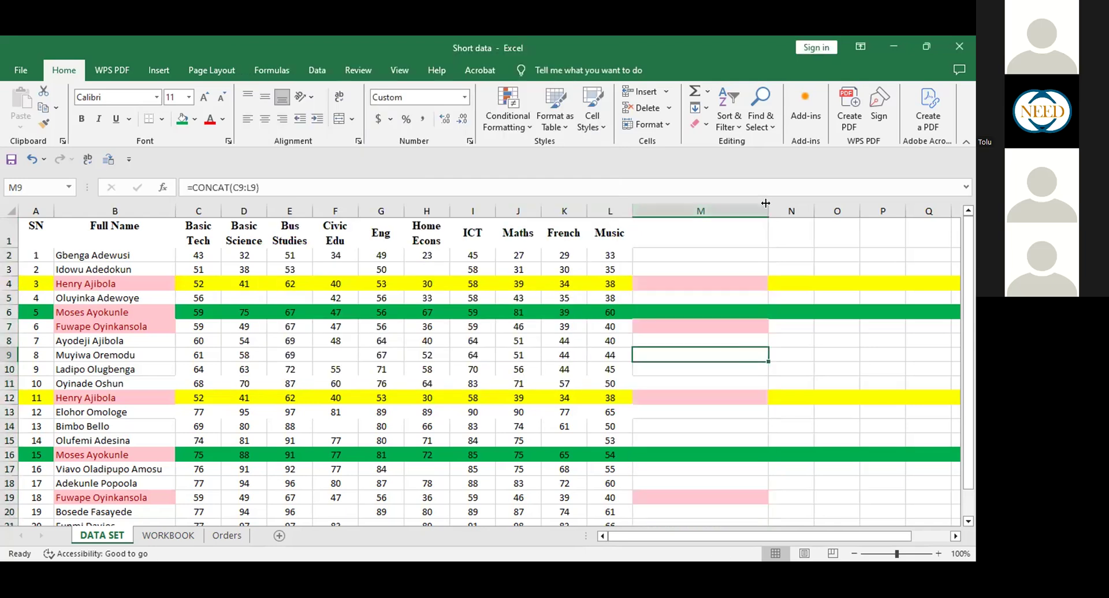
Narrow column M to width 8.71 and select the row 4 score cells.
left_click_drag(766, 204, 675, 207)
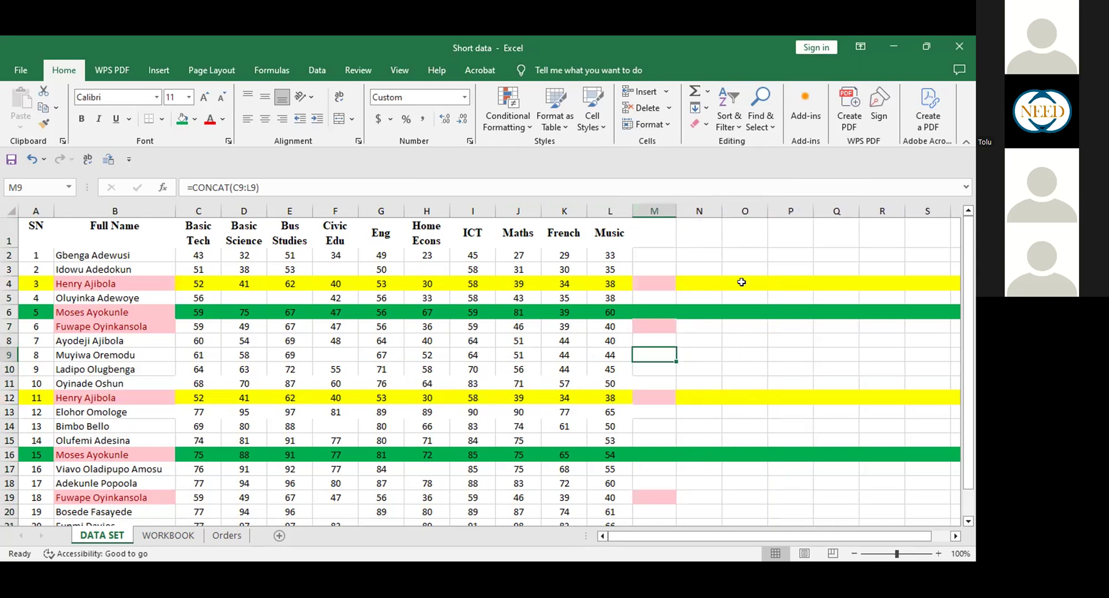
left_click(9, 283)
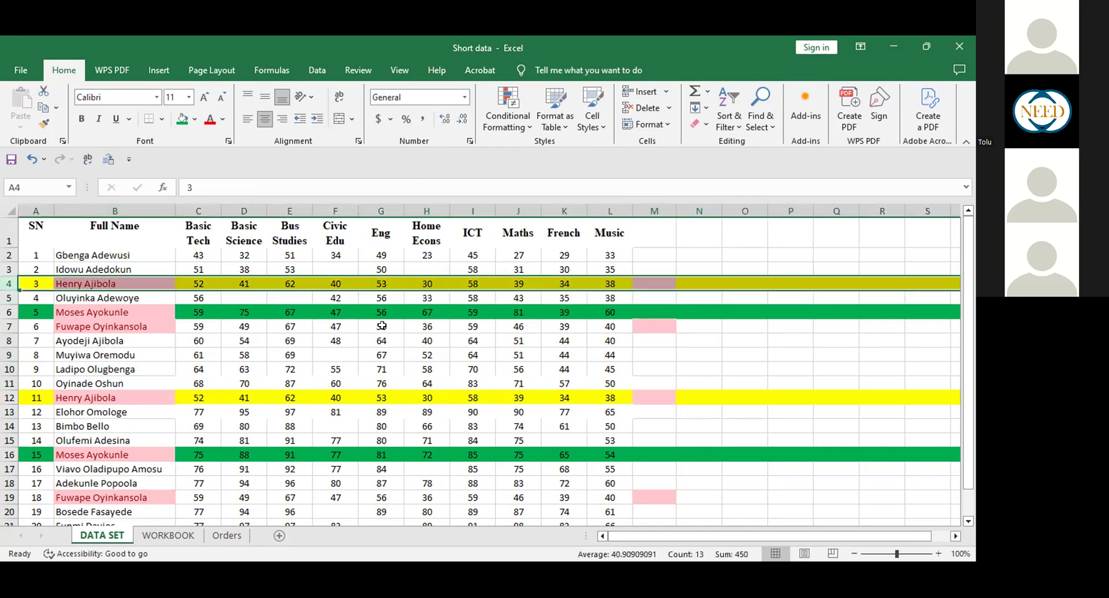
left_click_drag(622, 283, 198, 284)
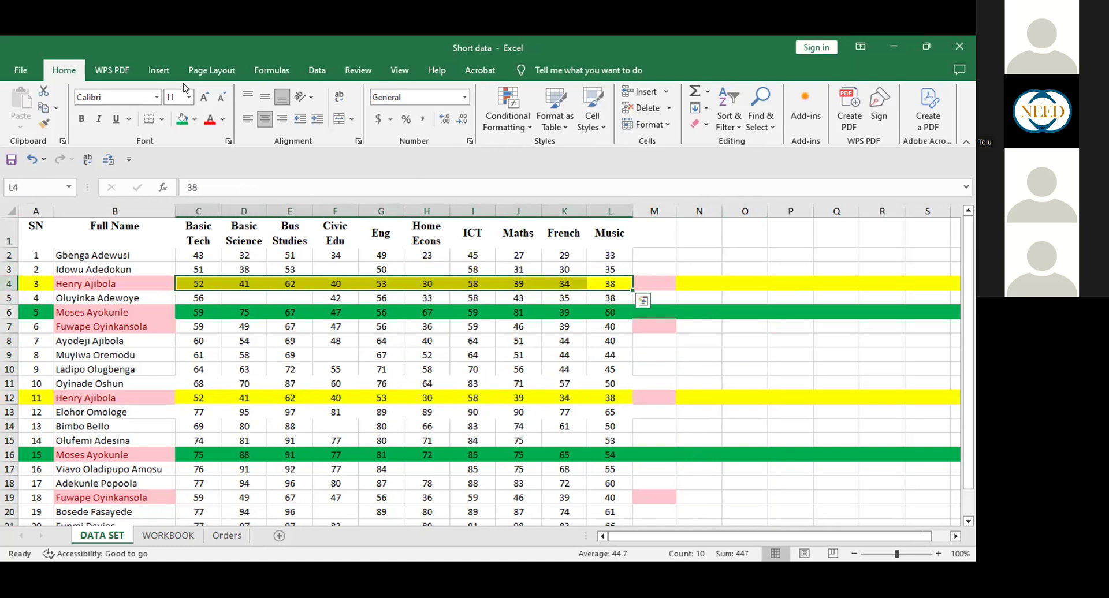
Change the row 4 score cells C4:L4 from yellow to a white fill.
left_click(194, 120)
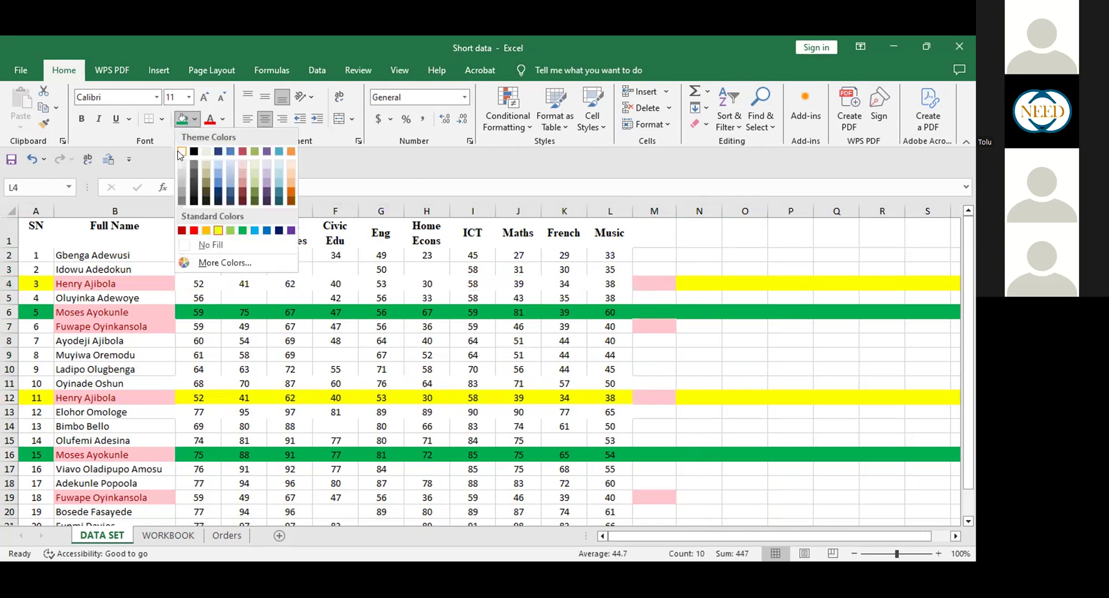
left_click(180, 152)
left_click(704, 370)
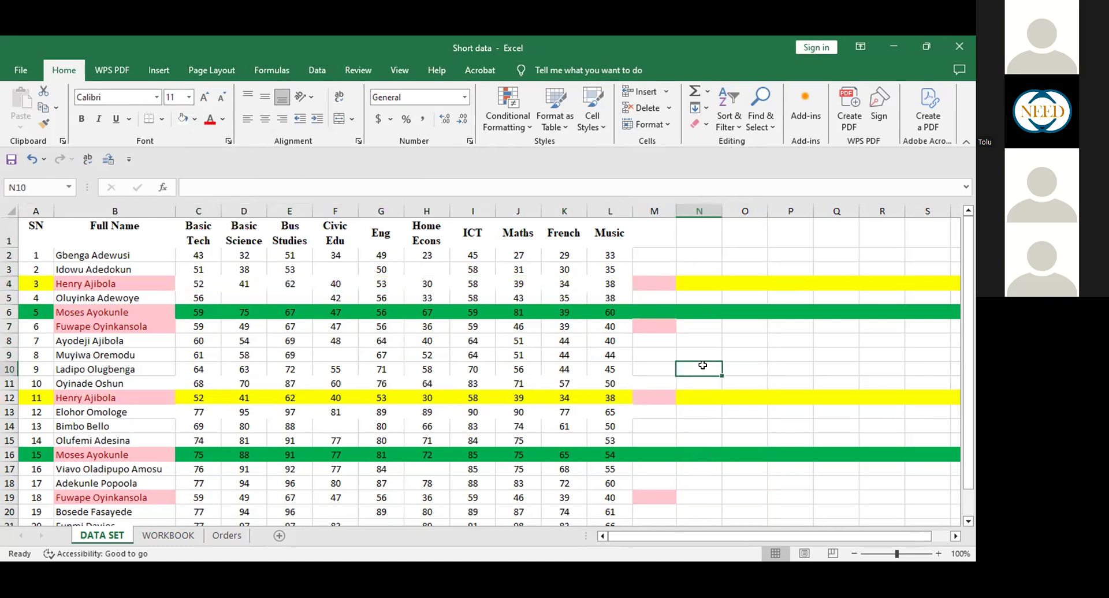
Narrow column M further, checking the hidden formulas in M4 and M7.
left_click_drag(672, 212, 657, 214)
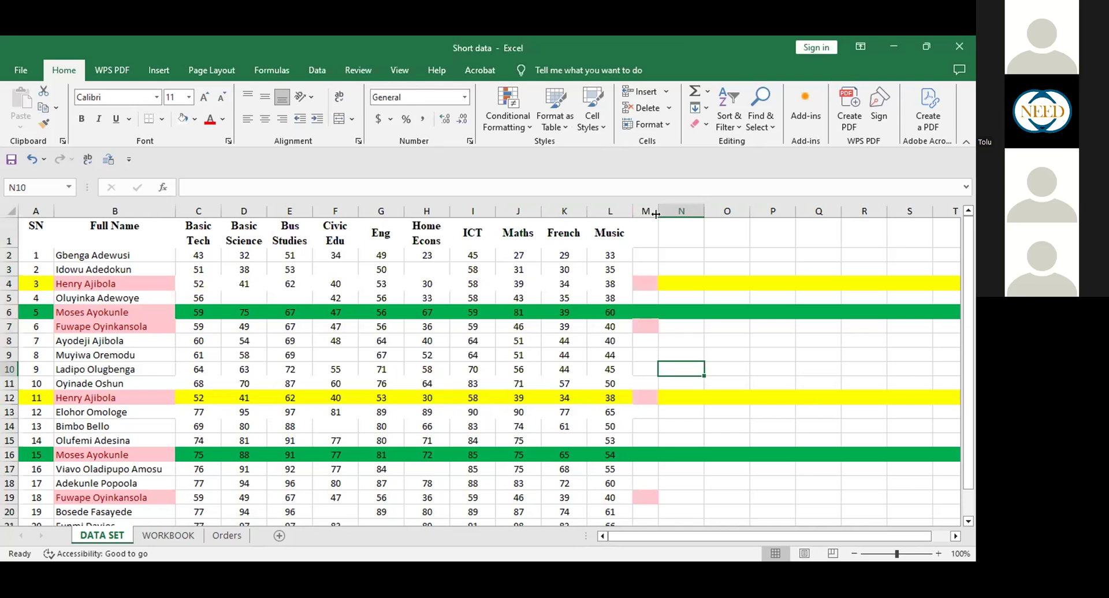
left_click(645, 283)
left_click(648, 327)
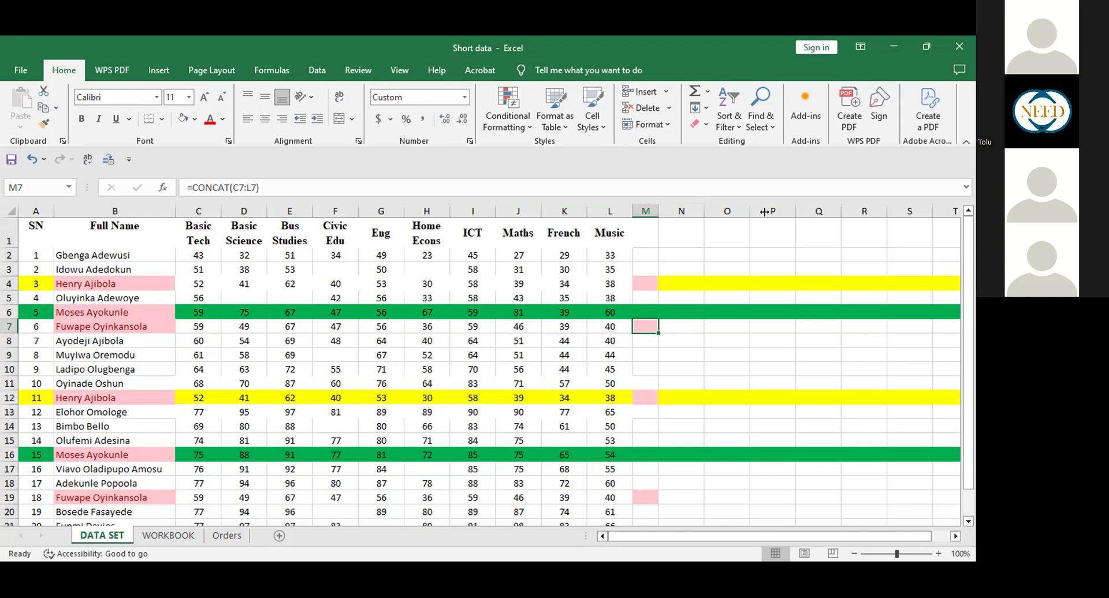
left_click_drag(658, 212, 767, 212)
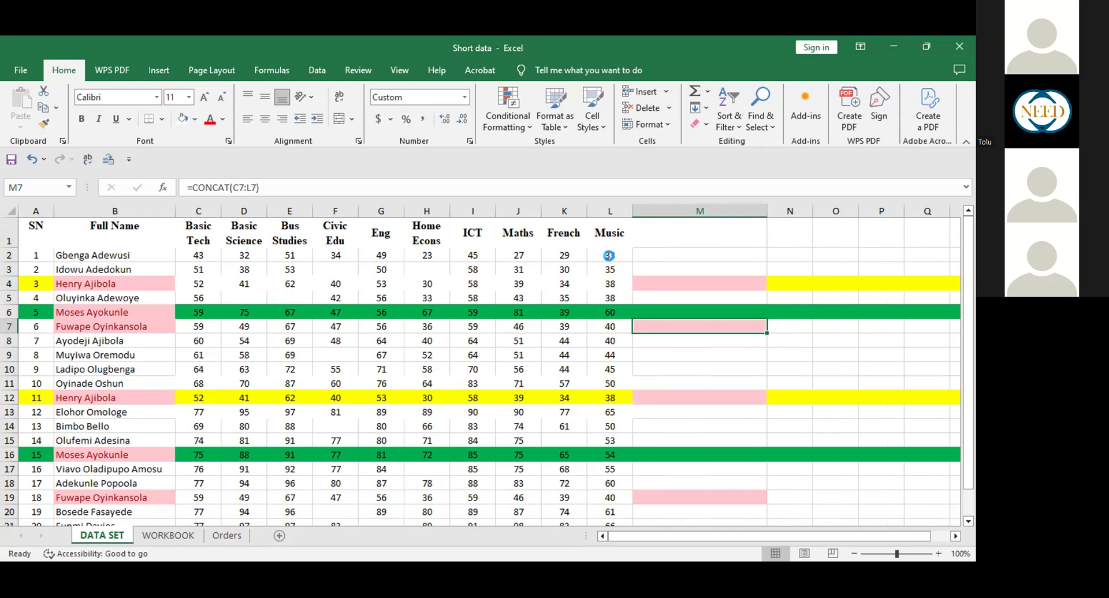
key("ctrl+z")
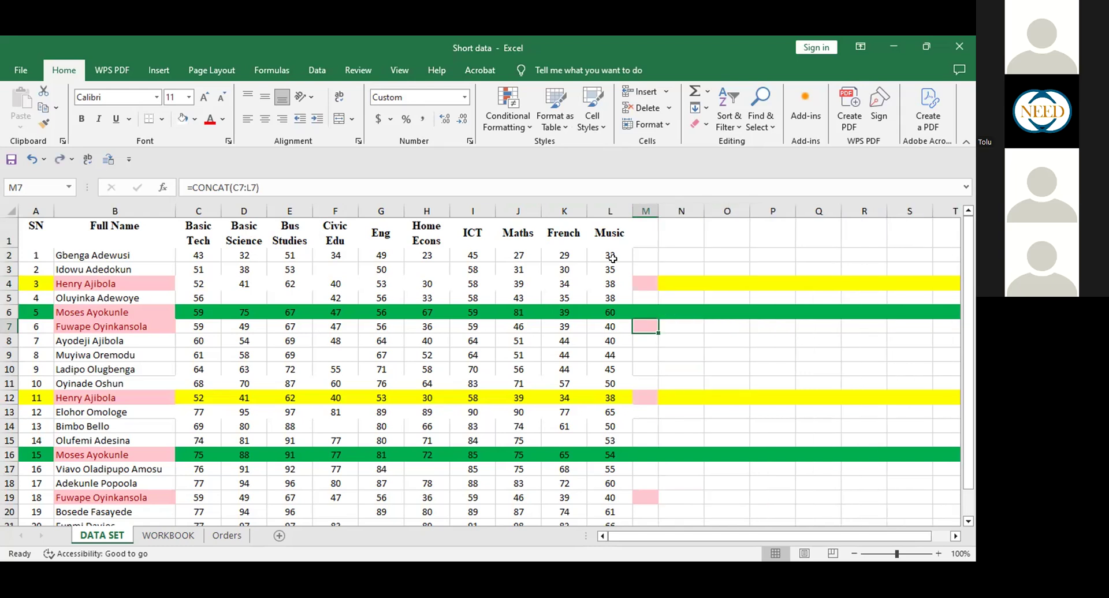
left_click(646, 284)
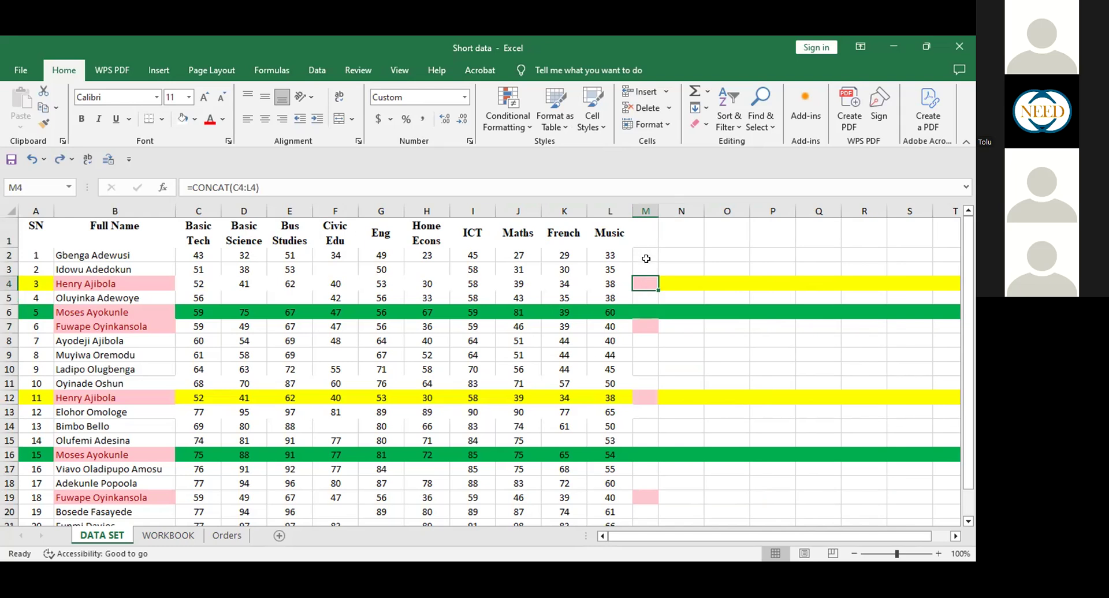
left_click(690, 293)
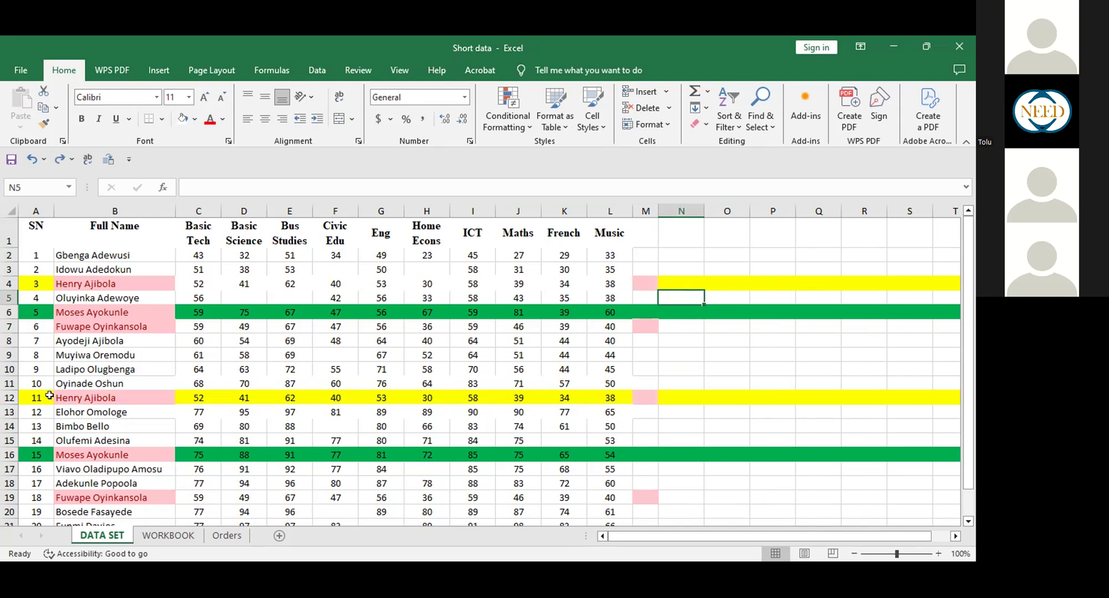
Delete duplicate row 12, which repeated the record in row 4.
left_click(8, 398)
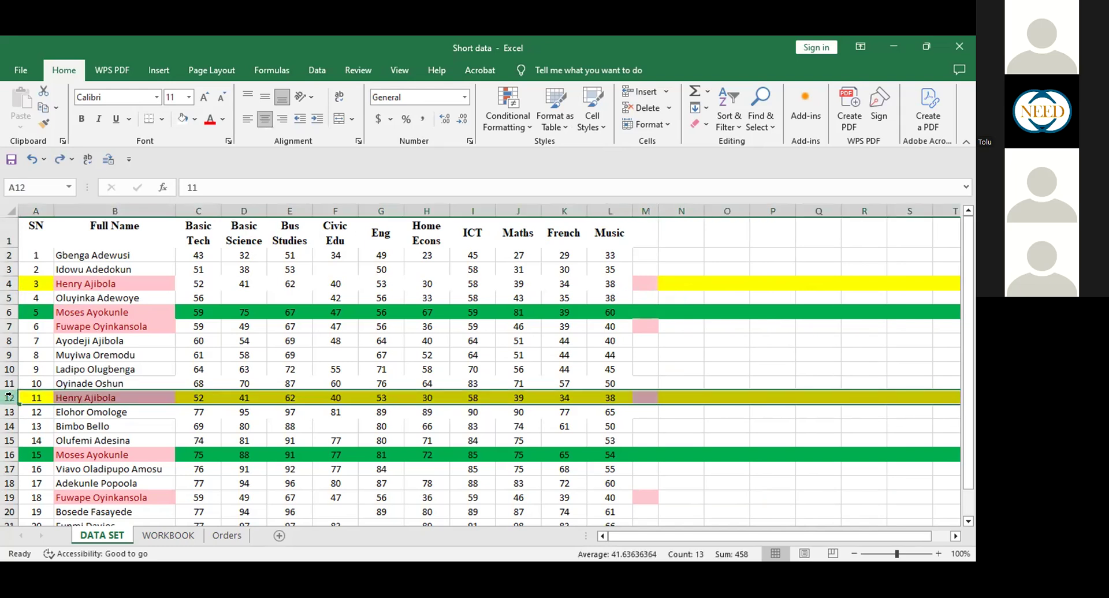
right_click(7, 398)
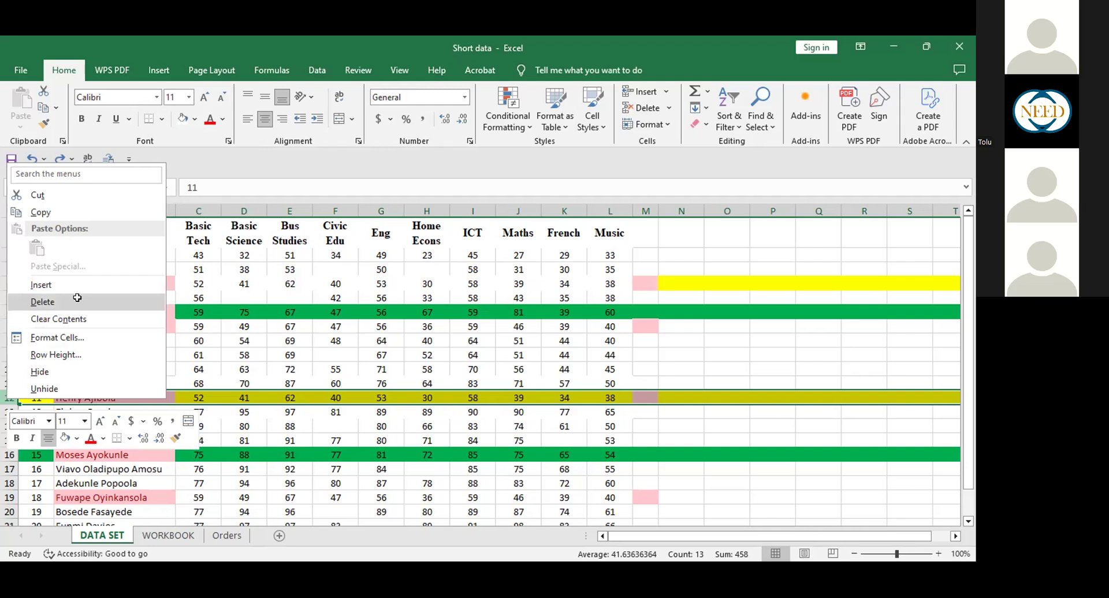
left_click(82, 304)
left_click(240, 352)
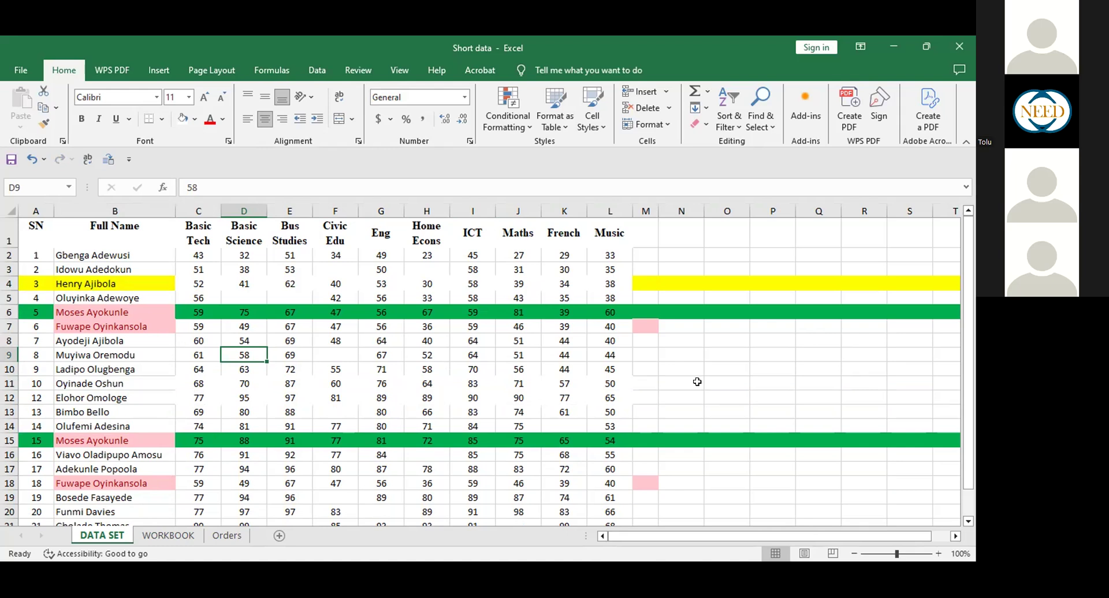
Delete duplicate row 18, which repeated the student in row 7.
left_click(119, 328)
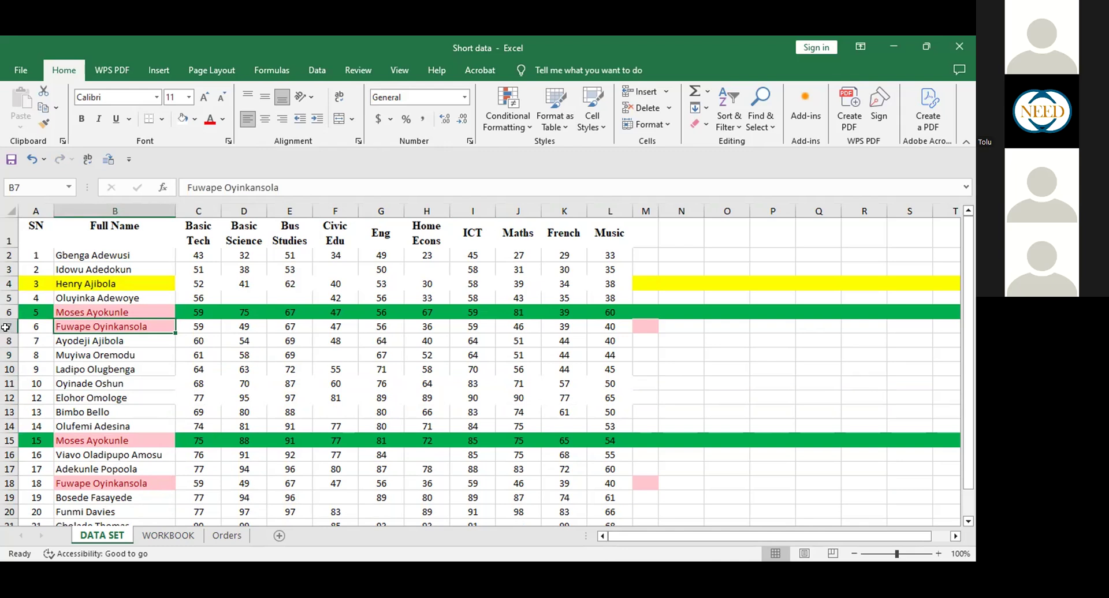
left_click(9, 484)
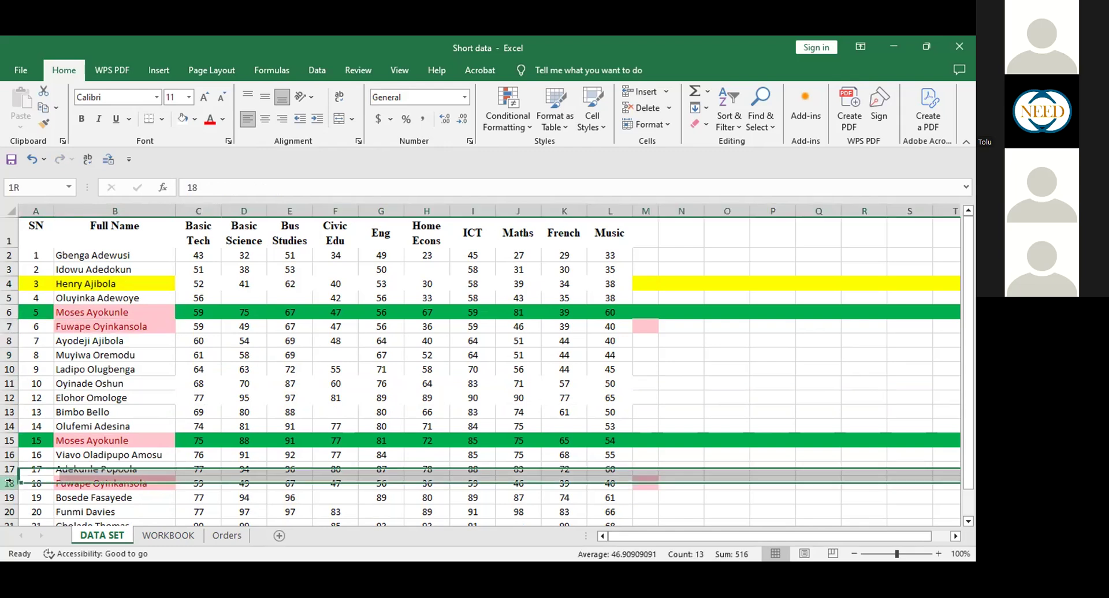
right_click(10, 484)
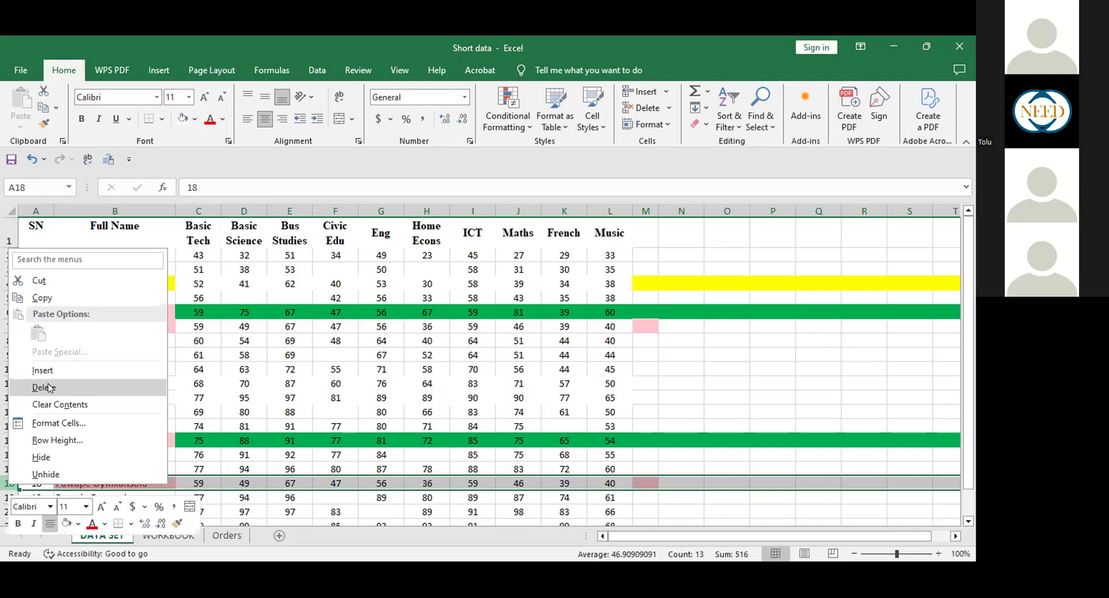
left_click(49, 388)
left_click(661, 366)
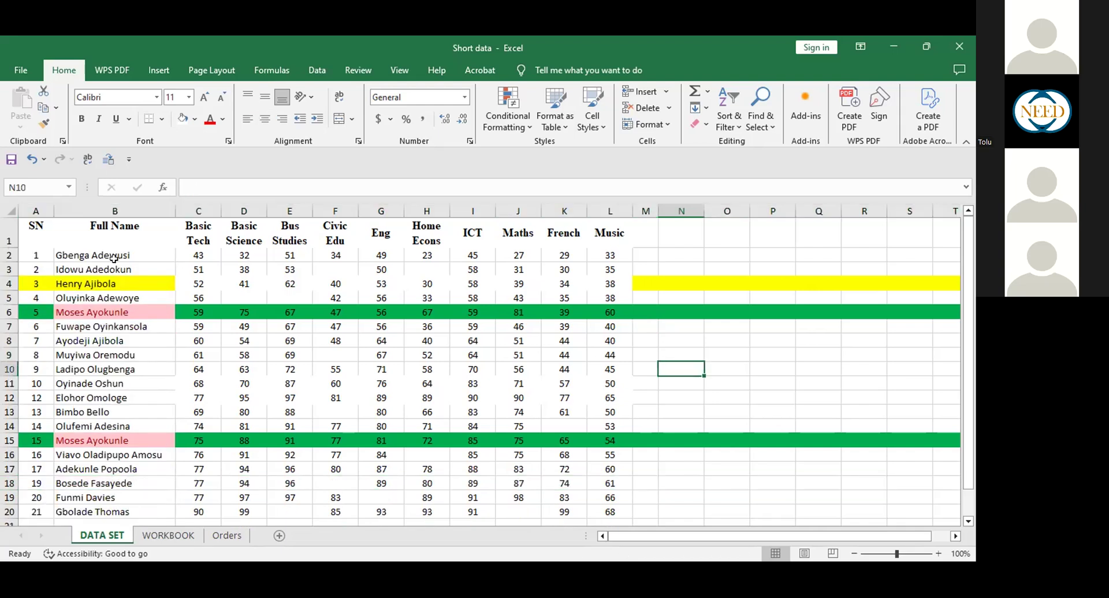
Remove the yellow fill from row 4 and the green fill from row 6.
left_click(9, 283)
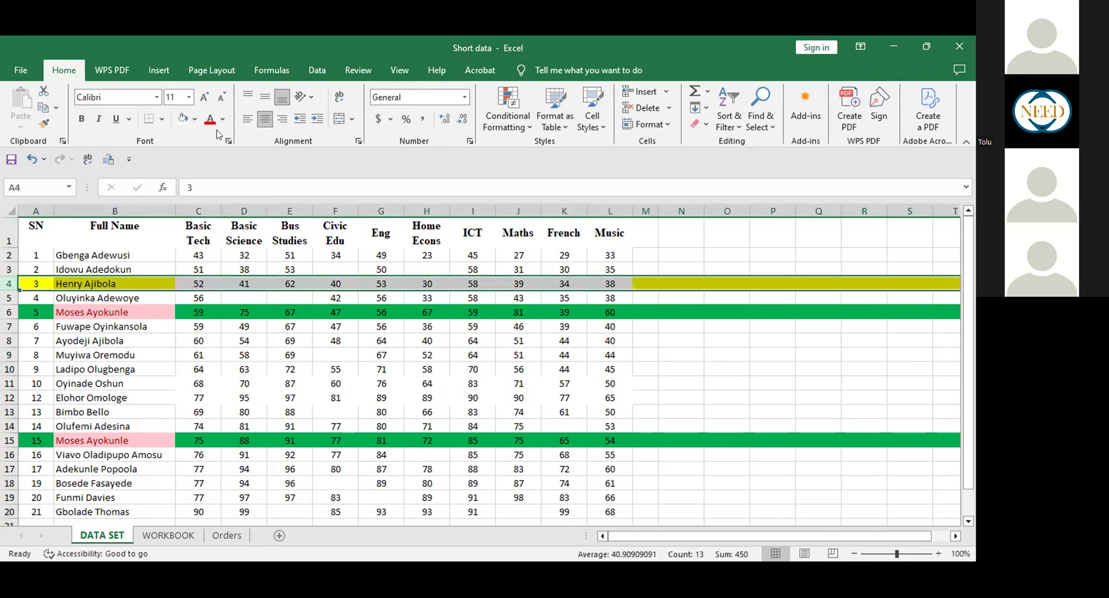
left_click(181, 120)
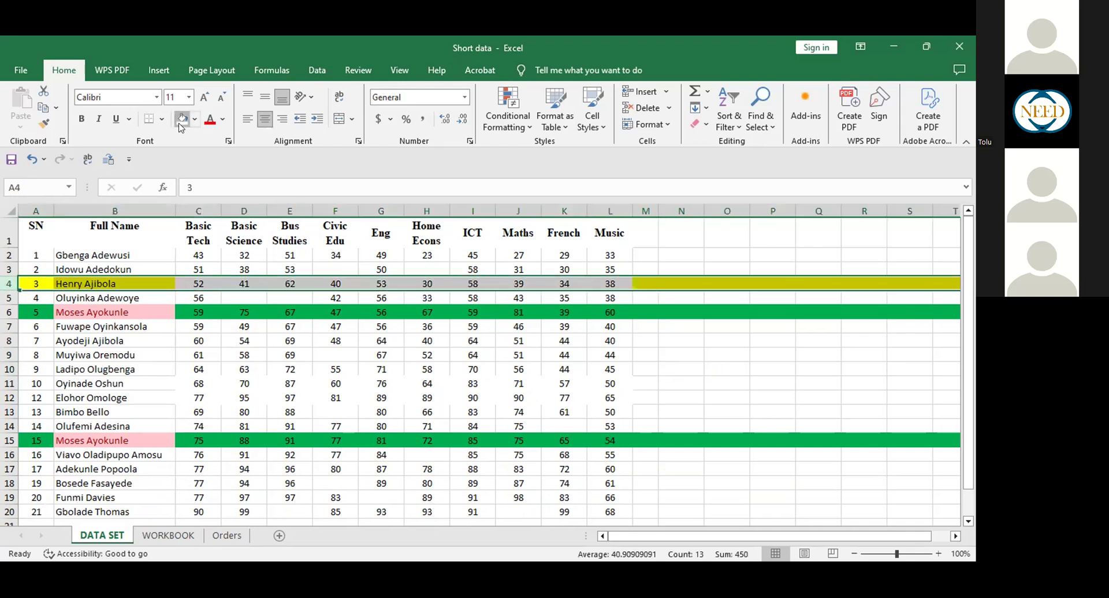
left_click(142, 355)
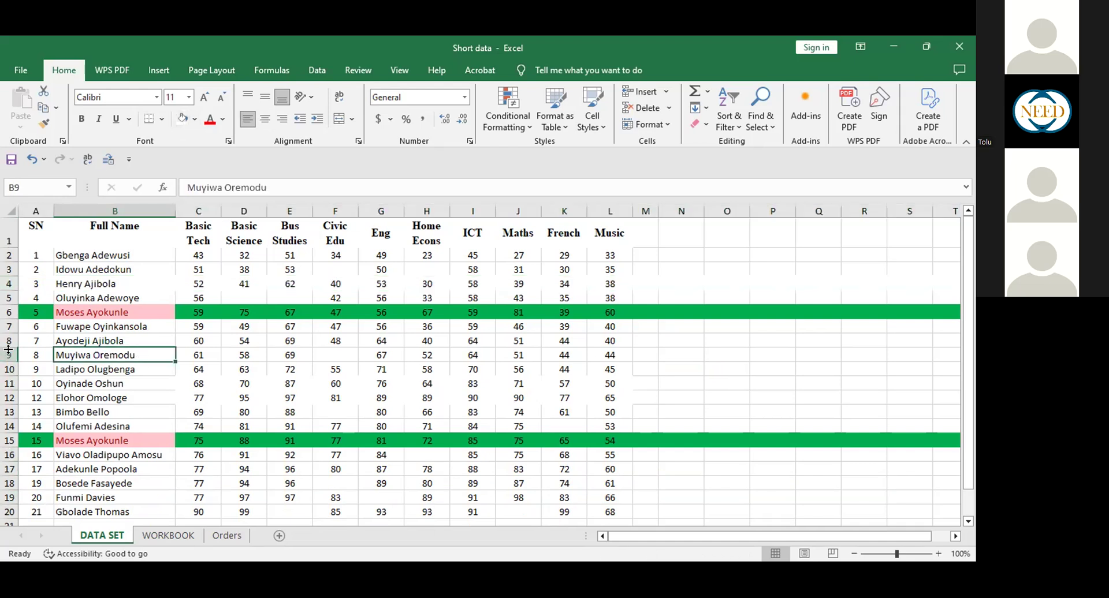
left_click(7, 312)
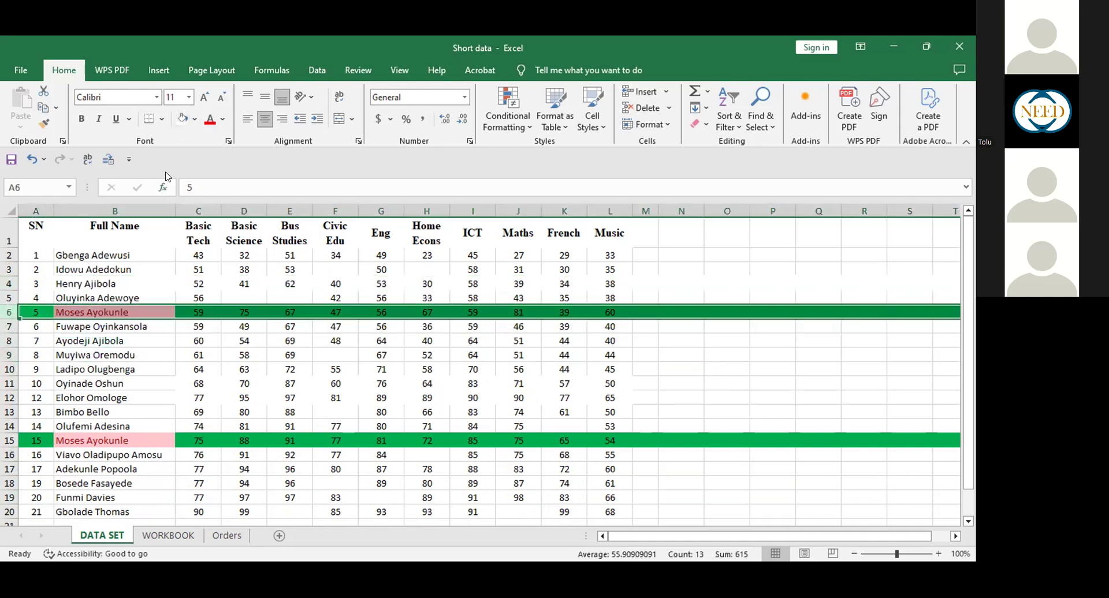
left_click(182, 119)
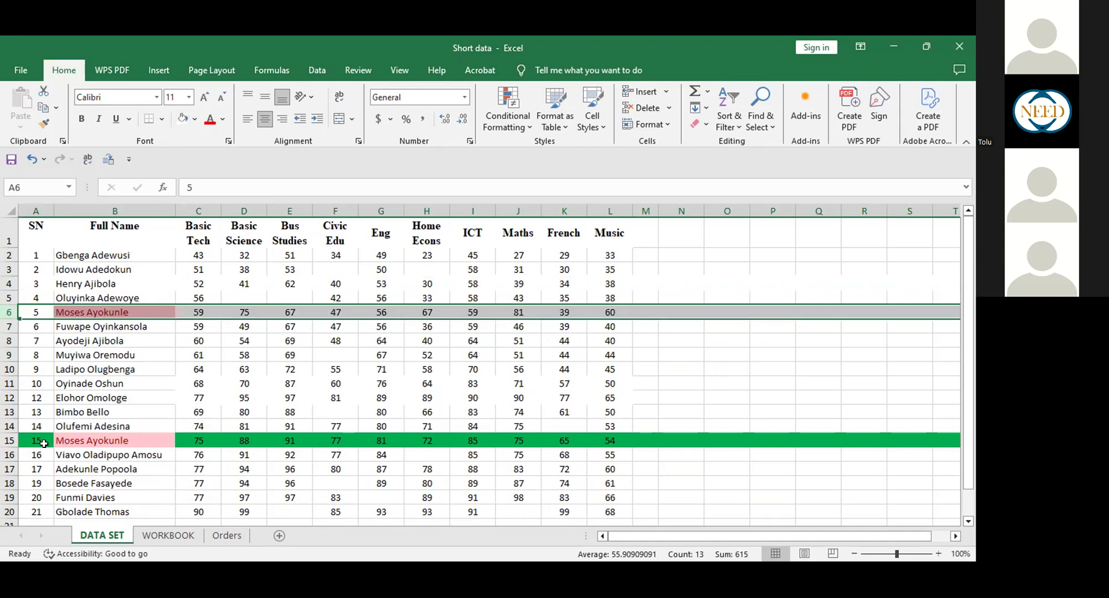
Clear row 15's green fill and set it to No Border.
left_click(9, 441)
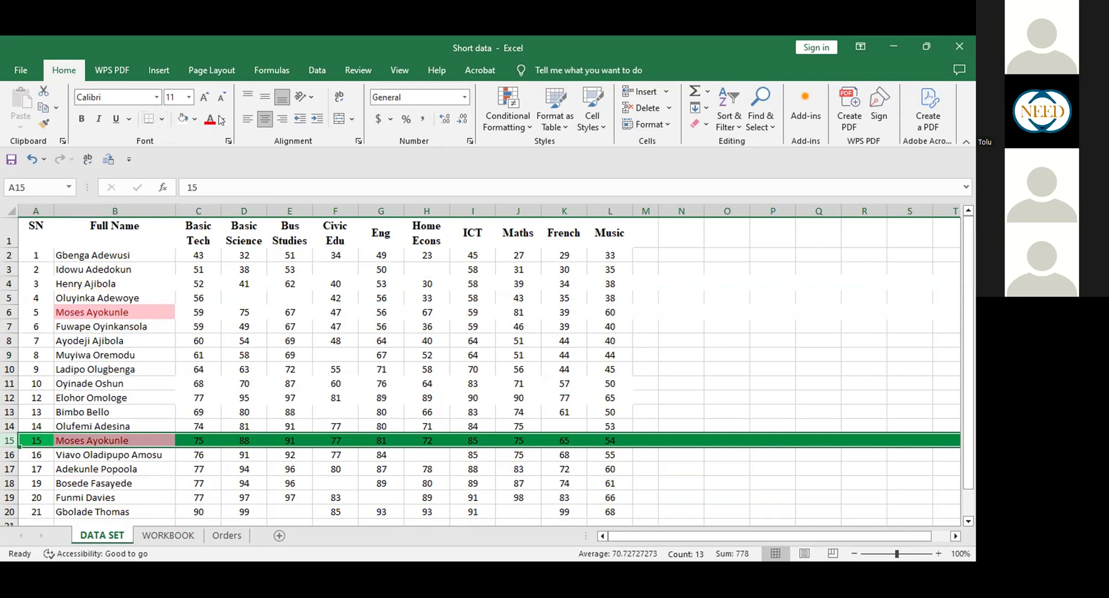
left_click(183, 119)
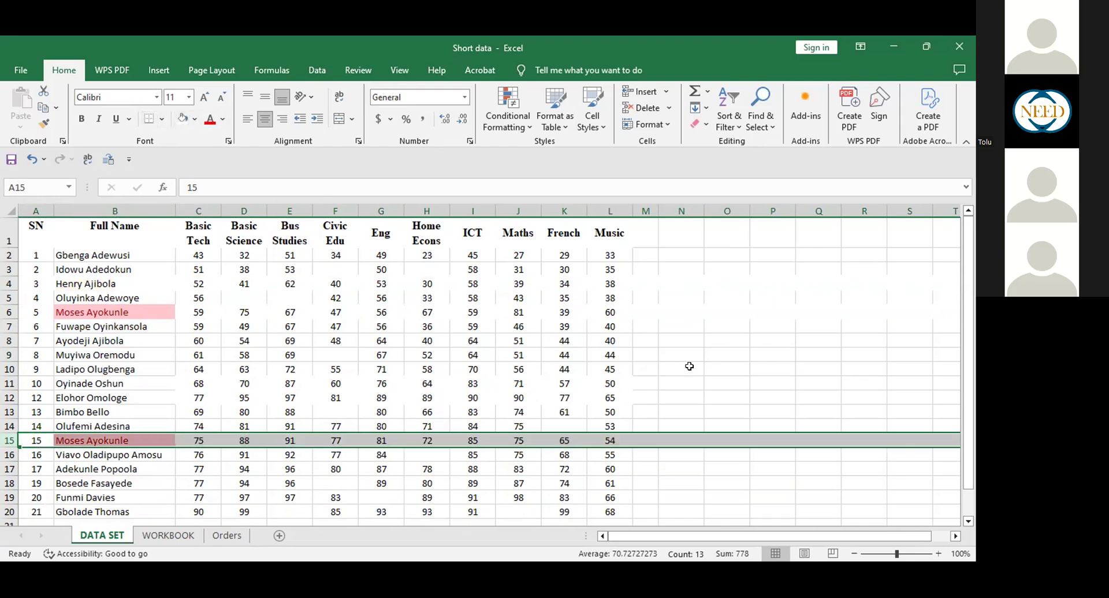
left_click(683, 336)
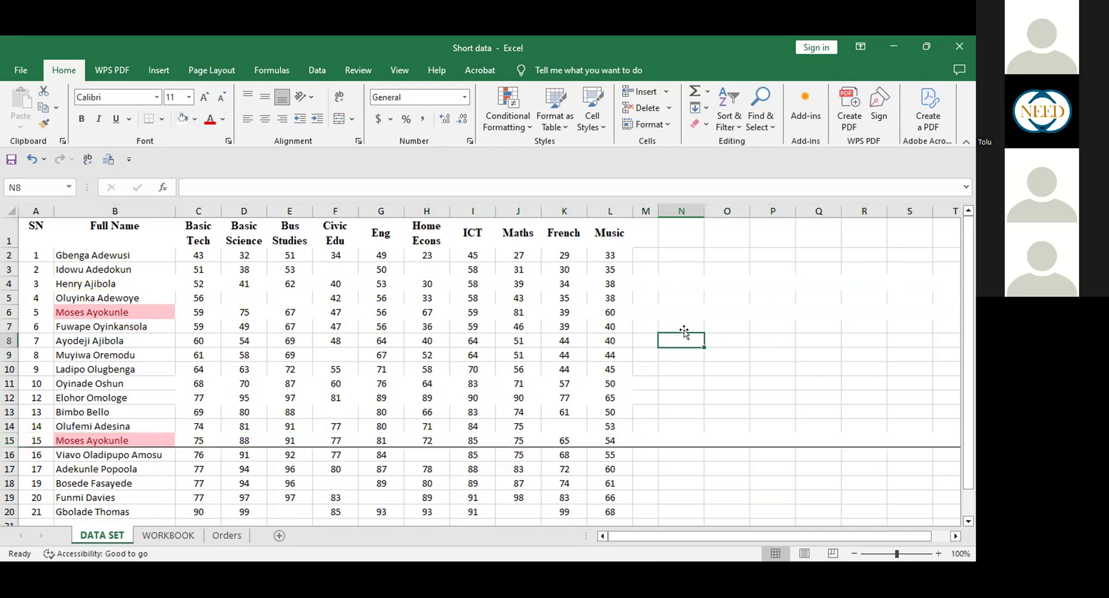
left_click(8, 439)
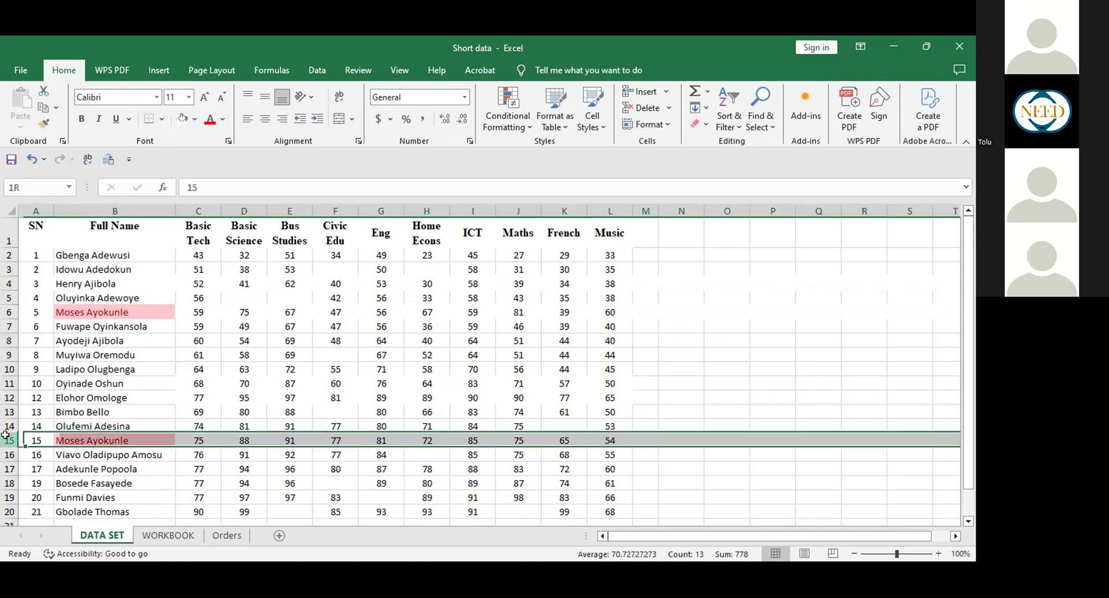
left_click(164, 120)
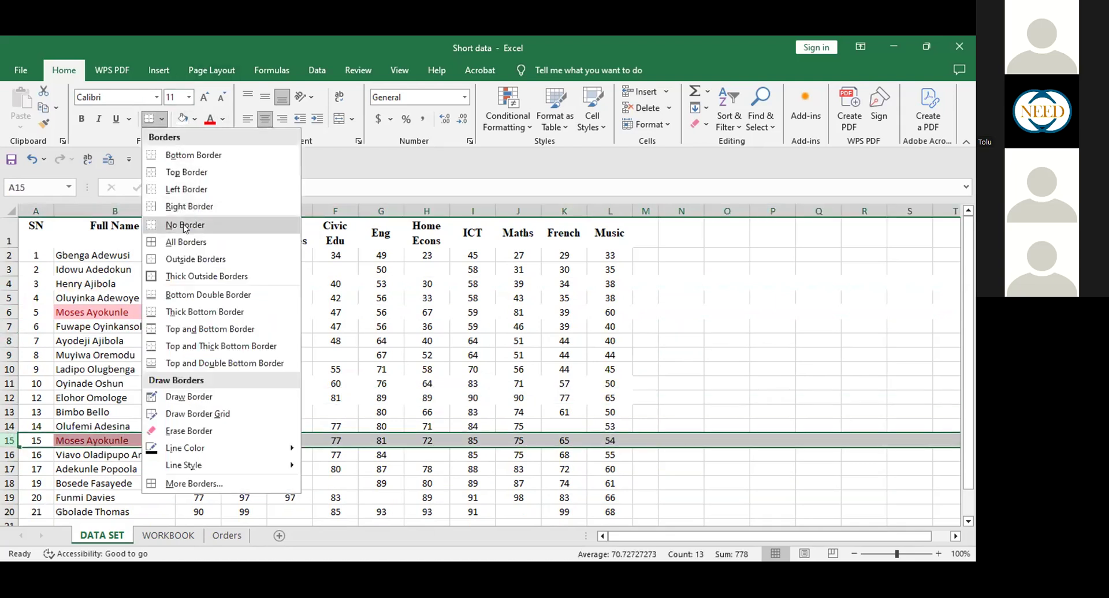
left_click(182, 225)
left_click(728, 299)
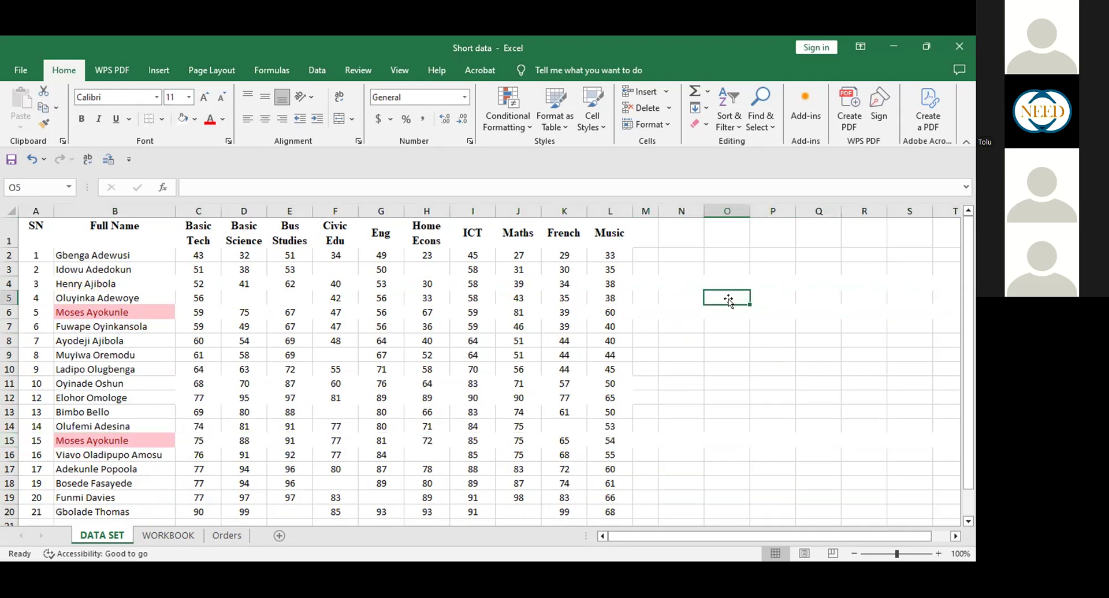
left_click(714, 341)
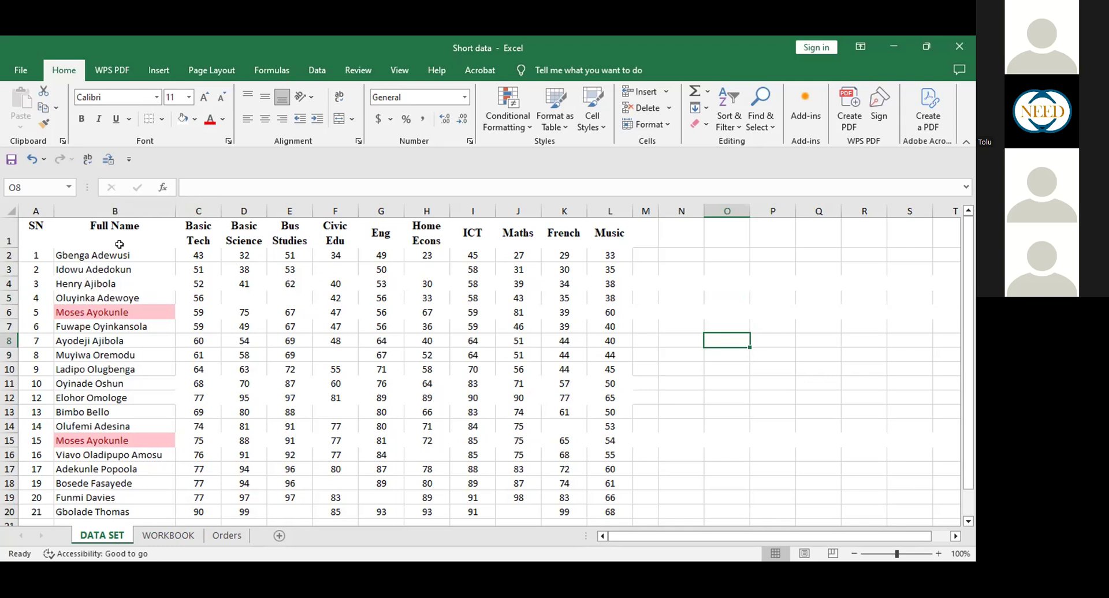
left_click_drag(116, 255, 113, 298)
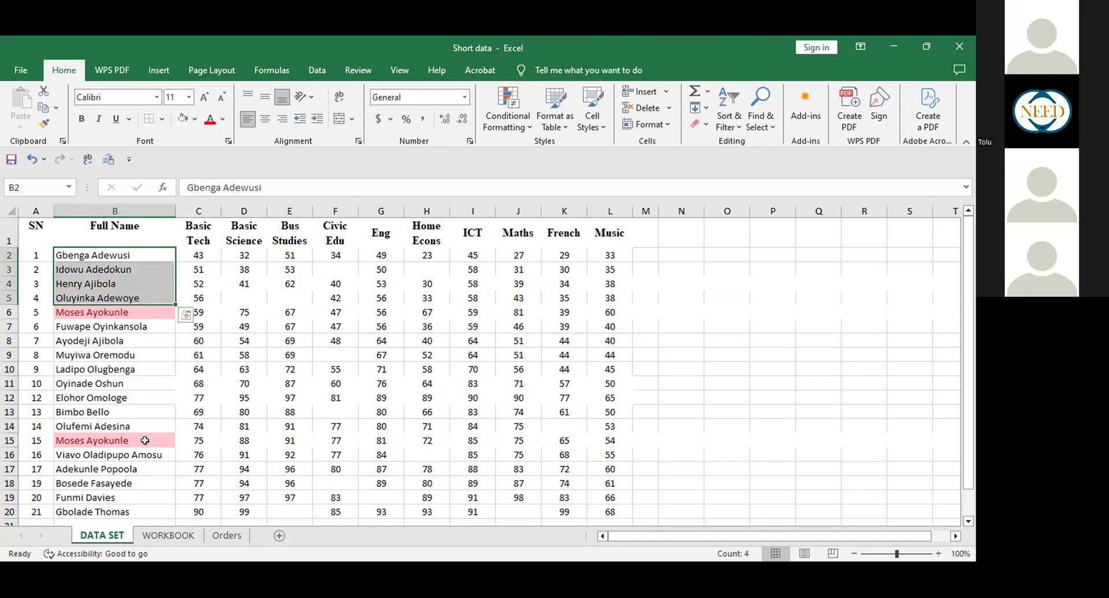
left_click(691, 379)
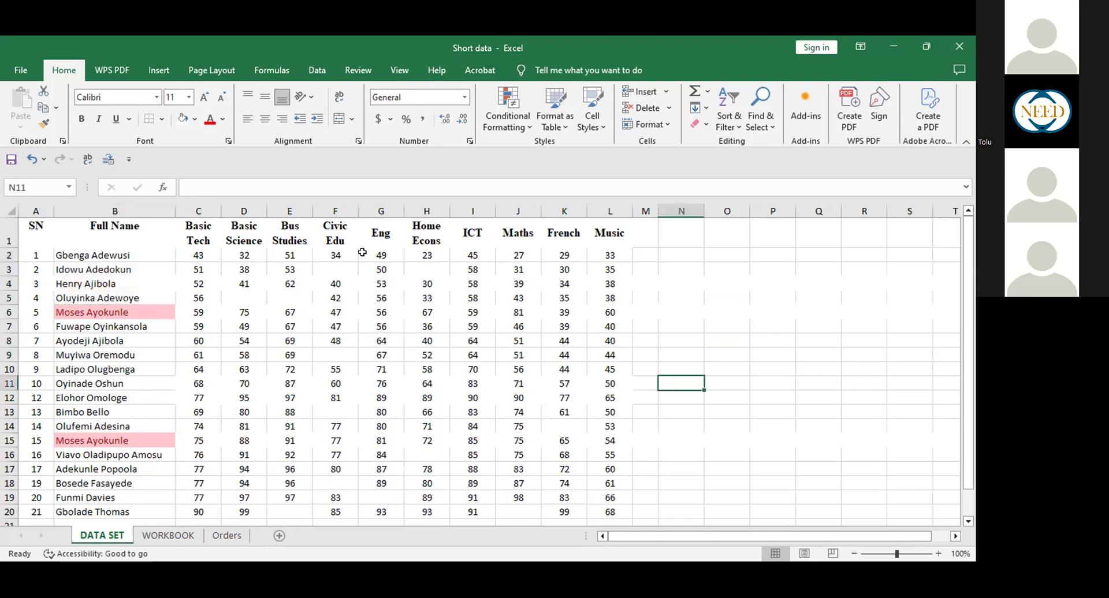
left_click(236, 295)
left_click(387, 338)
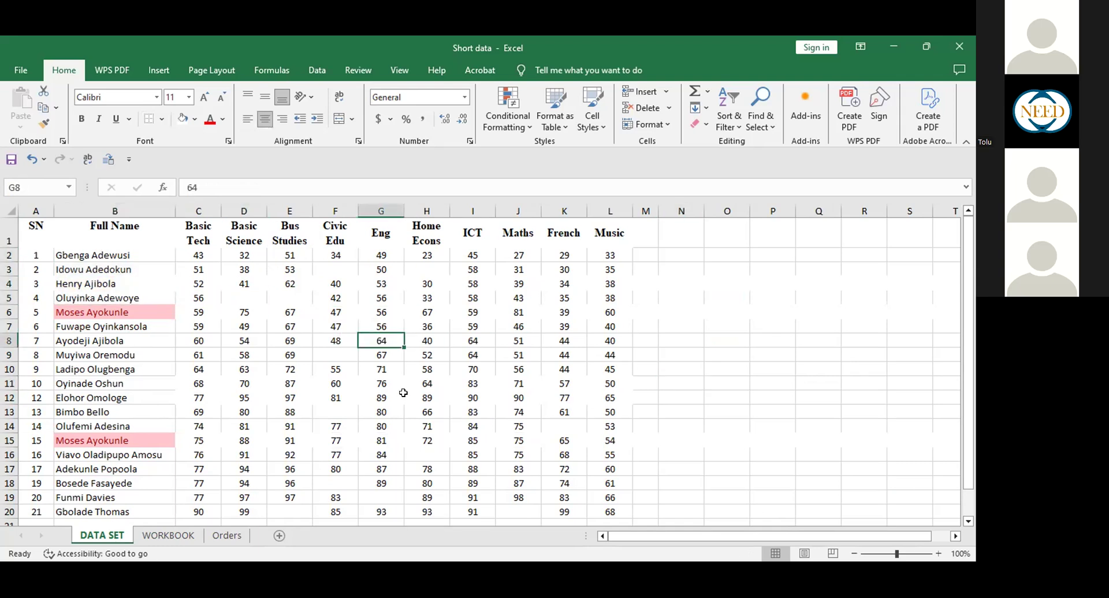
left_click(385, 493)
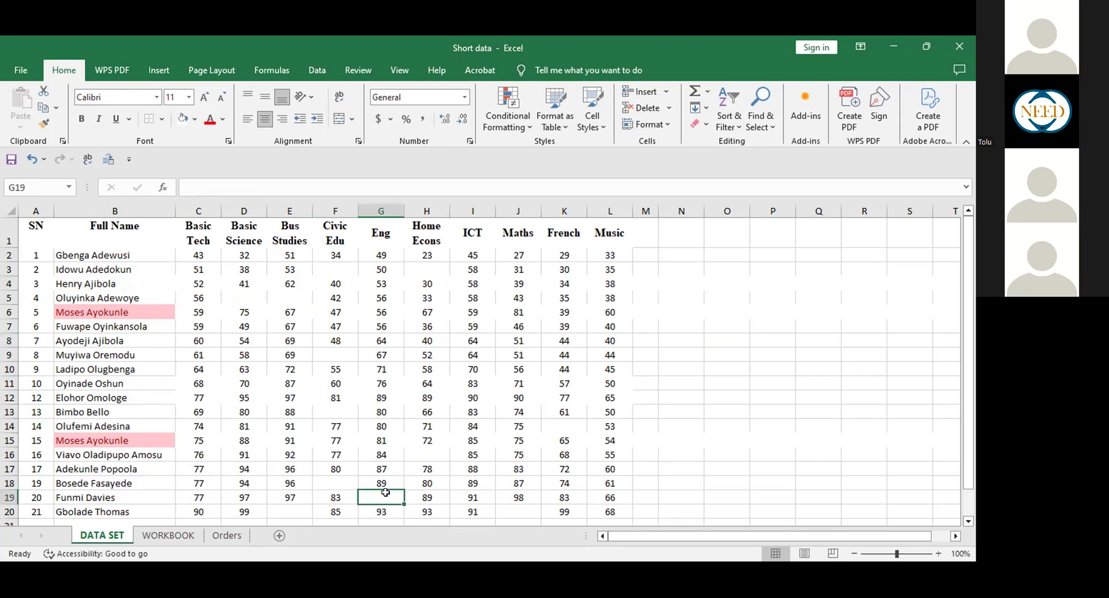
left_click(320, 285)
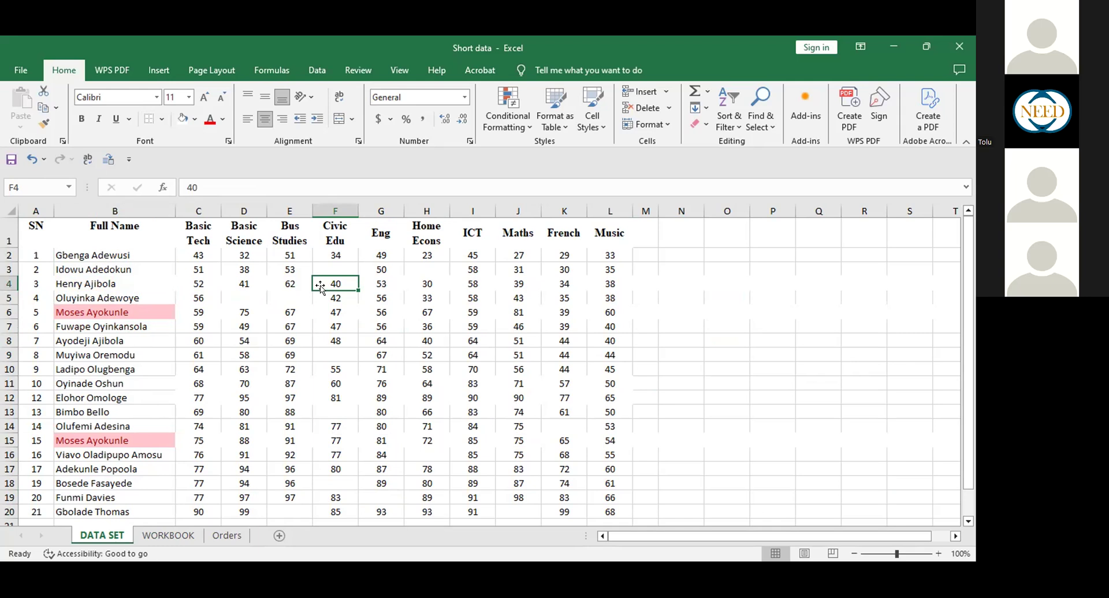
left_click(383, 315)
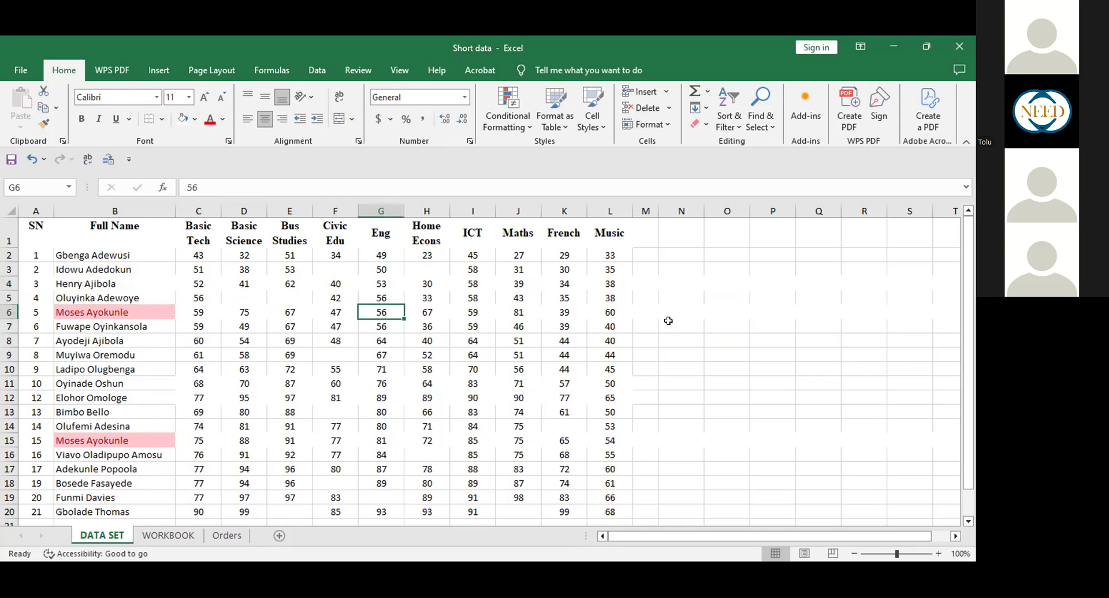
left_click(546, 415)
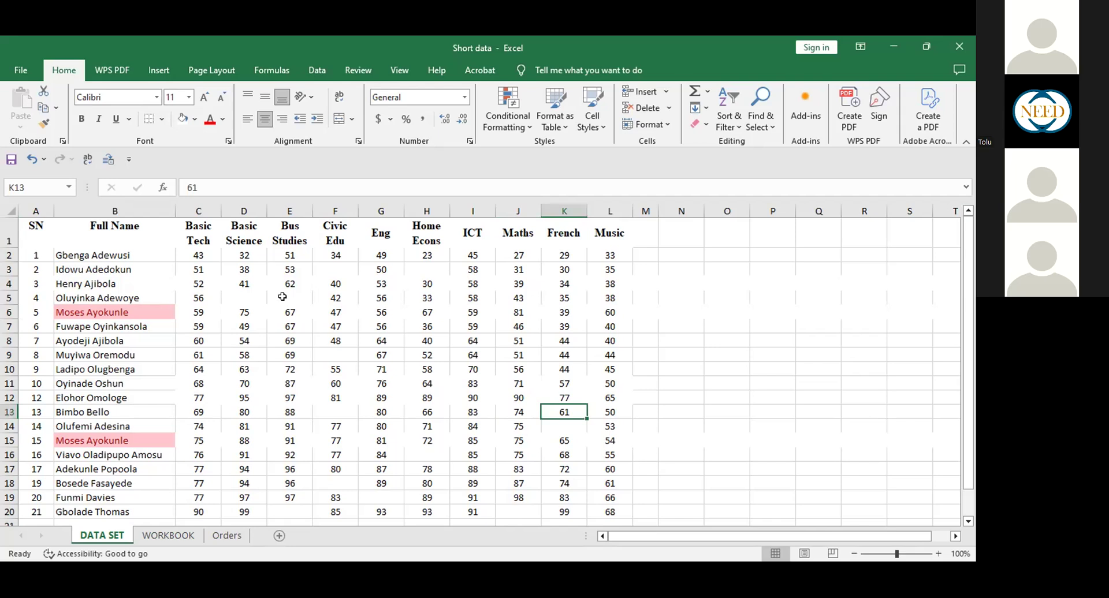
left_click(677, 292)
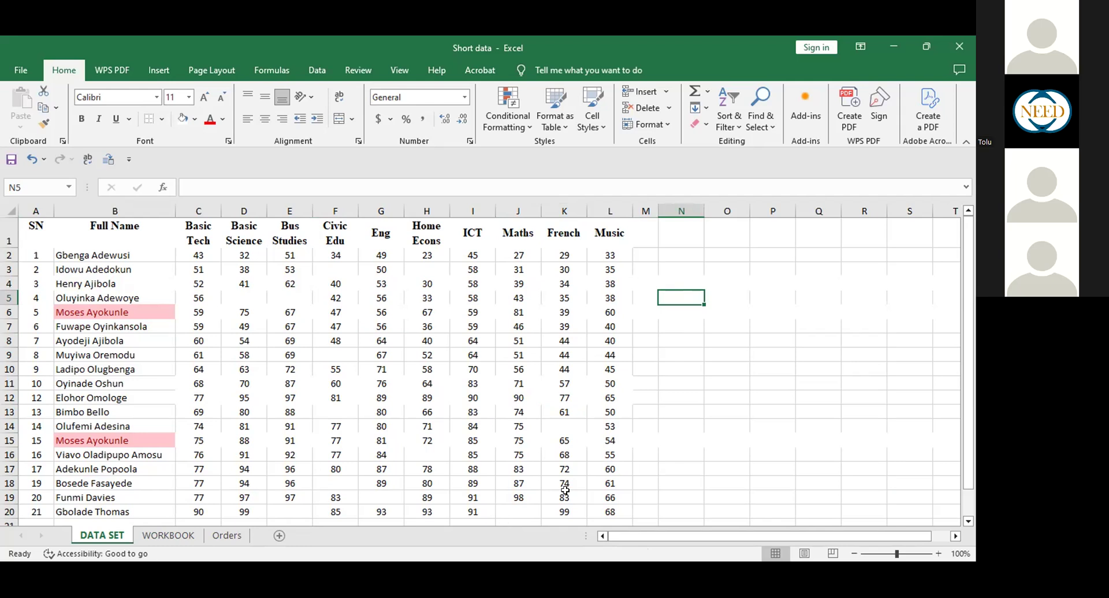
left_click(361, 285)
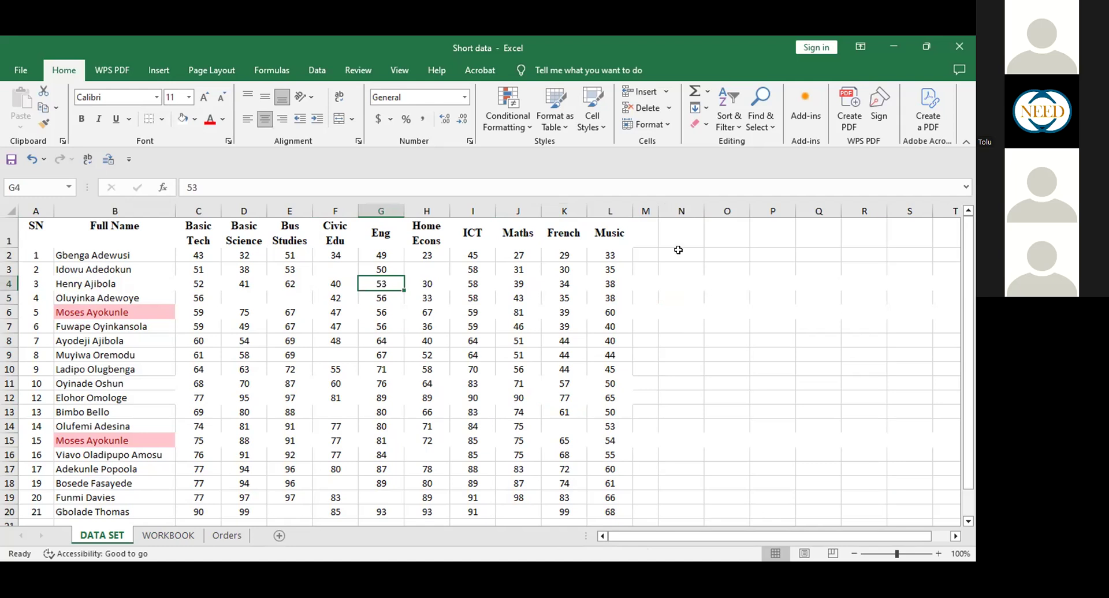
left_click(694, 355)
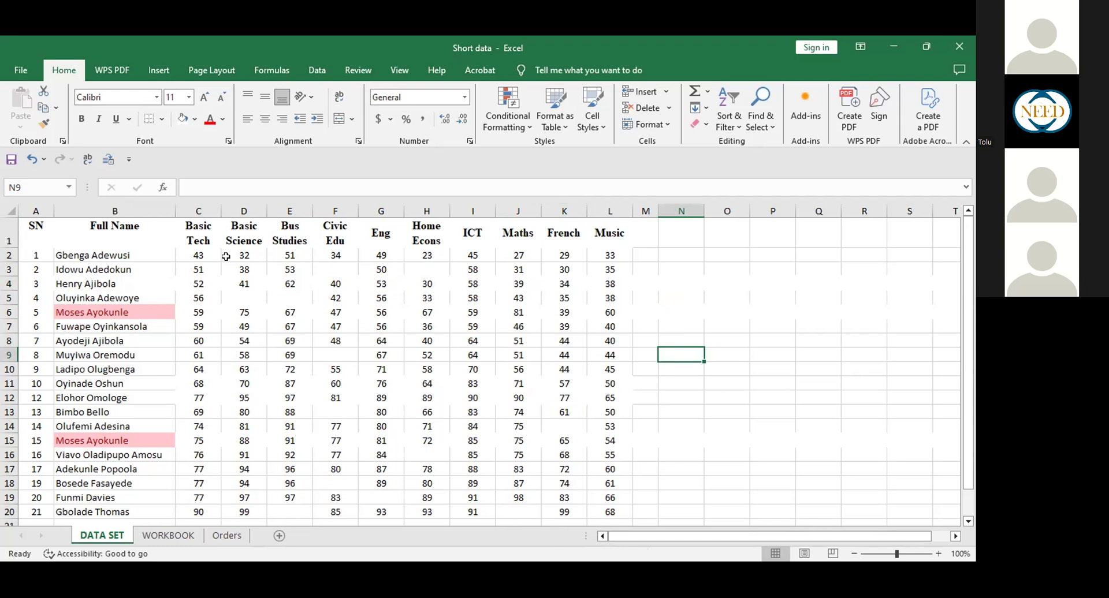
left_click(739, 365)
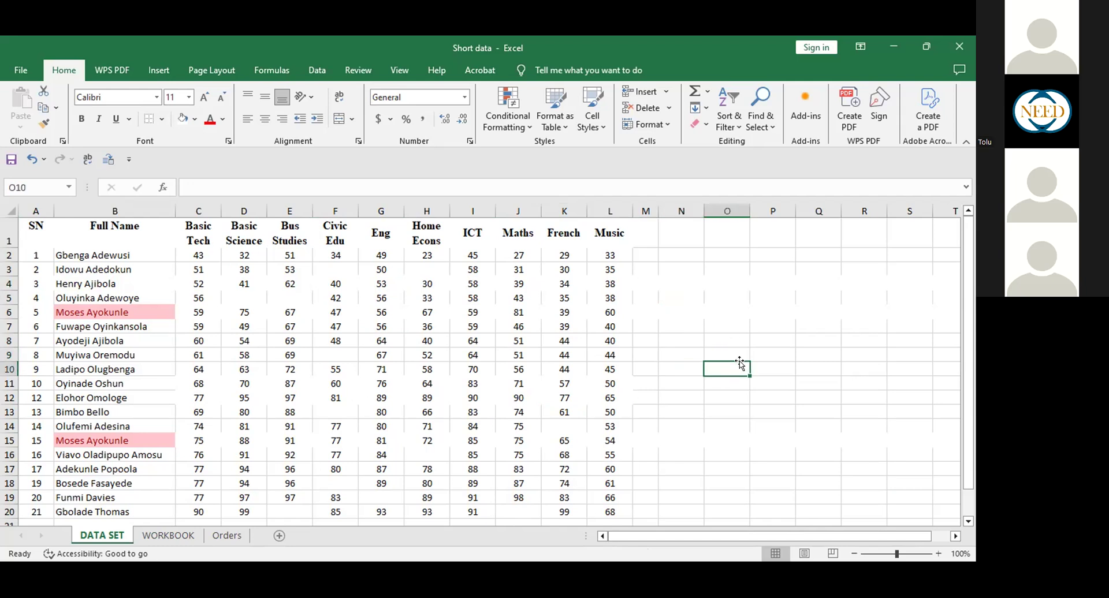
left_click(681, 342)
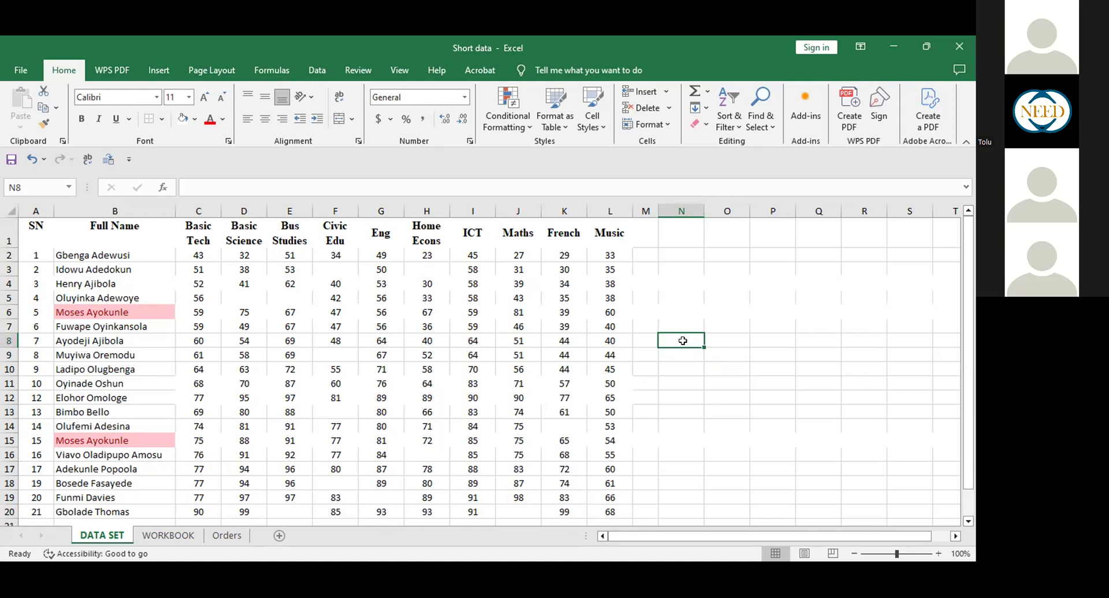
Enter =COUNTBLANK(C2:L20) in N8, which returns 12 blank score cells.
type("=")
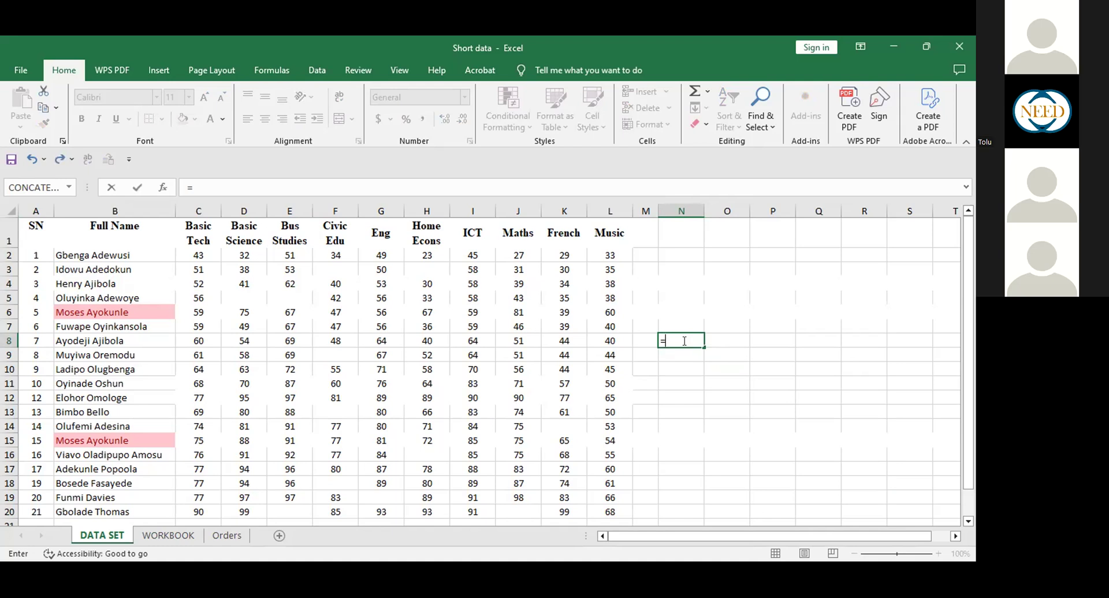
type("  count")
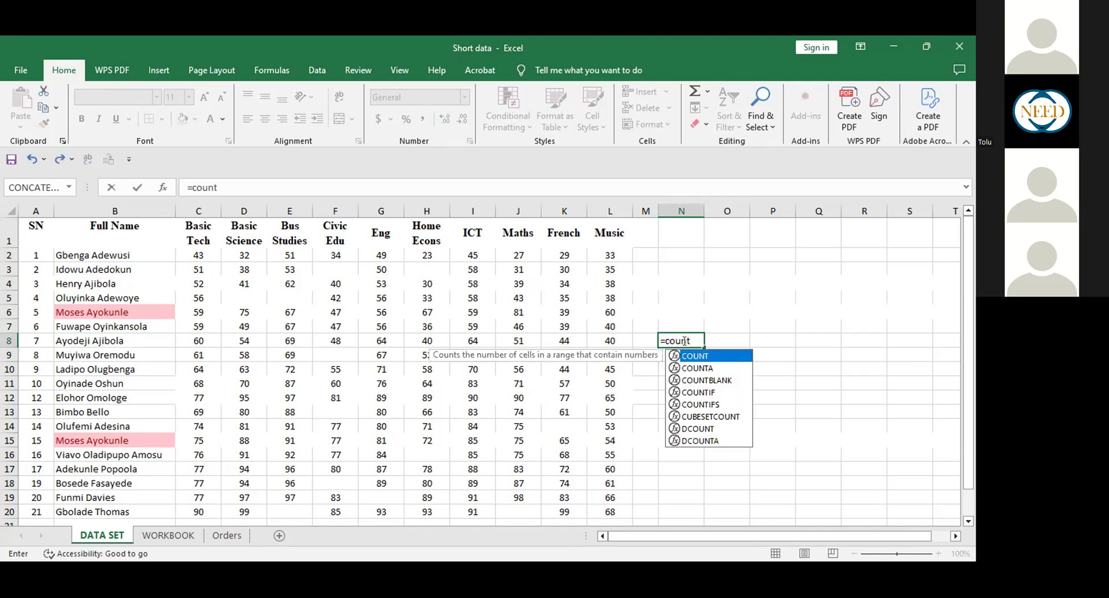
type("blank")
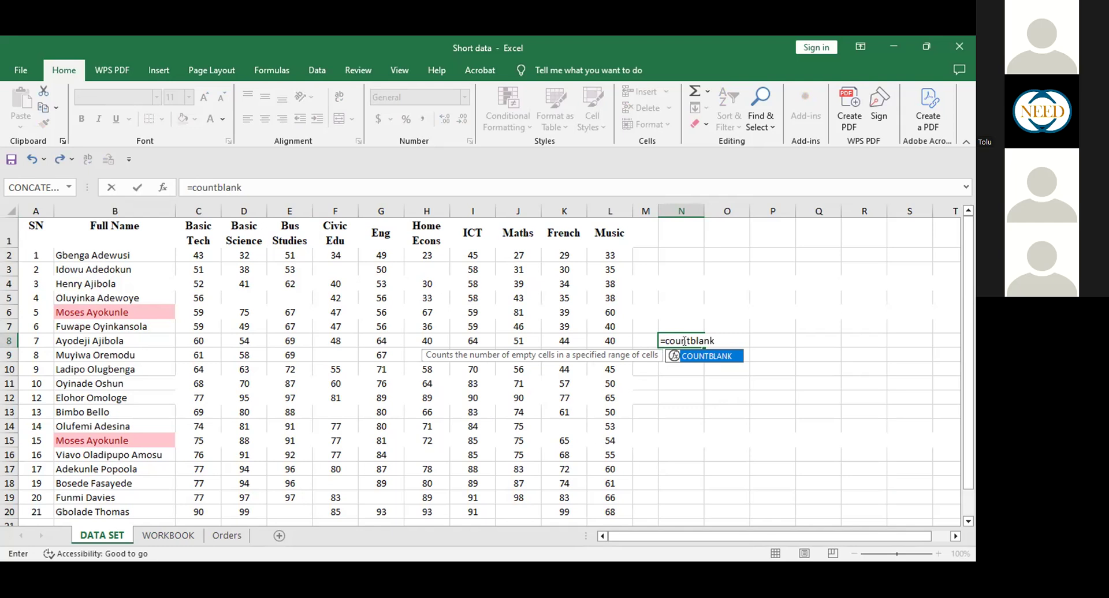
type("(")
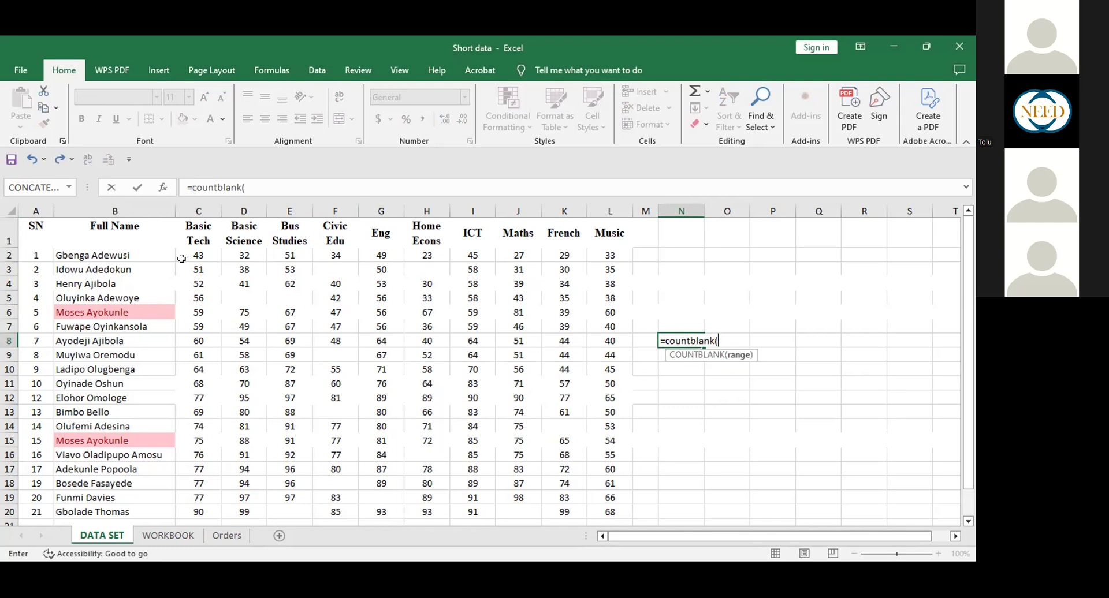
left_click(191, 252)
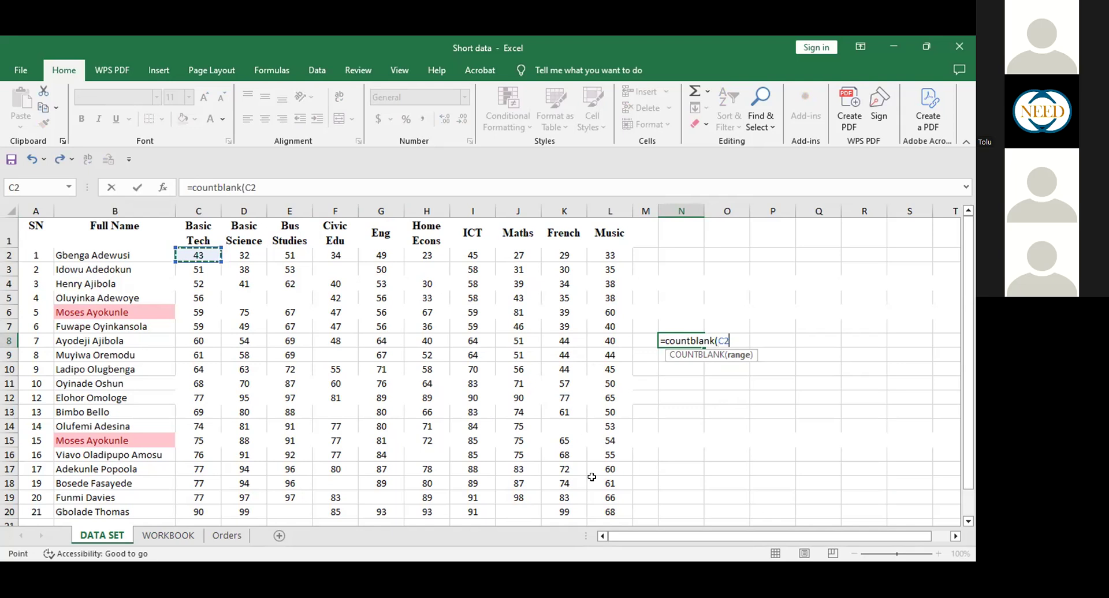
left_click(591, 510, "shift")
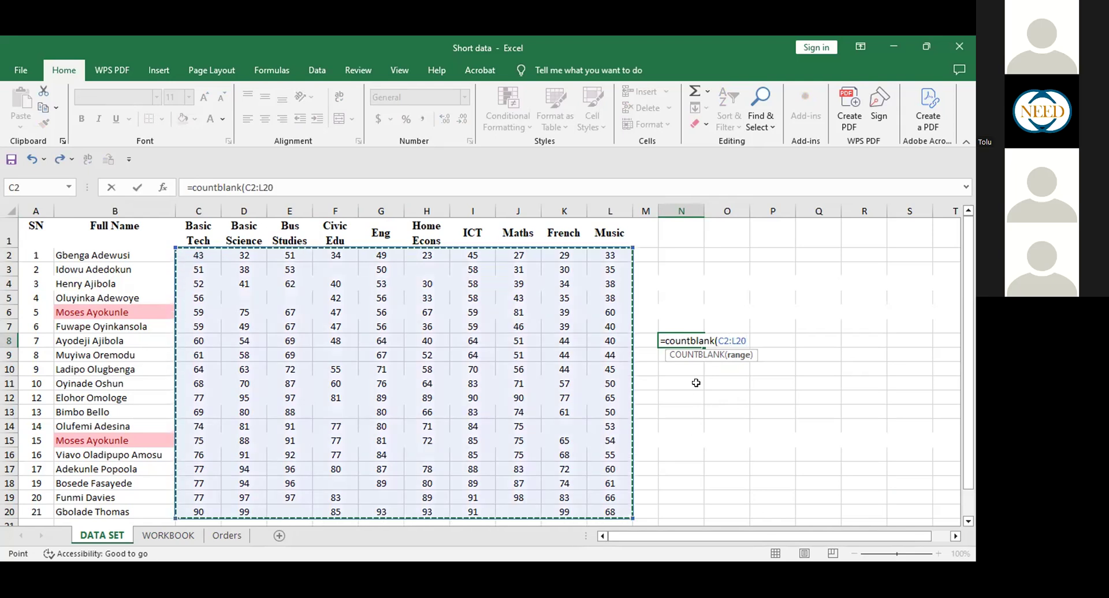
key("Return")
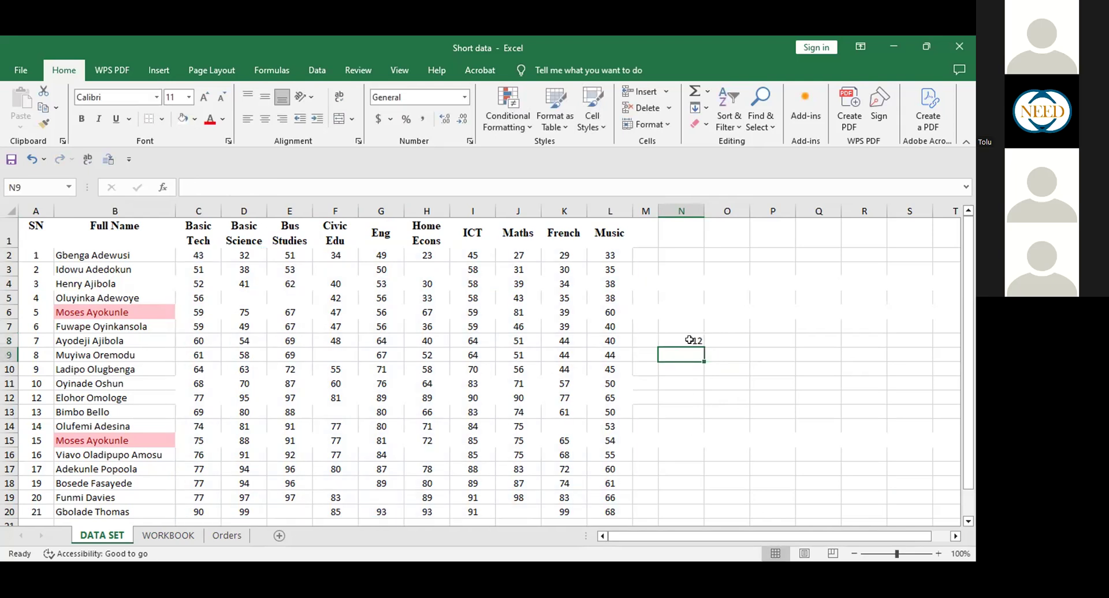
left_click(689, 341)
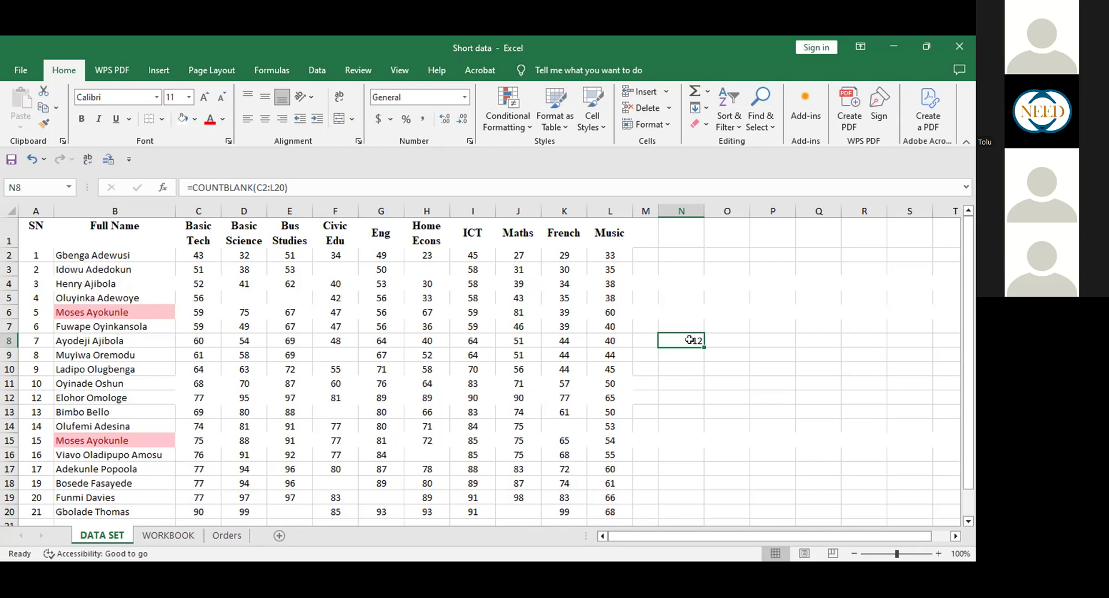
left_click(428, 269)
left_click(434, 456)
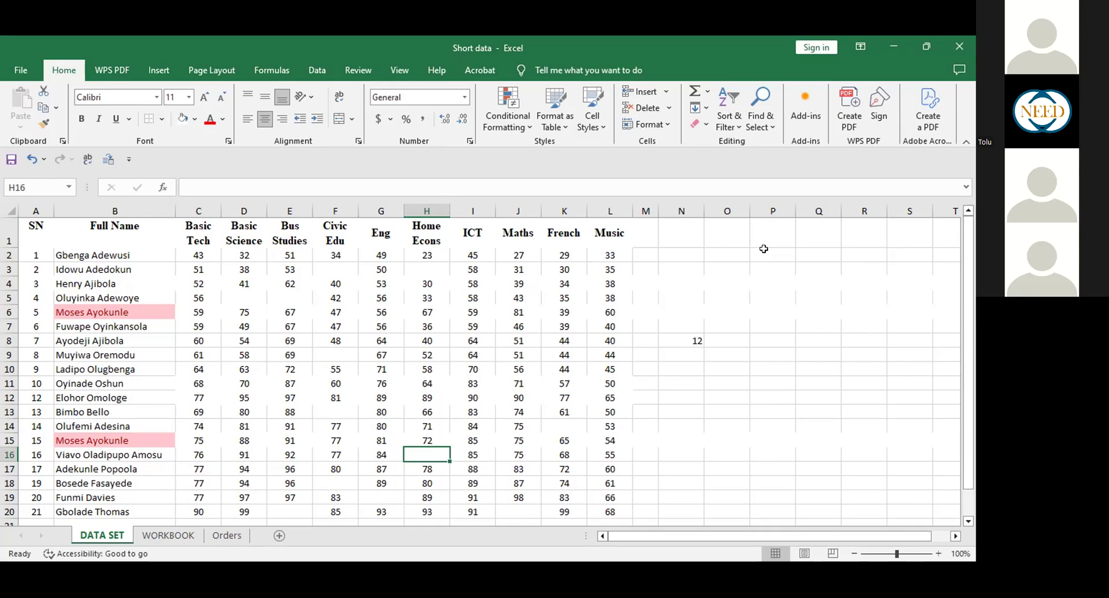
left_click(681, 398)
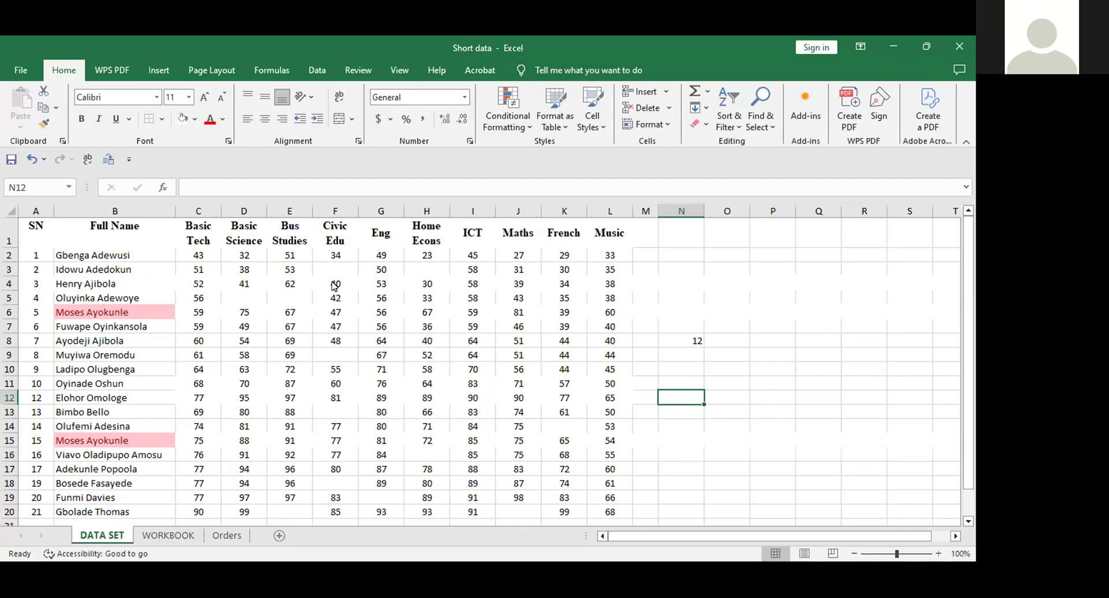
left_click(688, 345)
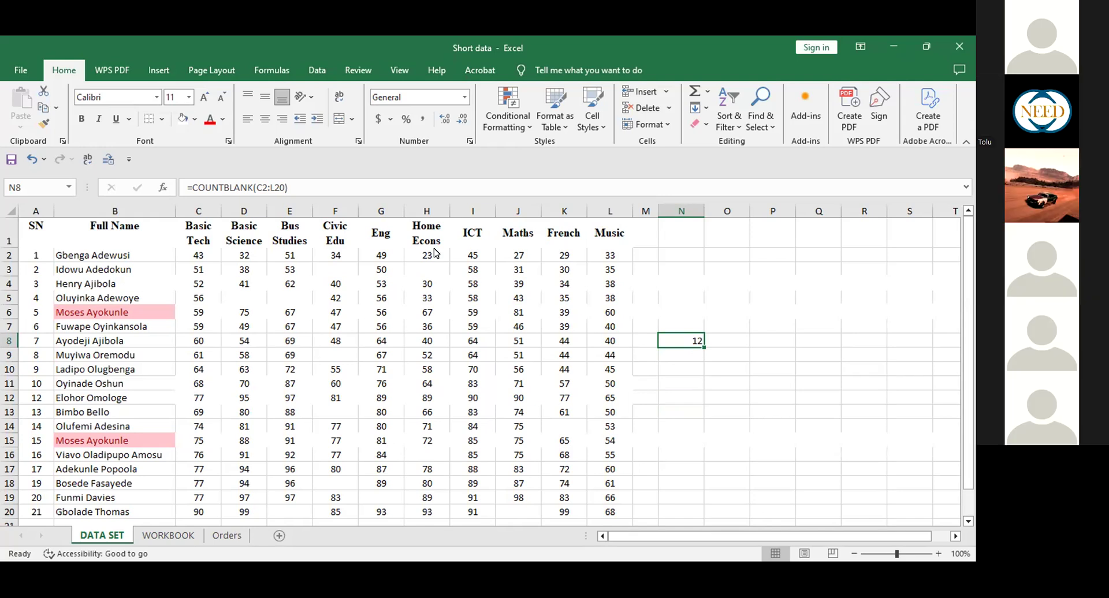
Switch on Filter for the student table's header row from Sort & Filter.
left_click(202, 231)
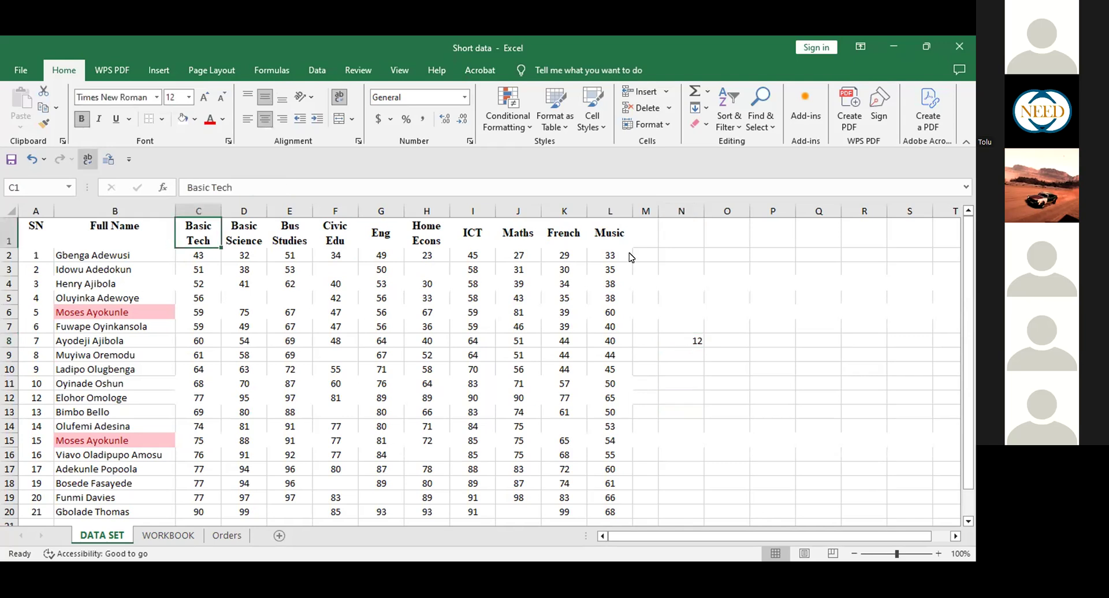
left_click(648, 258)
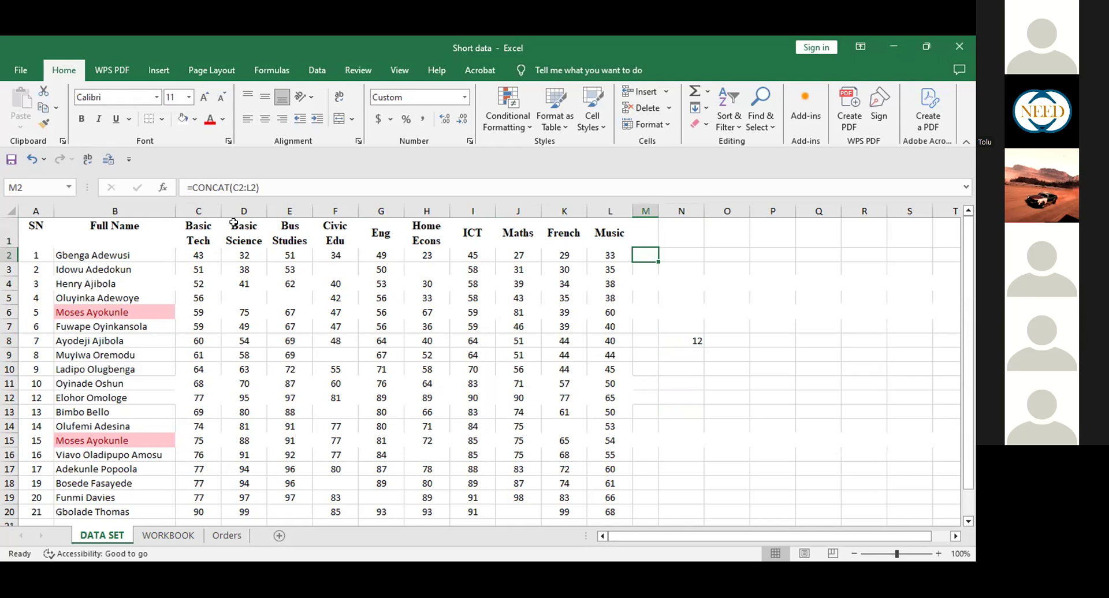
left_click(269, 312)
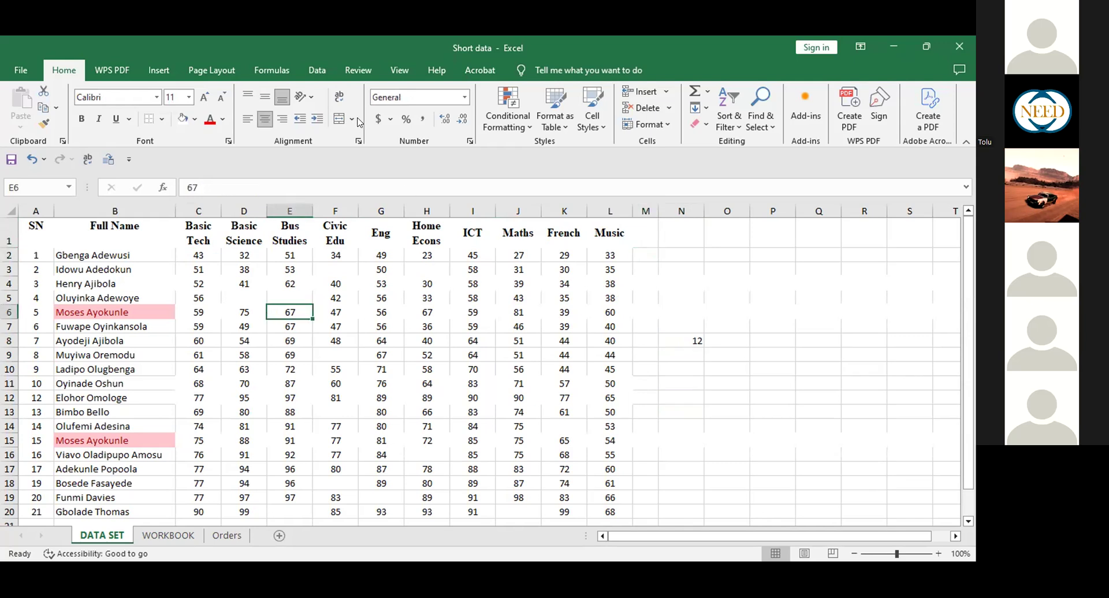
left_click(556, 126)
left_click(730, 168)
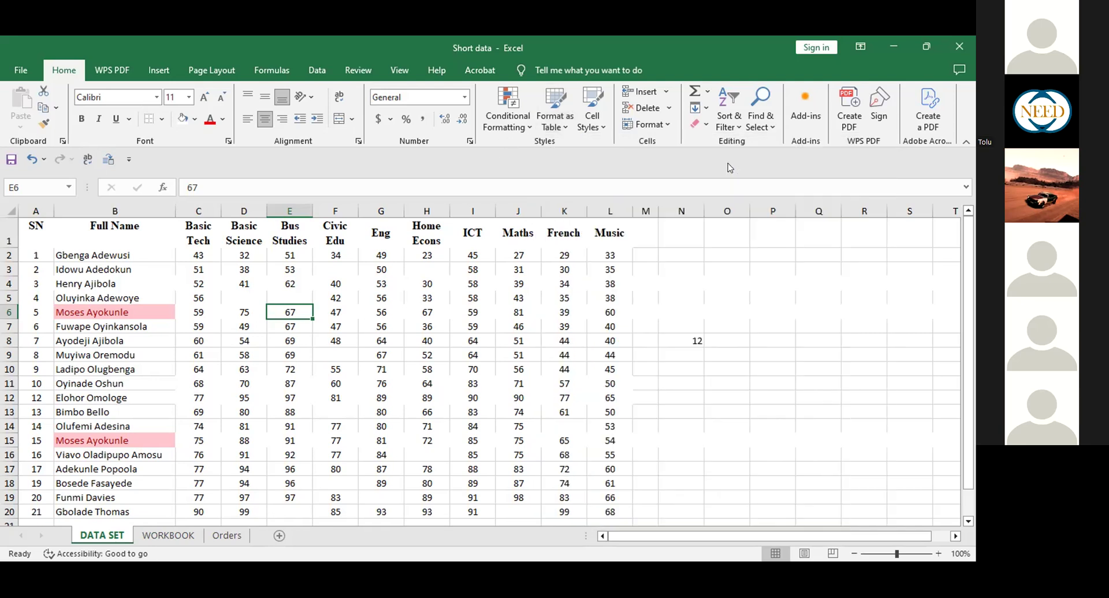
left_click(736, 119)
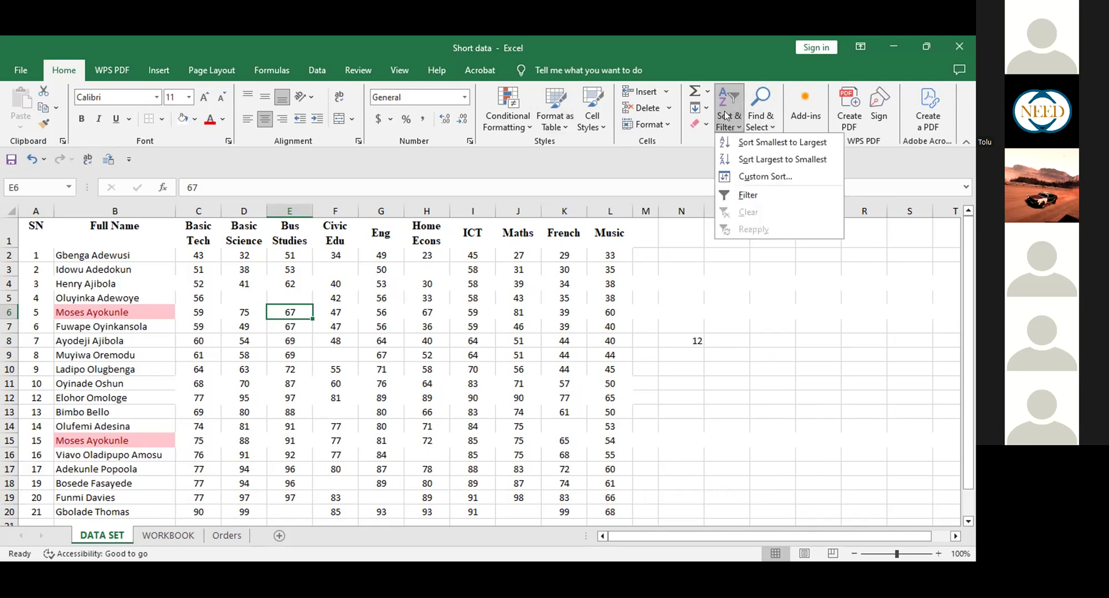
left_click(749, 195)
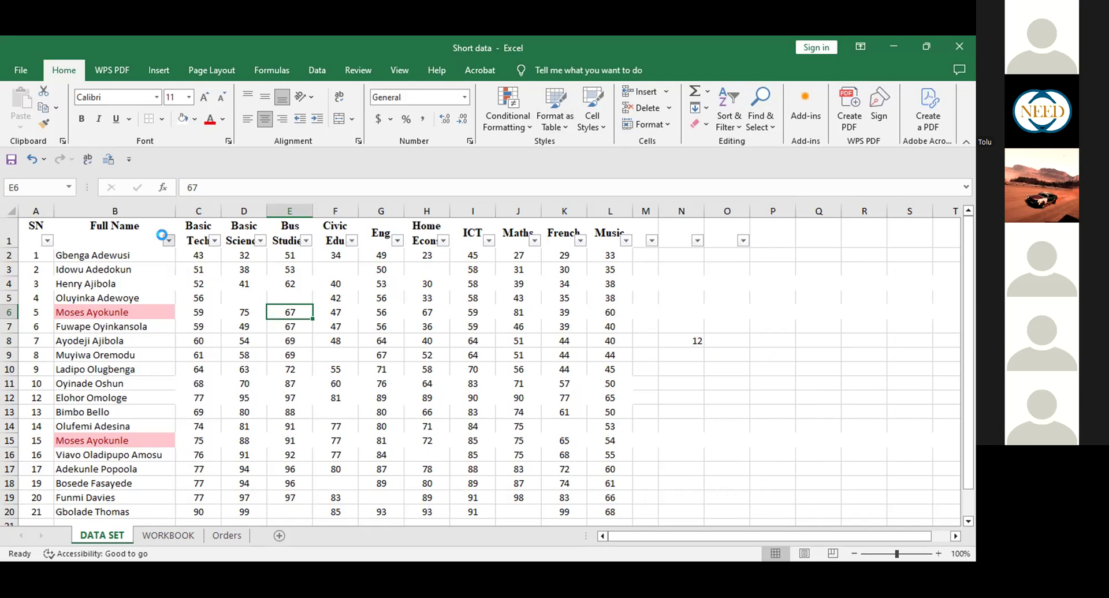
Look through the Basic Tech and Basic Science filter lists without changing them.
left_click(210, 239)
left_click(211, 240)
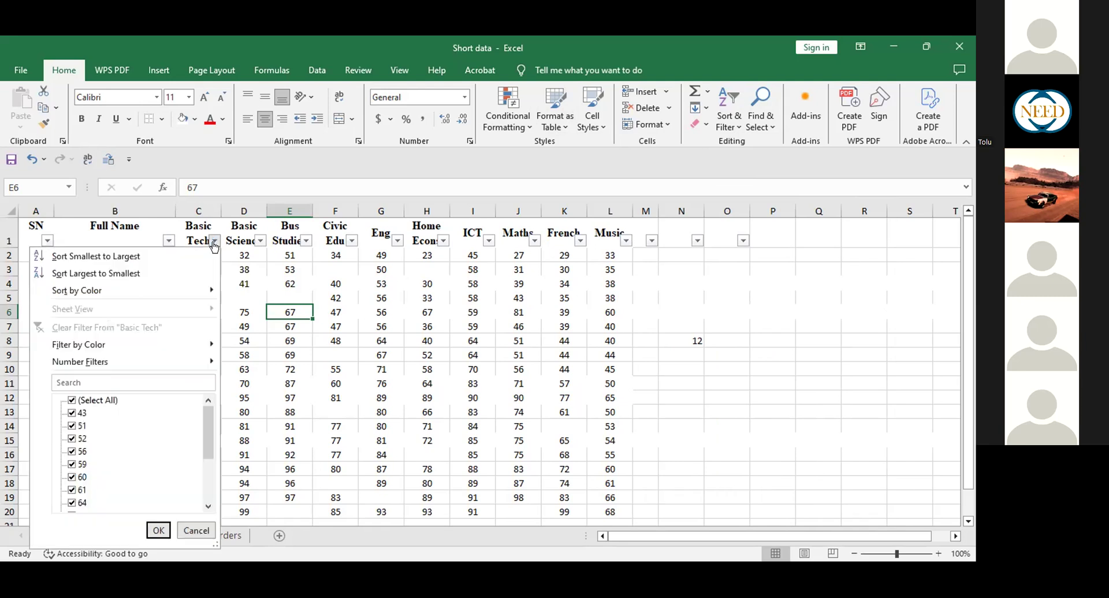
left_click(257, 241)
left_click(307, 246)
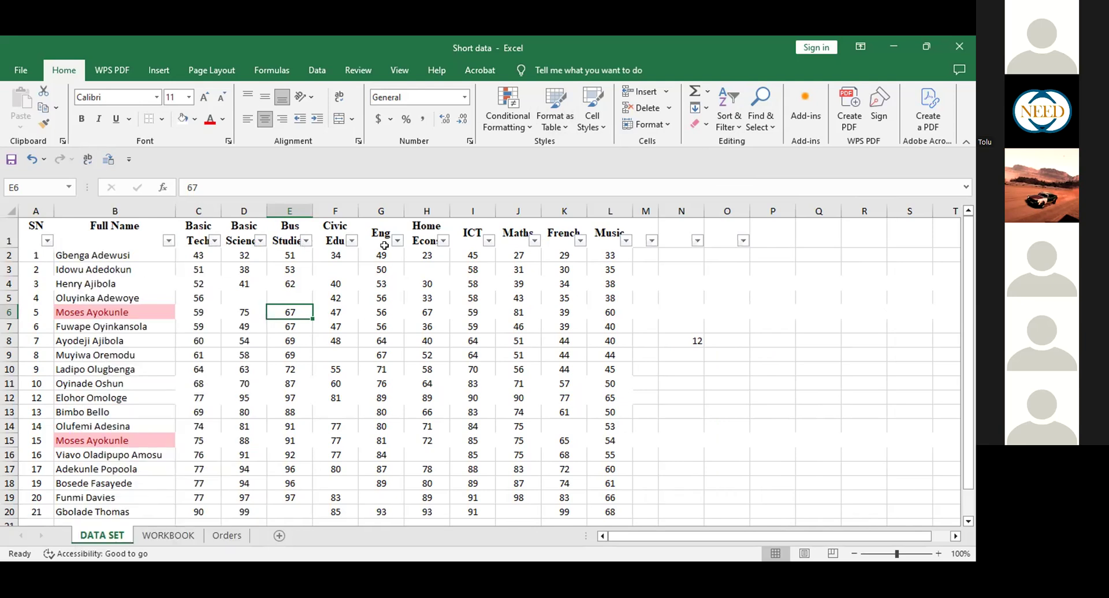
left_click(349, 245)
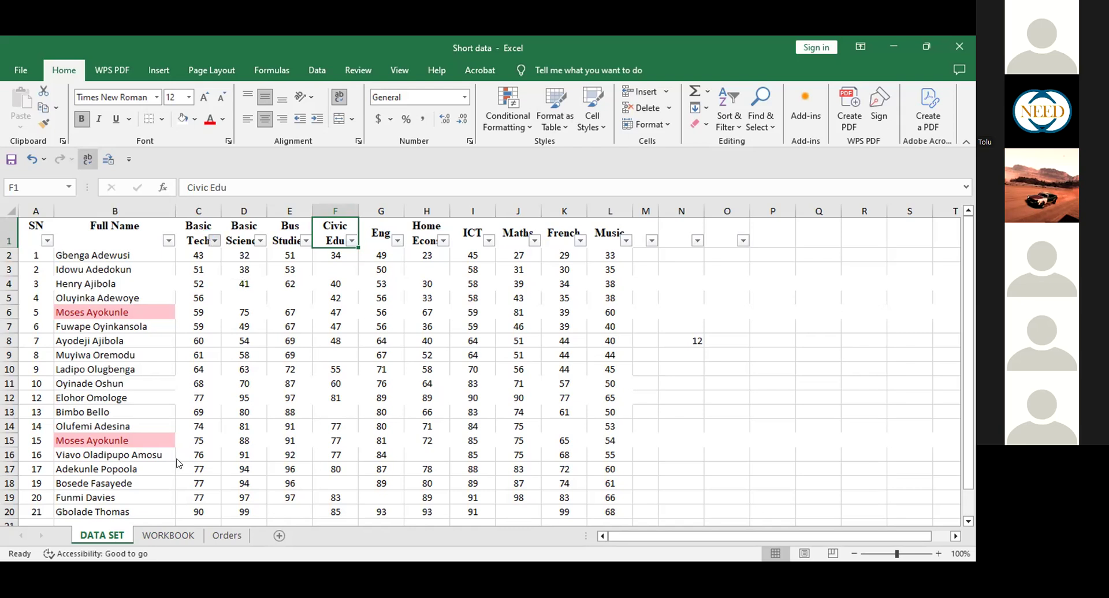
left_click(213, 239)
left_click_drag(208, 423, 199, 493)
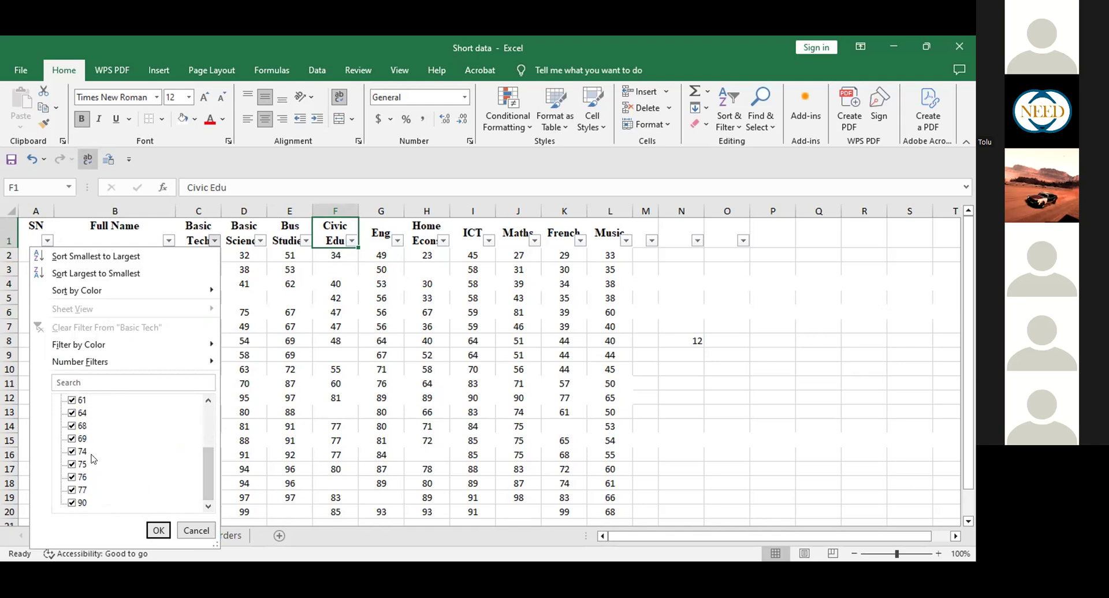
left_click(201, 532)
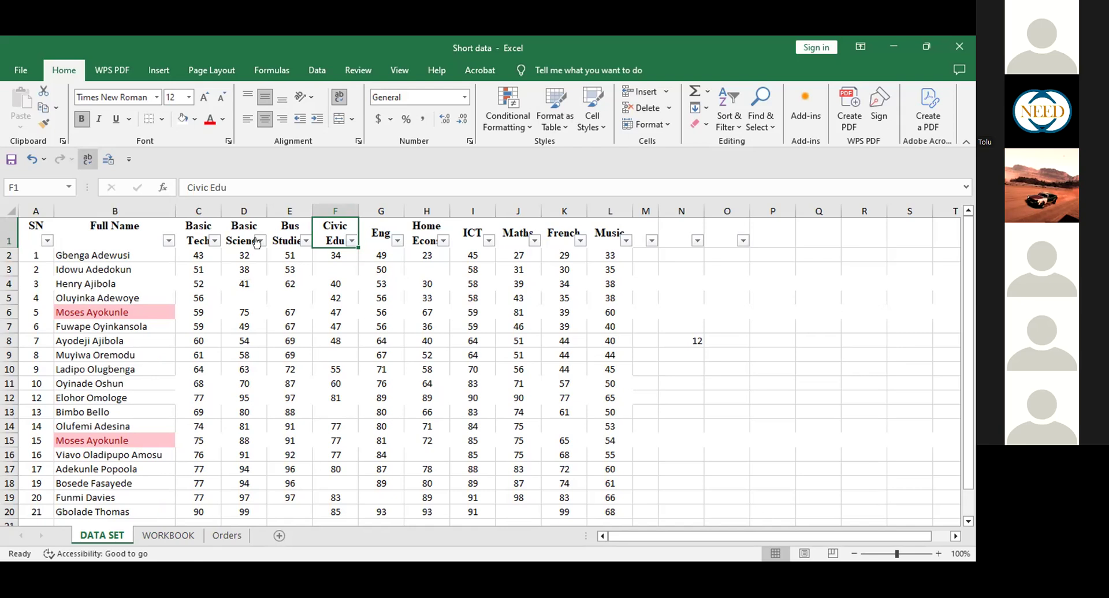
Filter Basic Science to (Blanks) only, leaving just row 5 visible.
left_click(260, 241)
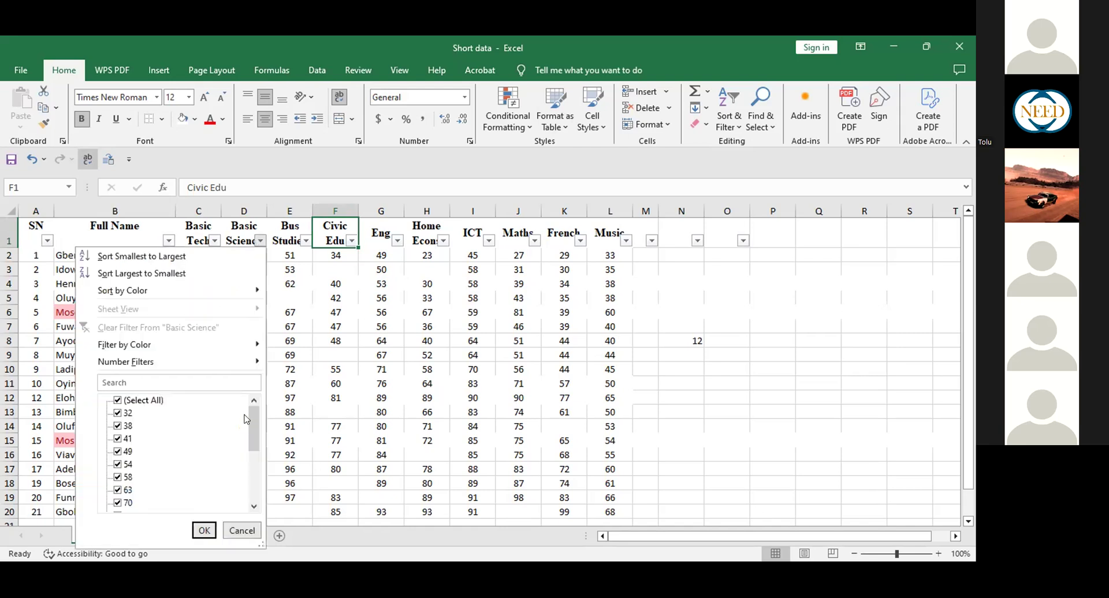
left_click_drag(252, 450, 252, 500)
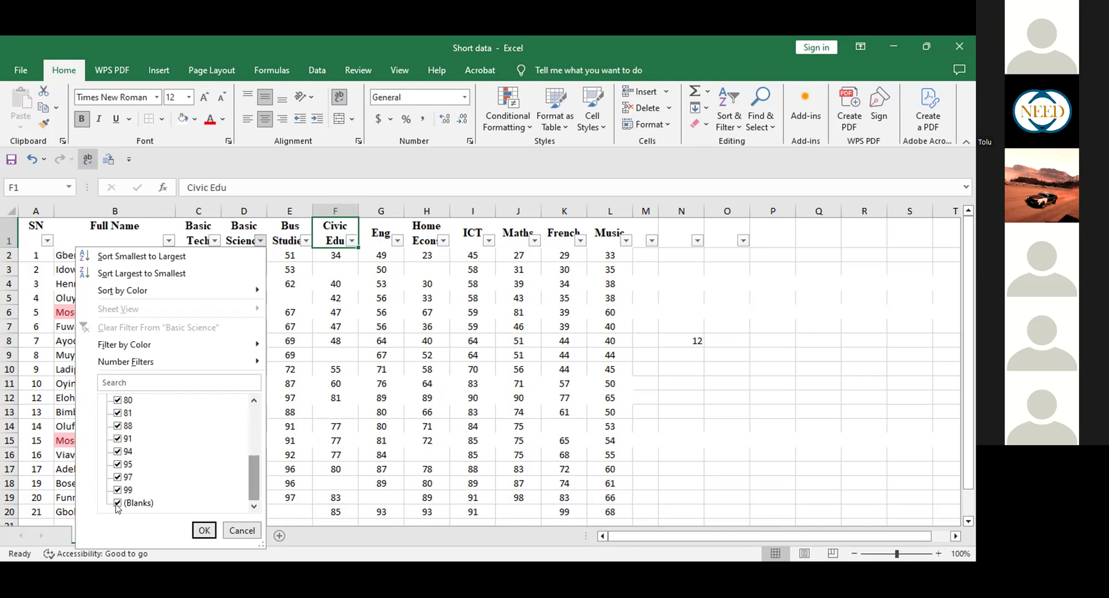
scroll(118, 509, "up", 5)
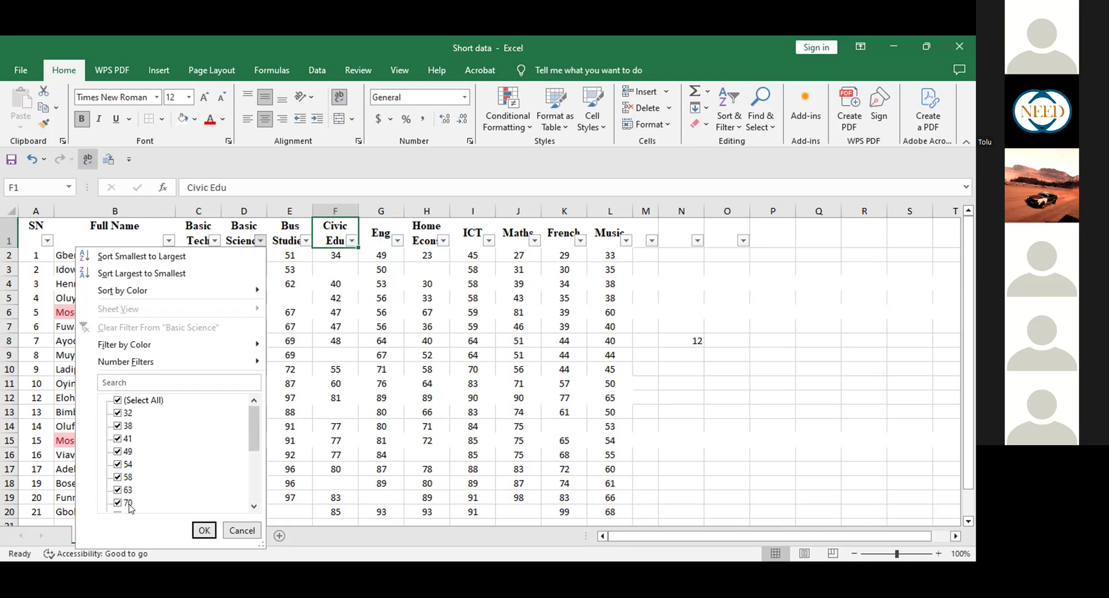
left_click(117, 400)
left_click_drag(254, 431, 256, 503)
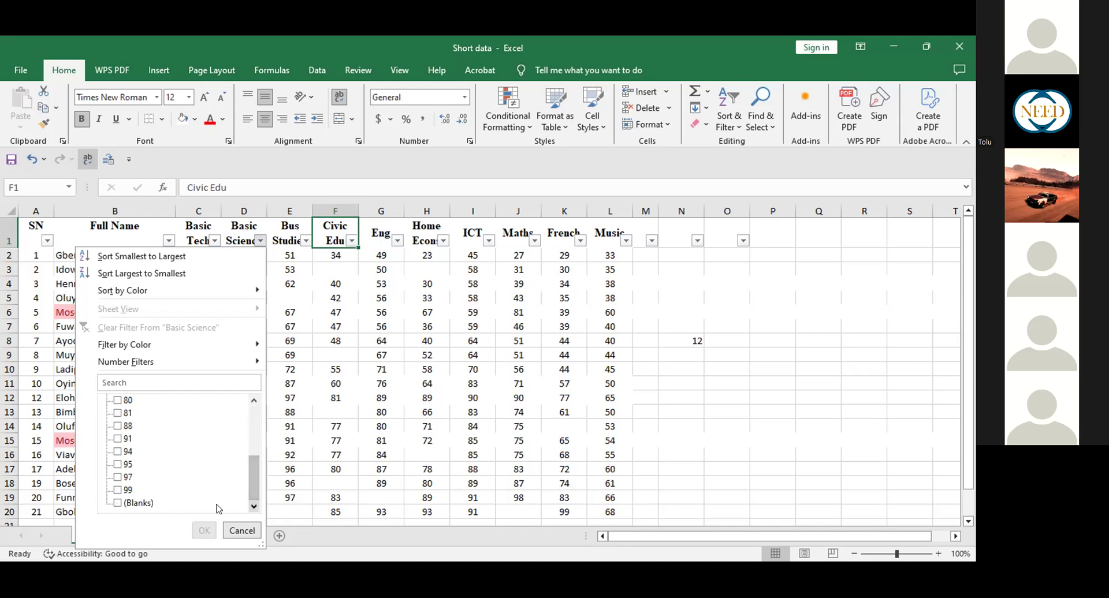
left_click(118, 503)
left_click(205, 532)
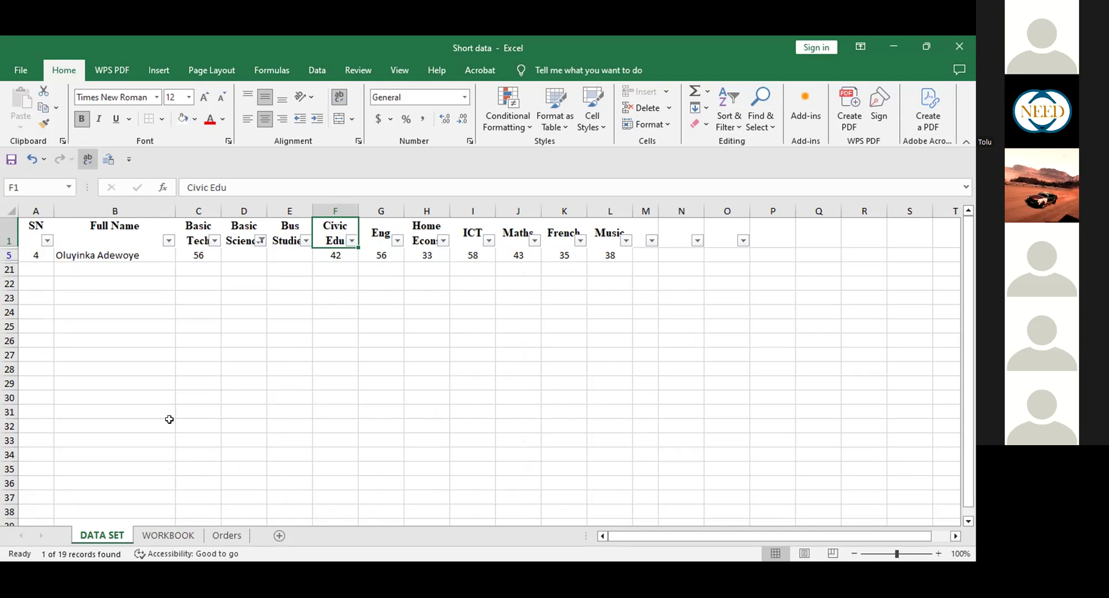
Re-tick (Select All) in the Basic Science filter so all student rows reappear.
left_click(238, 254)
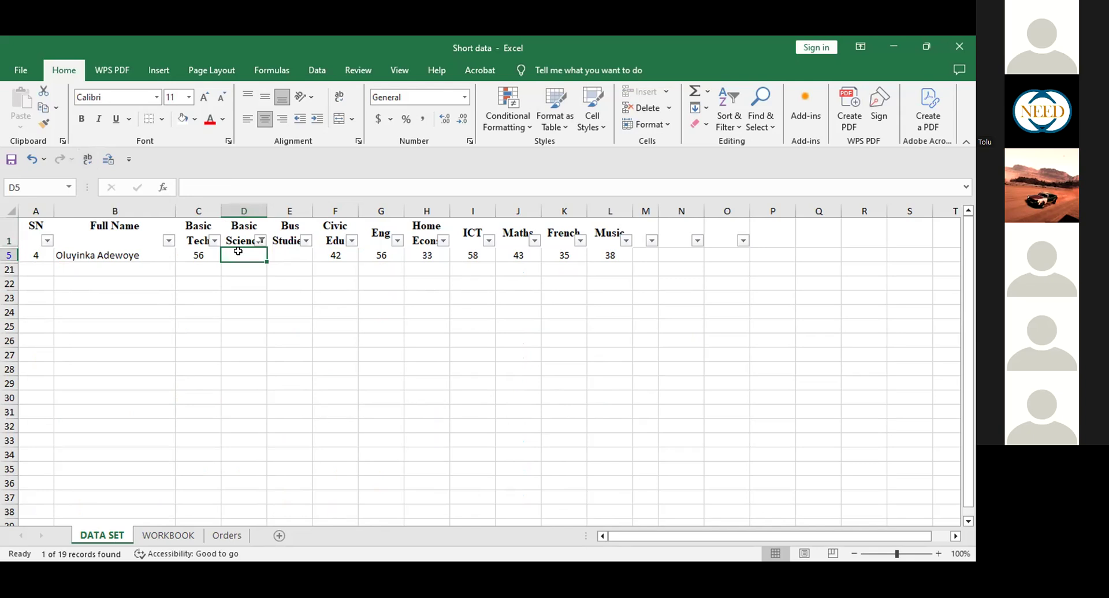
left_click(292, 250)
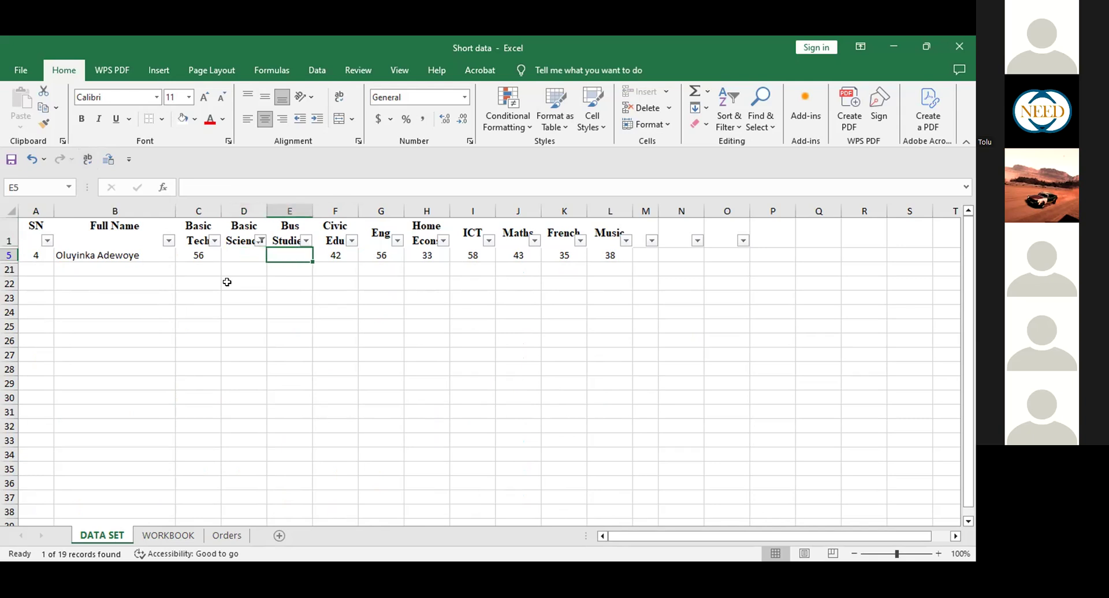
left_click(258, 240)
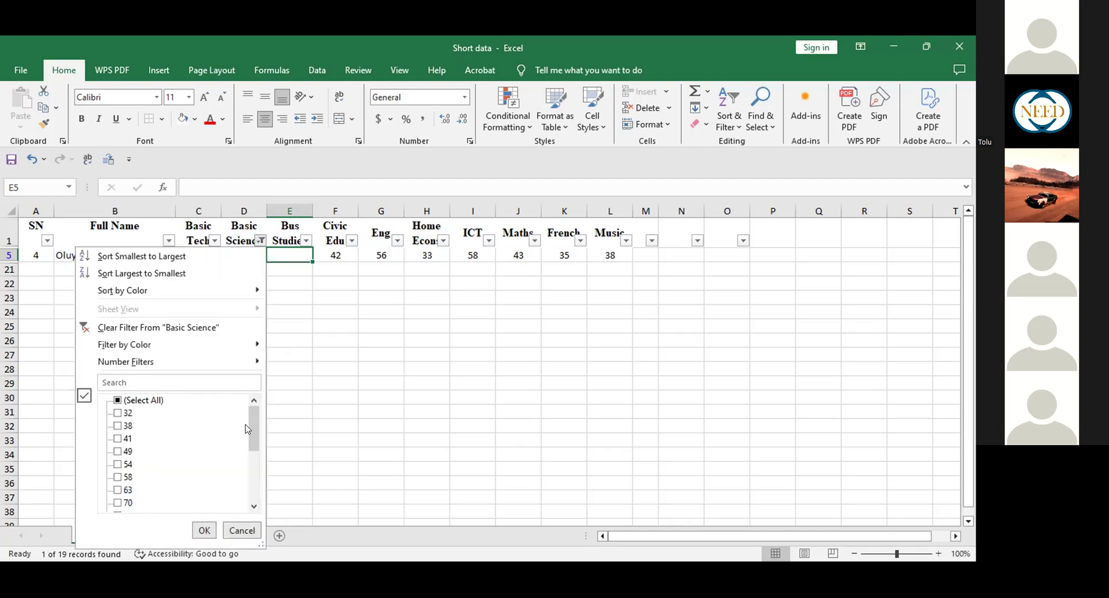
left_click(118, 403)
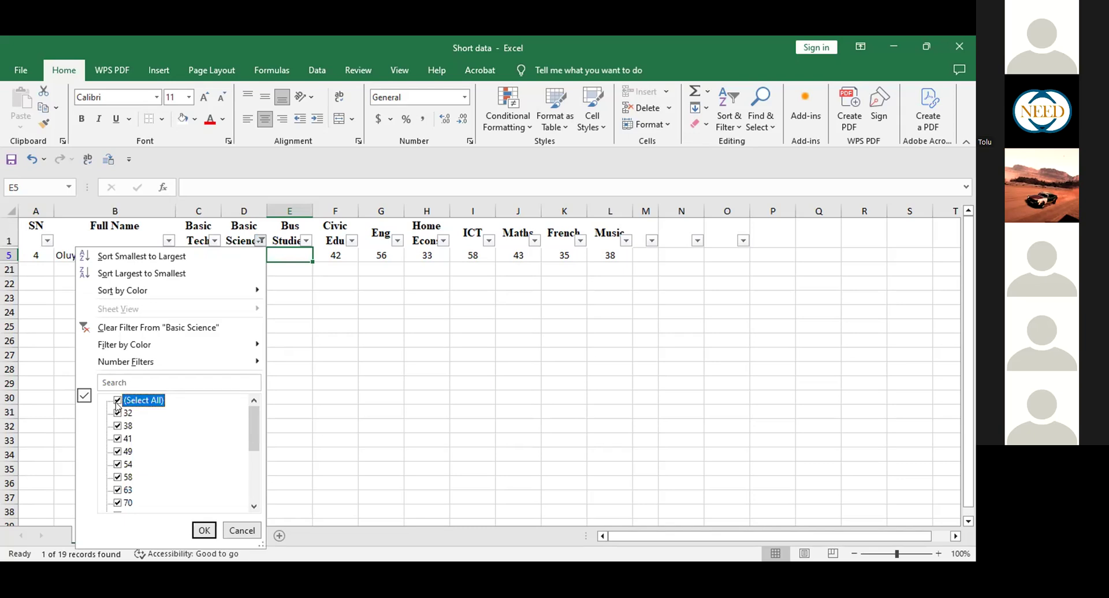
left_click(205, 531)
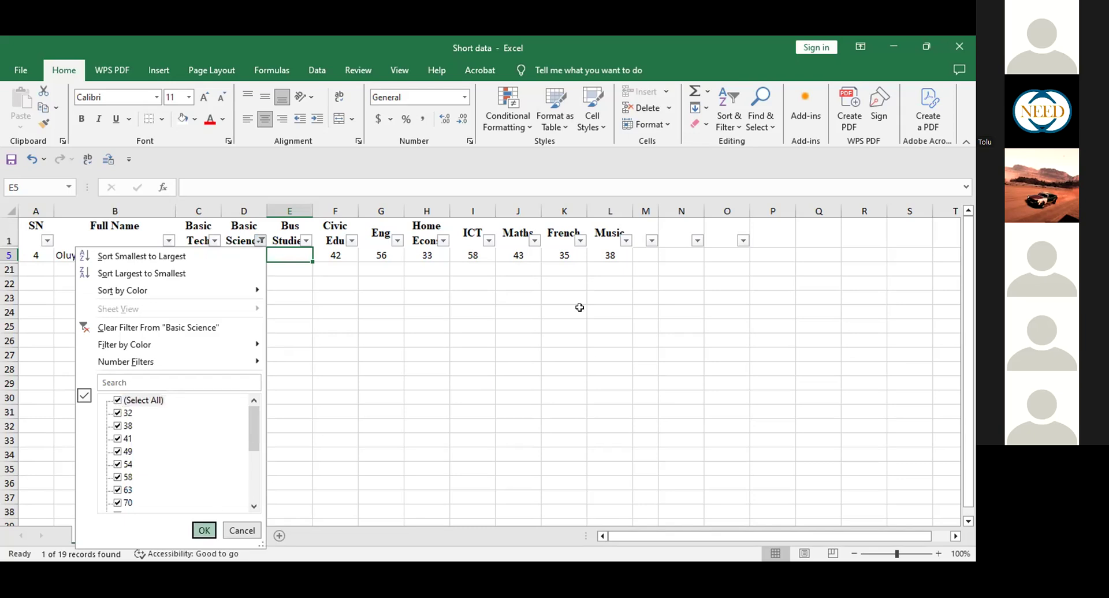
Check the blank and filled score cells around row 5, then go to Orders.
left_click(693, 363)
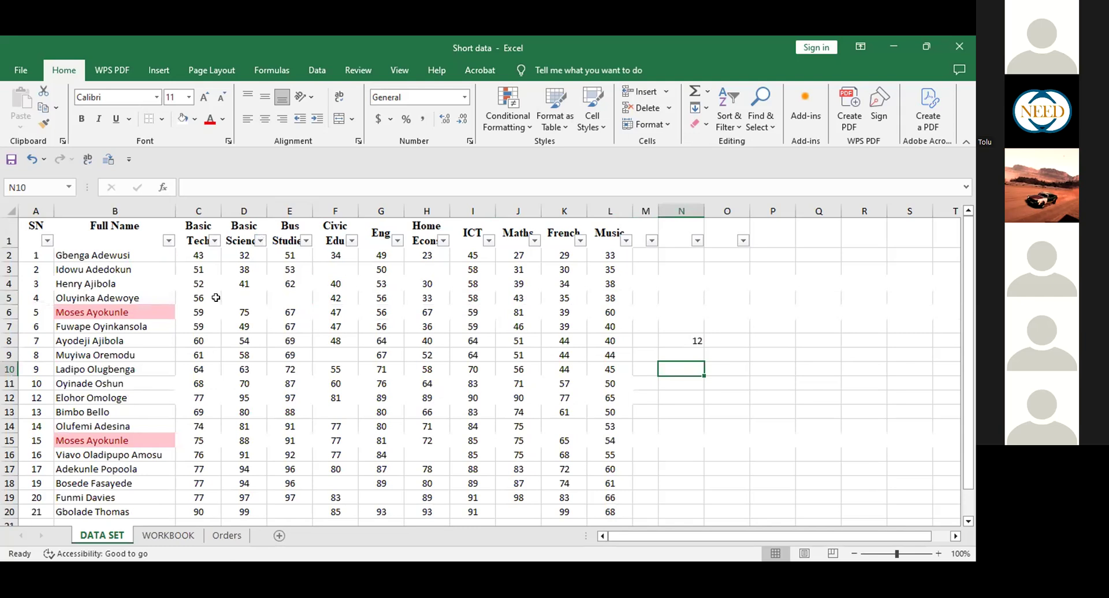
left_click(234, 296)
left_click(278, 296)
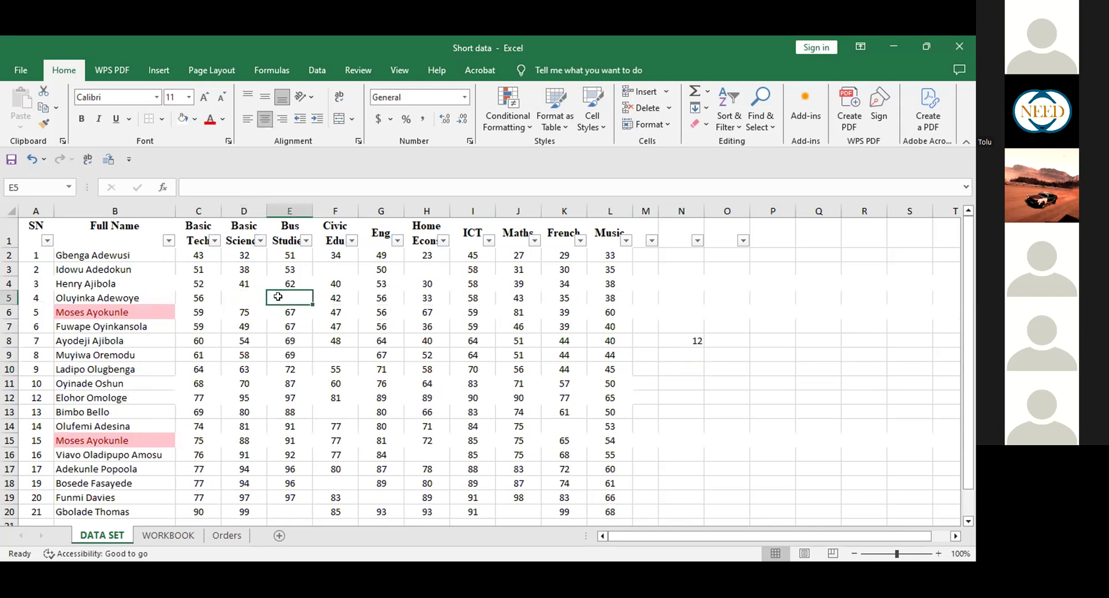
left_click(352, 285)
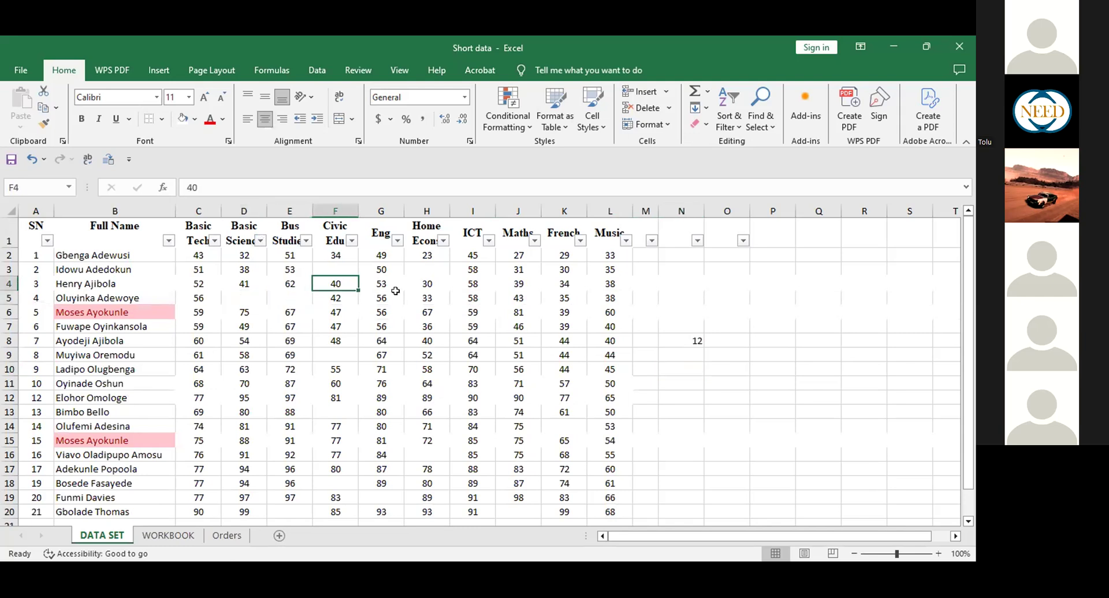
left_click(388, 296)
left_click(418, 293)
left_click(230, 536)
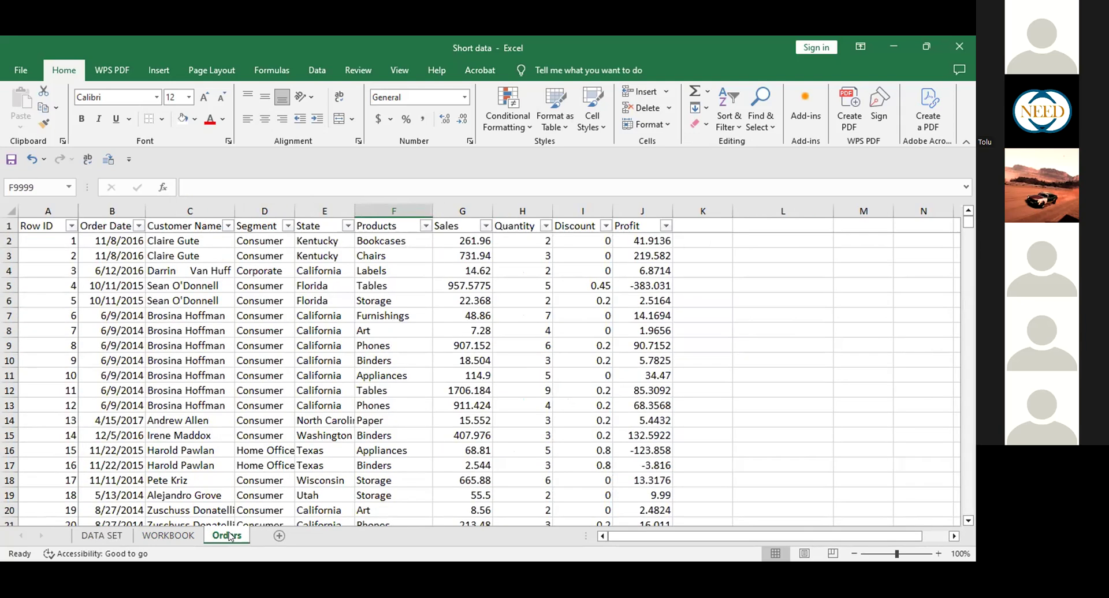
Back on DATA SET, turn Filter off so the score headers lose their filters.
left_click(104, 536)
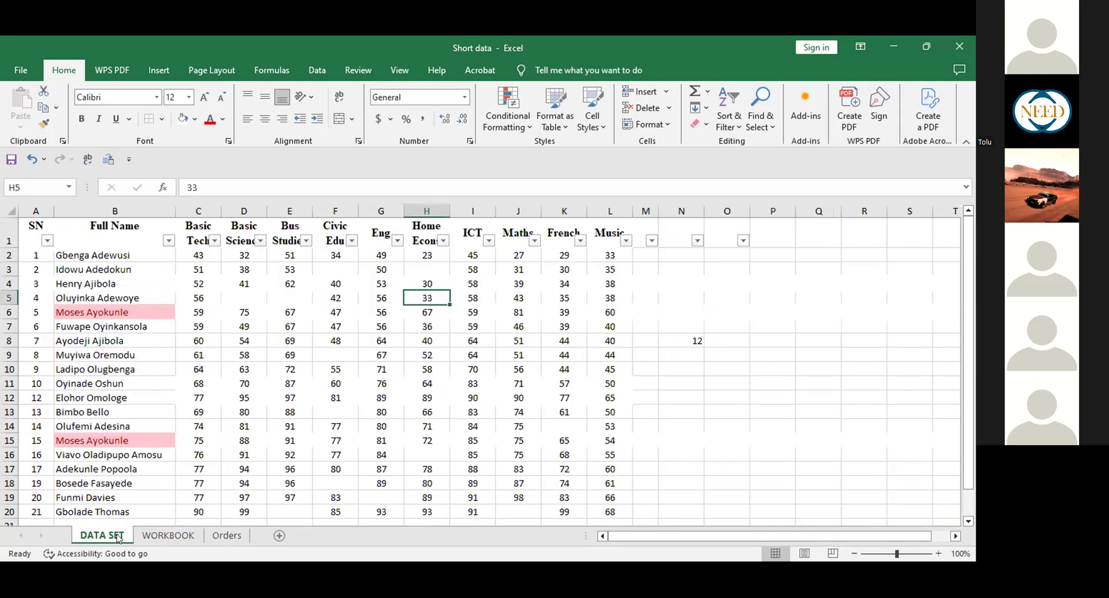
left_click(662, 315)
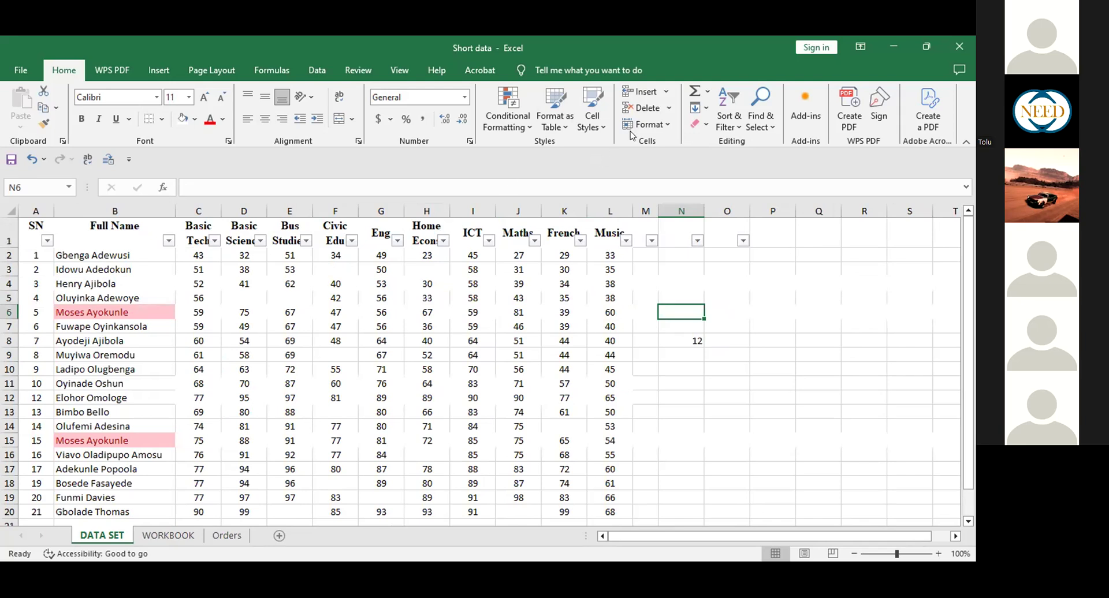
left_click(427, 284)
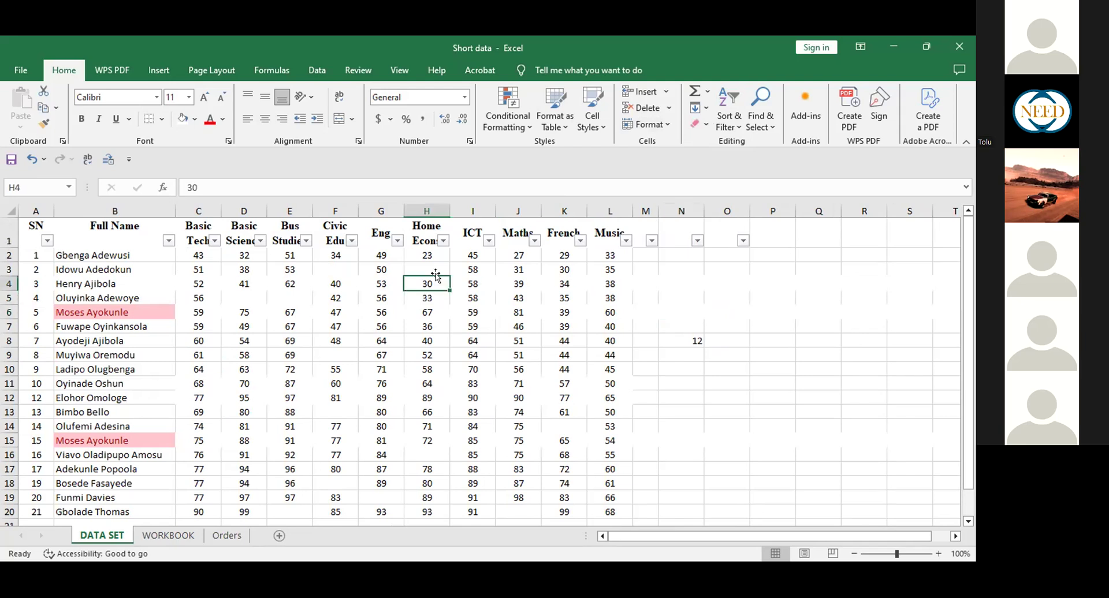
left_click(737, 130)
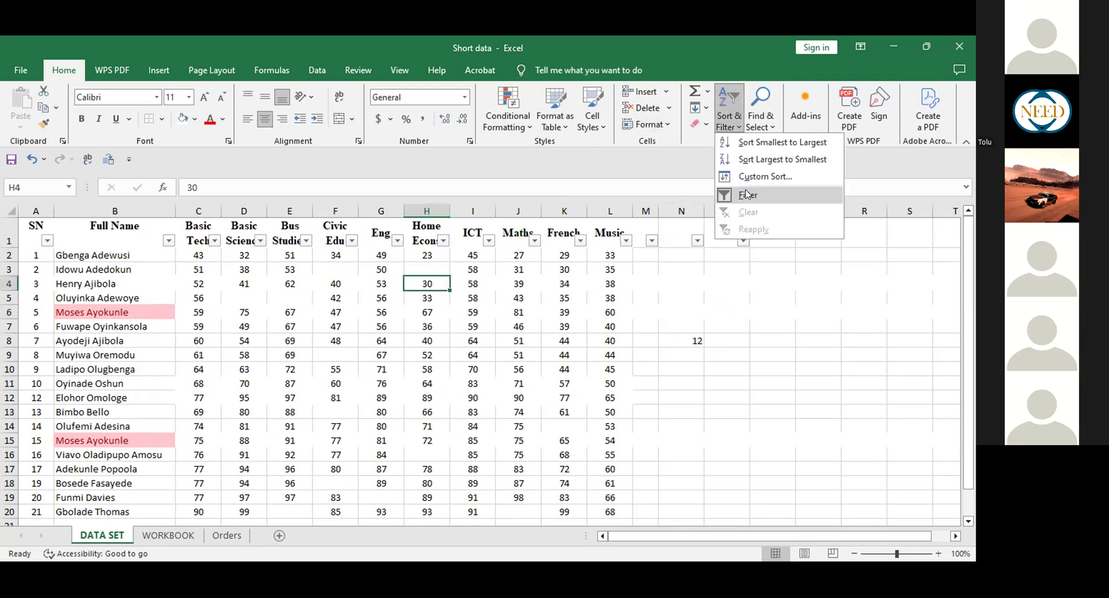
left_click(747, 195)
left_click(530, 325)
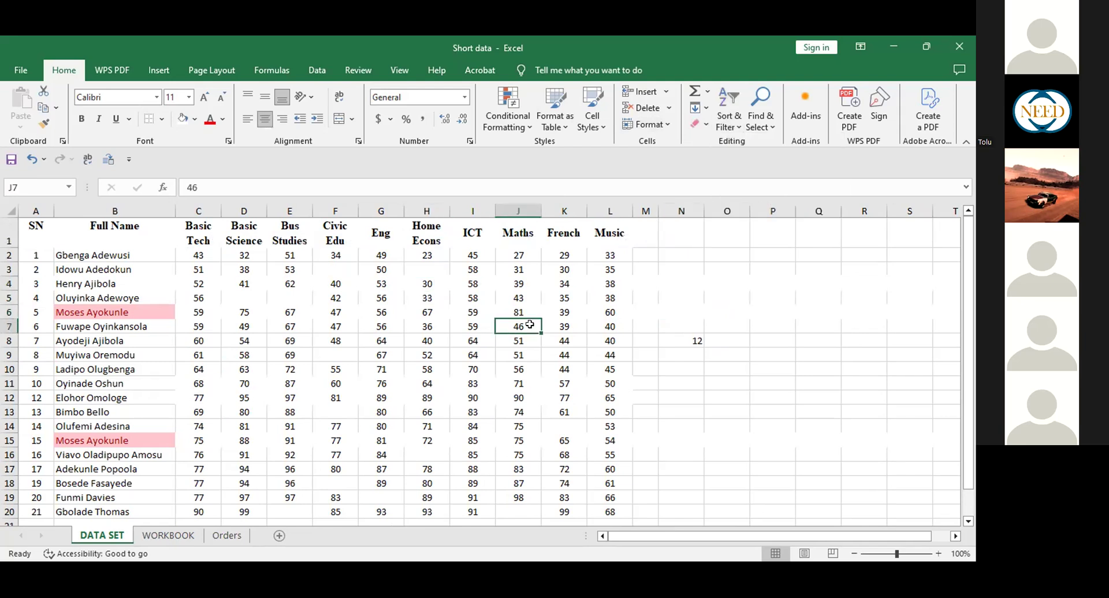
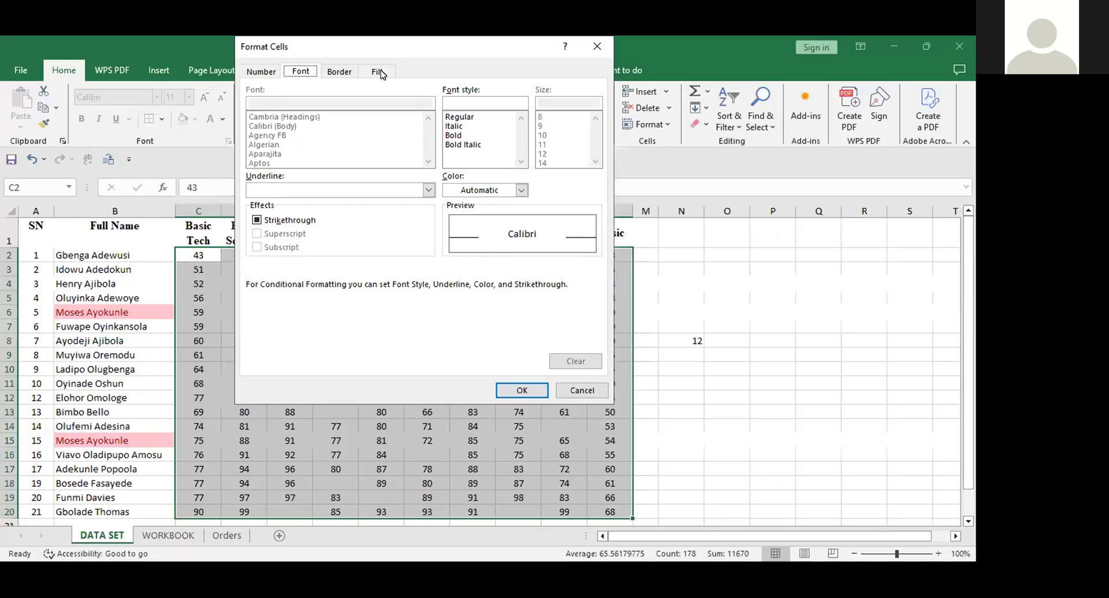
Give the Blanks conditional formatting rule a green fill so empty score cells turn green.
left_click(379, 71)
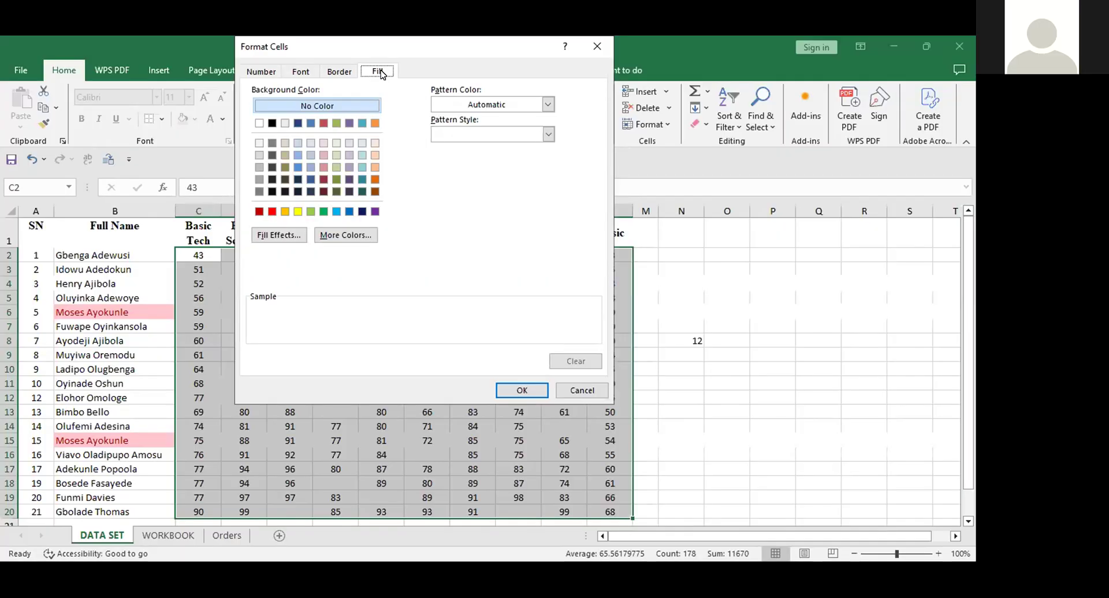
left_click(298, 213)
key("Right")
key("Right")
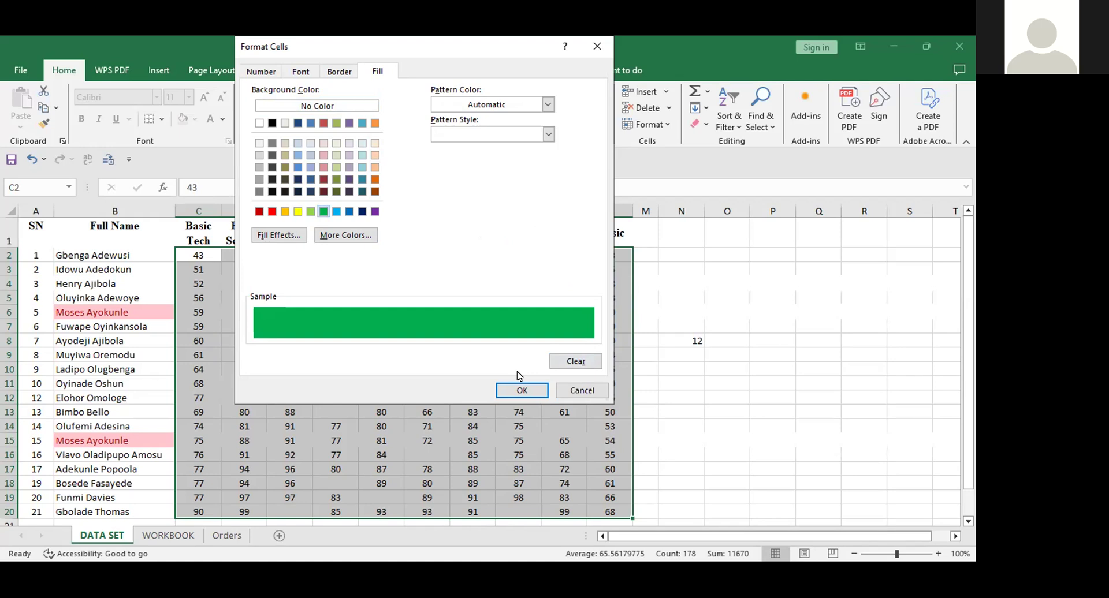
left_click(520, 389)
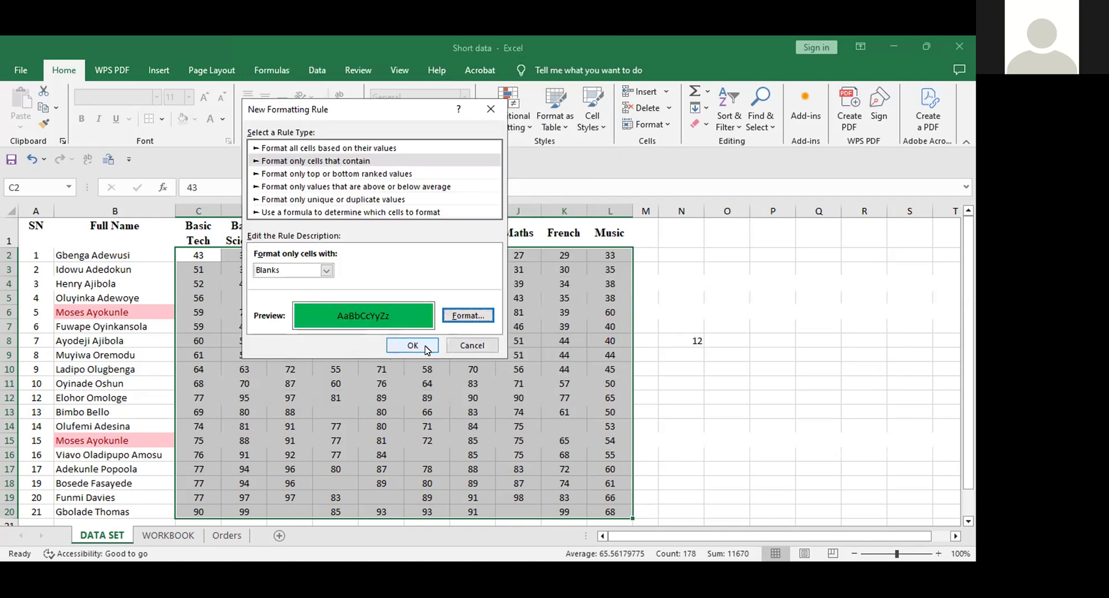
left_click(412, 346)
left_click(726, 384)
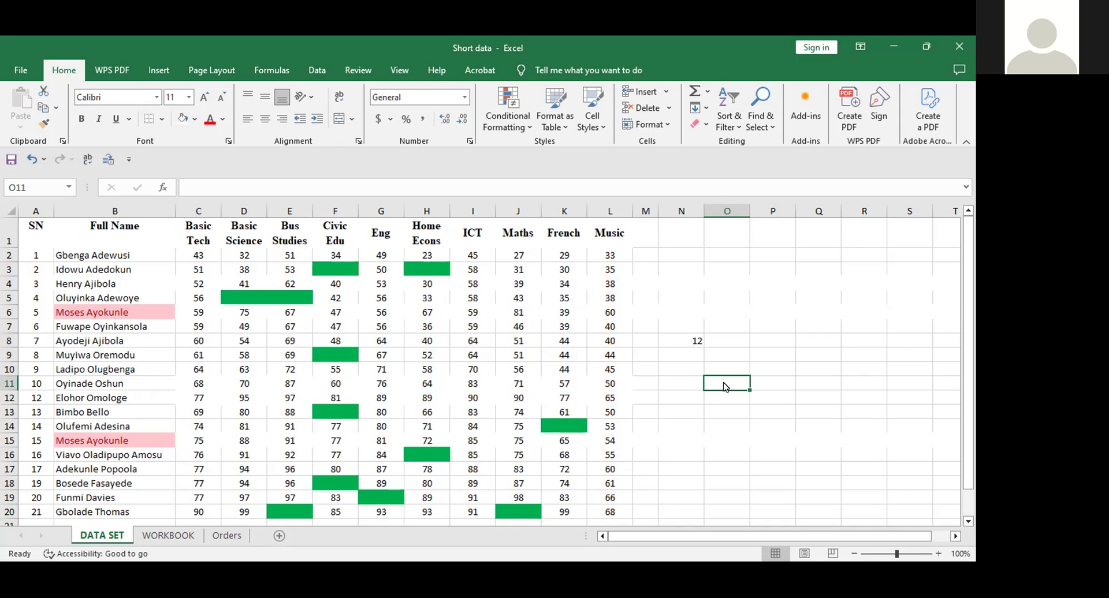
Fill blank scores F3=65, H3=60, D5=75, E5=83, F9=75 and F13=66.
key("Up")
key("Up")
key("Up")
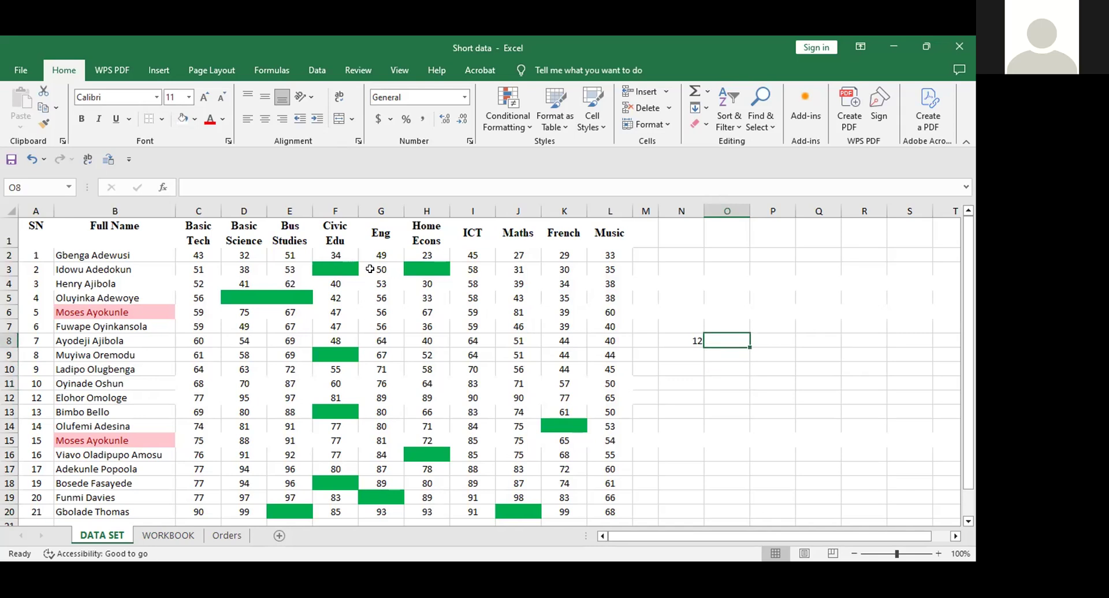
left_click(336, 270)
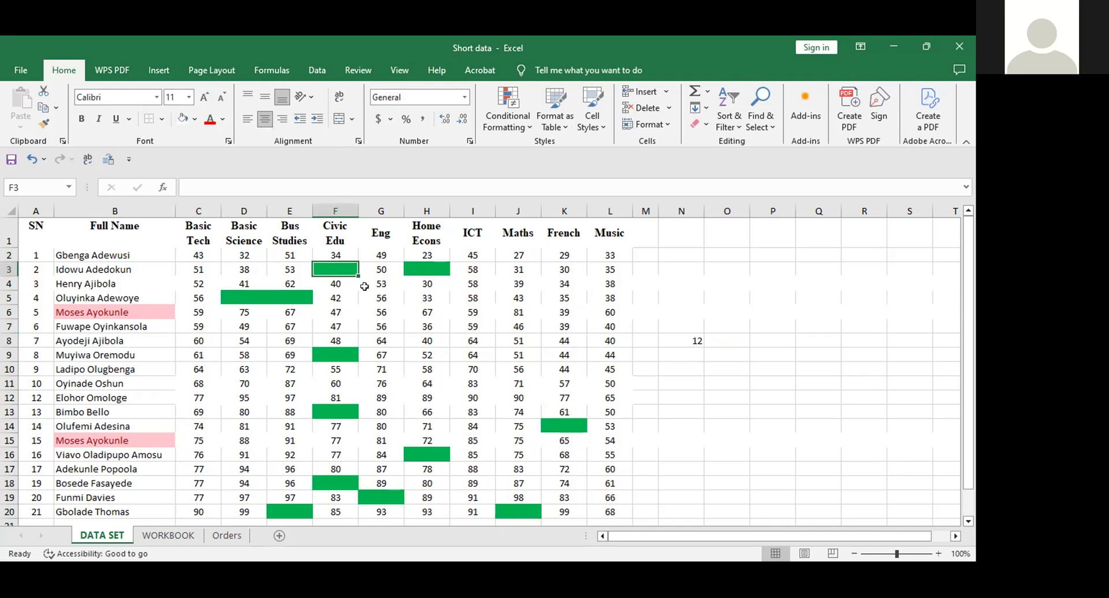
type("65")
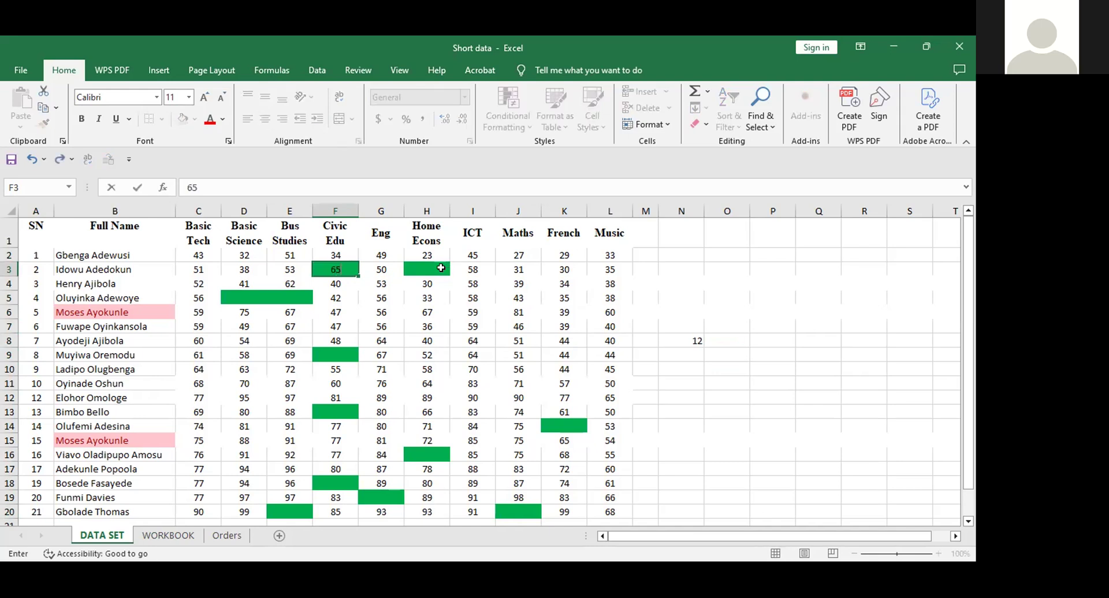
left_click(441, 268)
type("6")
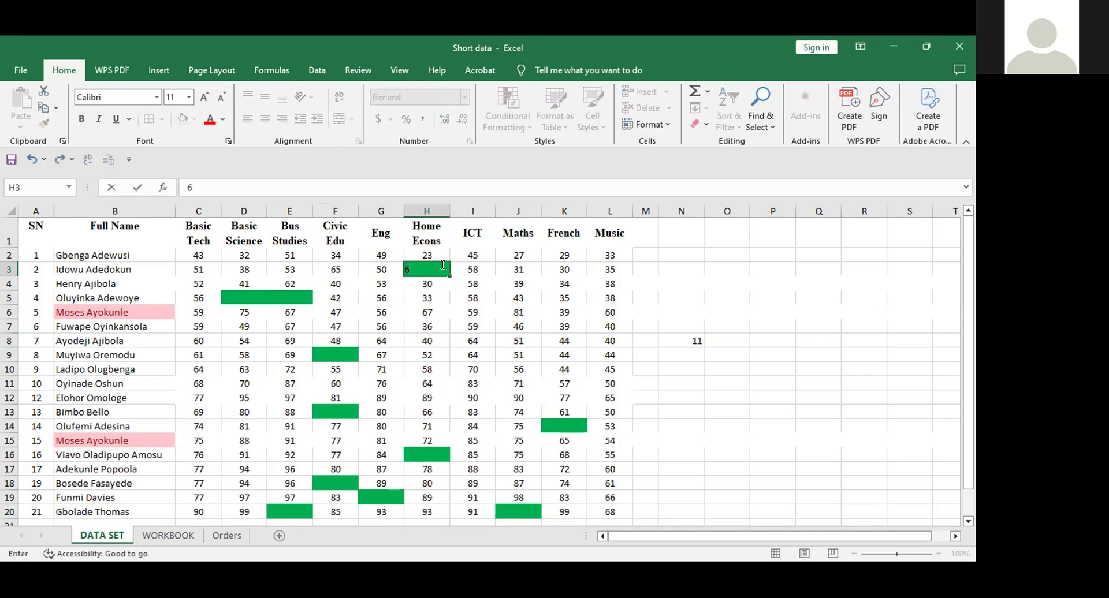
type("0")
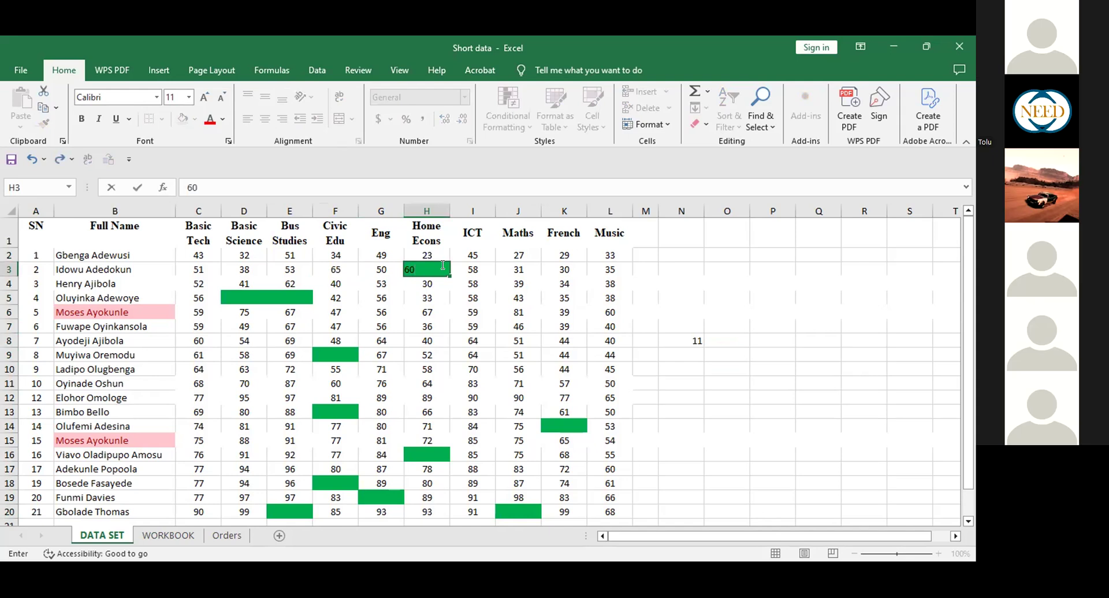
left_click(245, 294)
type("75")
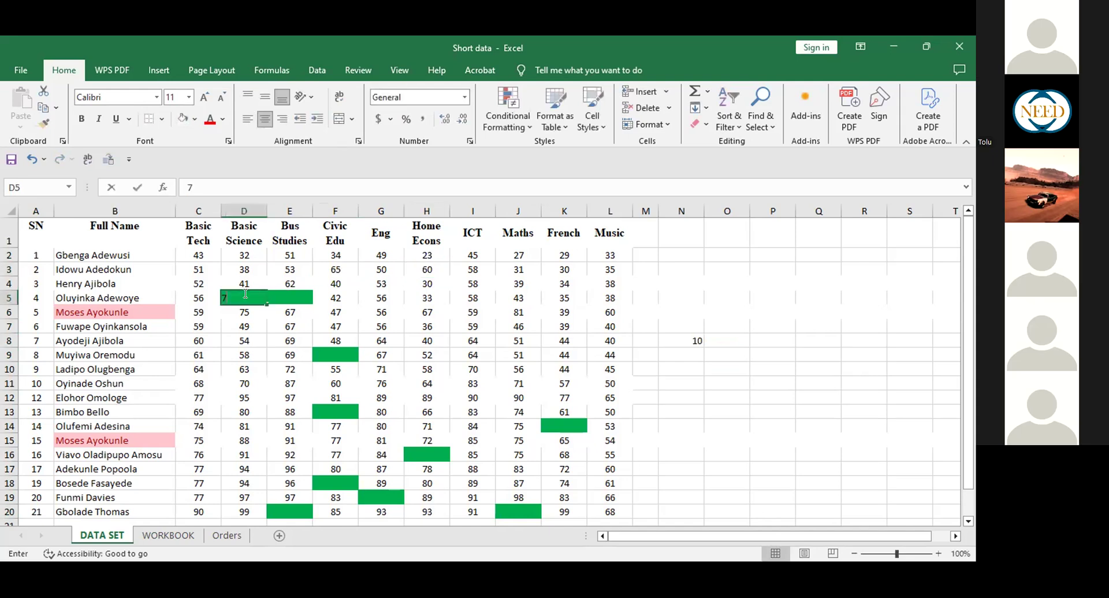
left_click(293, 293)
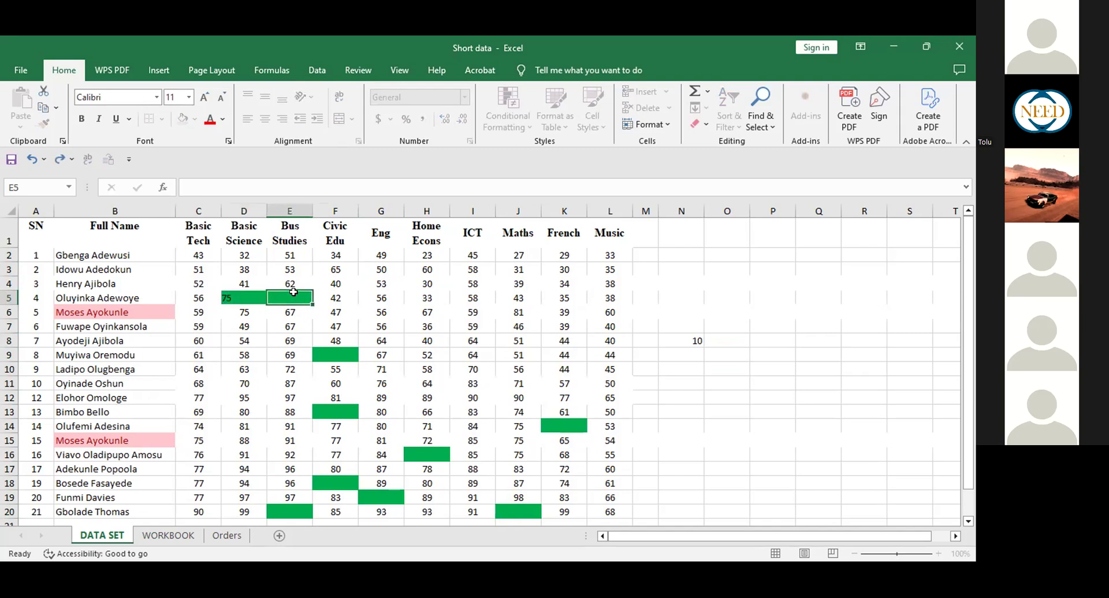
type("83")
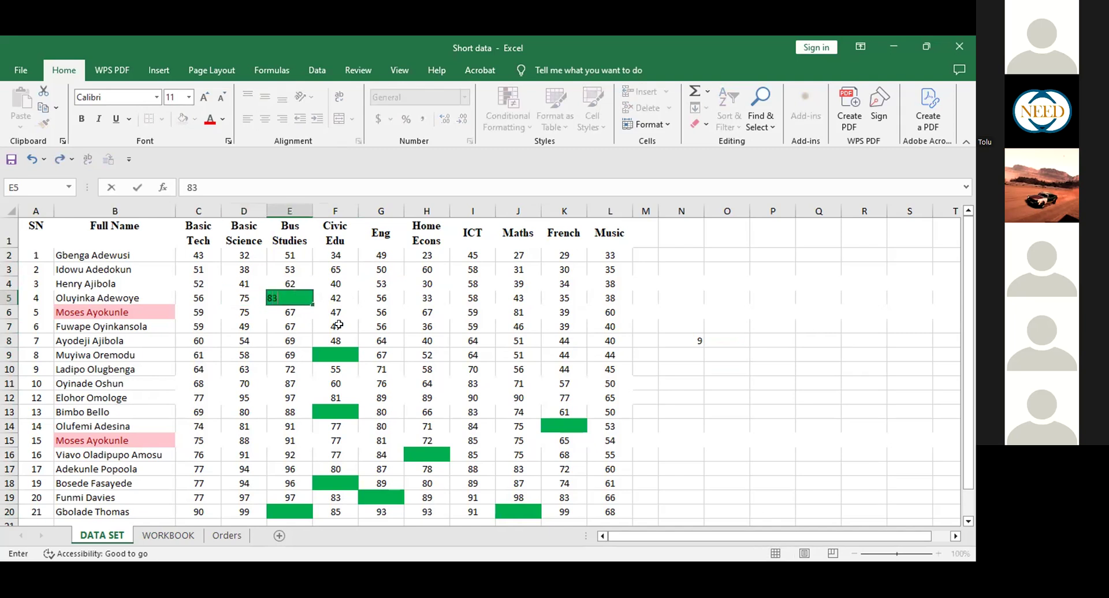
left_click(329, 354)
type("75")
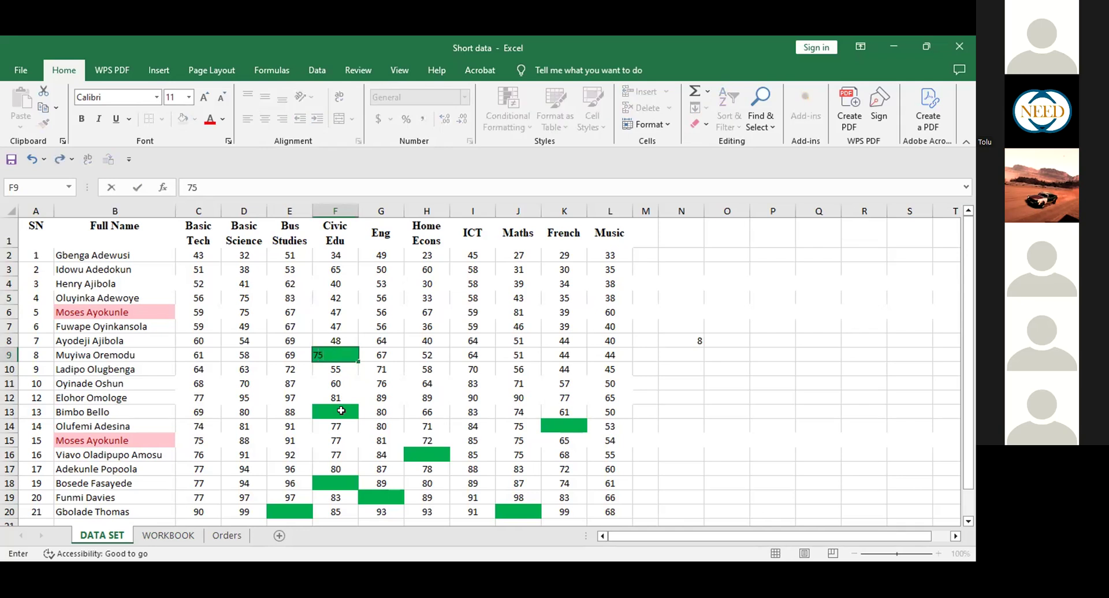
left_click(341, 410)
type("66")
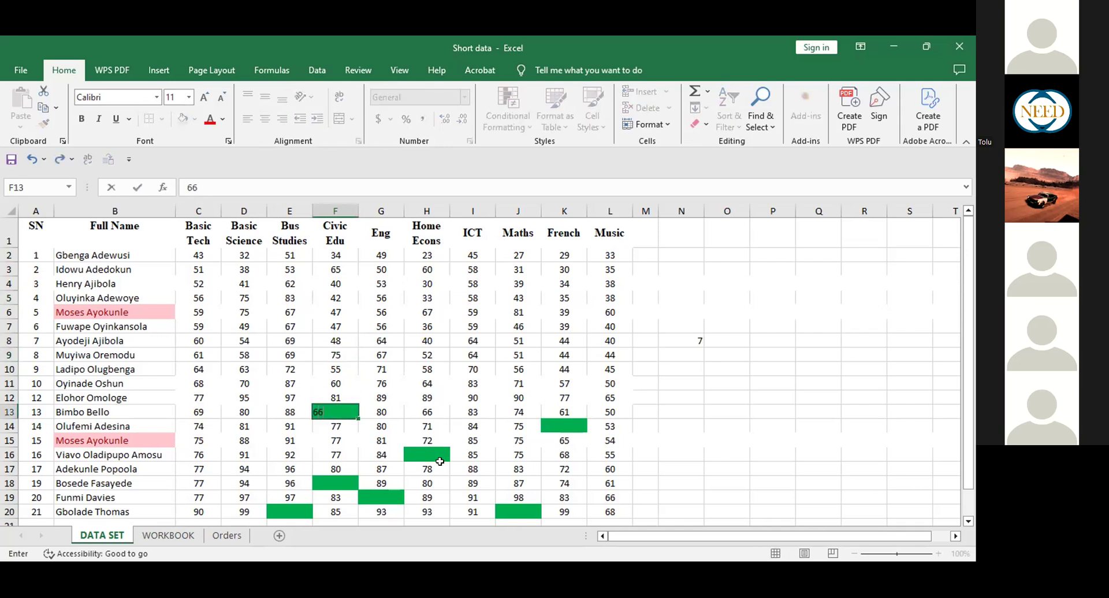
Fill the remaining blanks H16=56, K14=90, F18=78, G19=86, E20=80 and J20=75.
left_click(440, 459)
type("56")
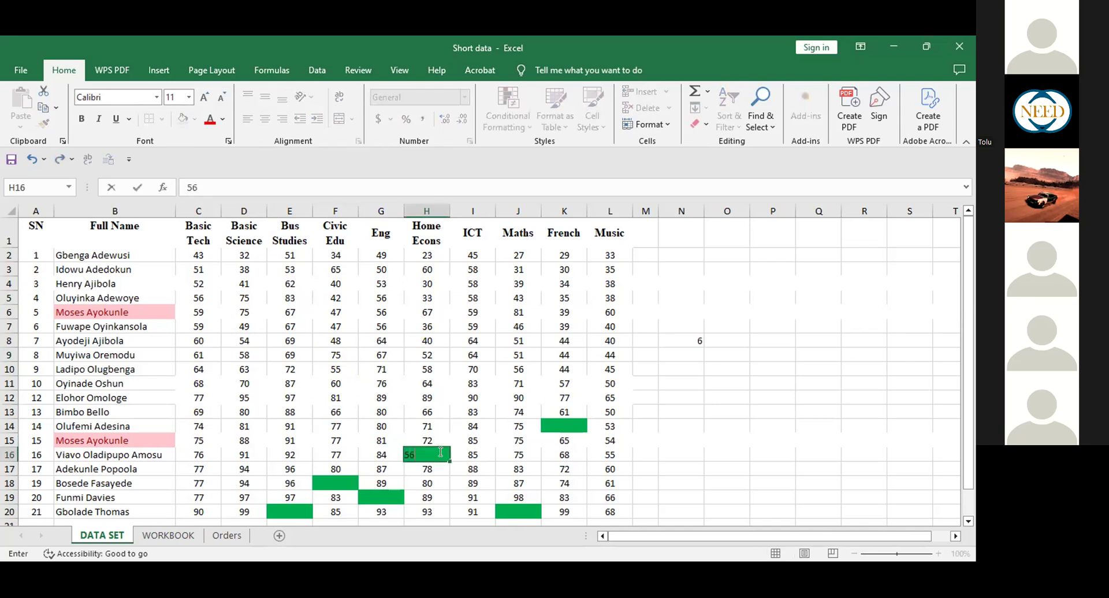
left_click(570, 424)
type("90")
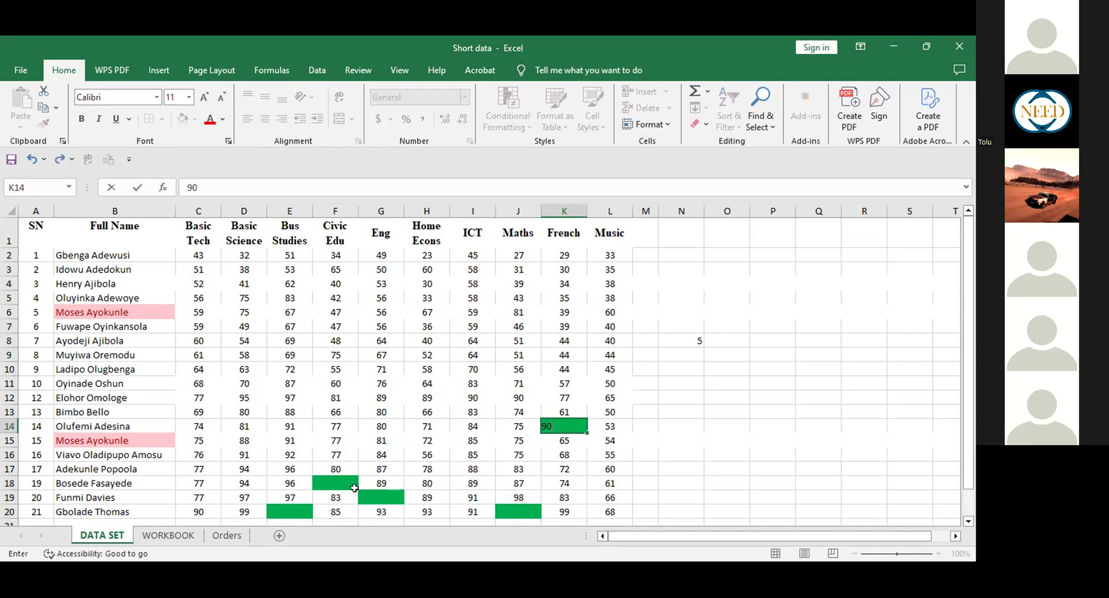
left_click(342, 479)
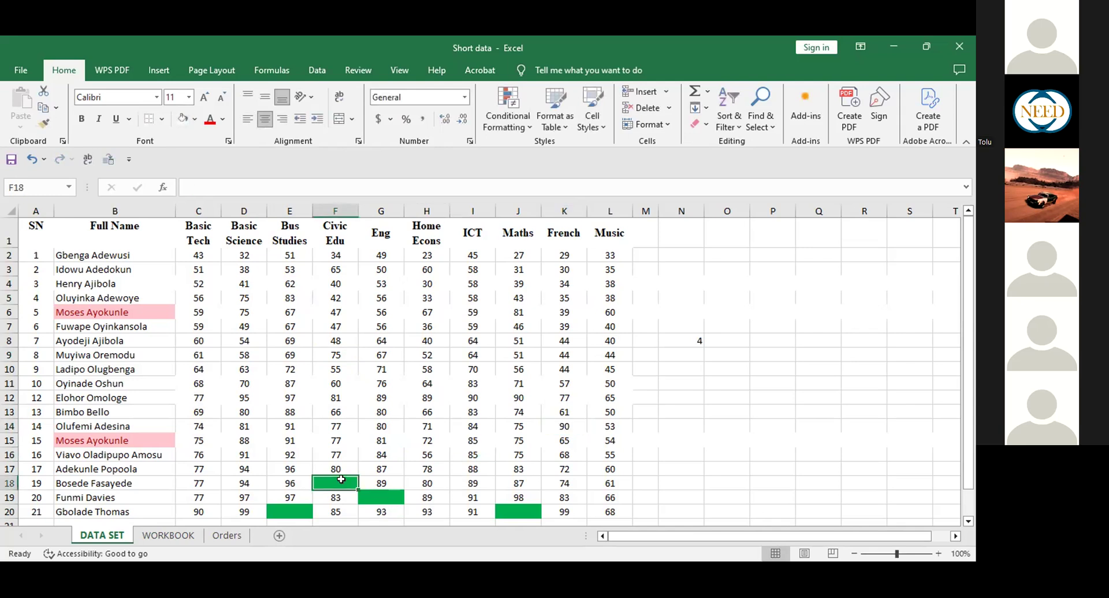
type("78")
left_click(384, 497)
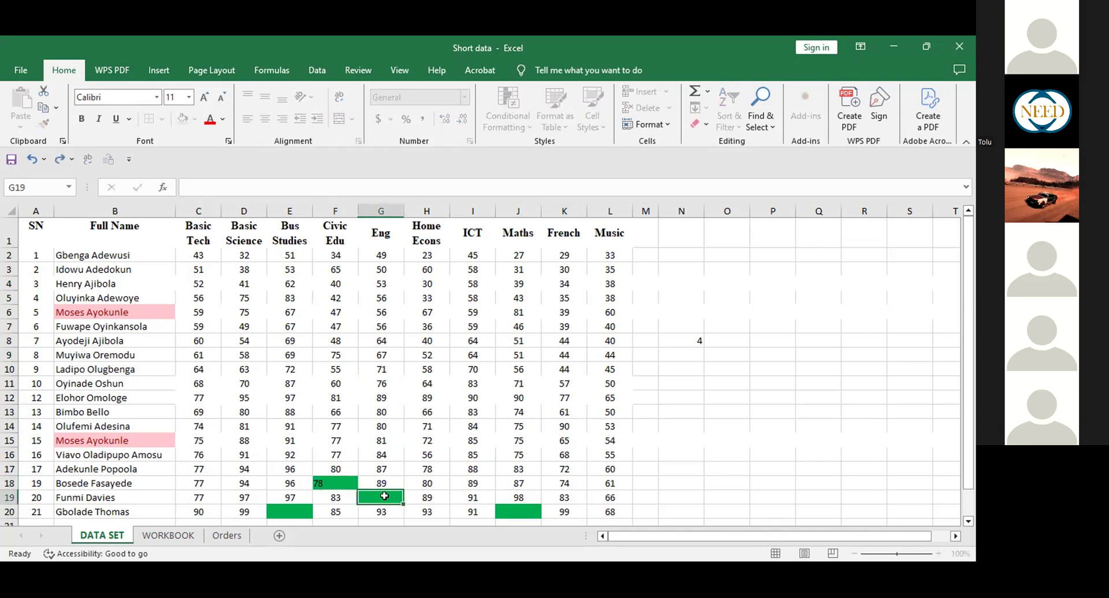
type("86")
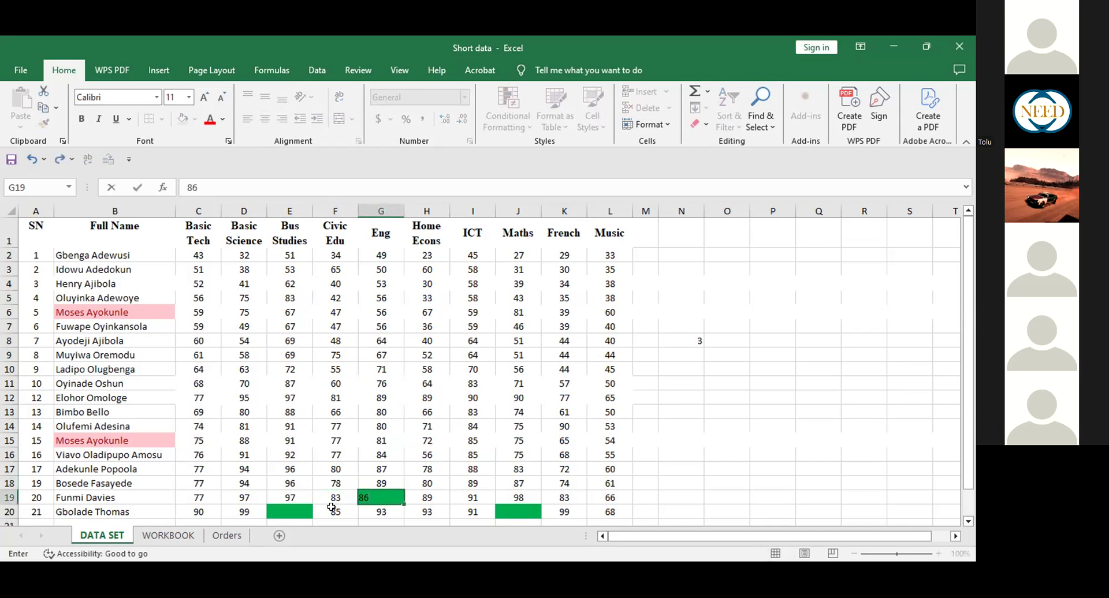
left_click(302, 512)
type("80")
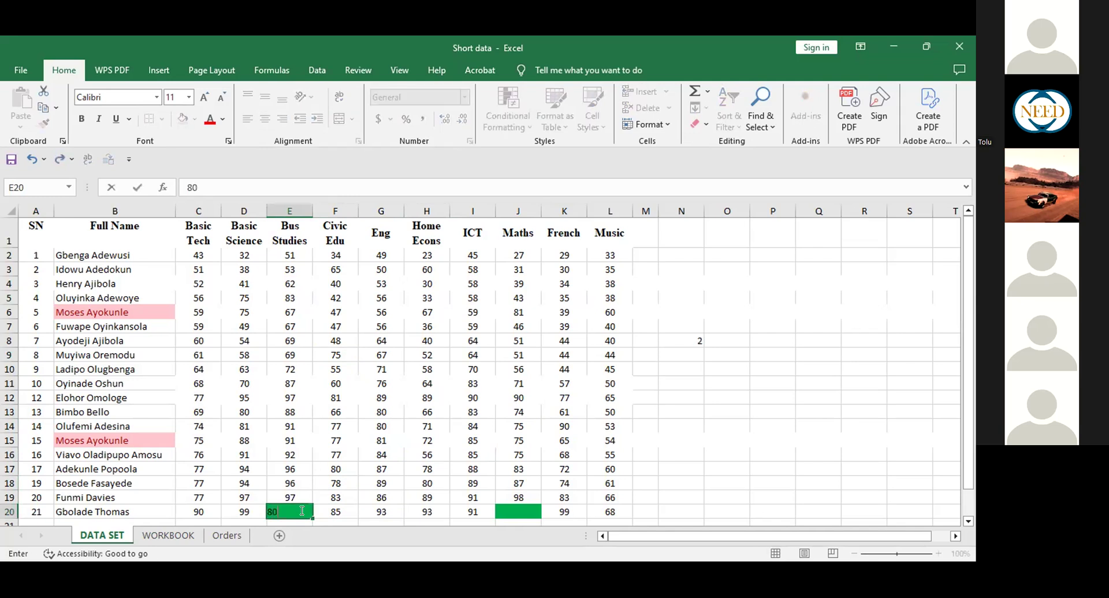
left_click(516, 509)
type("75")
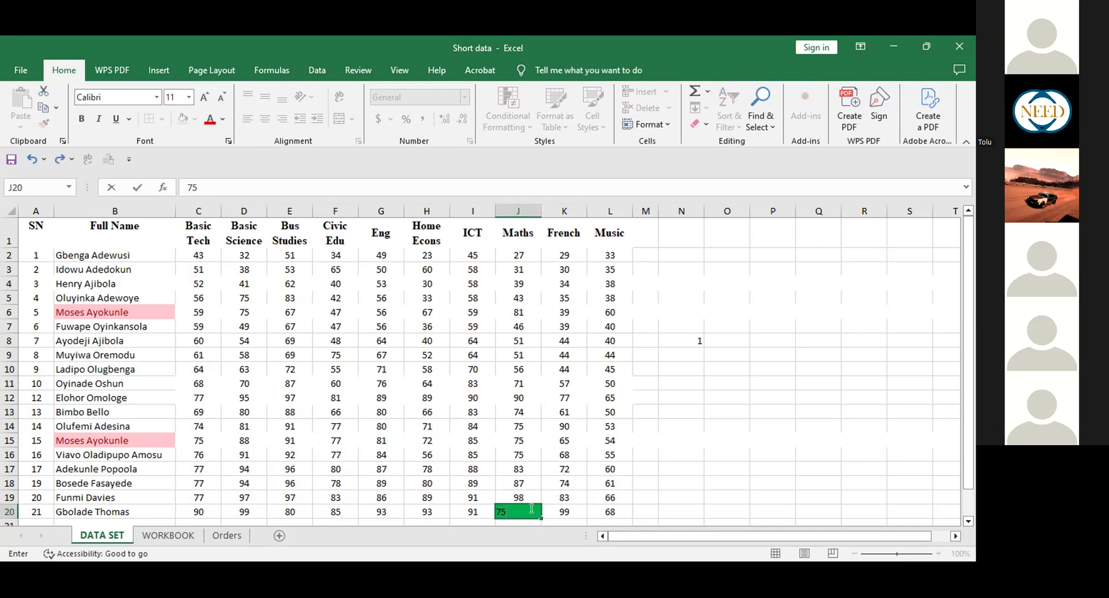
left_click(678, 476)
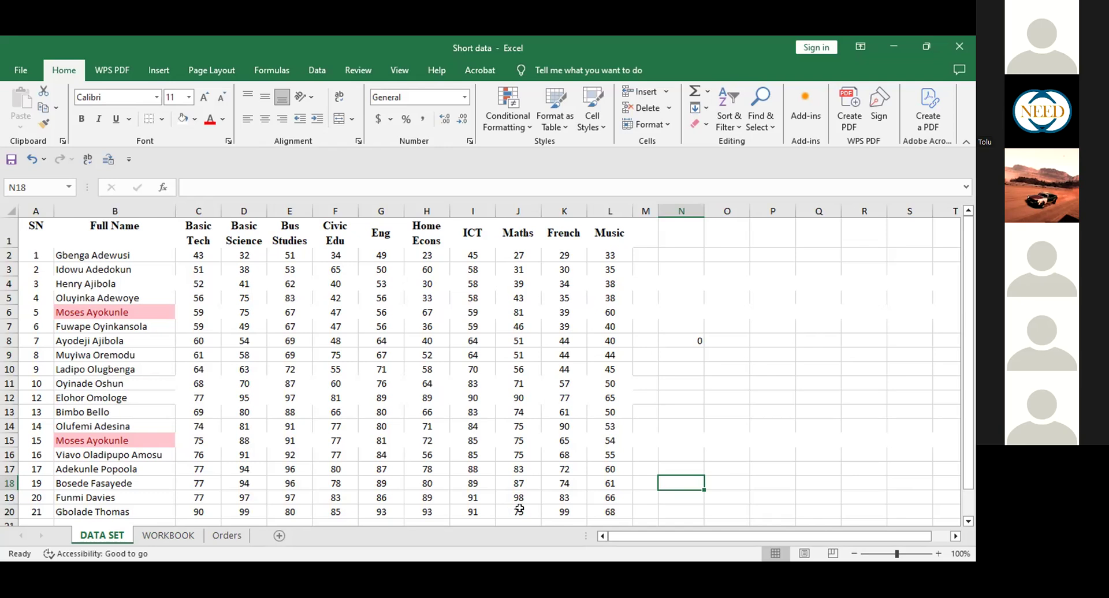
left_click(695, 340)
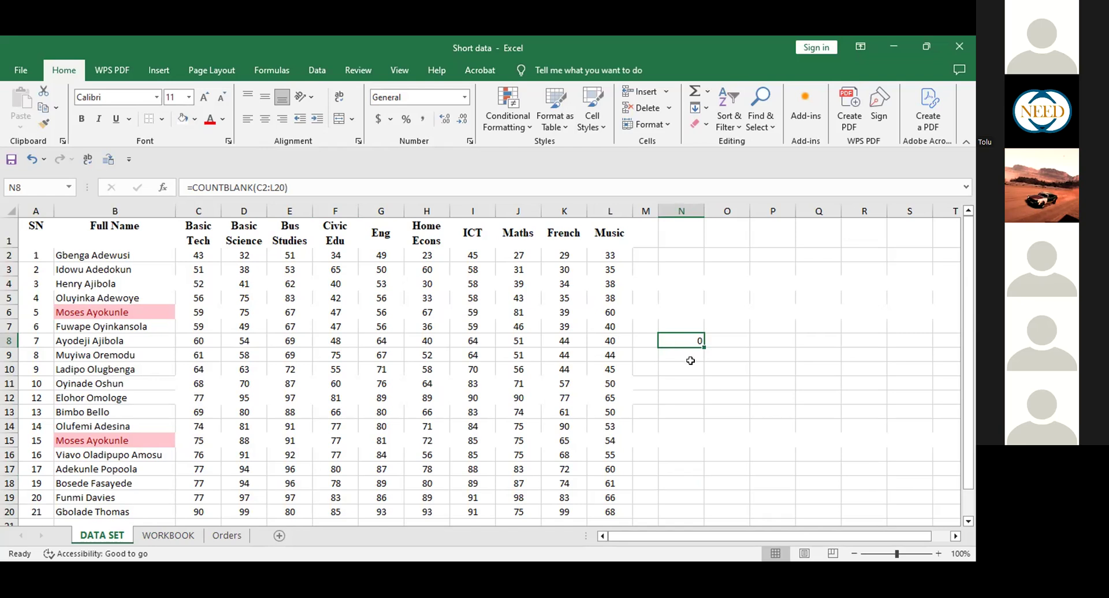
Delete the =COUNTBLANK(C2:L20) formula from N8, leaving the cell empty.
left_click(691, 364)
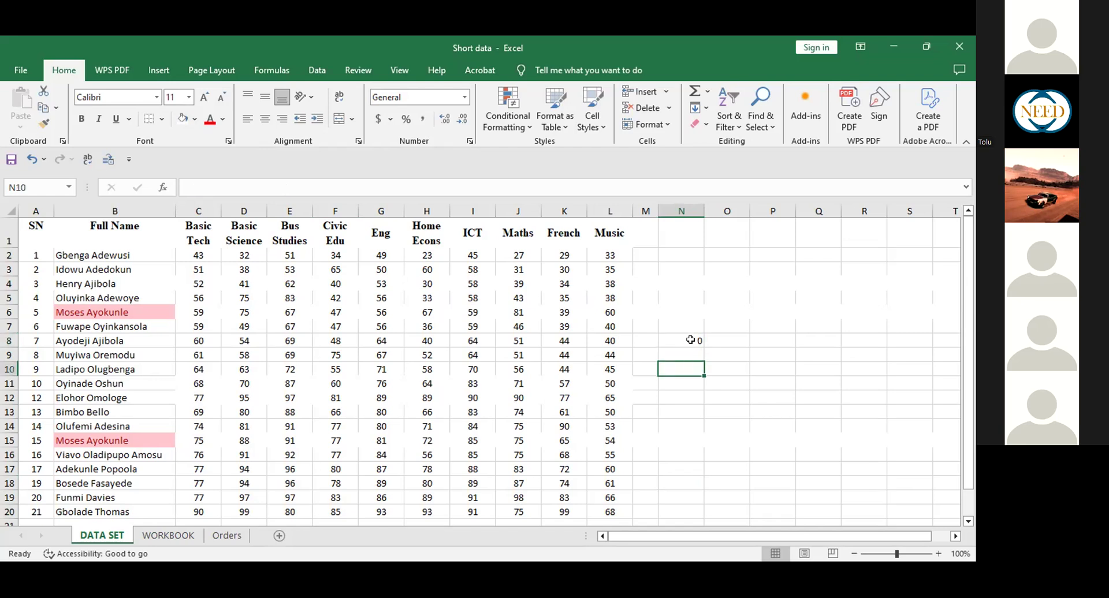
left_click(690, 340)
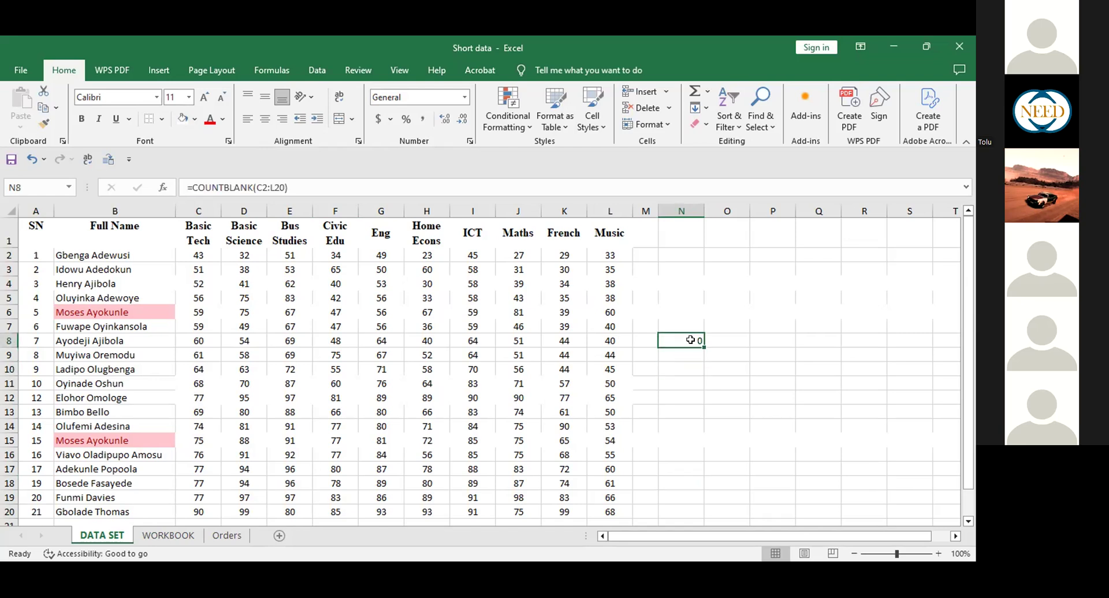
key("Delete")
left_click(686, 309)
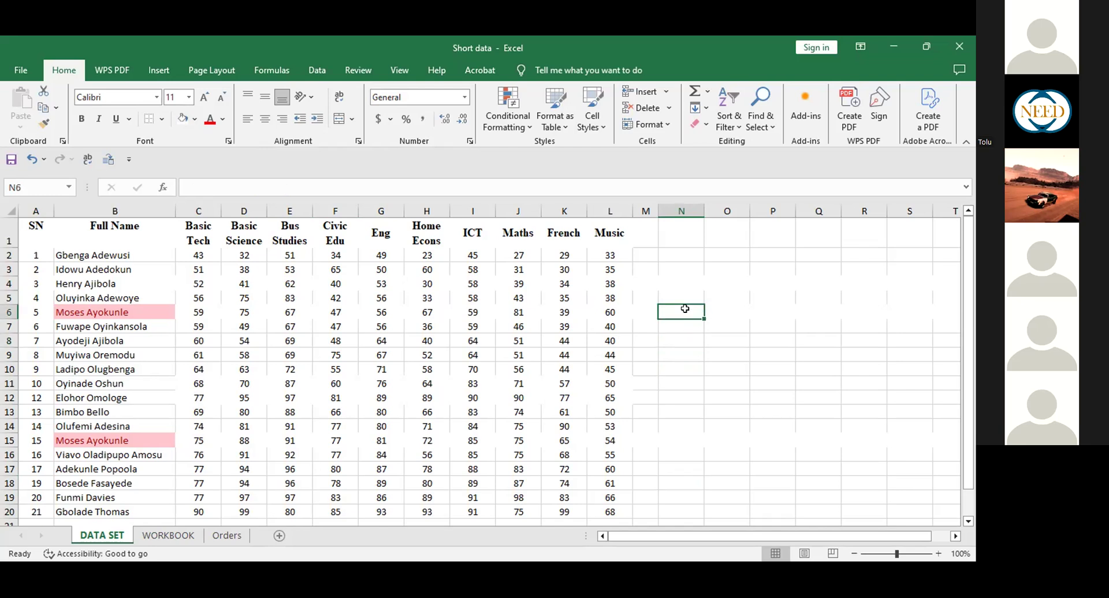
left_click(142, 312)
mouse_move(142, 312)
left_mouse_down()
mouse_move(120, 467)
mouse_move(147, 309)
left_mouse_up()
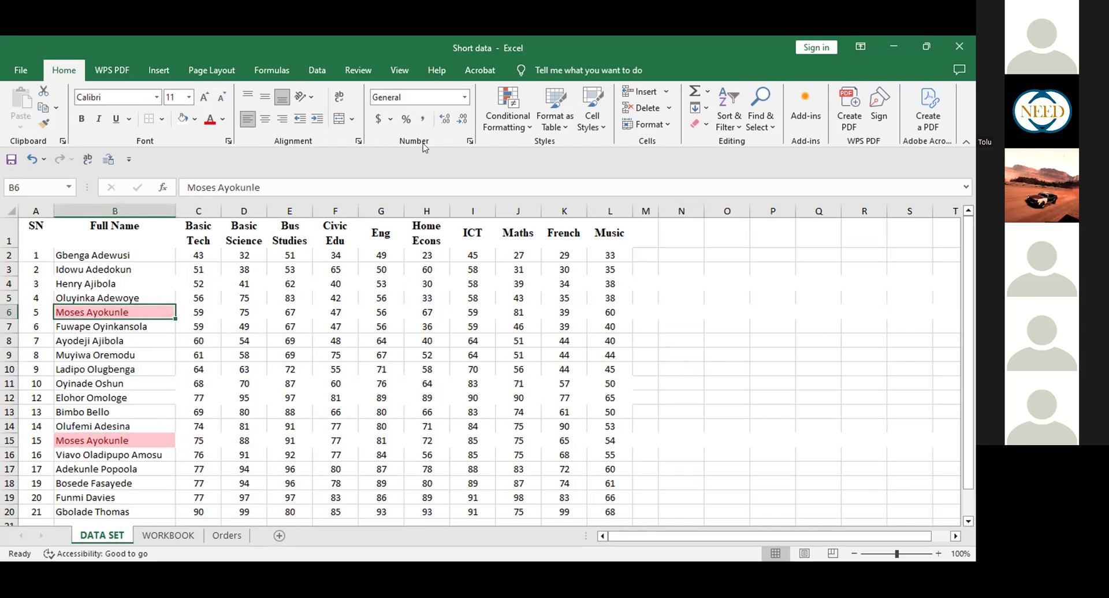
Clear conditional formatting rules from the entire DATA SET sheet.
left_click(528, 126)
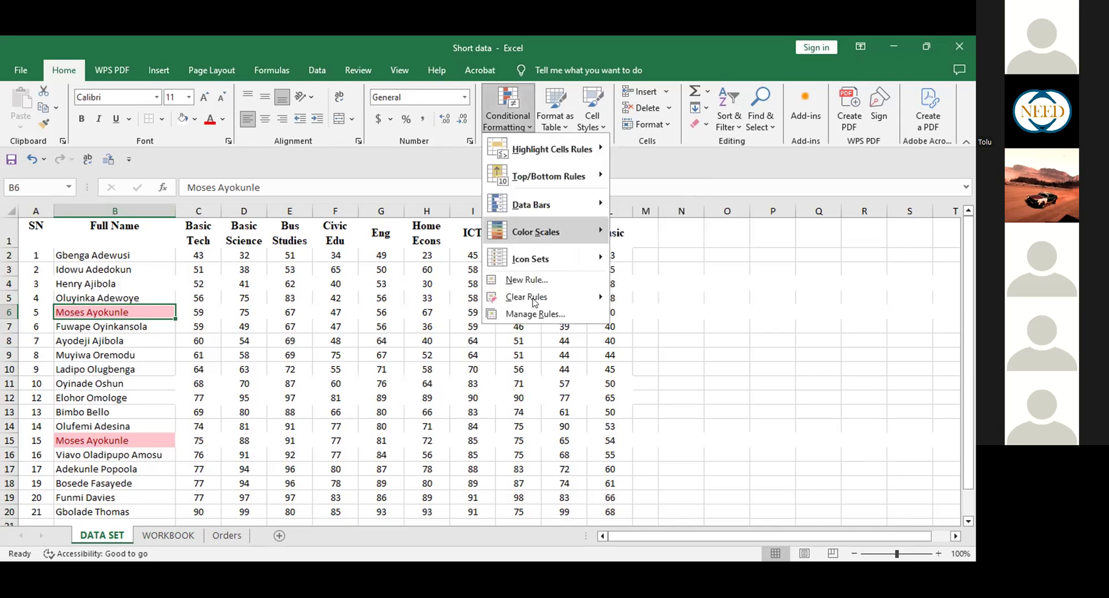
mouse_move(537, 302)
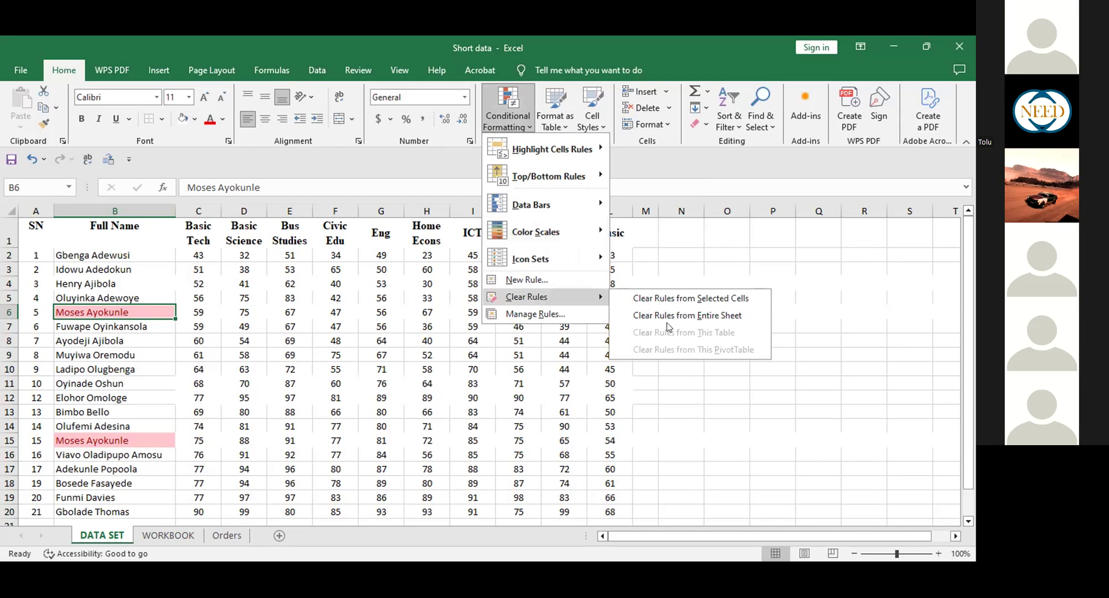
left_click(710, 318)
left_click(715, 327)
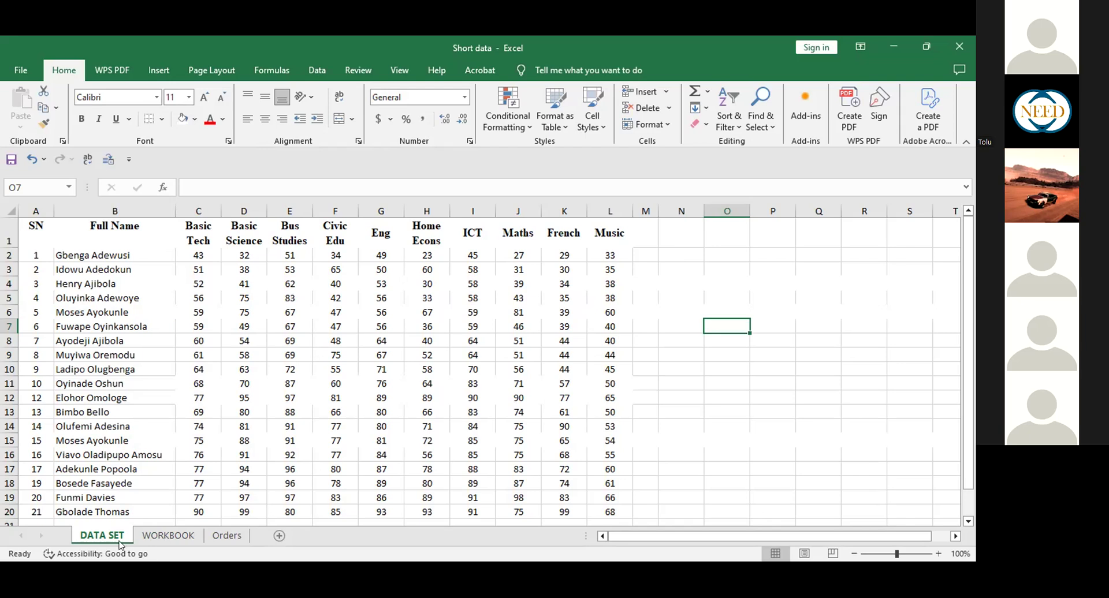
Copy the DATA SET scores C2:L20 and paste them at E2 on the WORKBOOK sheet.
left_click(164, 536)
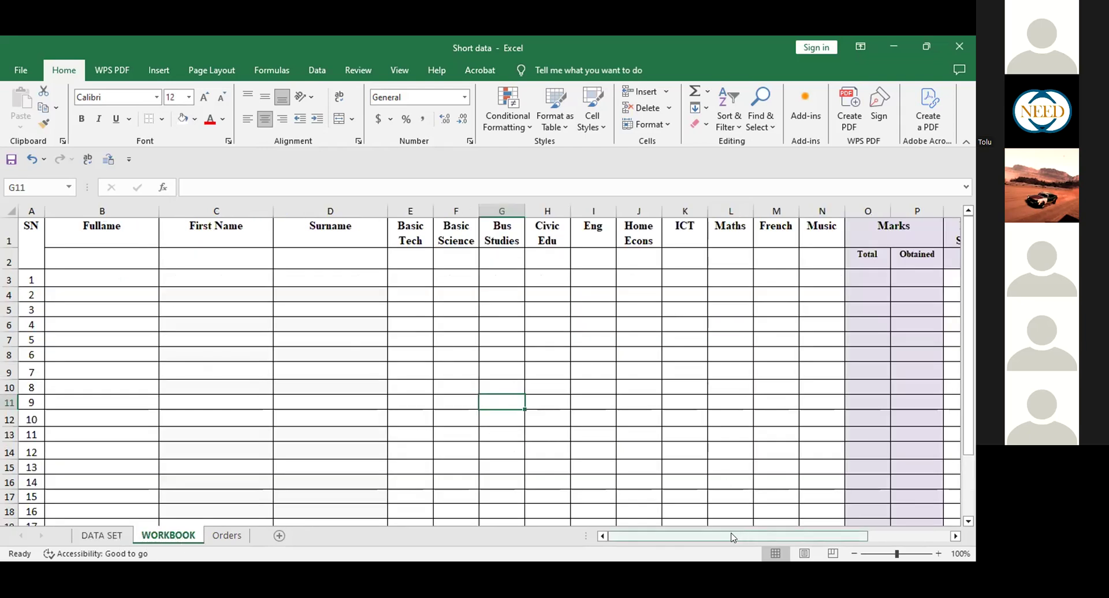
left_click(104, 536)
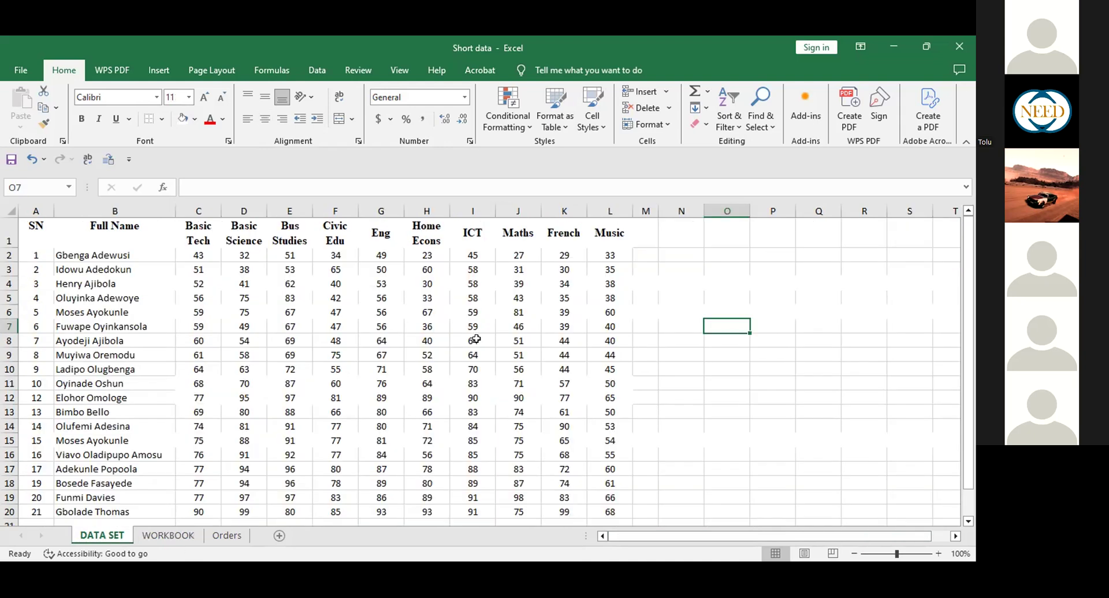
left_click(200, 255)
left_click_drag(200, 255, 592, 478)
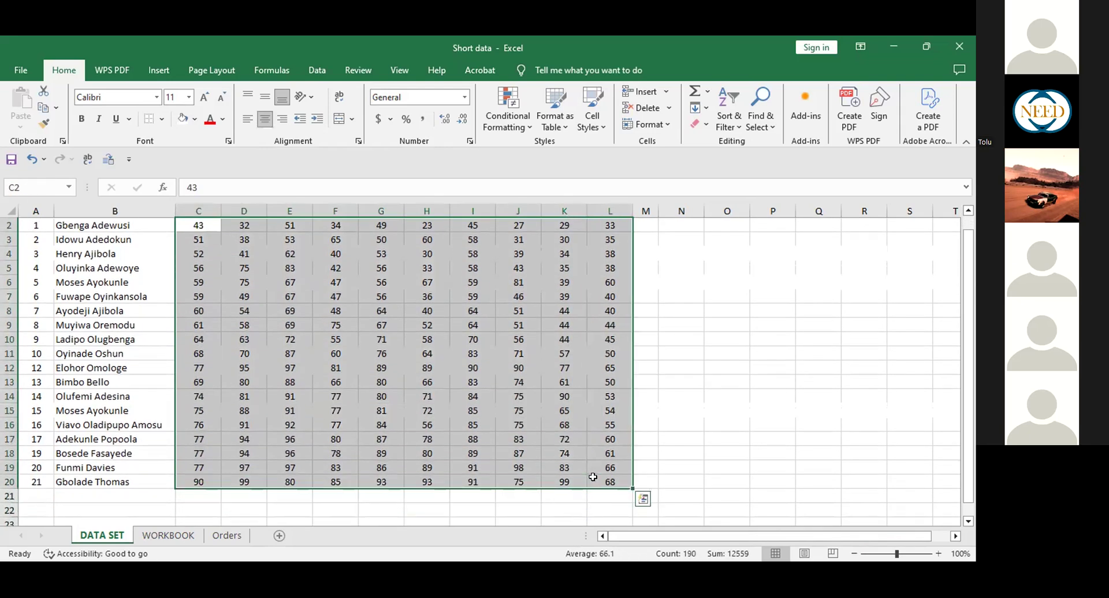
key("ctrl+c")
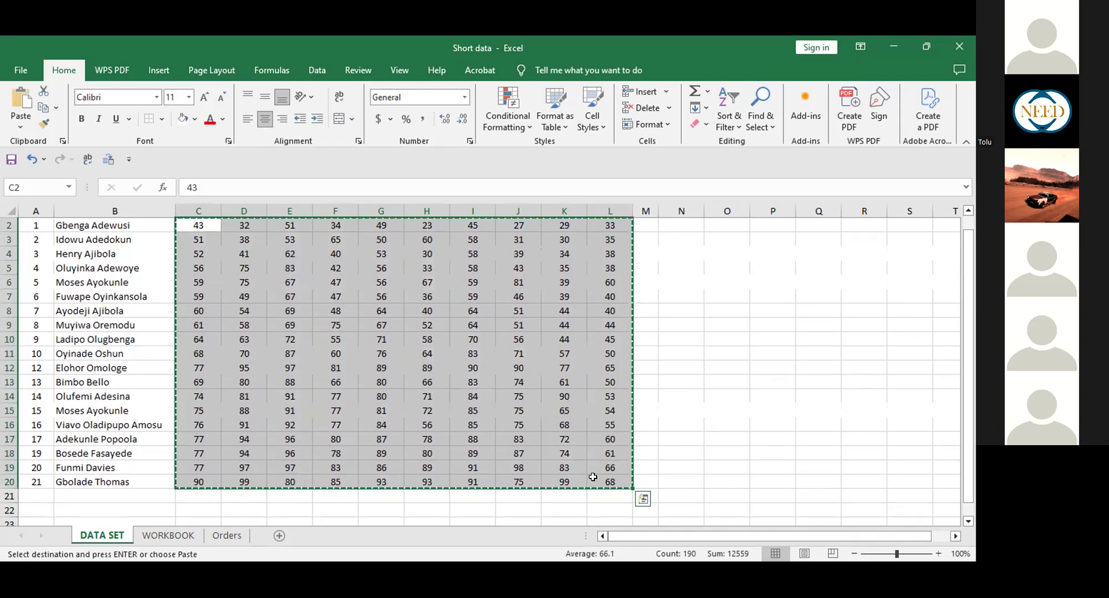
left_click(169, 536)
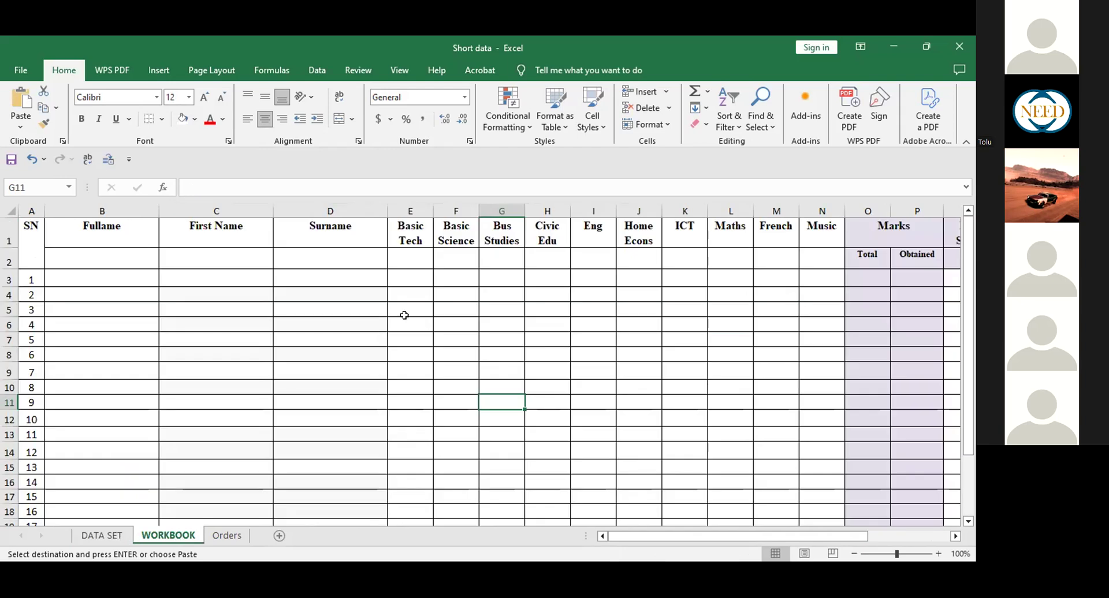
left_click(409, 258)
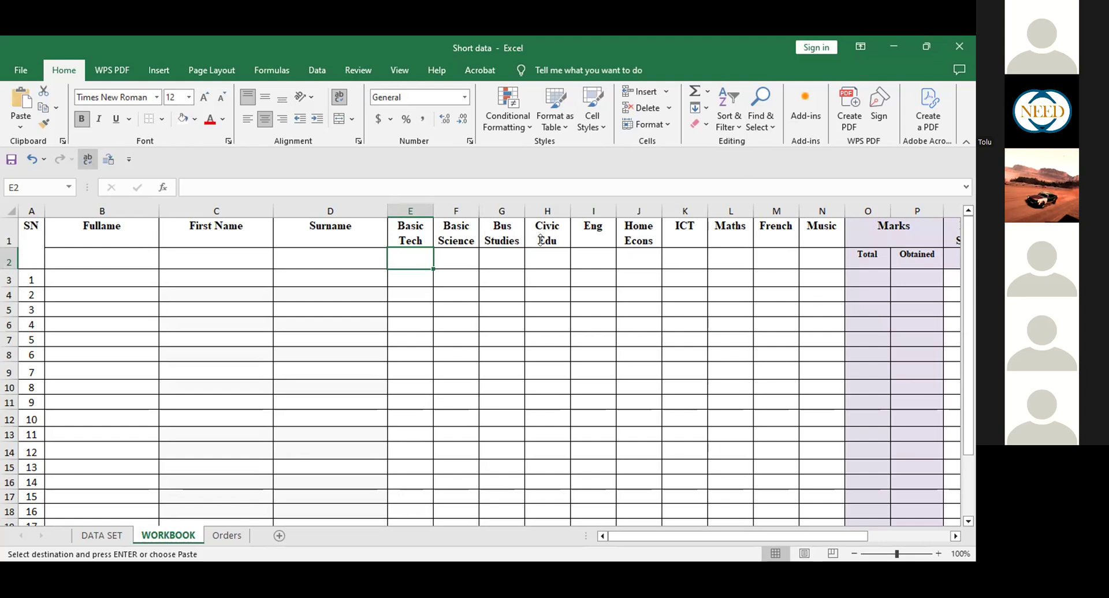
key("ctrl+v")
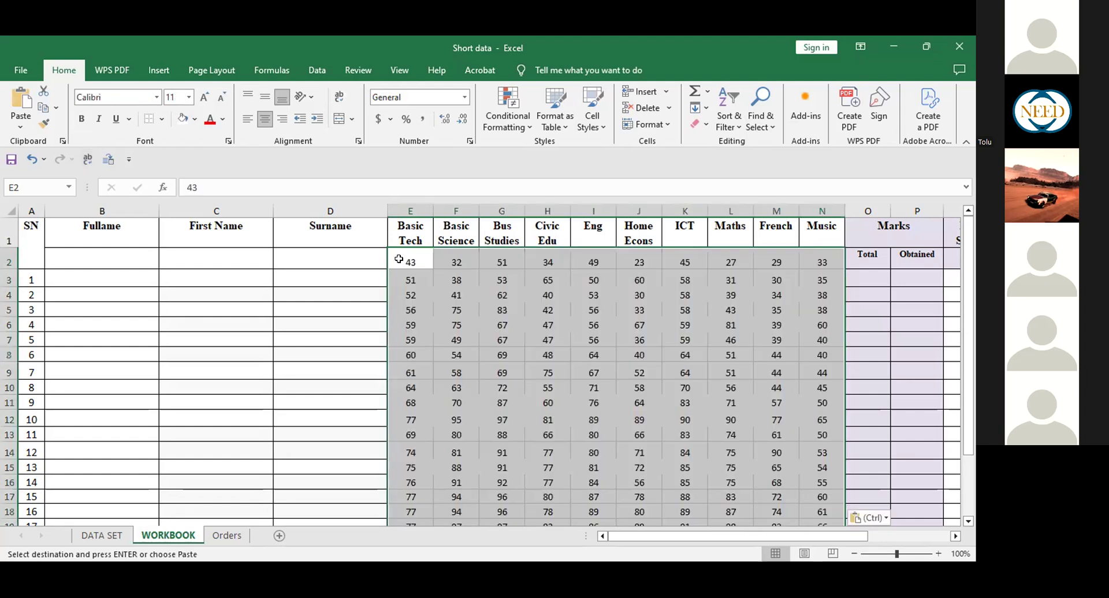
Apply All Borders to the pasted WORKBOOK scores and go back to DATA SET.
left_click(162, 119)
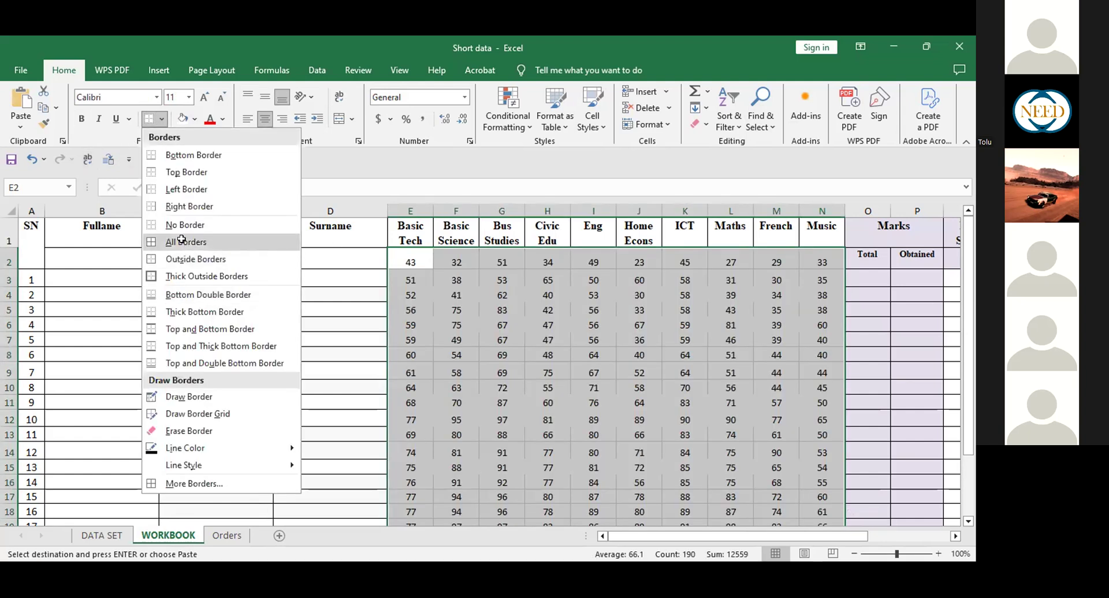
left_click(182, 240)
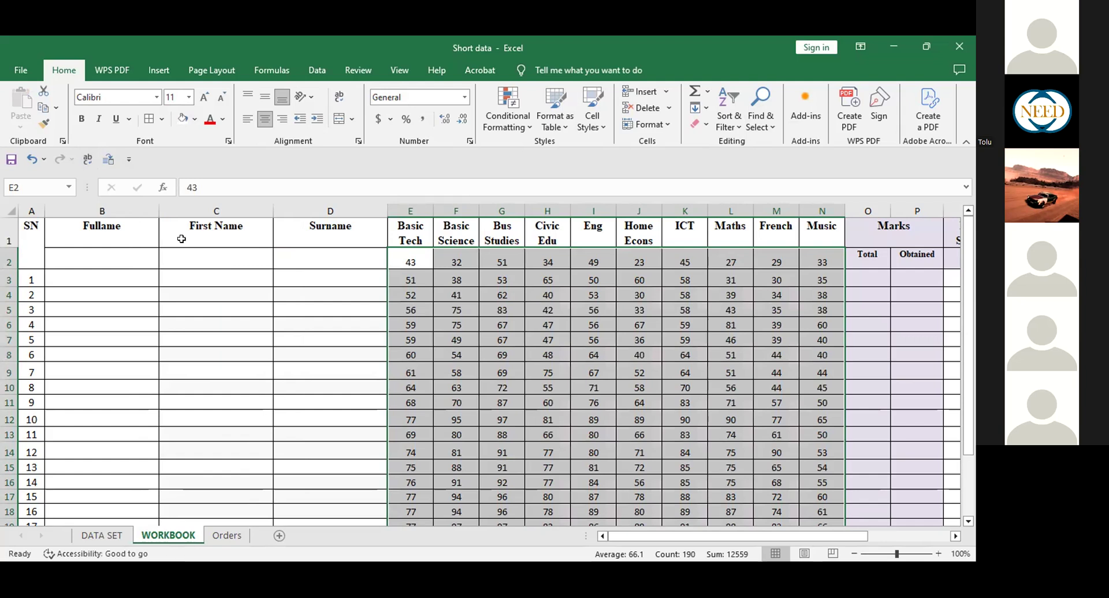
left_click(456, 385)
left_click(110, 536)
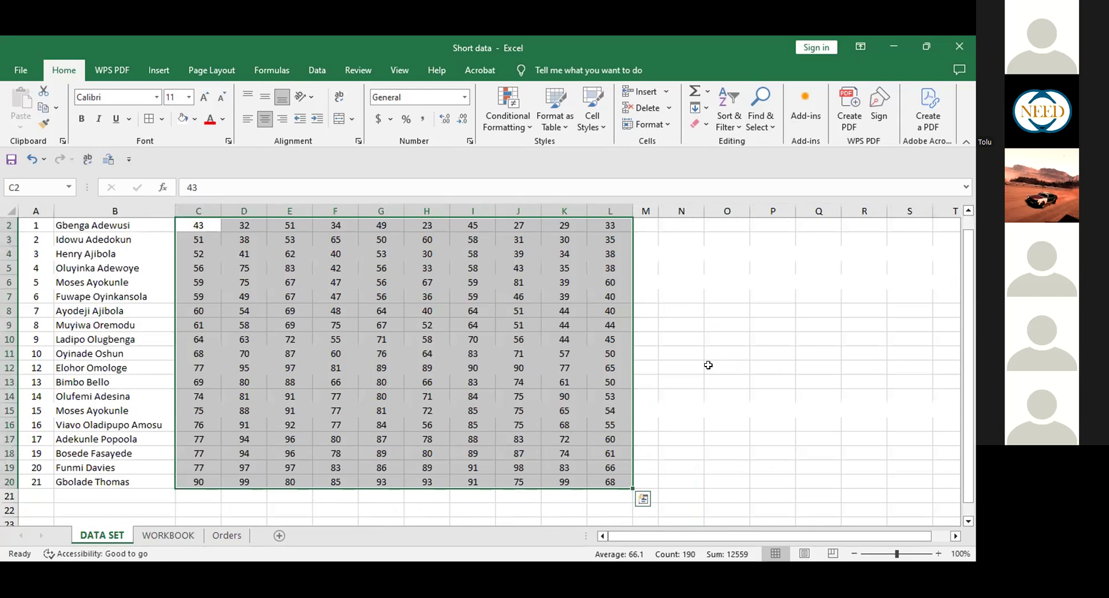
Reselect the DATA SET score block C2:L20 and copy it with Ctrl+C.
left_click(494, 354)
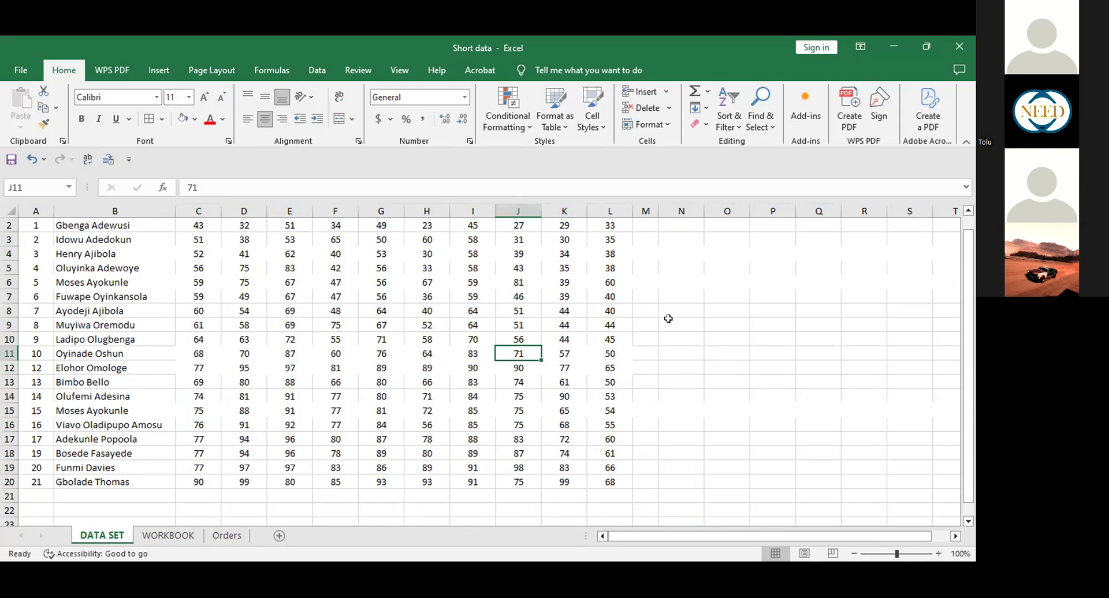
left_click(498, 293)
left_click(448, 294)
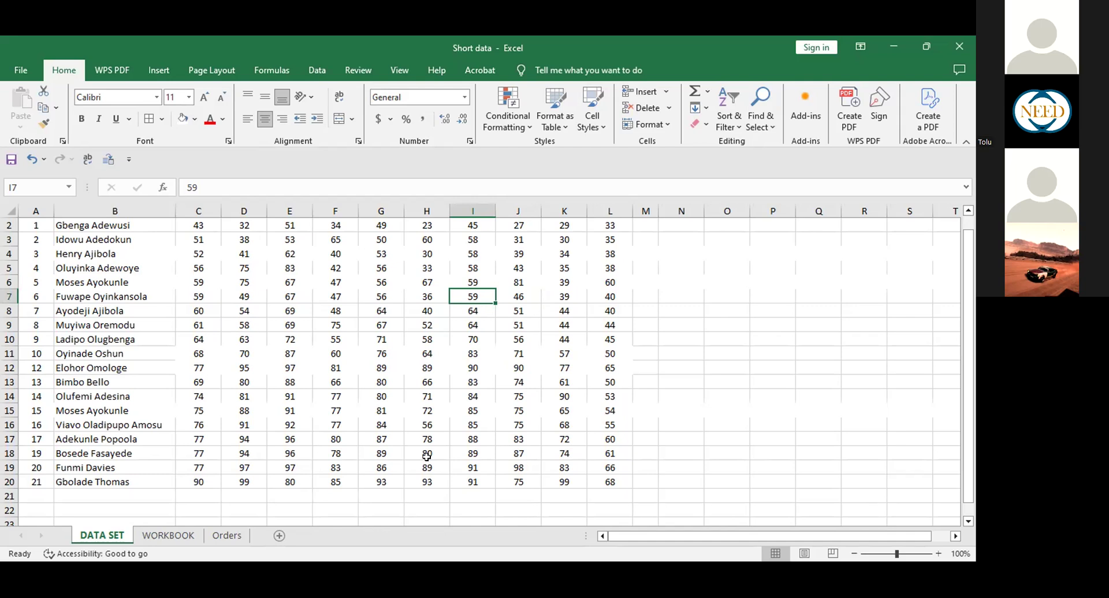
left_click_drag(610, 479, 217, 248)
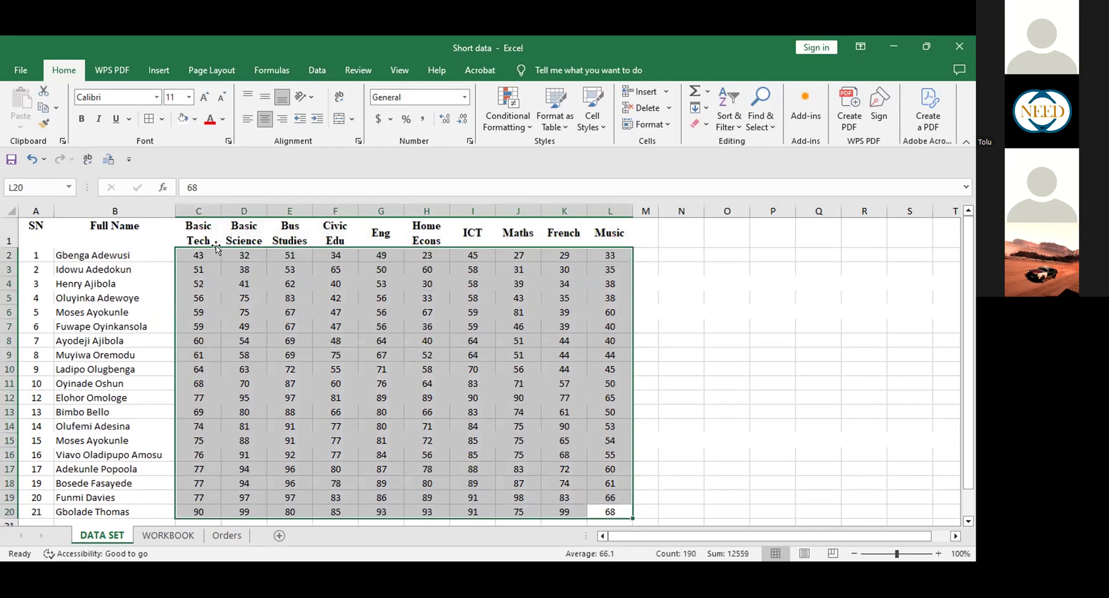
left_click(719, 339)
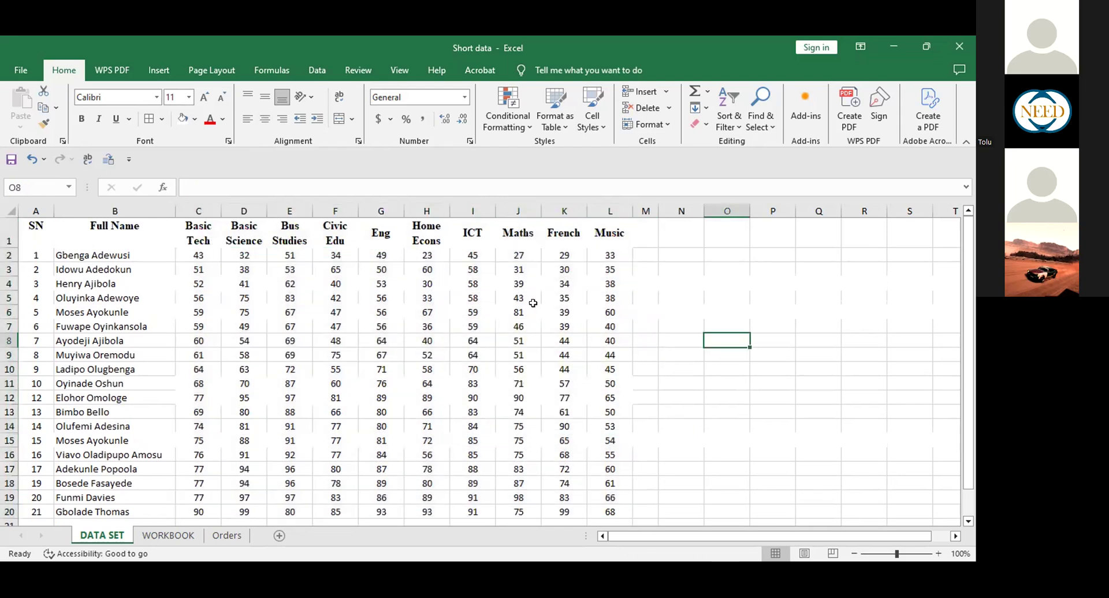
left_click_drag(209, 256, 597, 509)
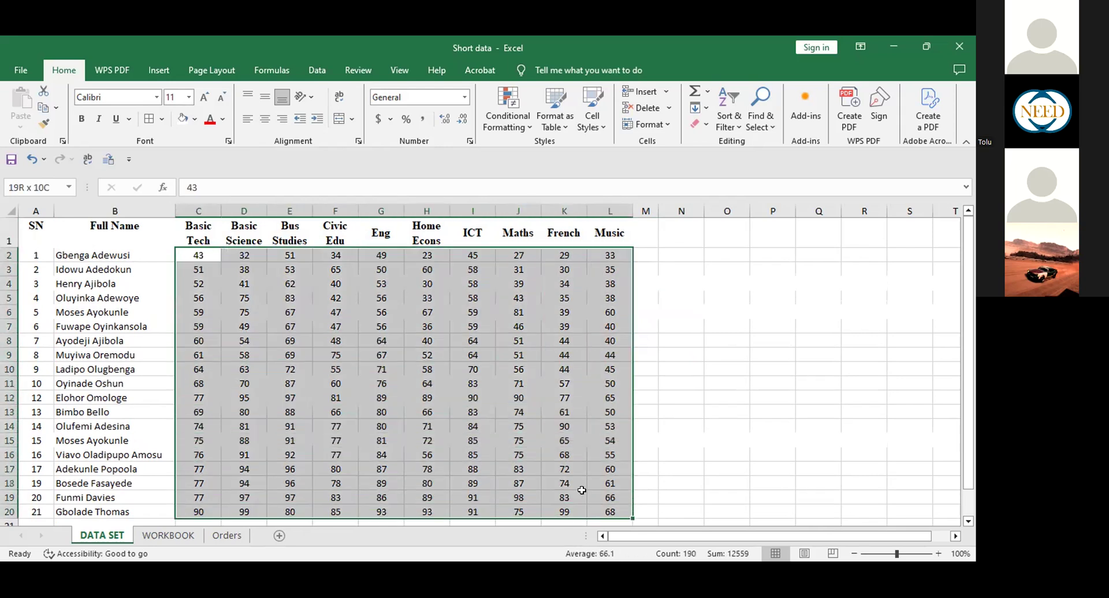
key("ctrl+c")
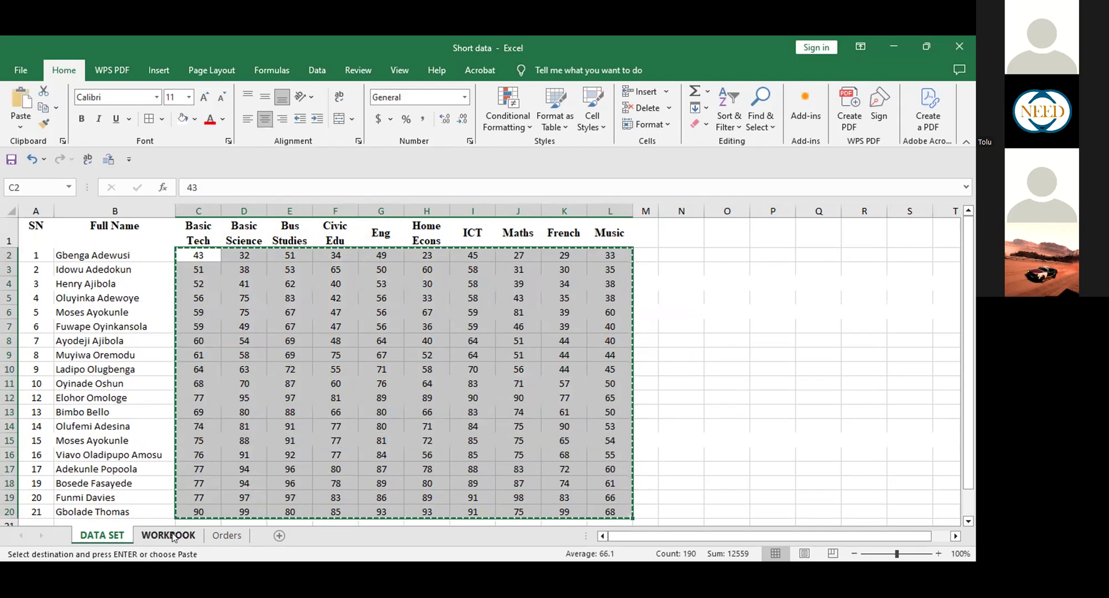
left_click(174, 537)
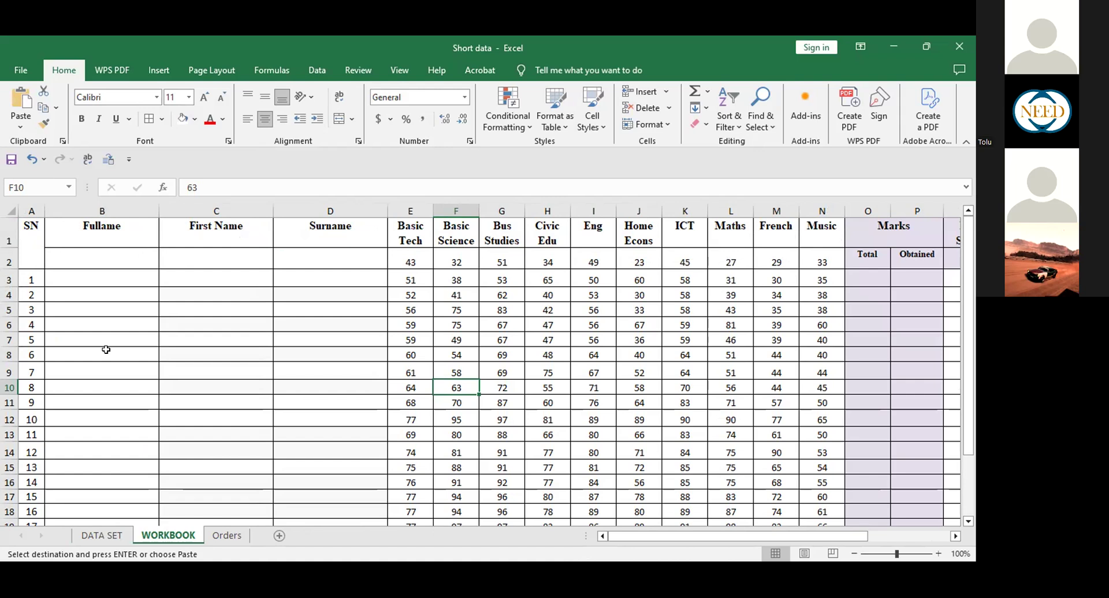
mouse_move(130, 261)
left_mouse_down()
mouse_move(359, 314)
mouse_move(344, 508)
mouse_move(314, 456)
mouse_move(320, 477)
left_mouse_up()
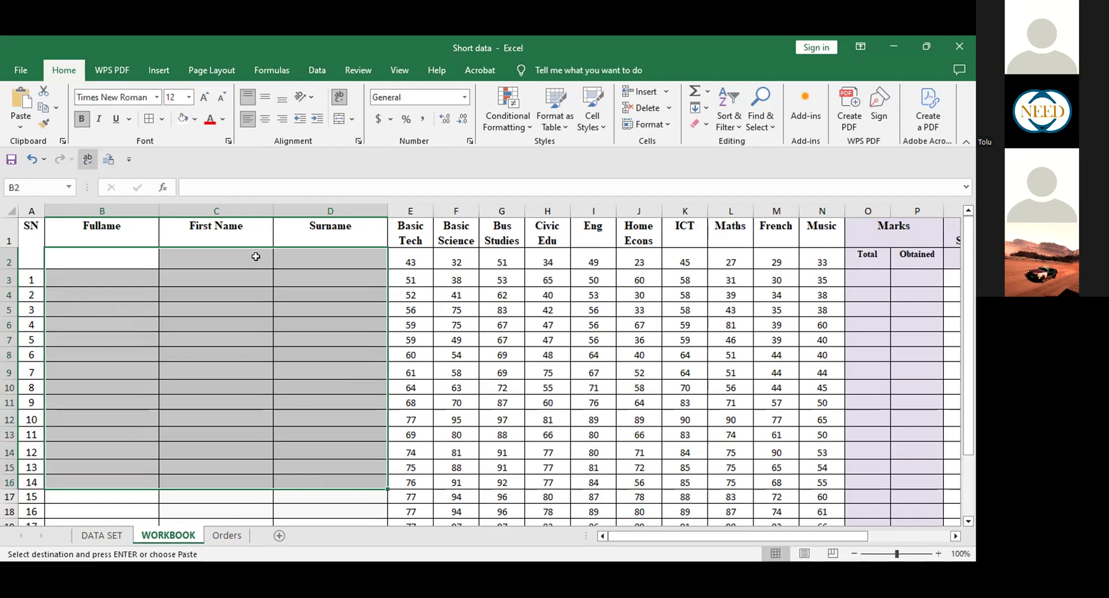
left_click(103, 536)
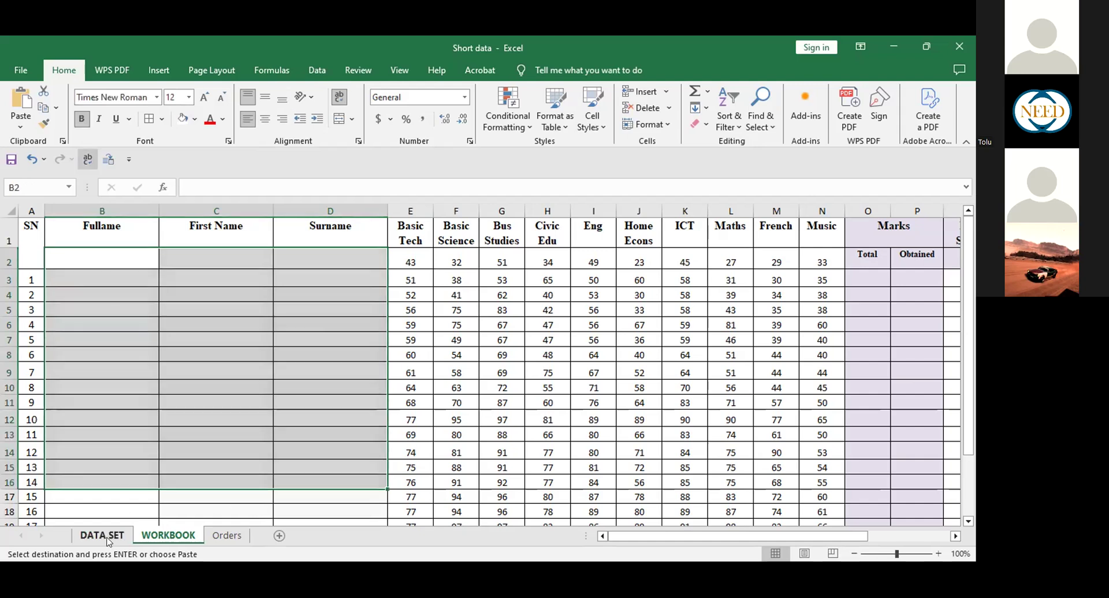
double_click(737, 367)
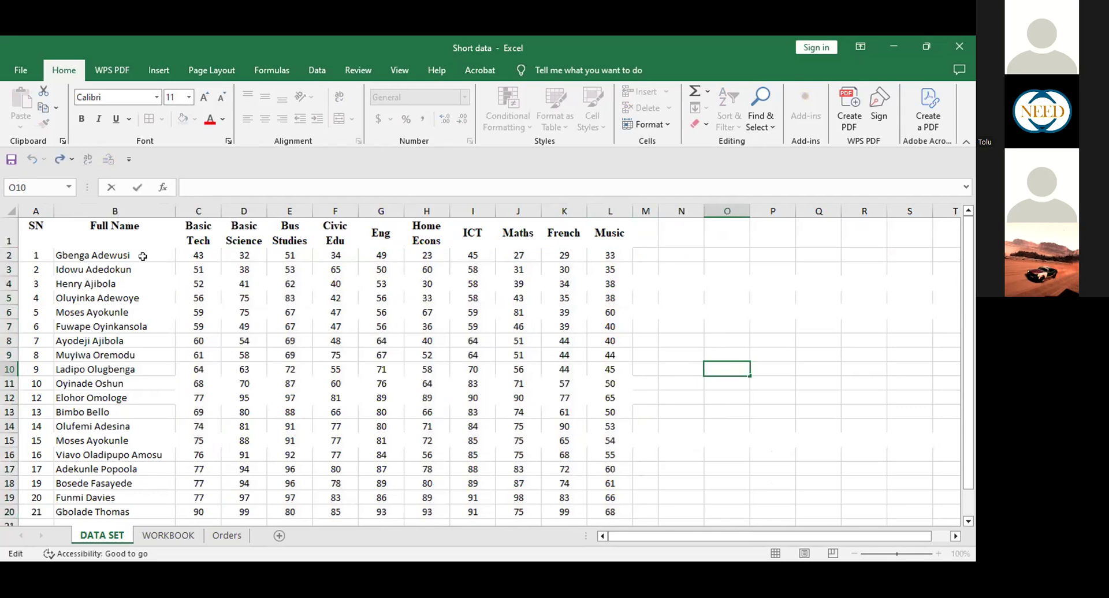
left_click(169, 536)
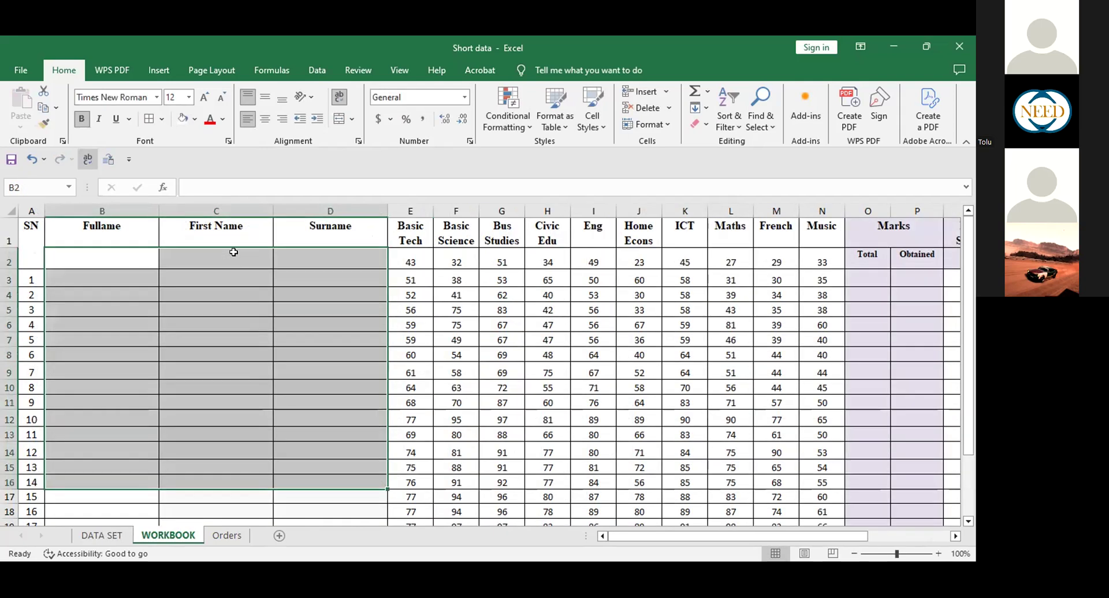
left_click(234, 238)
left_click(361, 231)
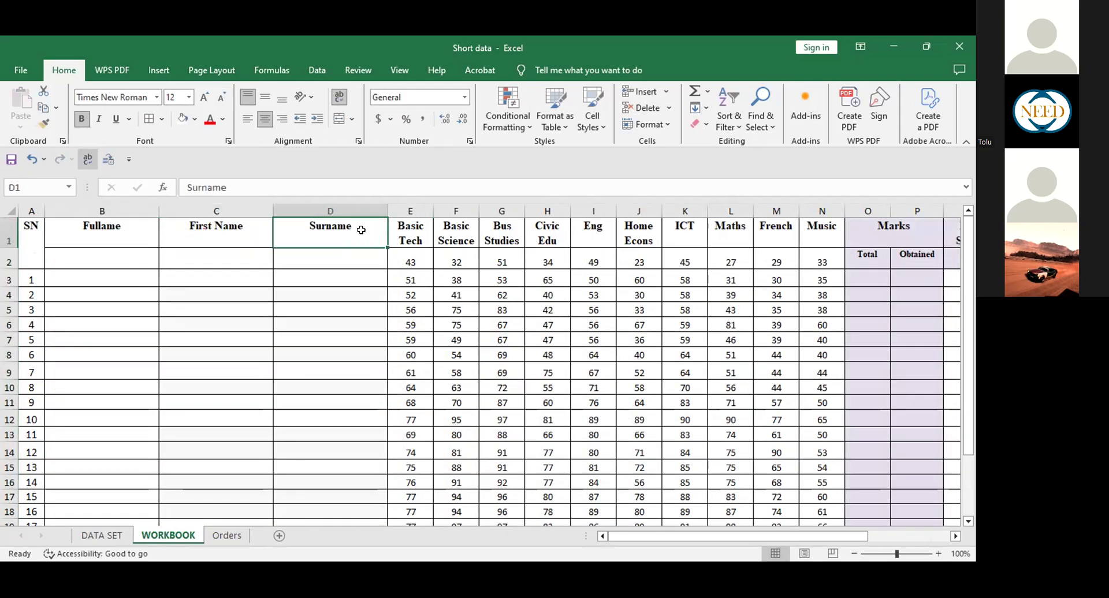
left_click(101, 535)
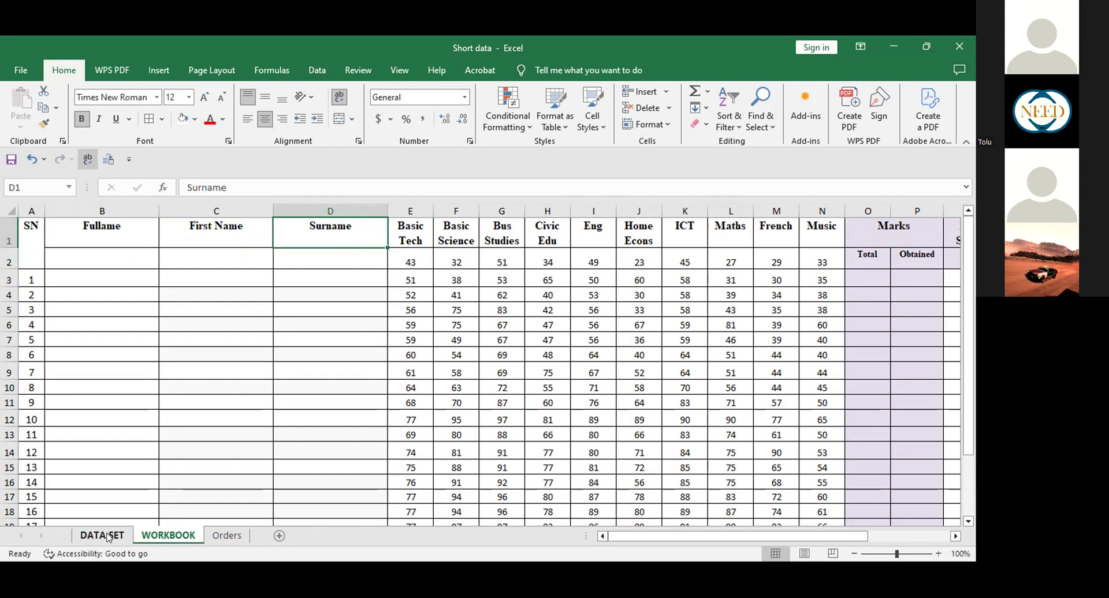
Insert an empty column C before Basic Tech, shifting the scores to D through M.
left_click_drag(112, 255, 144, 512)
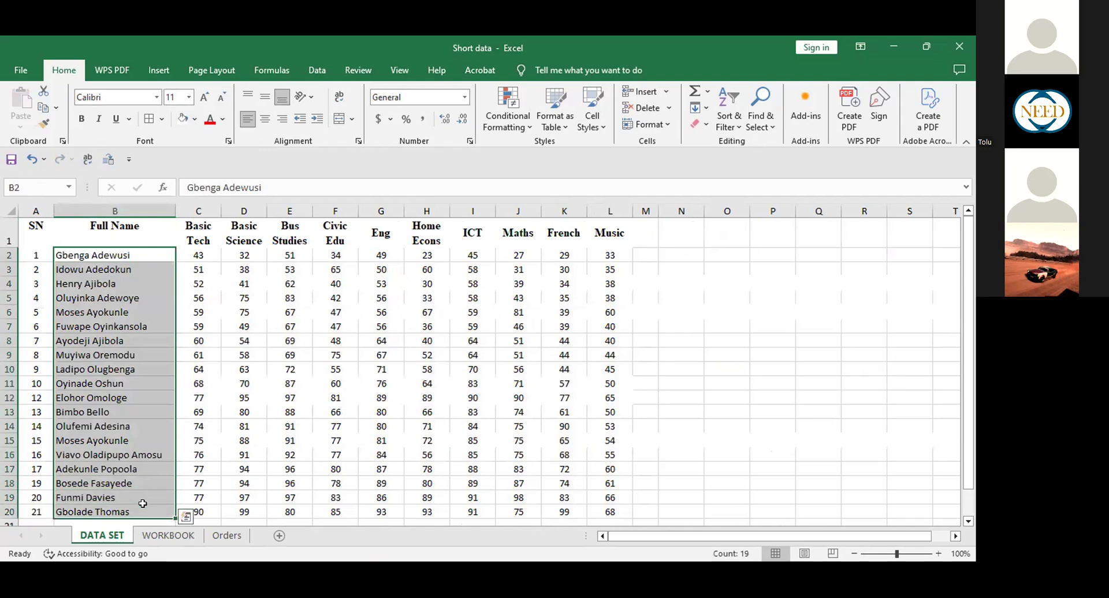
left_click(724, 345)
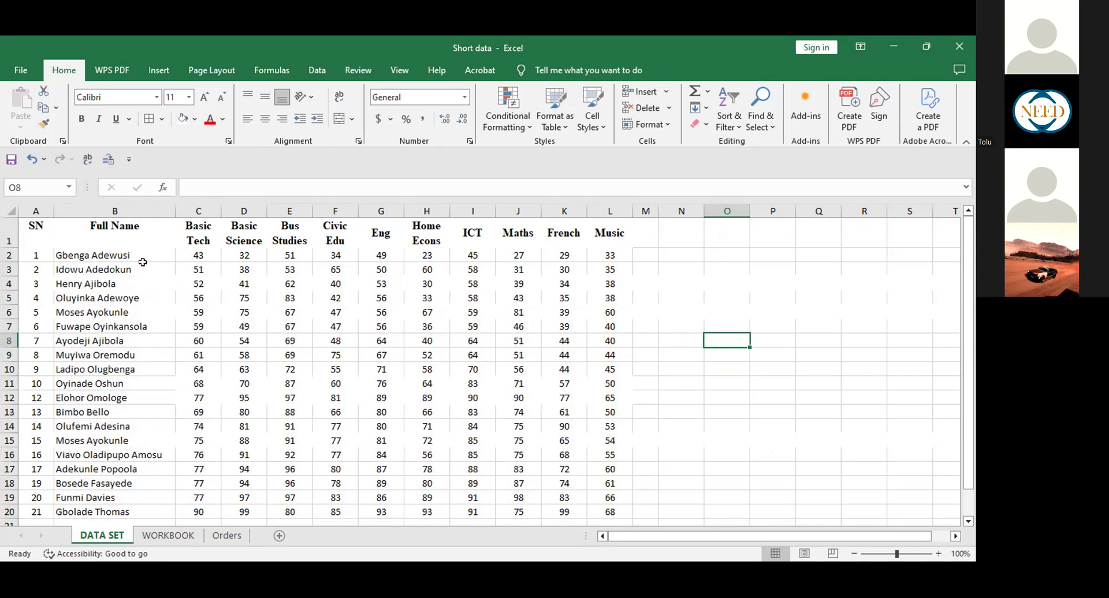
left_click(186, 206)
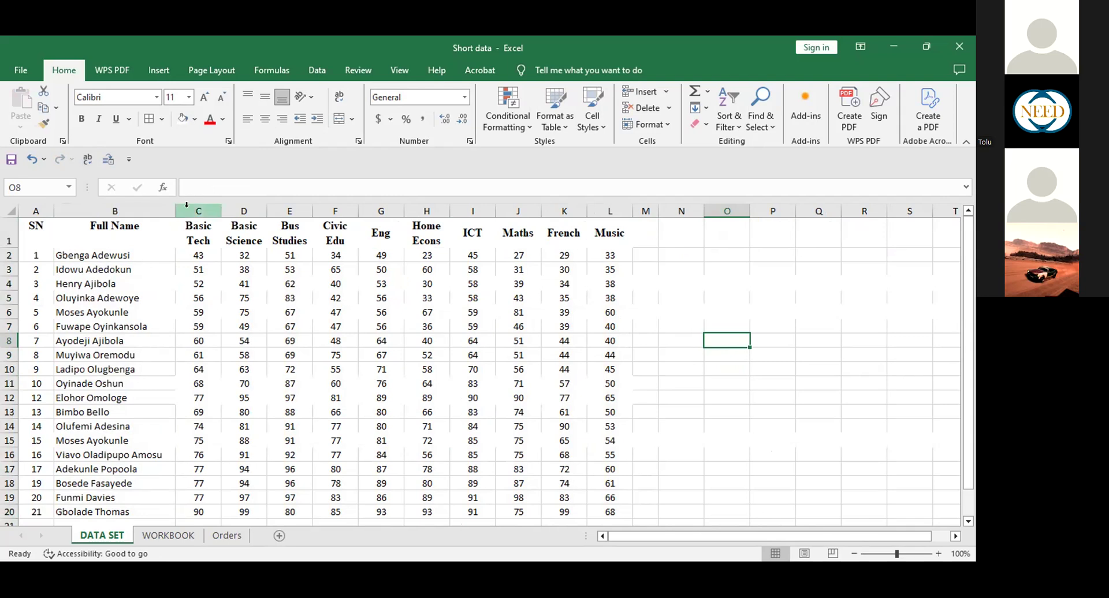
right_click(194, 211)
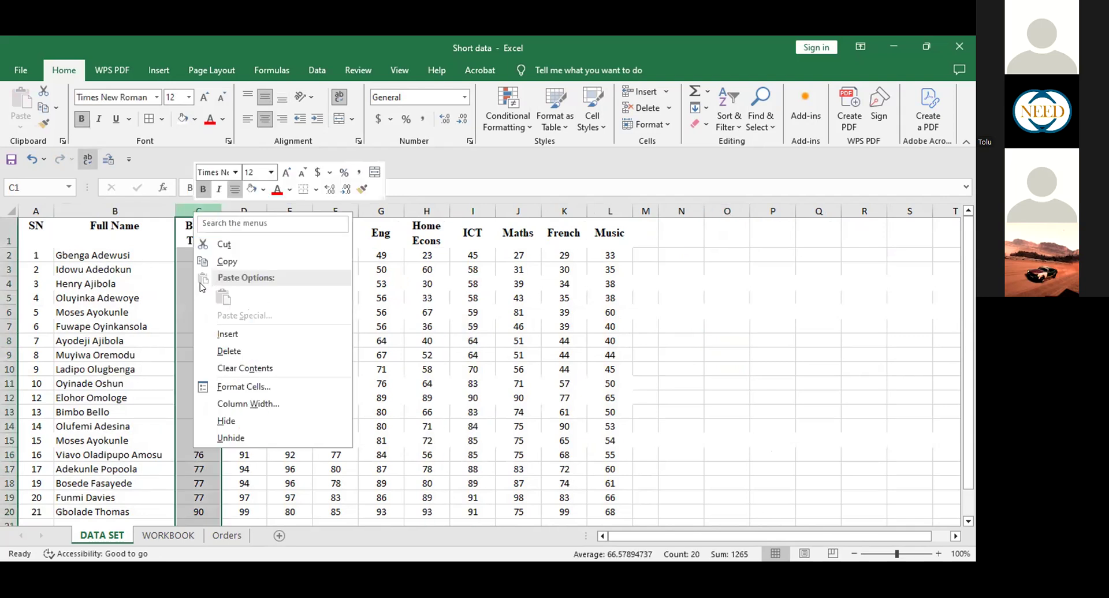
left_click(225, 335)
left_click(393, 319)
left_click(133, 253)
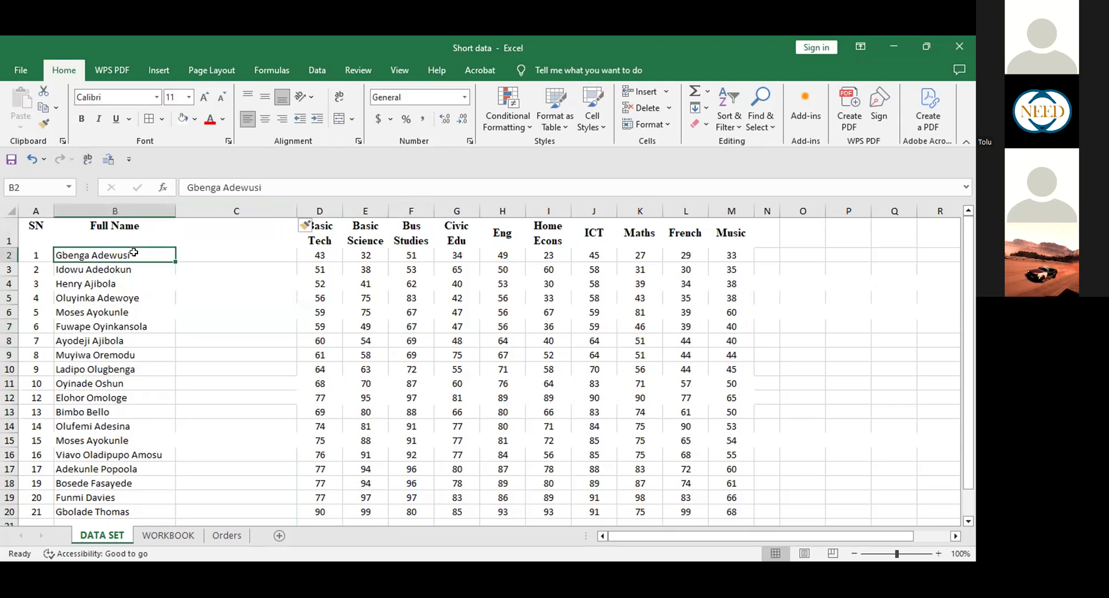
type("G")
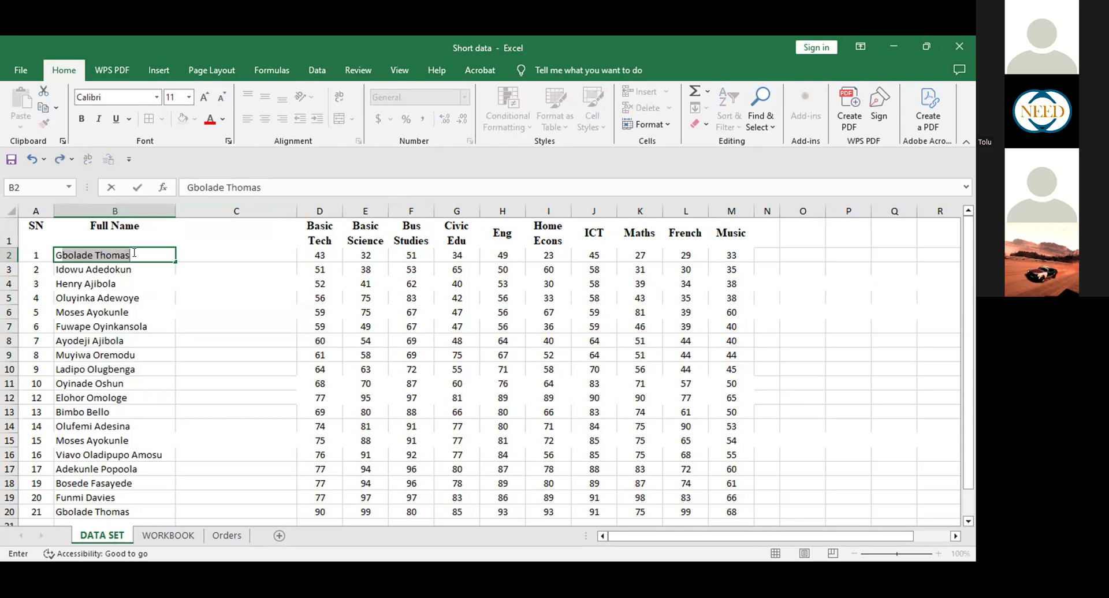
type("genga")
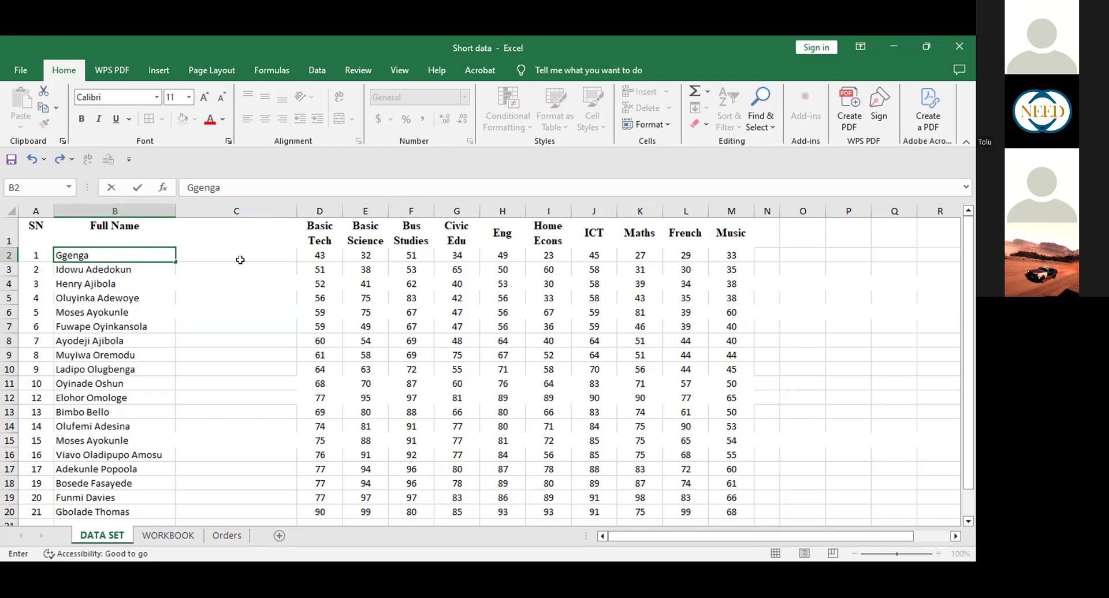
left_click(248, 254)
type("dewusi")
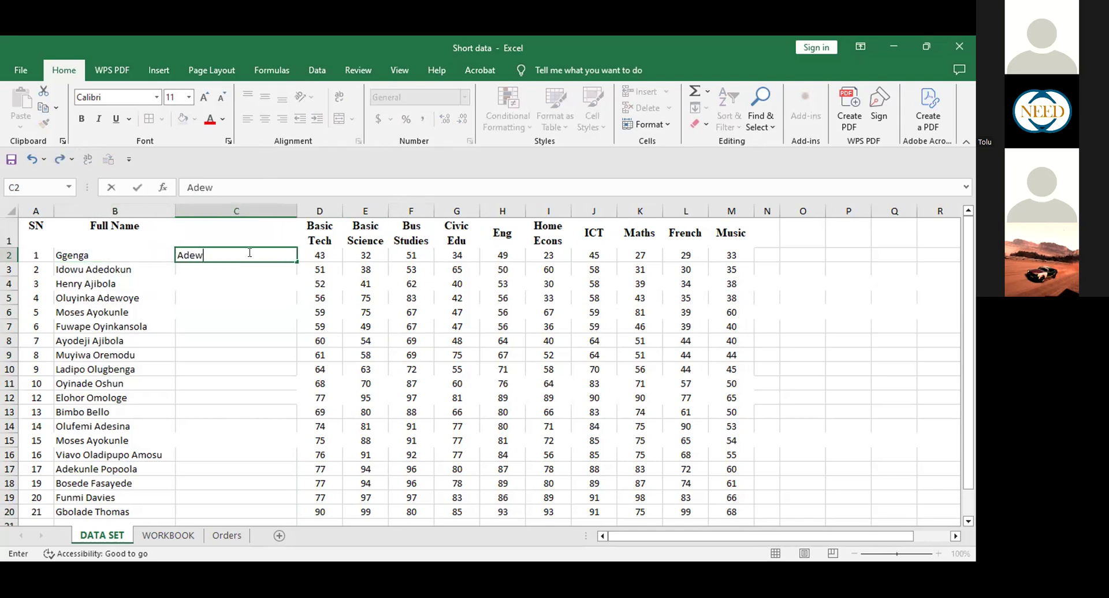
left_click(268, 297)
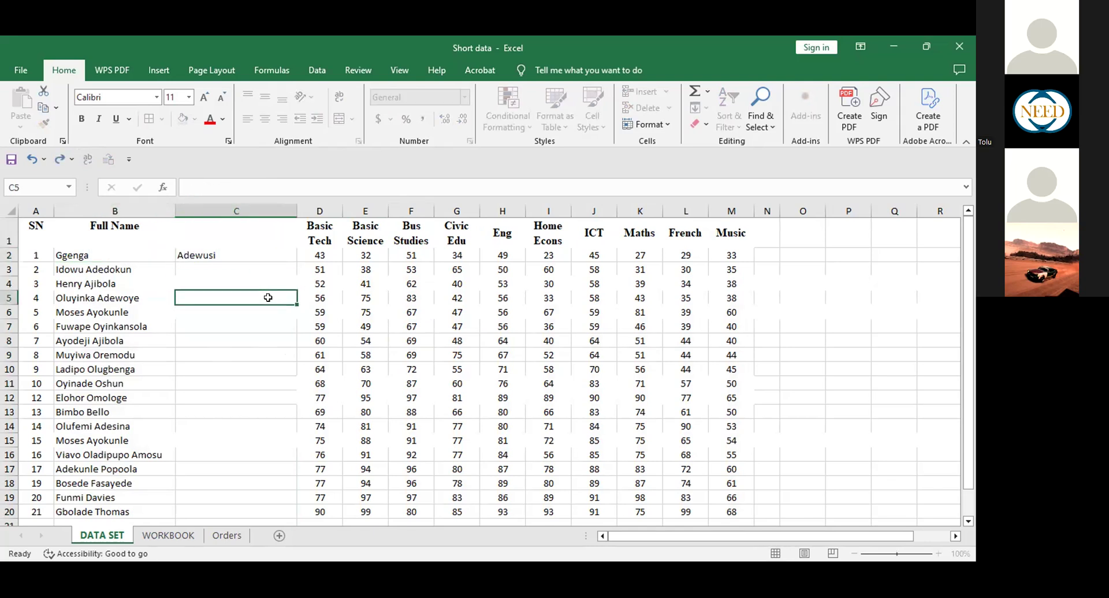
left_click(76, 283)
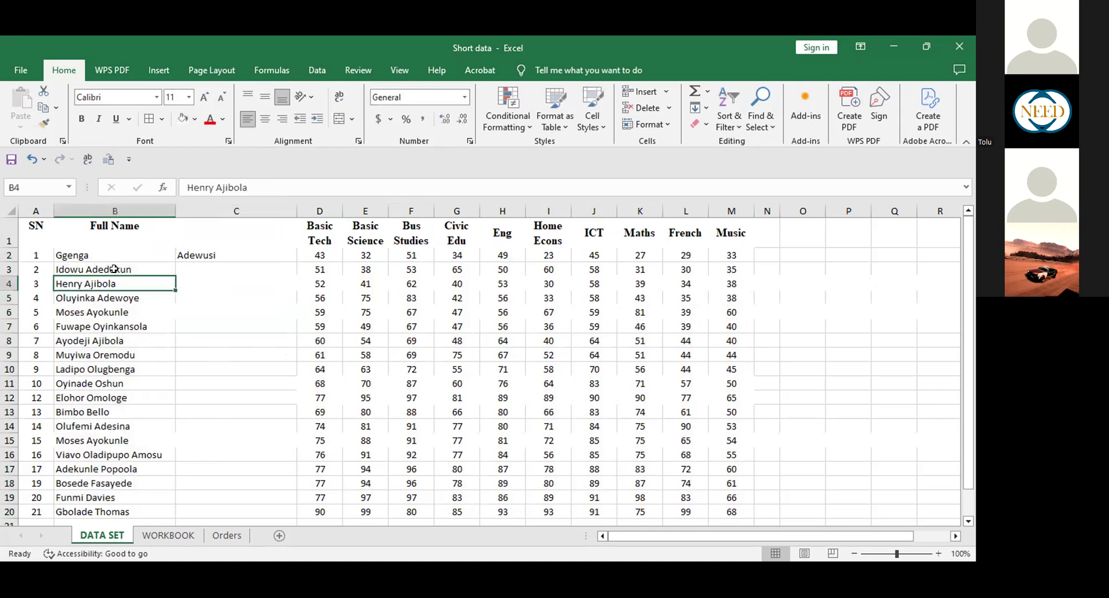
left_click(129, 256)
key("Right")
key("Delete")
key("ctrl+z")
left_click(168, 280)
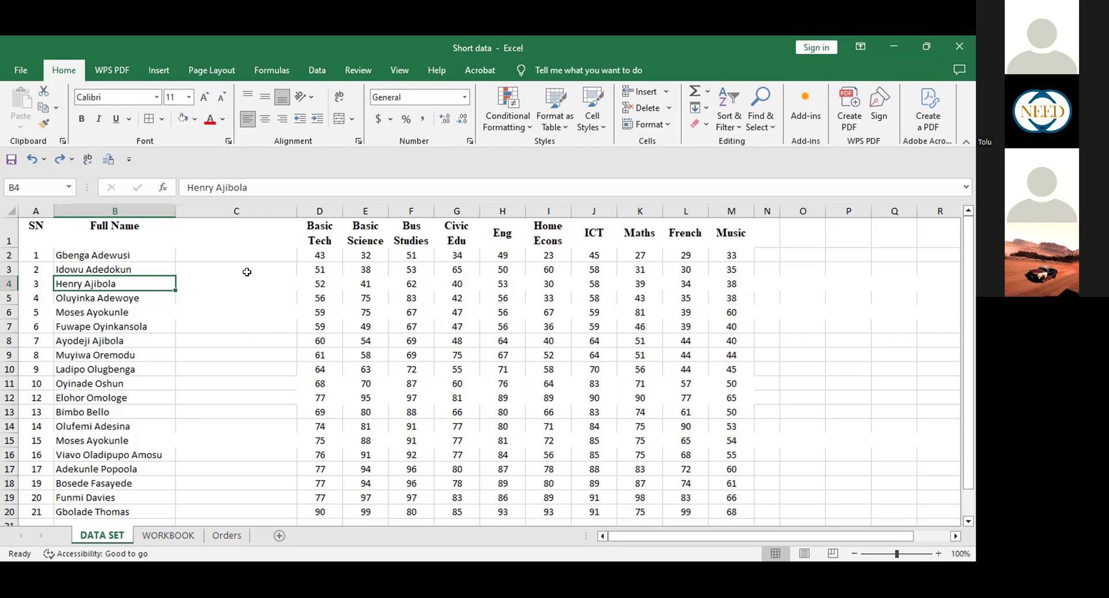
left_click(107, 256)
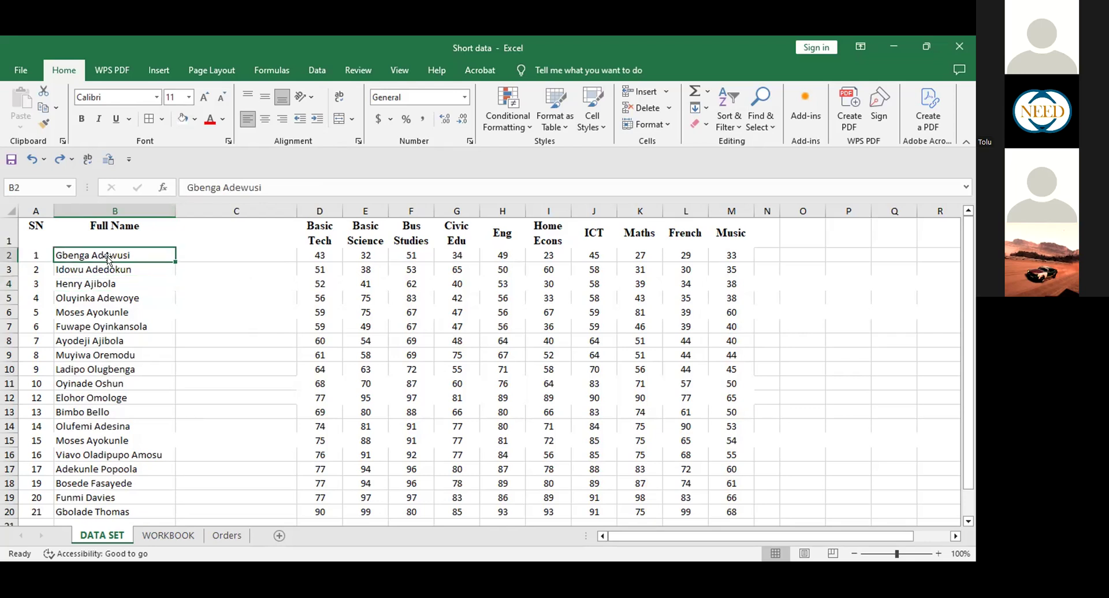
Rename header B1 to 'First Name' and enter 'Surname' as the C1 header.
left_click(120, 227)
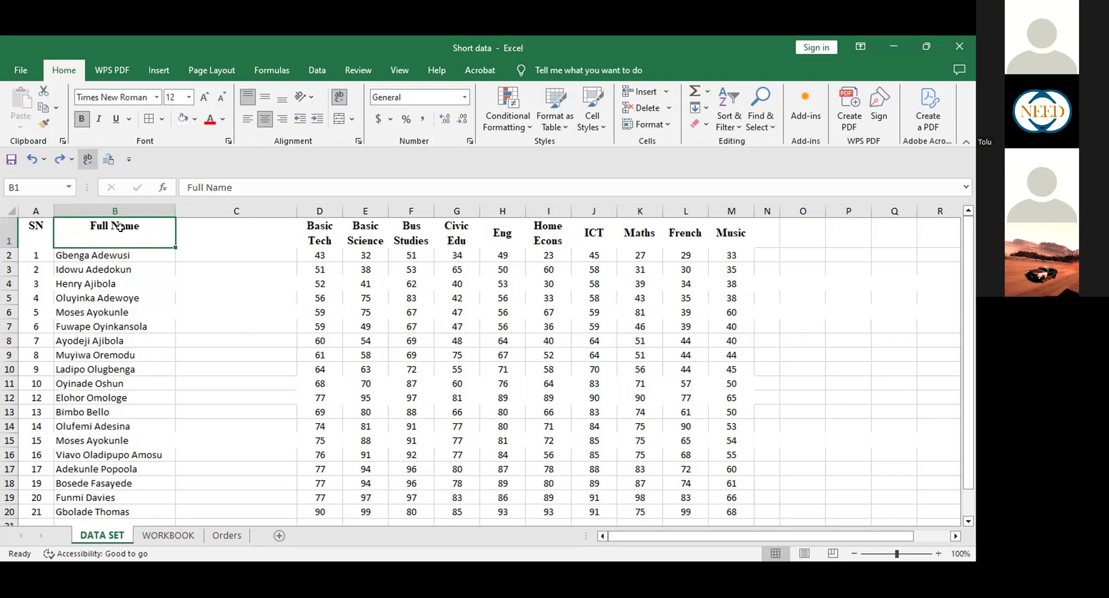
type("First")
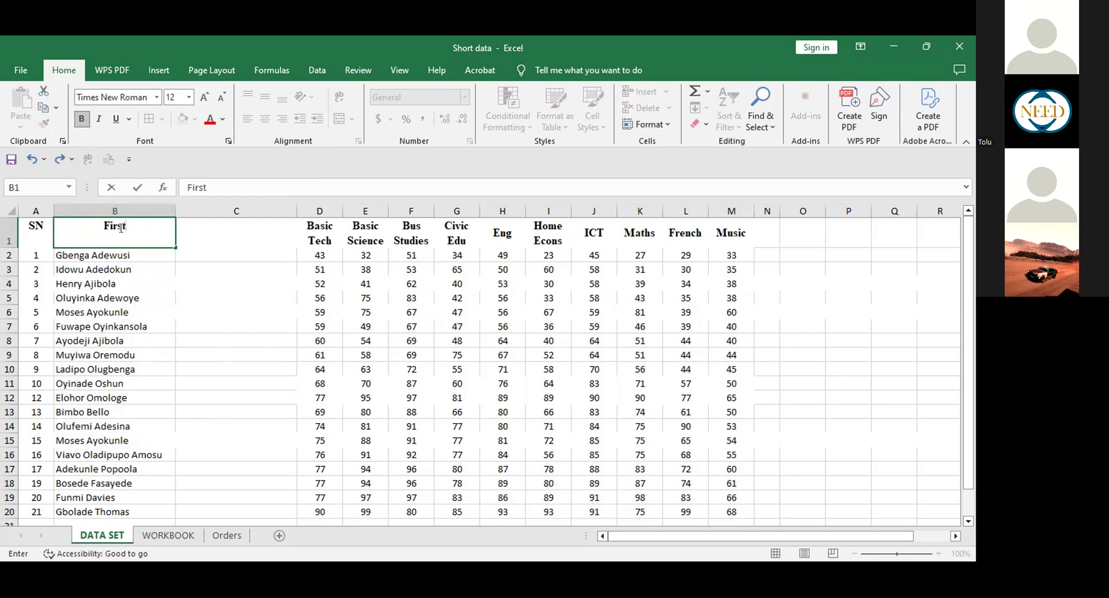
type("Name")
key("Tab")
type("Surname")
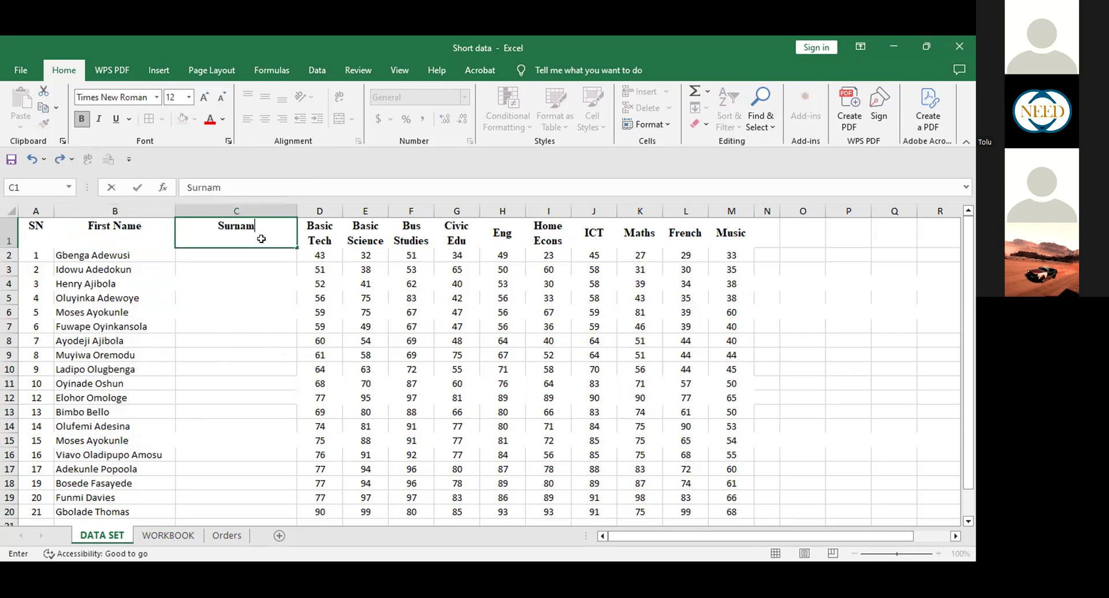
left_click(257, 275)
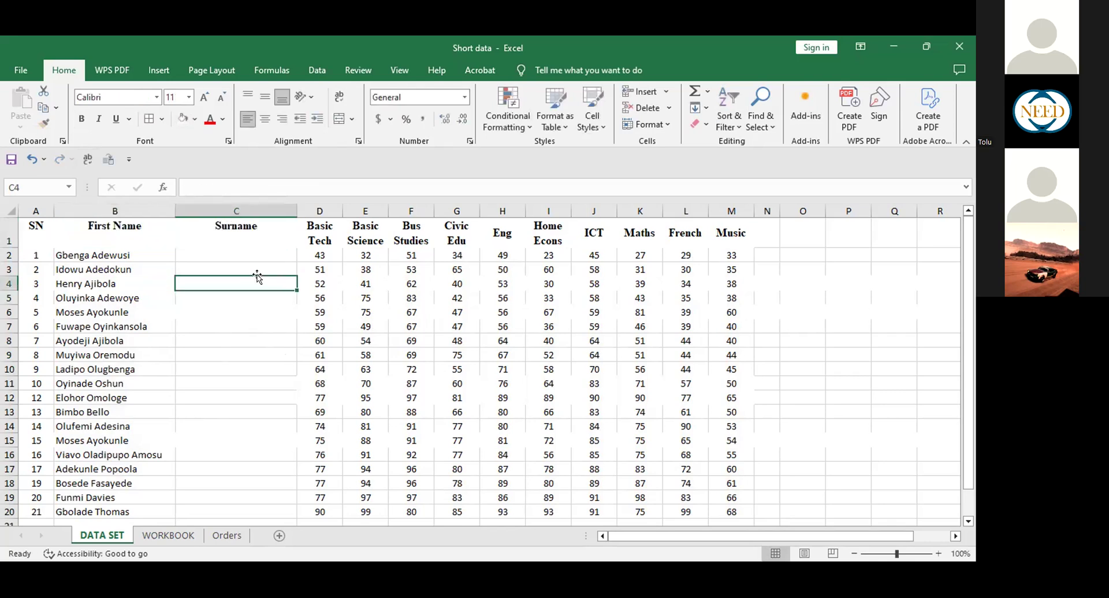
Check the full names and empty Surname cells in rows 2–3, then select column B.
left_click(108, 252)
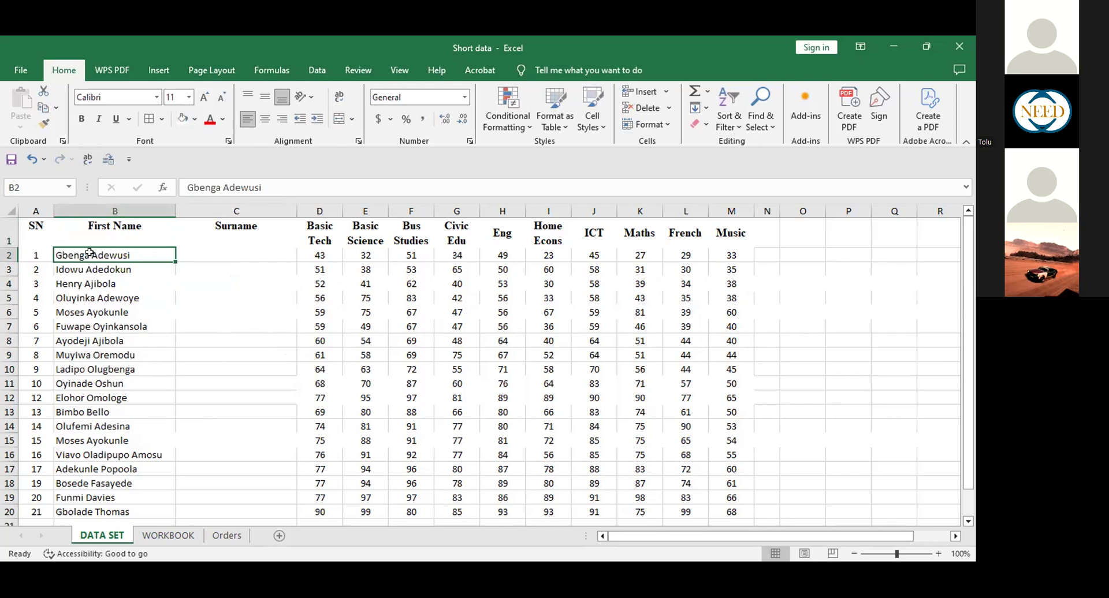
left_click(234, 251)
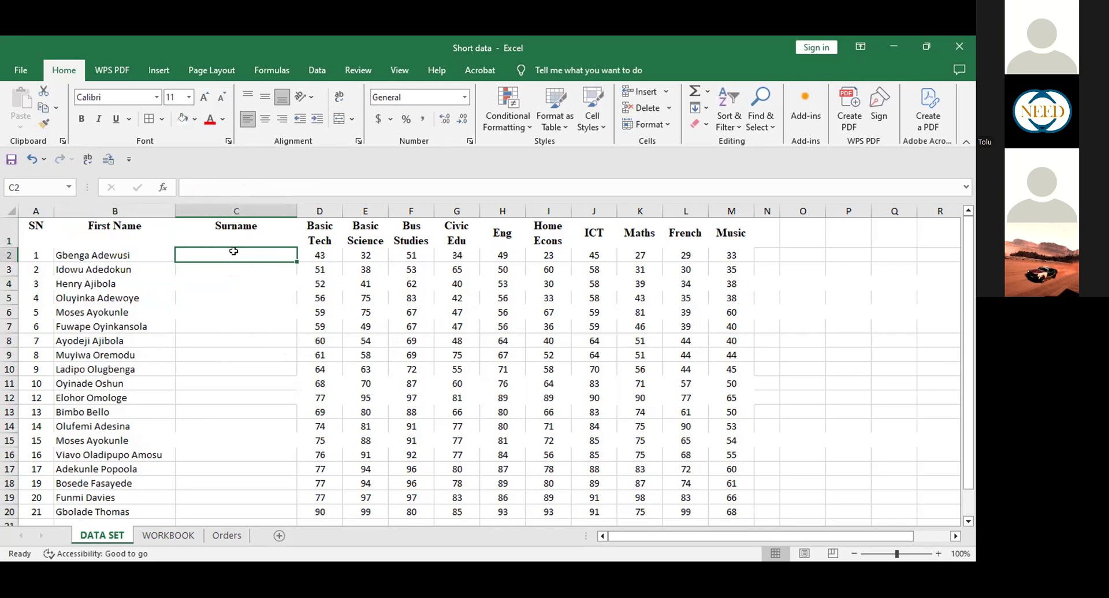
left_click(99, 271)
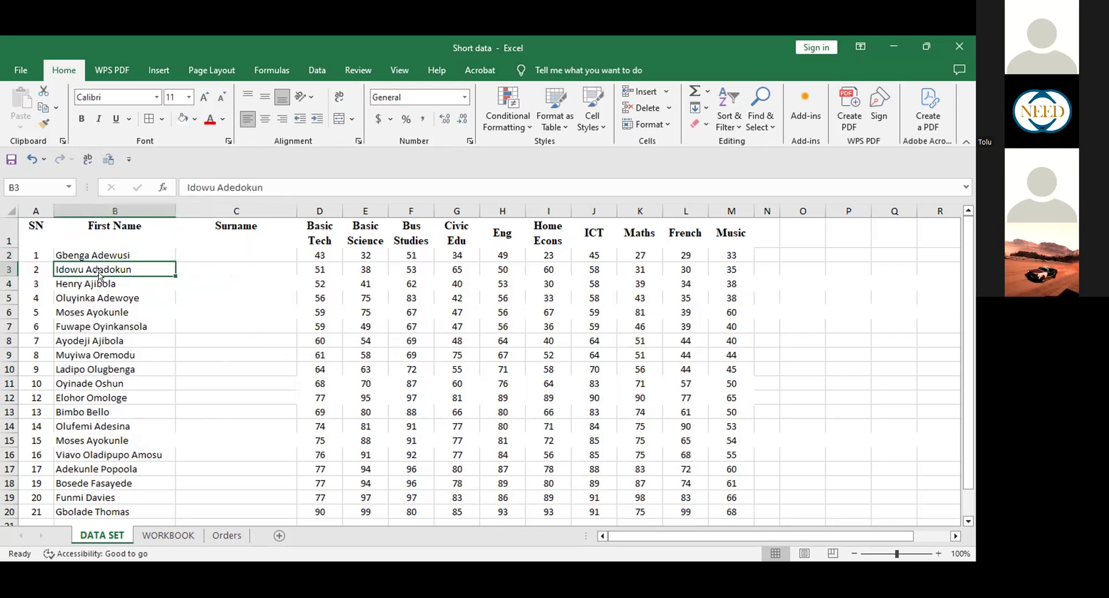
left_click(257, 268)
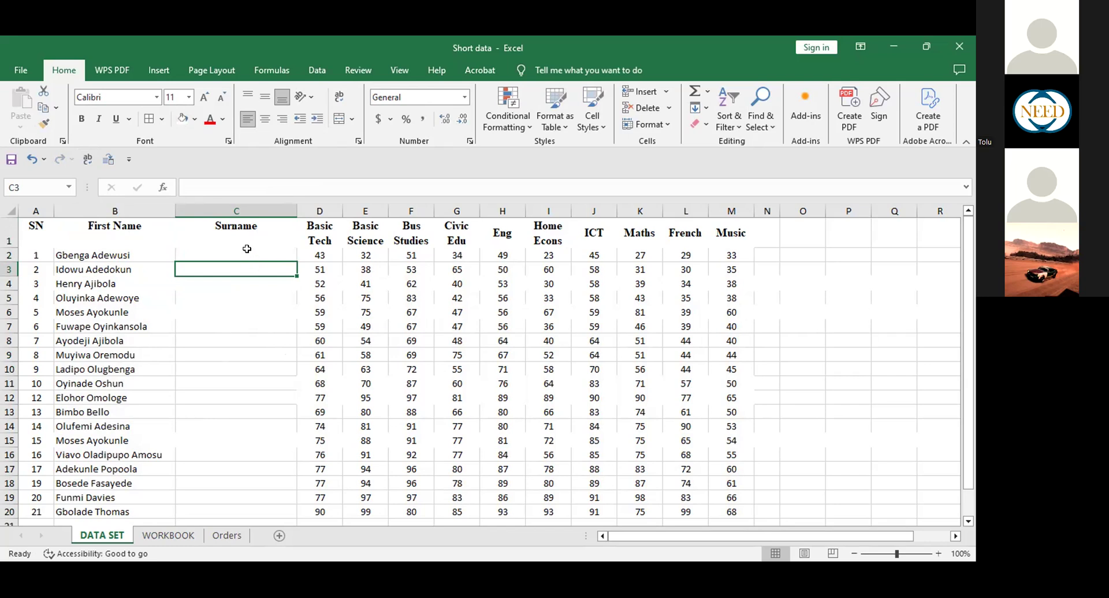
left_click(135, 210)
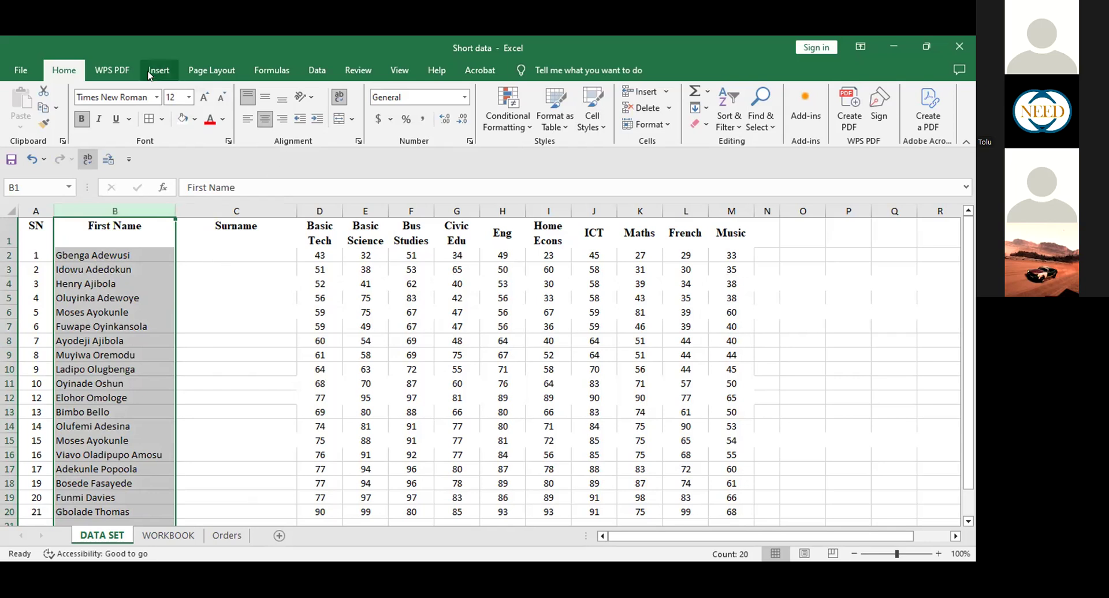
Split column B with Text to Columns, Delimited on Space only, replacing neighbouring data.
left_click(317, 71)
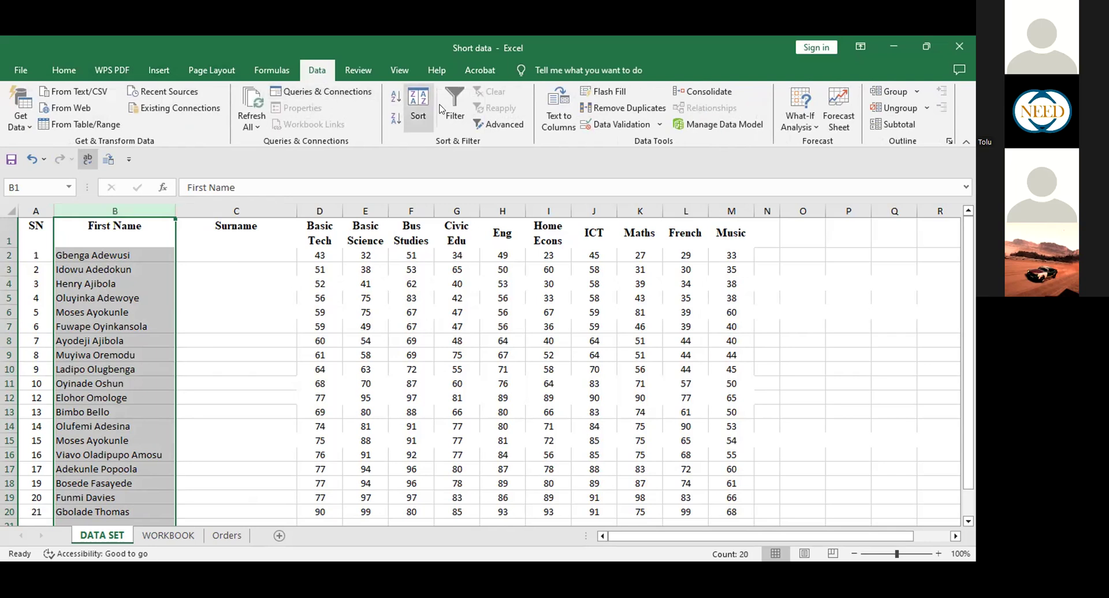
left_click(564, 126)
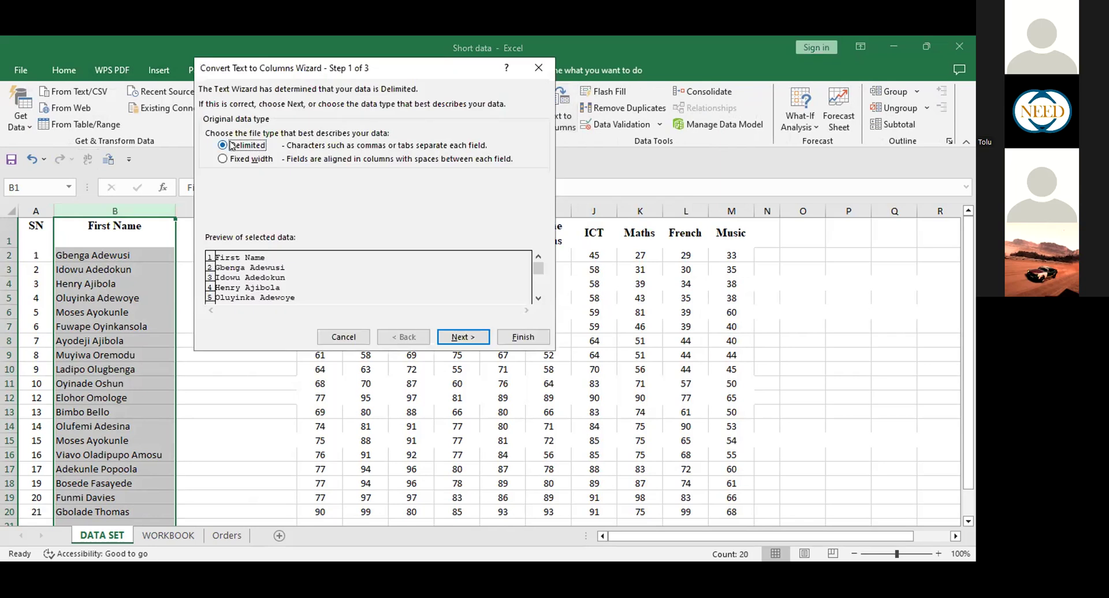
left_click(223, 159)
left_click(222, 145)
left_click(463, 337)
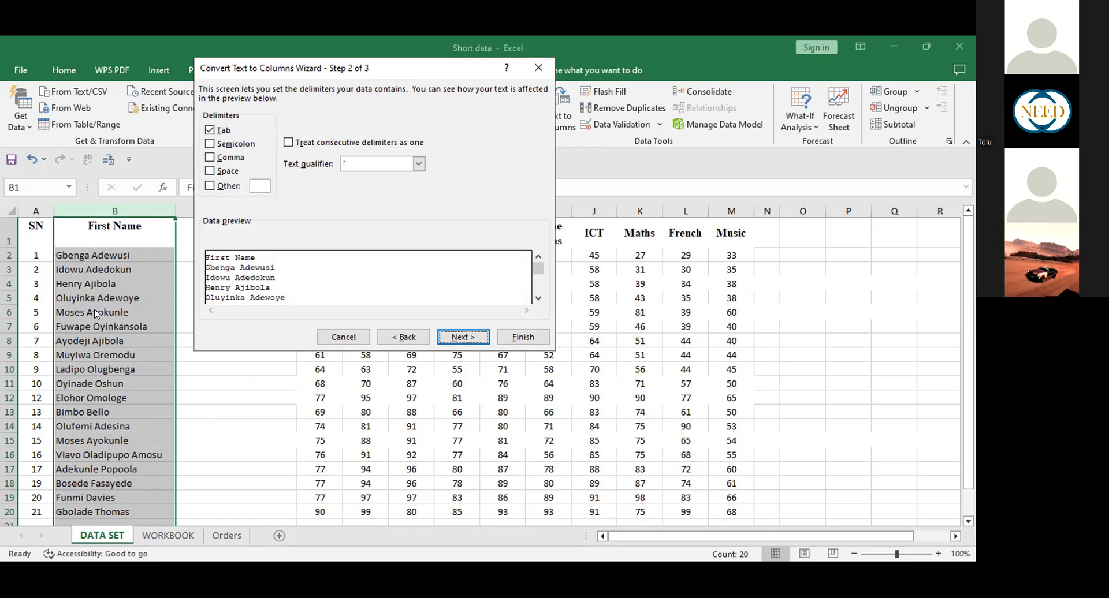
left_click(209, 171)
left_click(210, 131)
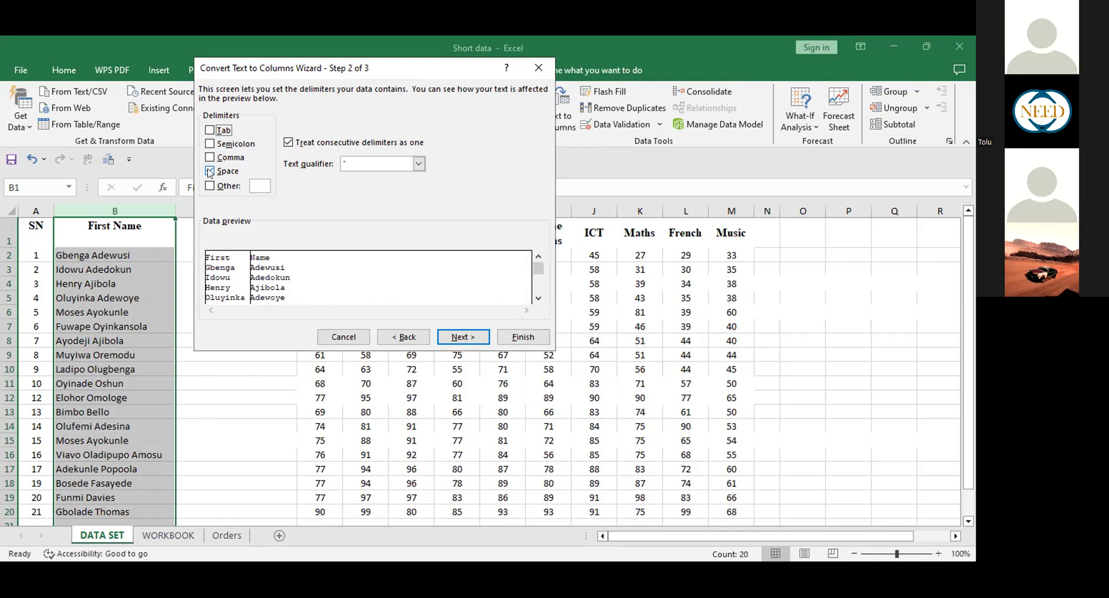
left_click(462, 338)
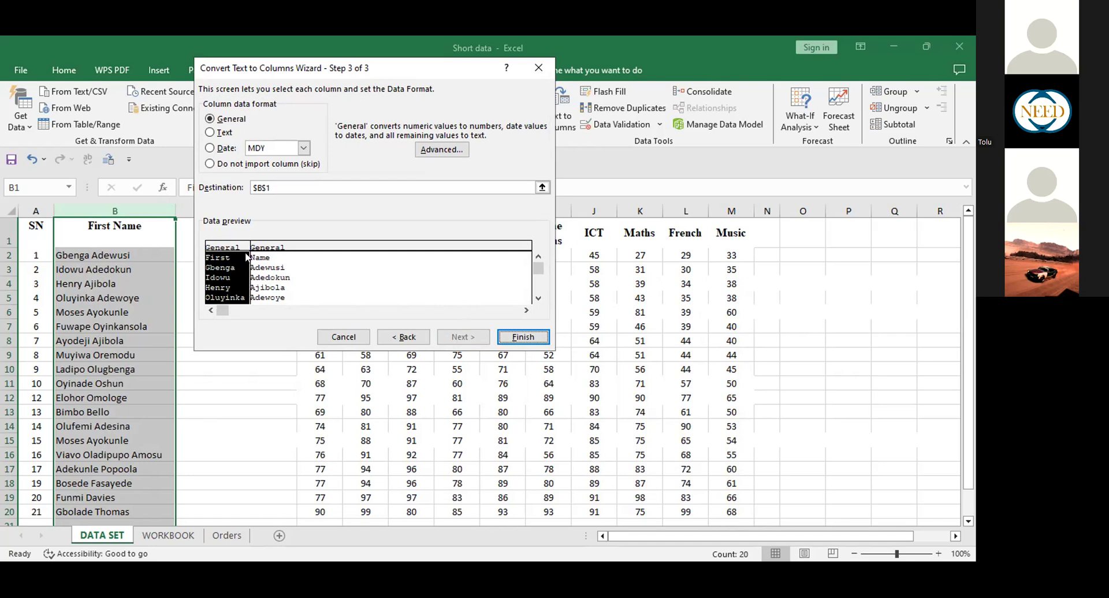
left_click(523, 338)
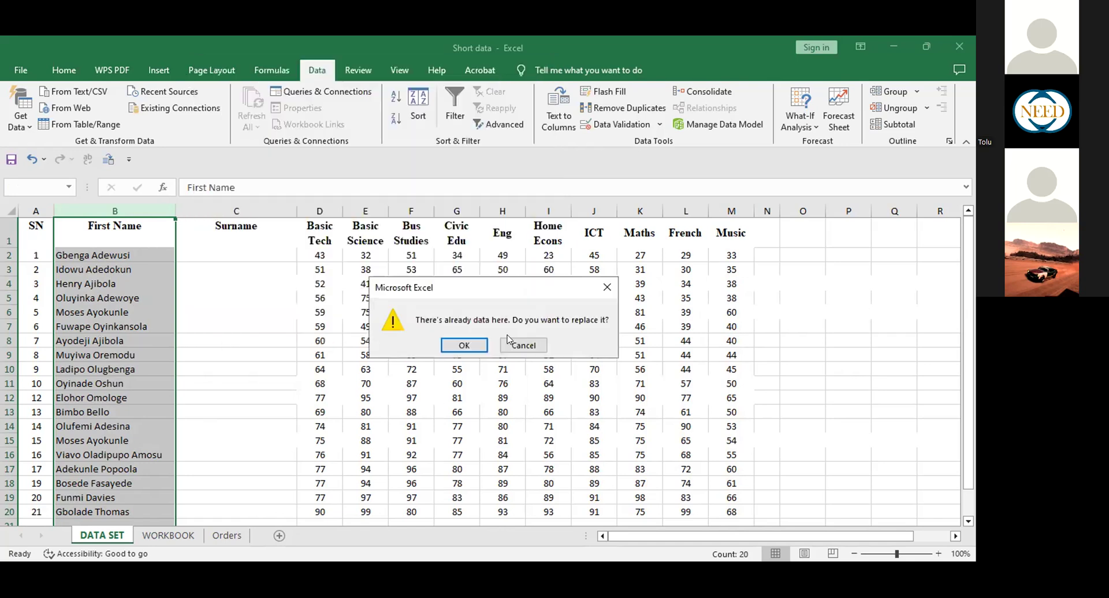
left_click(467, 343)
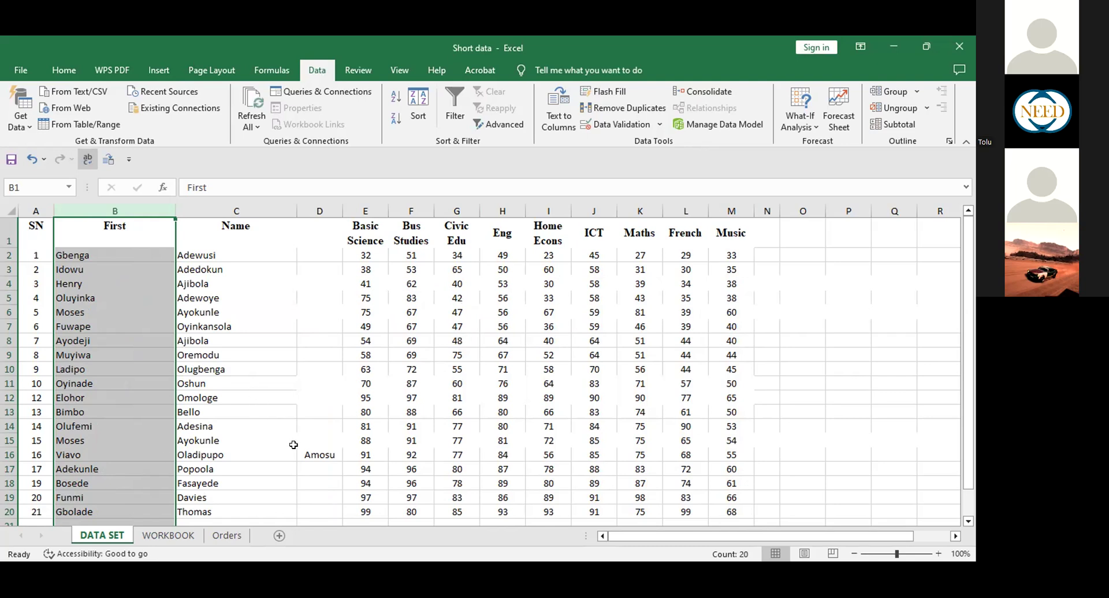
Inspect the overwritten cells in rows 13 and 16, then undo the Text to Columns split.
left_click(133, 456)
left_click_drag(302, 455, 128, 453)
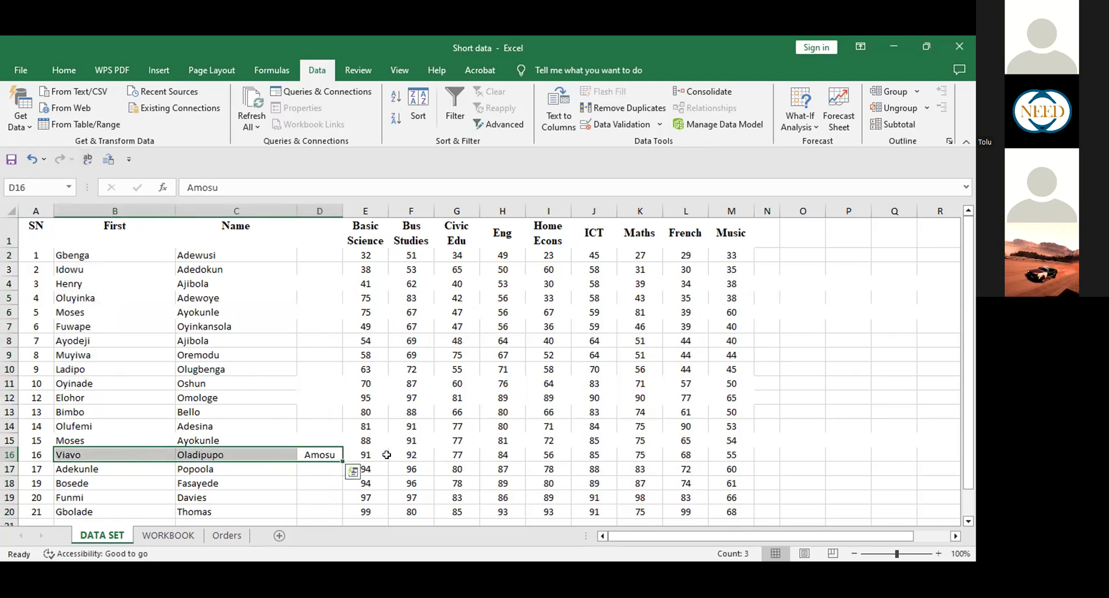
left_click(334, 411)
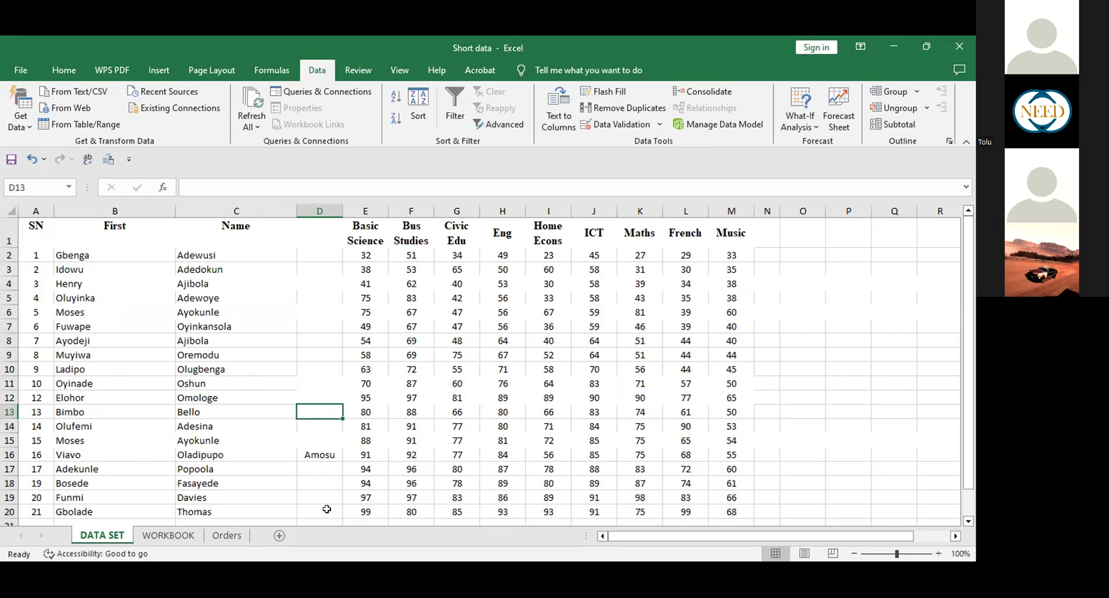
left_click(321, 455)
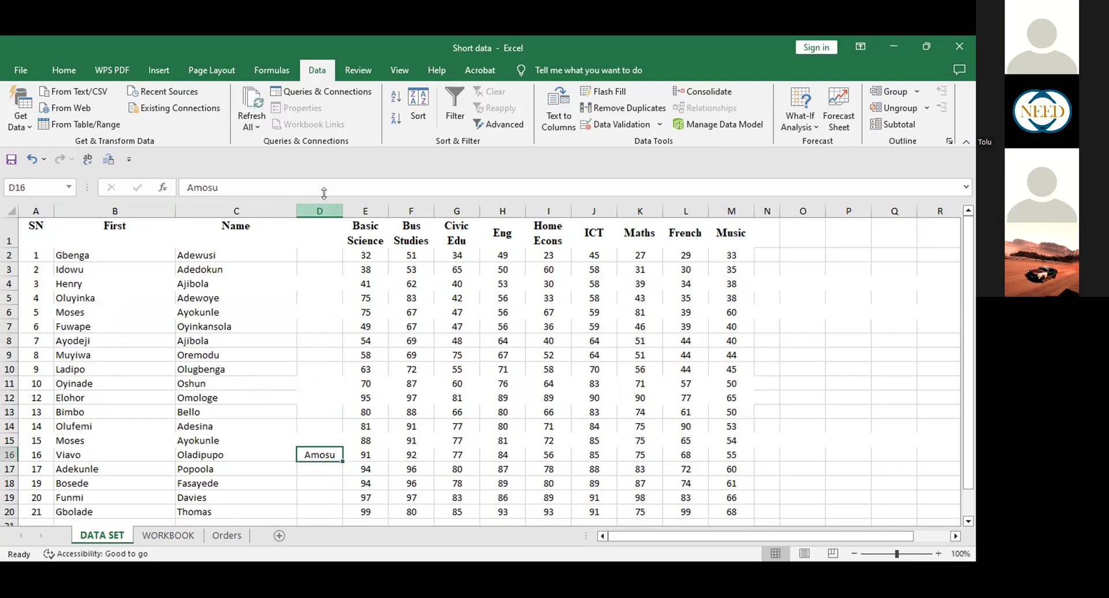
left_click(417, 412)
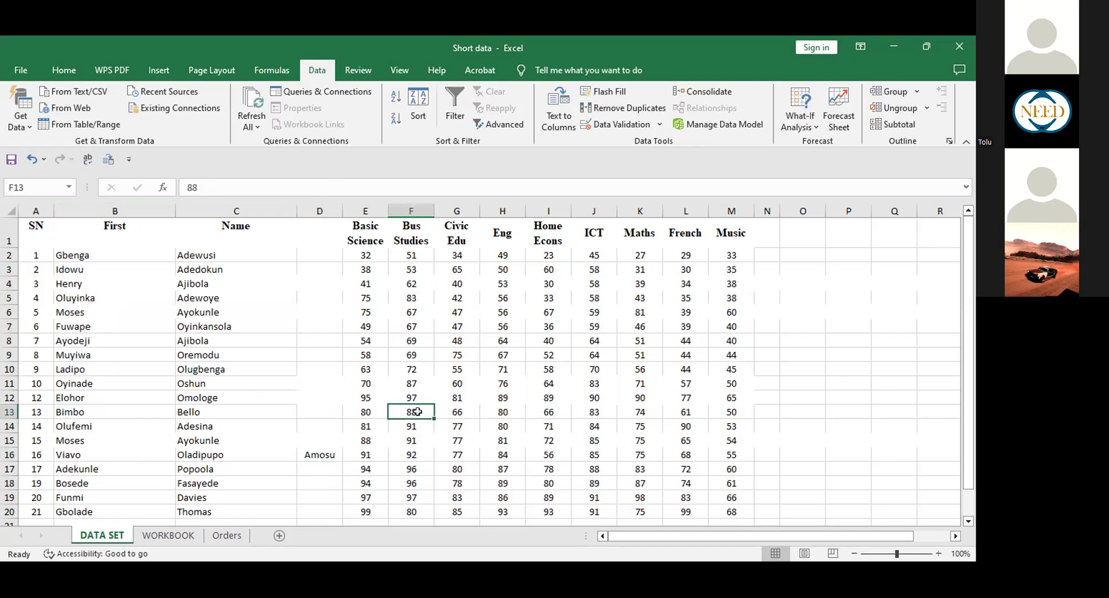
key("ctrl+z")
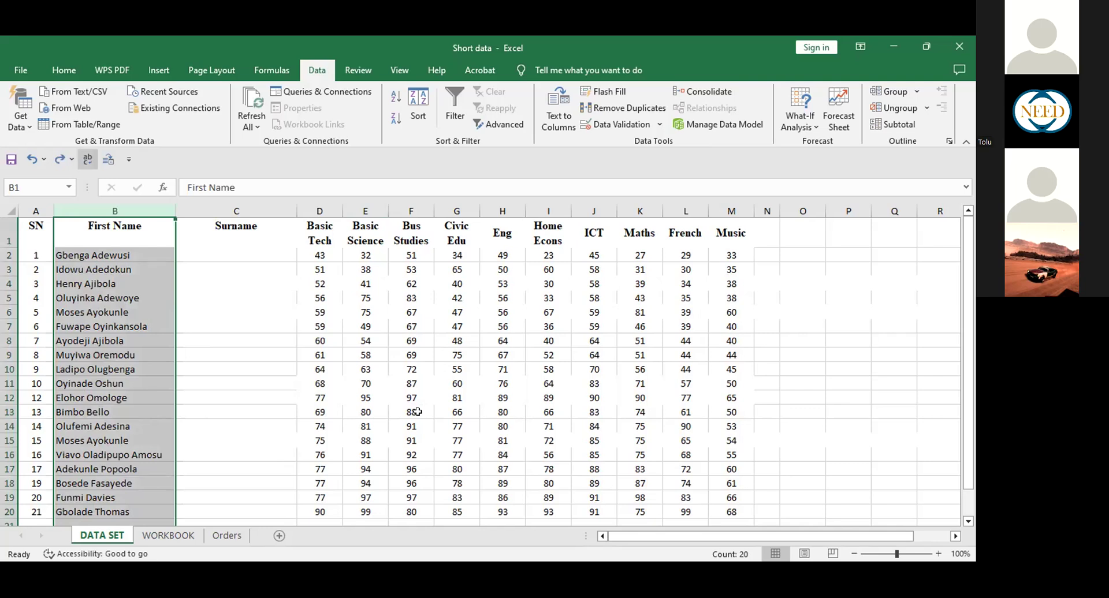
Insert an empty column at D, then start Text to Columns on First Name with Delimited kept.
right_click(317, 212)
left_click(335, 332)
left_click(115, 211)
left_click(550, 108)
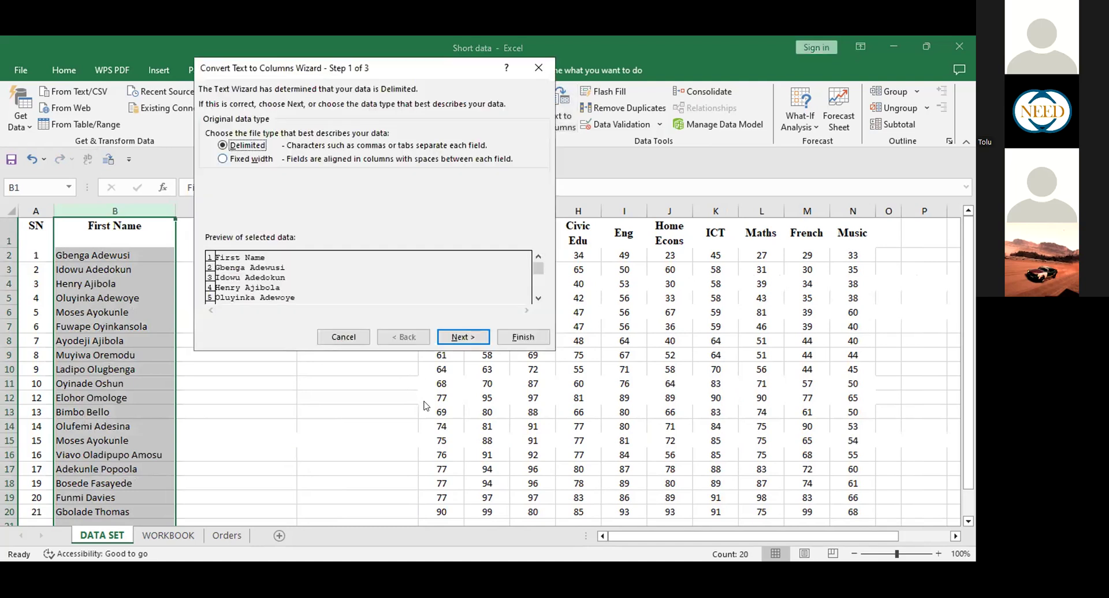
left_click(462, 340)
Finish the name split and narrow the first-name and surname columns B and C.
left_click(463, 338)
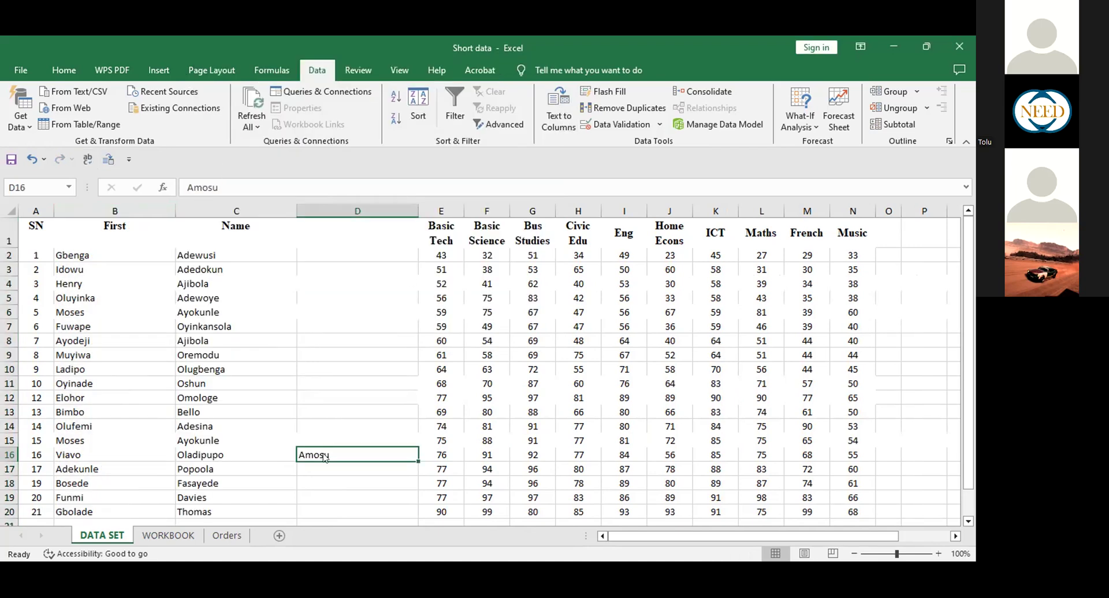
left_click_drag(171, 211, 130, 211)
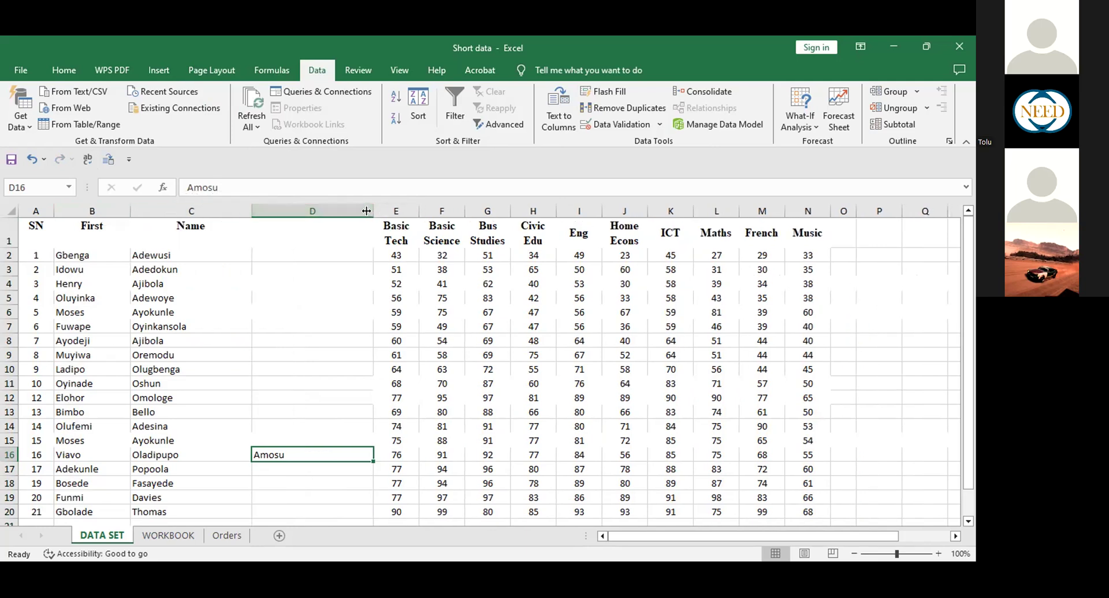
left_click_drag(247, 208, 201, 208)
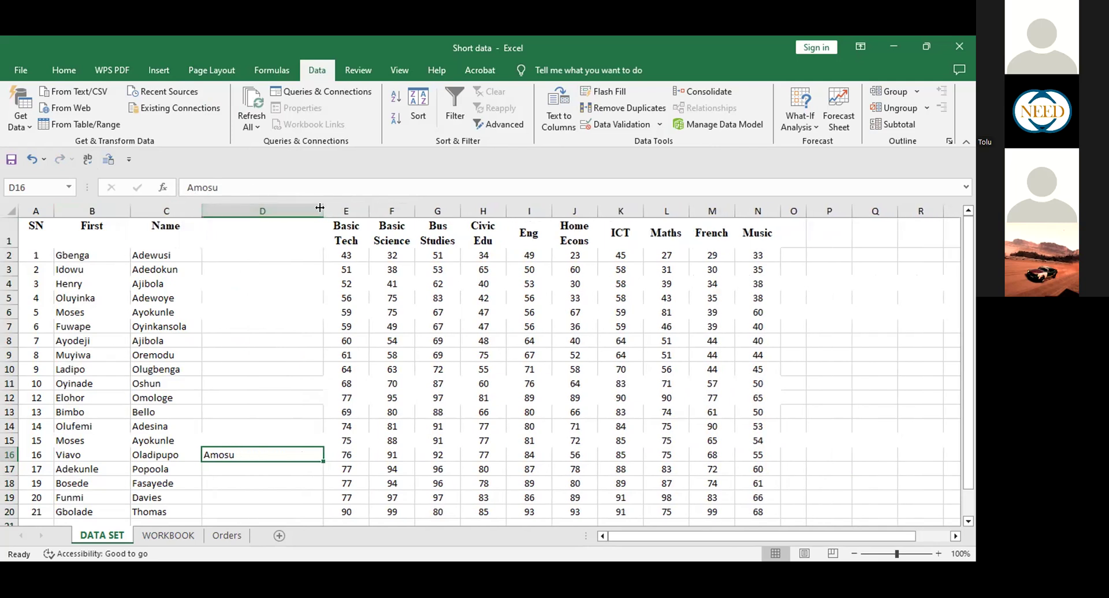
Delete the leftover column D that holds Amosu.
left_click(272, 207)
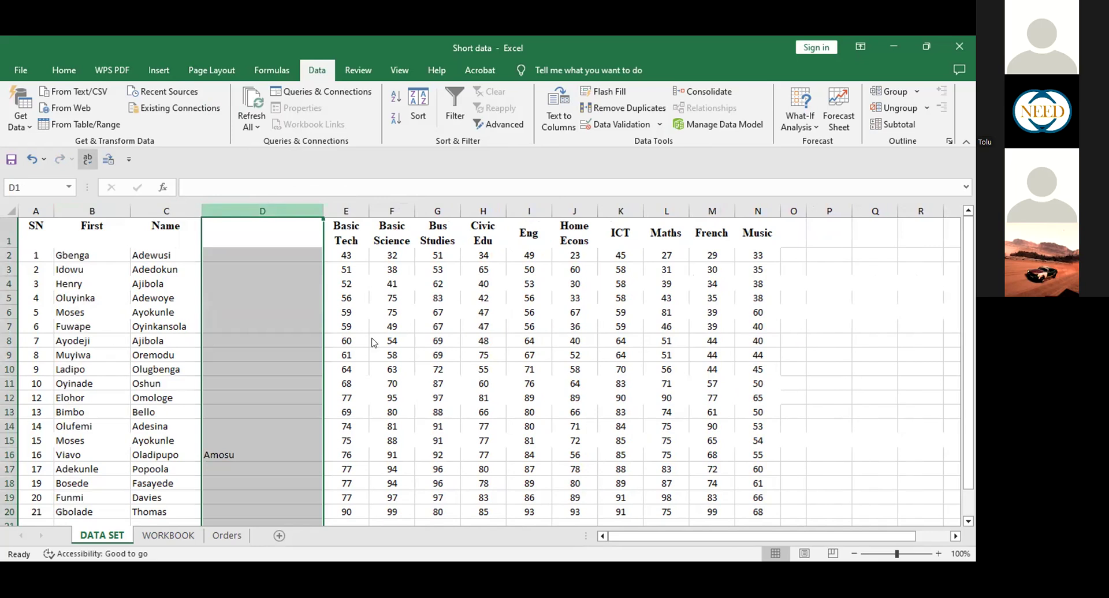
right_click(274, 208)
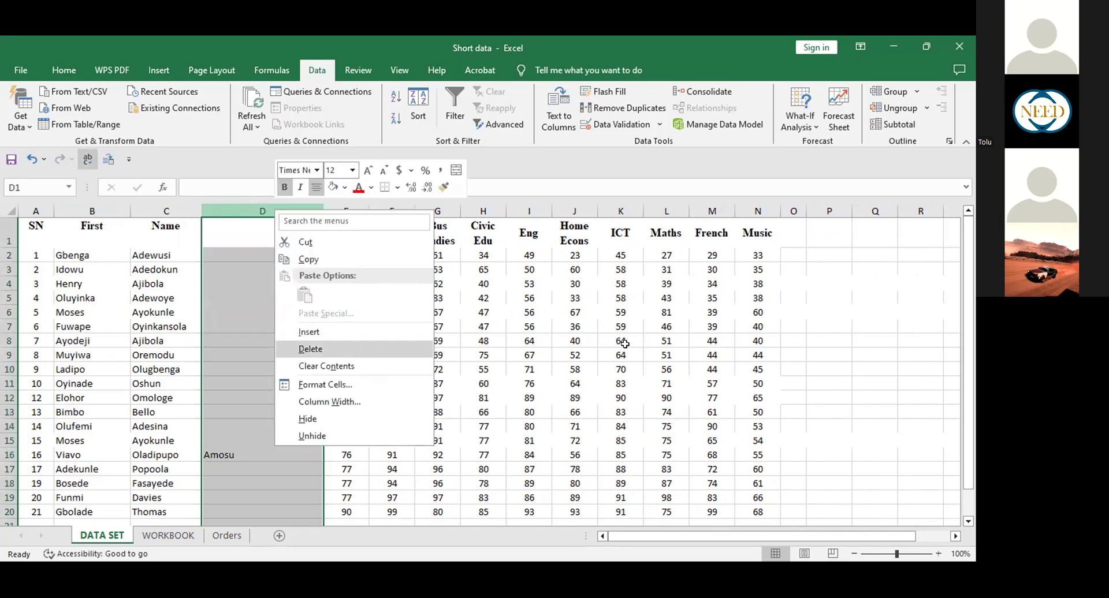
left_click(355, 350)
left_click(691, 364)
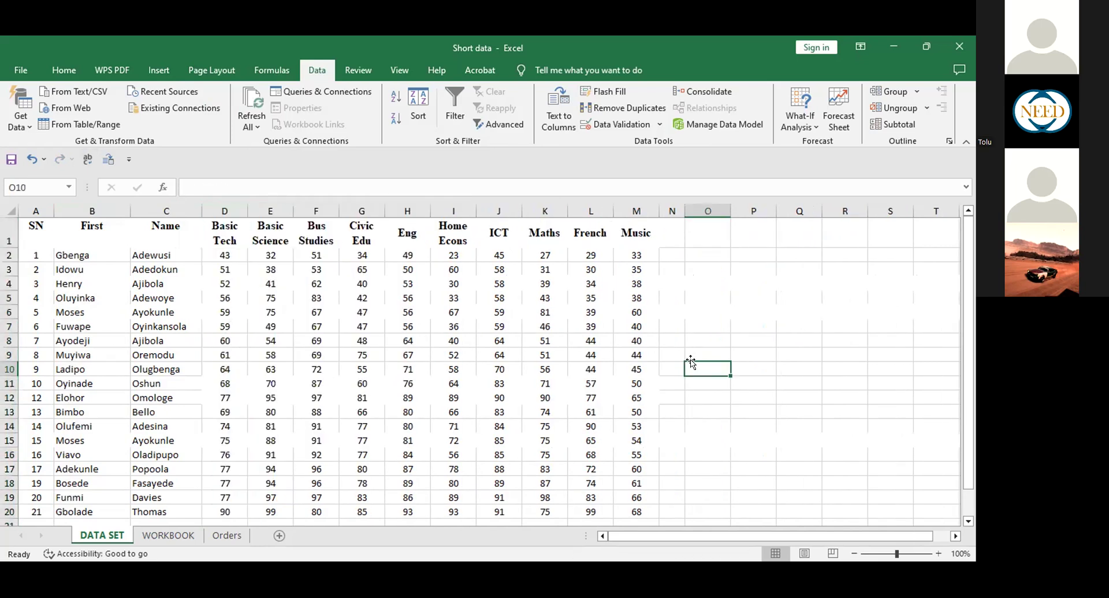
Change header B1 to 'First Name' and header C1 to 'Surname'.
left_click(113, 227)
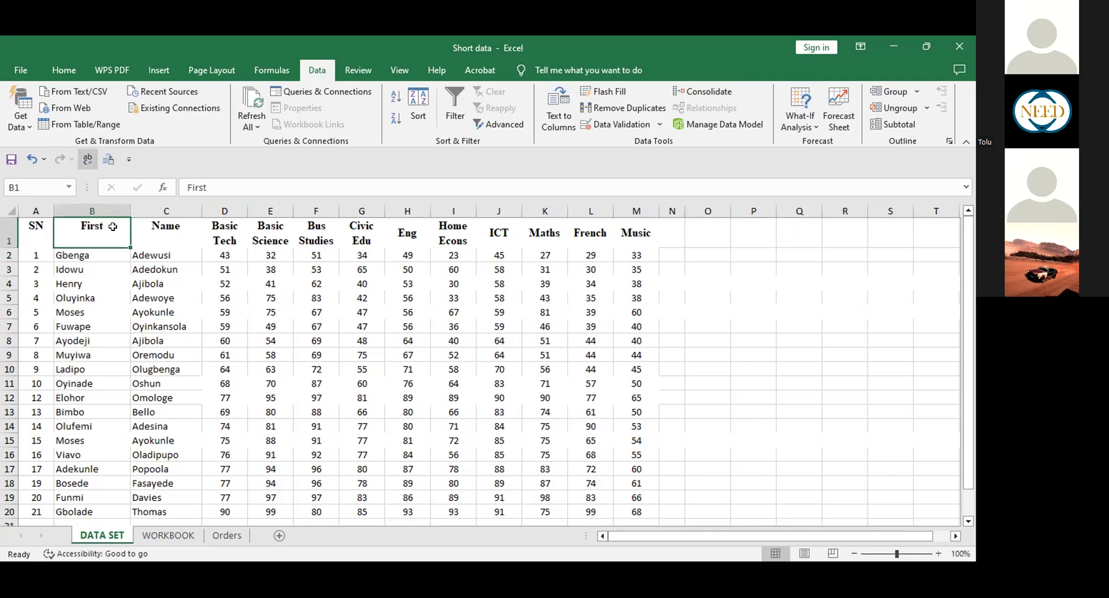
double_click(113, 226)
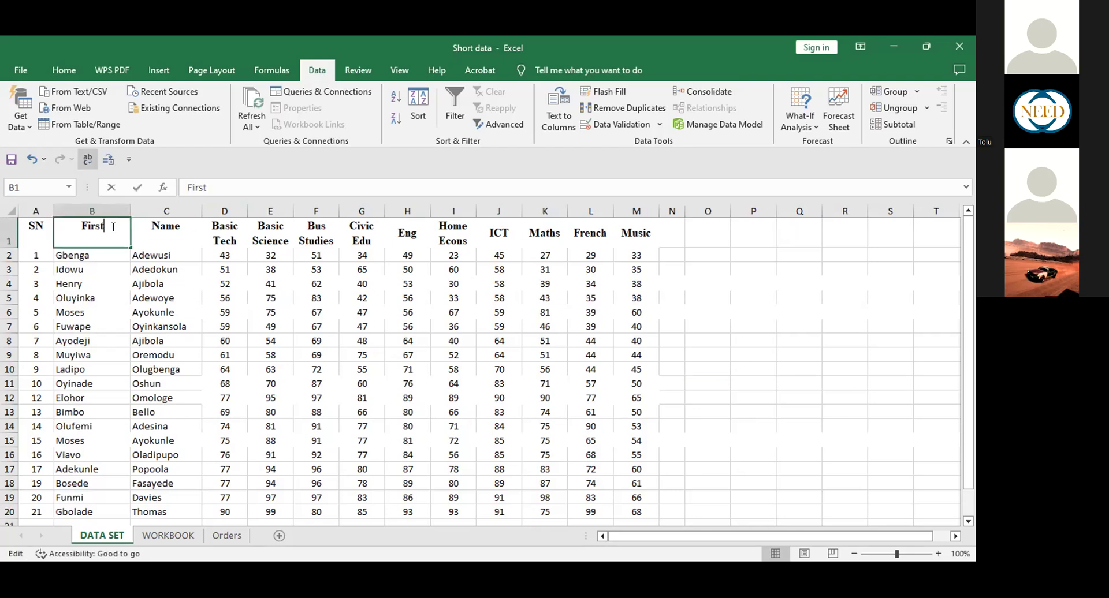
type("Name")
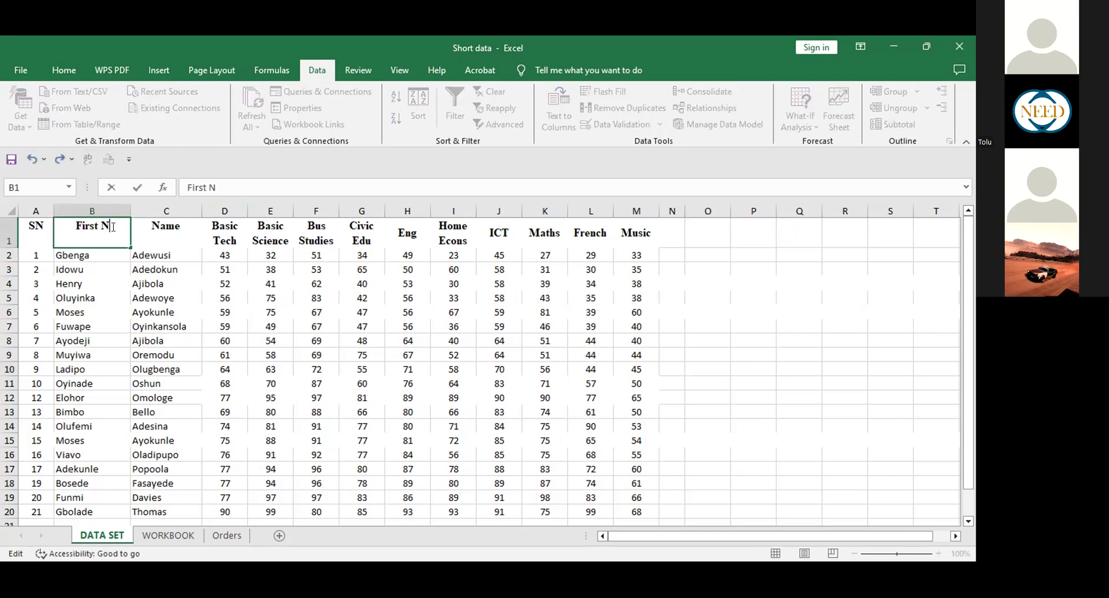
left_click(179, 227)
type("Surname")
left_click(738, 306)
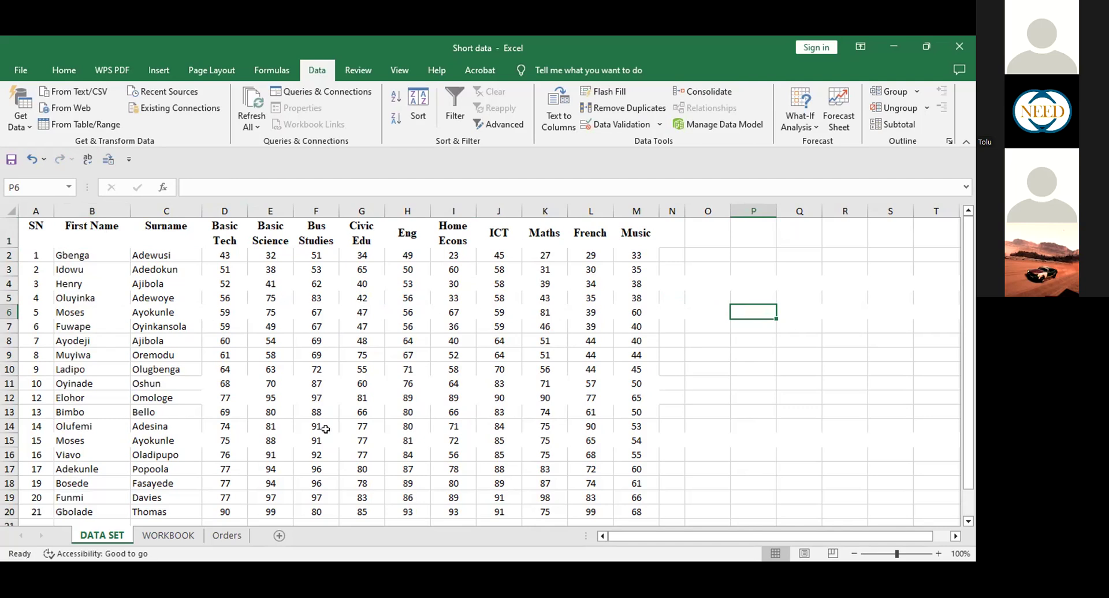
left_click(184, 536)
left_click_drag(121, 226, 126, 510)
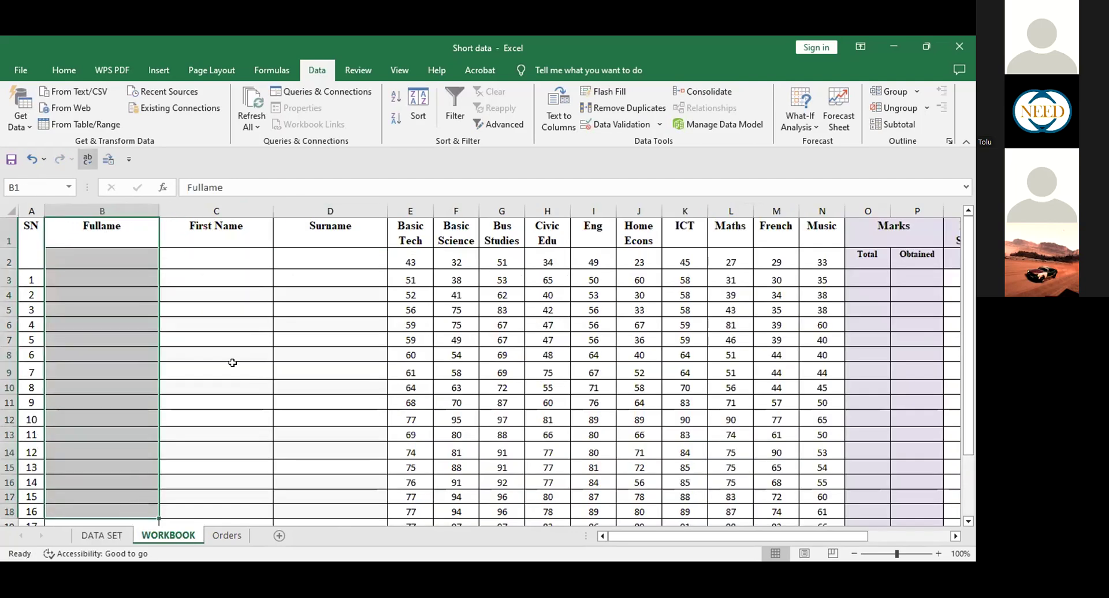
left_click(102, 536)
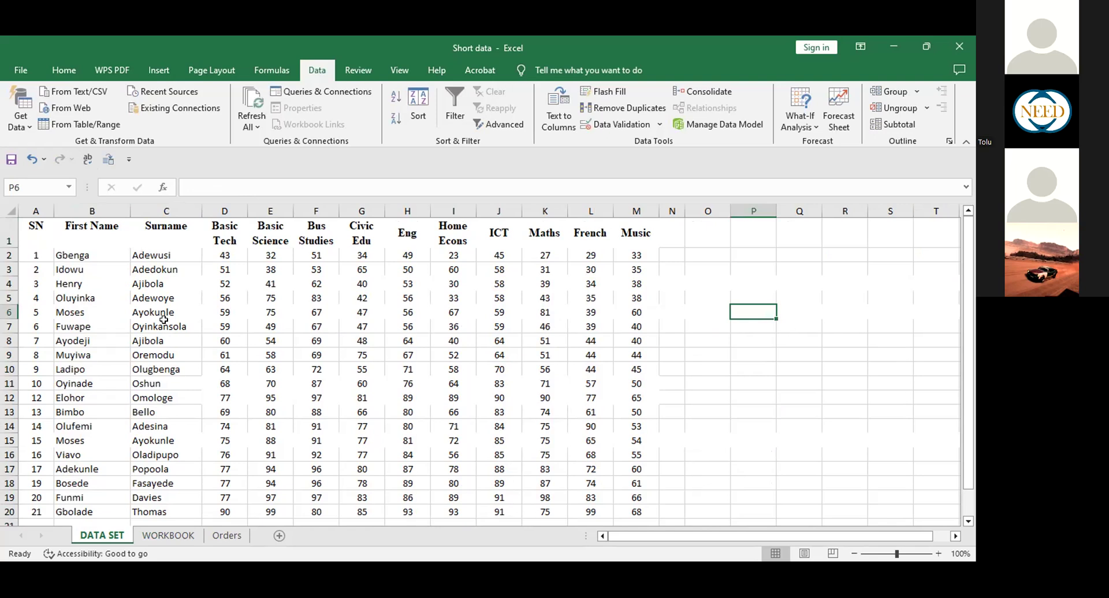
left_click(76, 253)
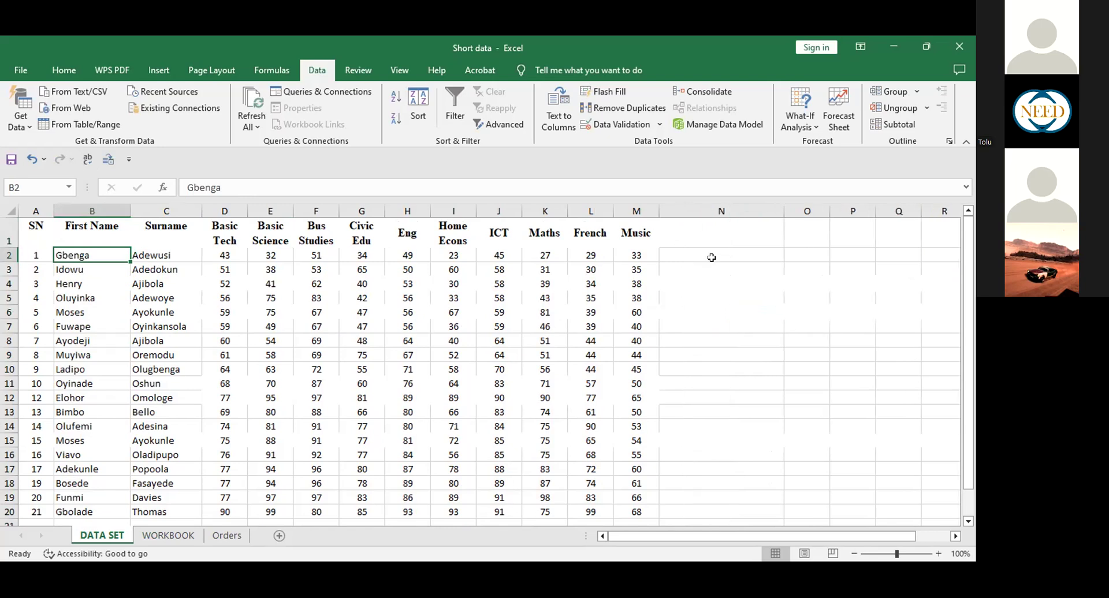
Inspect the CONCAT formula in N2 alongside the first student's scores D2:M2.
left_click(710, 259)
left_click_drag(637, 255, 237, 257)
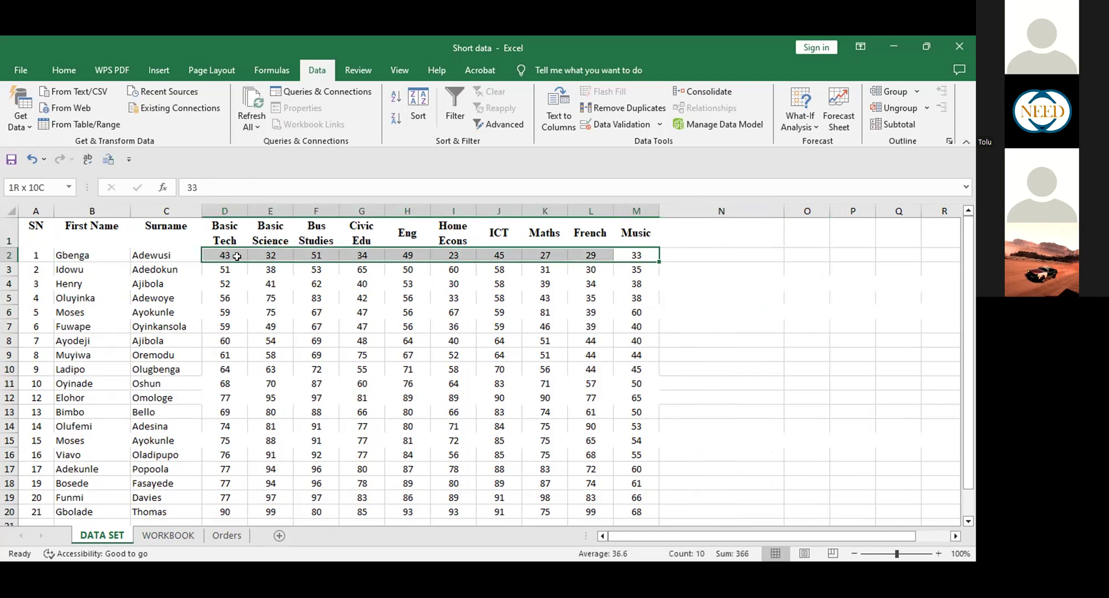
left_click(694, 255)
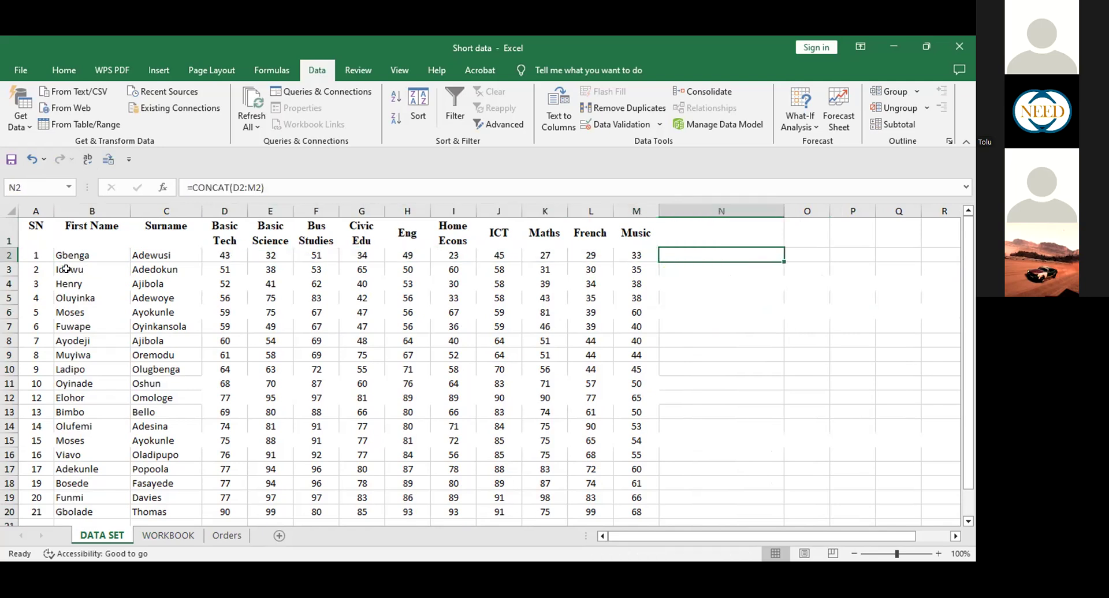
Insert a new column B before First Name, widen it, and head it 'Full Name'.
left_click(59, 211)
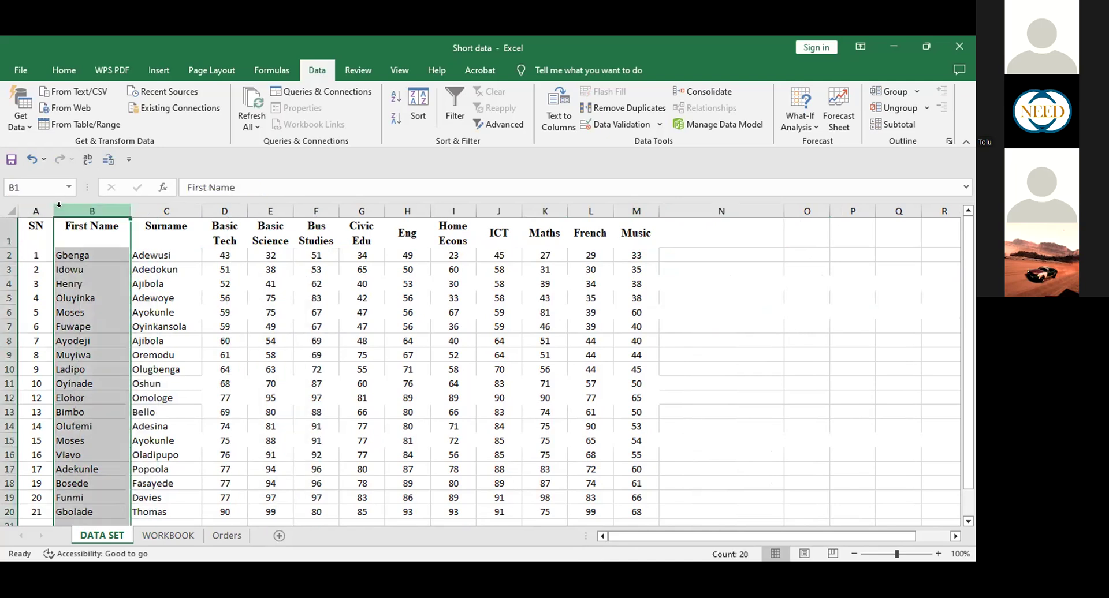
right_click(65, 212)
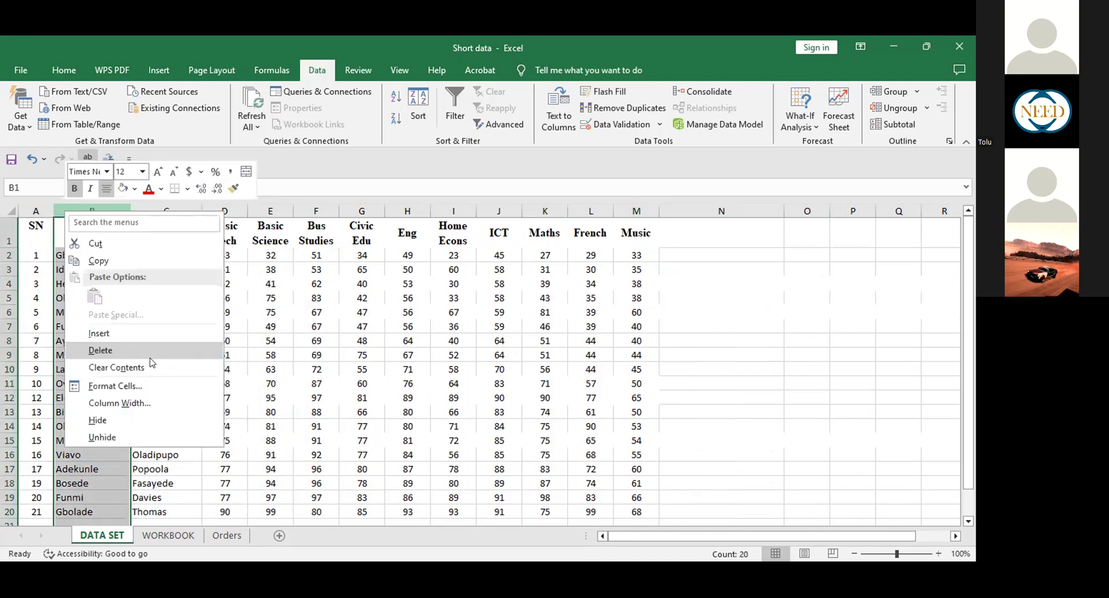
left_click(133, 329)
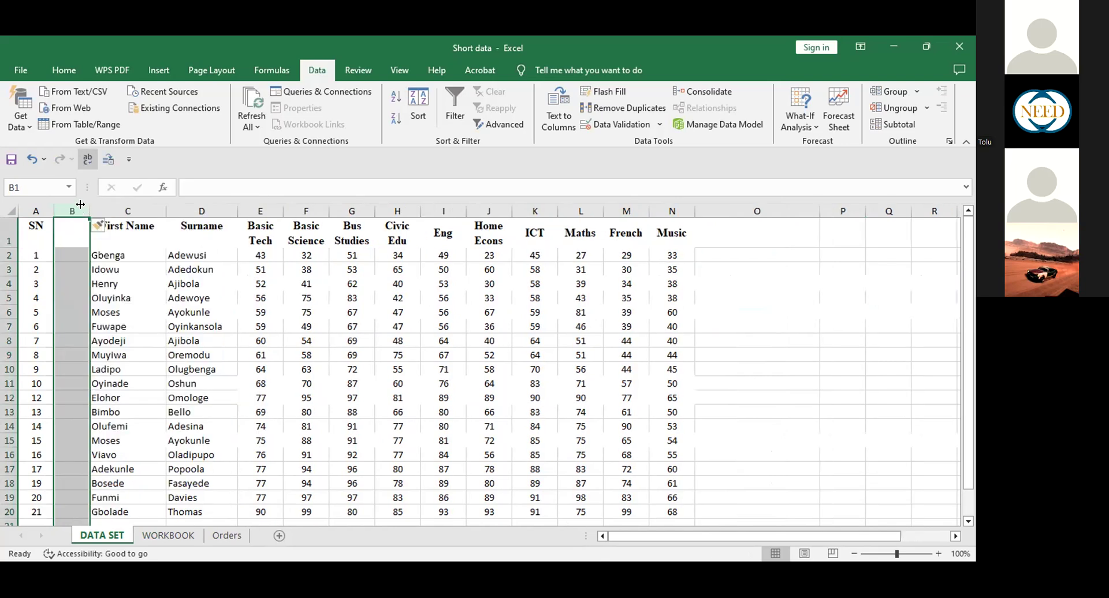
left_click_drag(85, 203, 225, 242)
left_click(174, 246)
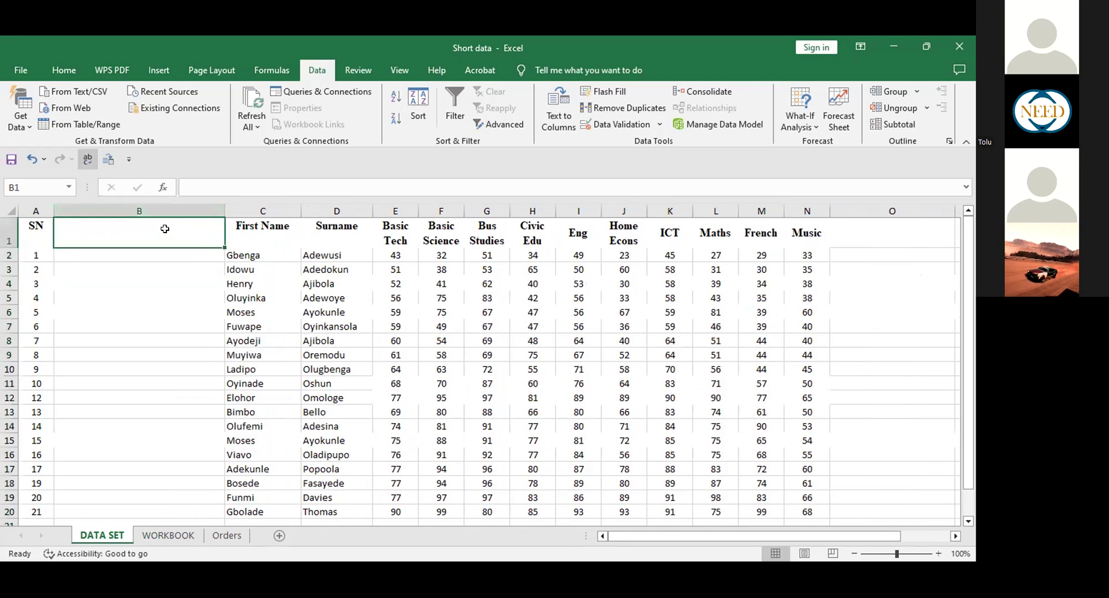
type("Full ")
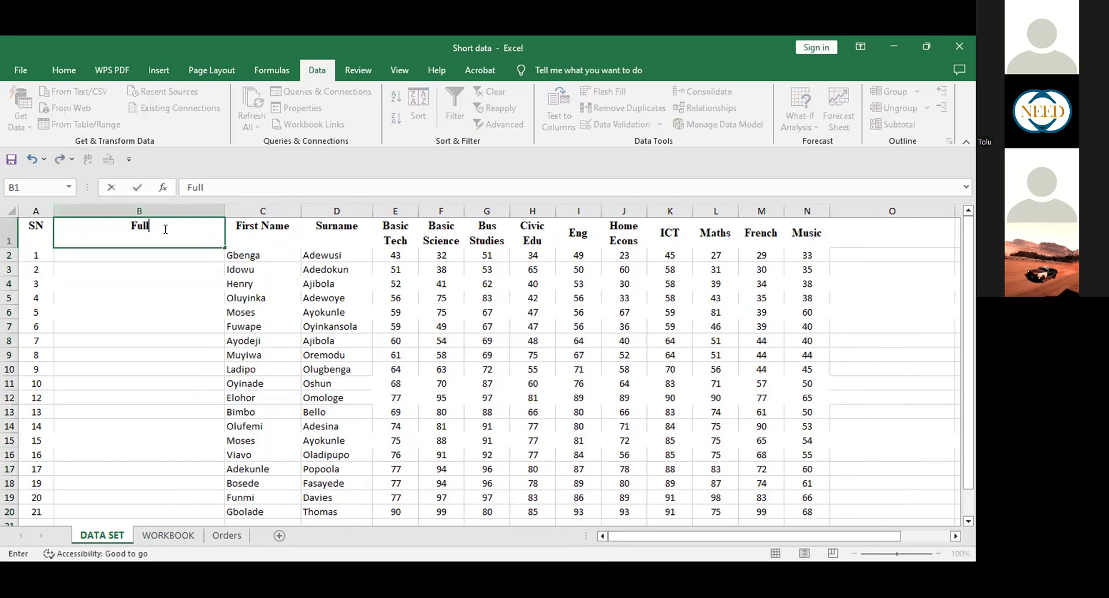
type("Name")
left_click(164, 253)
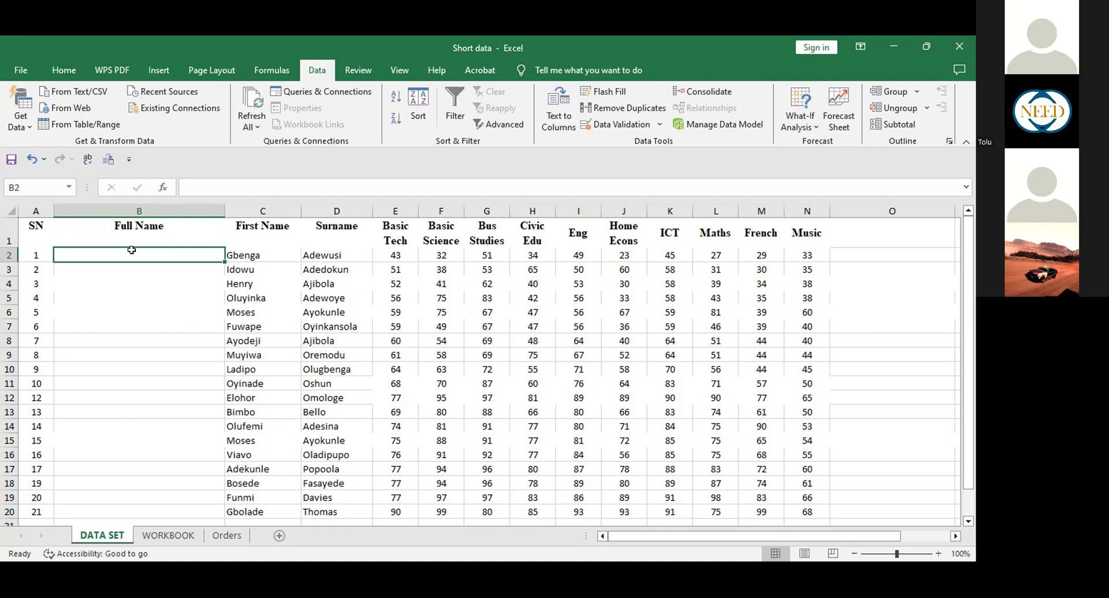
Enter =CONCAT(C2:D2) in B2 to join the first name and surname.
type("=")
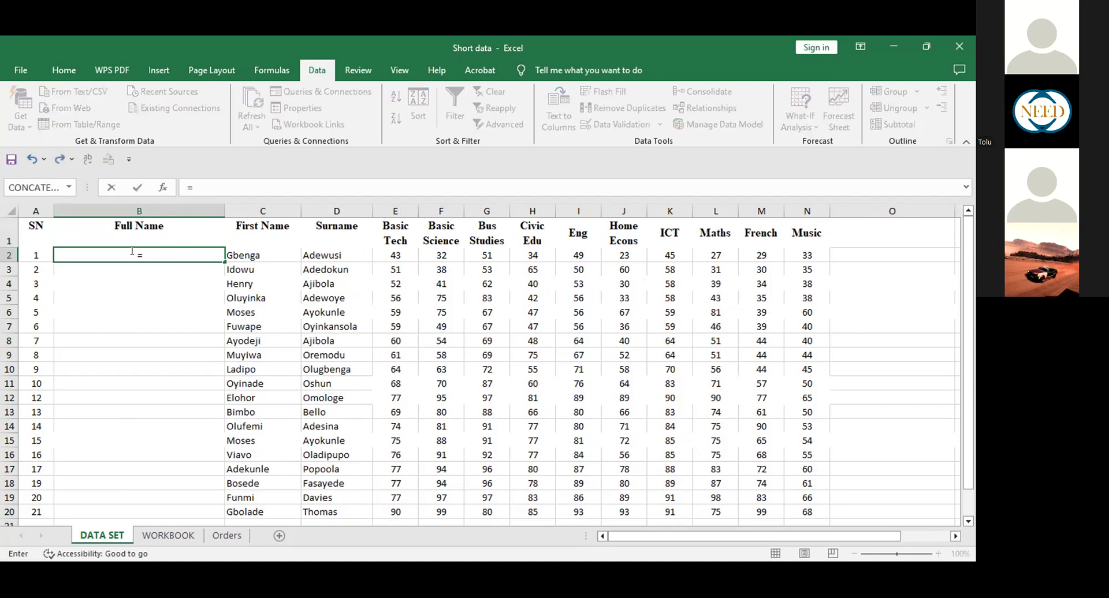
type("concat")
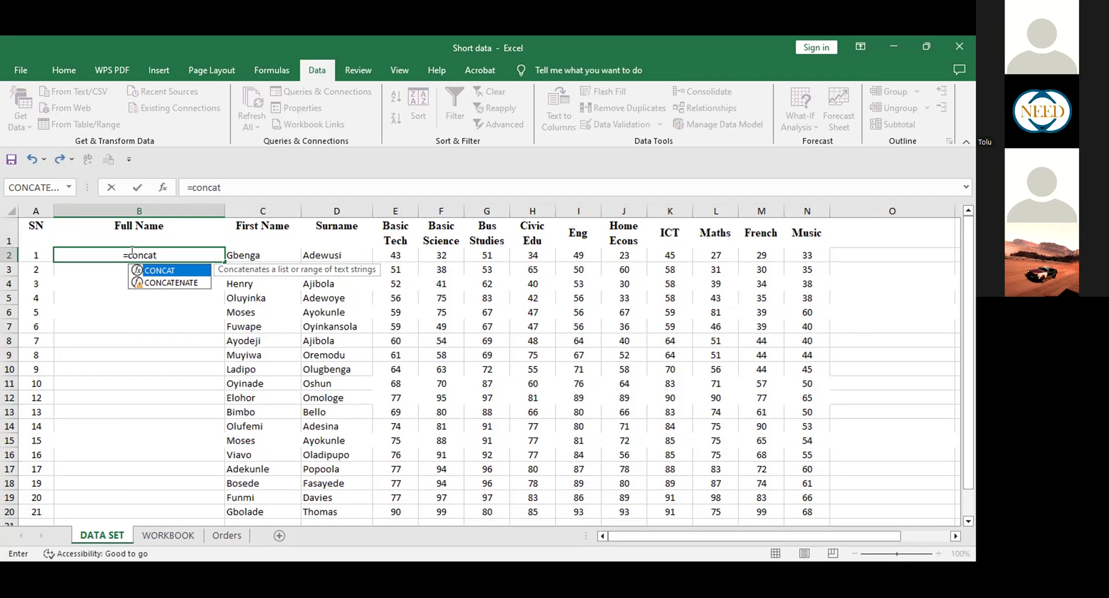
type("(")
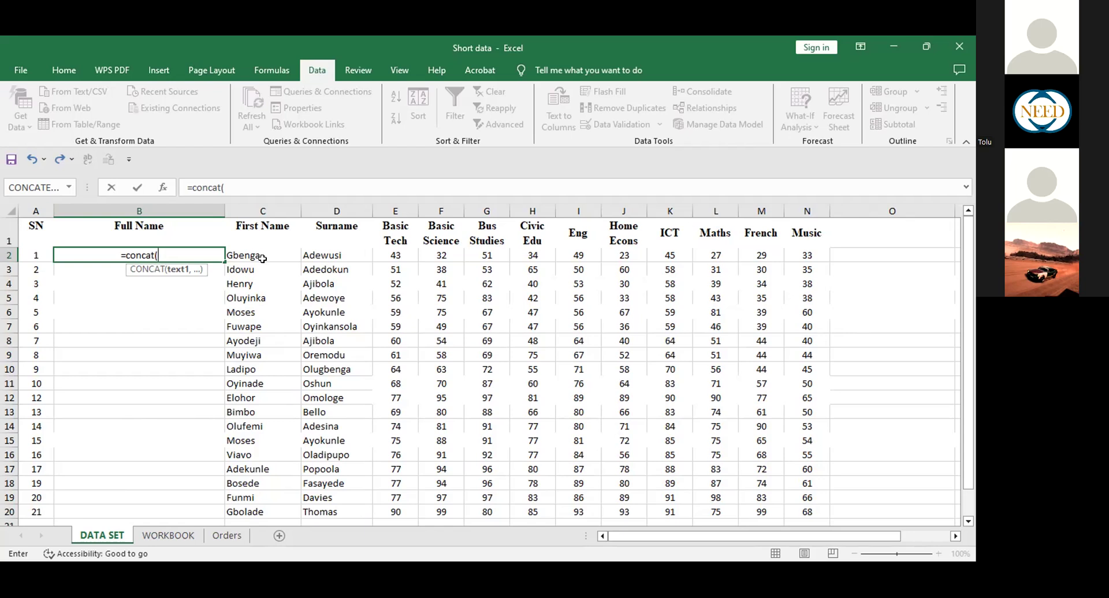
left_click_drag(260, 255, 318, 256)
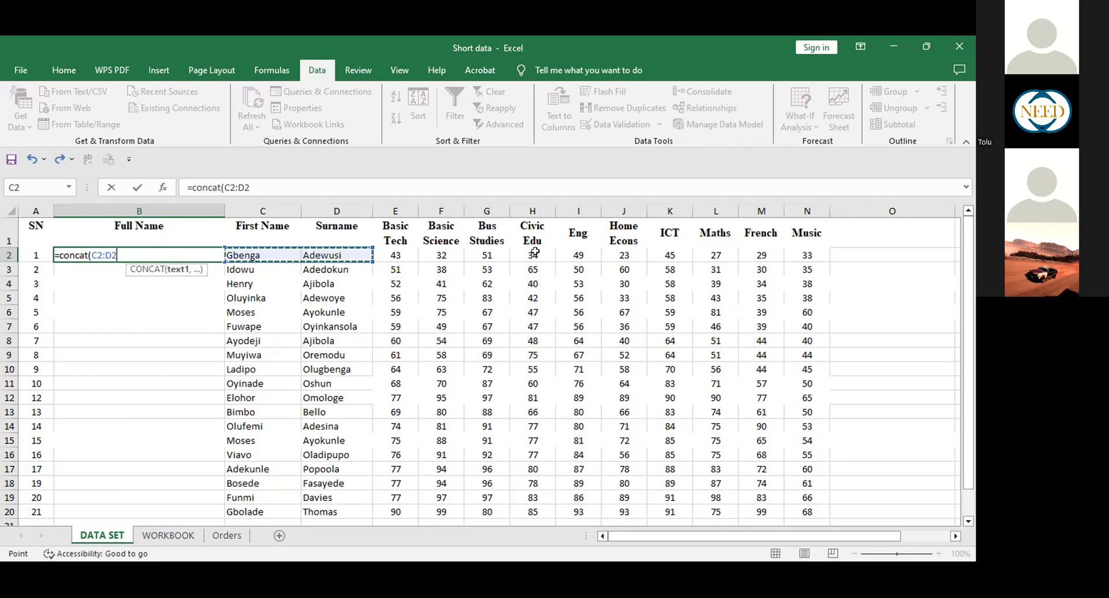
key("Return")
Review the B2 CONCAT formula without changing it, then undo the last edit.
left_click(189, 252)
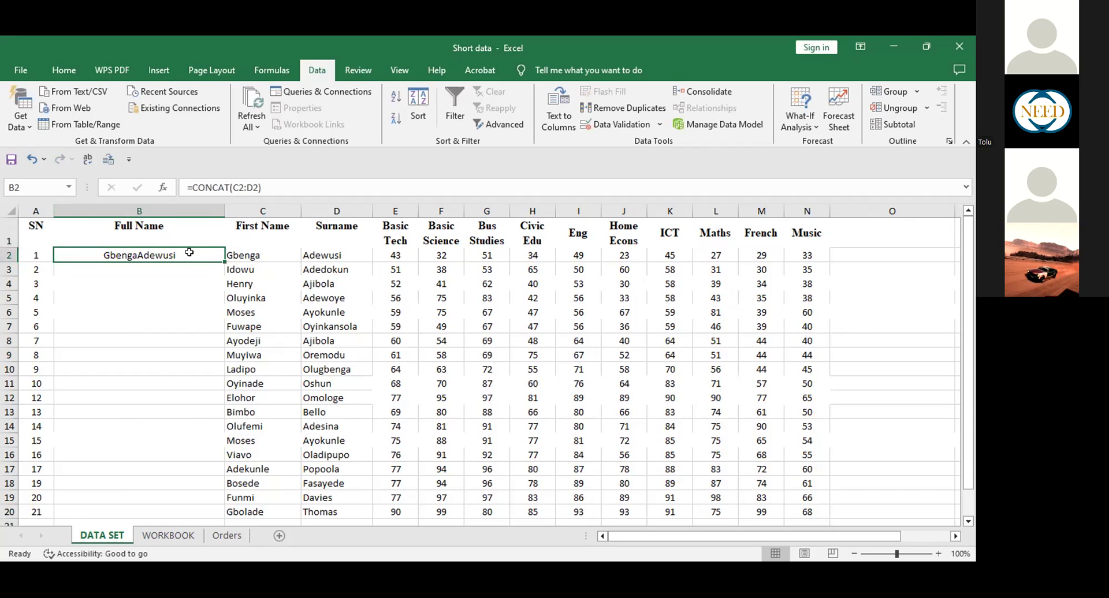
double_click(134, 253)
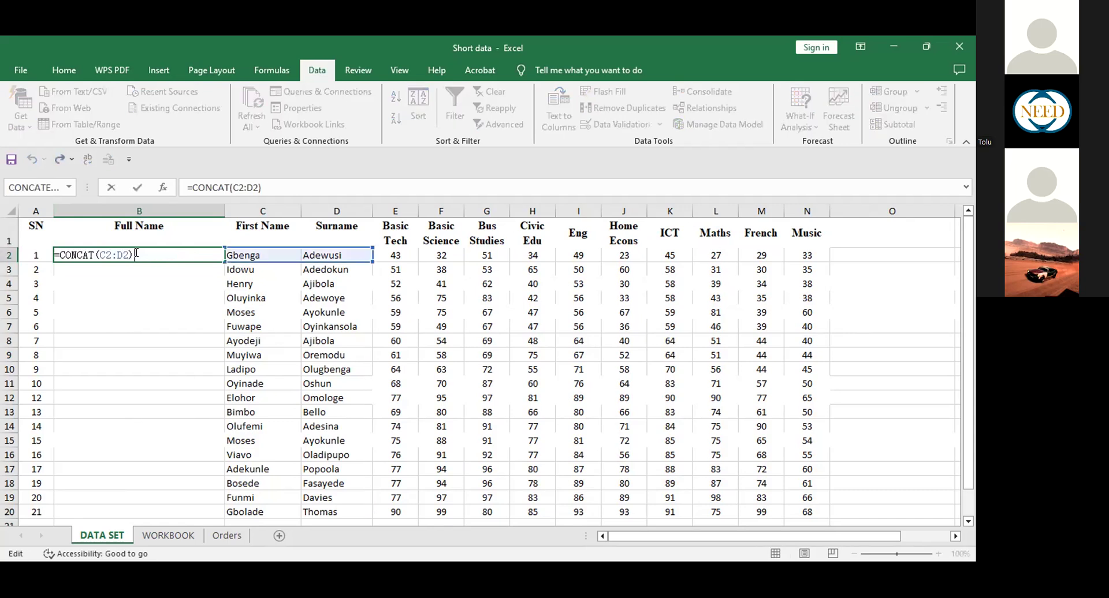
left_click(255, 323)
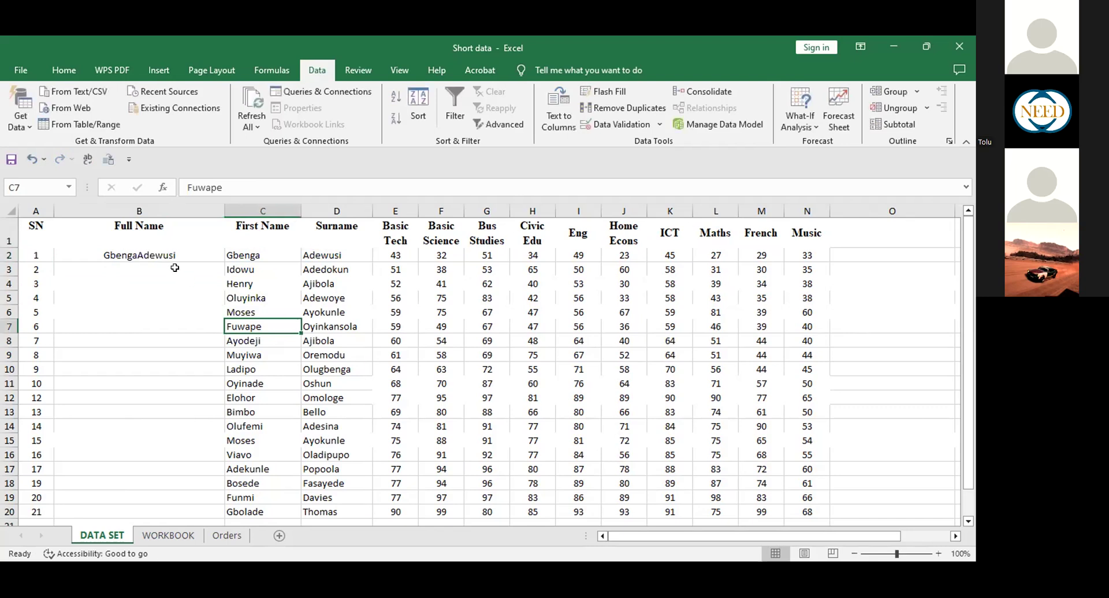
left_click(132, 255)
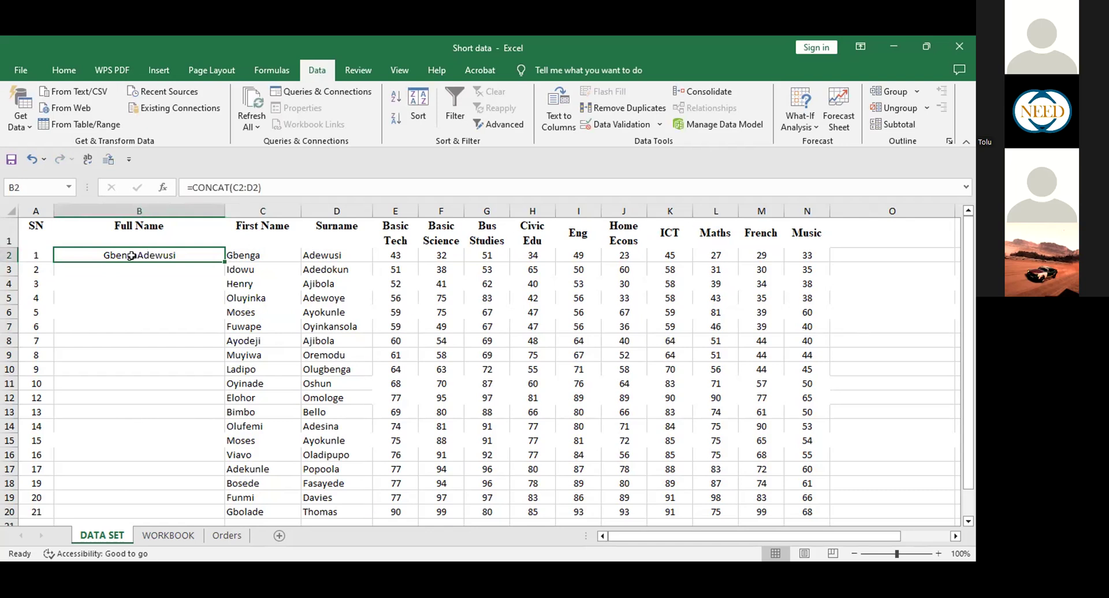
key("ctrl+z")
Replace B2 with =CONCAT(C2," ",D2) so the names are joined with a space.
key("Delete")
type("=")
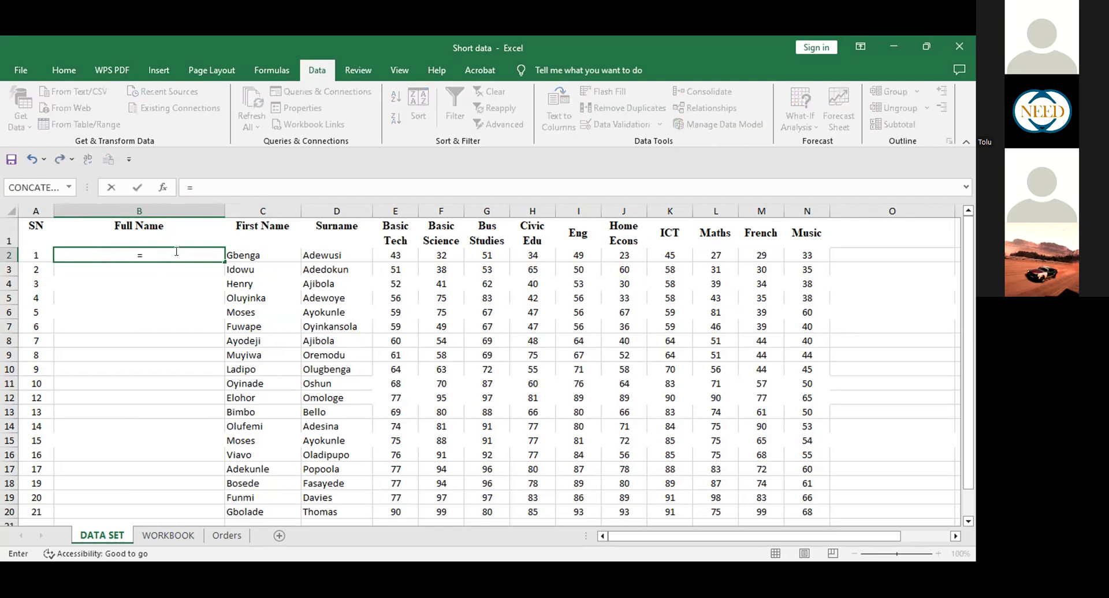
type("con")
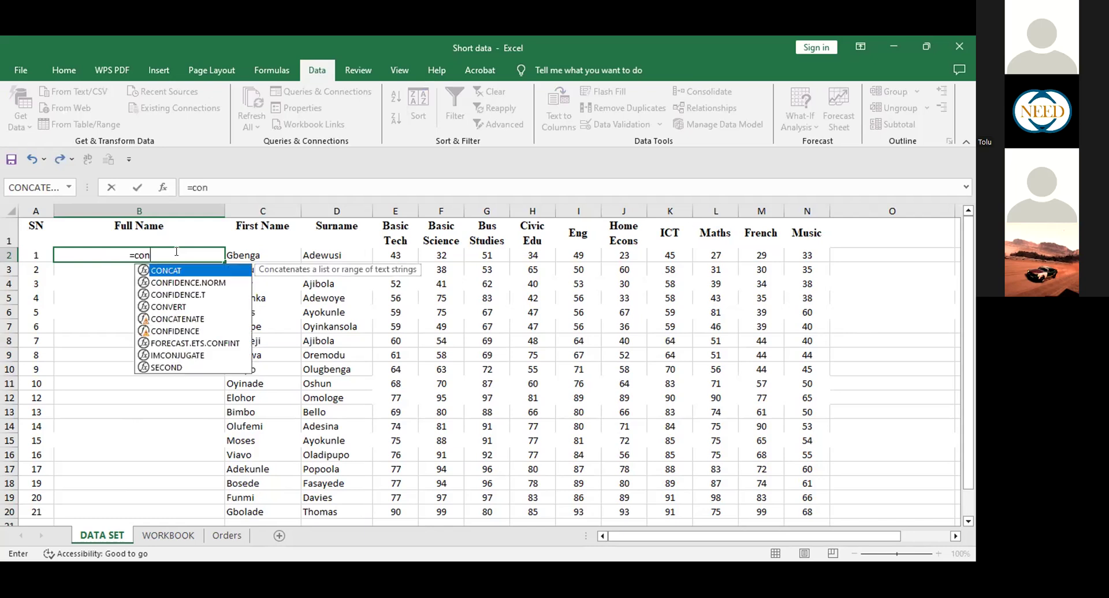
type("cat(")
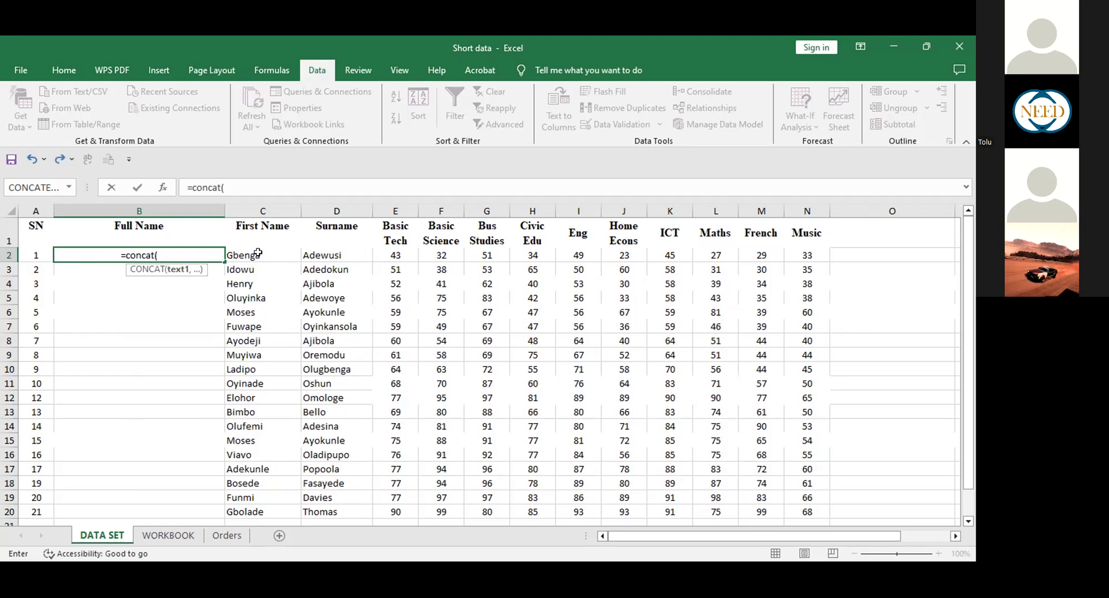
left_click(258, 253)
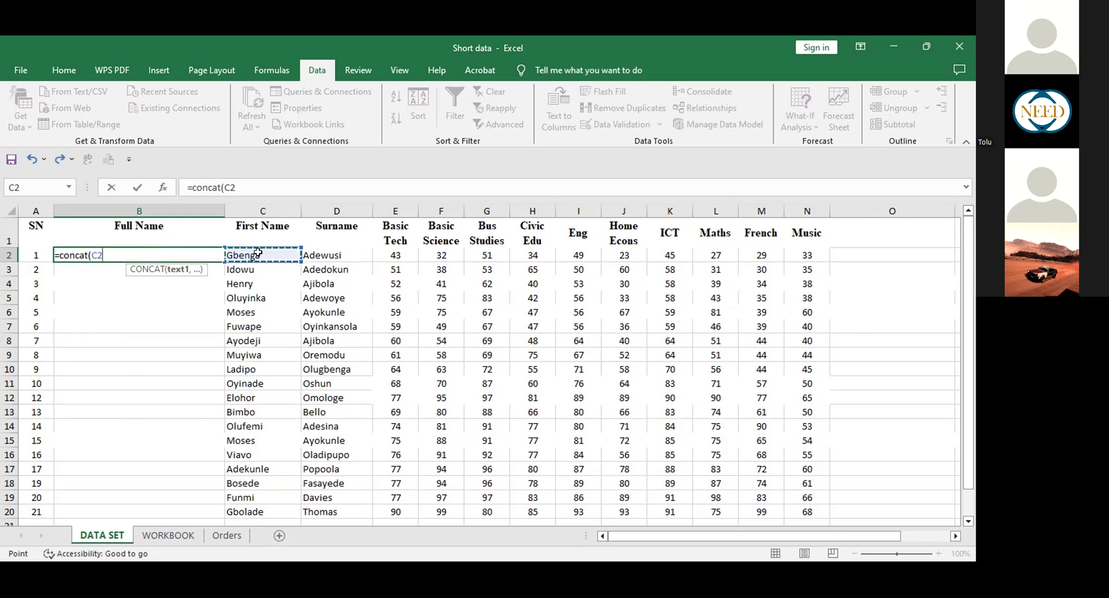
type(",")
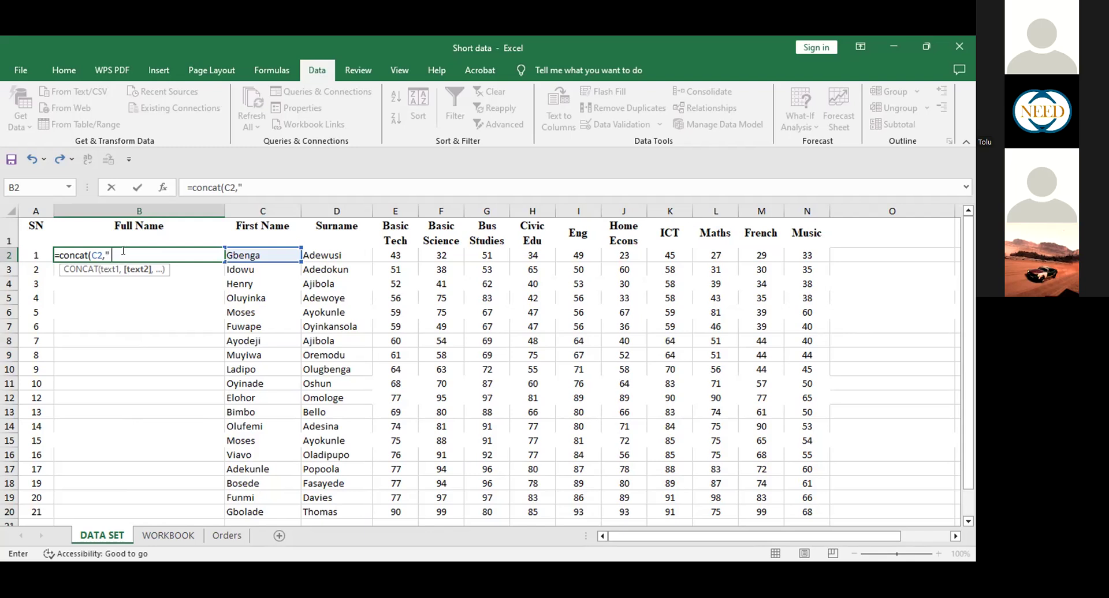
type("\",")
key("BackSpace")
key("BackSpace")
key("BackSpace")
type("\",")
left_click(341, 253)
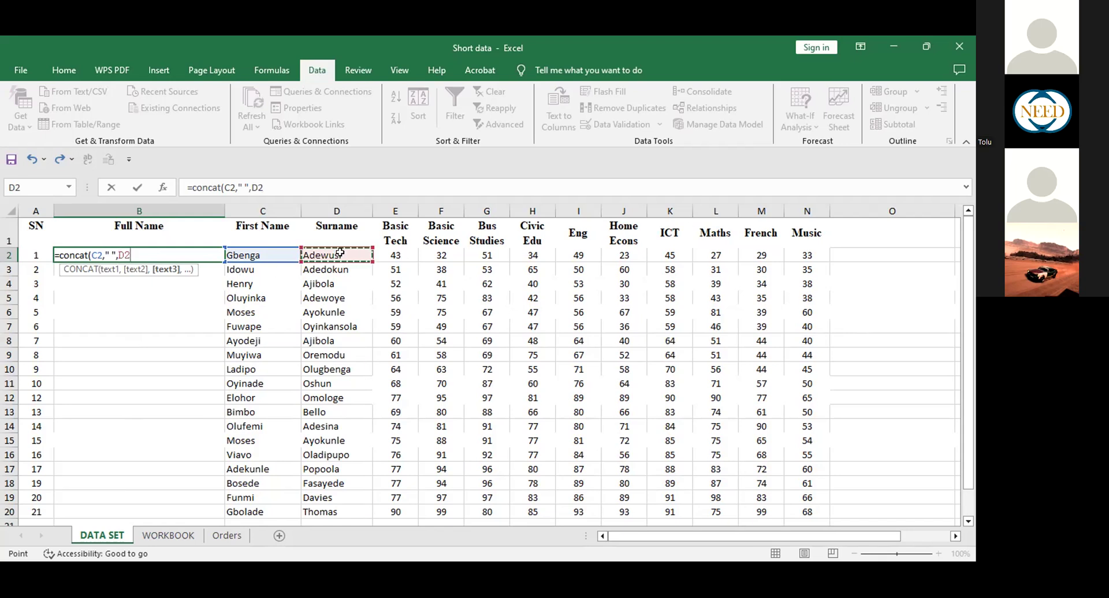
key("Return")
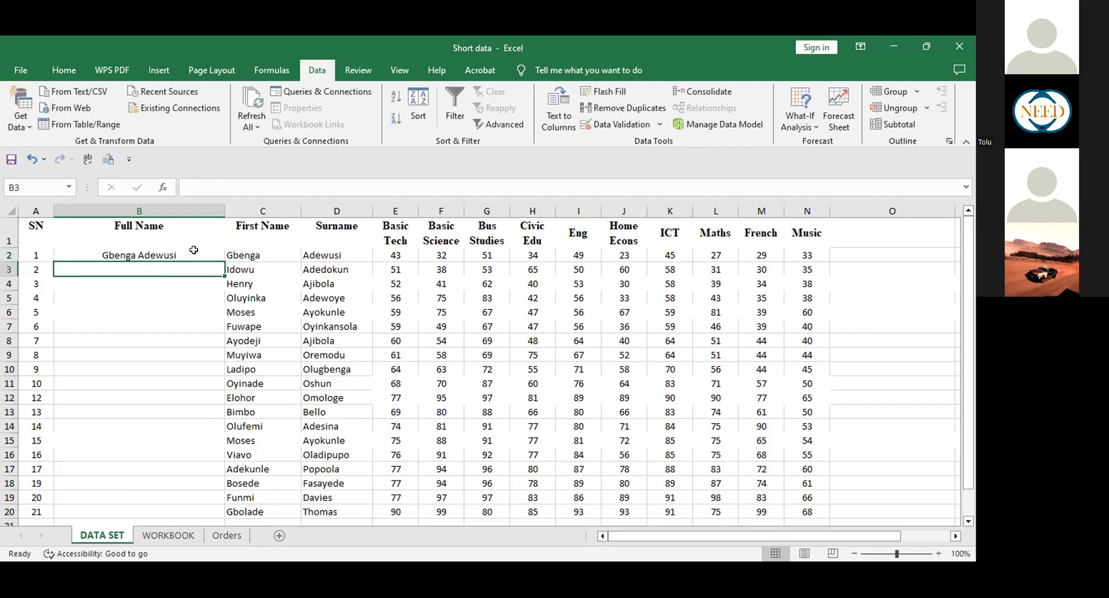
left_click(196, 251)
Fill the full-name formula down to B20, left-align the names, and narrow column B.
double_click(223, 260)
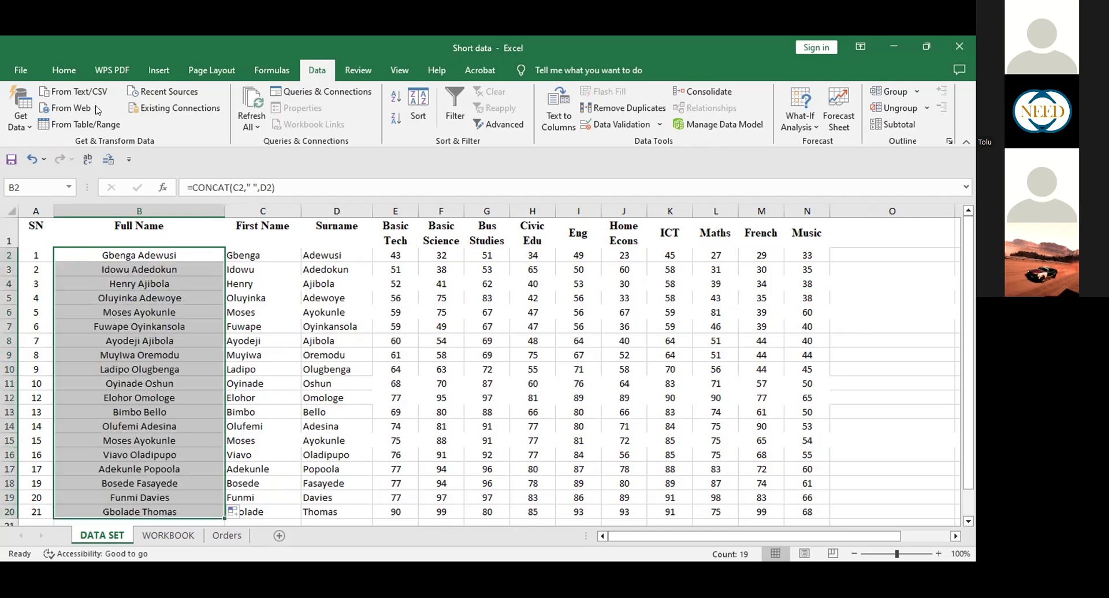
left_click(63, 70)
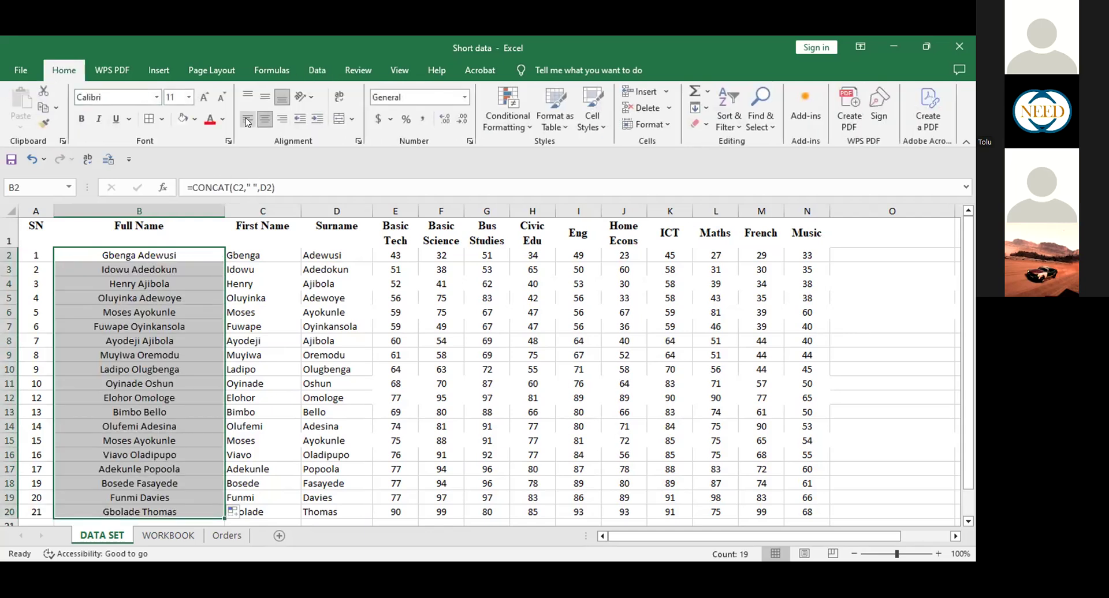
left_click(247, 122)
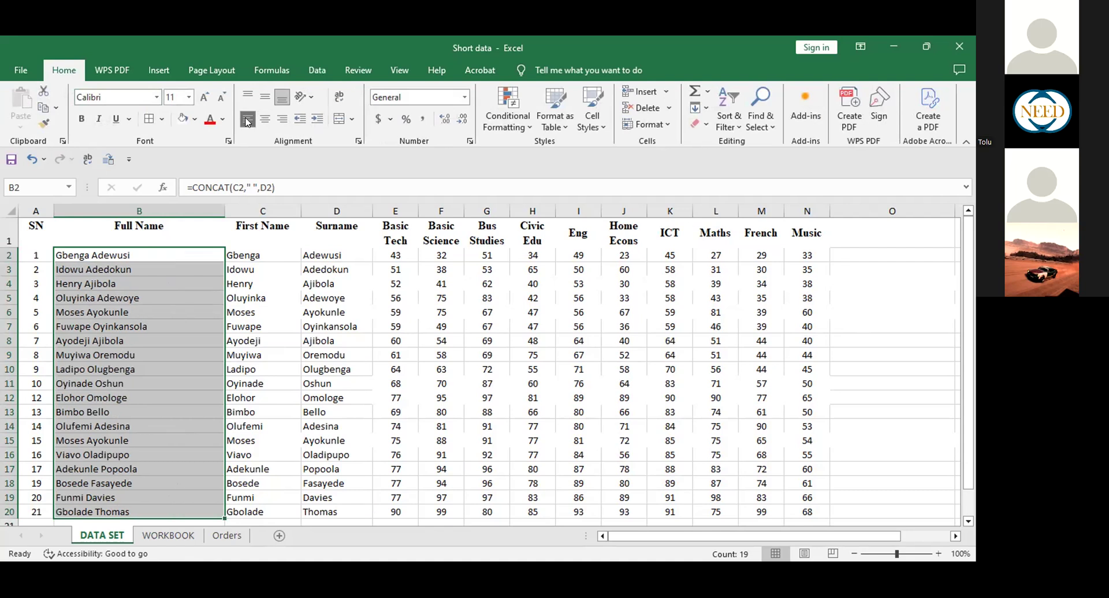
left_click(334, 322)
left_click_drag(218, 208, 162, 208)
left_click(484, 363)
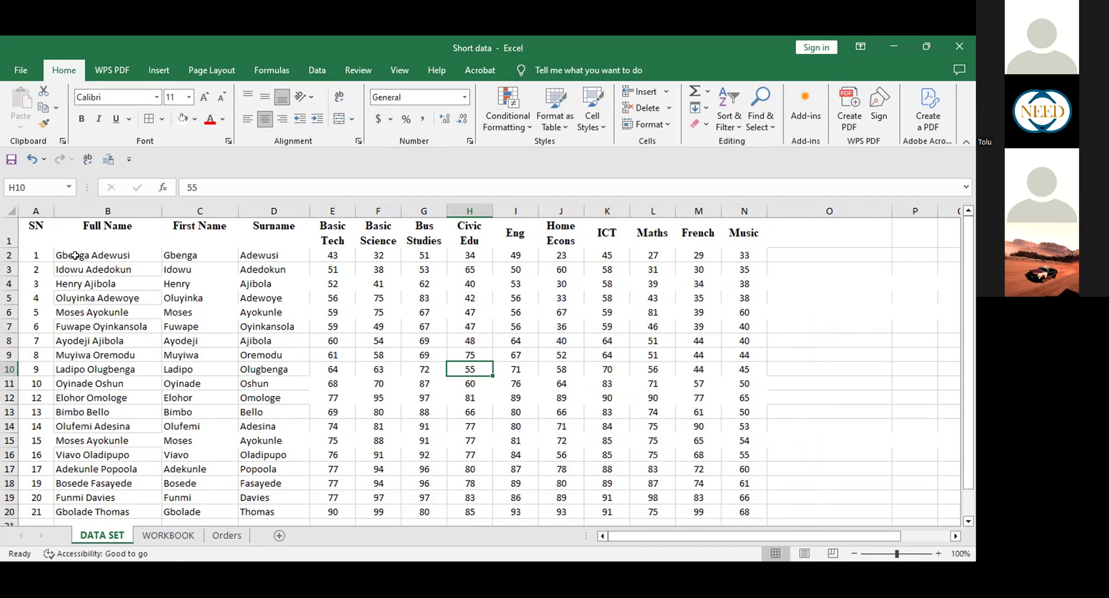
left_click_drag(75, 255, 275, 515)
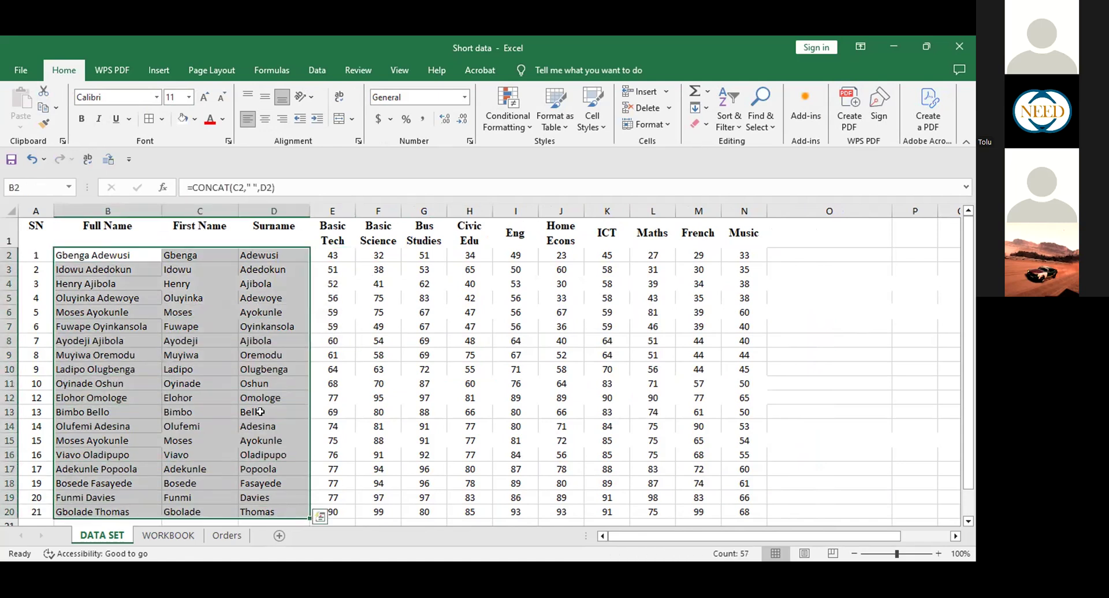
left_click(36, 510)
Clear the old SN values in A2:A20 and renumber them 1 to 19.
left_click(33, 249)
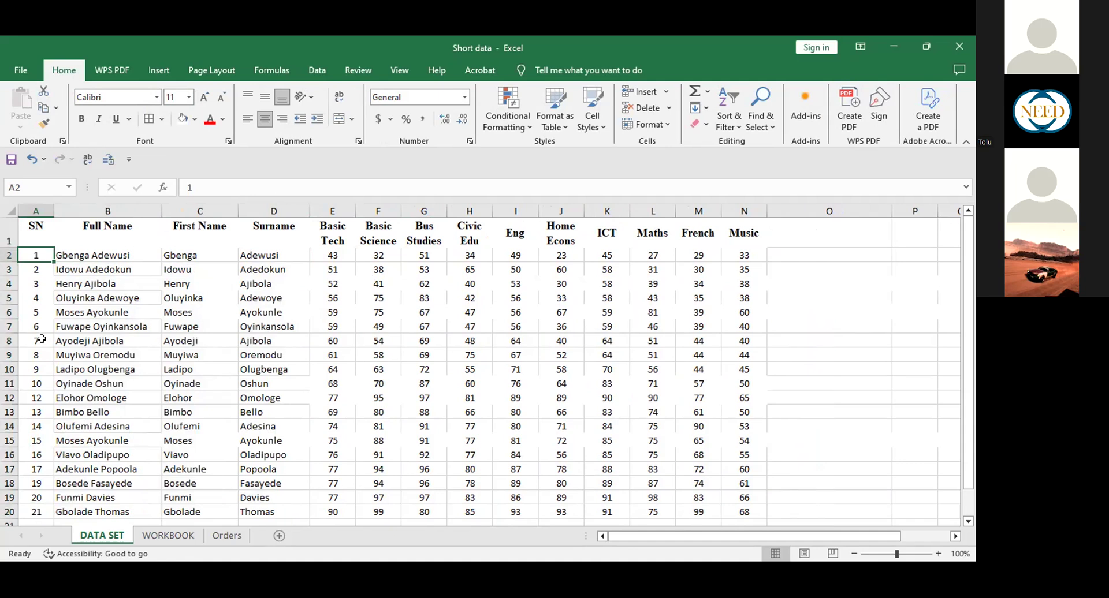
left_click_drag(39, 255, 20, 512)
key("Delete")
left_click(28, 250)
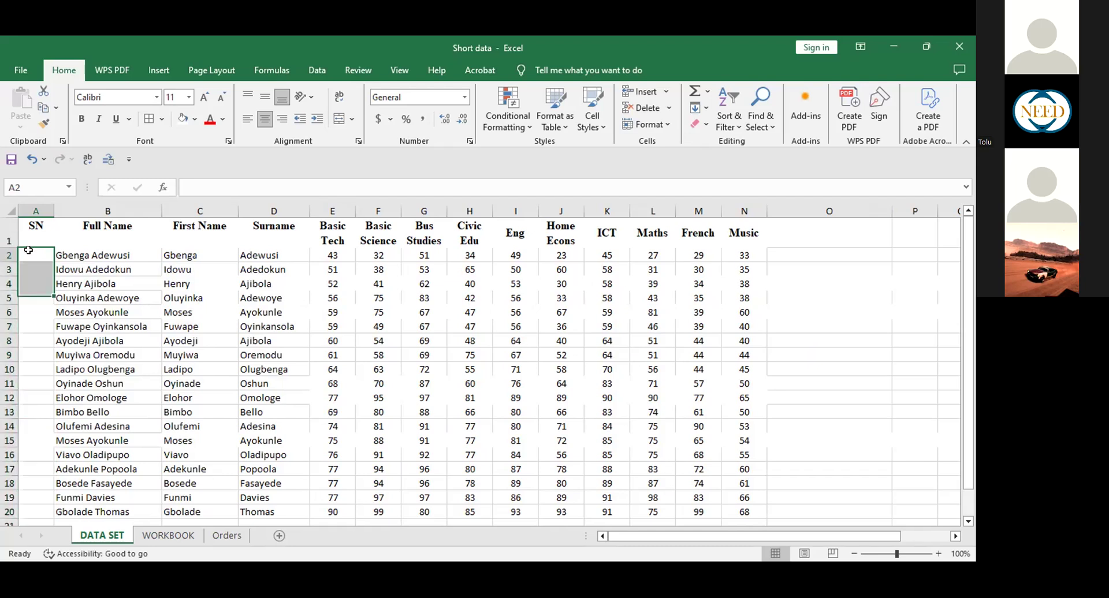
type("1")
key("Return")
type("2")
key("Return")
key("Right")
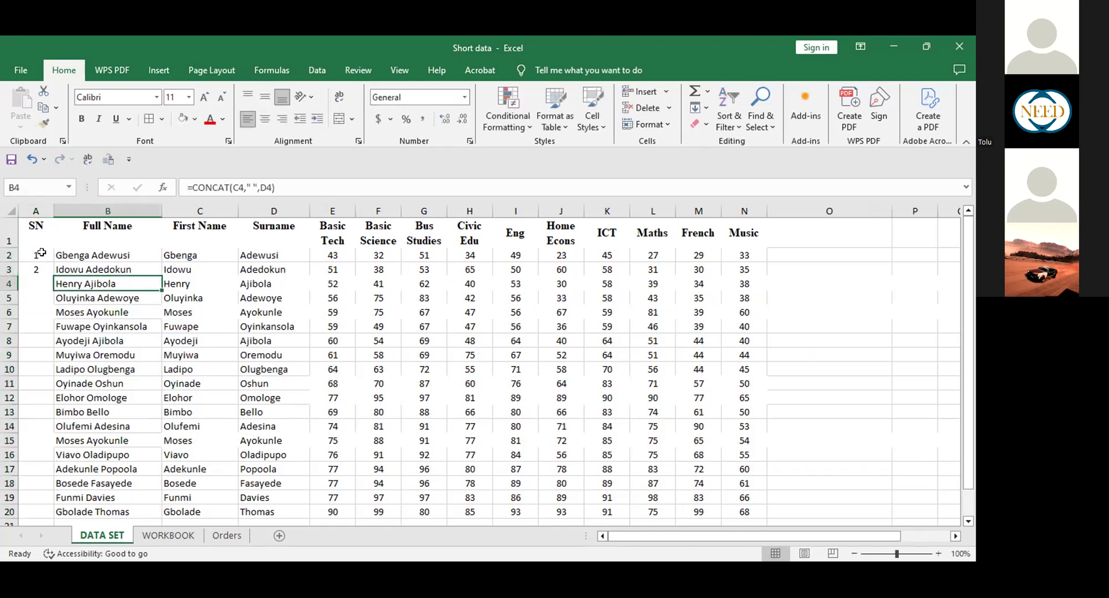
left_click_drag(41, 253, 39, 270)
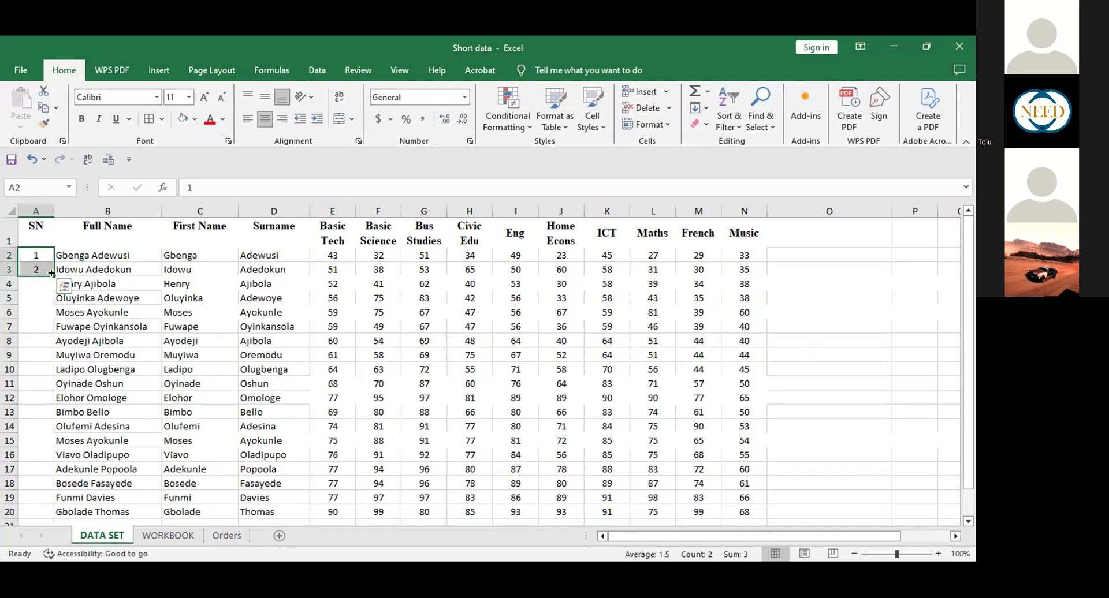
double_click(52, 274)
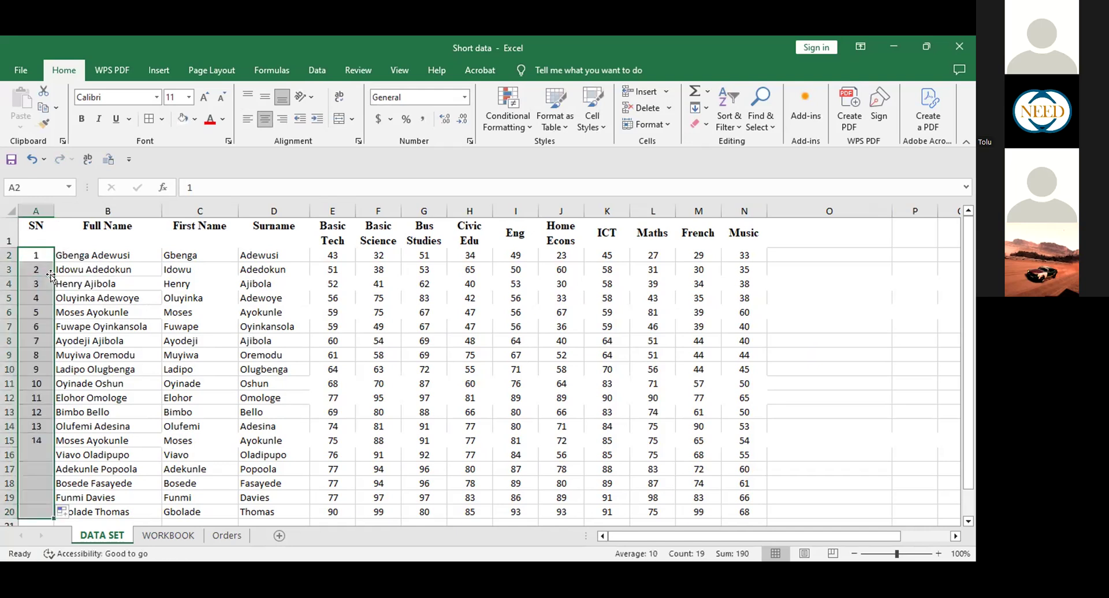
left_click(350, 421)
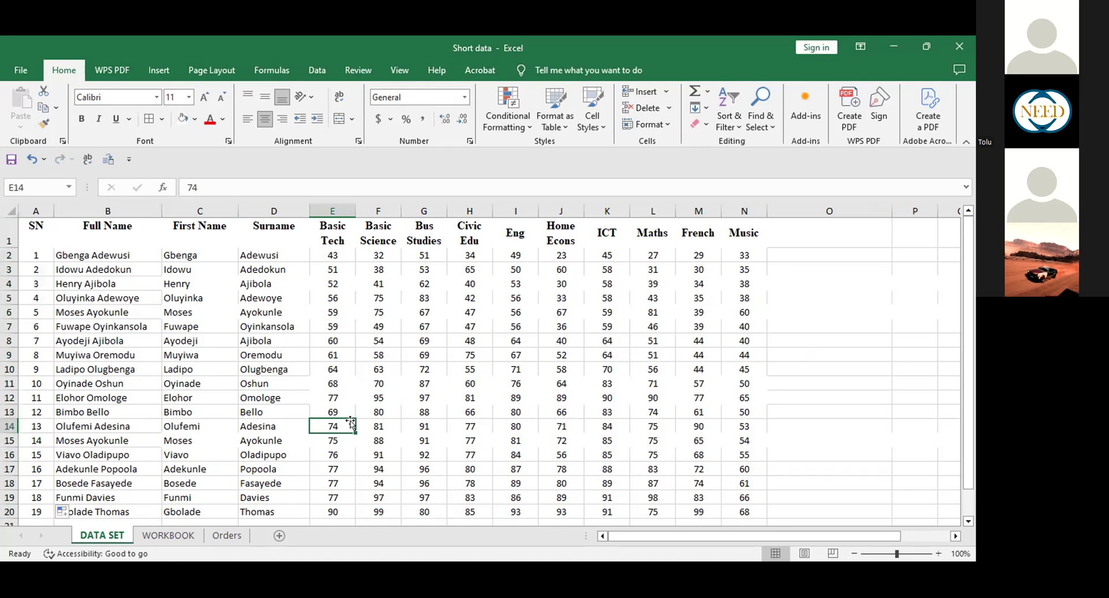
Select the name block B2:D20 and check, then dismiss, the Auto Fill options.
left_click_drag(97, 255, 275, 511)
left_click(67, 512)
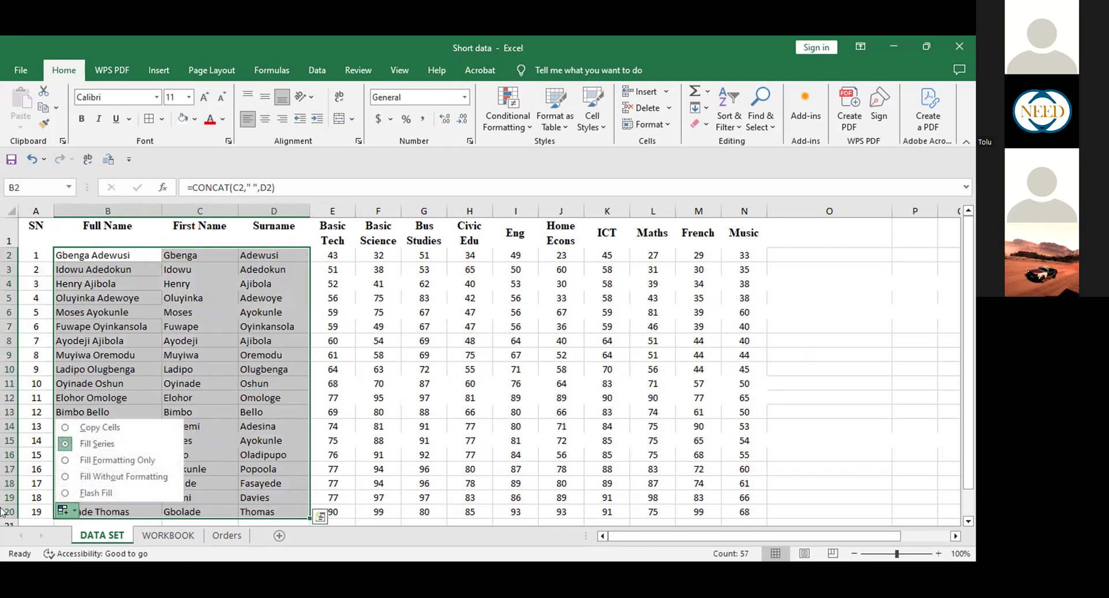
left_click(147, 343)
Copy the names in B2:D20 and paste them into the WORKBOOK sheet at B3.
left_click_drag(91, 254, 257, 509)
key("ctrl+c")
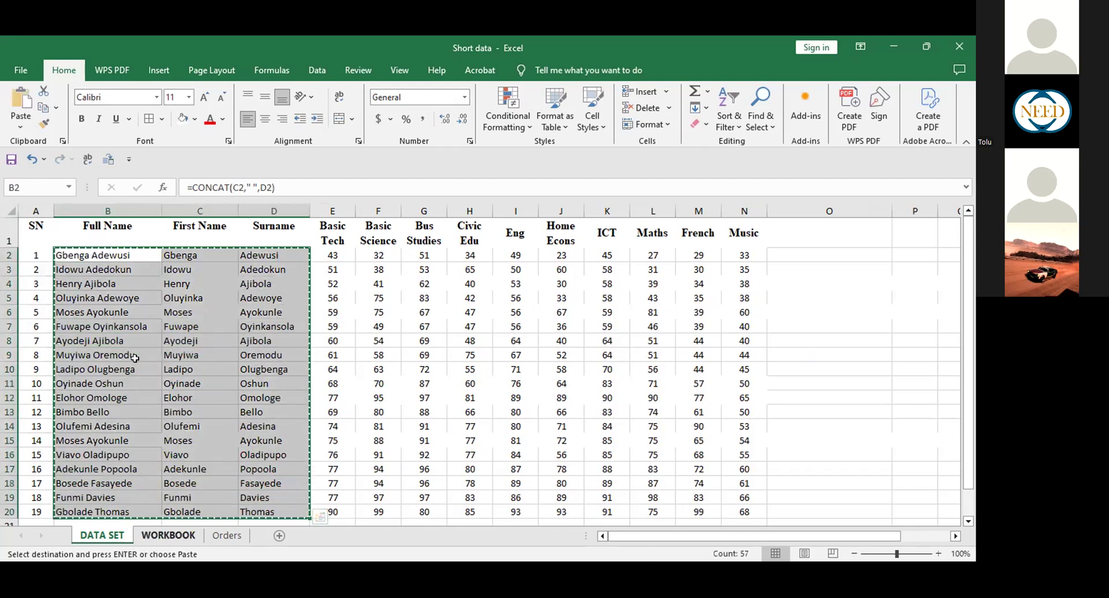
key("ctrl+Page_Down")
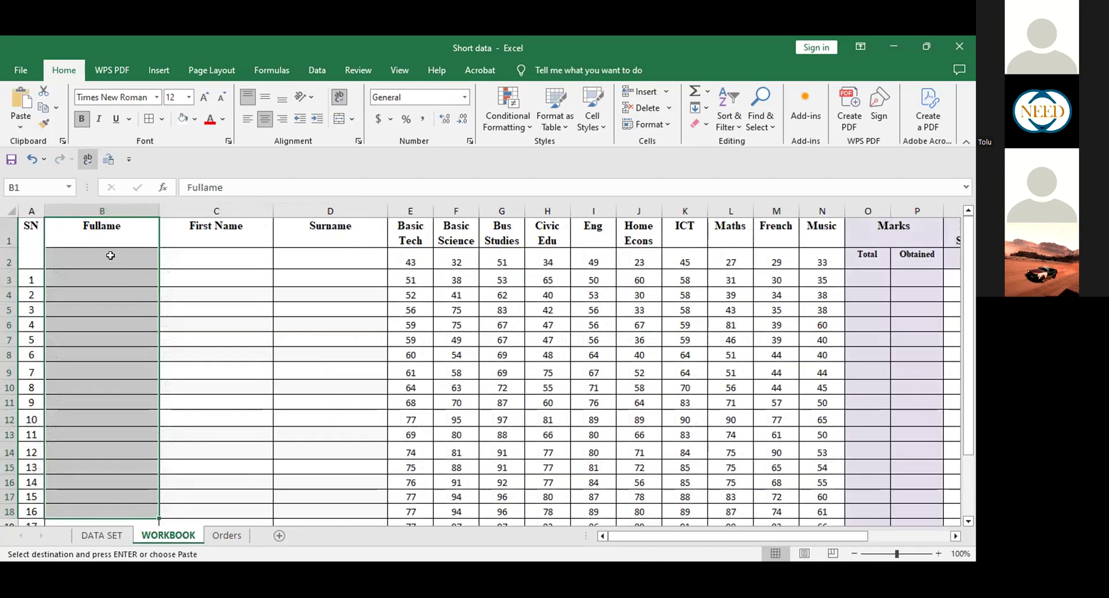
left_click(111, 255)
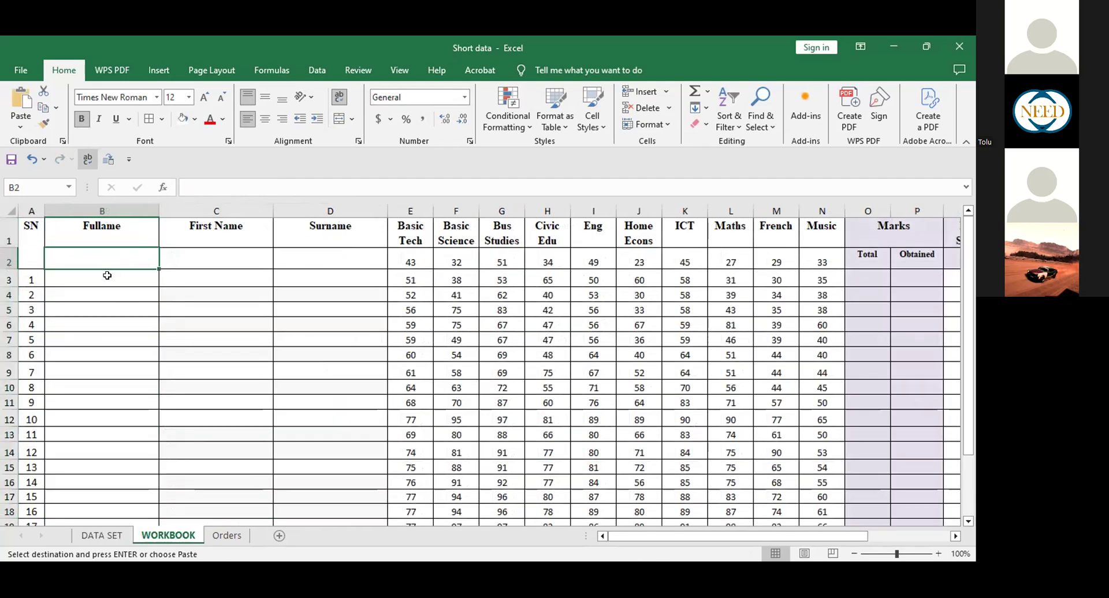
left_click(107, 276)
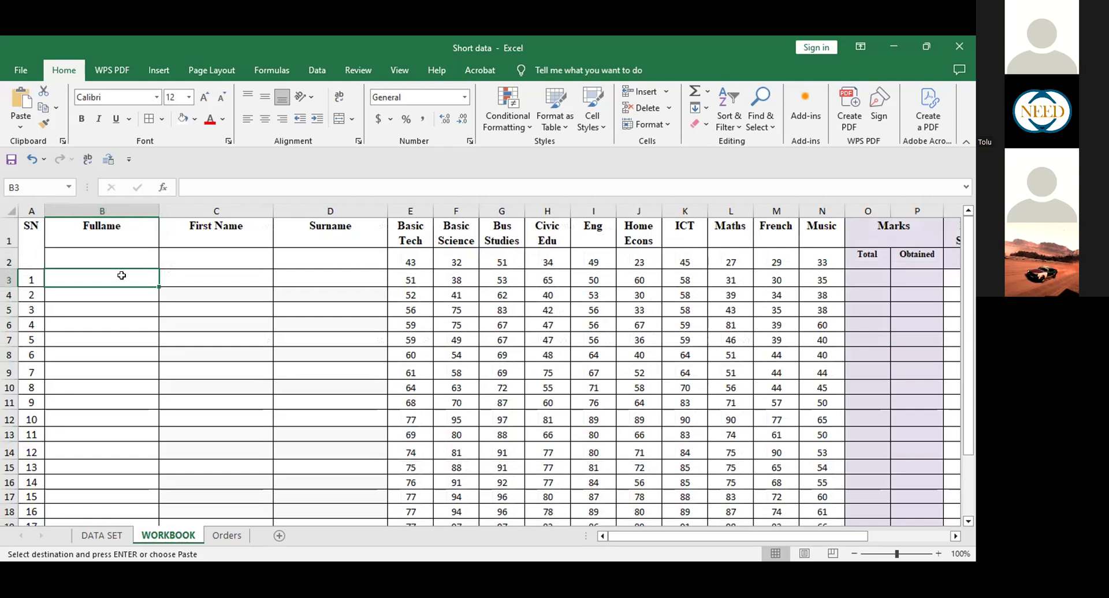
key("ctrl+v")
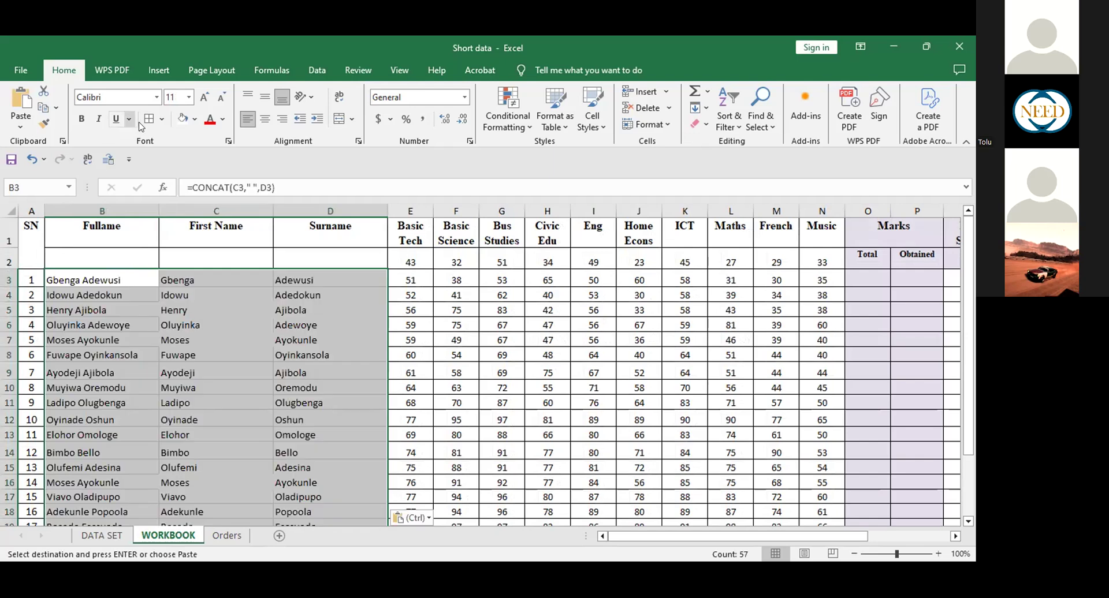
key("Escape")
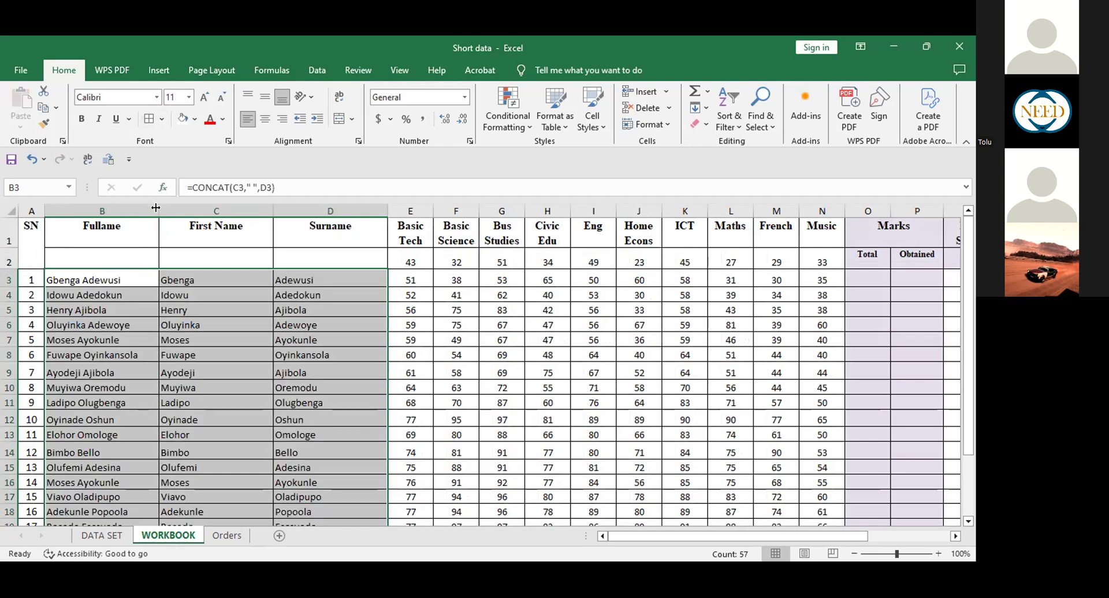
Narrow the Full Name, First Name and Surname columns on the WORKBOOK sheet.
left_click_drag(156, 207, 143, 208)
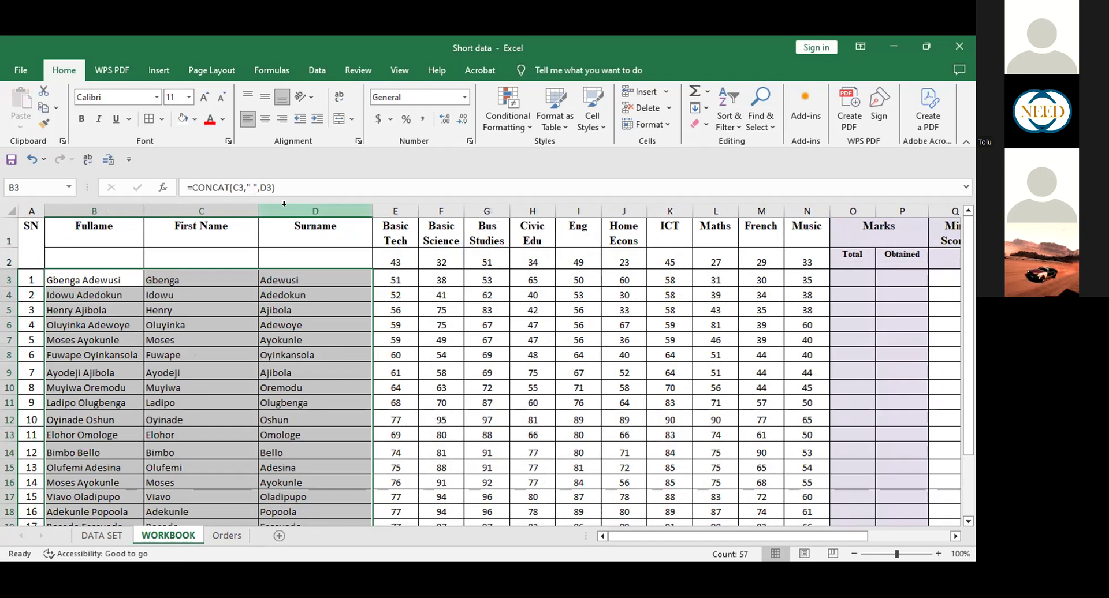
left_click_drag(255, 208, 207, 208)
left_click_drag(320, 209, 279, 209)
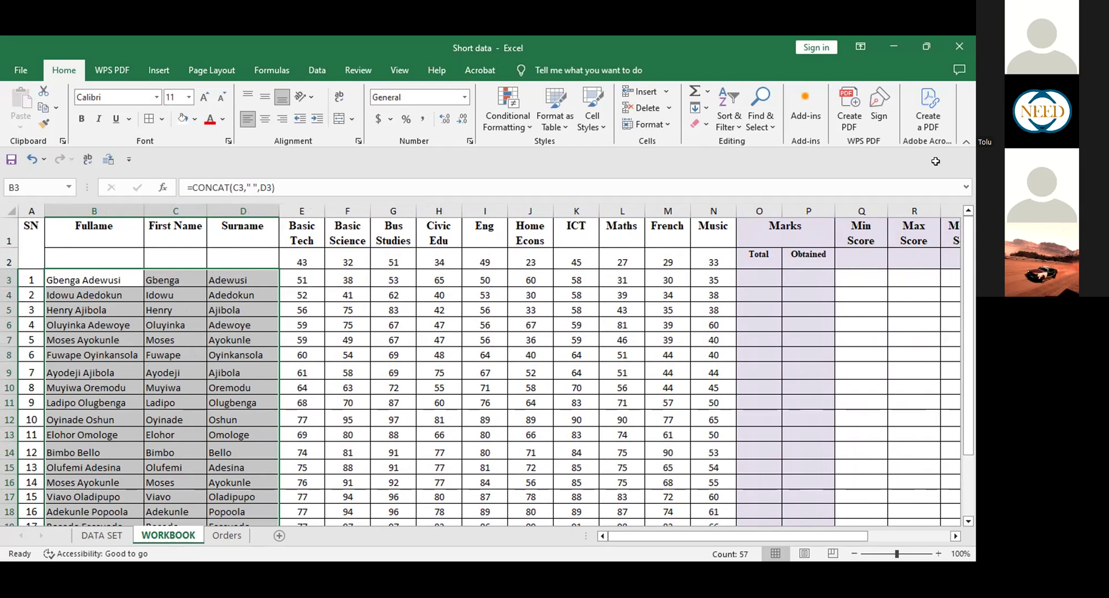
left_click_drag(301, 261, 707, 486)
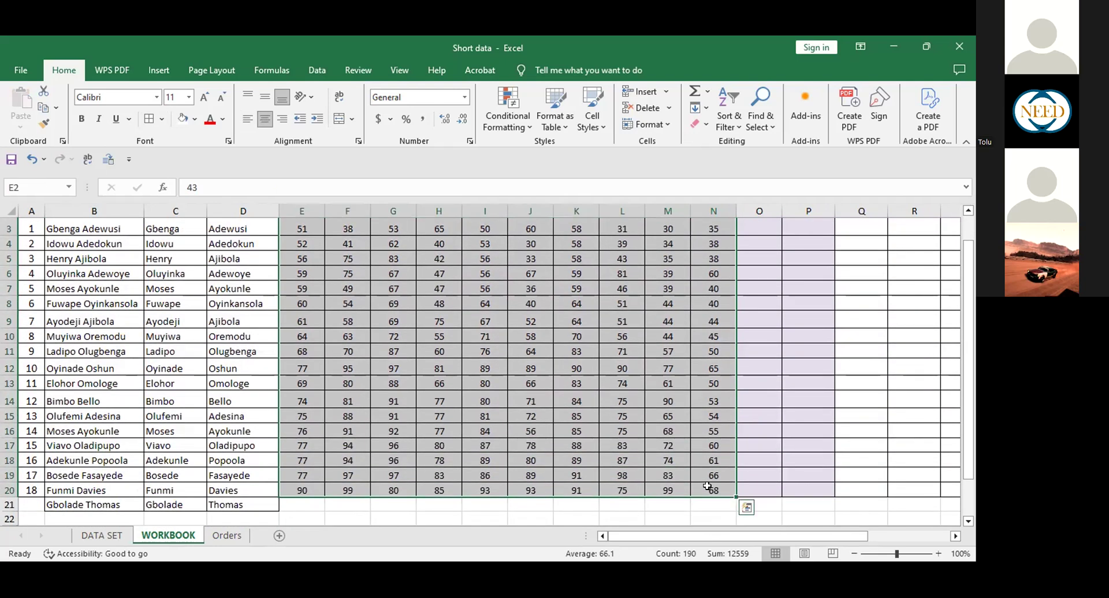
Move the WORKBOOK subject scores down one row to start at E3, then view DATA SET.
right_click(707, 484)
key("ctrl+c")
scroll(520, 376, "up", 1)
left_click(307, 282)
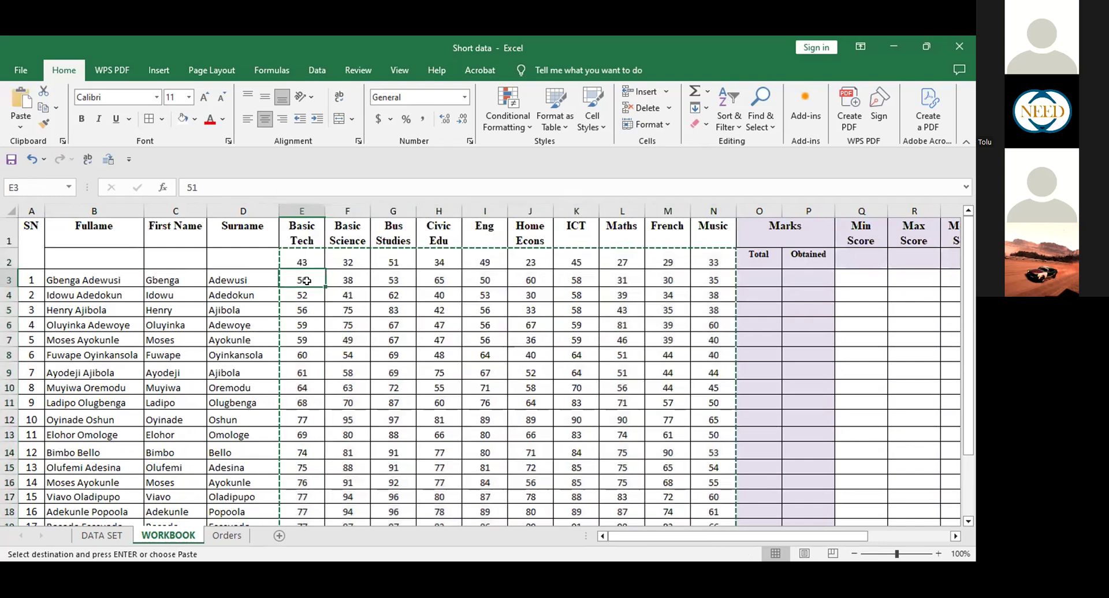
key("Return")
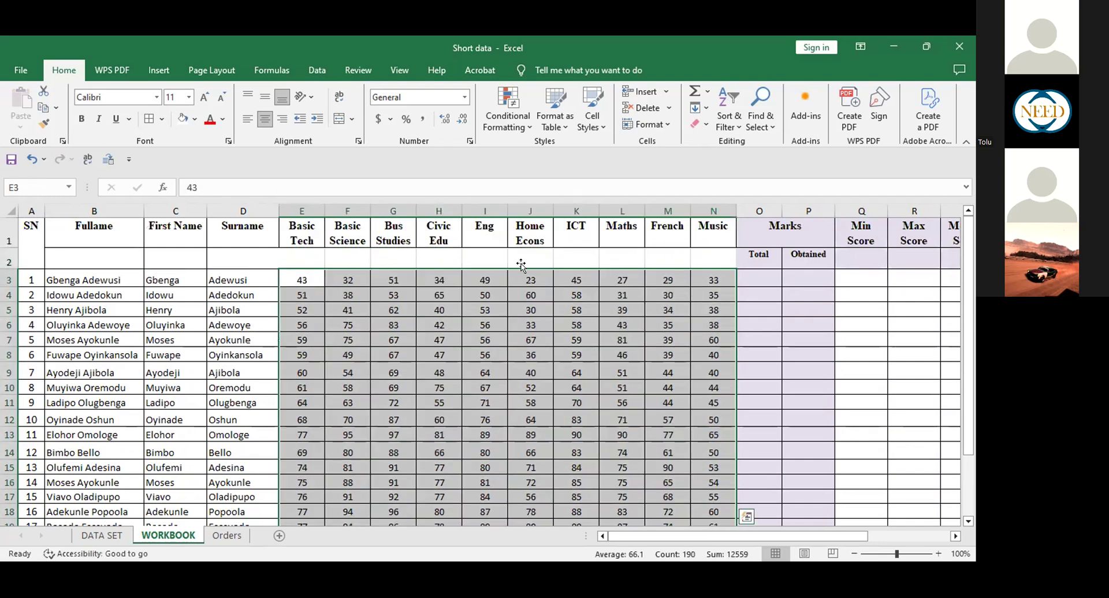
left_click(756, 312)
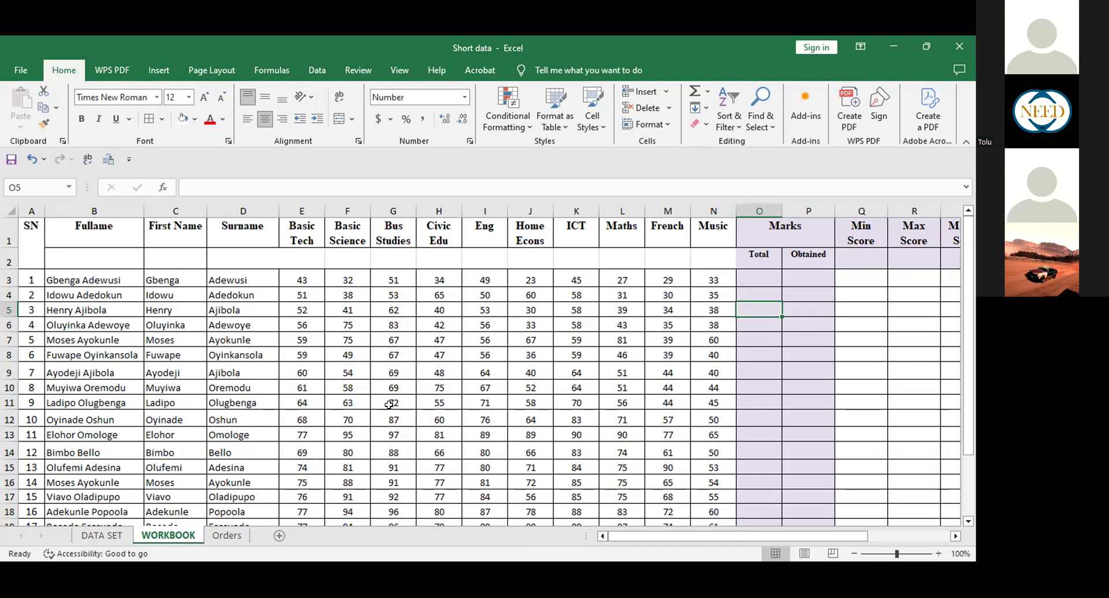
left_click(113, 537)
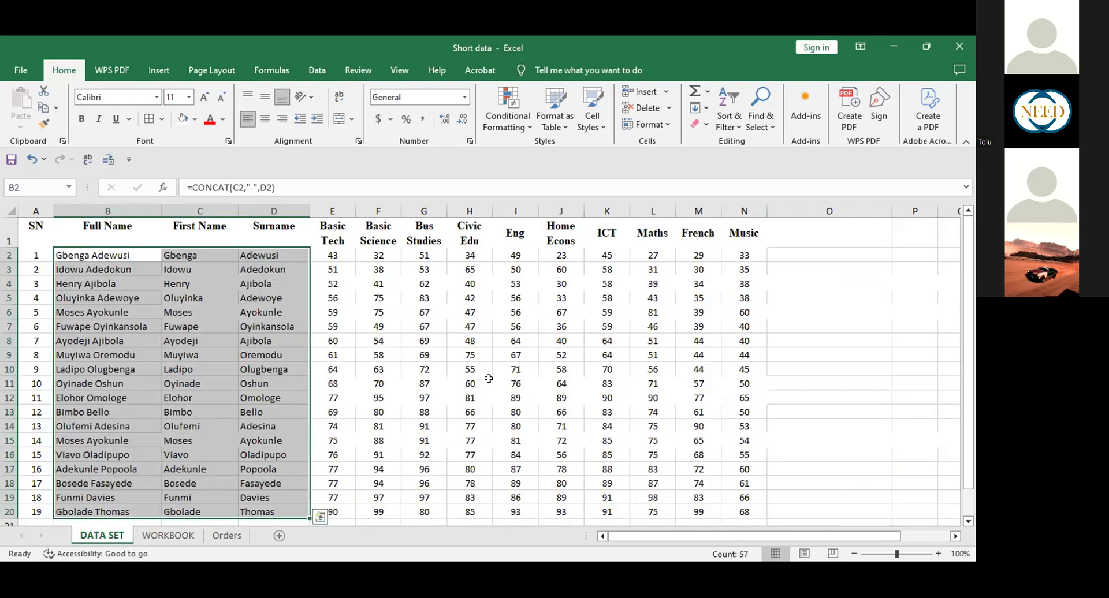
left_click(777, 355)
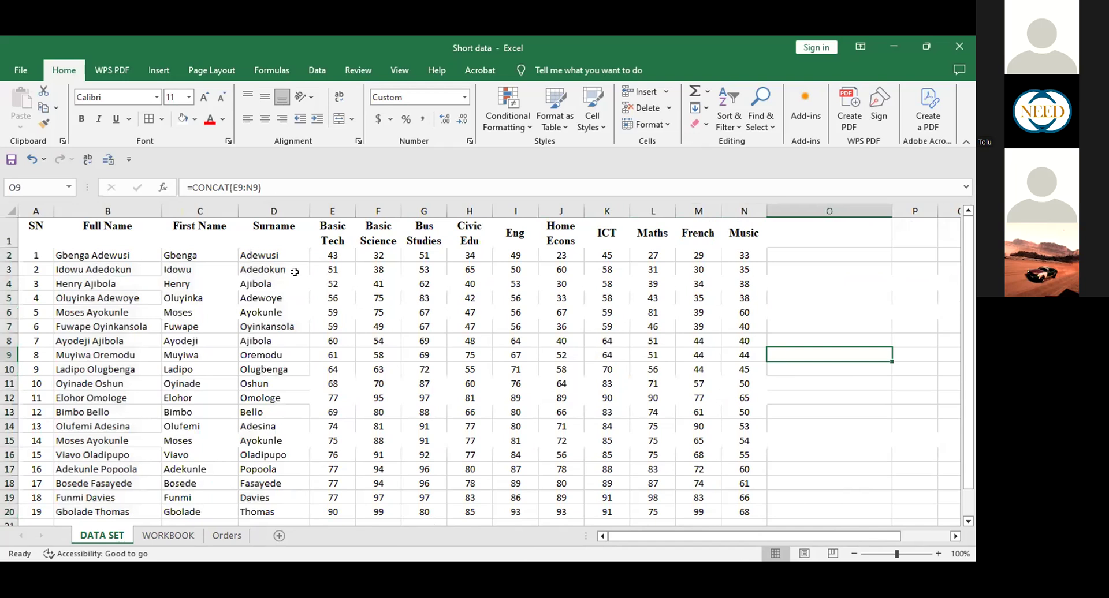
Return to the WORKBOOK sheet and select Q7 under Min Score.
left_click(172, 536)
left_click(788, 348)
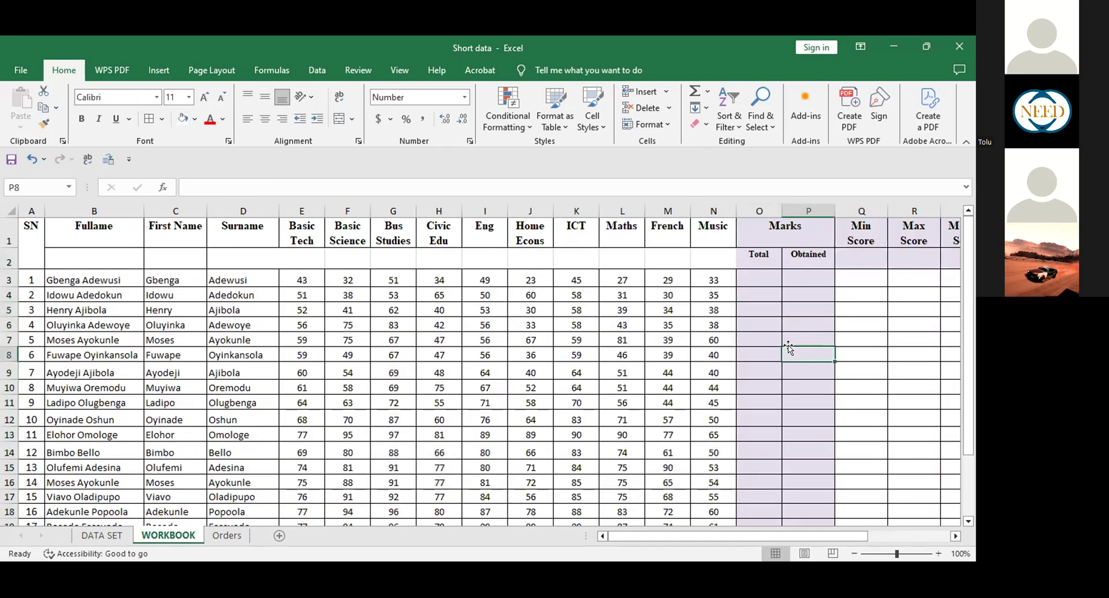
left_click(118, 535)
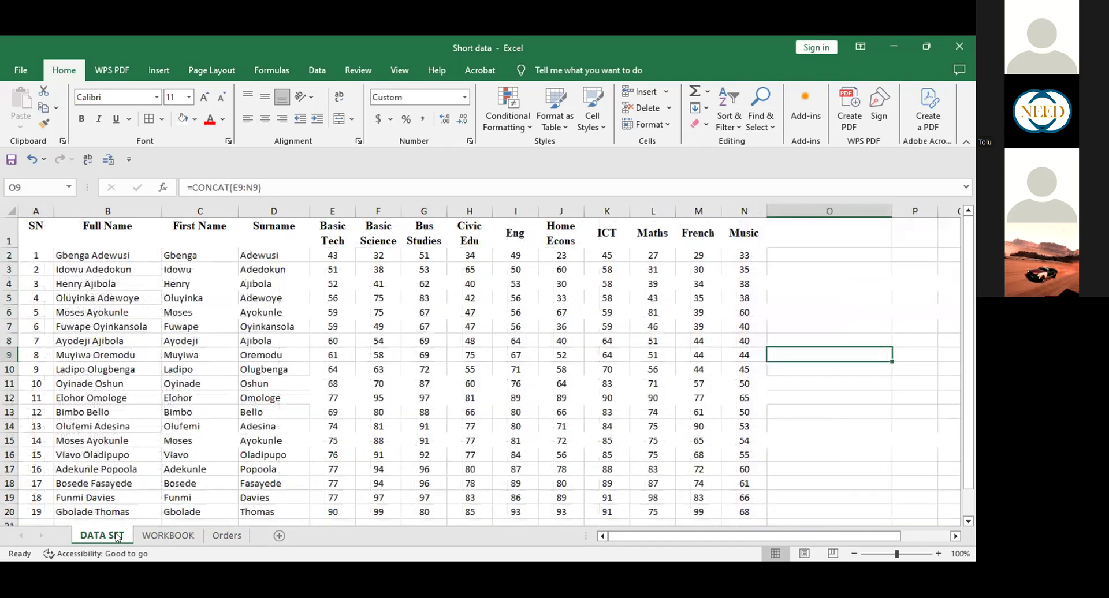
left_click(166, 538)
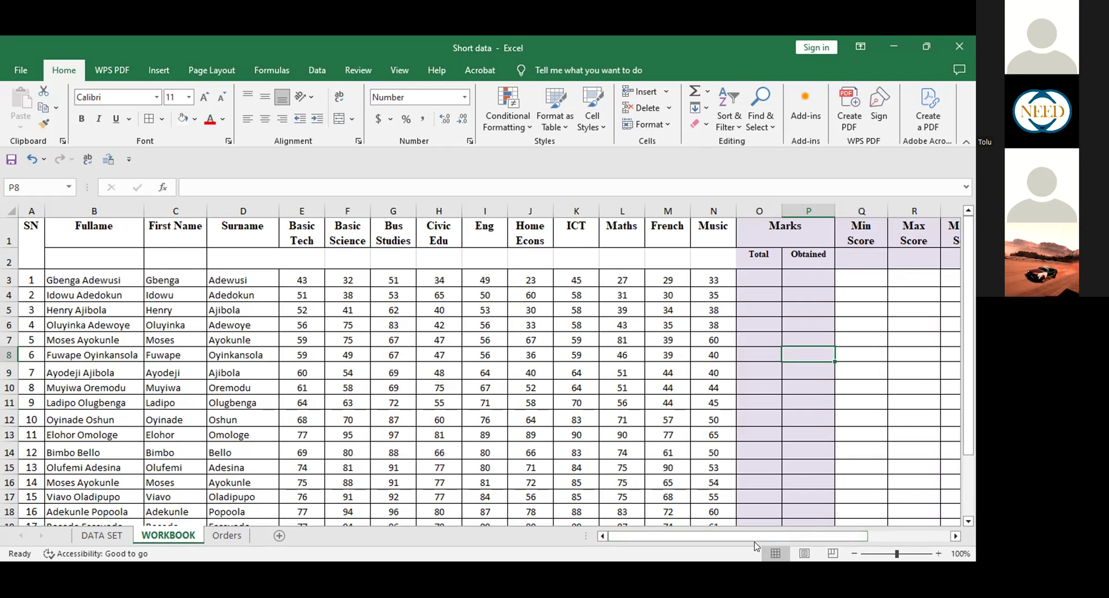
left_click(728, 421)
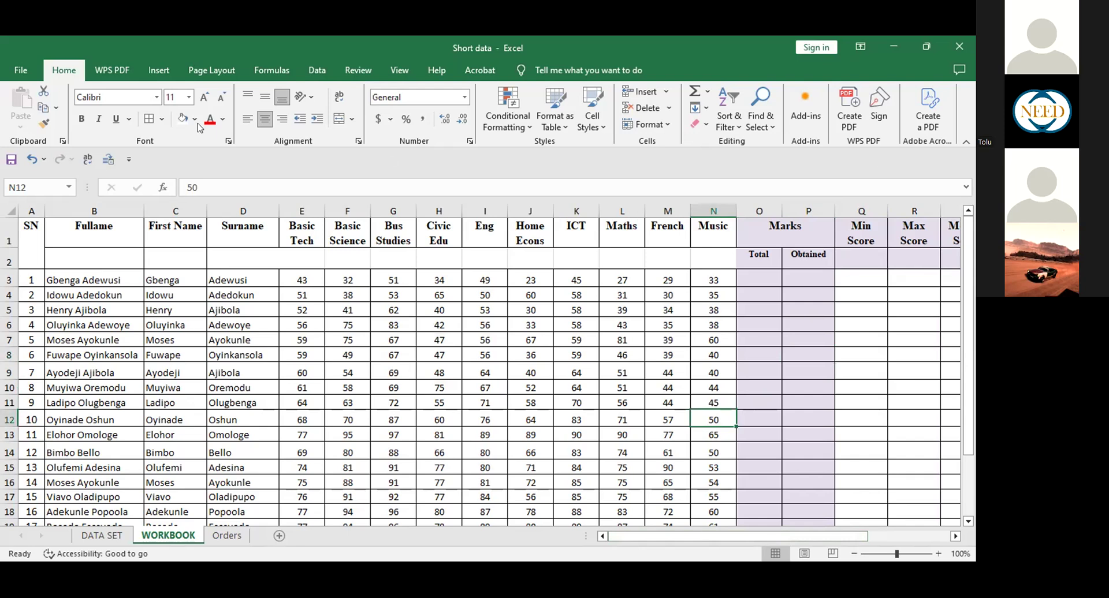
left_click(808, 354)
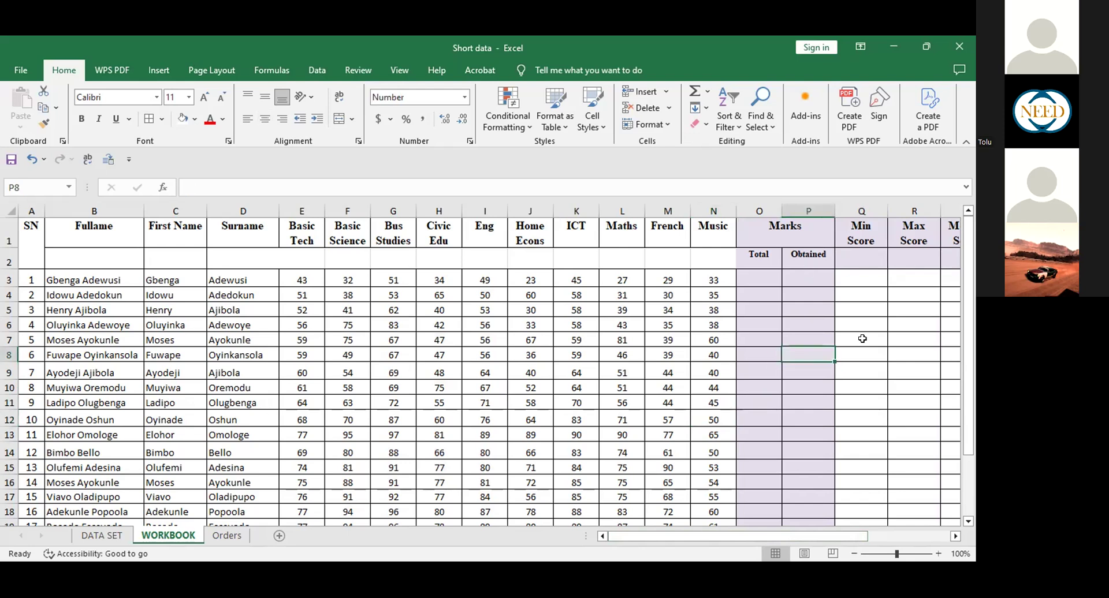
left_click(863, 339)
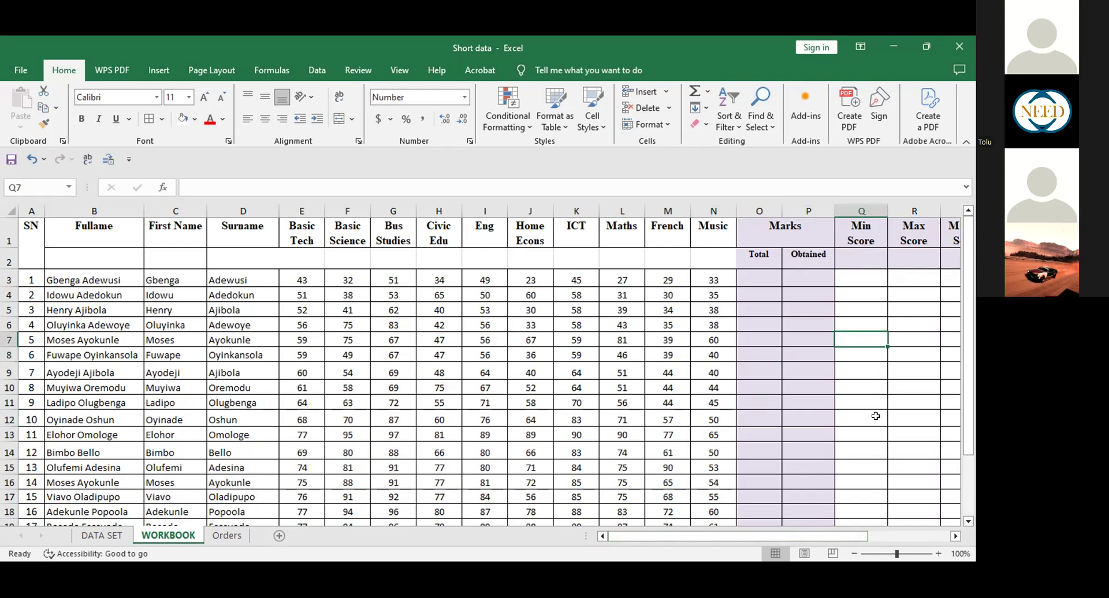
Scroll to view the Median, Average and Remarks columns, then select all students' subject scores.
left_click(955, 537)
left_click(955, 536)
left_click(955, 537)
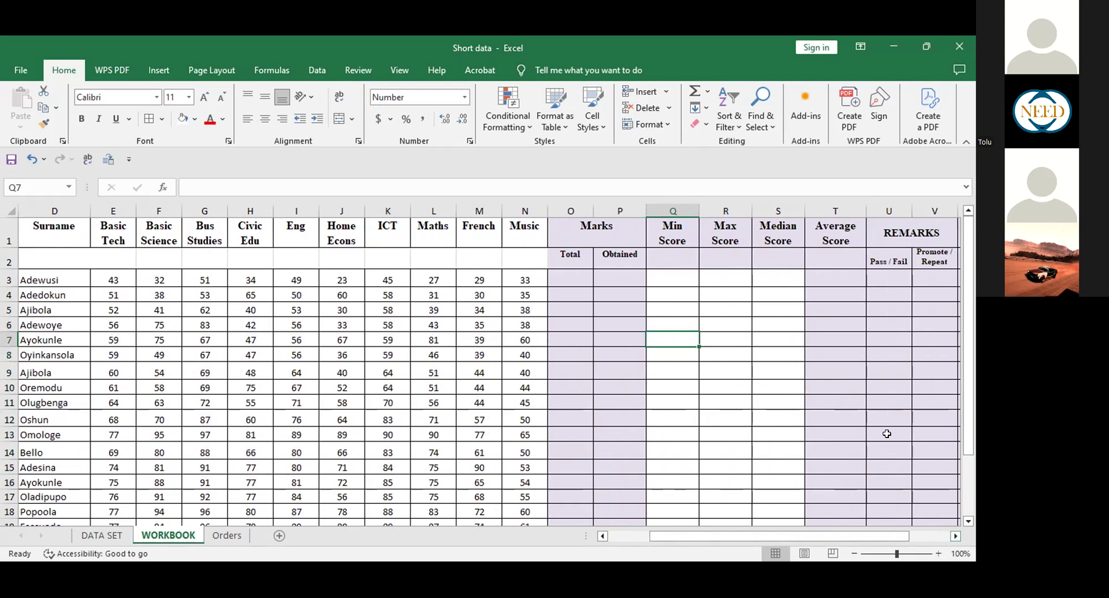
left_click(602, 537)
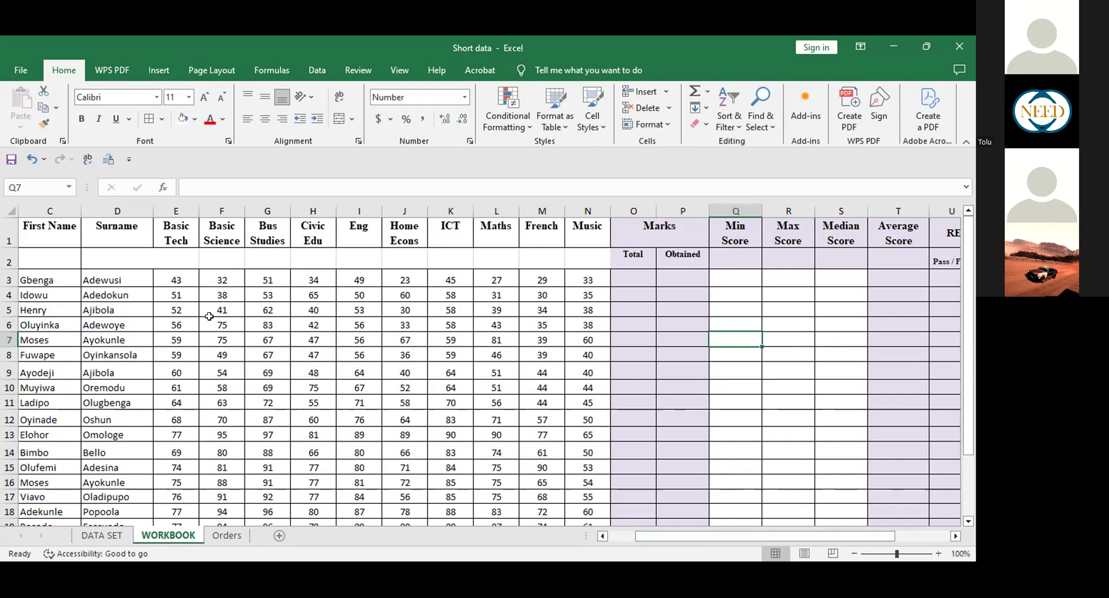
left_click_drag(178, 278, 576, 487)
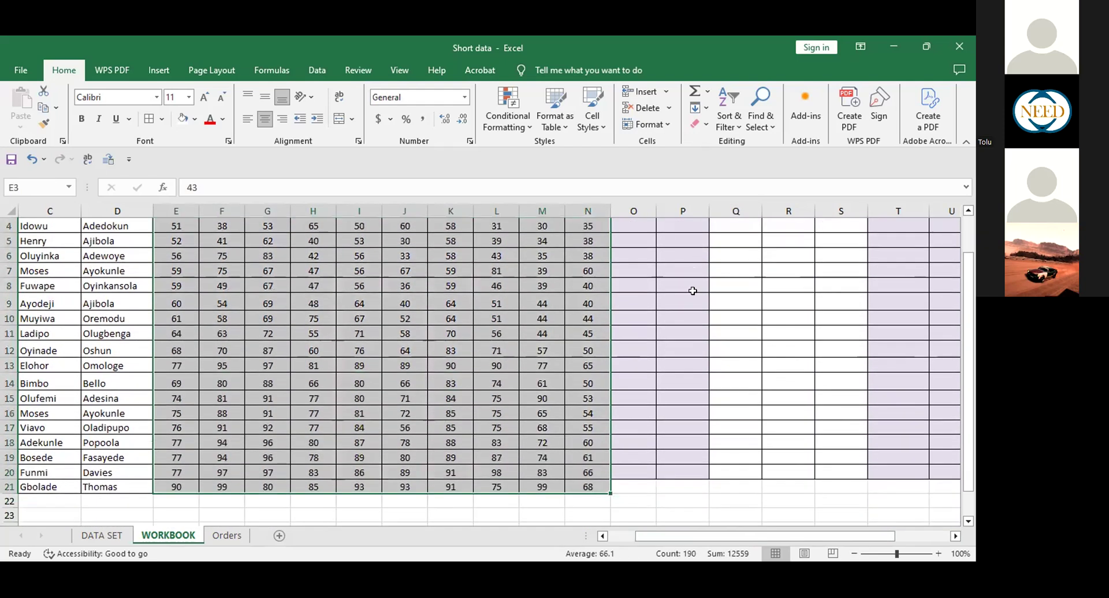
Enter =COUNT(E3:N21) in Q7, giving 190 scores, and review the formula.
left_click(742, 268)
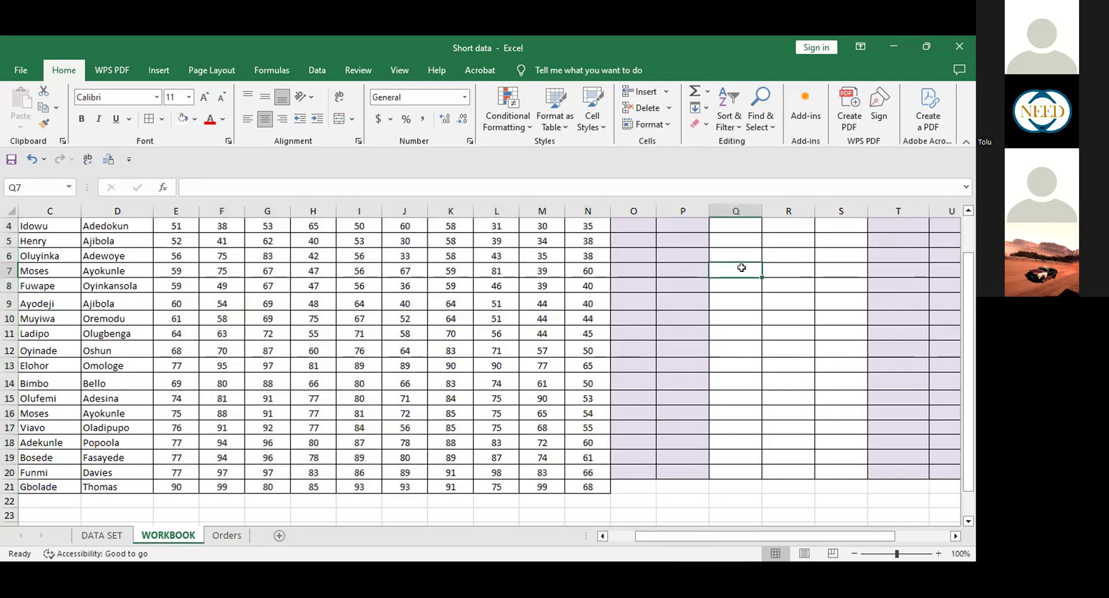
type("=")
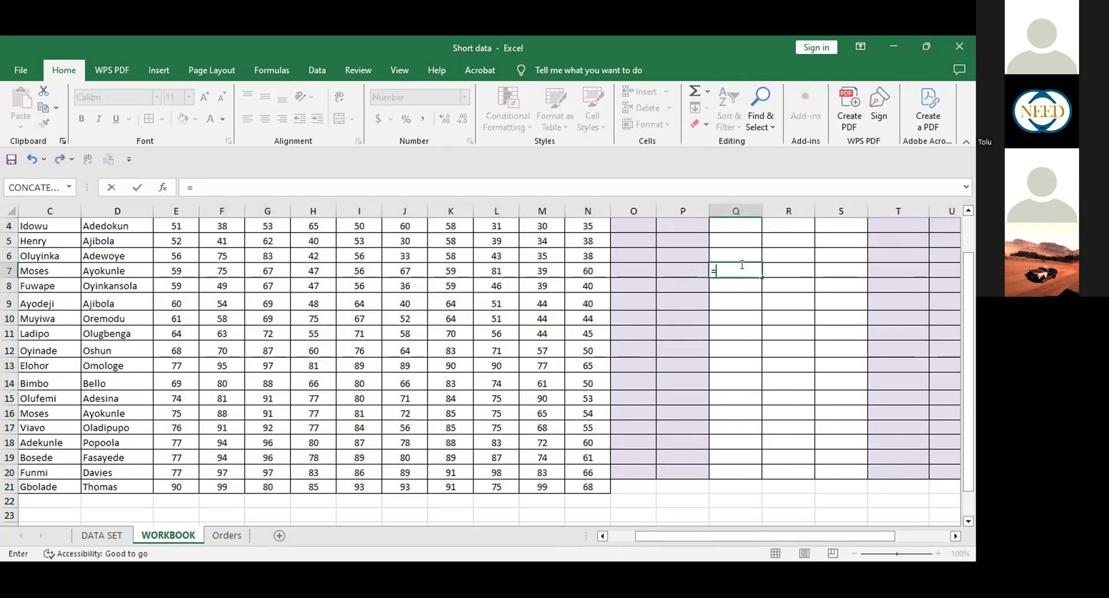
type("coun")
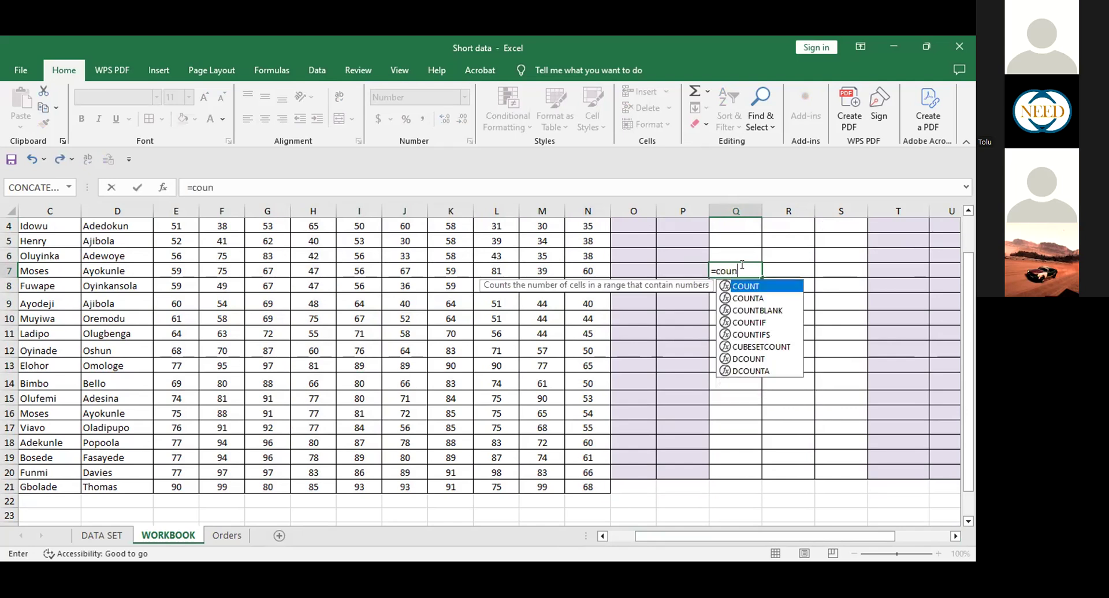
type("t(")
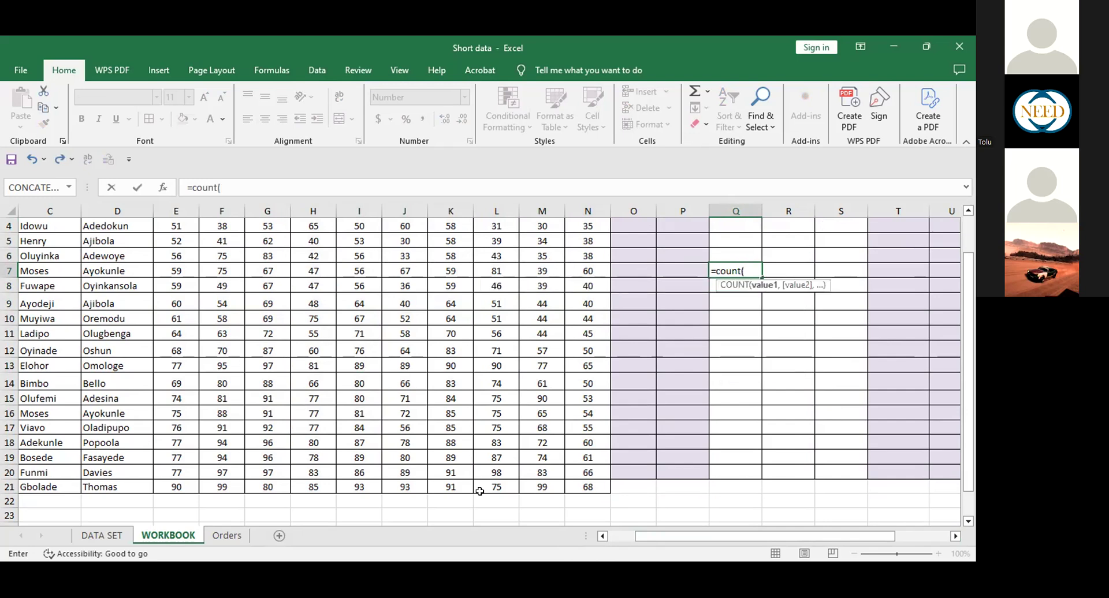
left_click(588, 486)
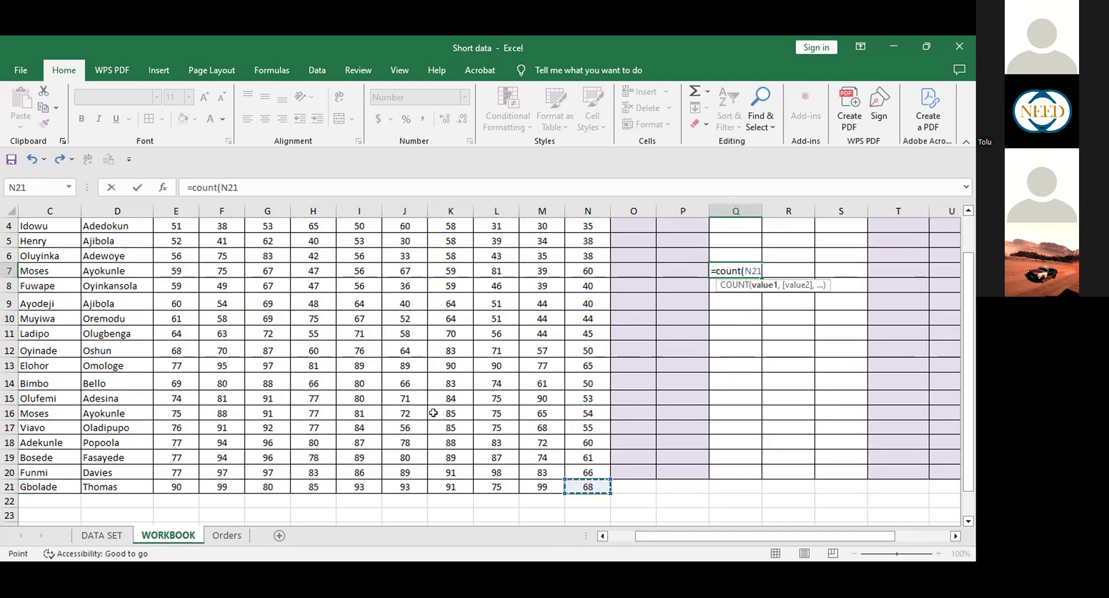
left_click_drag(207, 242, 186, 282)
key("Return")
left_click(740, 340)
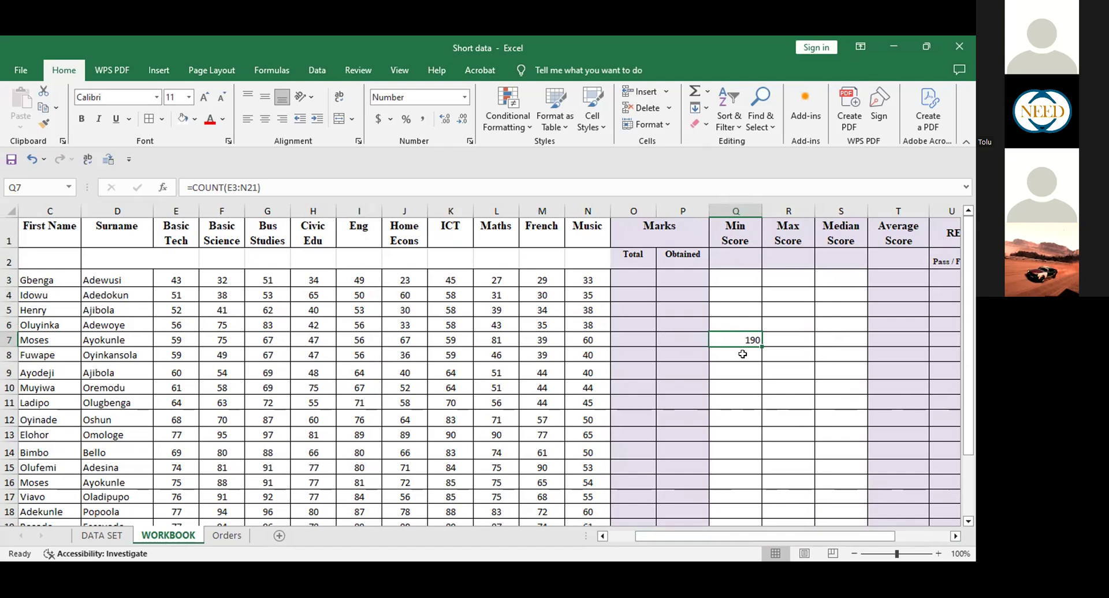
left_click(274, 185)
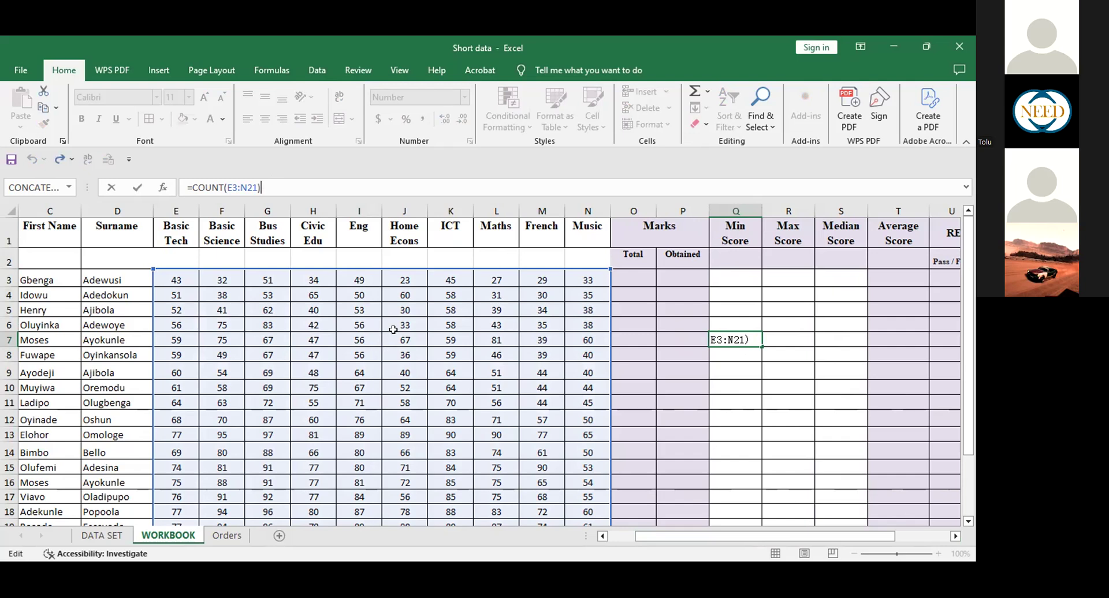
left_click(731, 367)
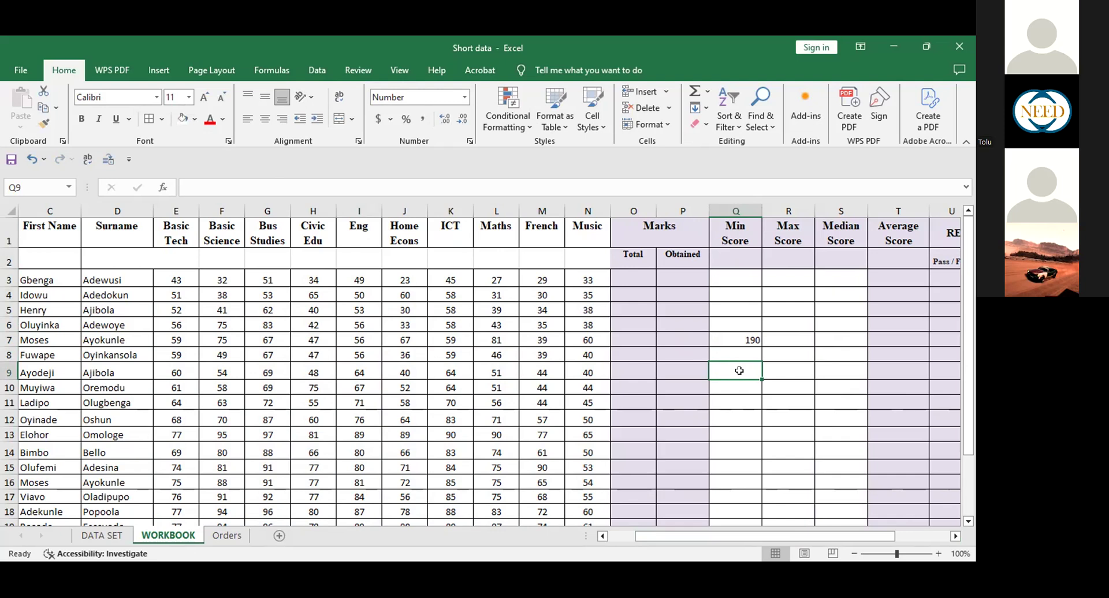
Enter a COUNTA formula in Q9 spanning the student data through N21, giving 228.
type("=")
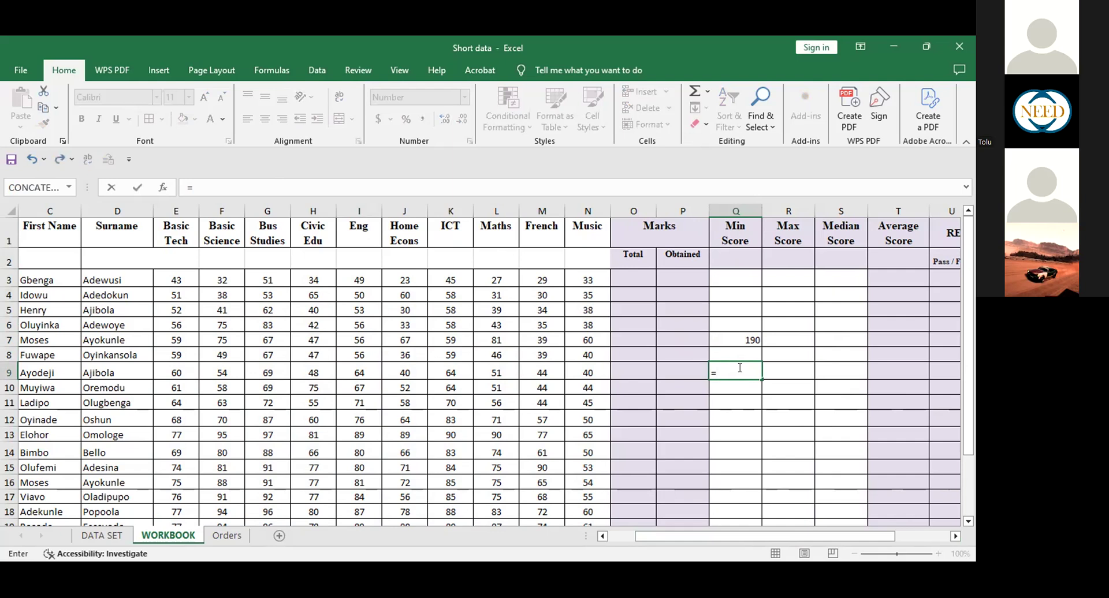
type("count")
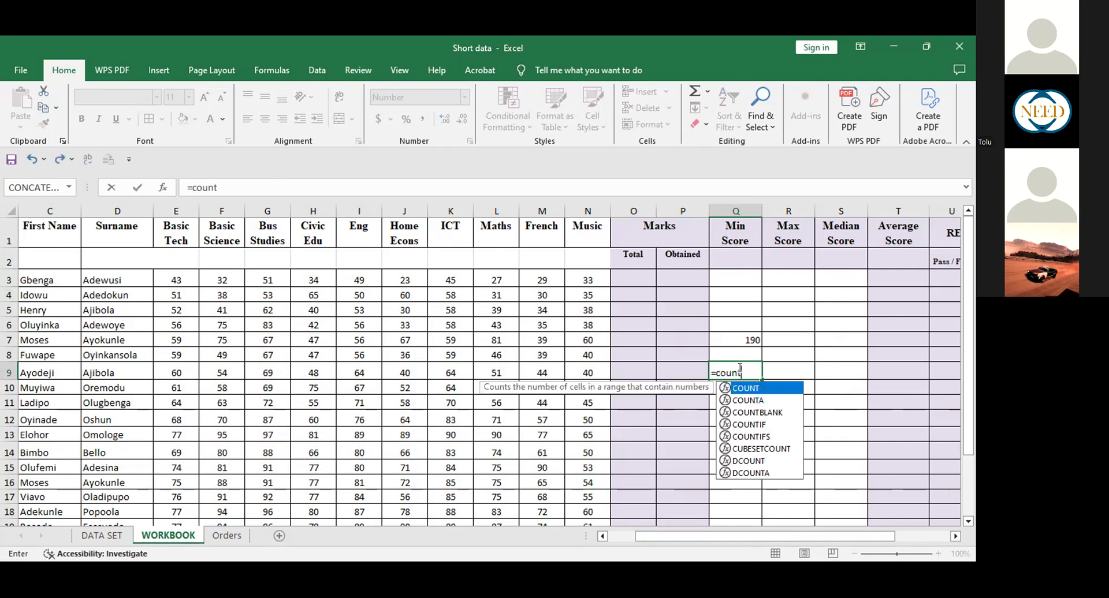
type("a")
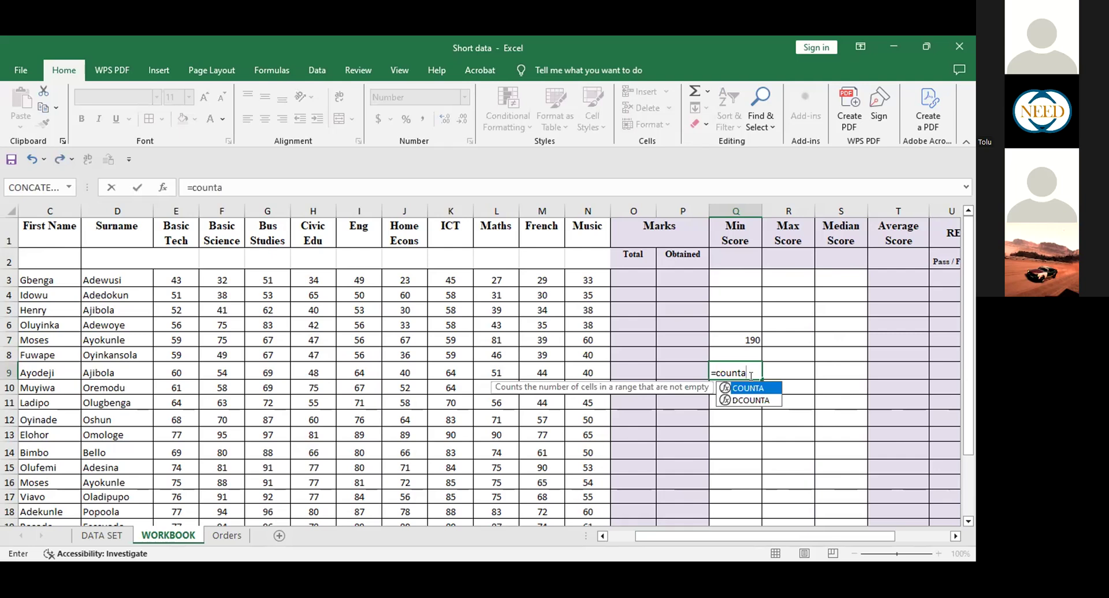
type("(")
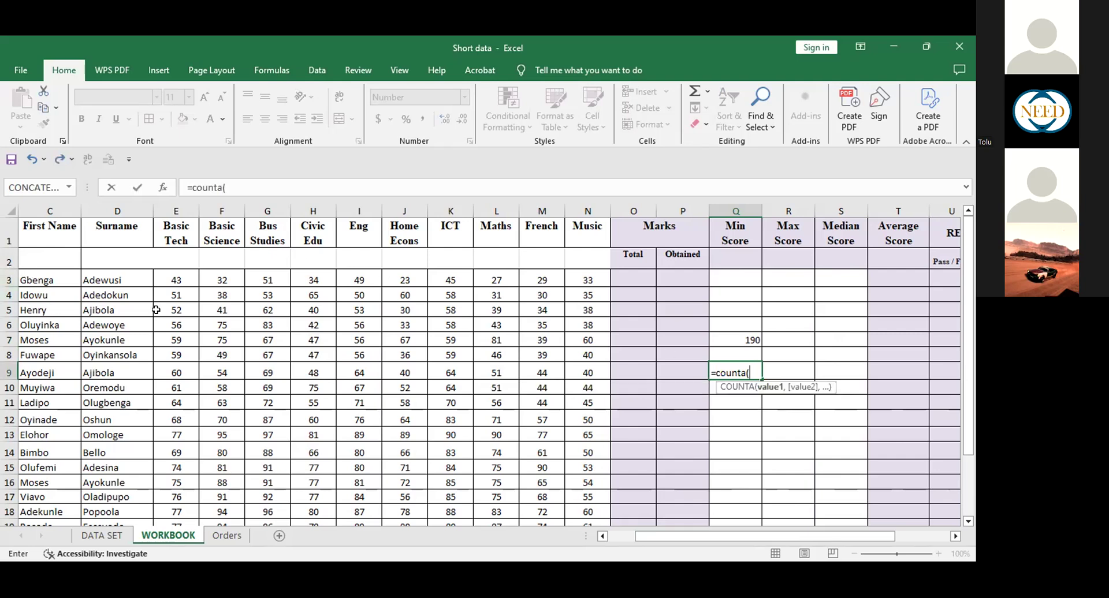
left_click(33, 275)
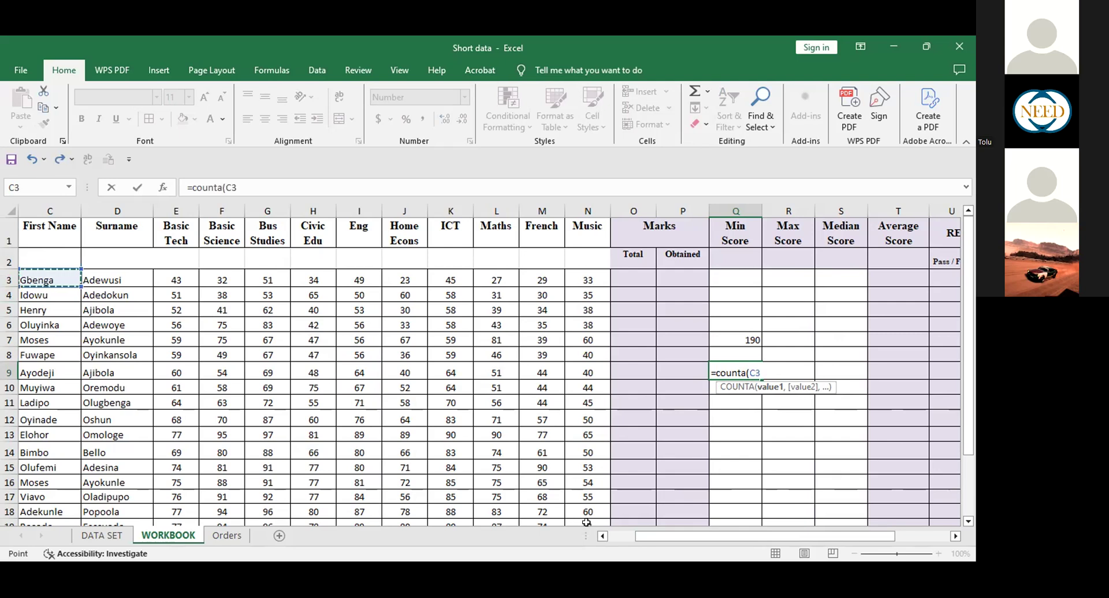
key("ctrl+shift+Right")
key("ctrl+shift+Down")
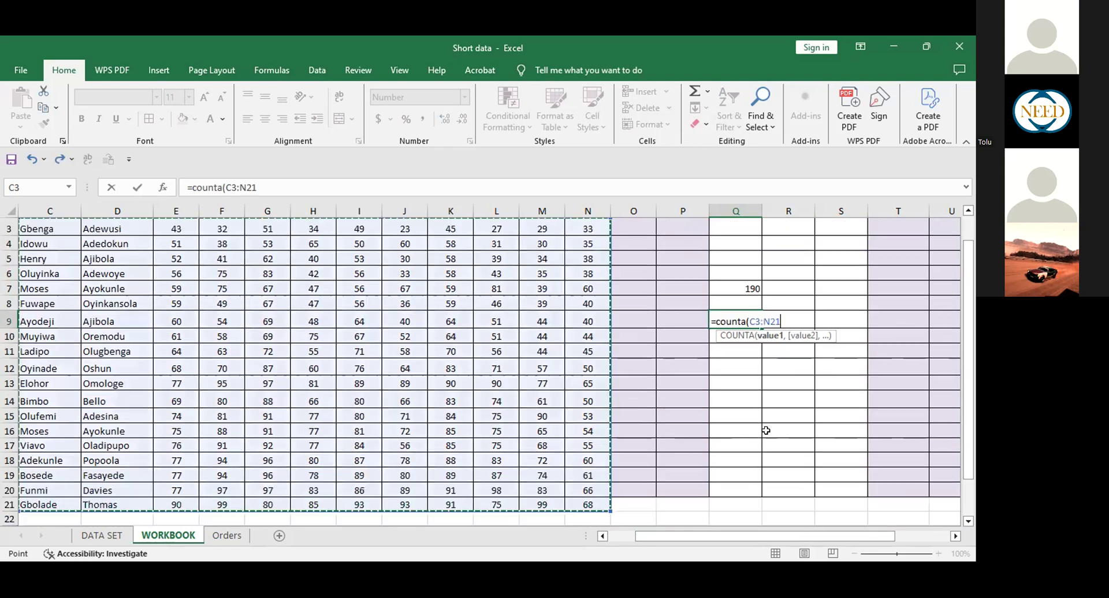
key("Return")
left_click(750, 319)
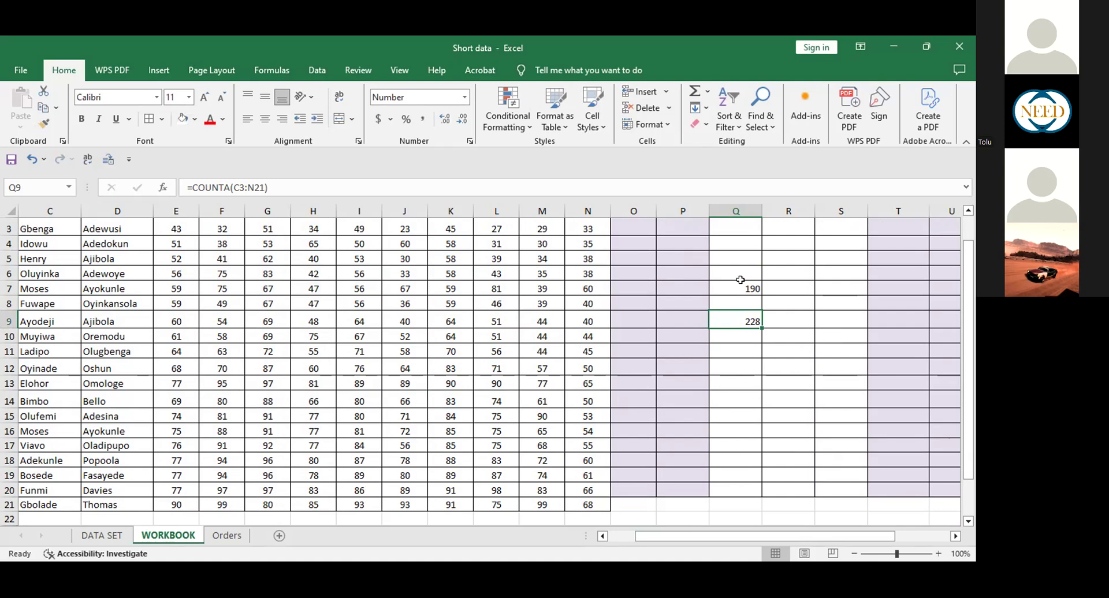
Clear both trial count results from Q7 and Q9.
left_click_drag(740, 282, 739, 328)
key("BackSpace")
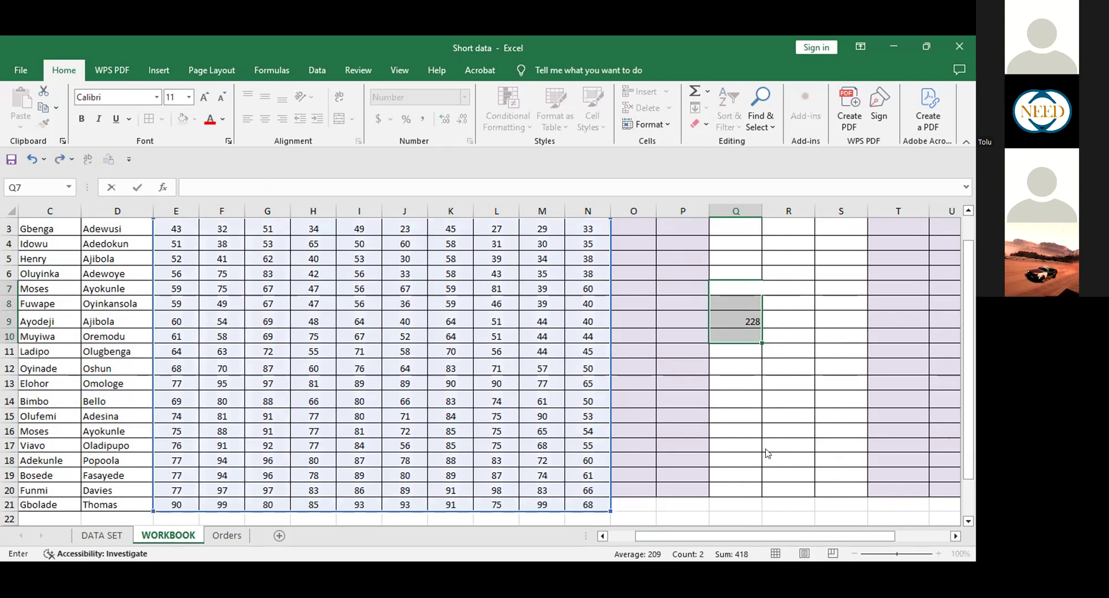
left_click(740, 319)
key("Delete")
left_click_drag(684, 268, 731, 304)
left_click(731, 303)
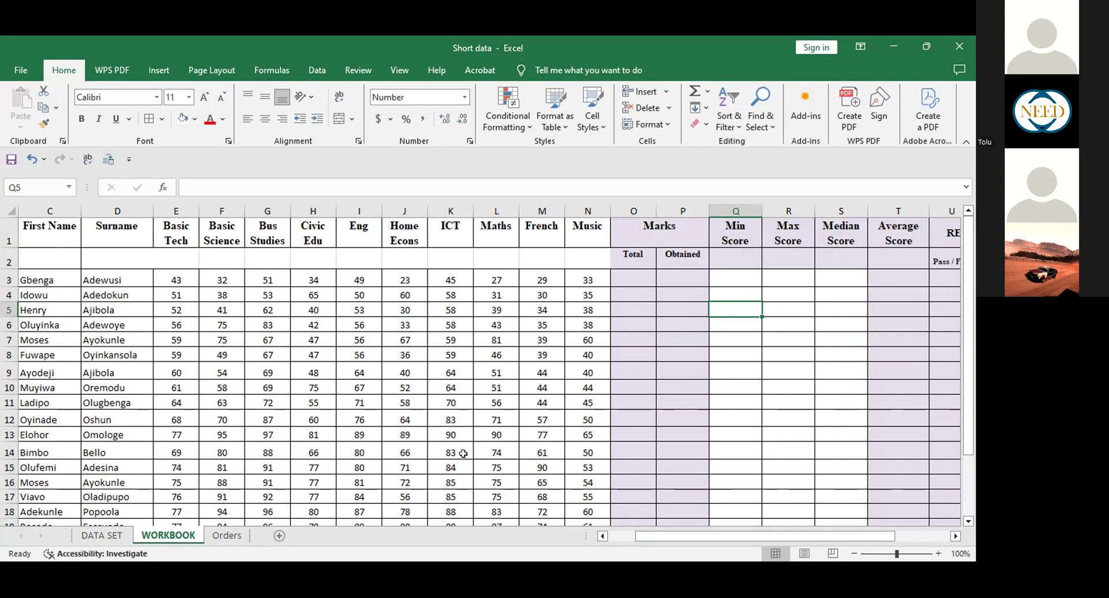
left_click(644, 276)
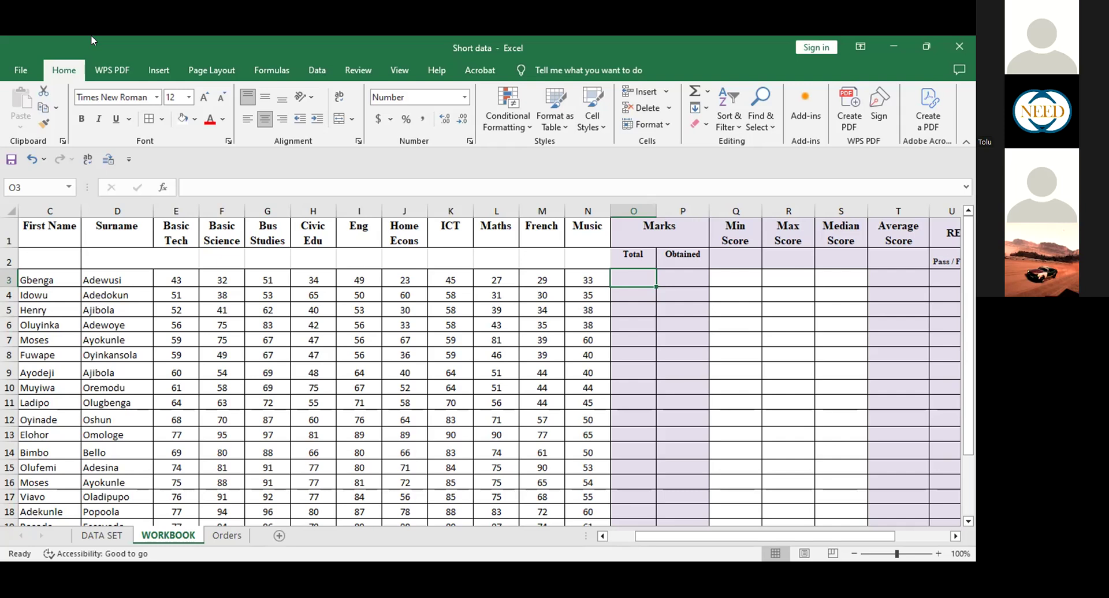
left_click(179, 233)
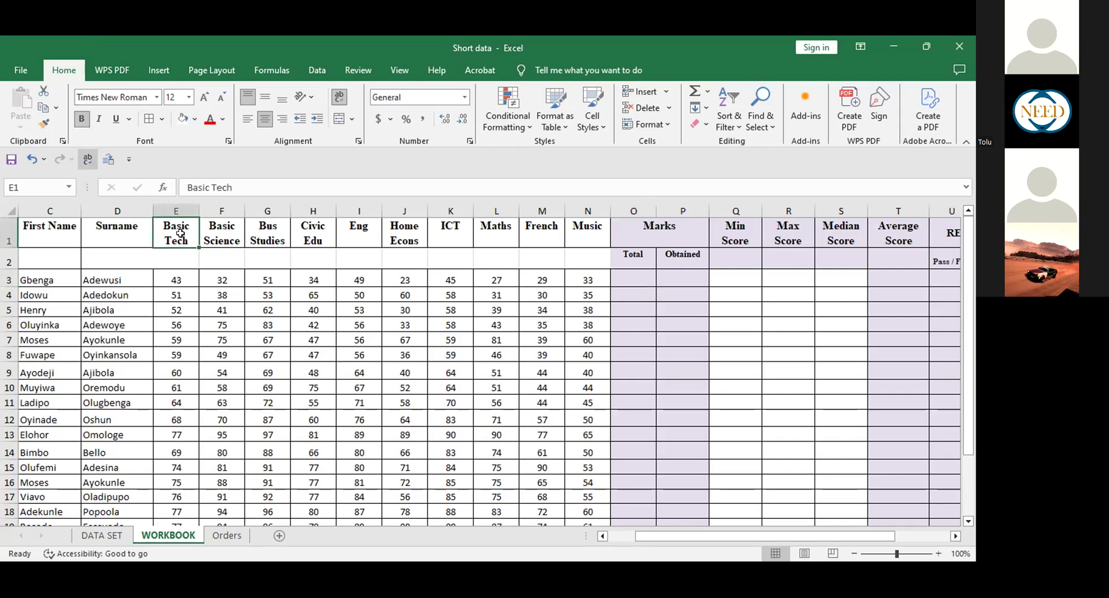
key("Right")
key("Right")
key("Right")
key("Right")
key("Right")
key("Right")
key("Right")
key("Right")
key("Right")
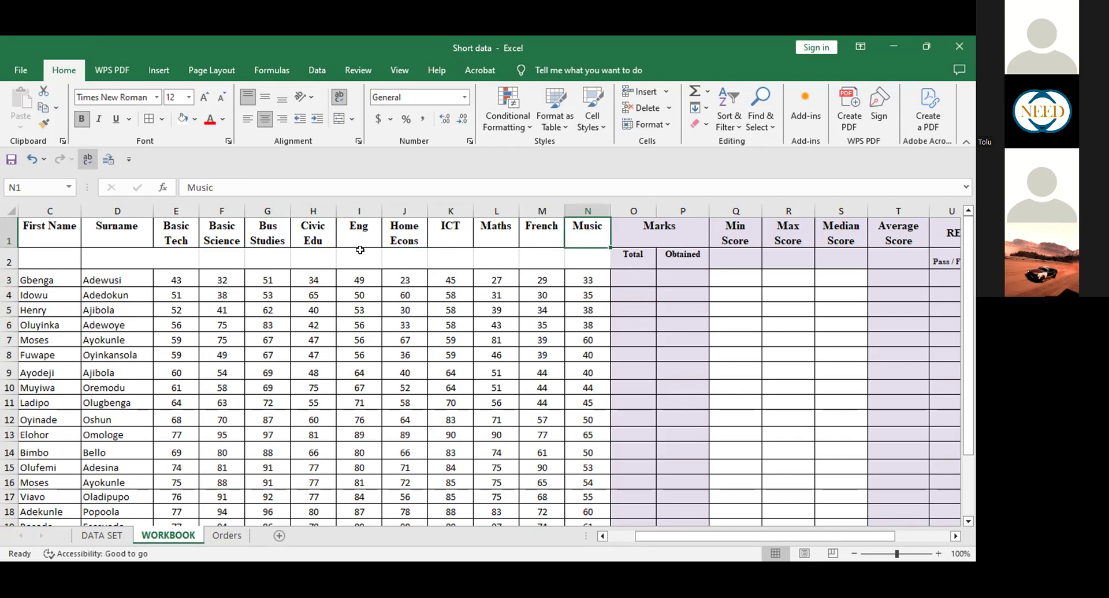
left_click(246, 386)
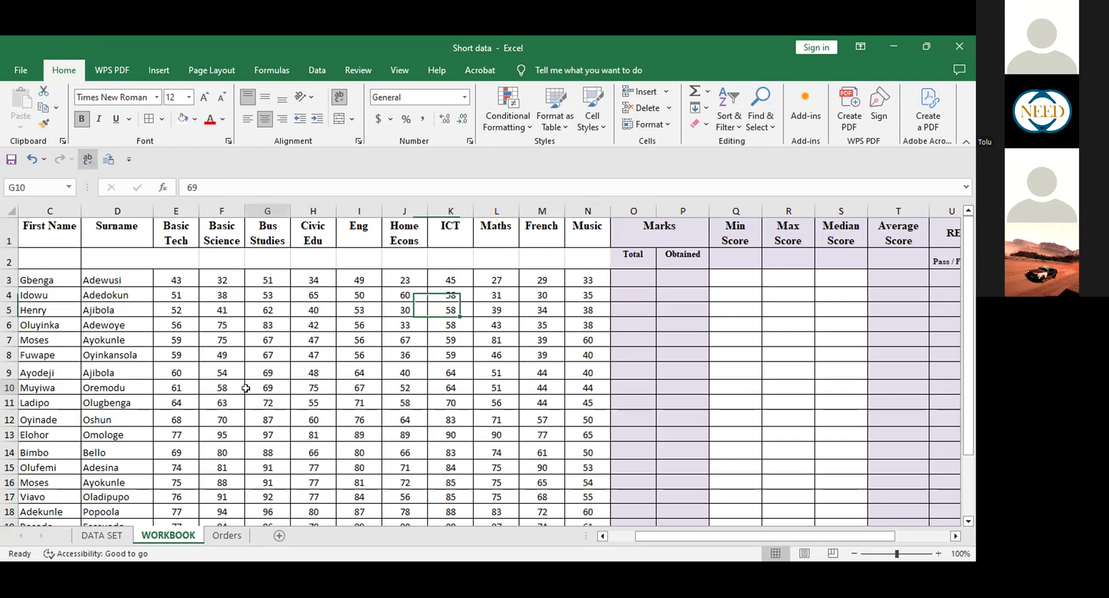
left_click(225, 340)
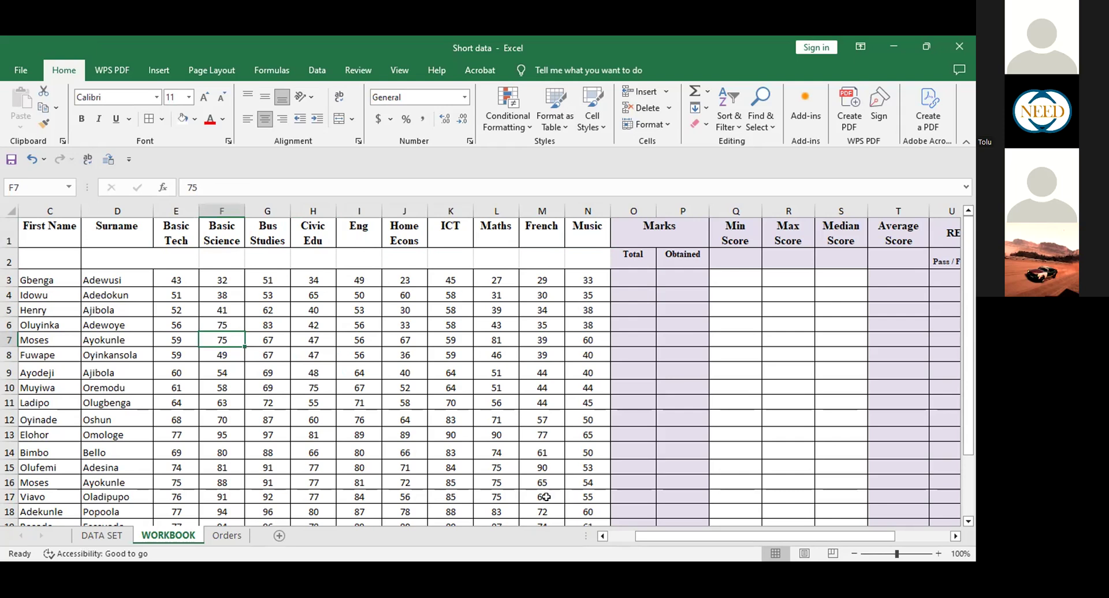
left_click(543, 467)
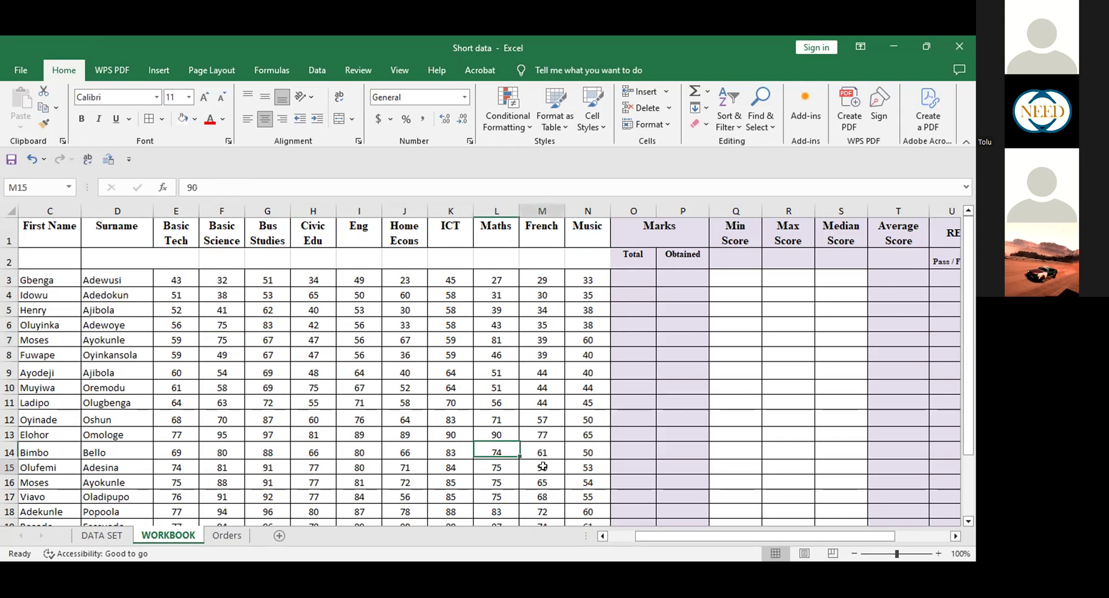
left_click(629, 279)
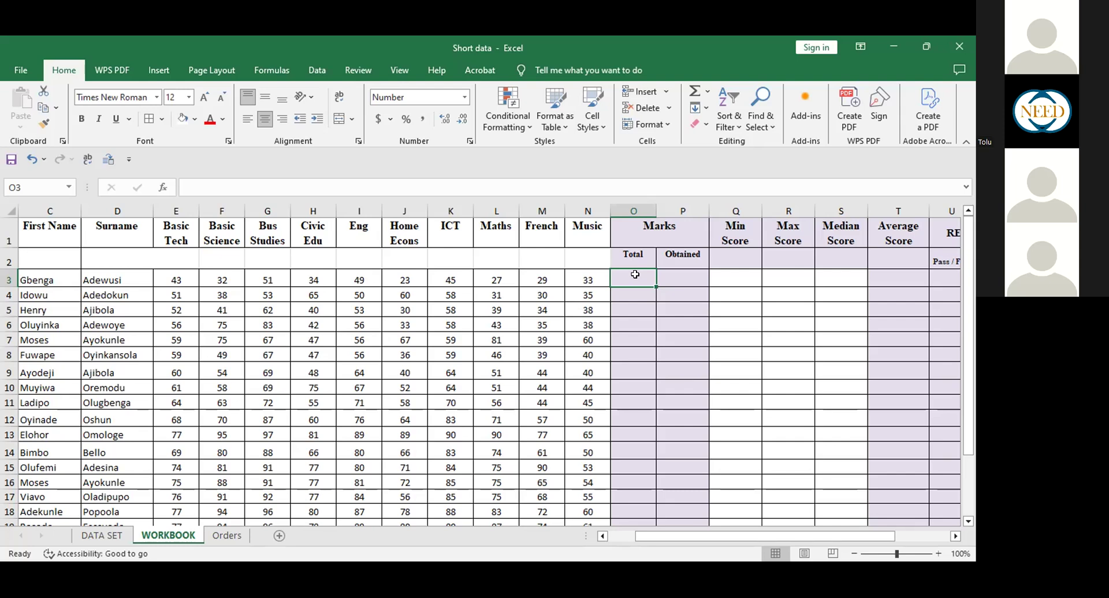
left_click(681, 280)
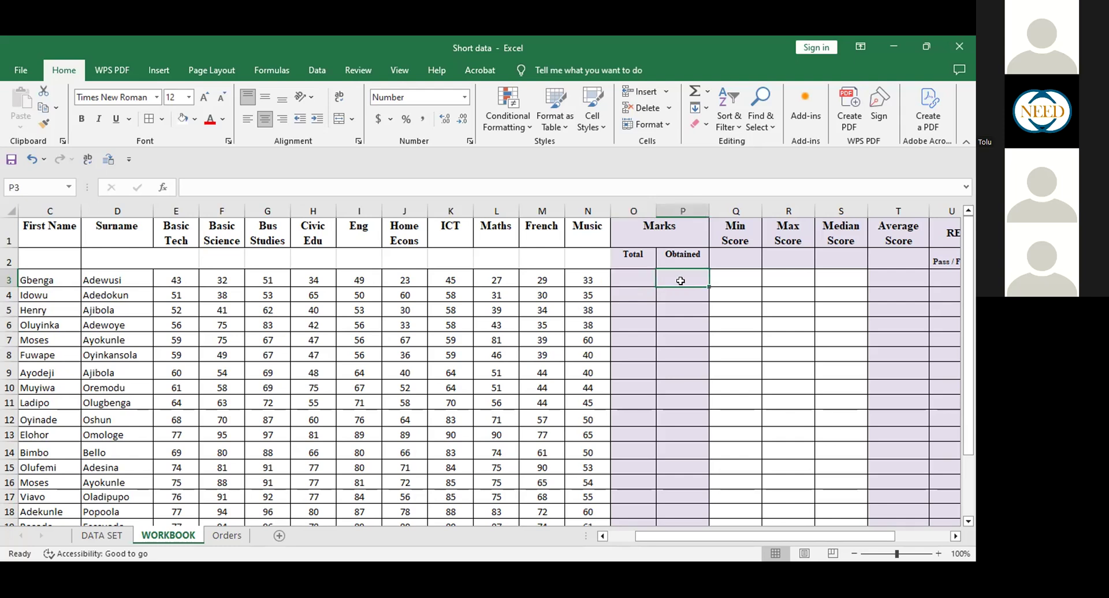
left_click(639, 274)
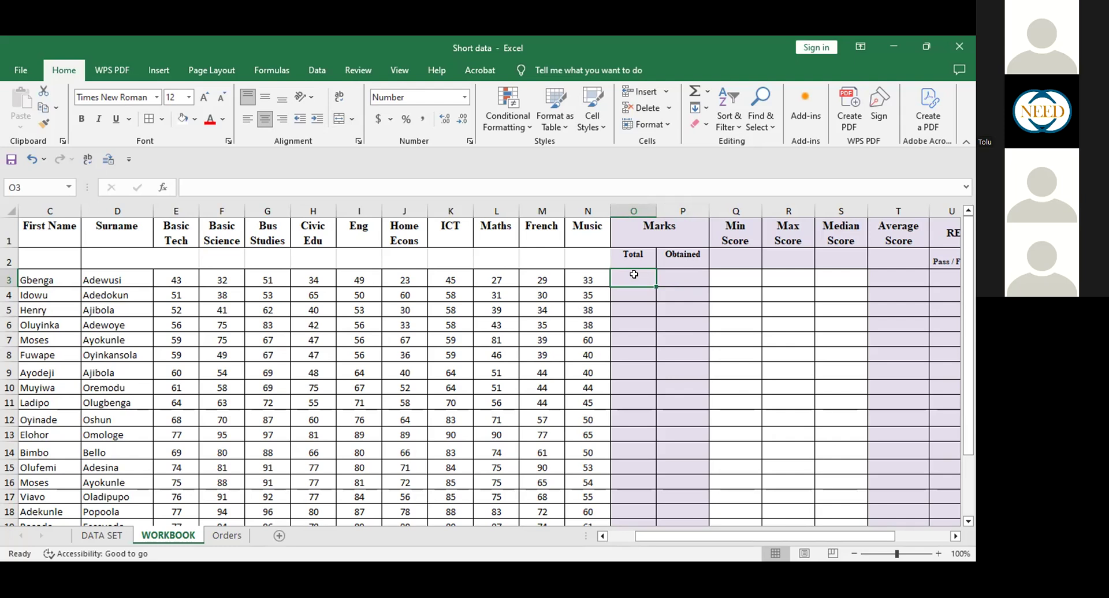
Enter =10*100 in O3 so the first Total shows 1000.
type("=")
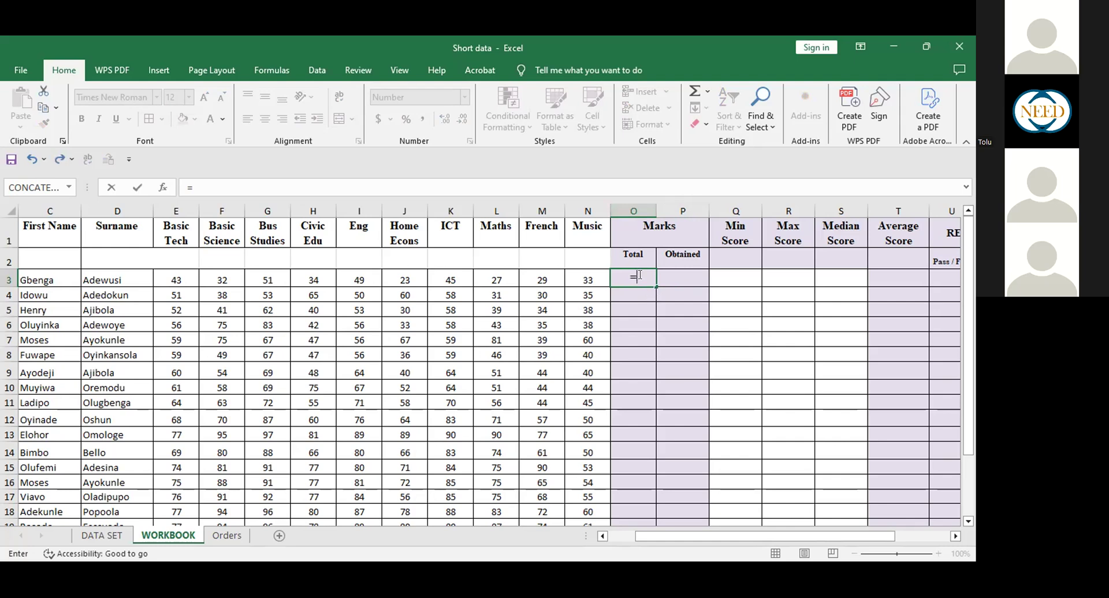
type("10*100")
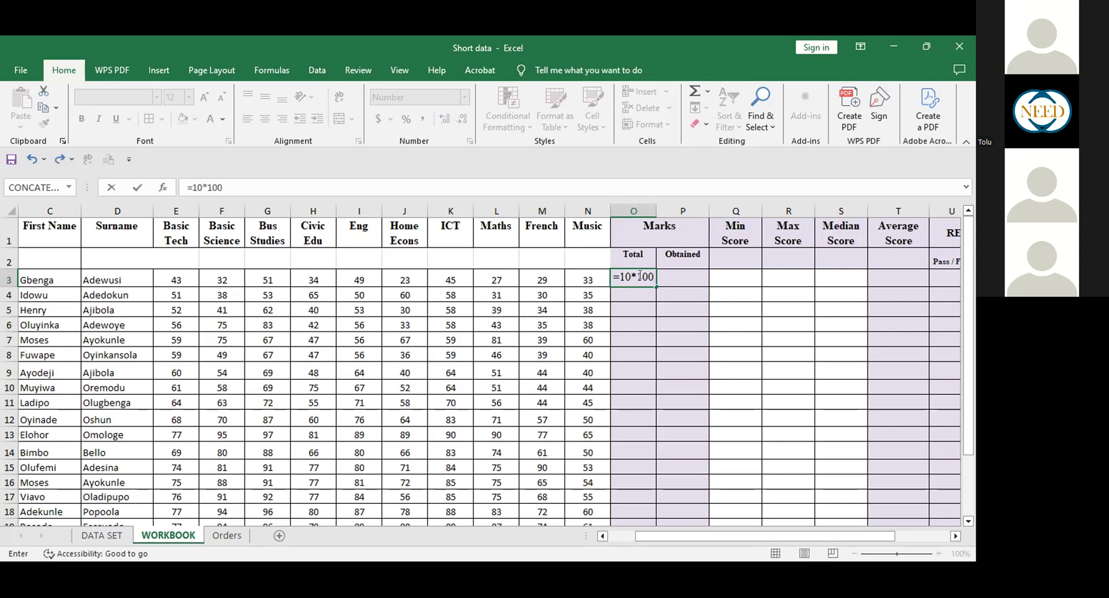
key("Return")
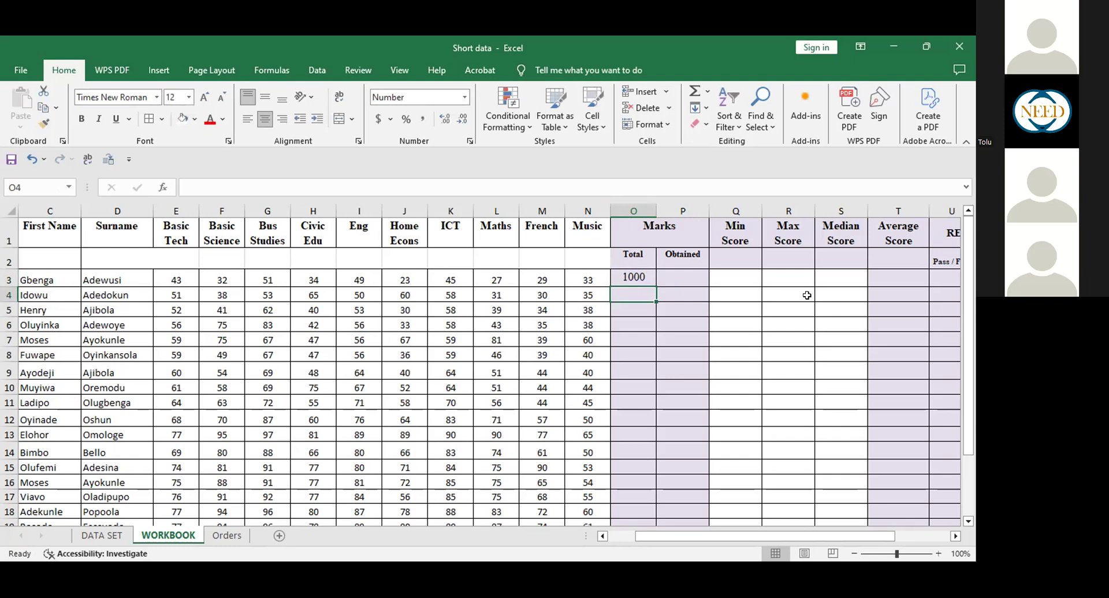
Enter sample scores of 50 in Q3 and 500 in R3.
left_click(747, 279)
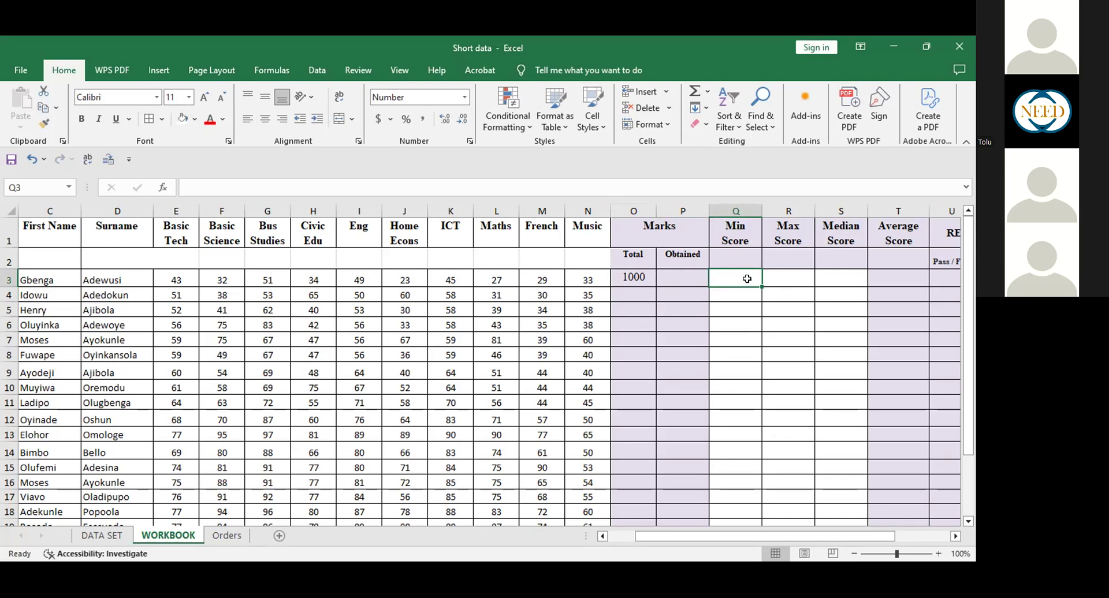
type("50")
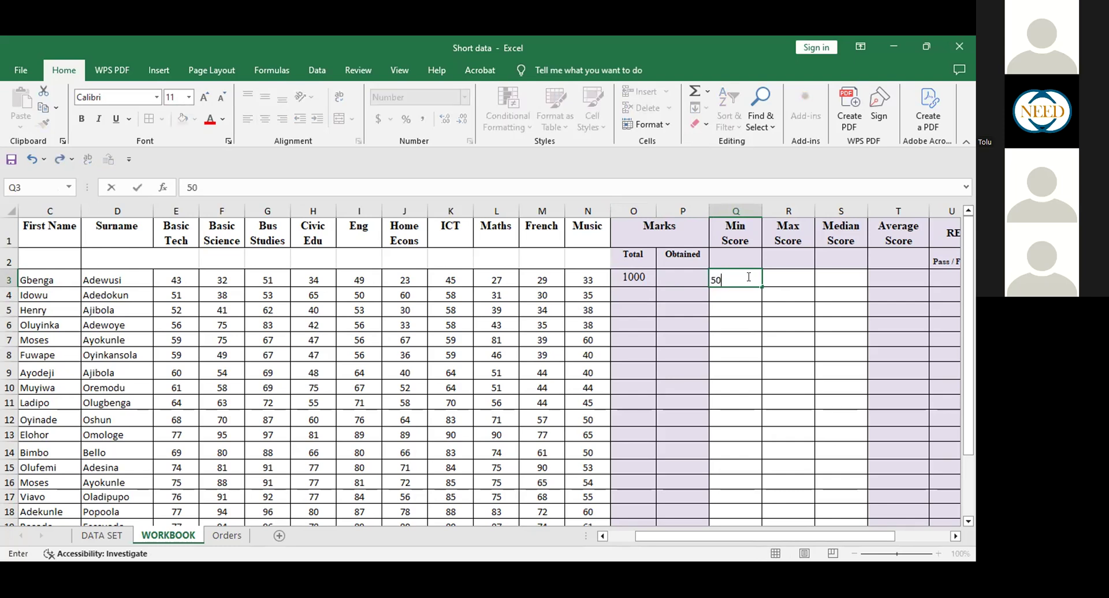
key("Tab")
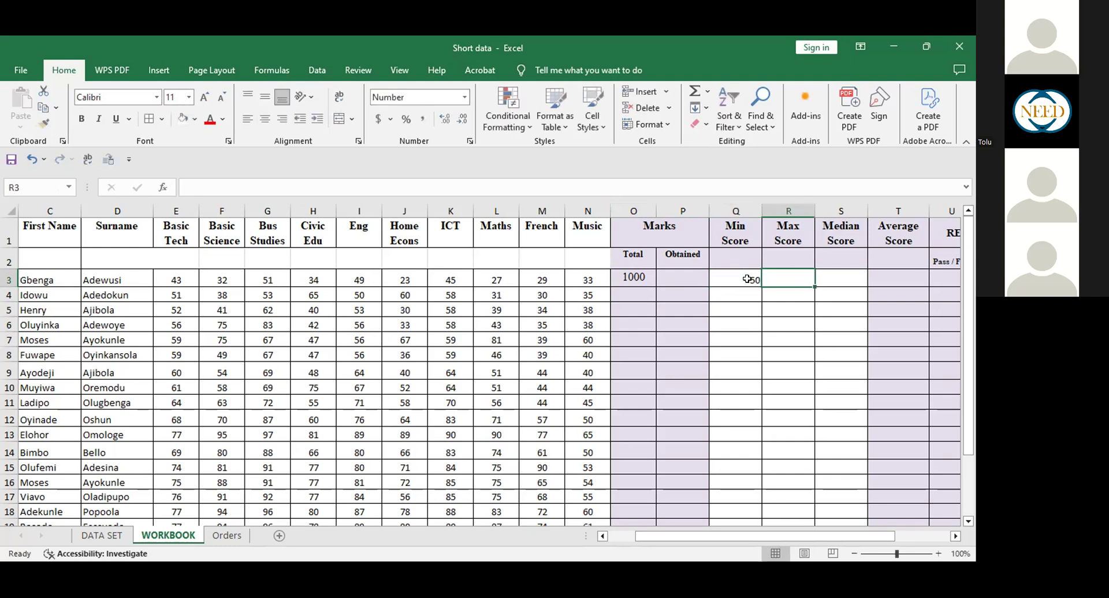
type("500")
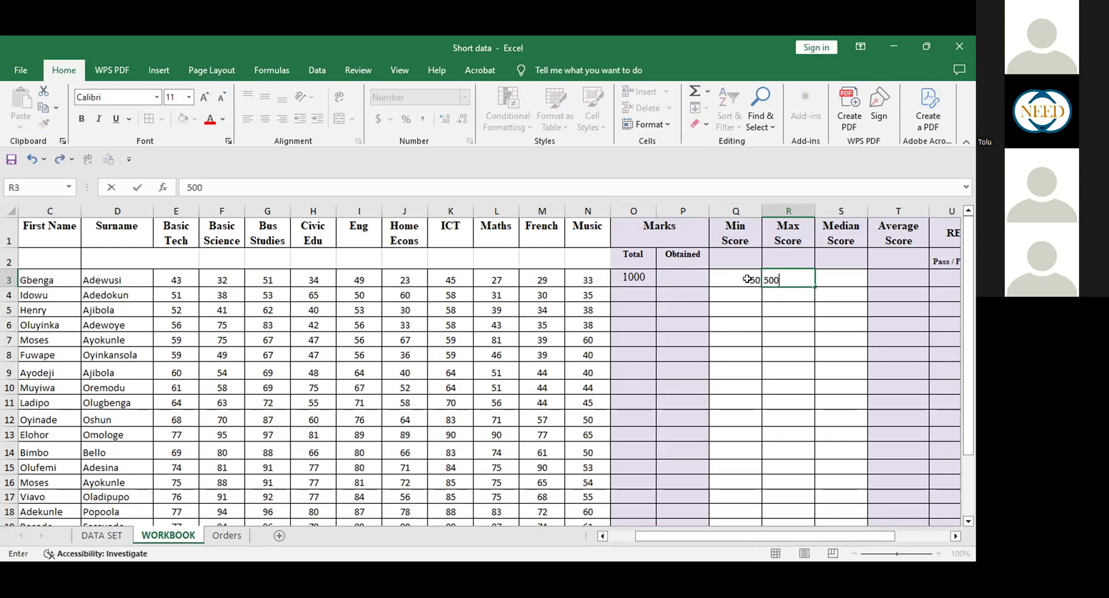
key("Tab")
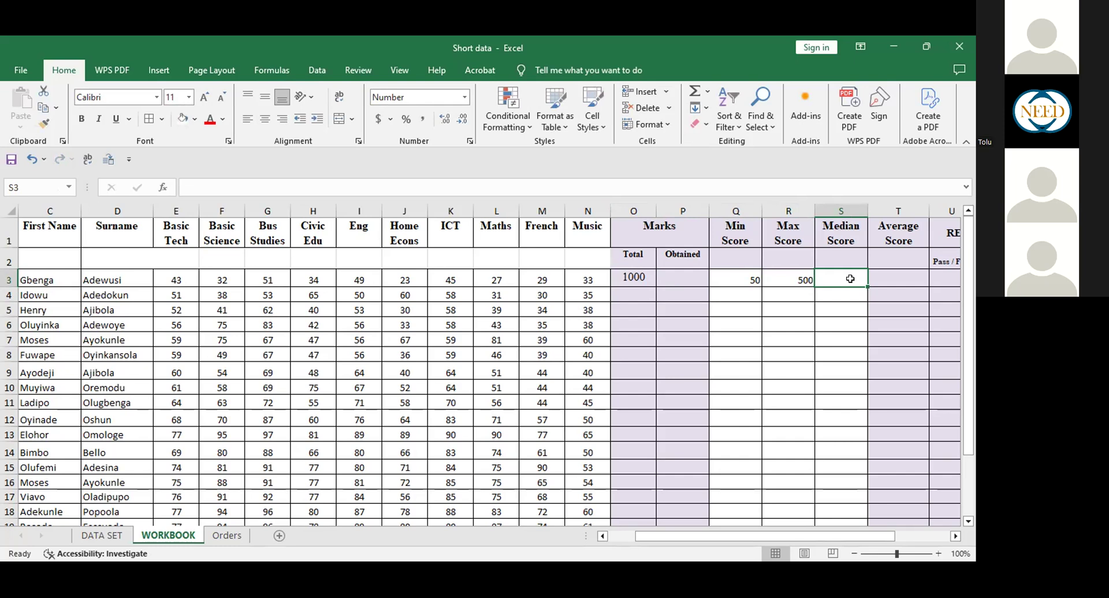
Multiply the Min and Max Scores in S3 with =SUM(Q3*R3).
type("=")
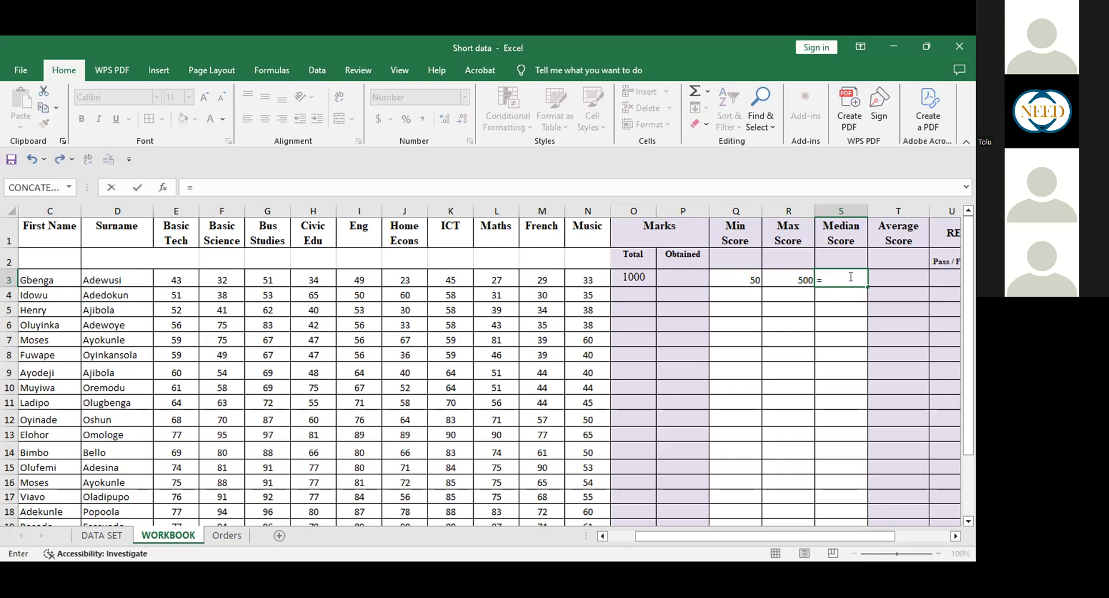
type("sum")
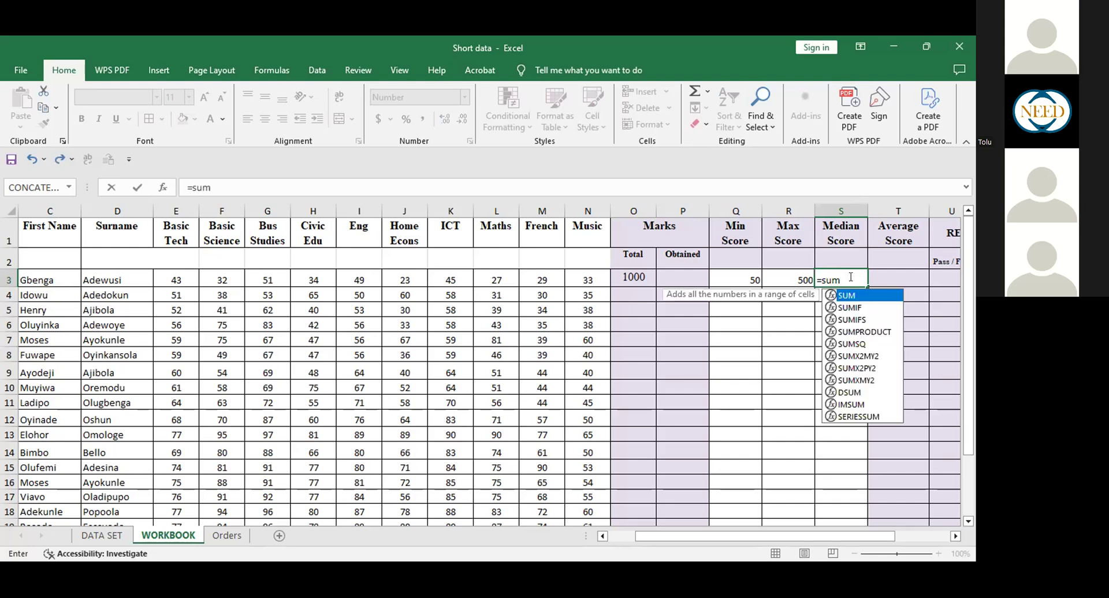
type("(")
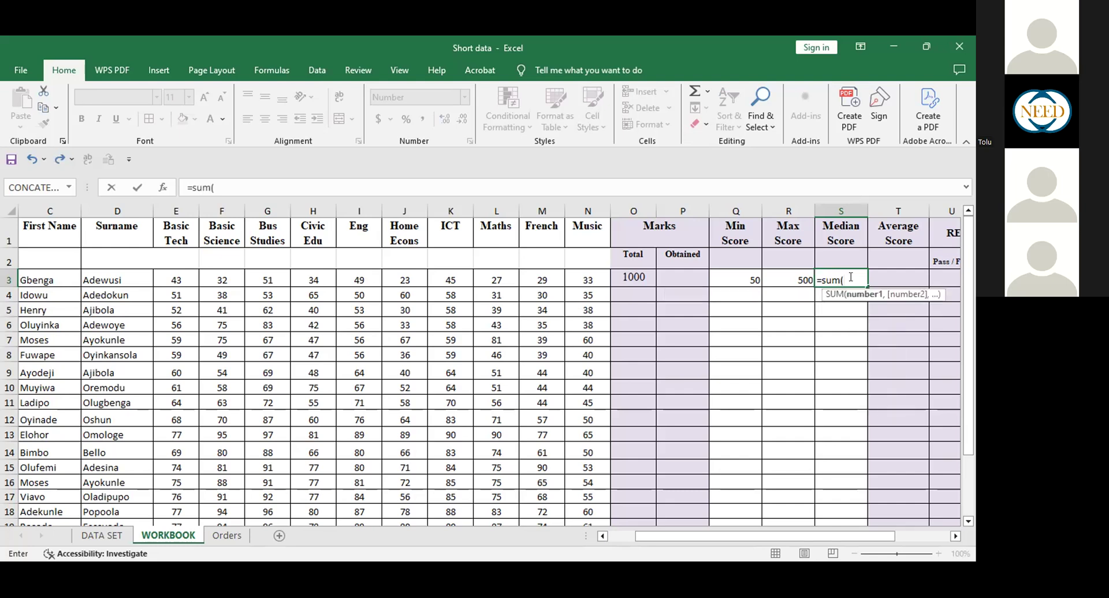
left_click(740, 276)
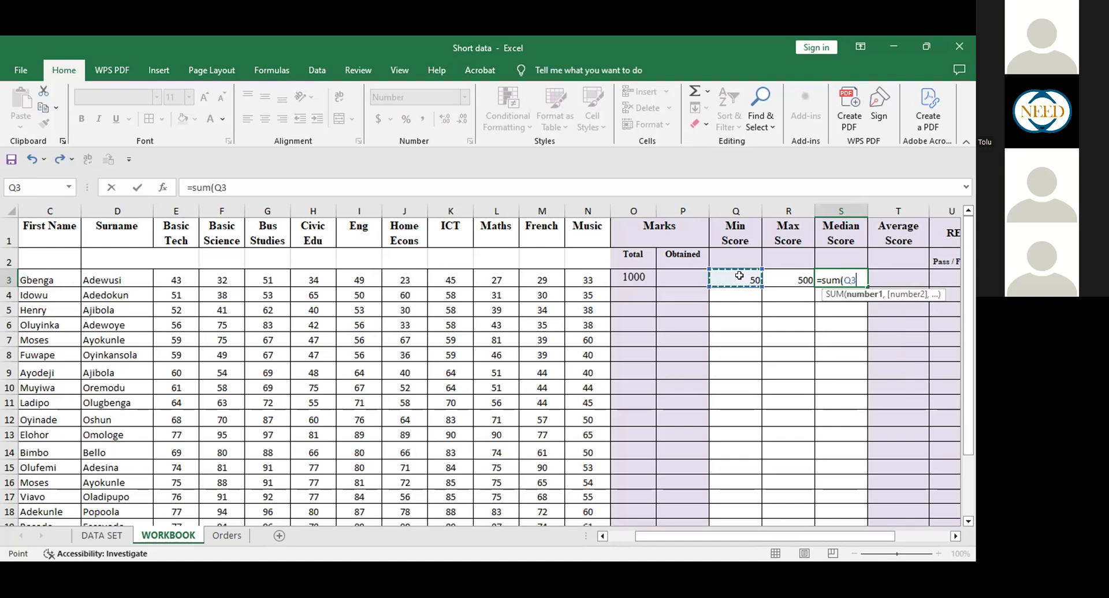
type("*")
left_click(794, 280)
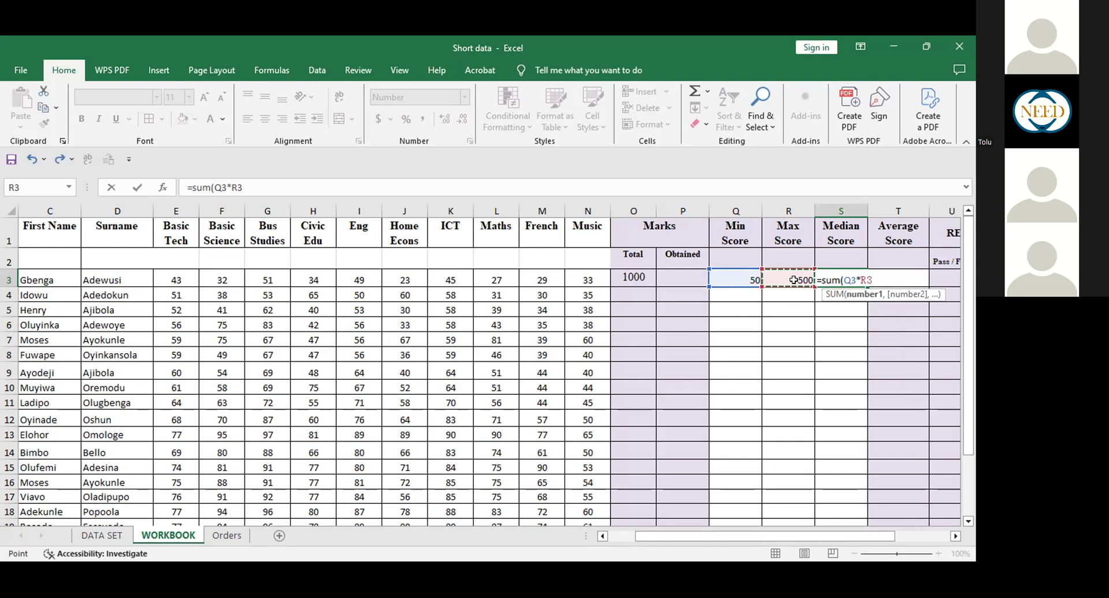
key("Return")
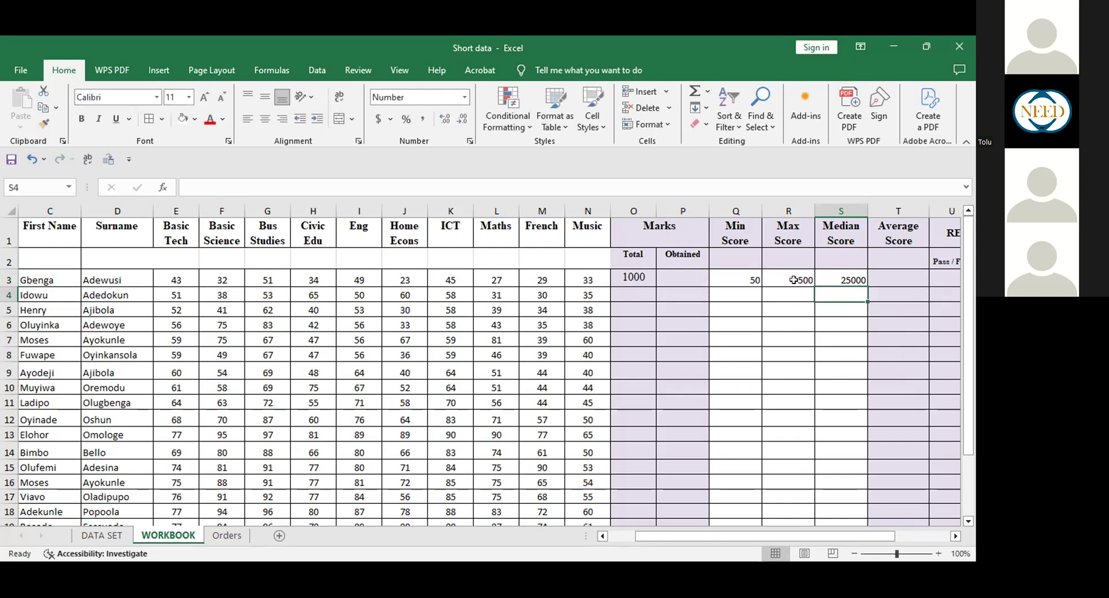
left_click(838, 280)
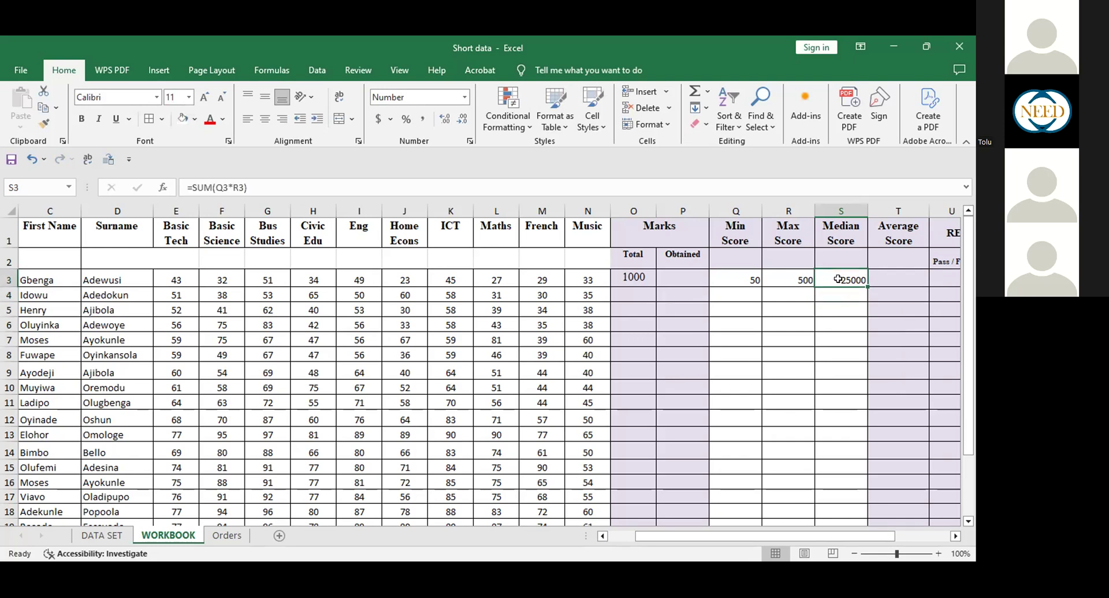
Replace the S3 formula with the simpler =Q3*R3.
type("=")
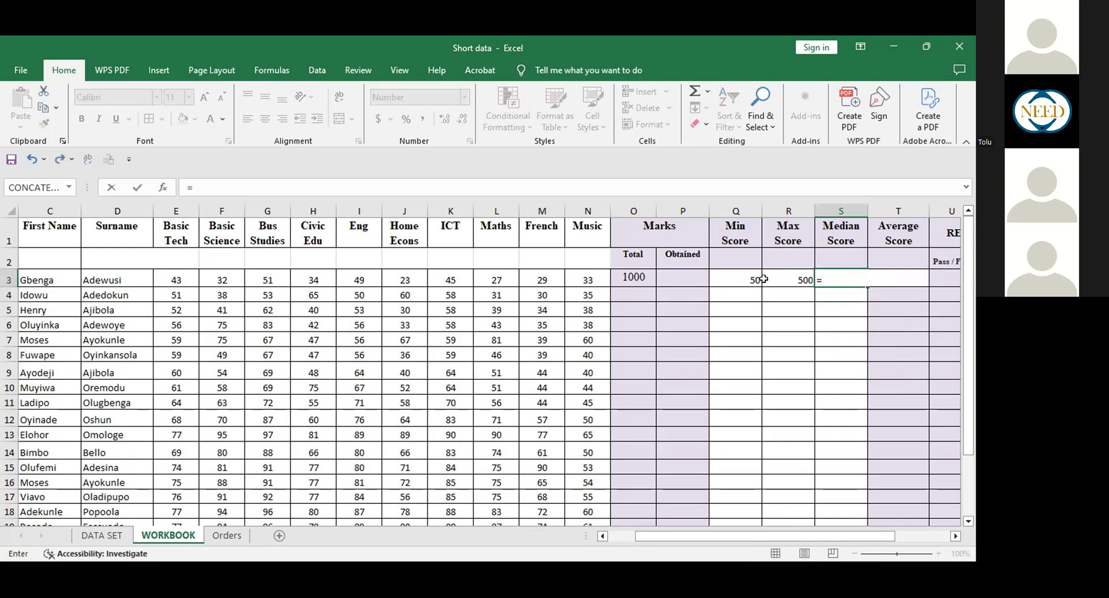
left_click(737, 273)
type("*")
left_click(786, 280)
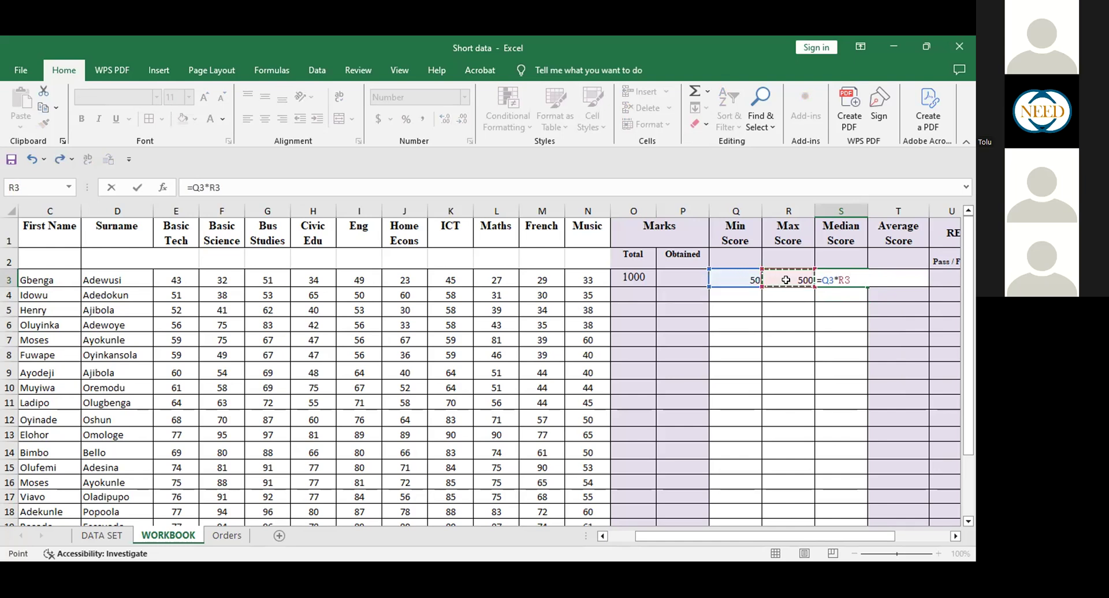
key("Return")
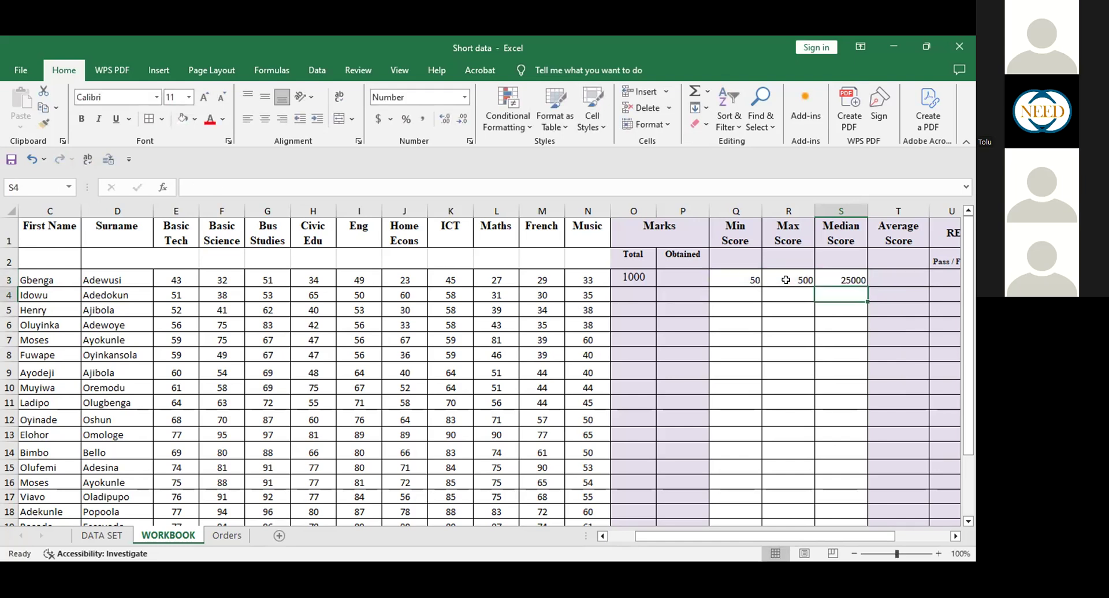
Delete the sample values from Q3, R3 and S3.
left_click_drag(749, 275, 846, 282)
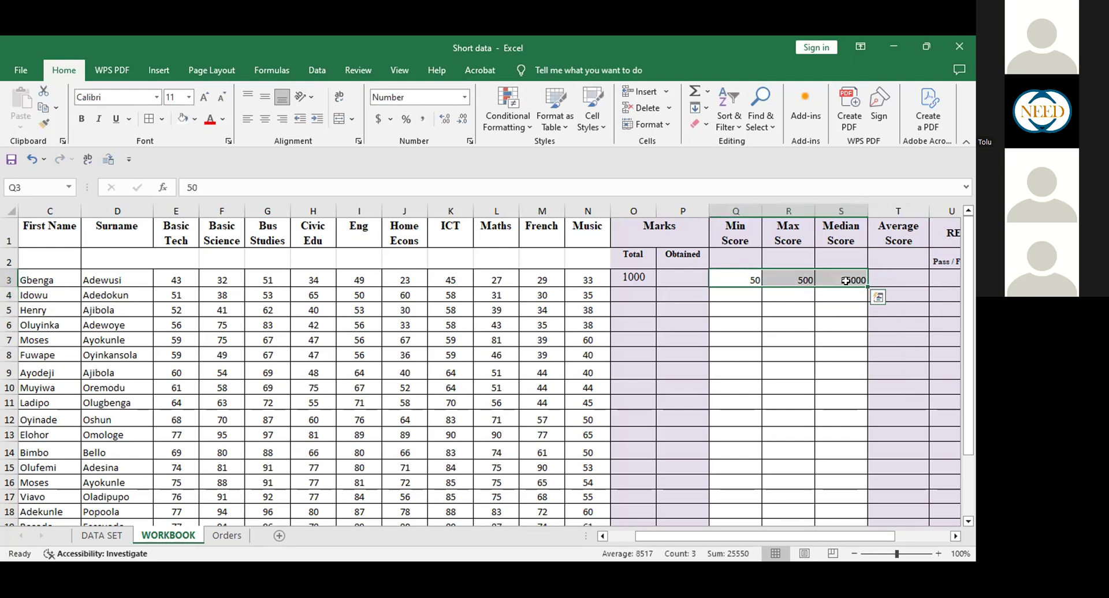
key("BackSpace")
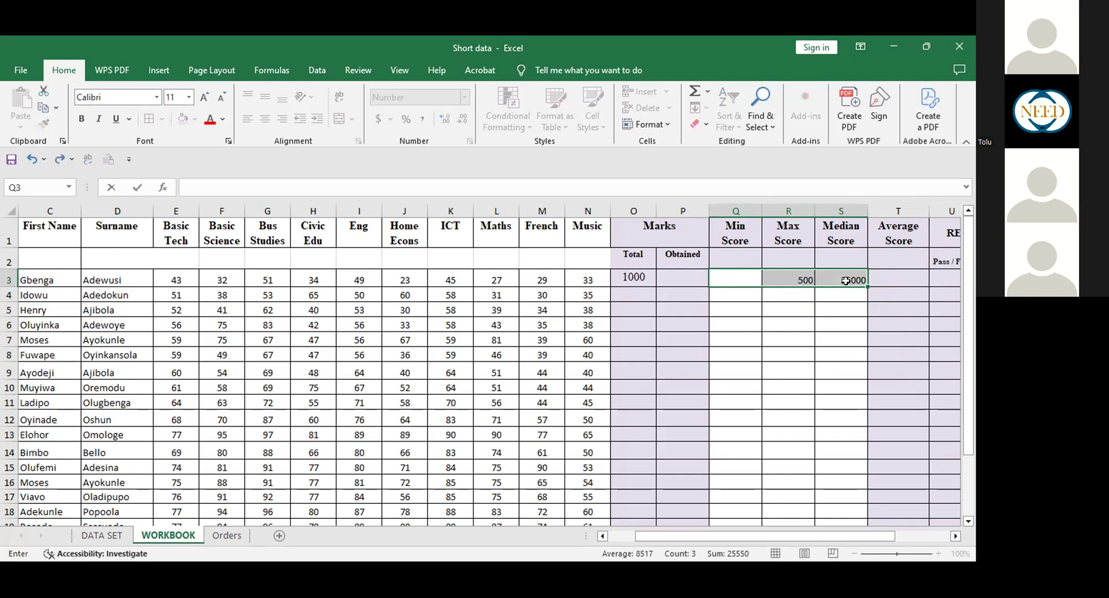
left_click(845, 282)
left_click(810, 281)
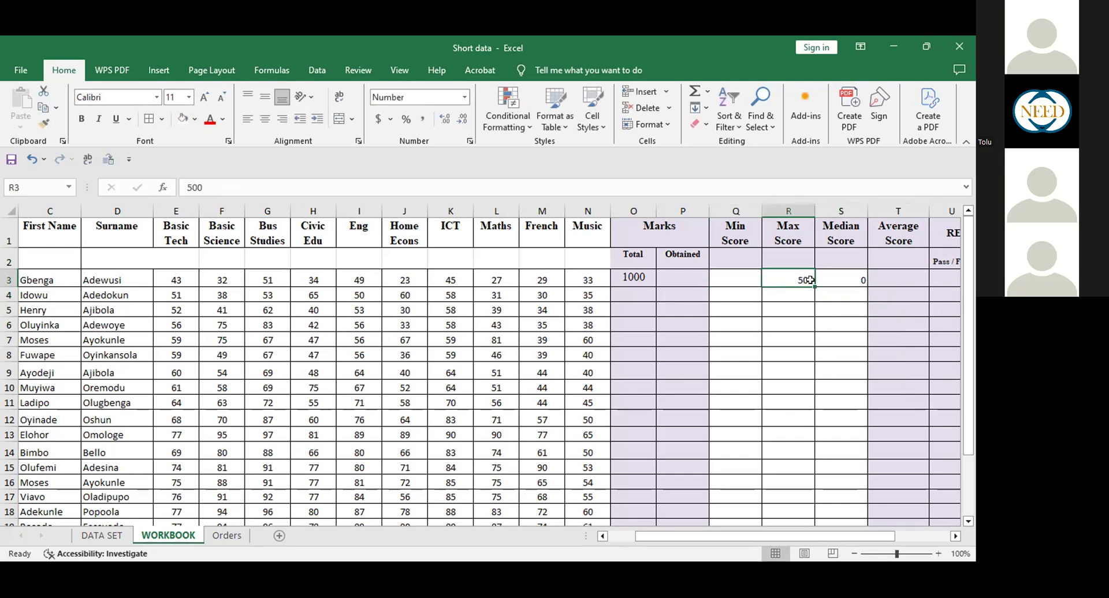
left_click_drag(810, 280, 826, 280)
key("Delete")
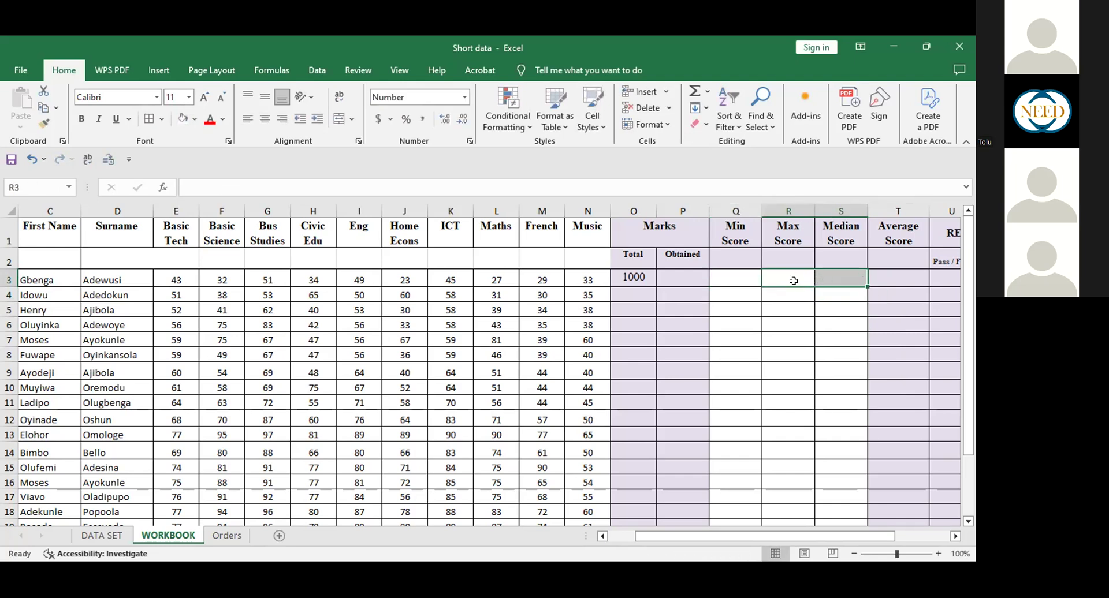
Fill the =10*100 Total from O3 down column O for every student.
left_click(677, 306)
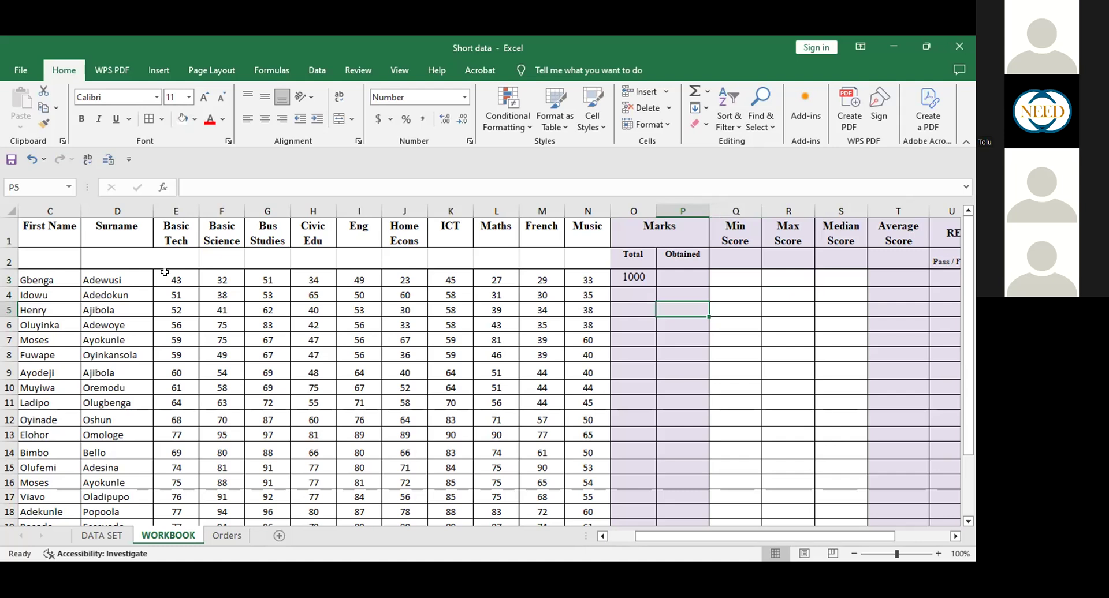
left_click(626, 276)
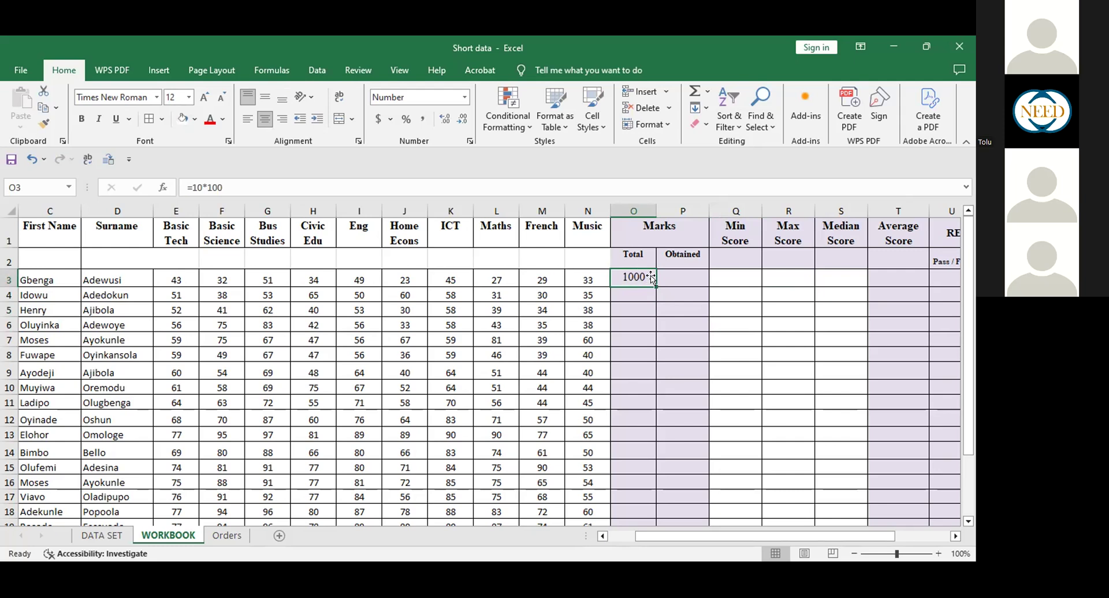
double_click(652, 285)
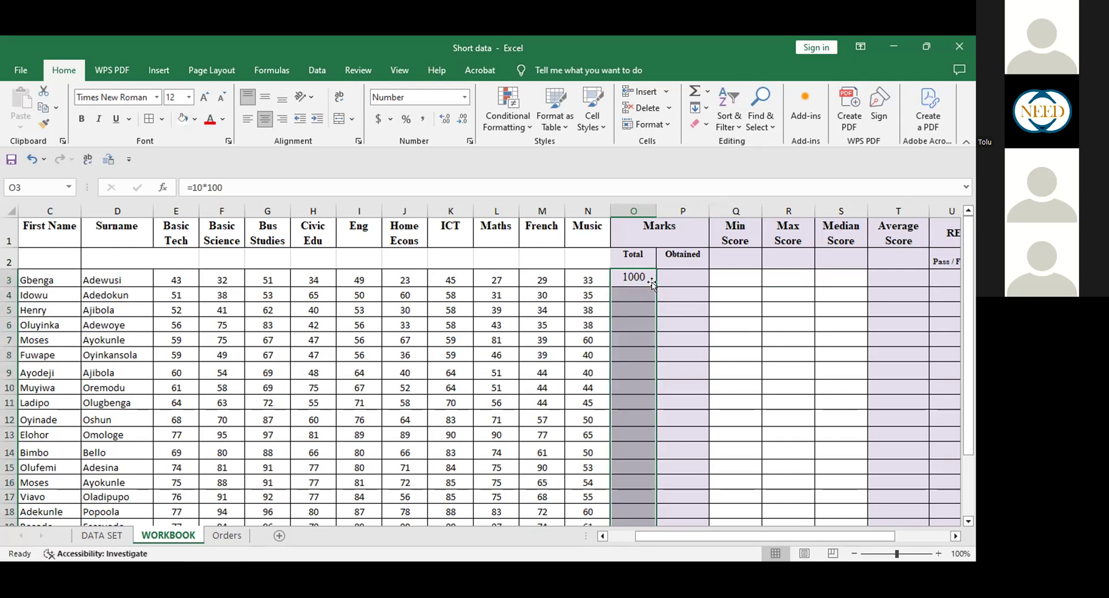
left_click(764, 335)
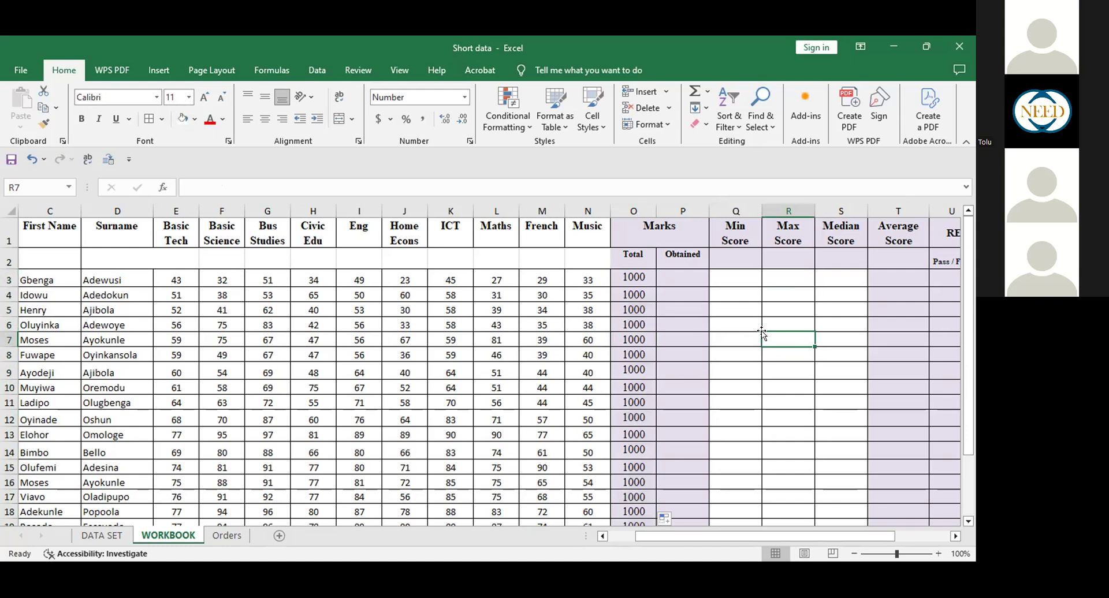
left_click(689, 275)
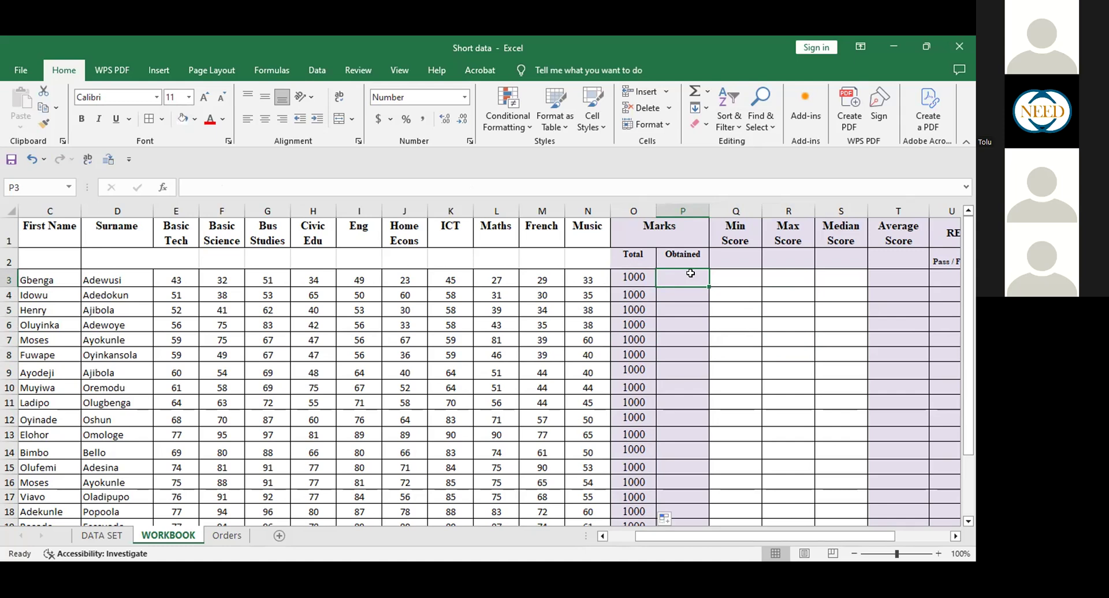
Start =SUM( in P3, adding E3, F3, G3, H3 and I3 with plus signs.
type("=")
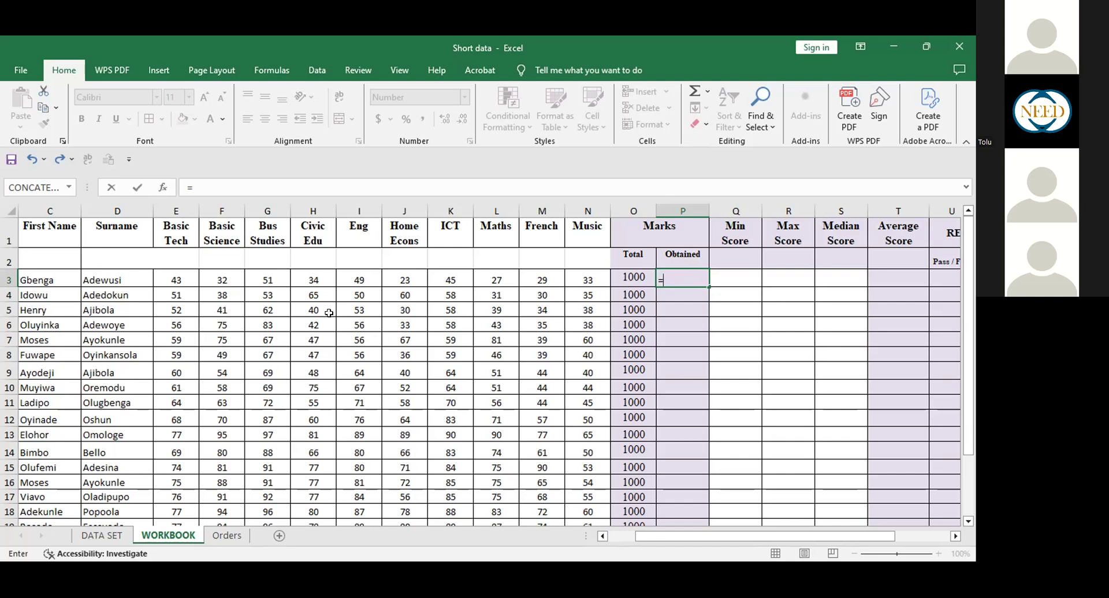
type("sum(")
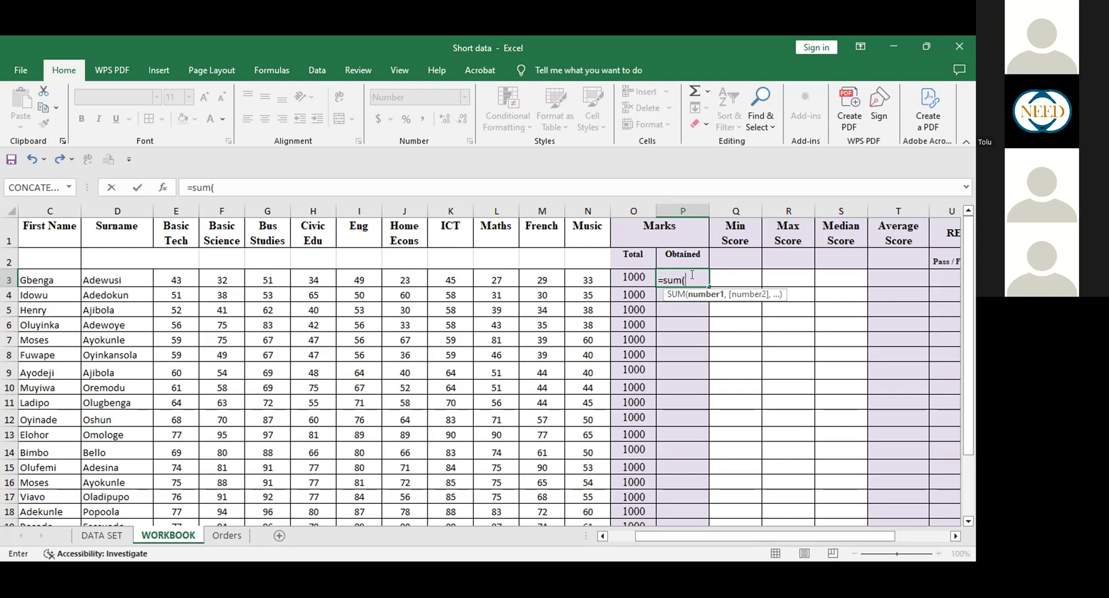
left_click(181, 279)
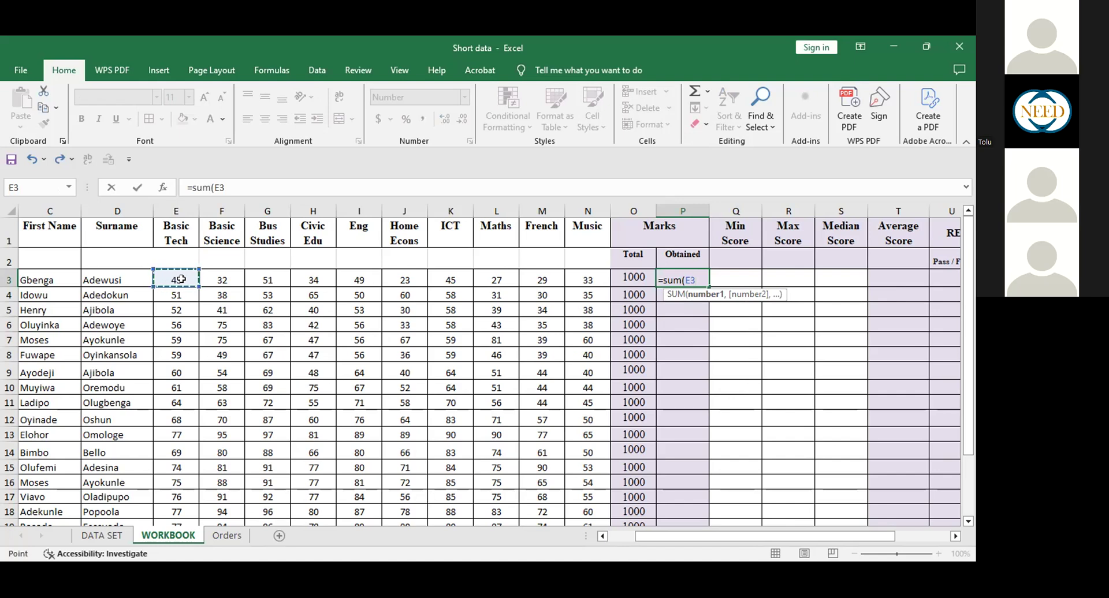
type("+")
left_click(215, 276)
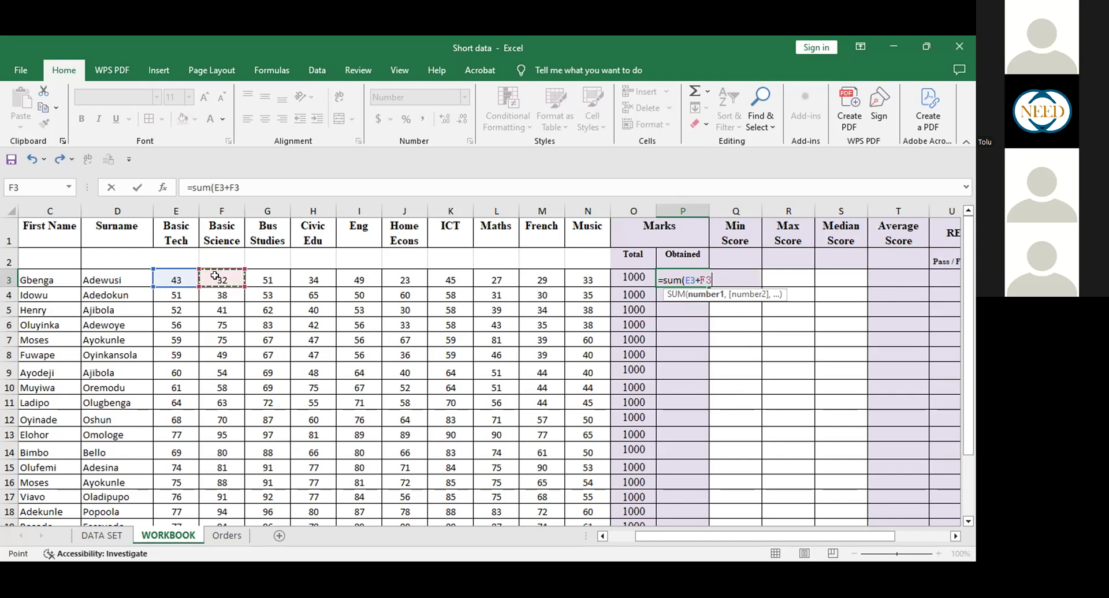
type("+")
left_click(258, 280)
type("+")
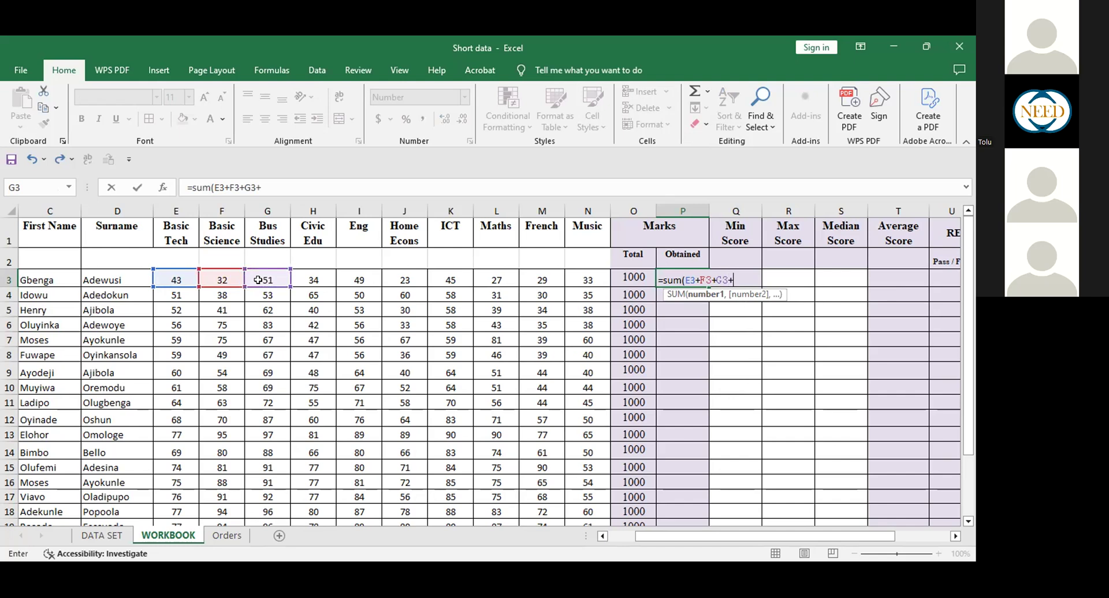
left_click(310, 279)
type("+")
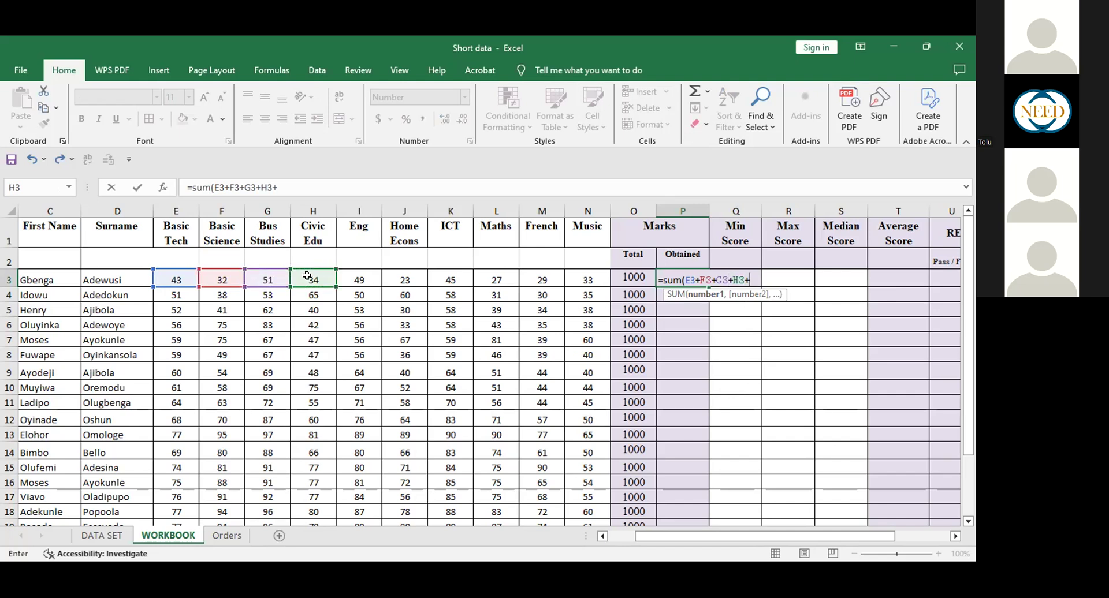
left_click(352, 280)
type("+")
Add J3, K3, L3, M3 and N3 to the sum and remove the trailing plus.
left_click(395, 280)
type("+")
left_click(442, 282)
type("+")
left_click(496, 276)
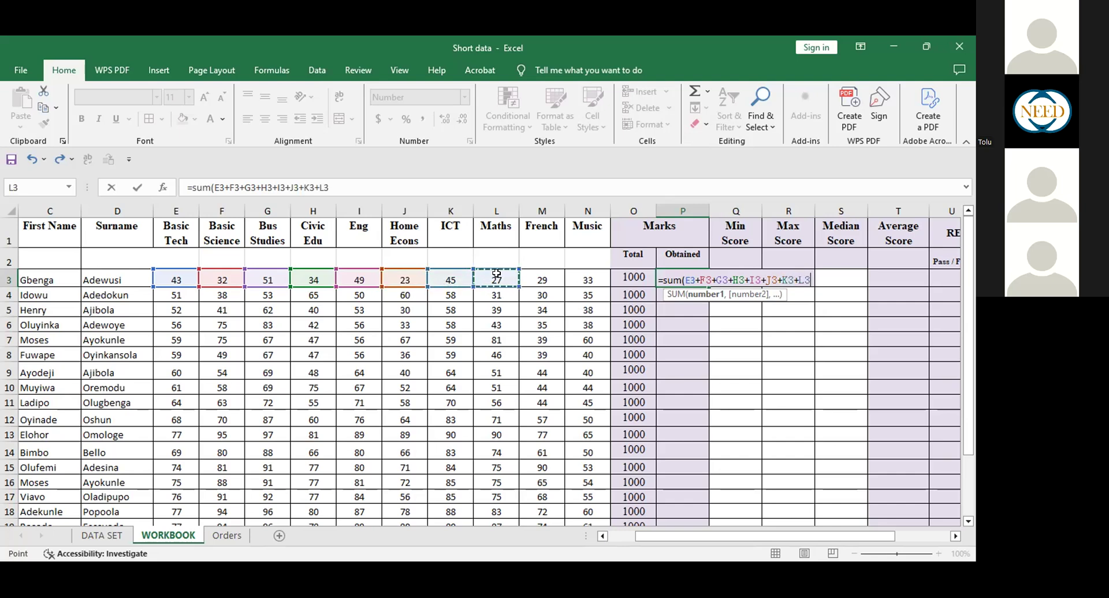
type("+")
left_click(543, 277)
type("+")
left_click(581, 273)
type("+")
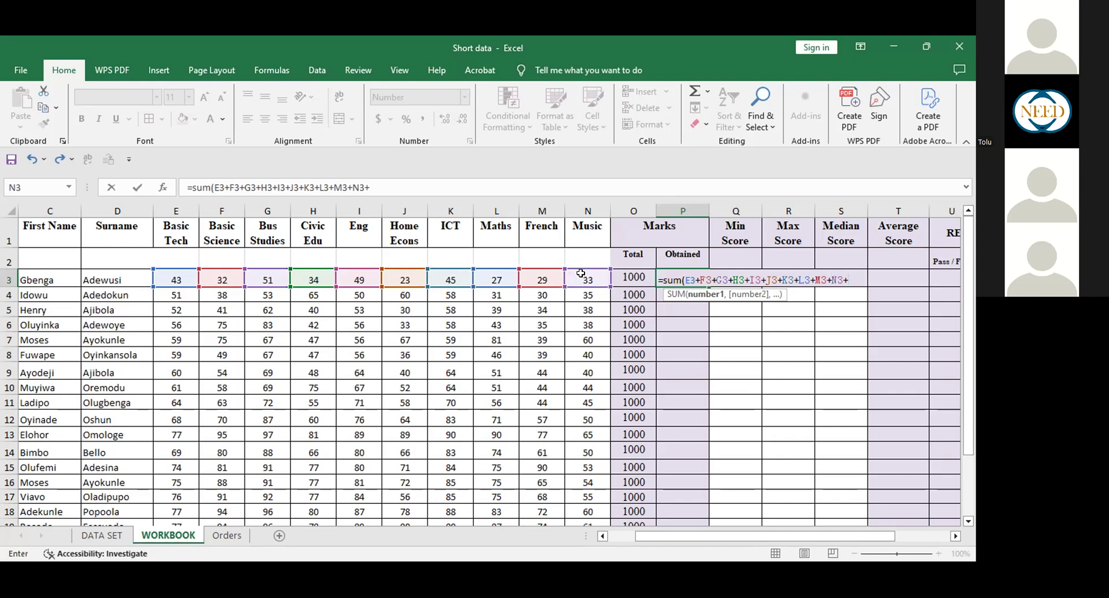
key("BackSpace")
Rewrite P3 as =SUM(E3:N3), totalling 366, and fill it down the Obtained column.
type(")")
key("Return")
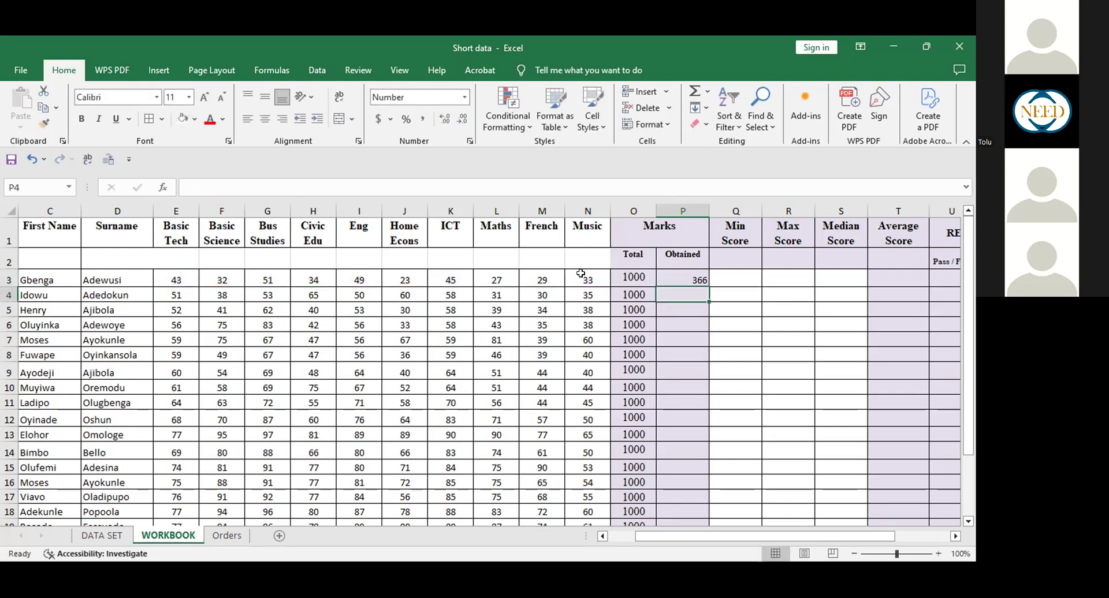
left_click(696, 276)
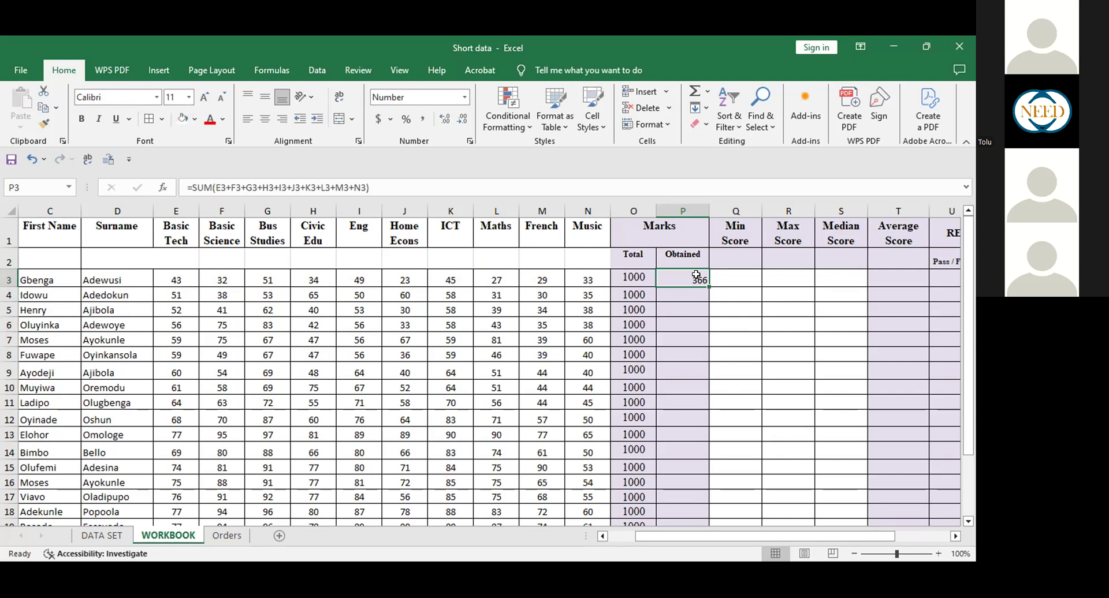
type("=")
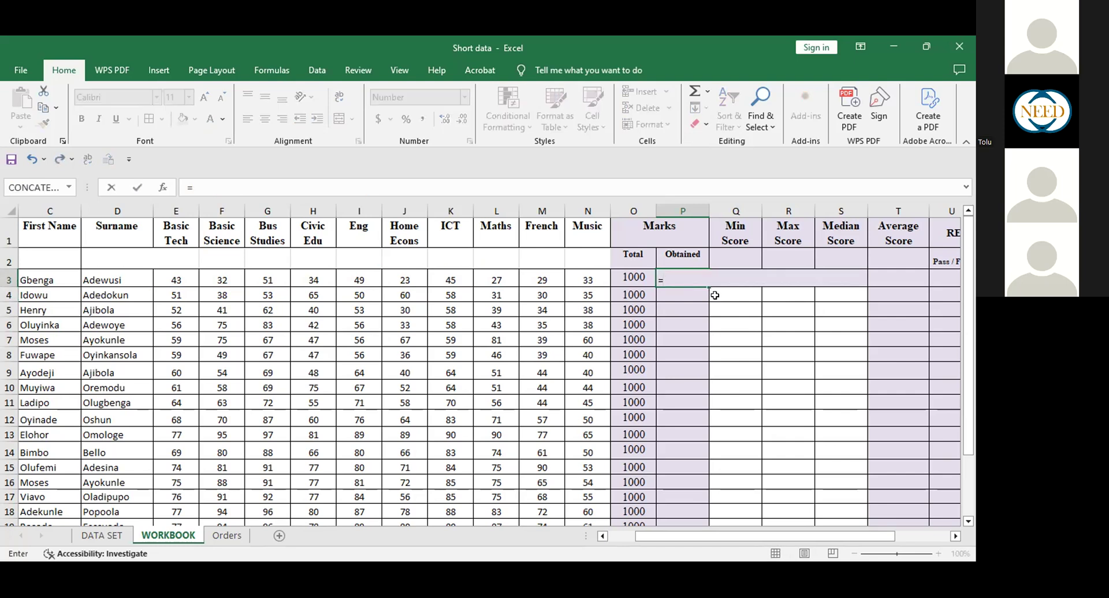
type("sum(")
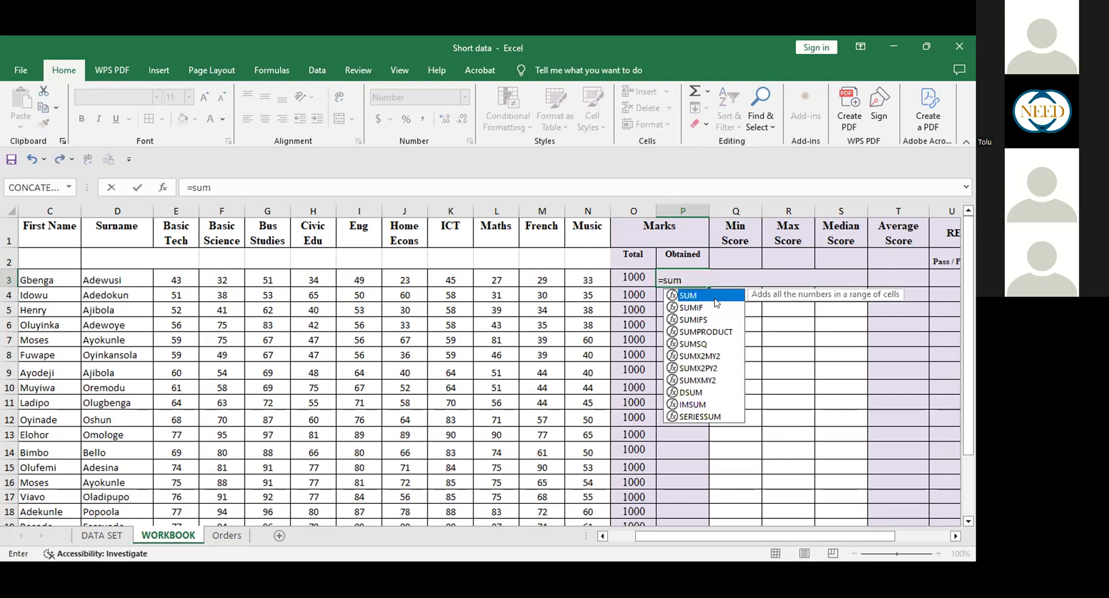
left_click(186, 280)
left_click(578, 276, "shift")
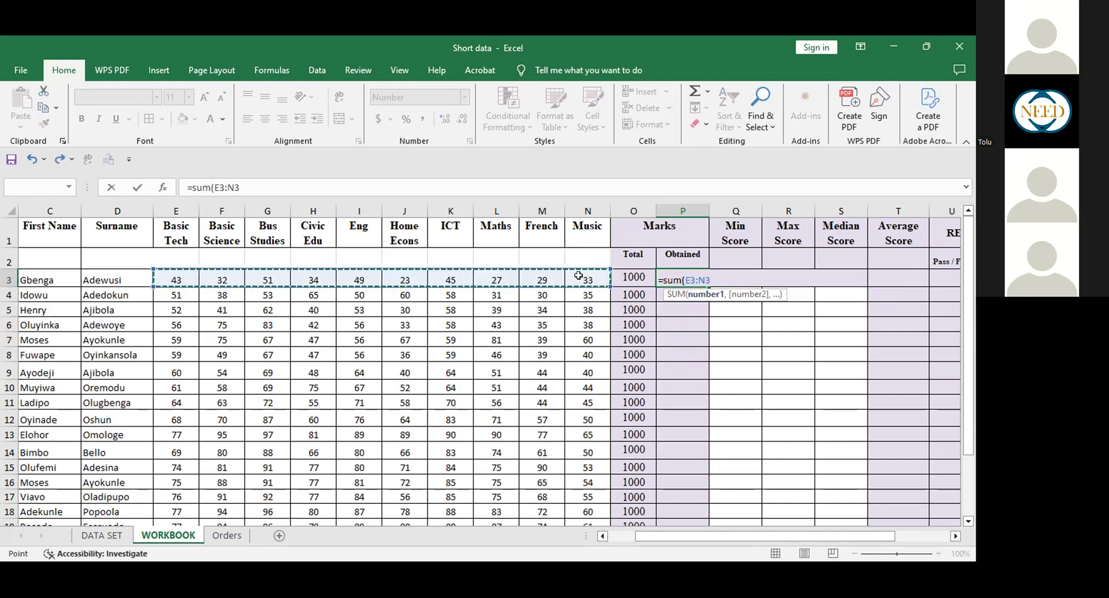
key("Return")
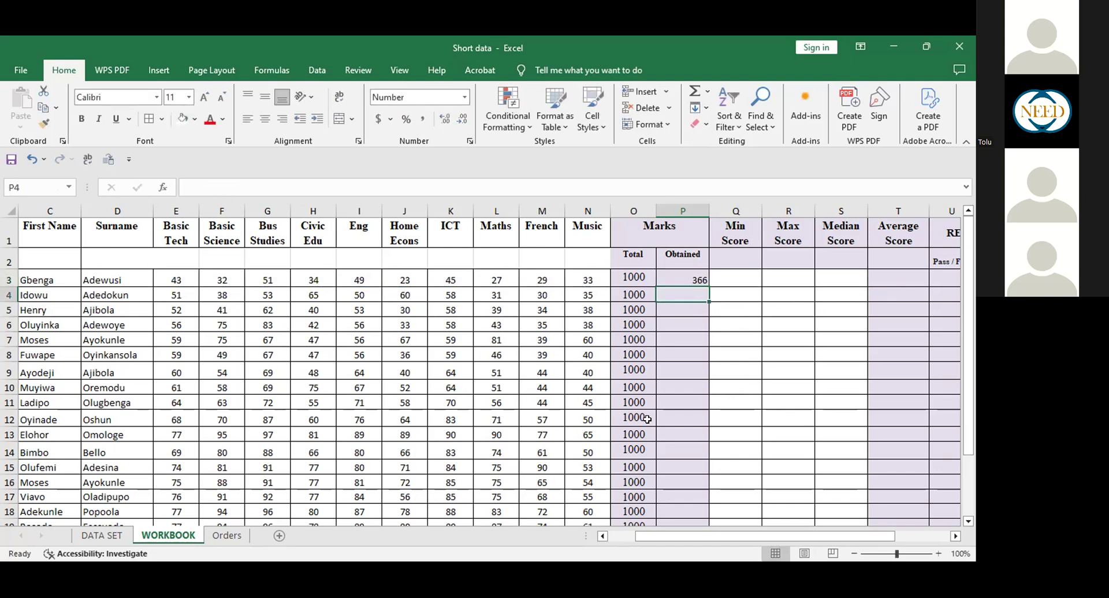
left_click(699, 279)
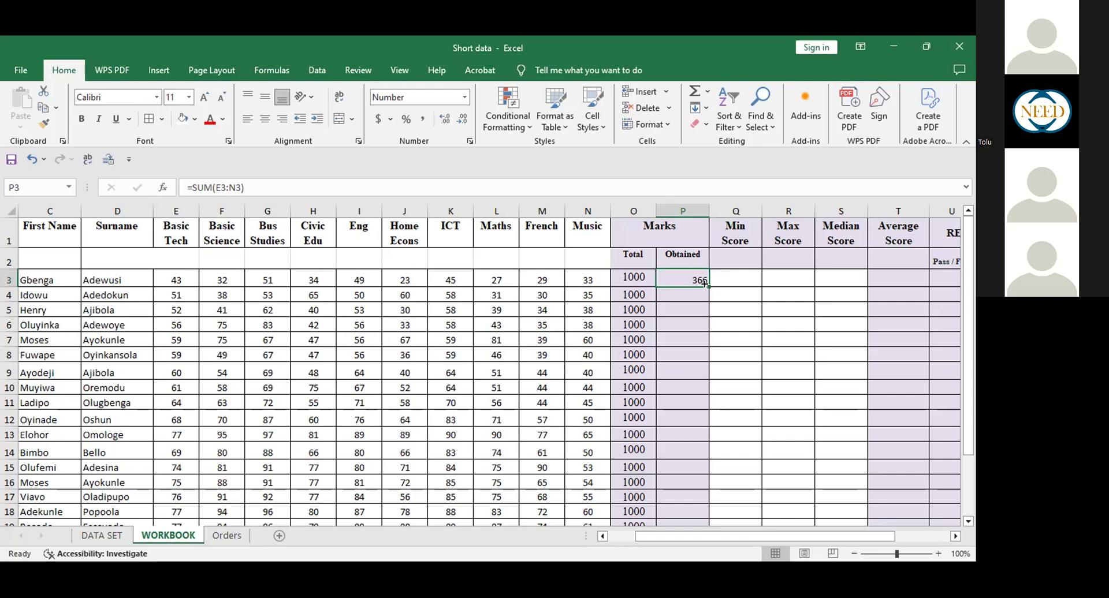
double_click(704, 283)
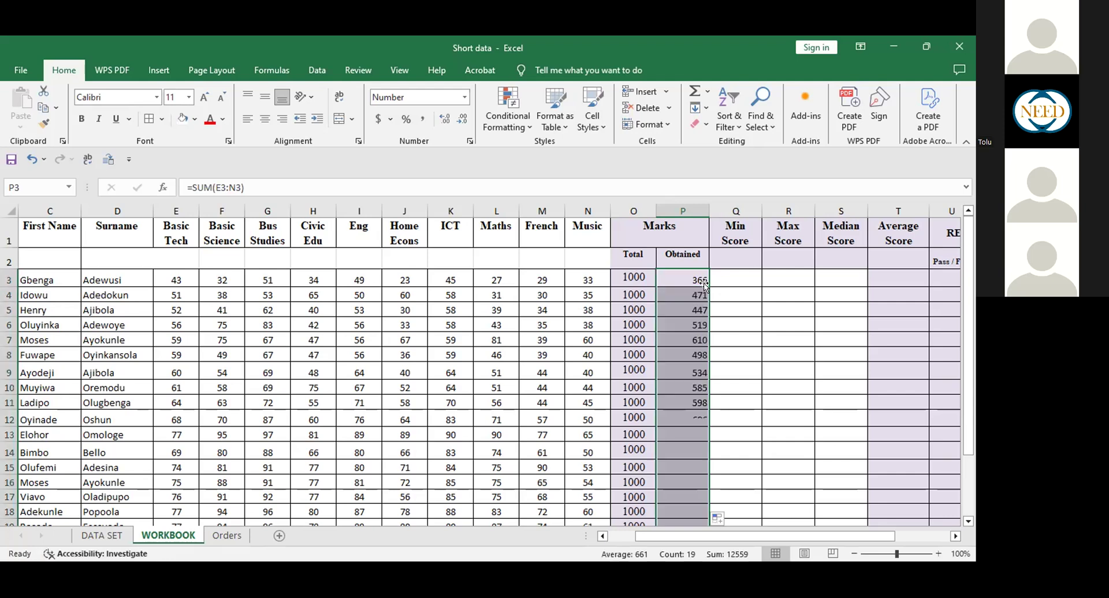
left_click(831, 346)
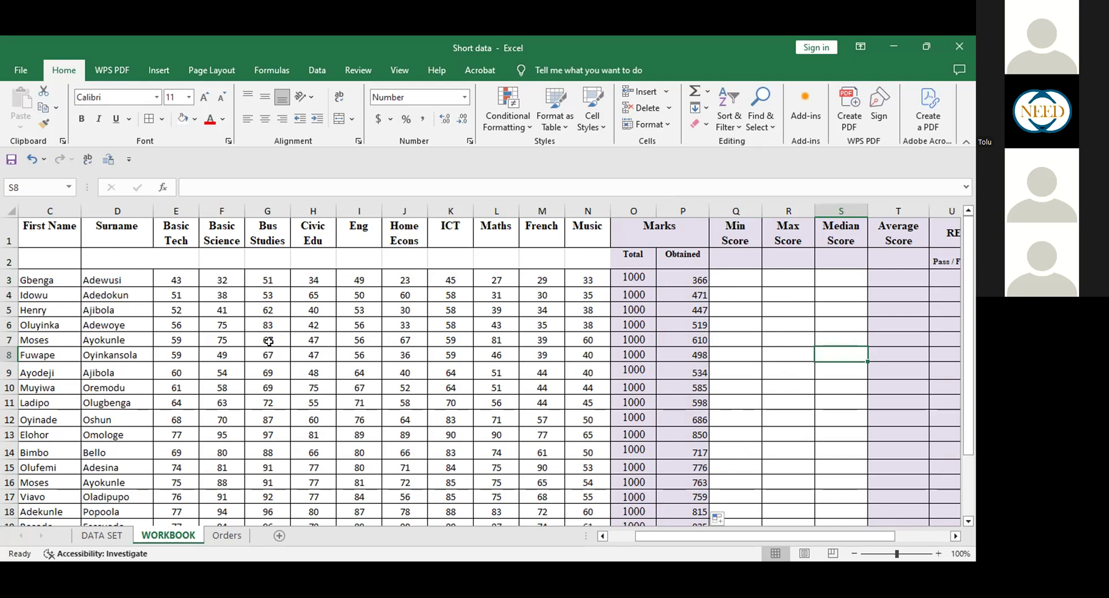
left_click_drag(221, 296, 443, 297)
key("Delete")
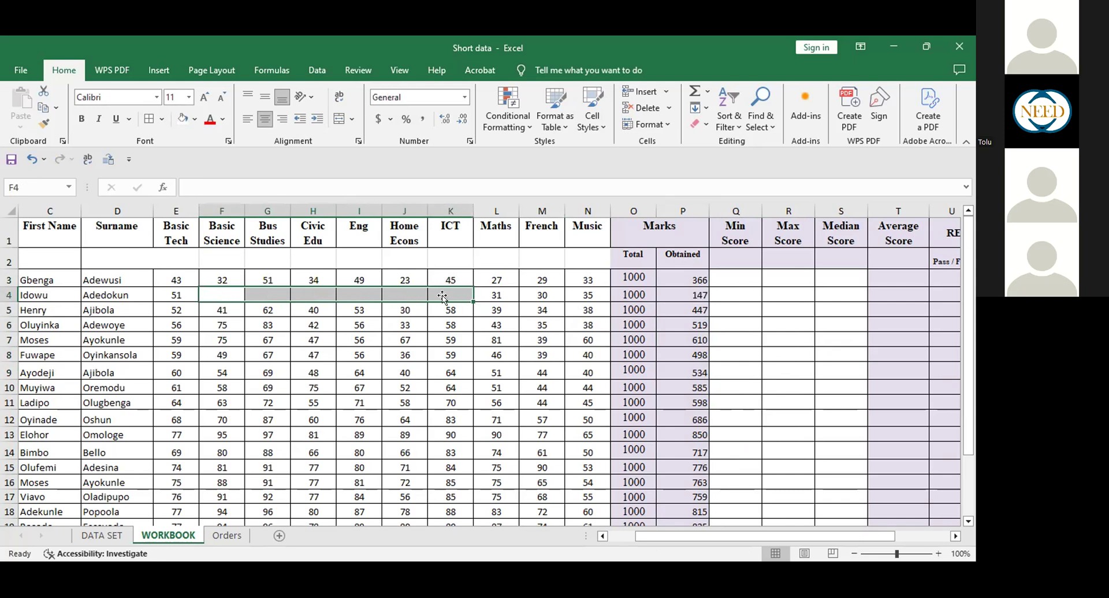
left_click(694, 290)
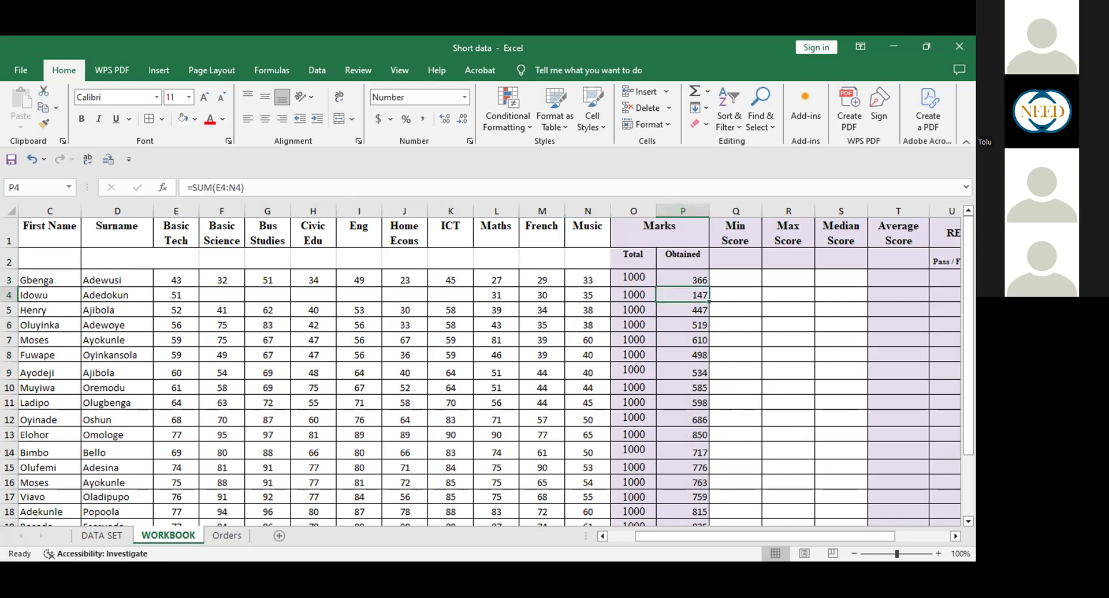
key("ctrl+z")
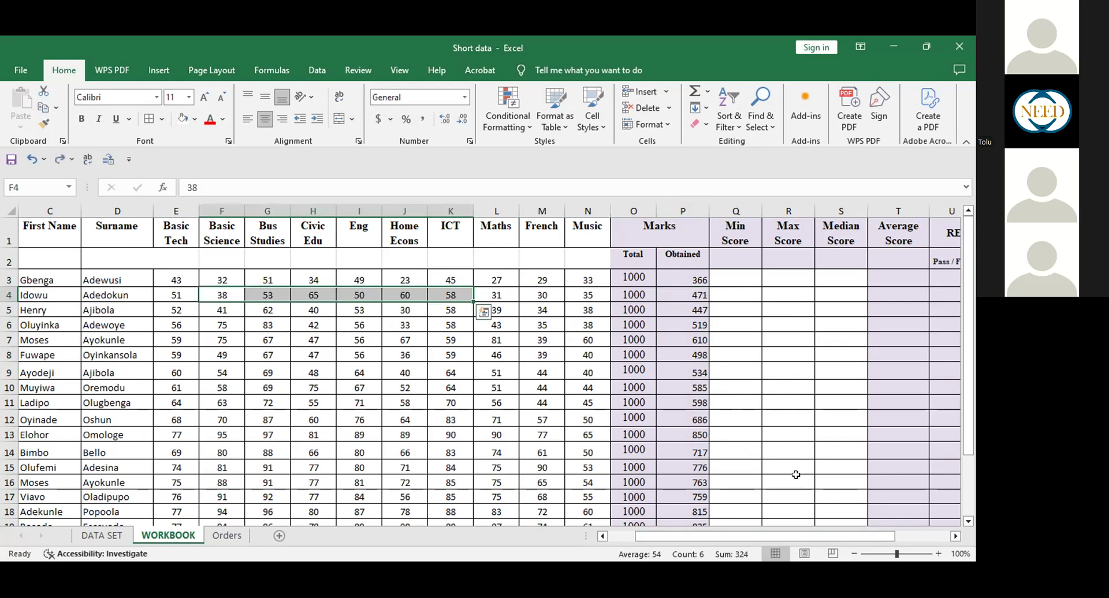
left_click(770, 324)
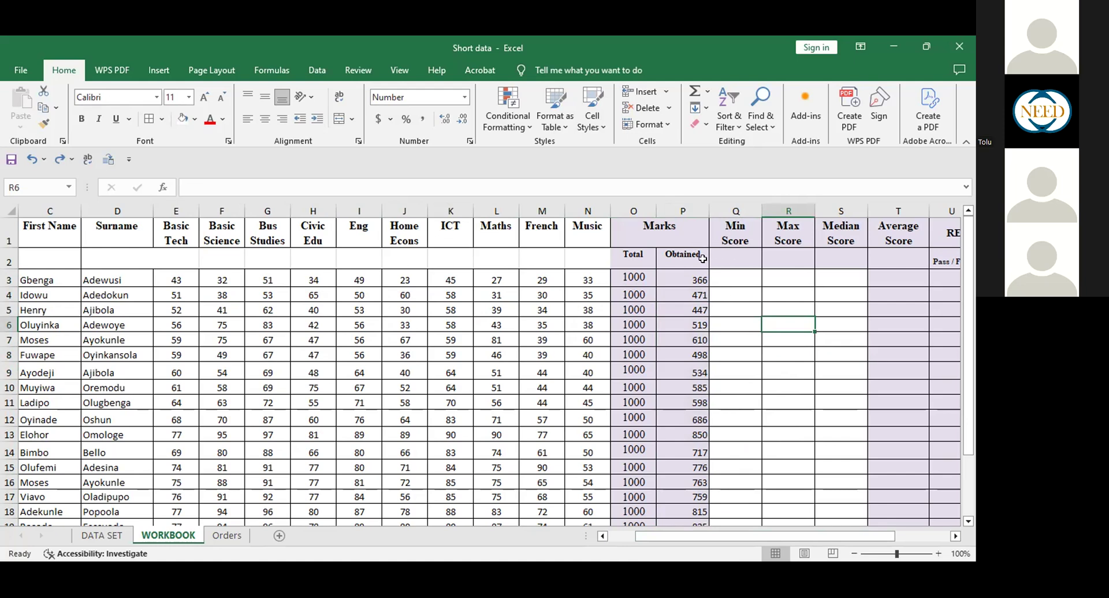
Check the Obtained totals and P3's SUM formula before returning to Q2.
left_click(687, 204)
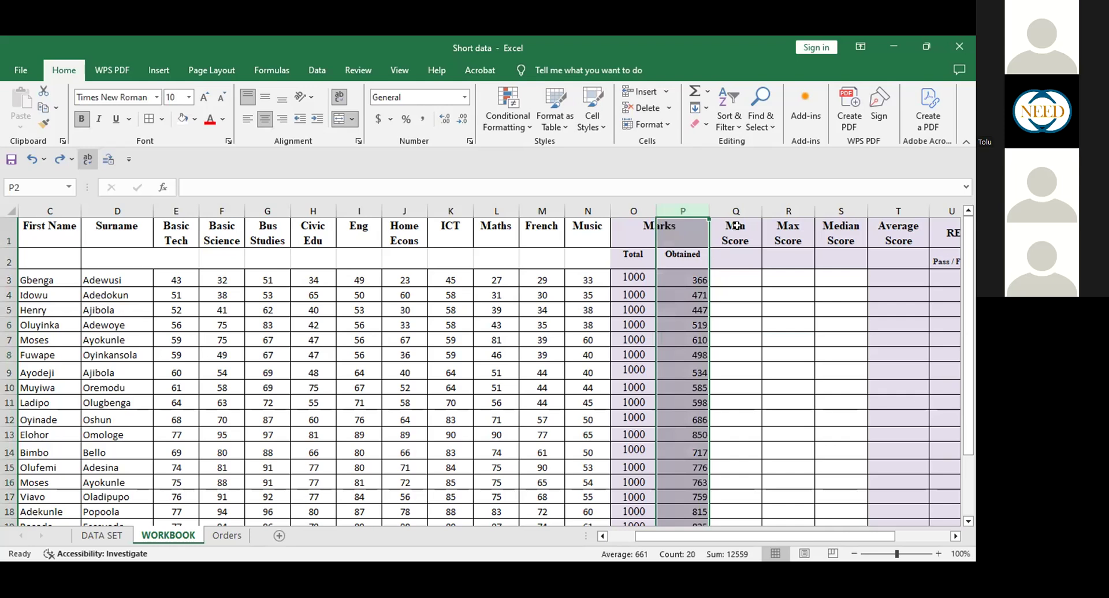
left_click(742, 252)
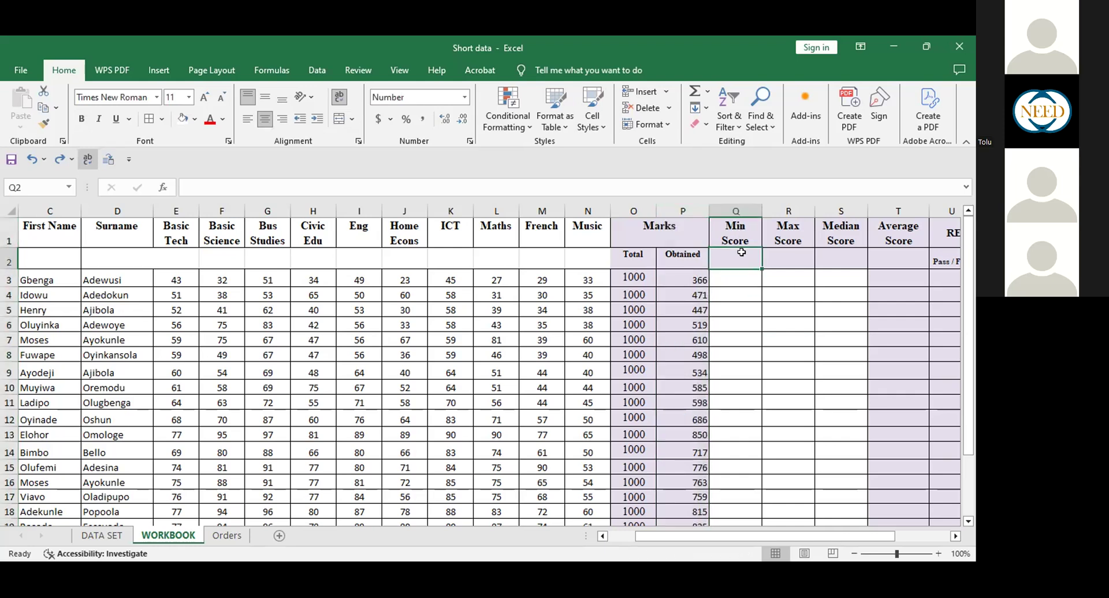
mouse_move(969, 265)
left_mouse_down()
mouse_move(975, 326)
mouse_move(964, 263)
left_mouse_up()
key("Left")
key("Down")
left_click(742, 257)
Enter =MIN(P3:P21) in Q2, returning 366, and verify the formulas.
type("=")
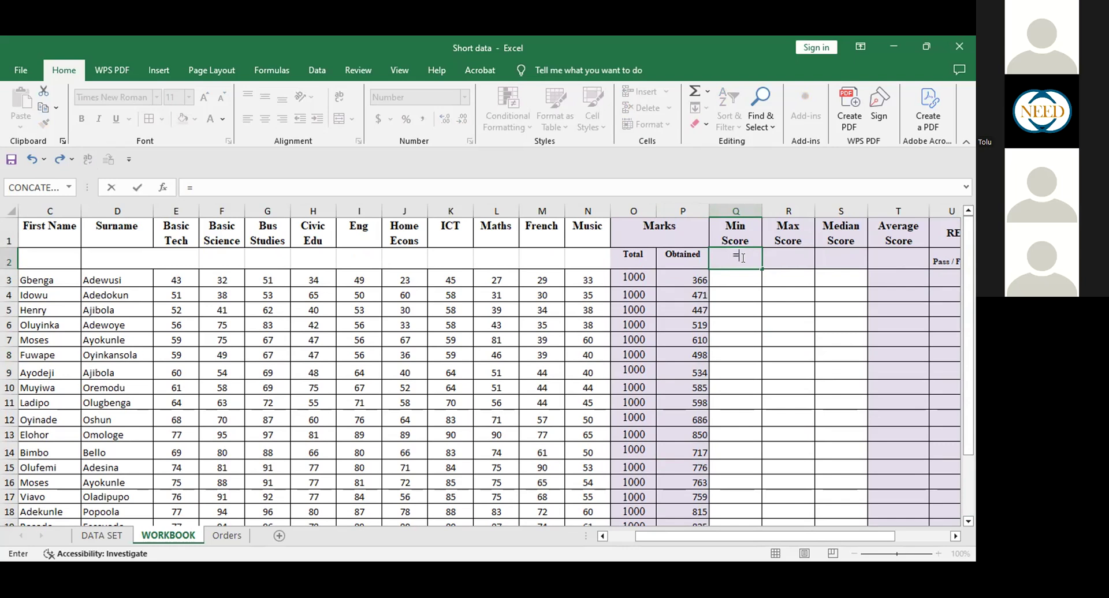
type("min")
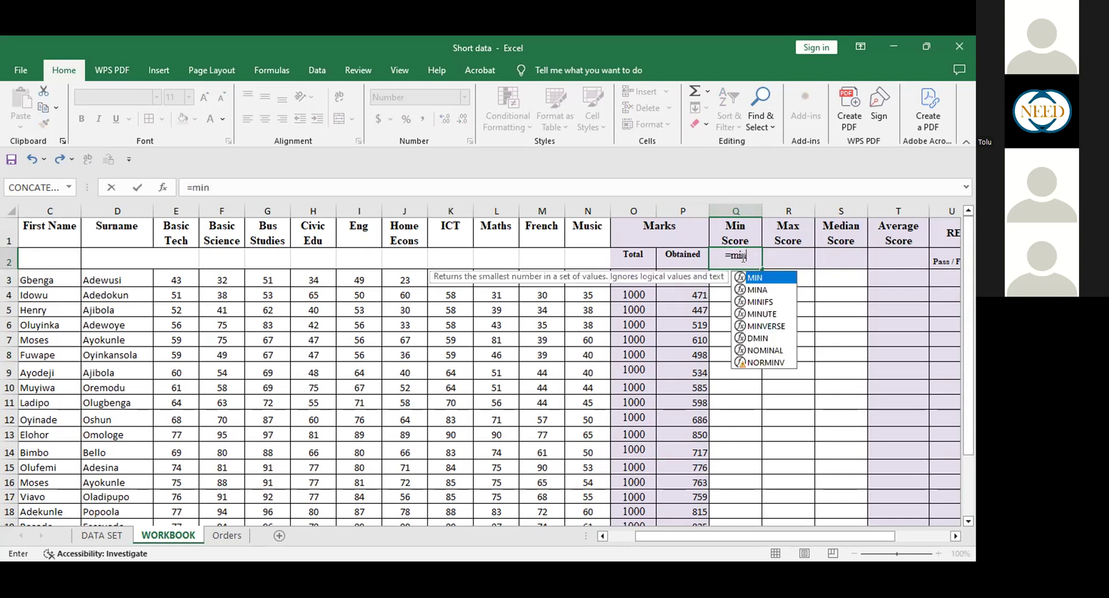
type("(")
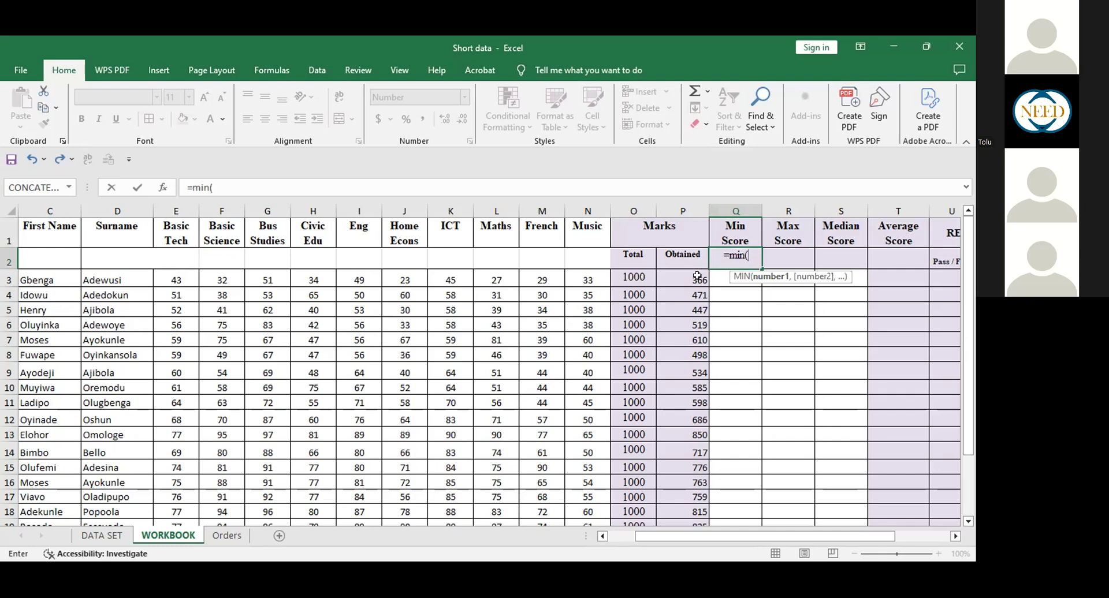
left_click_drag(695, 279, 693, 297)
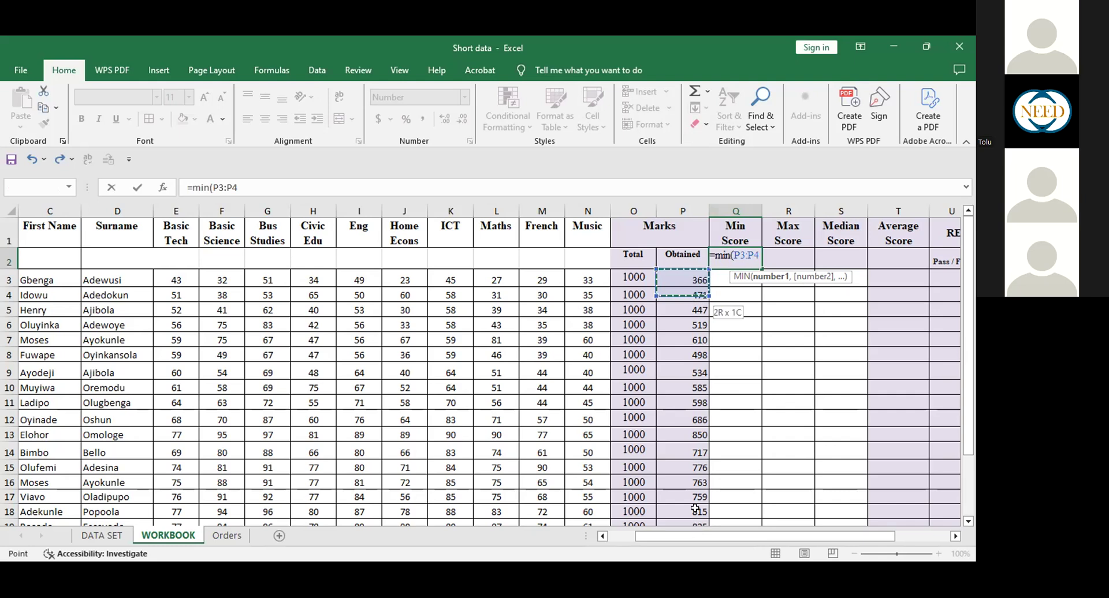
key("Return")
scroll(866, 346, "down", 1)
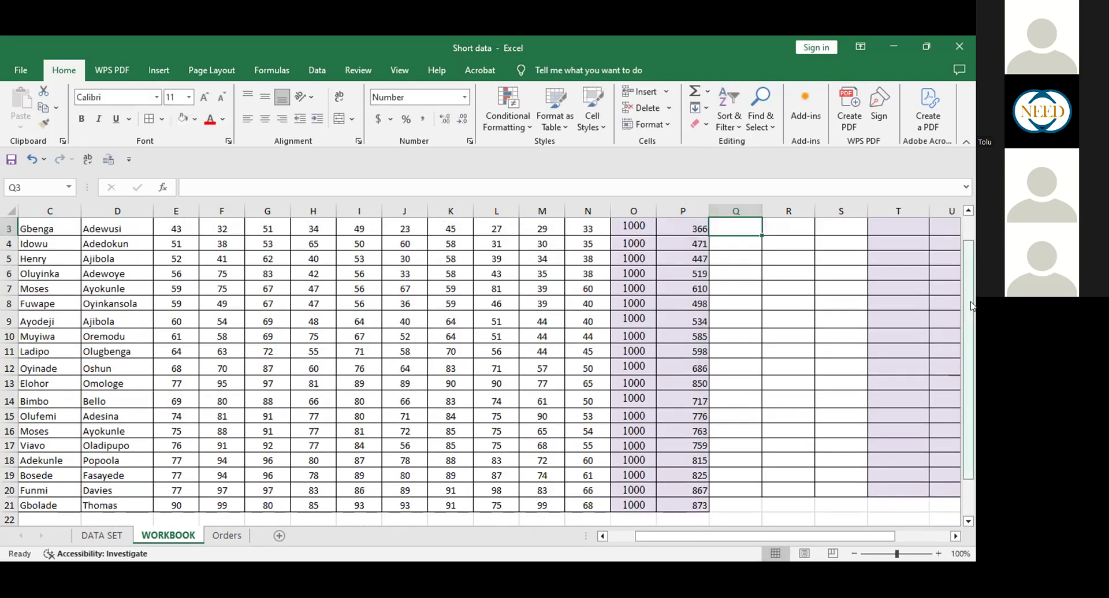
scroll(919, 301, "up", 1)
left_click(747, 255)
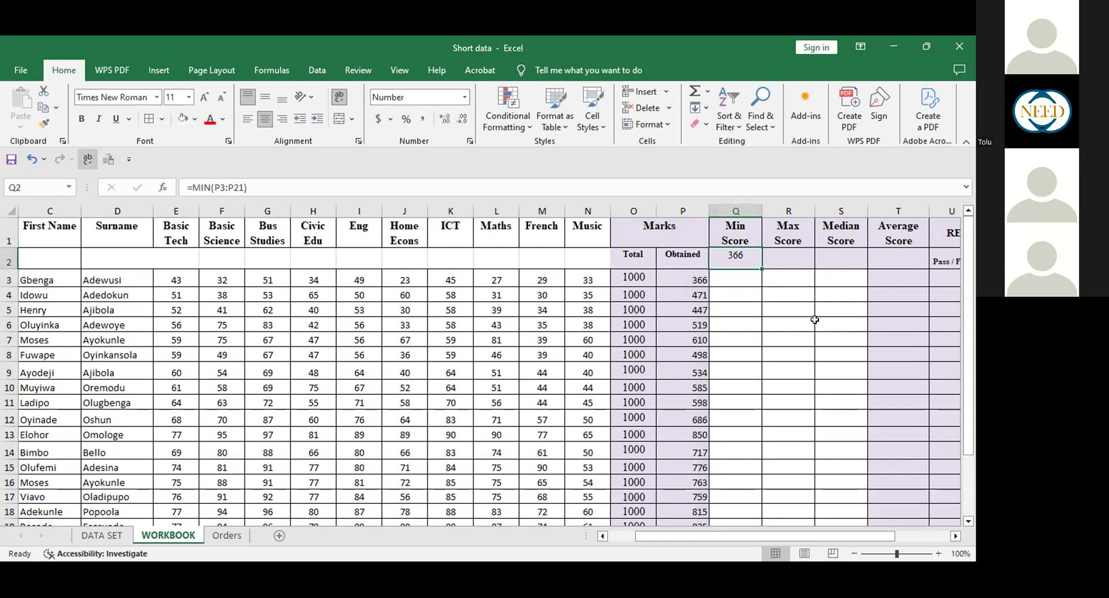
left_click(700, 279)
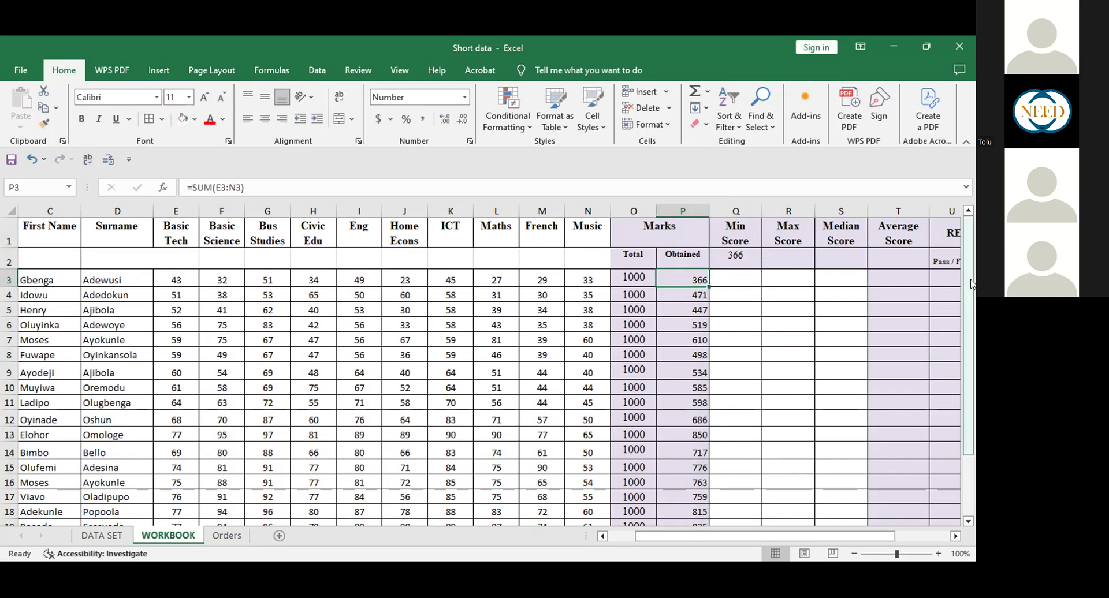
left_click_drag(970, 284, 973, 157)
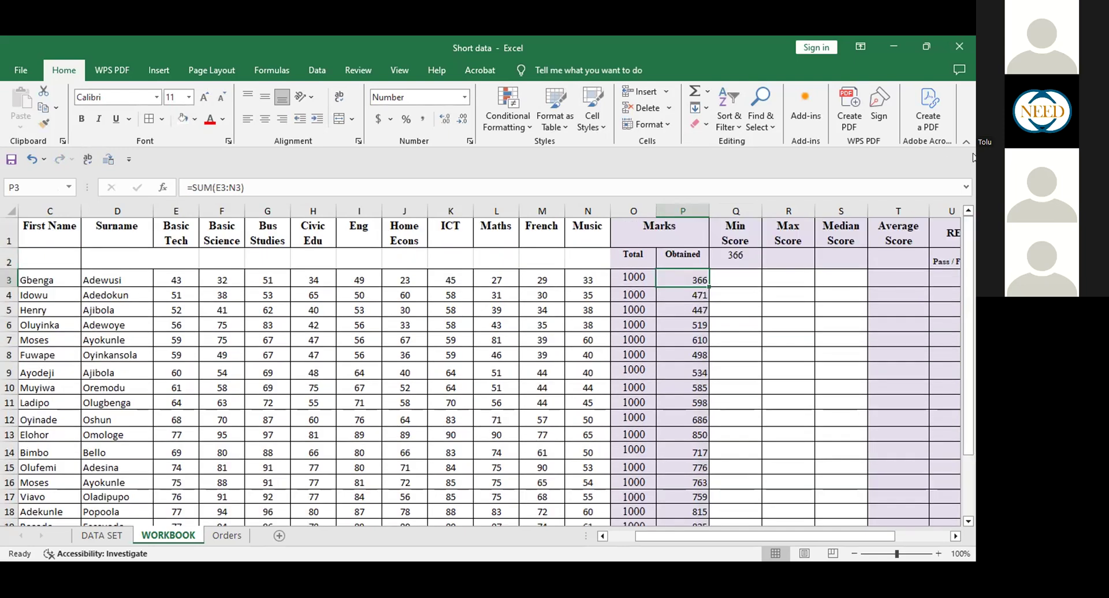
left_click(785, 280)
type("=s")
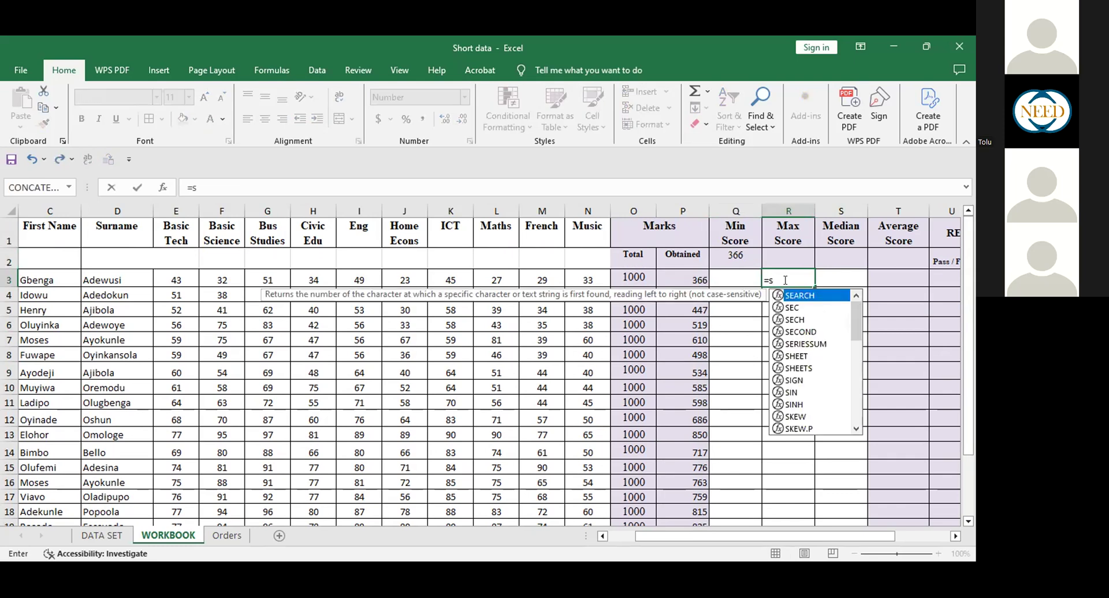
type("min(")
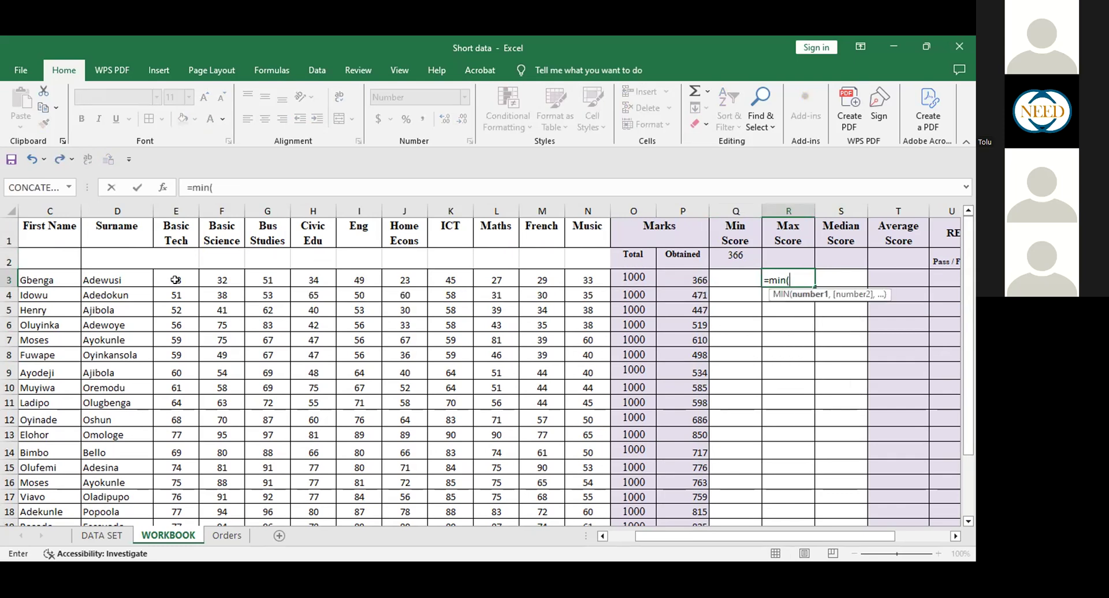
left_click_drag(175, 280, 238, 277)
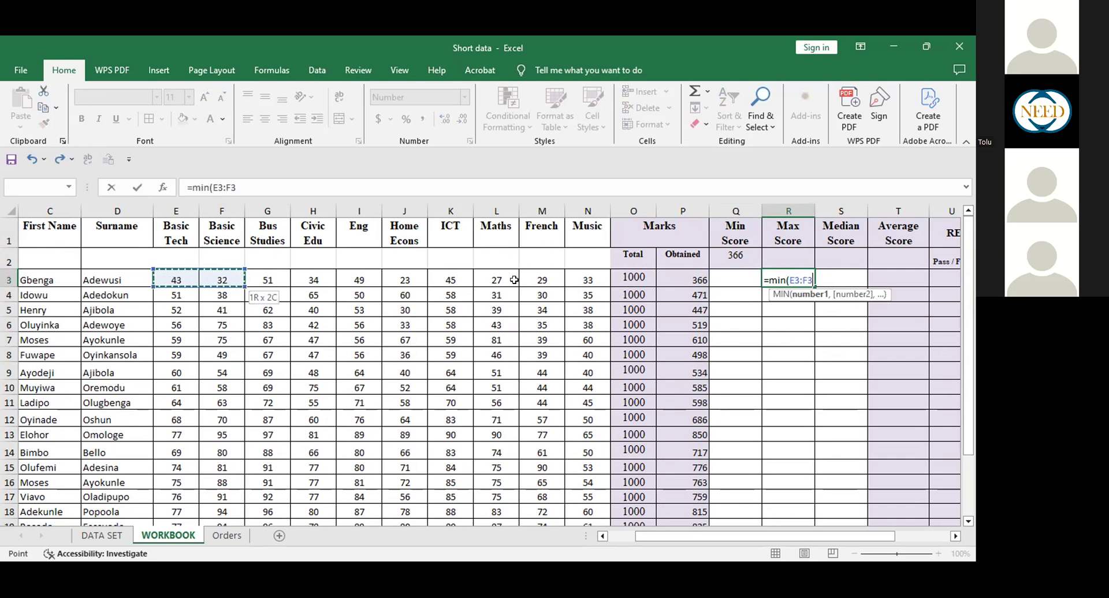
left_click_drag(556, 282, 595, 280)
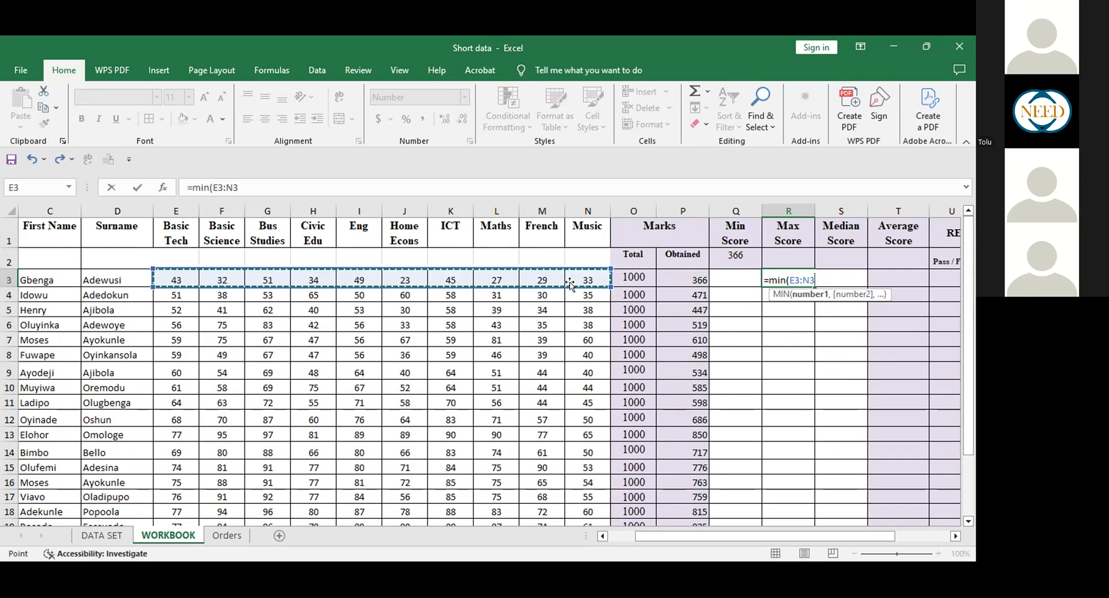
key("Return")
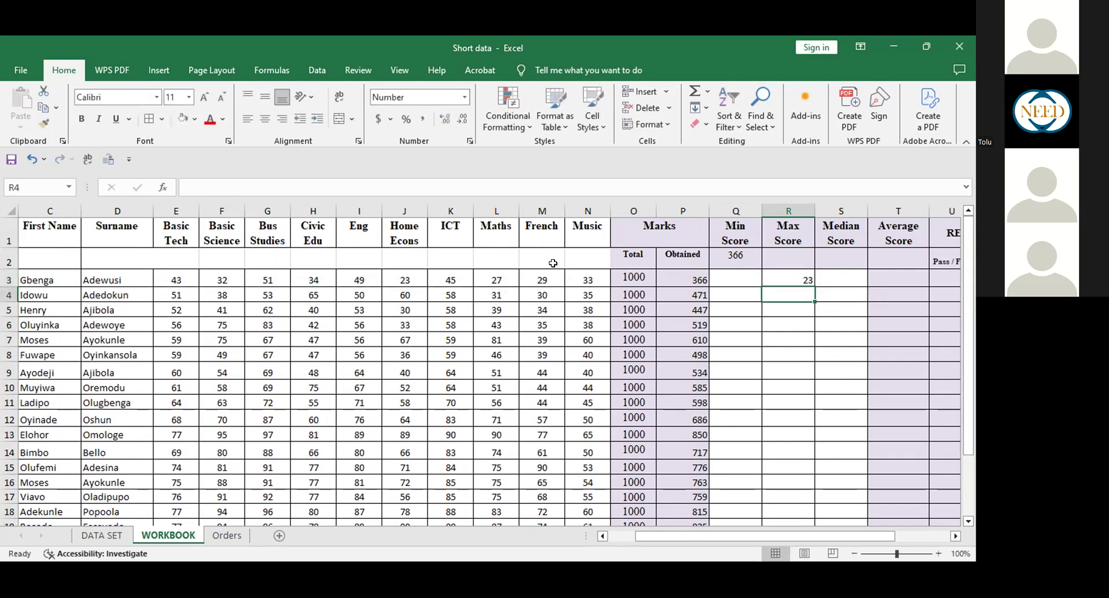
left_click(407, 278)
left_click(404, 231)
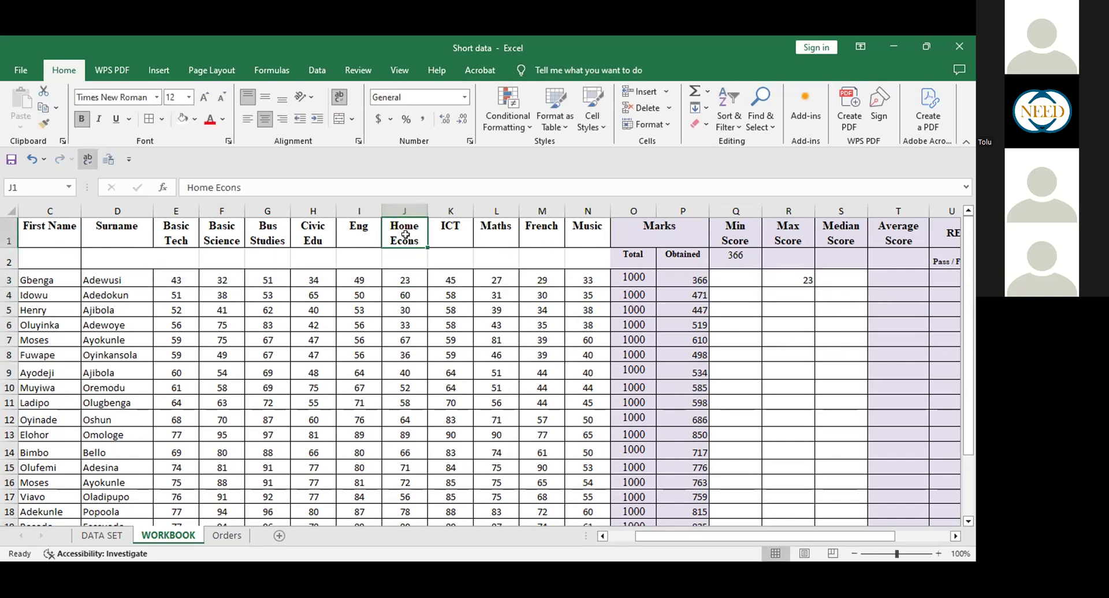
left_click(797, 272)
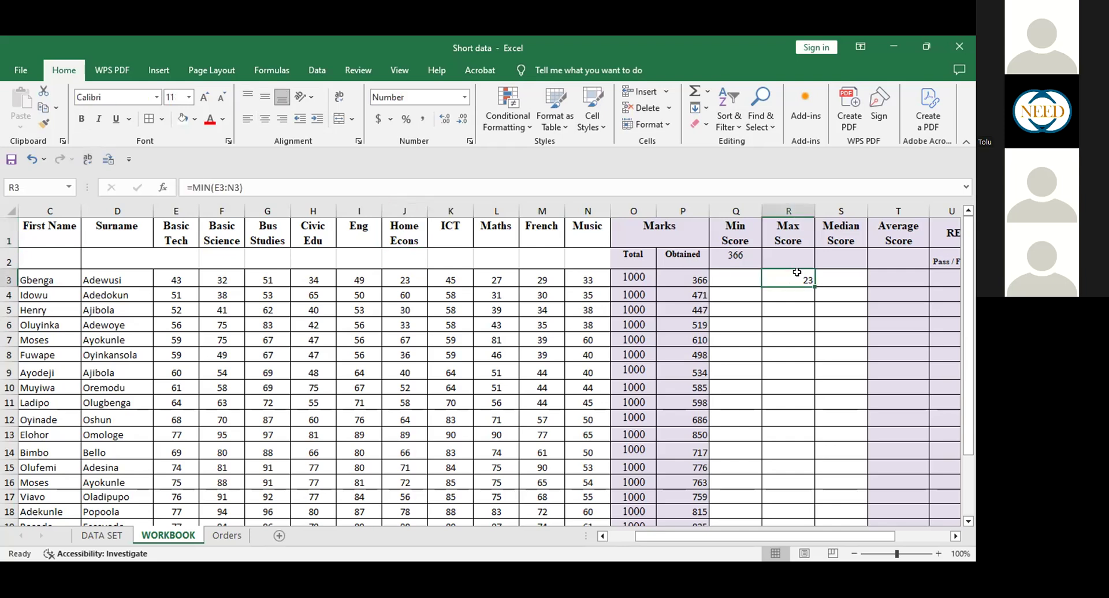
key("Delete")
left_click(748, 257)
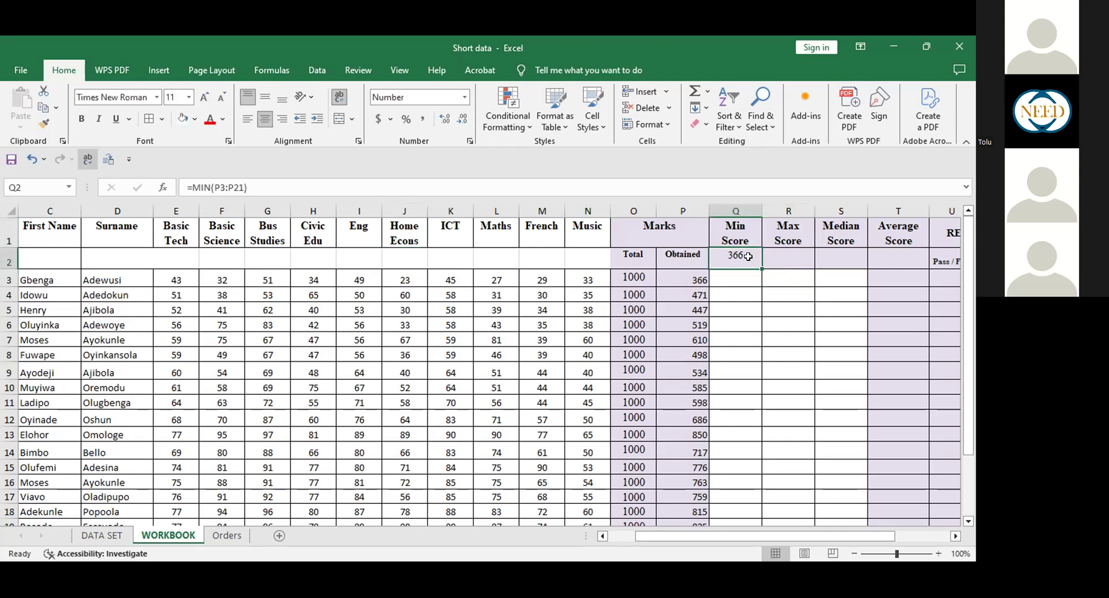
left_click(795, 258)
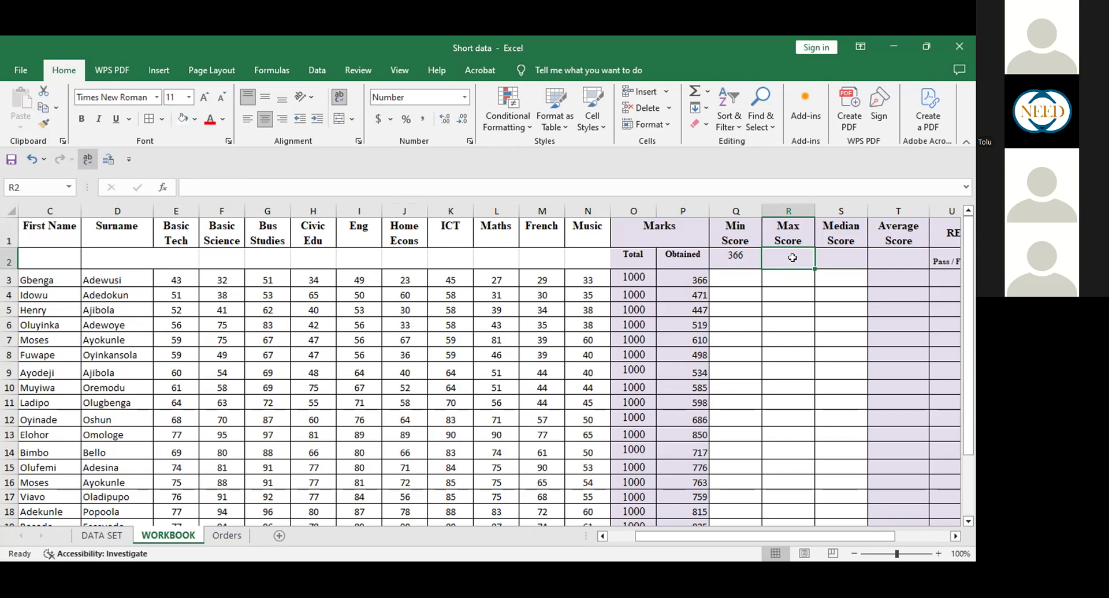
Enter =MAX(P3:P21) in R2 to show the highest total, 873.
type("=")
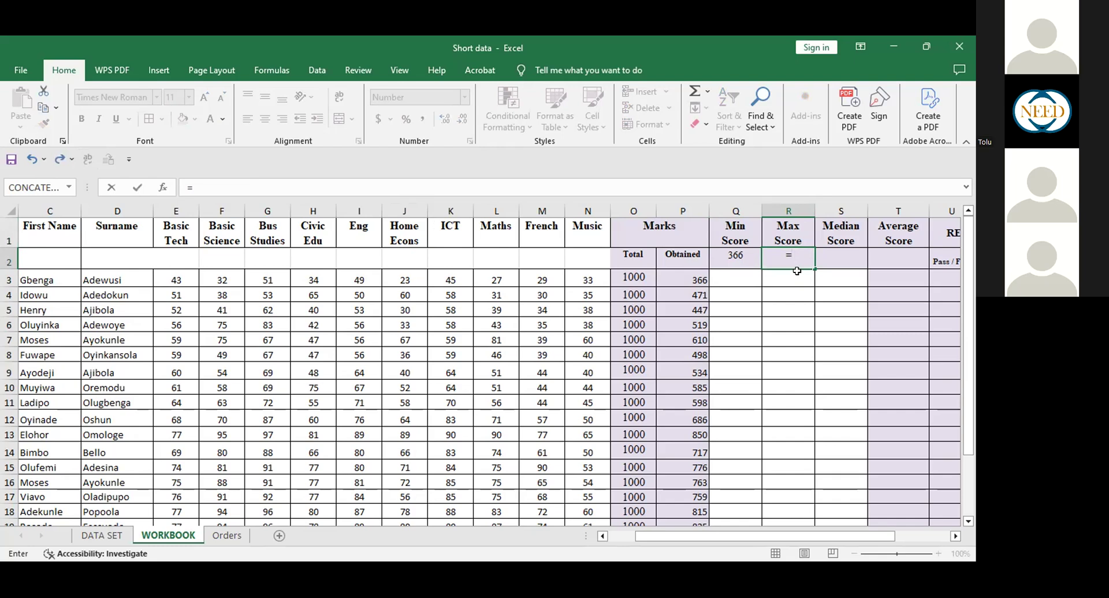
type("max")
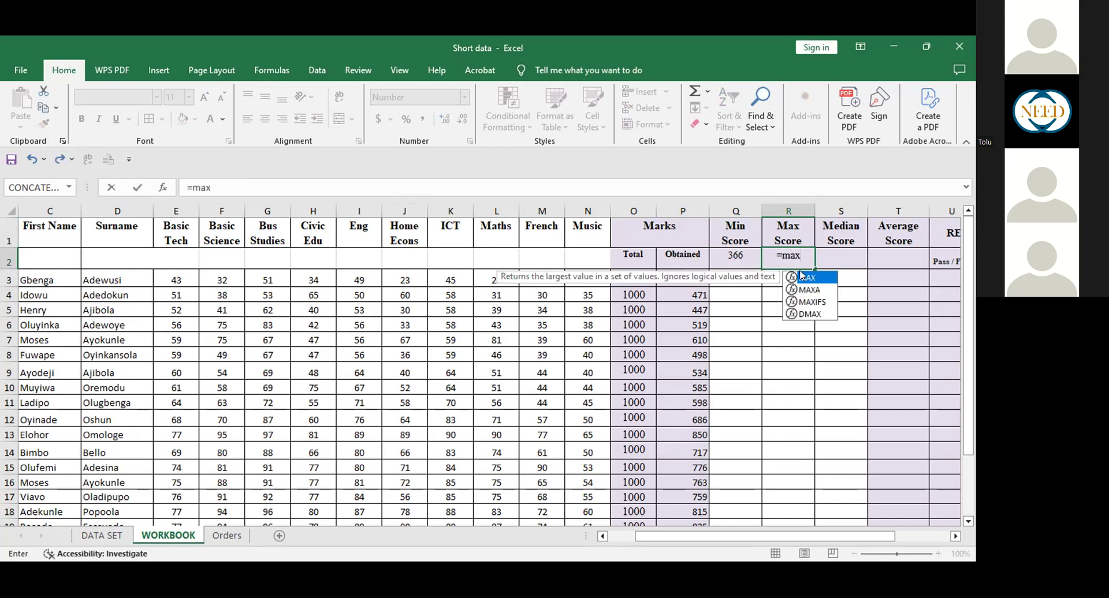
type("(")
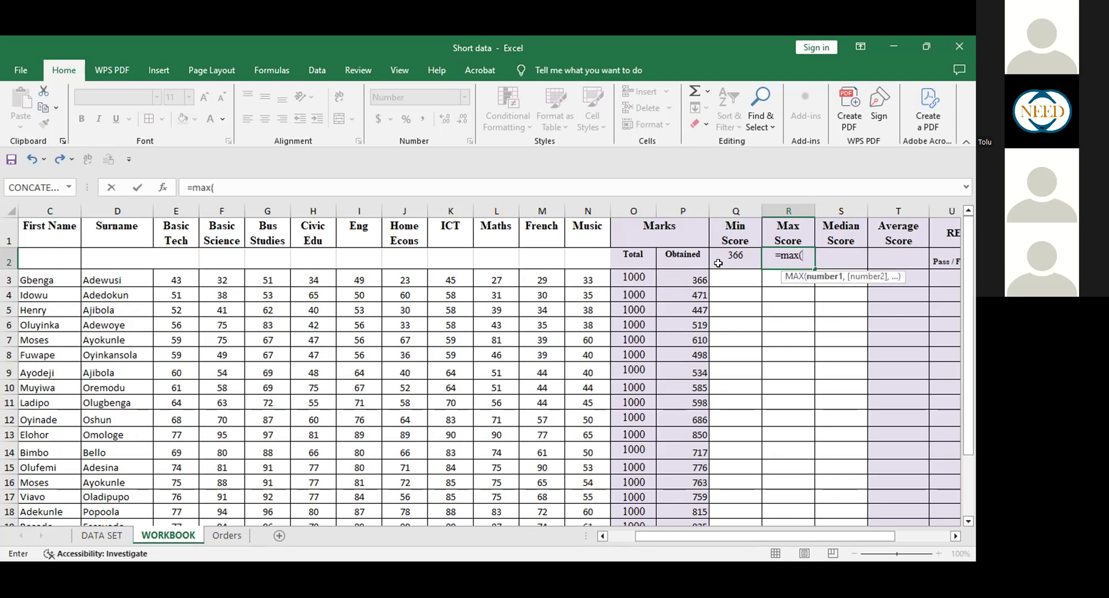
left_click_drag(693, 275, 689, 500)
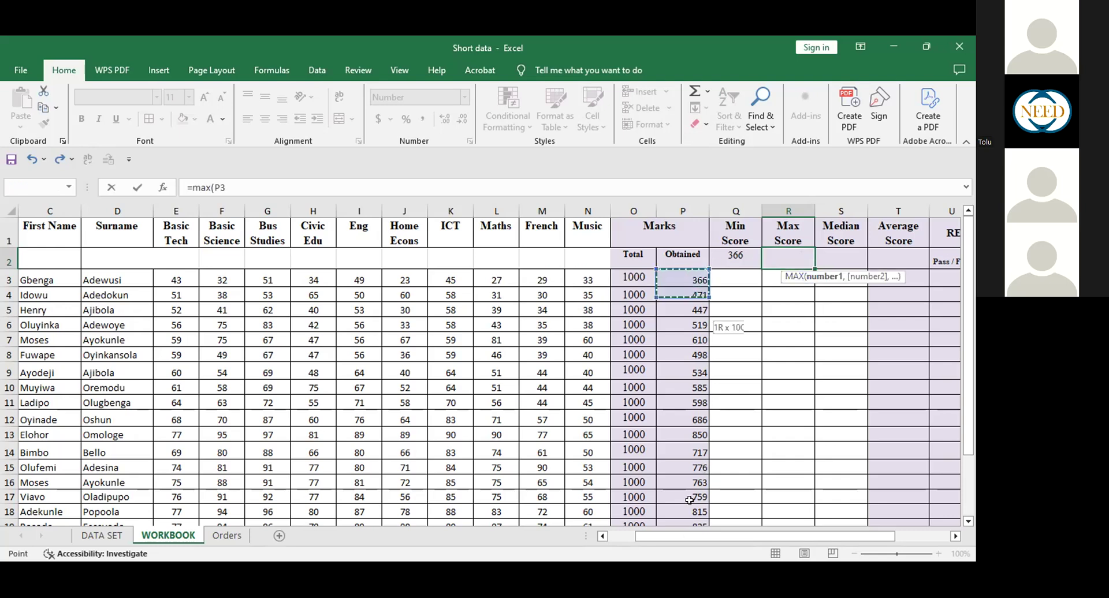
key("Return")
left_click_drag(967, 359, 973, 261)
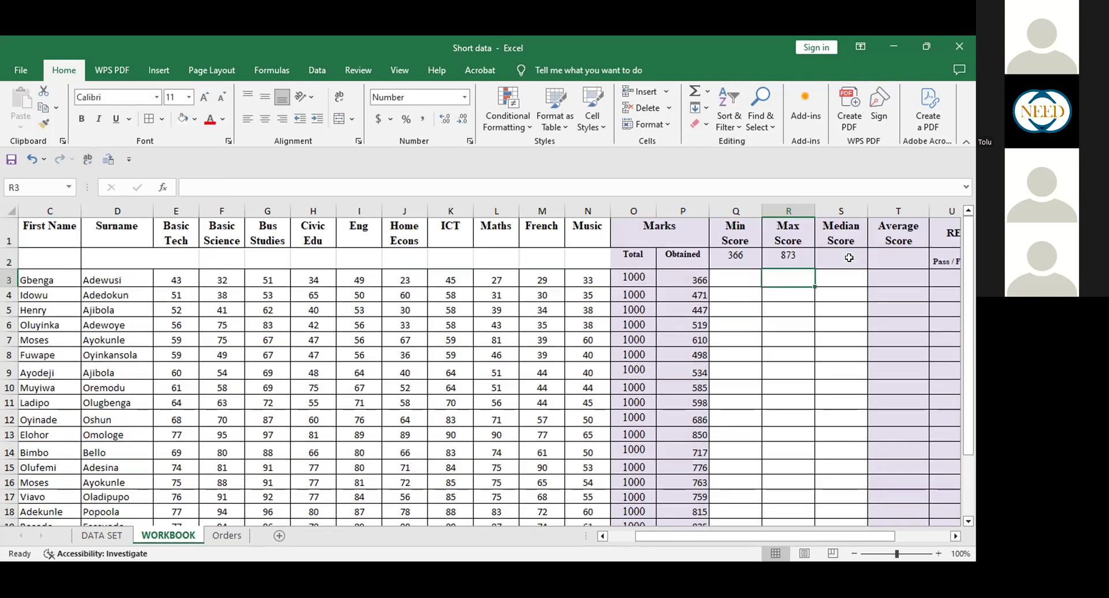
left_click(799, 256)
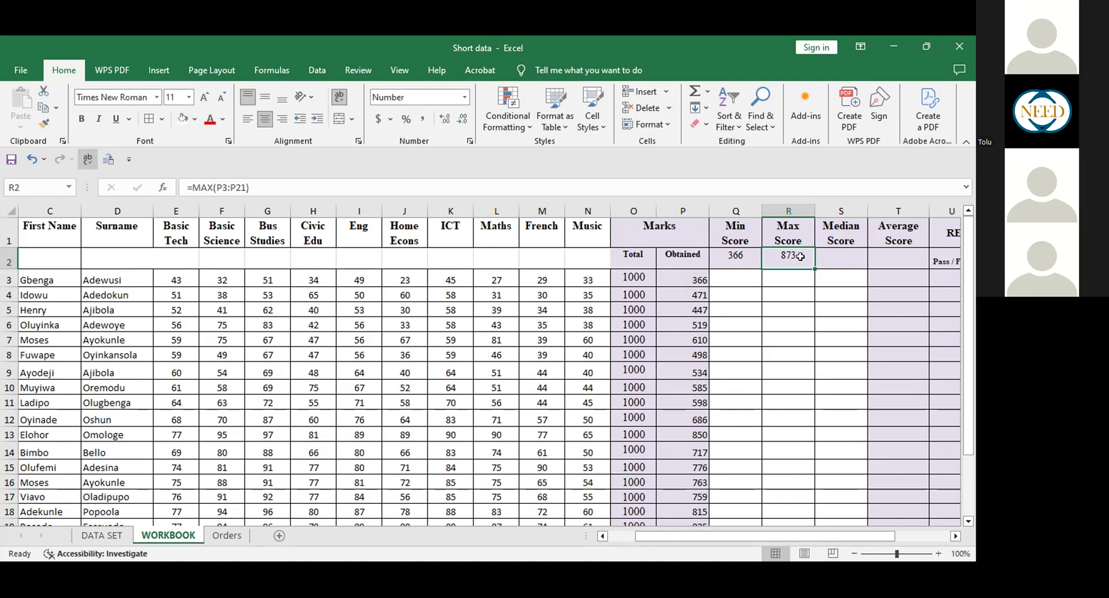
left_click(844, 258)
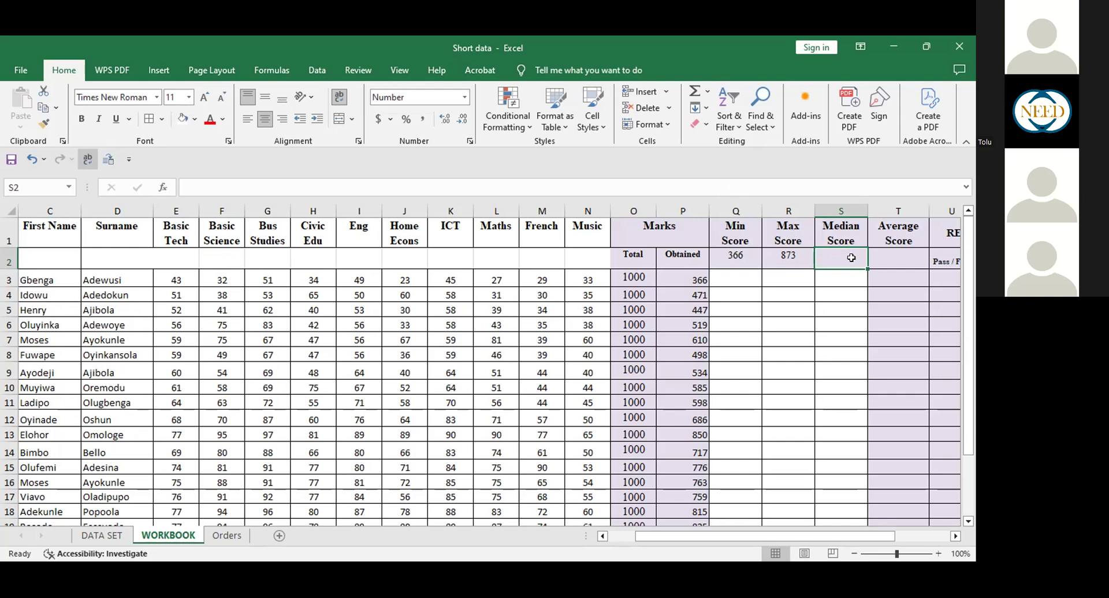
Enter =MEDIAN(P3:P21) in S2, returning a median score of 686.
type("=")
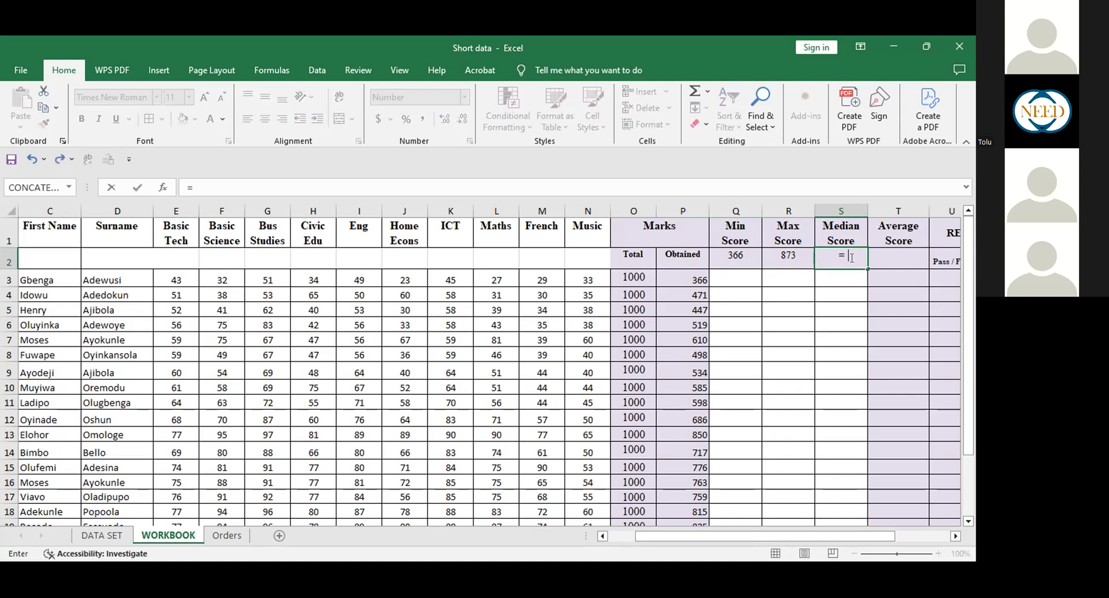
type("median")
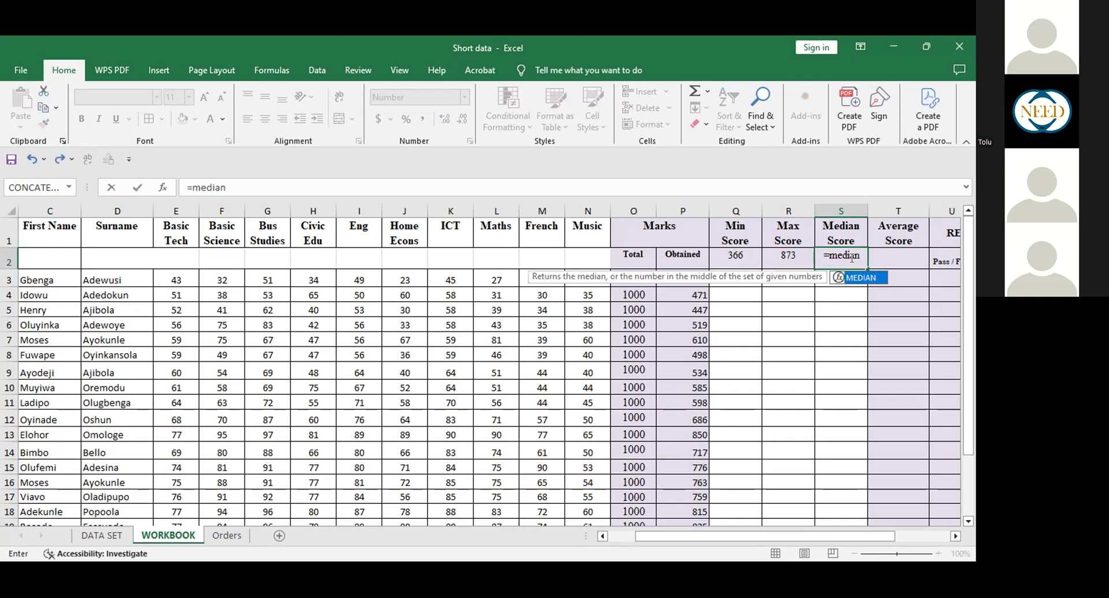
type("(")
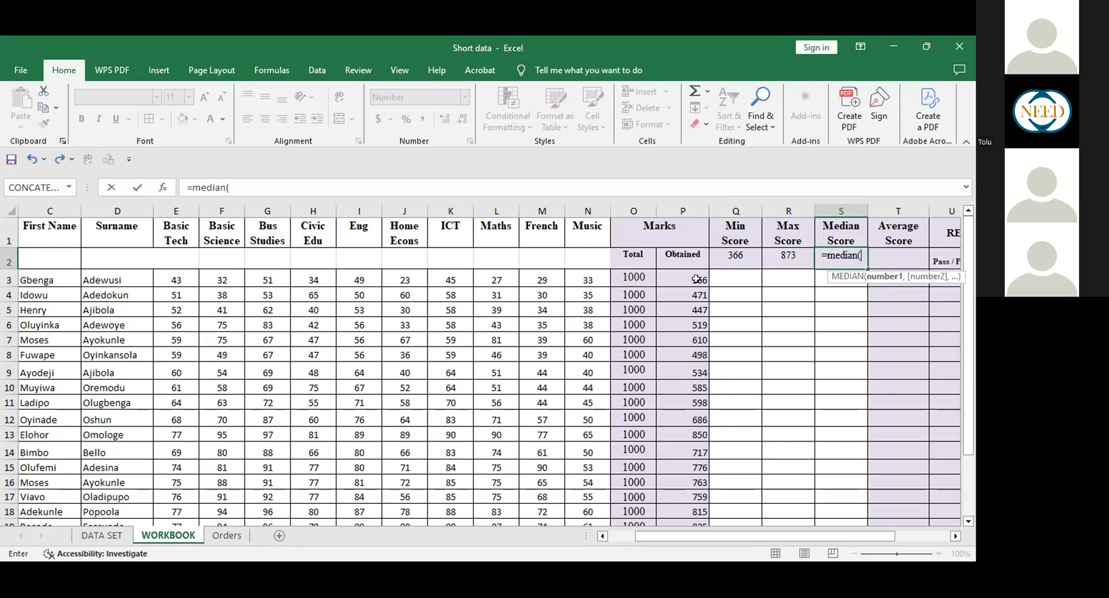
left_click_drag(696, 280, 685, 514)
key("Return")
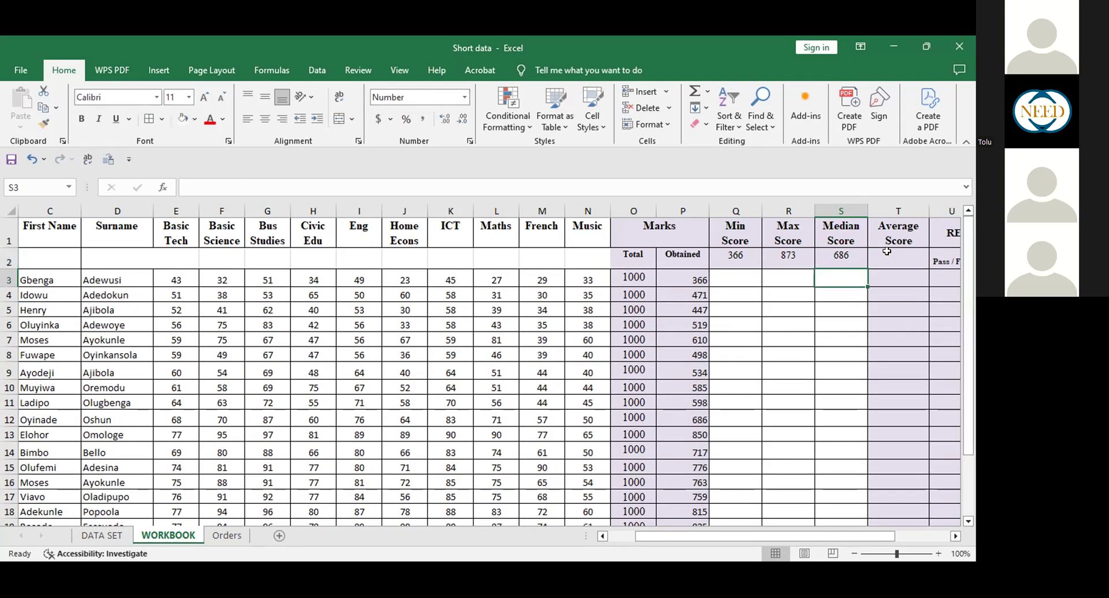
key("Up")
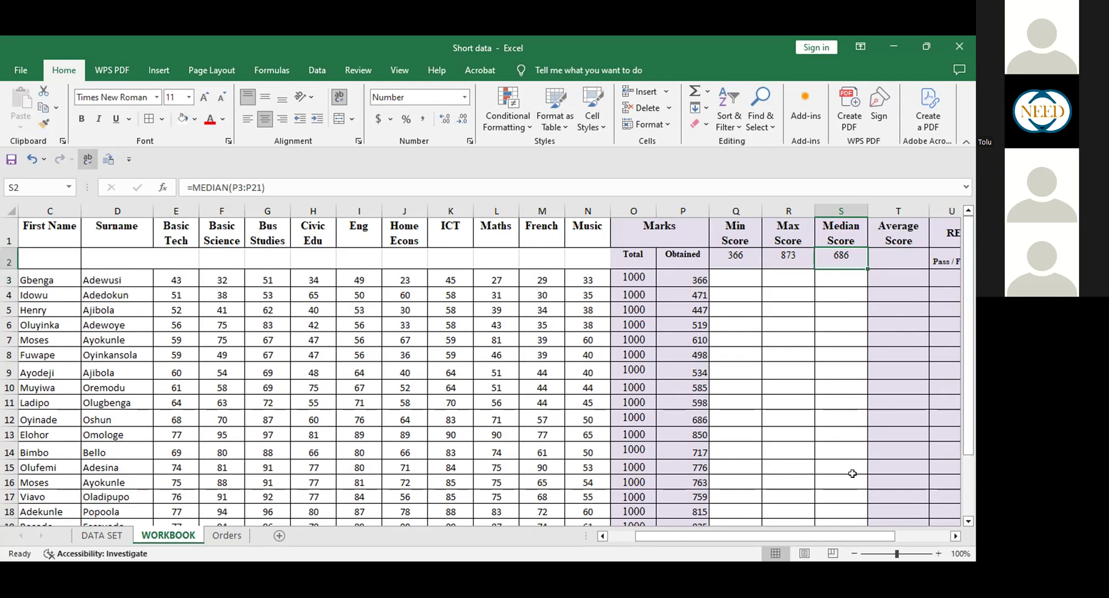
left_click(891, 256)
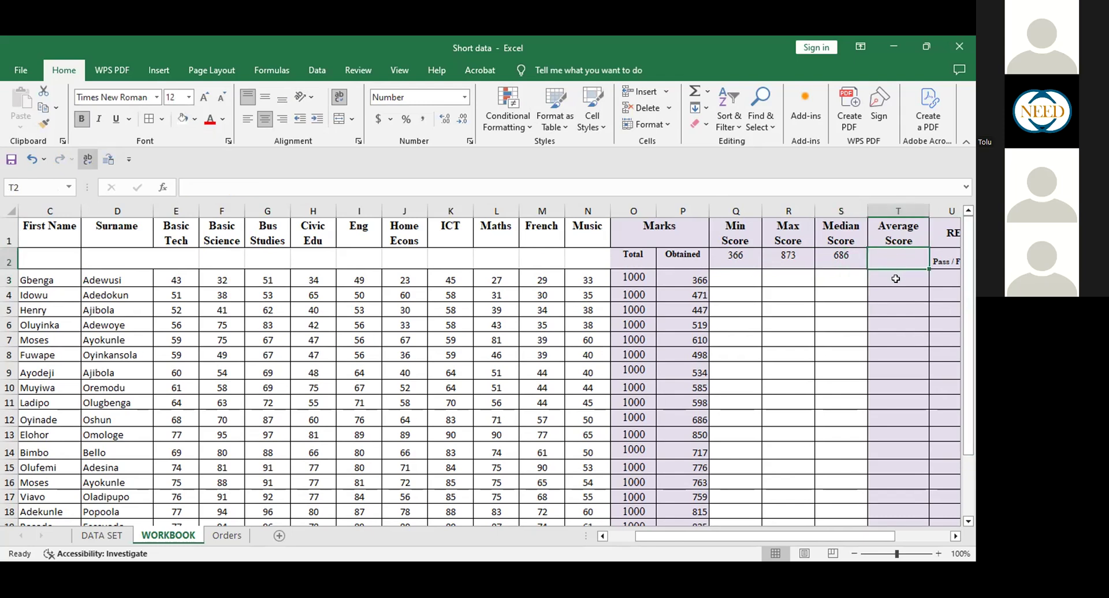
left_click(898, 276)
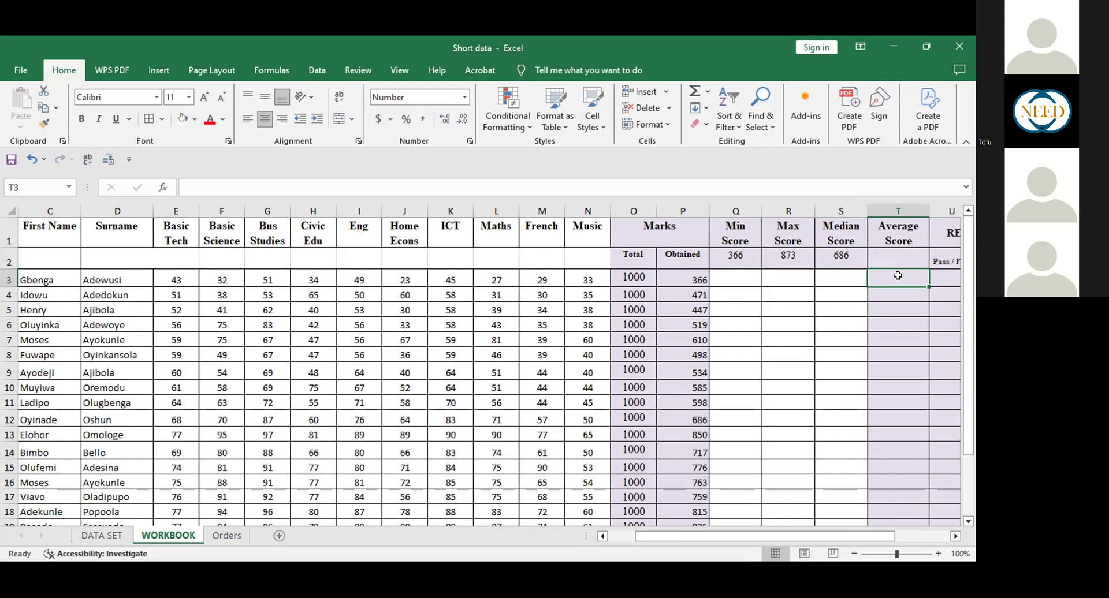
left_click(900, 257)
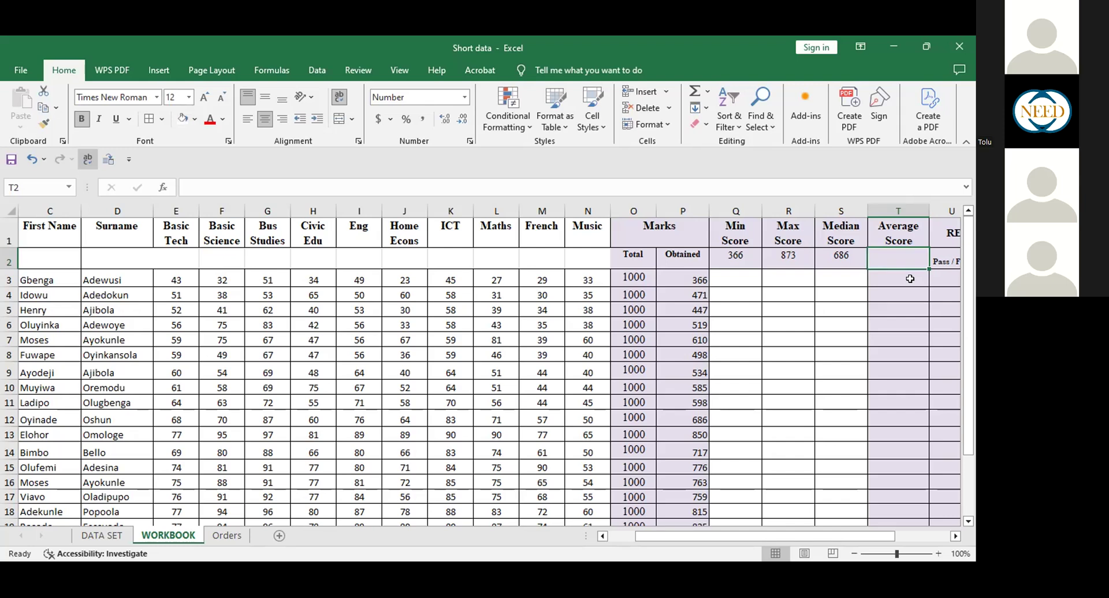
left_click(910, 279)
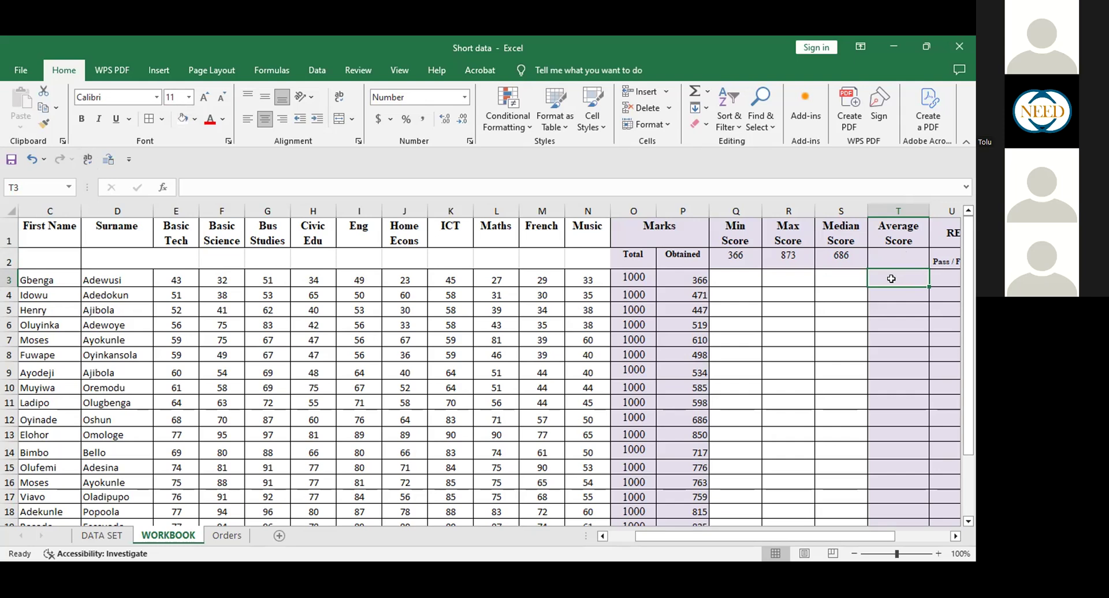
type("=")
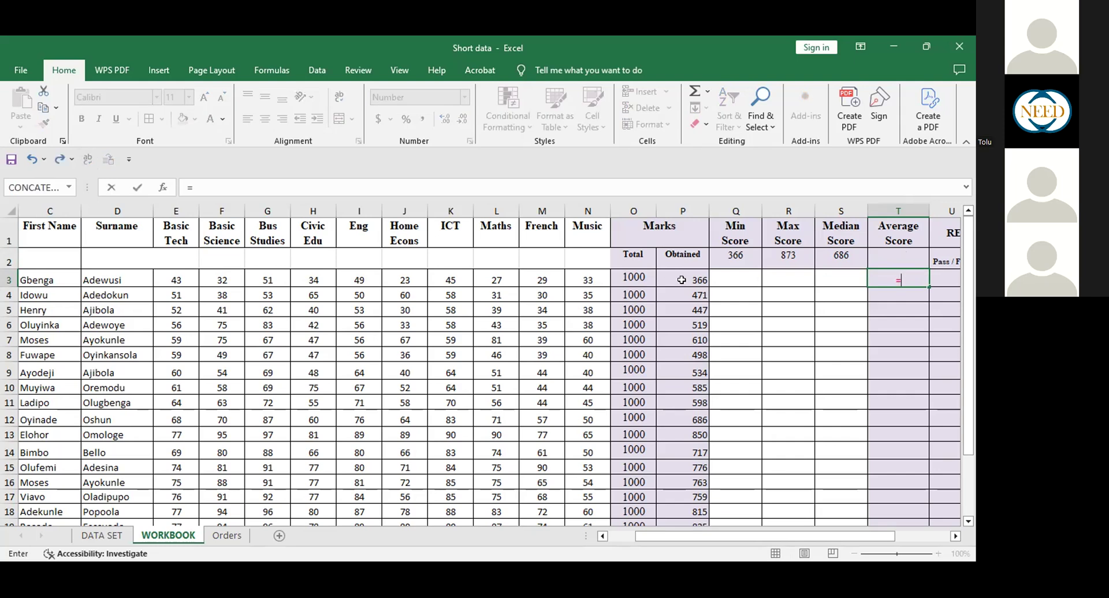
key("BackSpace")
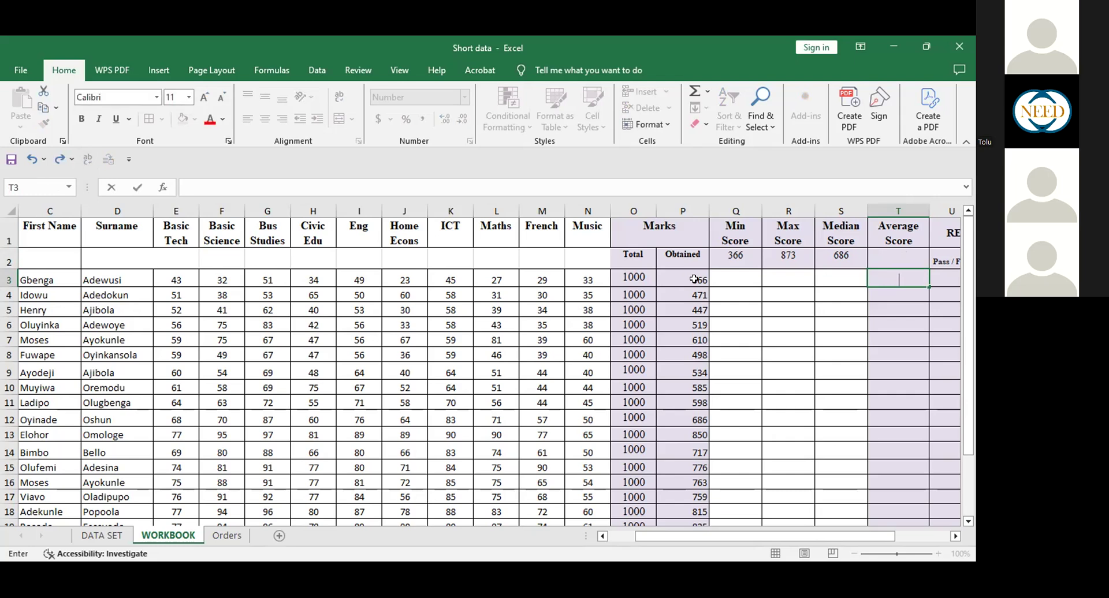
left_click(693, 279)
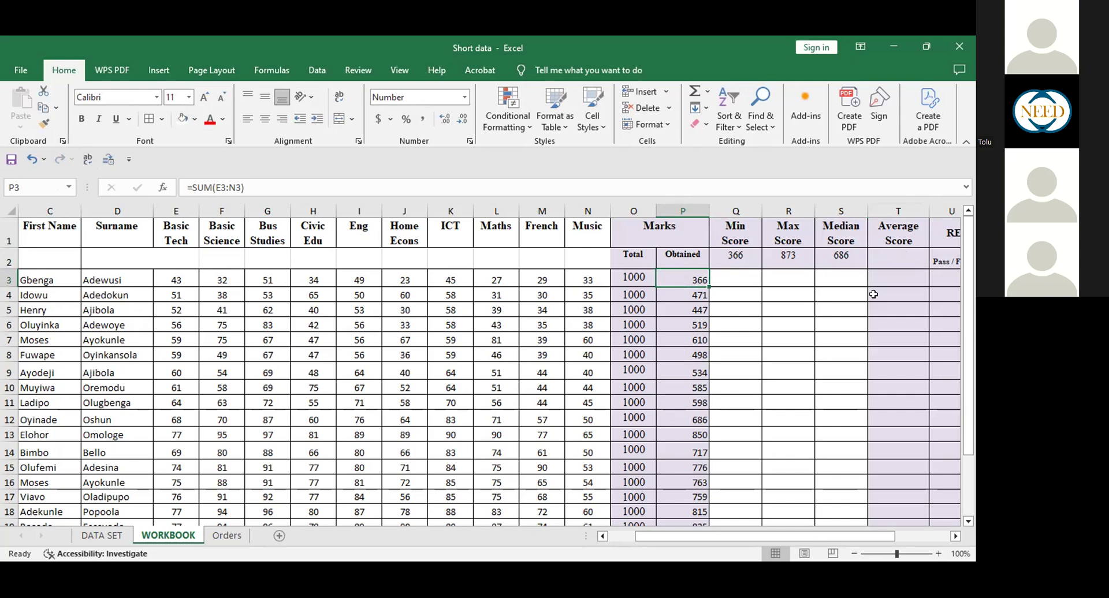
left_click(888, 275)
type("=")
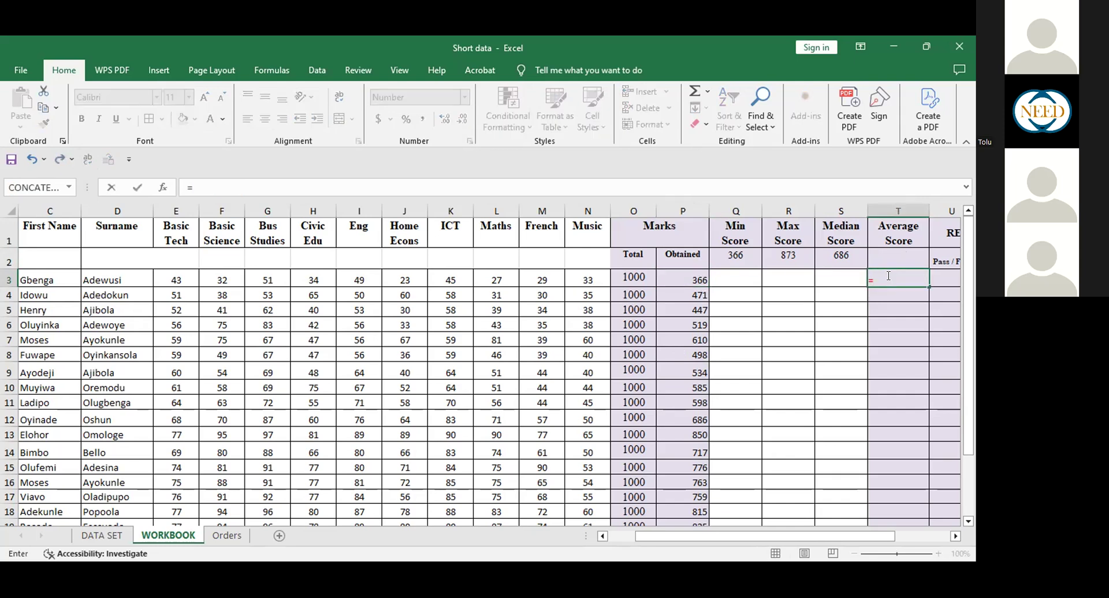
left_click(680, 276)
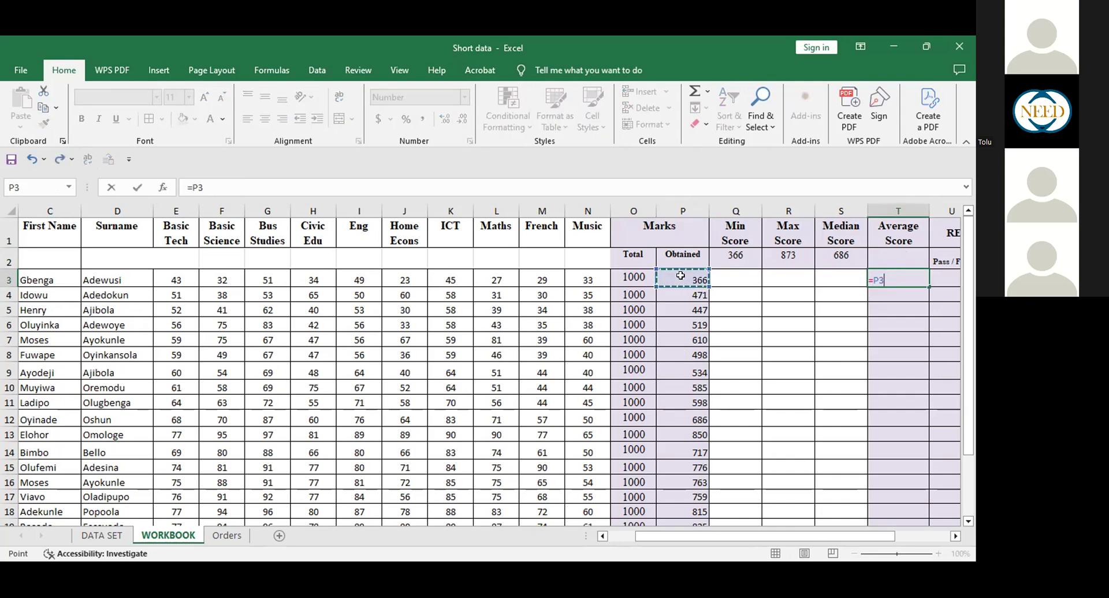
type("/2")
key("Return")
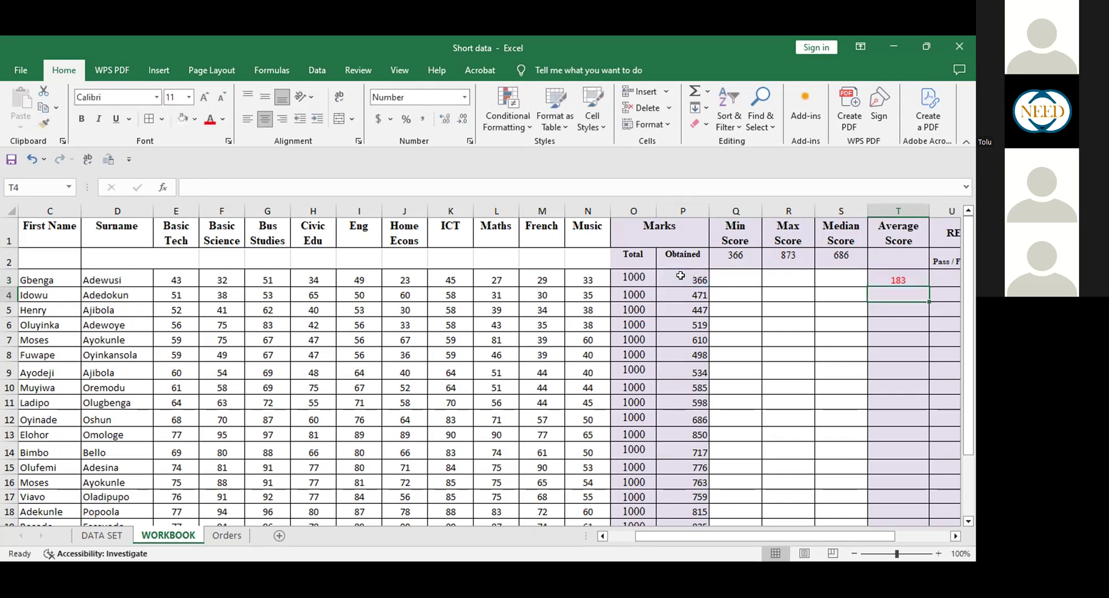
left_click(907, 279)
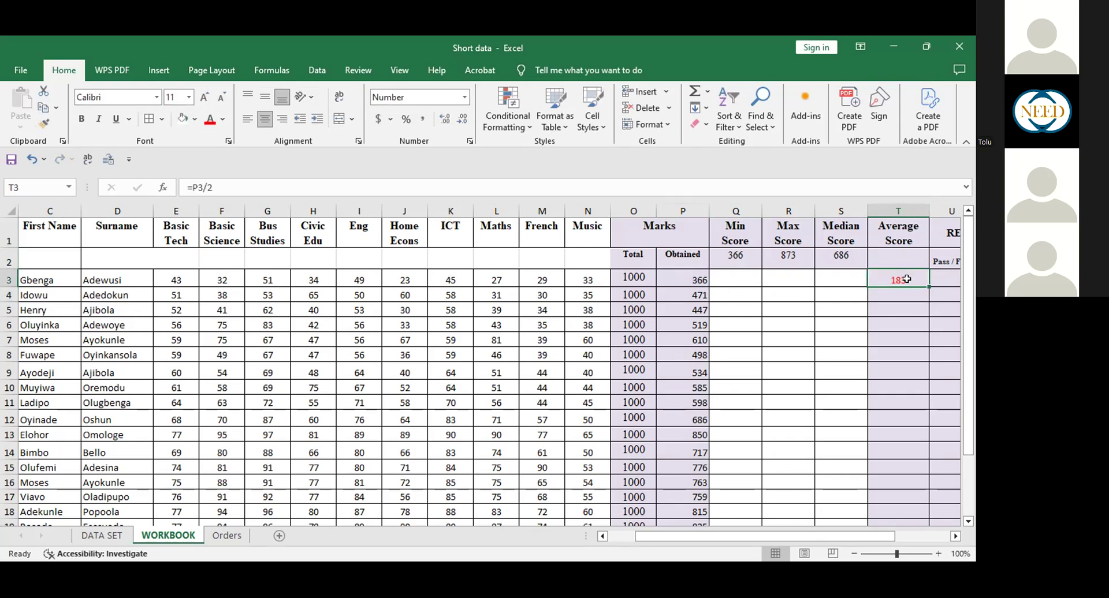
key("BackSpace")
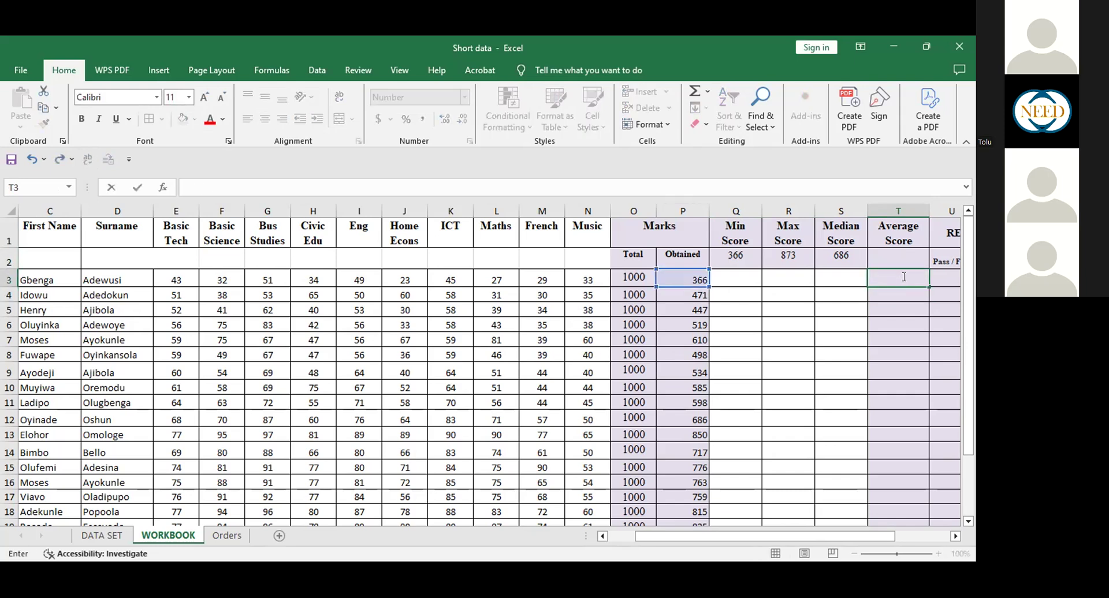
Enter =AVERAGE(E3:N3) in T3, giving the first student's average of 37.
type("=")
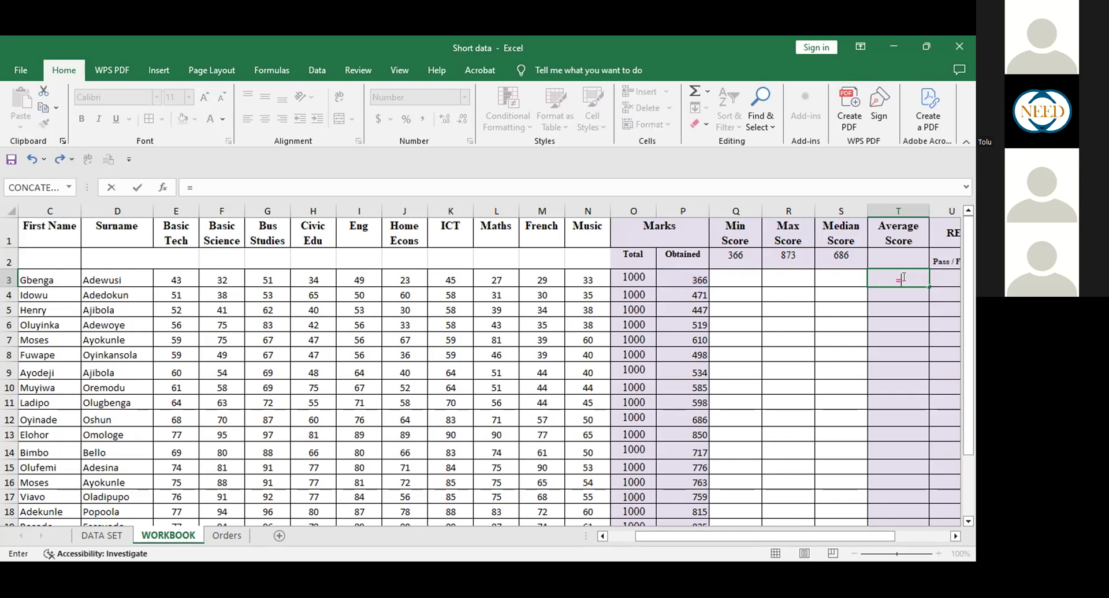
type("average")
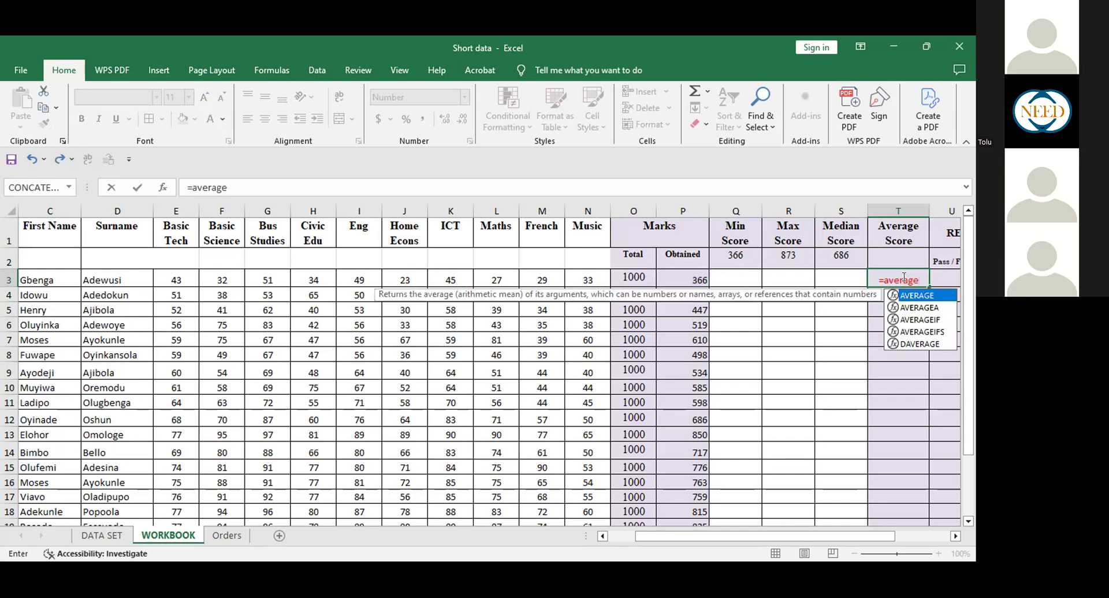
type("(")
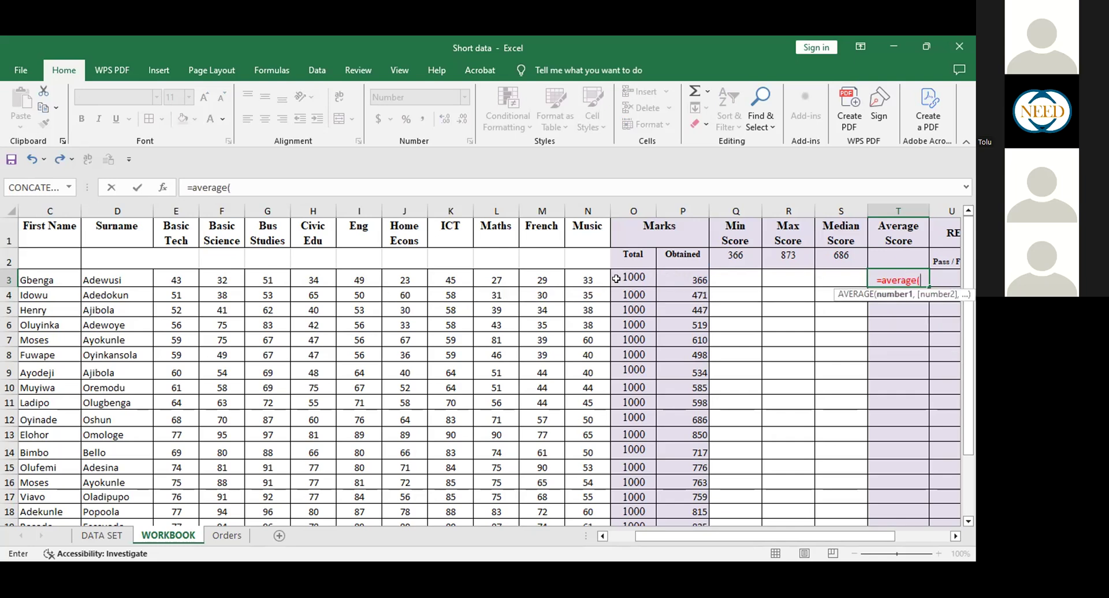
left_click_drag(583, 280, 542, 280)
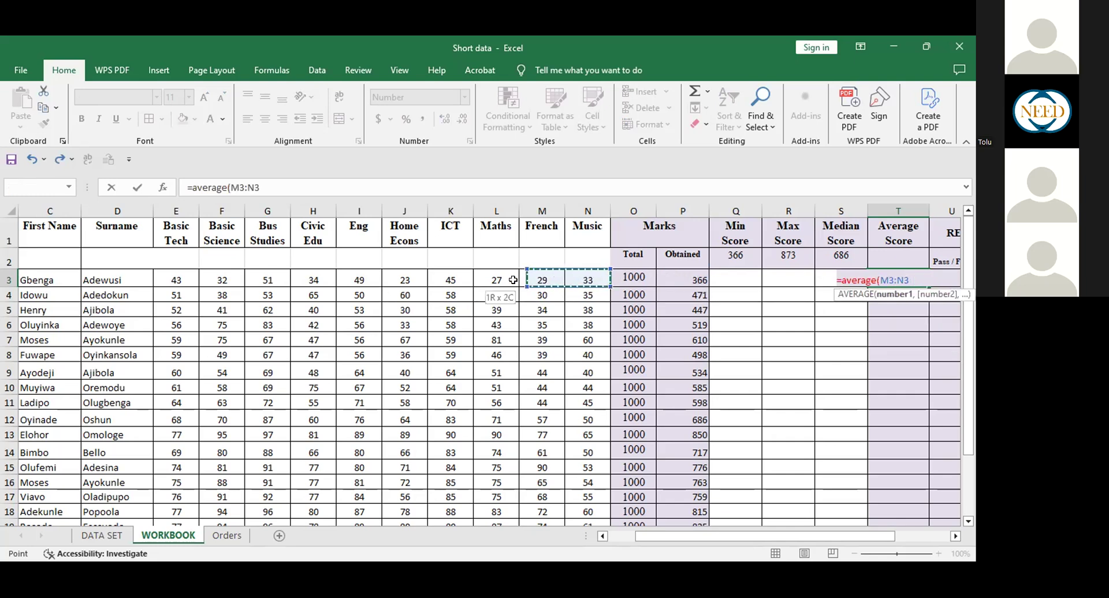
left_click_drag(304, 282, 191, 279)
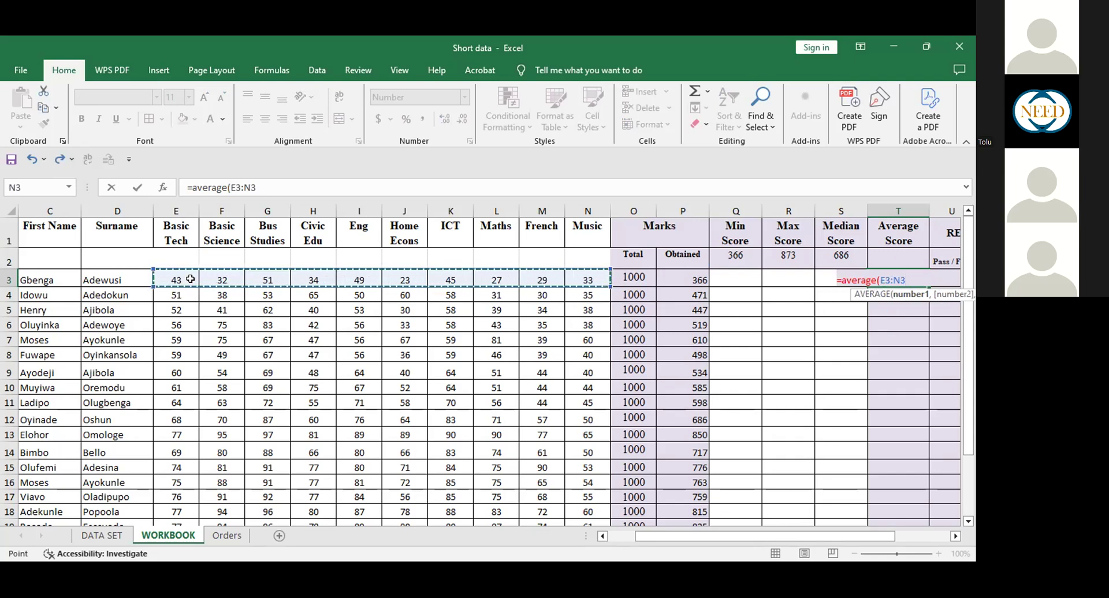
key("Return")
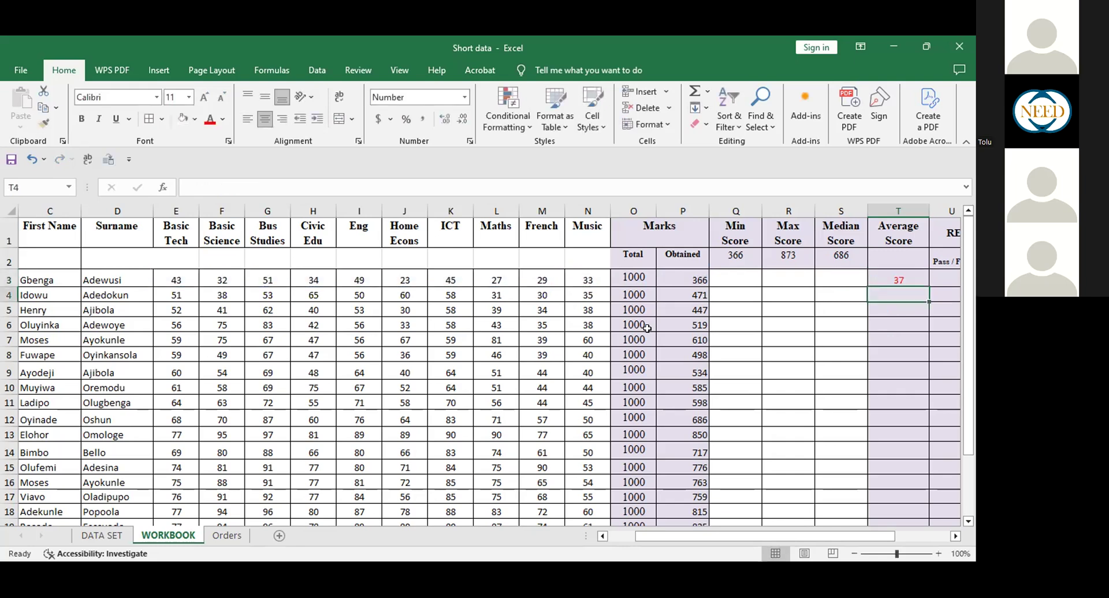
left_click(914, 274)
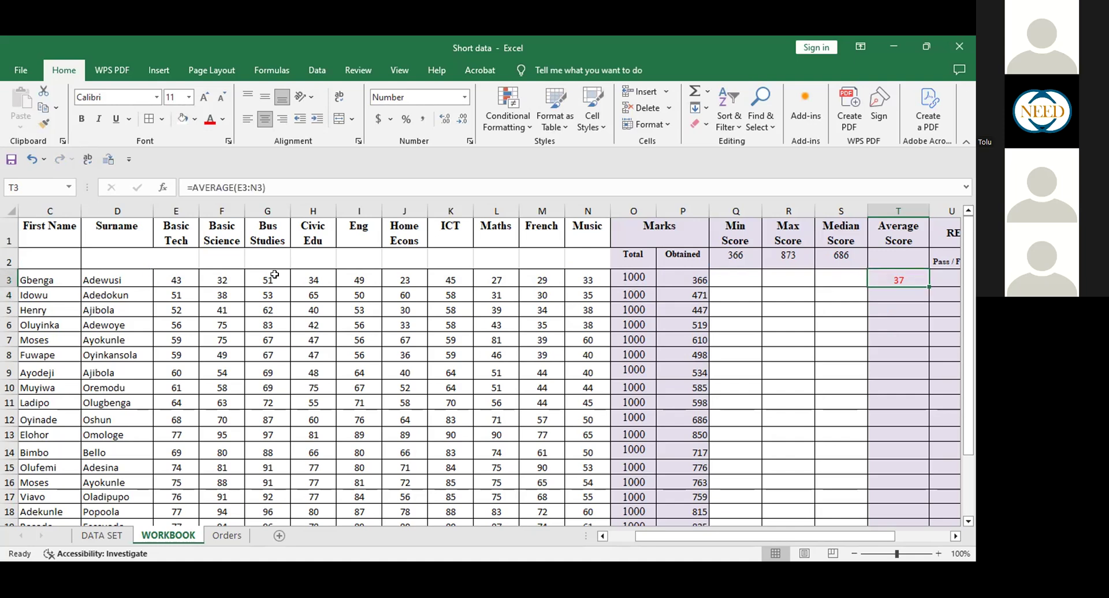
Copy the average formula down column T and check the first total's formula.
double_click(926, 286)
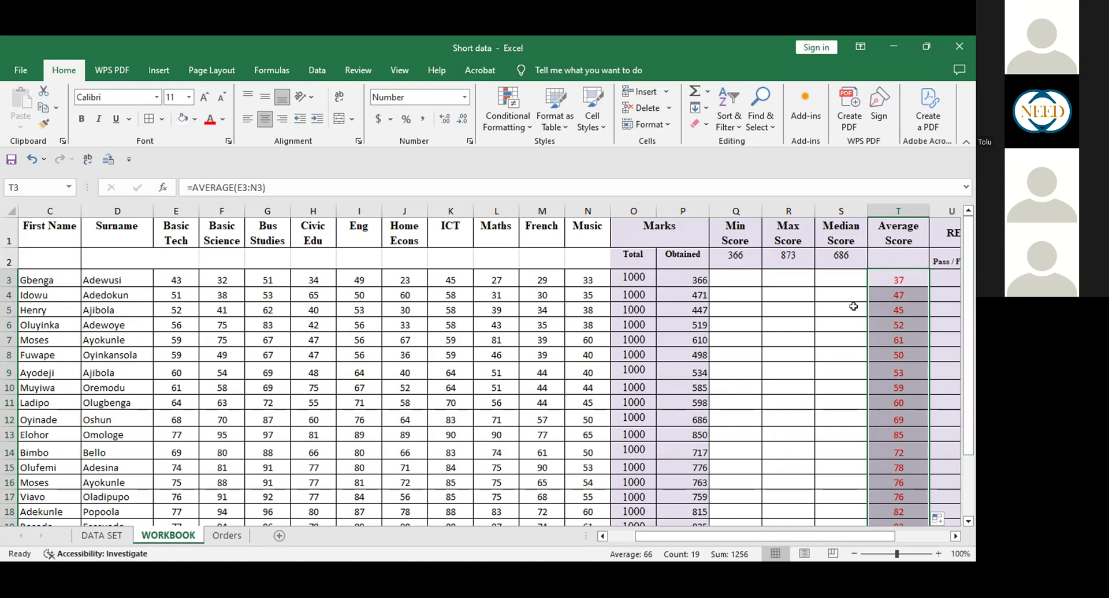
left_click(664, 277)
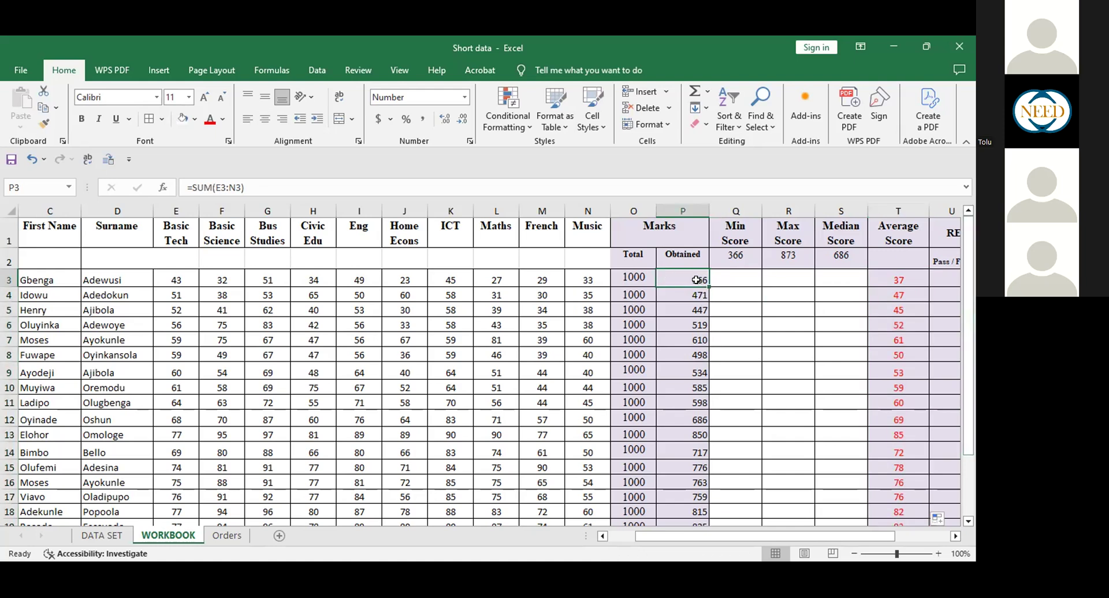
left_click(783, 280)
left_click(692, 275)
Scroll right to bring the REMARKS, RANK and count columns U–Y into view.
left_click_drag(837, 535, 876, 534)
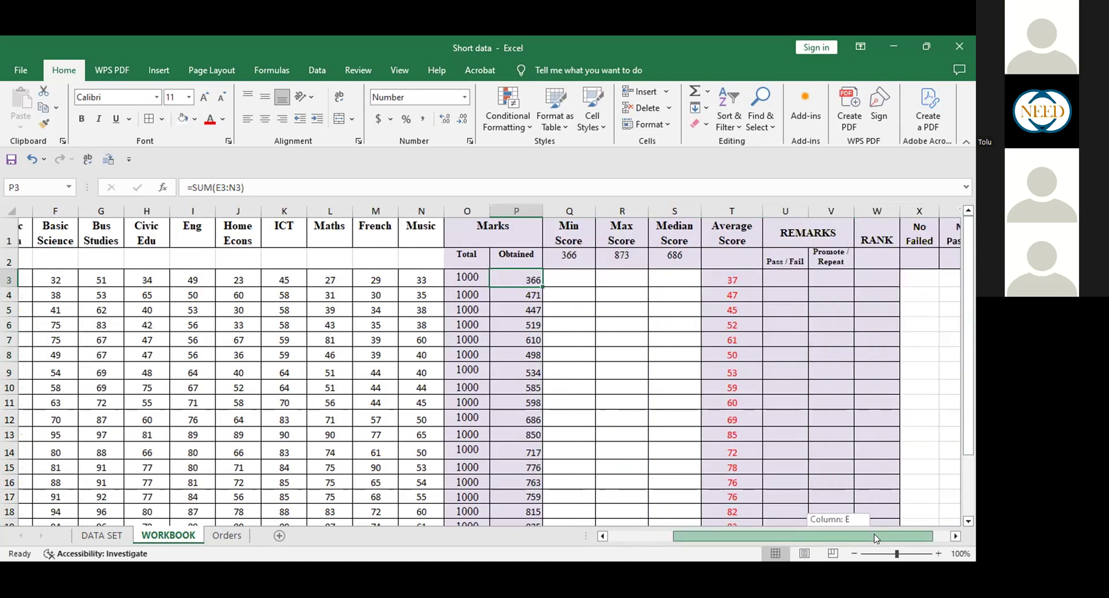
left_click(955, 536)
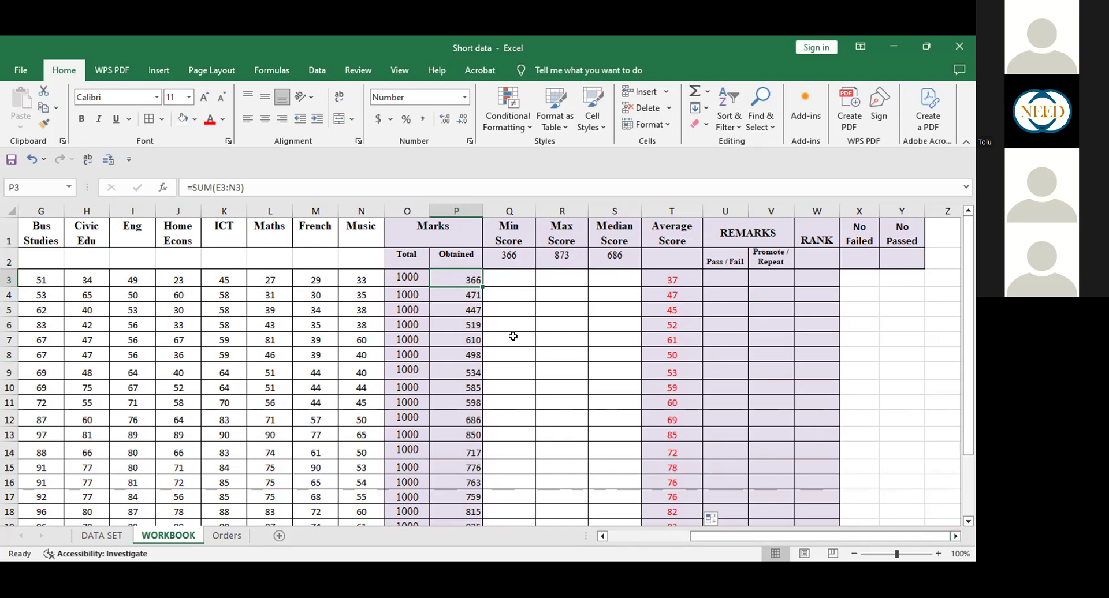
left_click(731, 279)
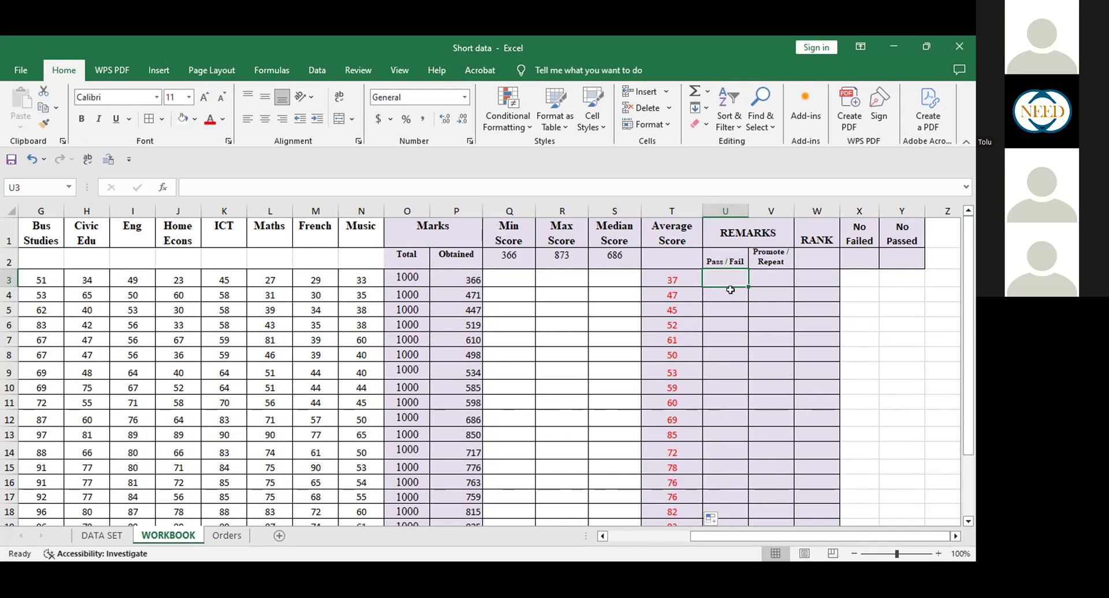
left_click(729, 258)
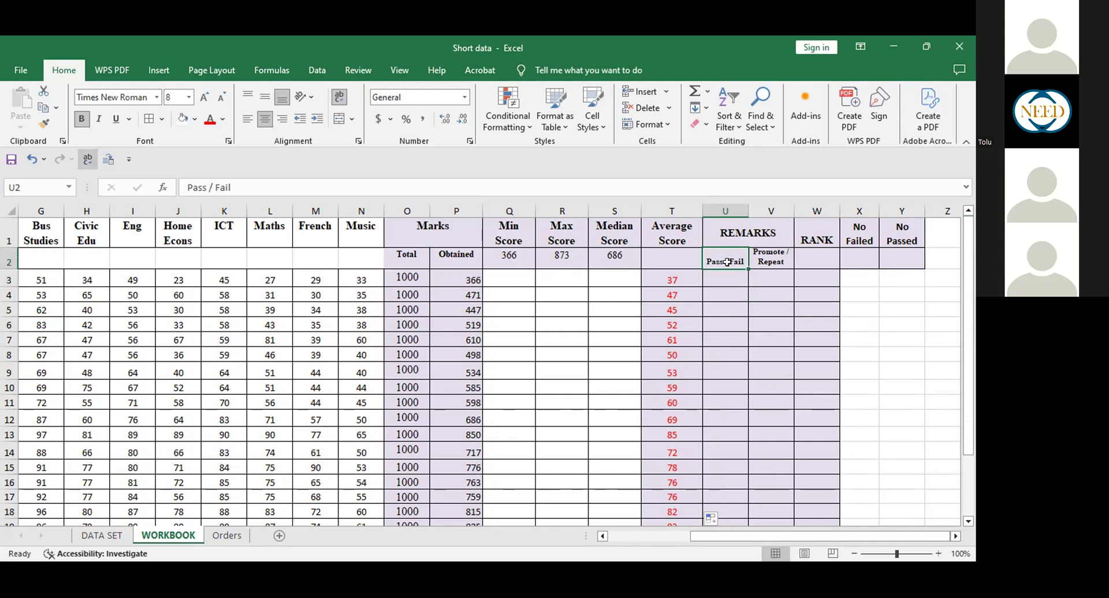
type("IF")
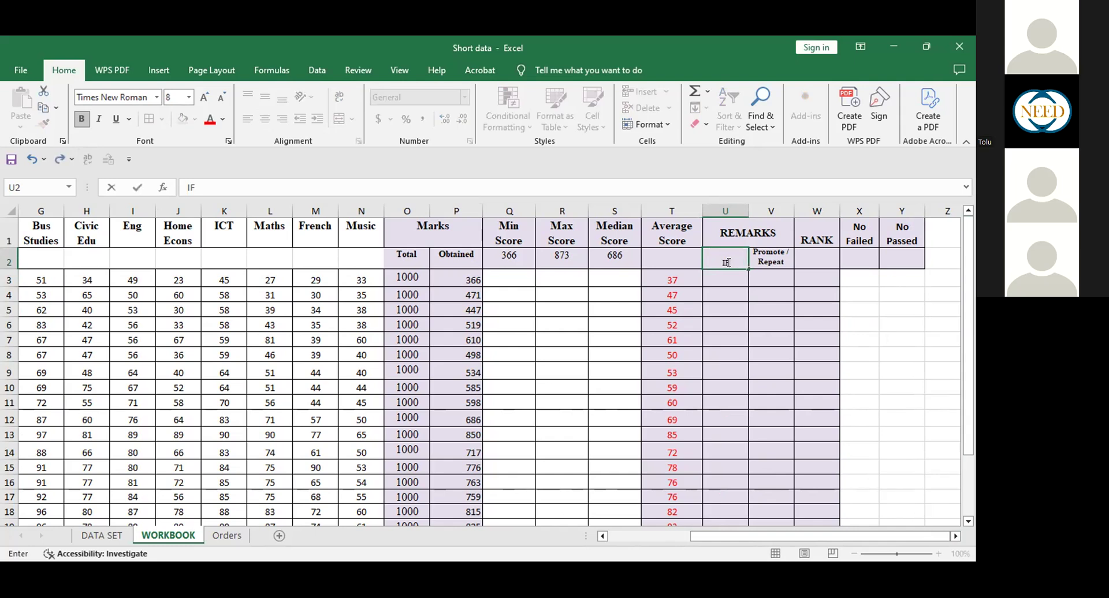
left_click(770, 283)
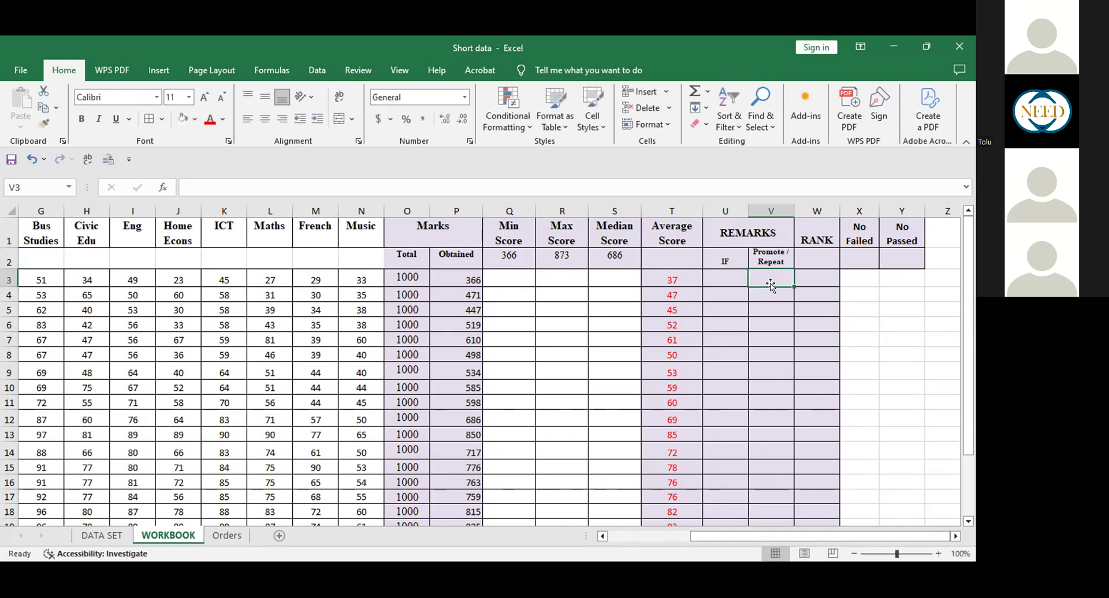
left_click(725, 276)
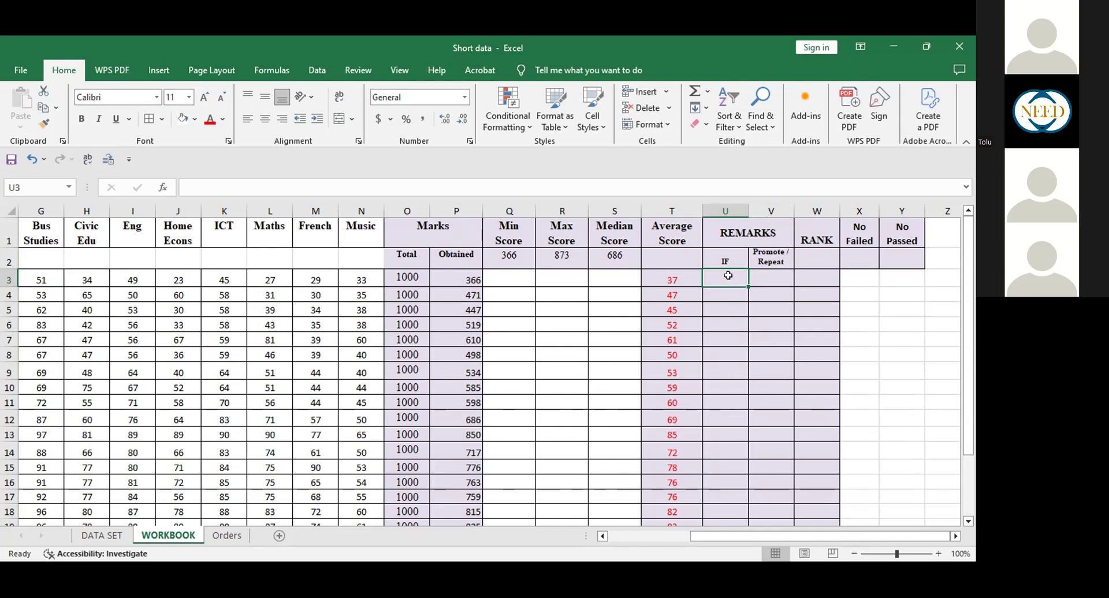
Start =IF( in U3 with the Obtained range P3:P21 as its reference.
type("=")
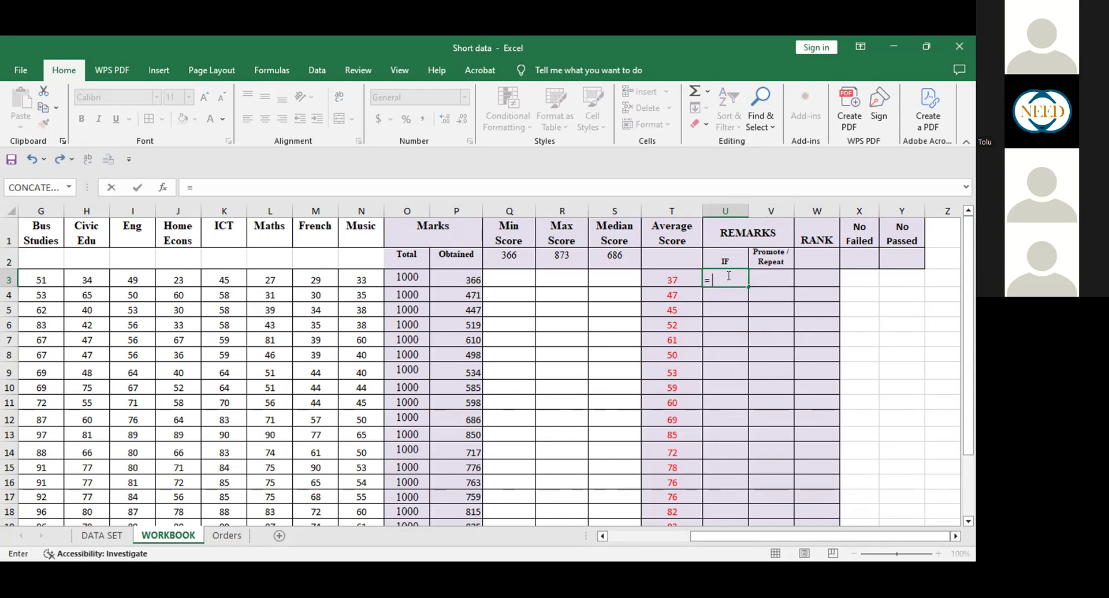
type("IF")
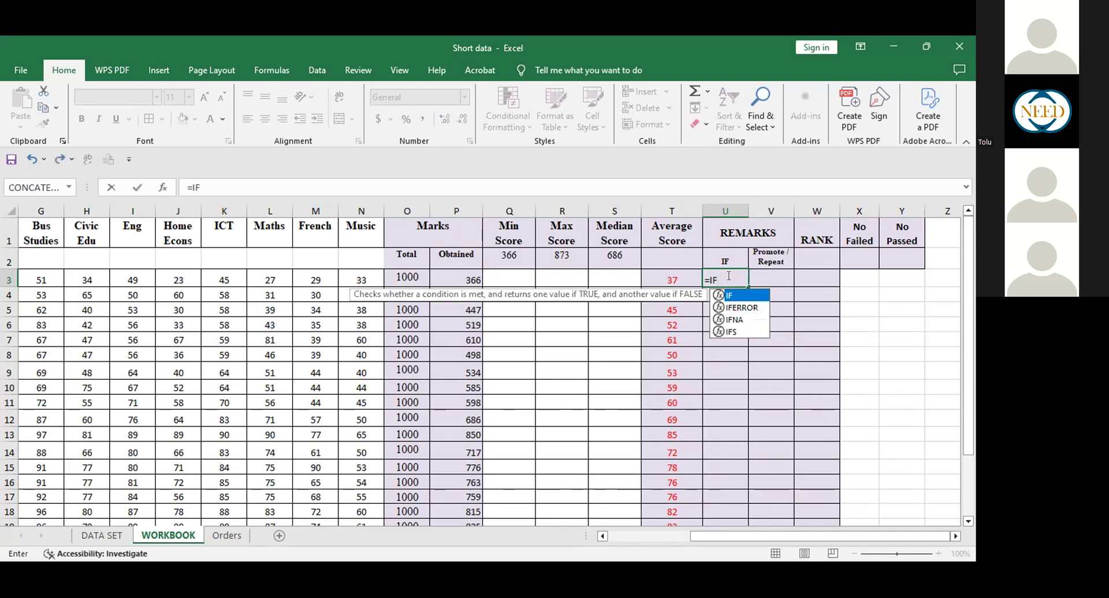
type("(")
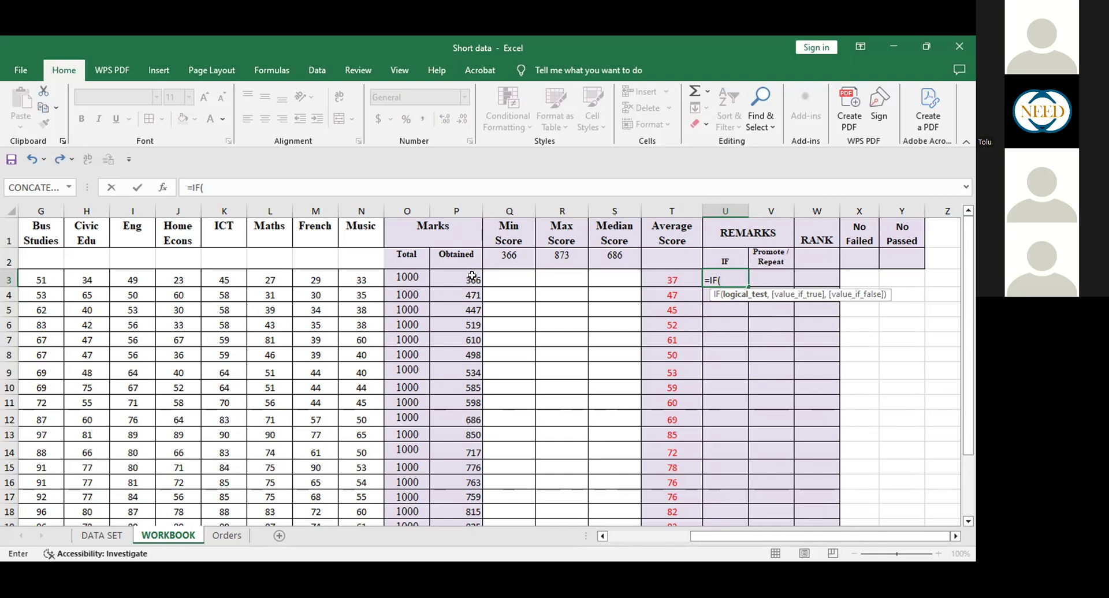
left_click_drag(472, 277, 467, 315)
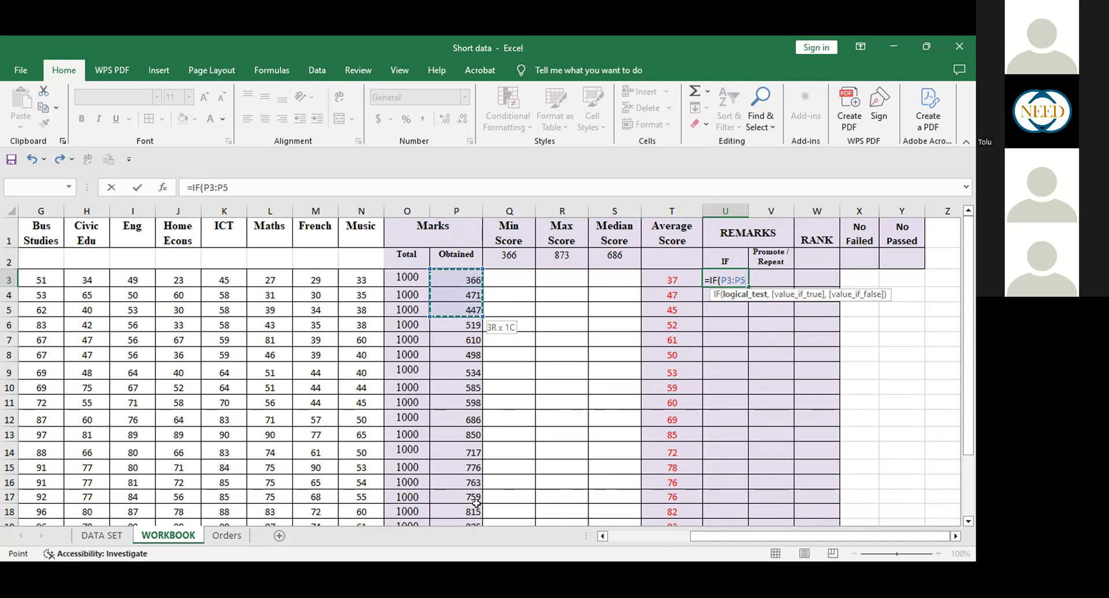
left_click_drag(475, 494, 473, 515)
scroll(857, 387, "up", 1)
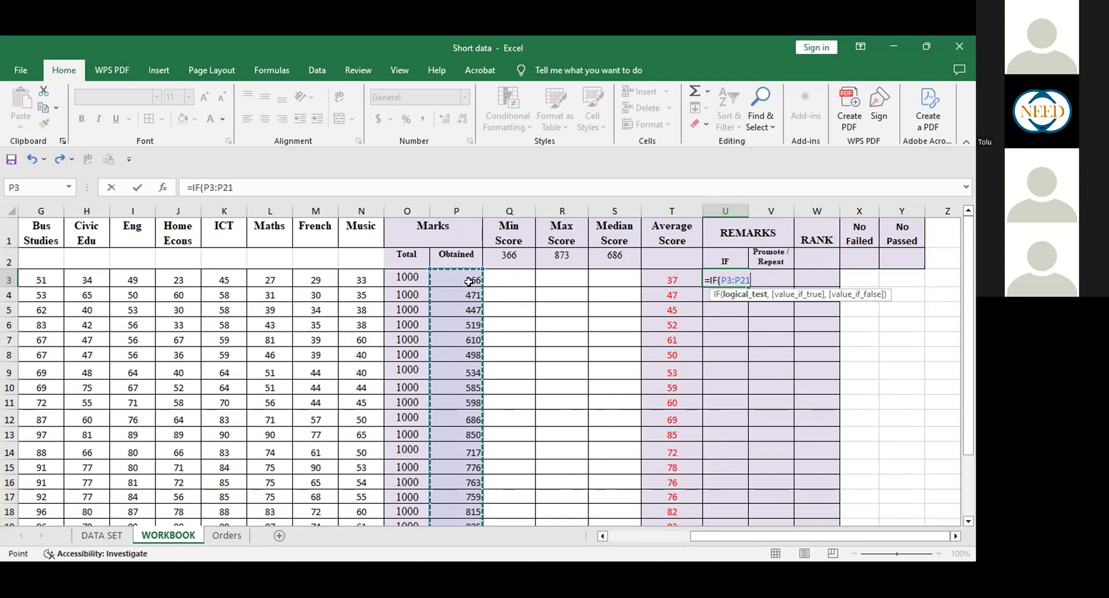
left_click_drag(464, 280, 460, 376)
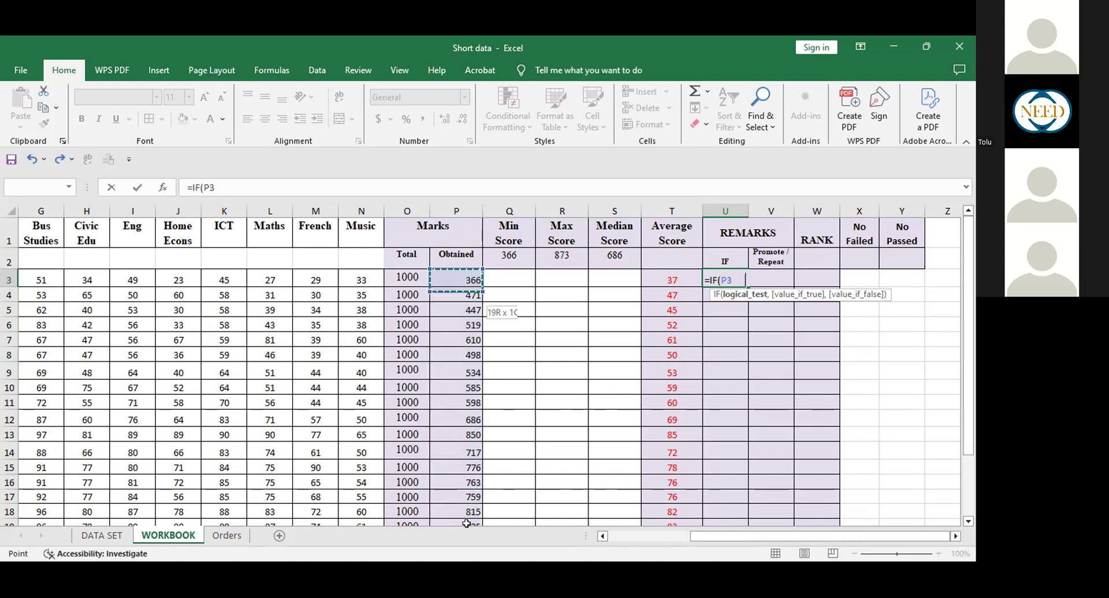
left_click_drag(467, 503, 467, 506)
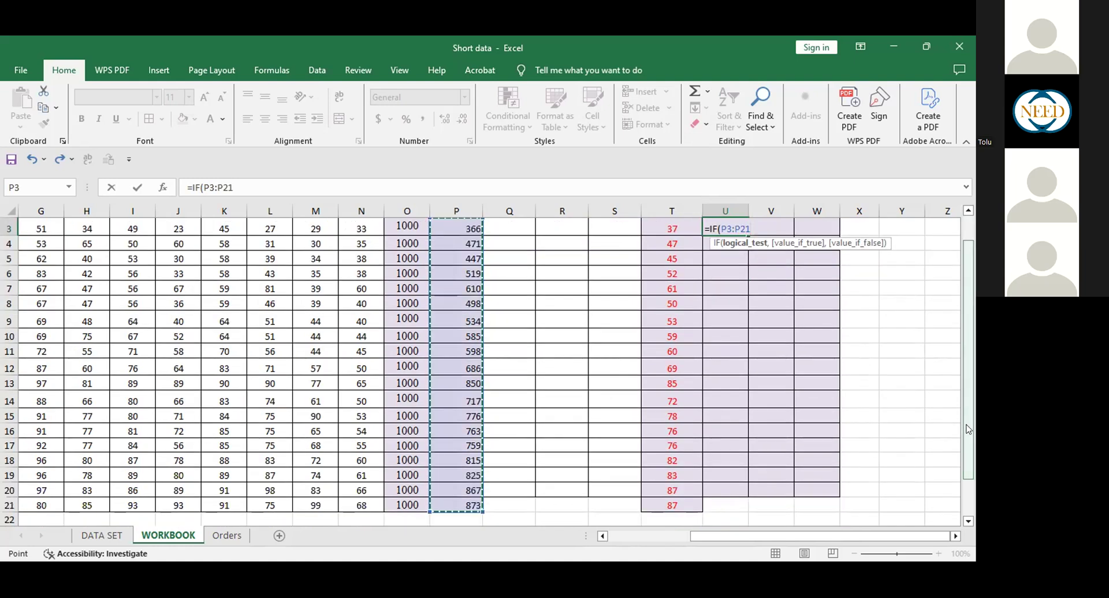
scroll(969, 430, "up", 1)
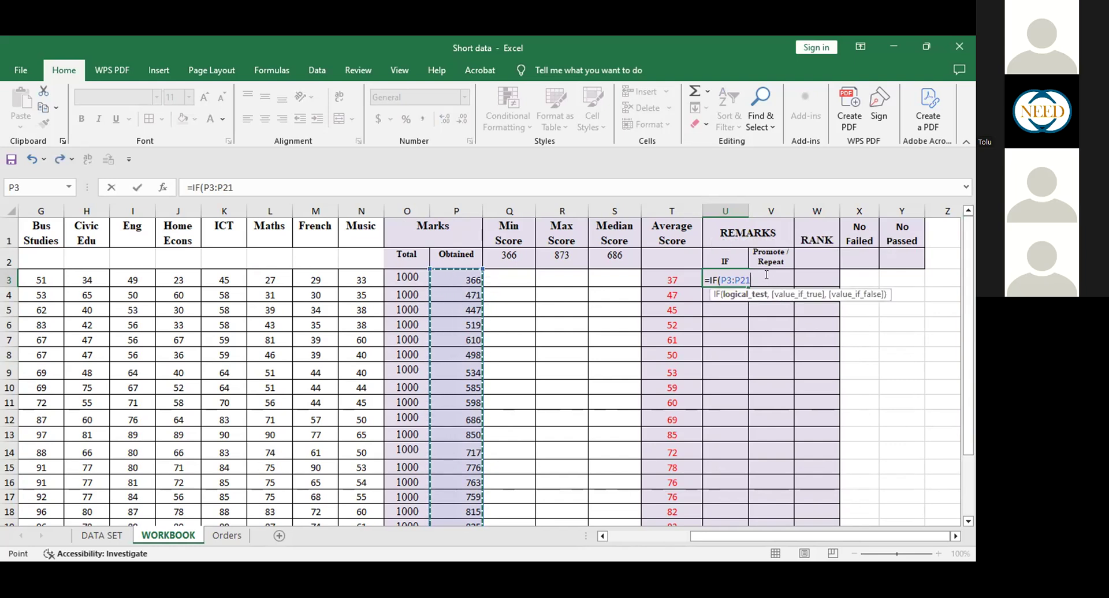
Complete U3 as =IF(P3:P21>499,"Pass","Fail"), which shows Fail.
type(">")
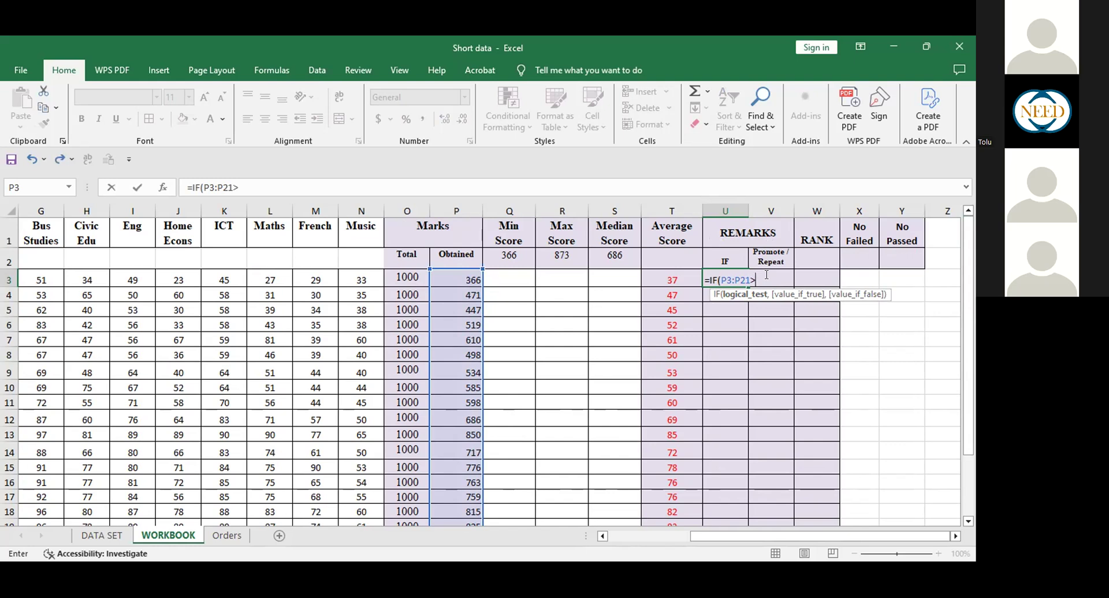
type("499")
type(",")
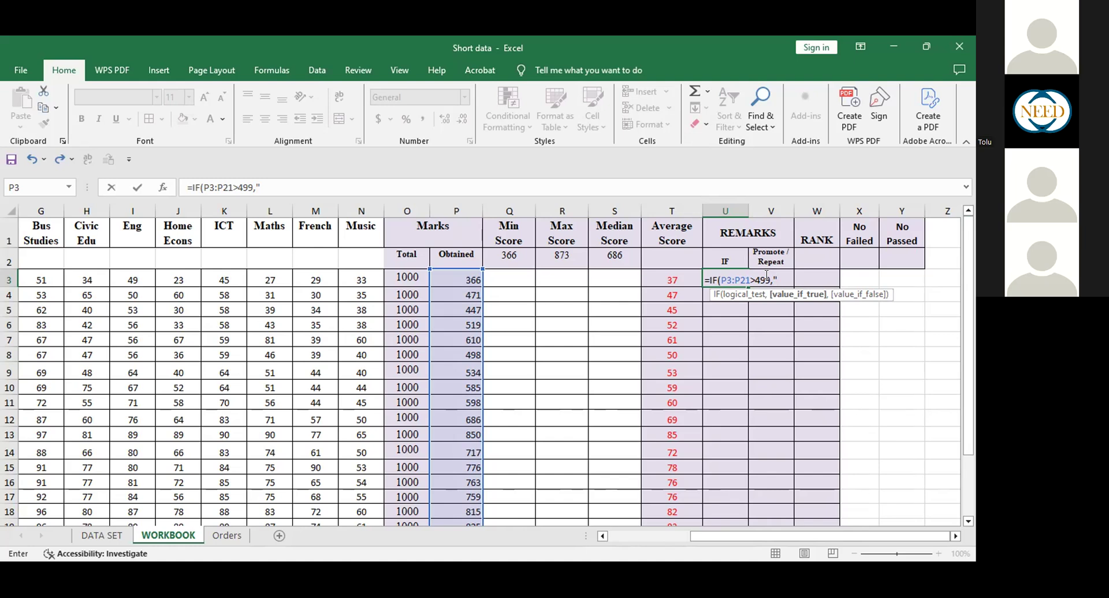
type("Pass\",")
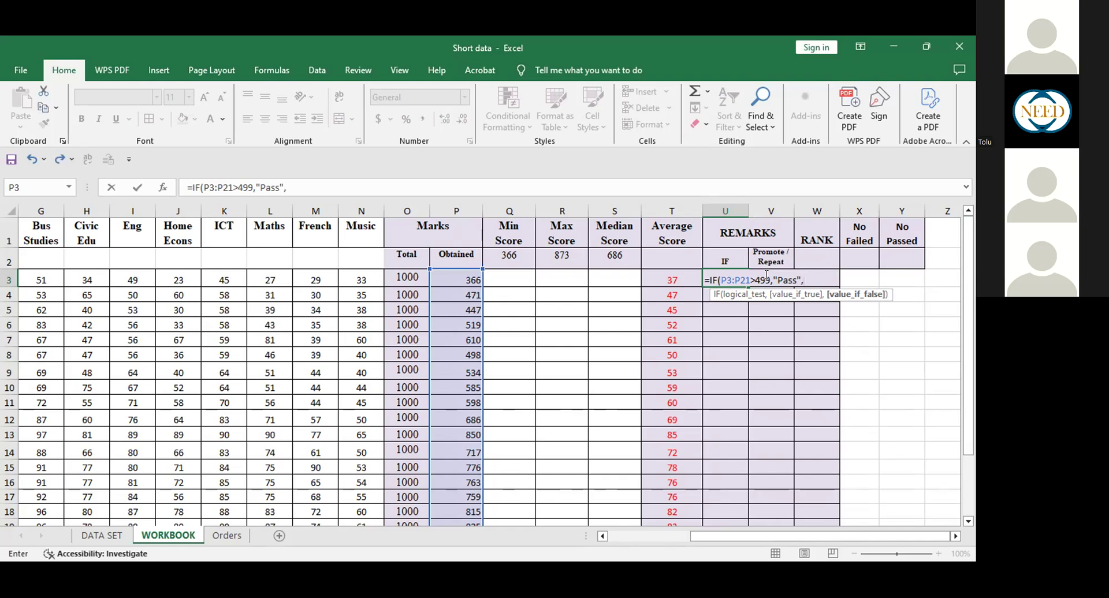
type("\"Fail\"")
key("Return")
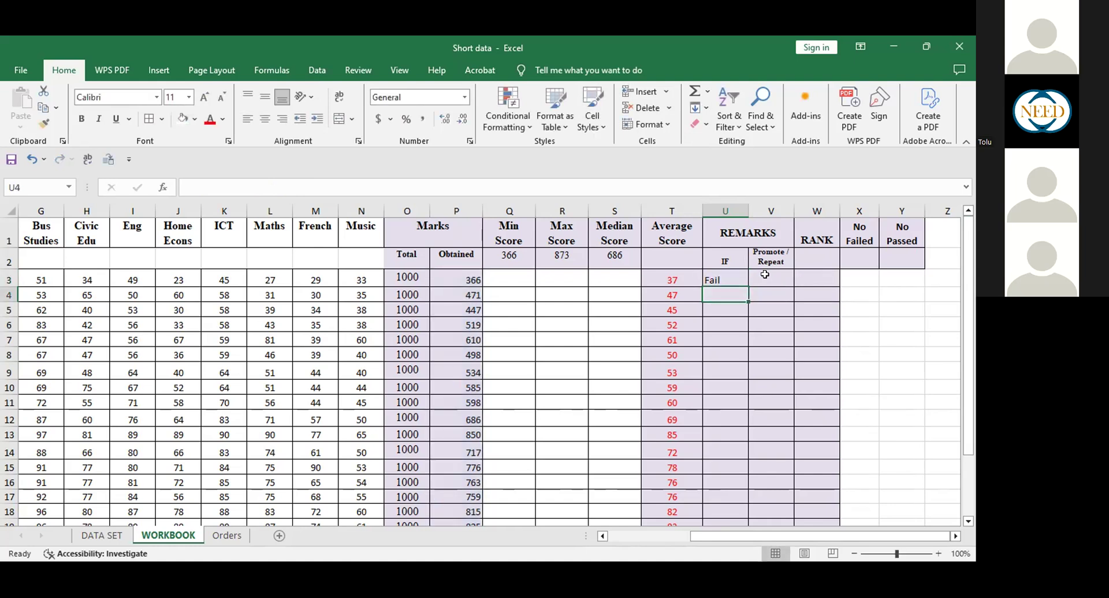
Verify U3's Fail result against P3's obtained total of 366.
left_click(726, 279)
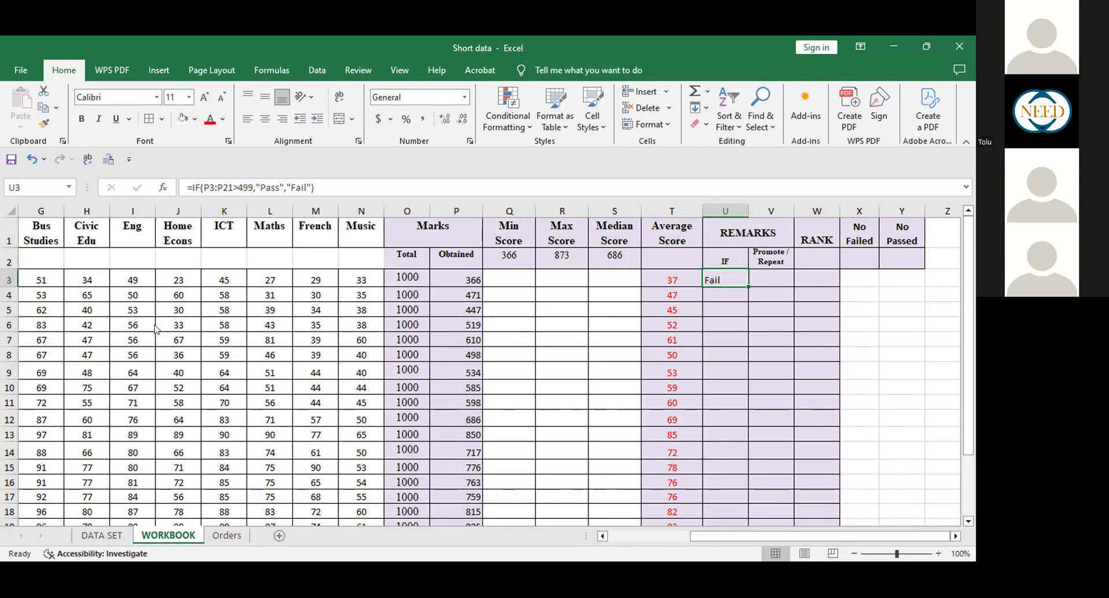
left_click_drag(739, 539, 907, 511)
left_click(469, 279)
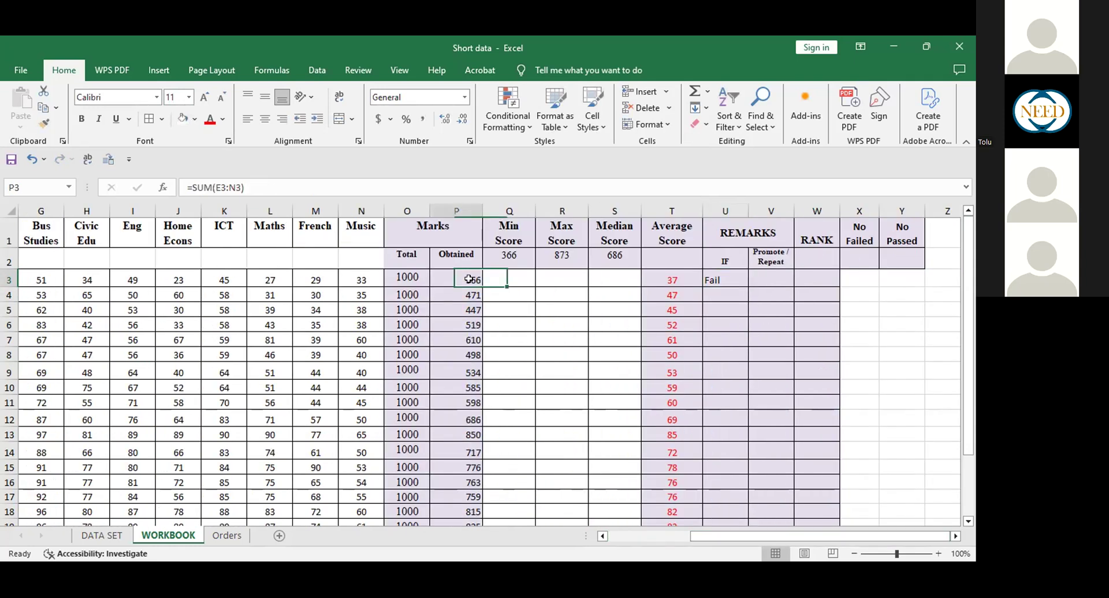
left_click(731, 276)
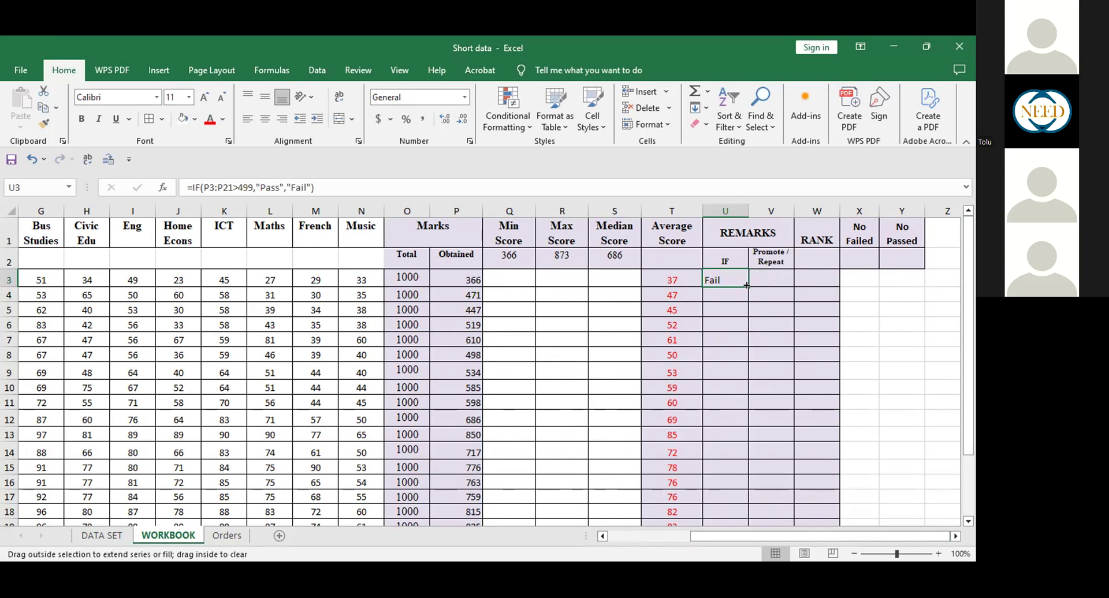
Copy the IF formula down to U21 and compare rows 6–7 with their Obtained totals.
double_click(747, 287)
left_click_drag(969, 267, 969, 309)
left_click(717, 253)
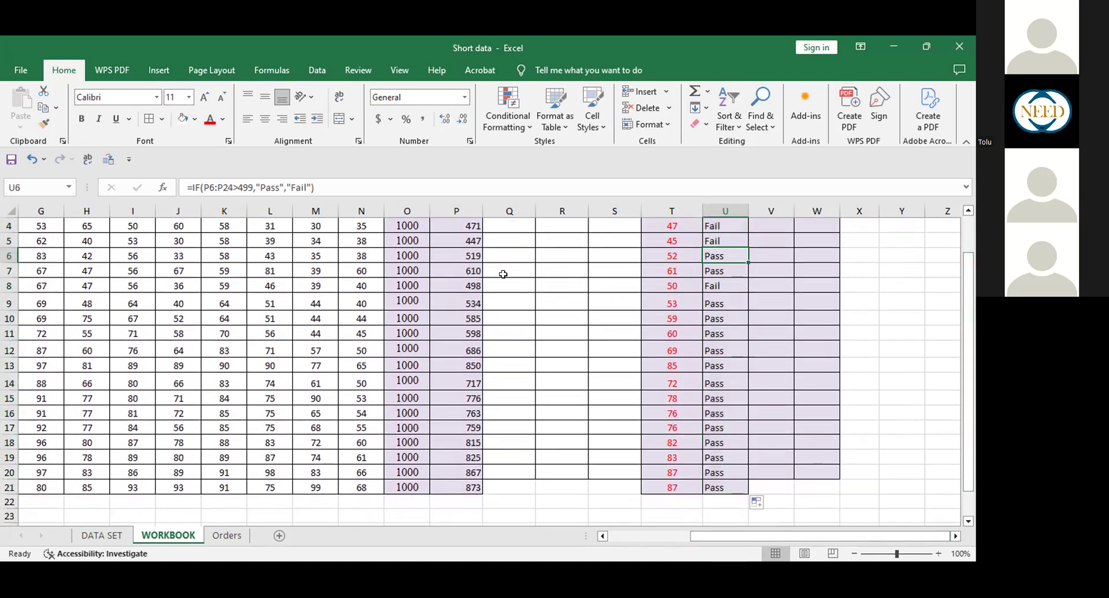
left_click(466, 252)
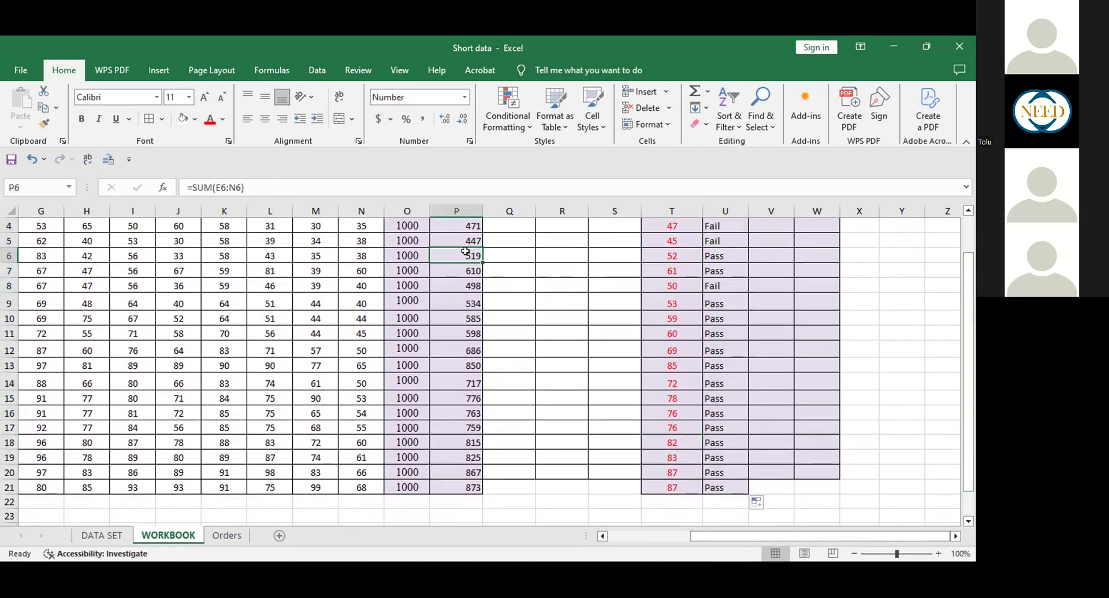
left_click(717, 271)
left_click(468, 272)
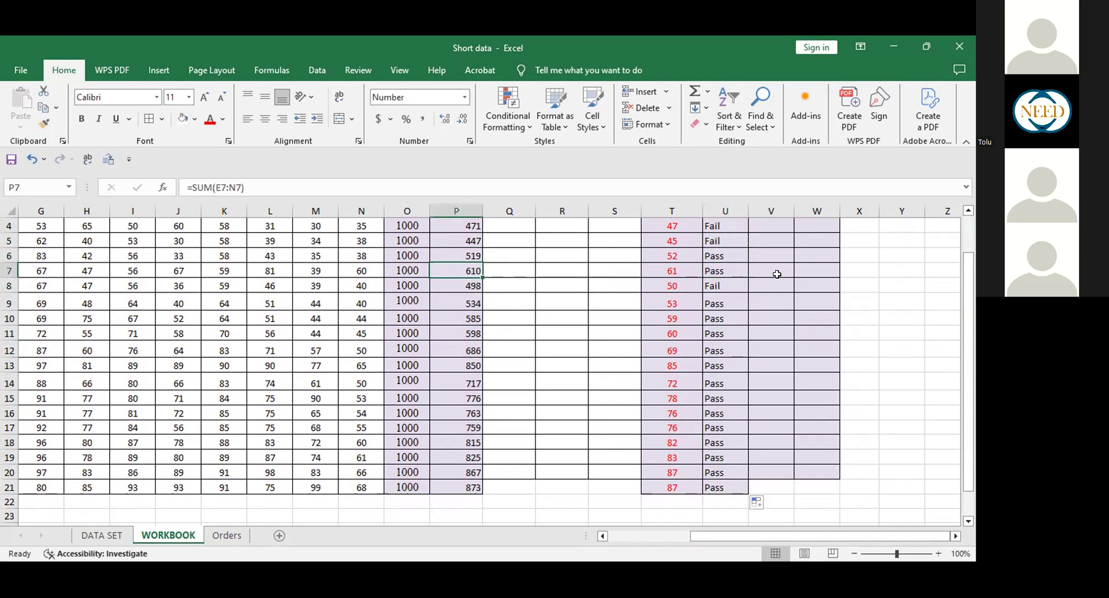
Confirm U8 shows Fail for the 498 obtained marks in P8.
left_click(724, 297)
left_click(468, 285)
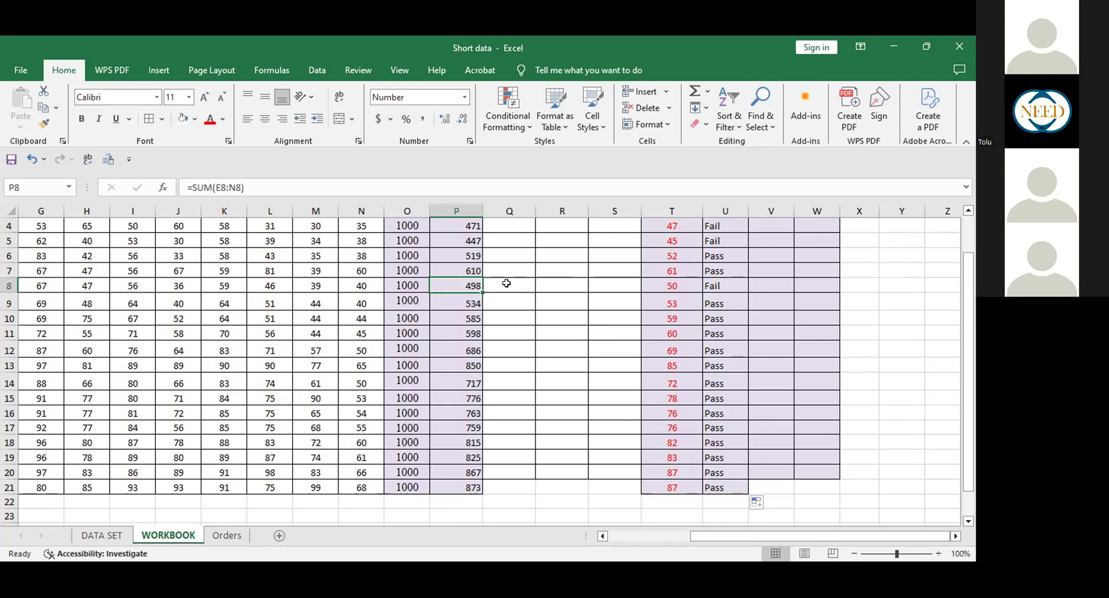
left_click(724, 283)
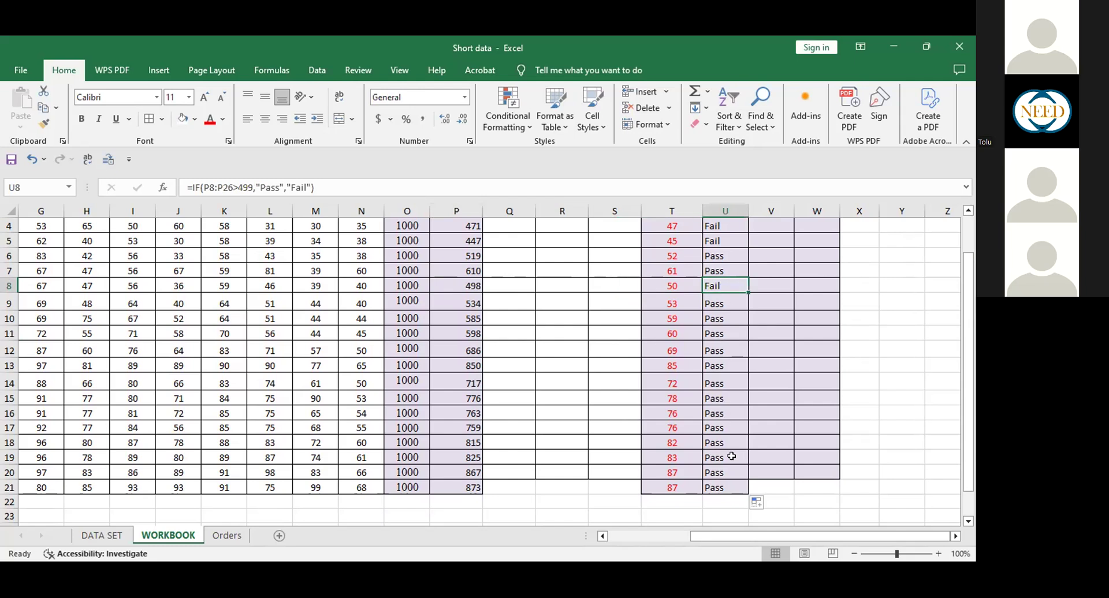
left_click(910, 401)
left_click_drag(972, 330, 969, 259)
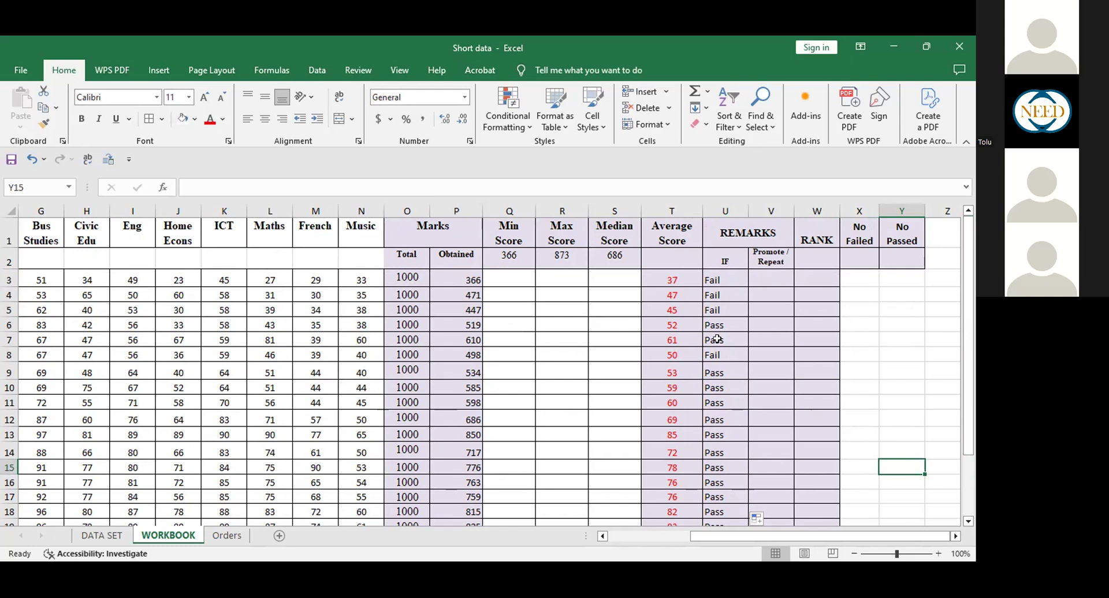
left_click(773, 277)
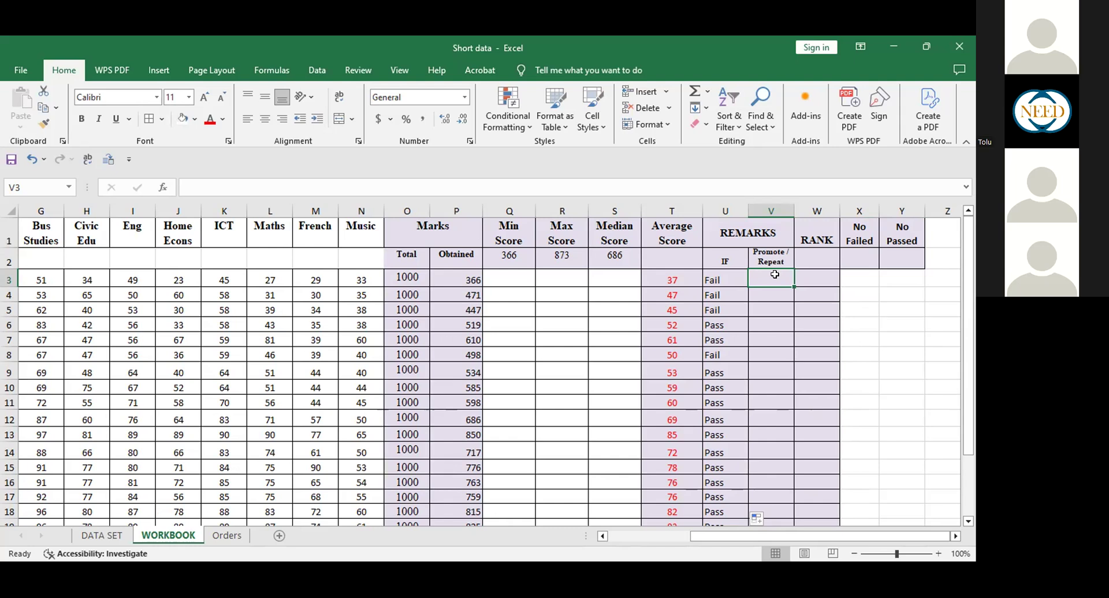
Replace the Promote / Repeat heading in V2 with IFS.
left_click(775, 252)
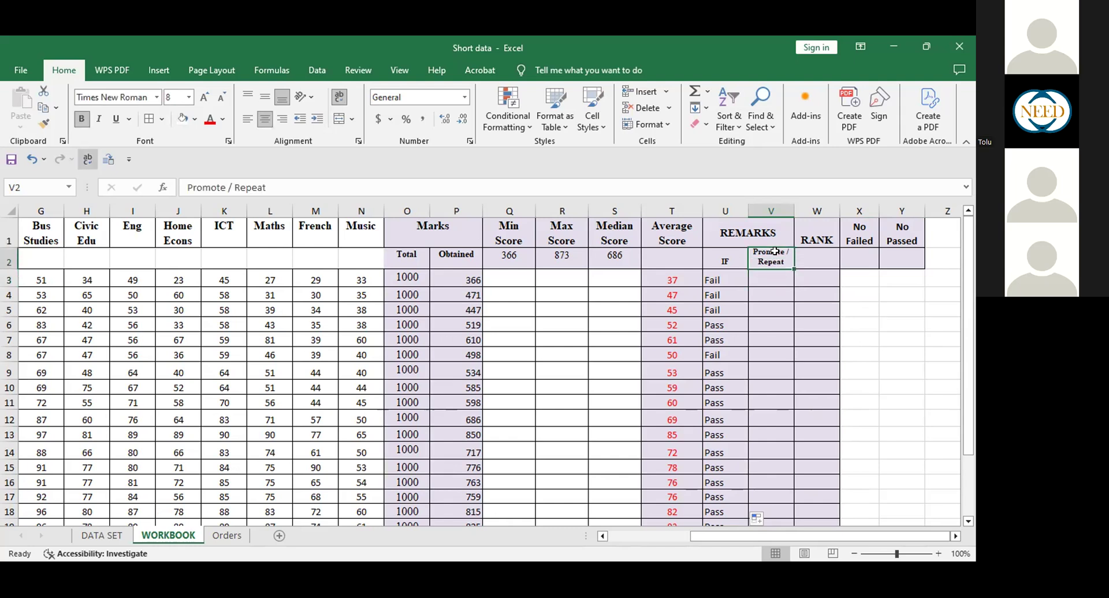
type("IFS")
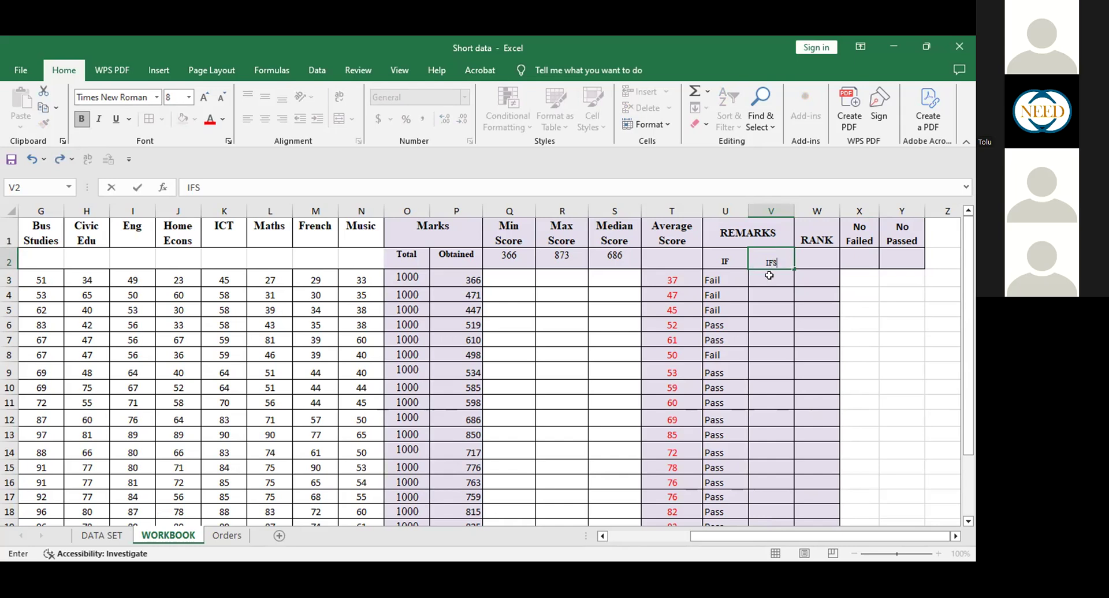
left_click(767, 276)
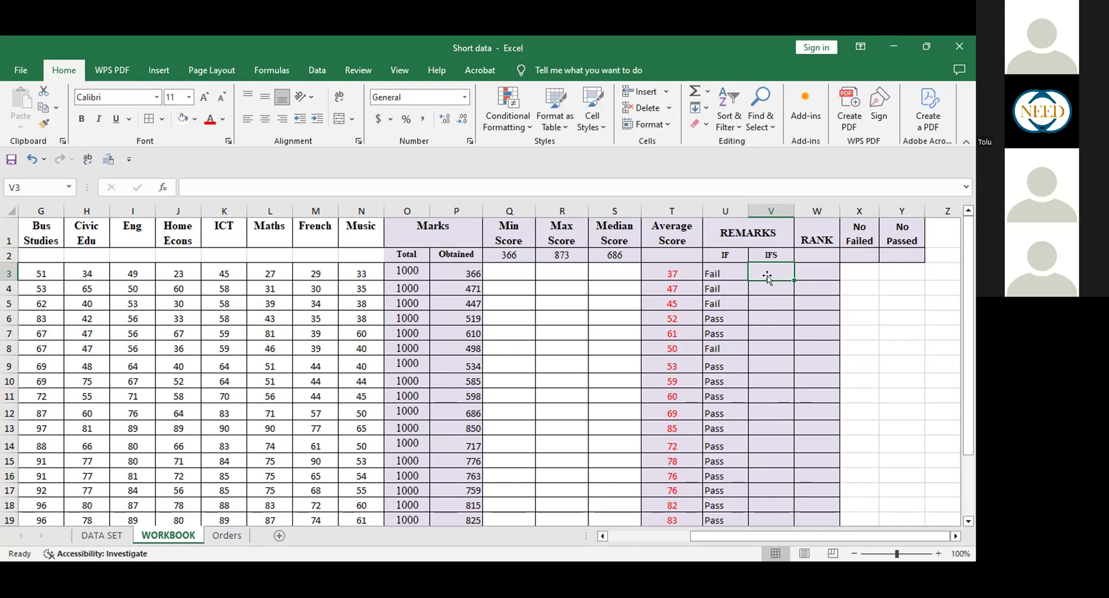
Start V3's formula as =IFS(U3:U21="Pass","Promote", referencing the IF remarks.
type("=")
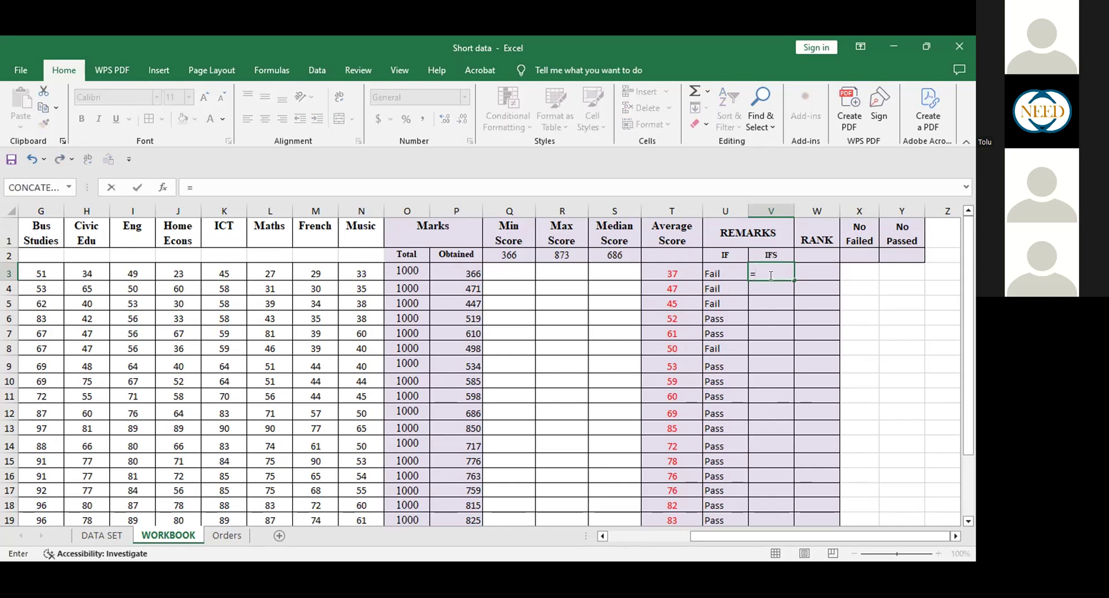
type("IFS")
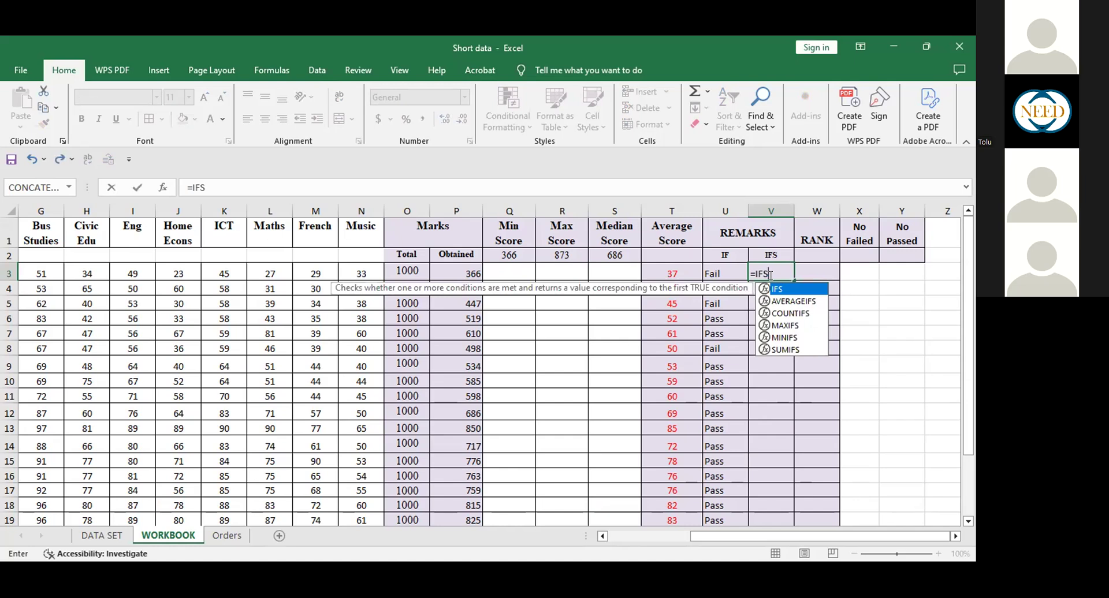
type("(")
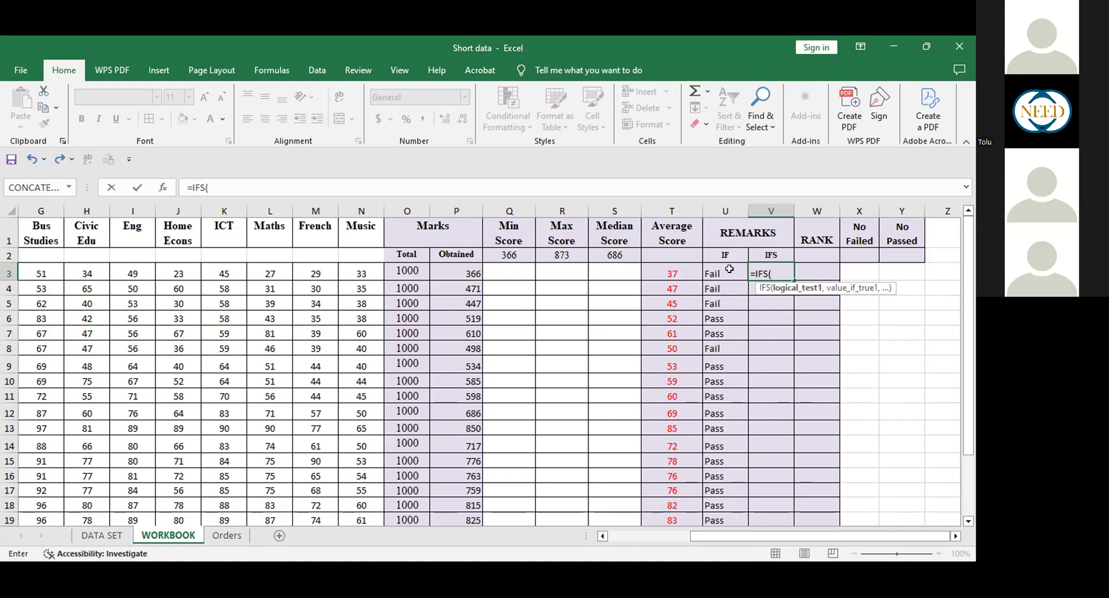
left_click_drag(730, 270, 724, 490)
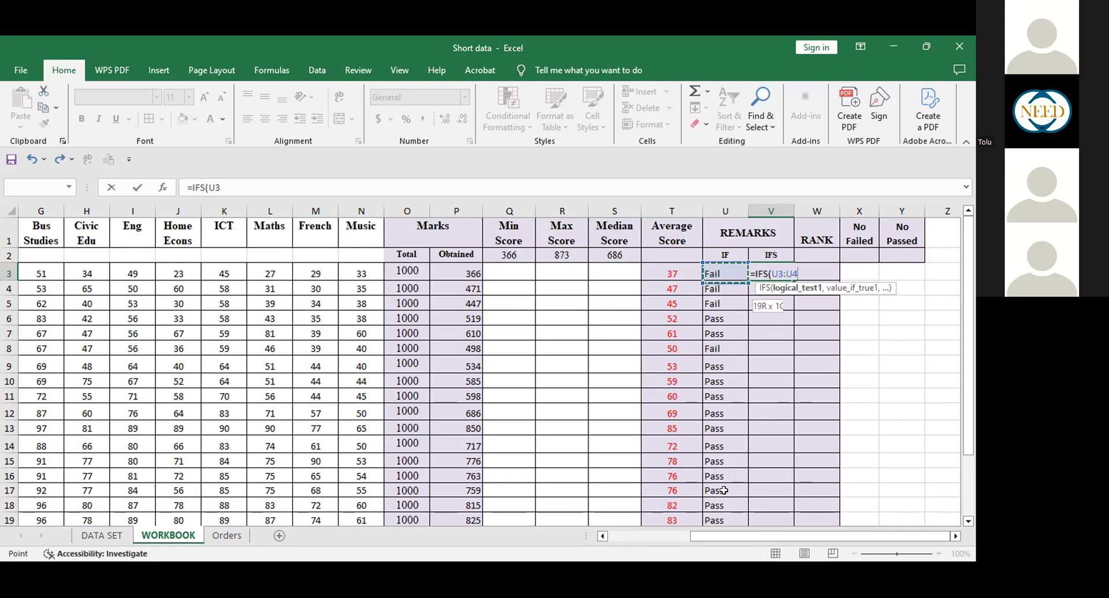
left_click_drag(967, 340, 846, 282)
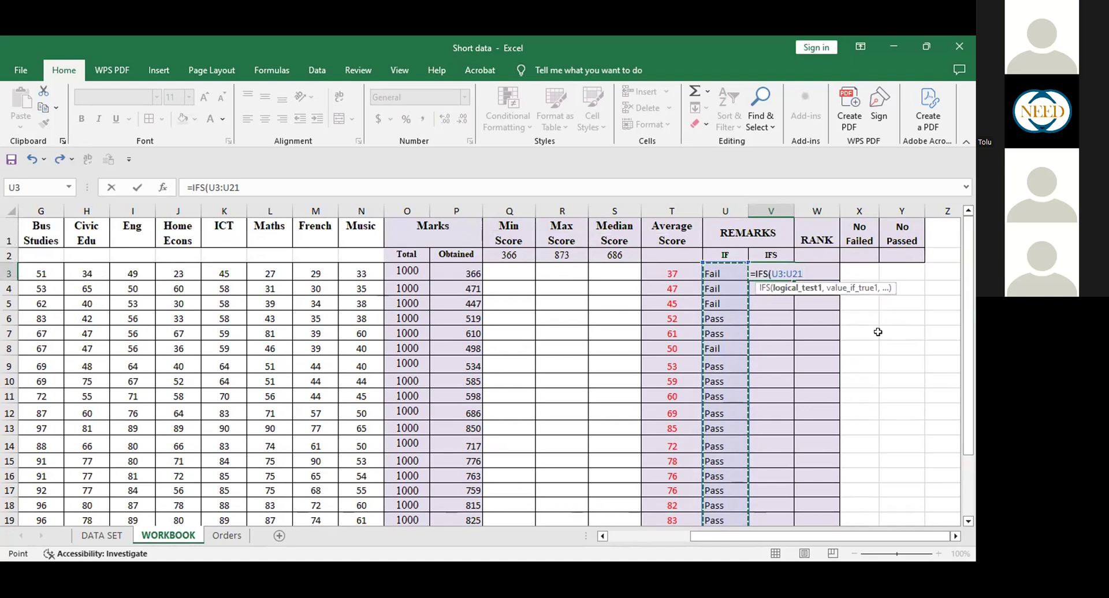
type("=")
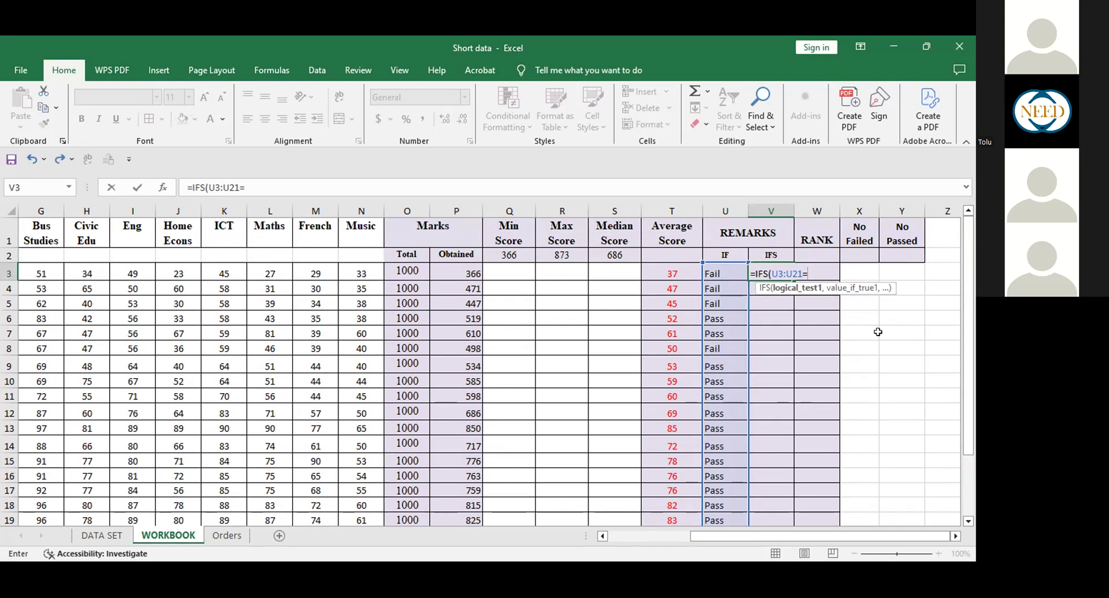
type("\"Pass\",")
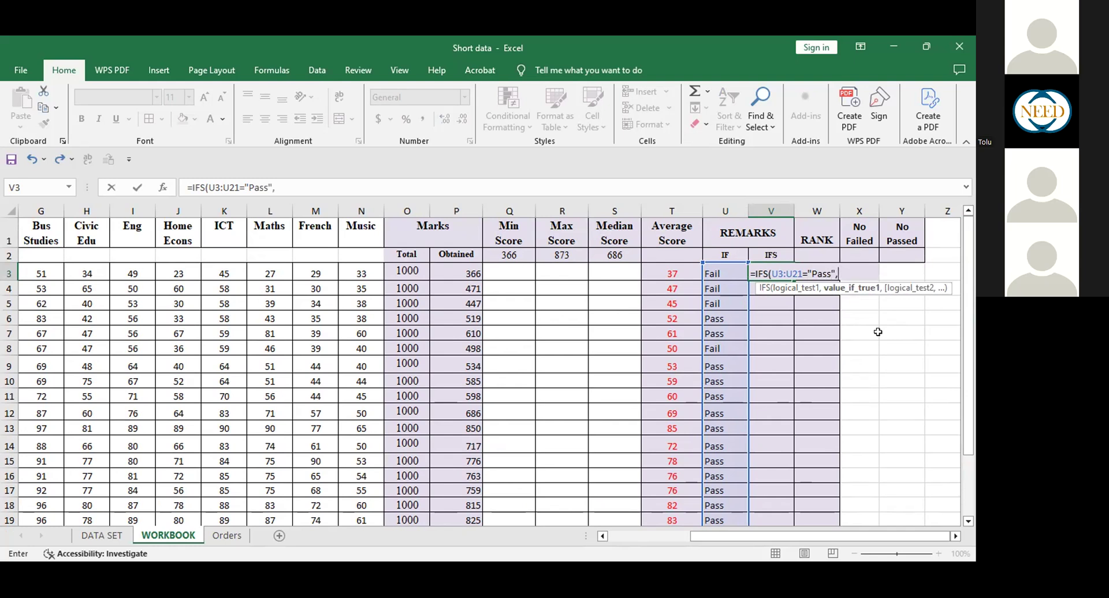
type("\"Promote\"")
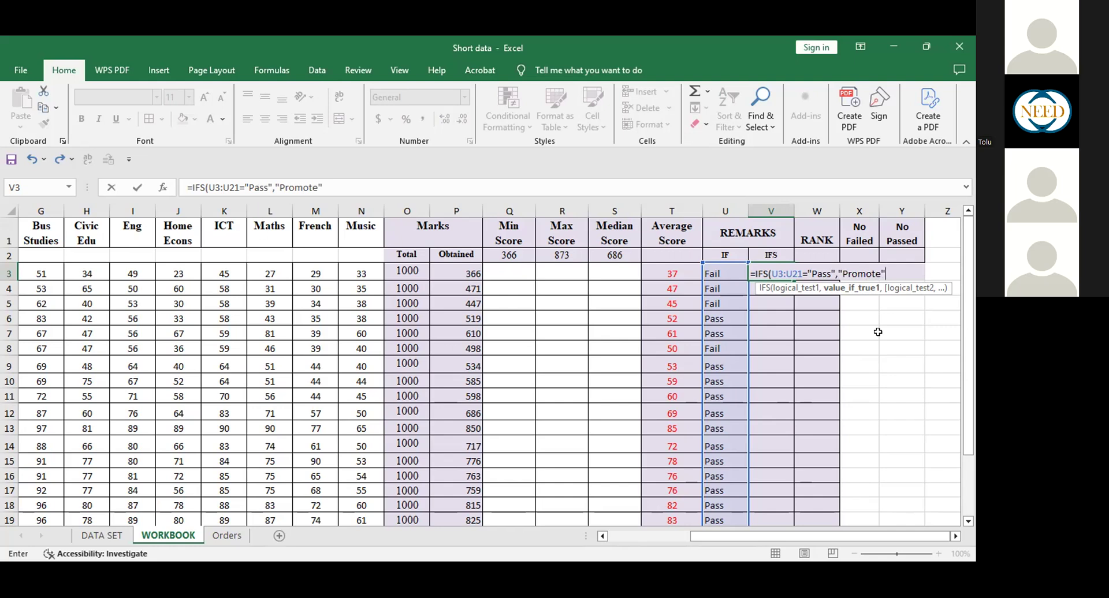
type(",")
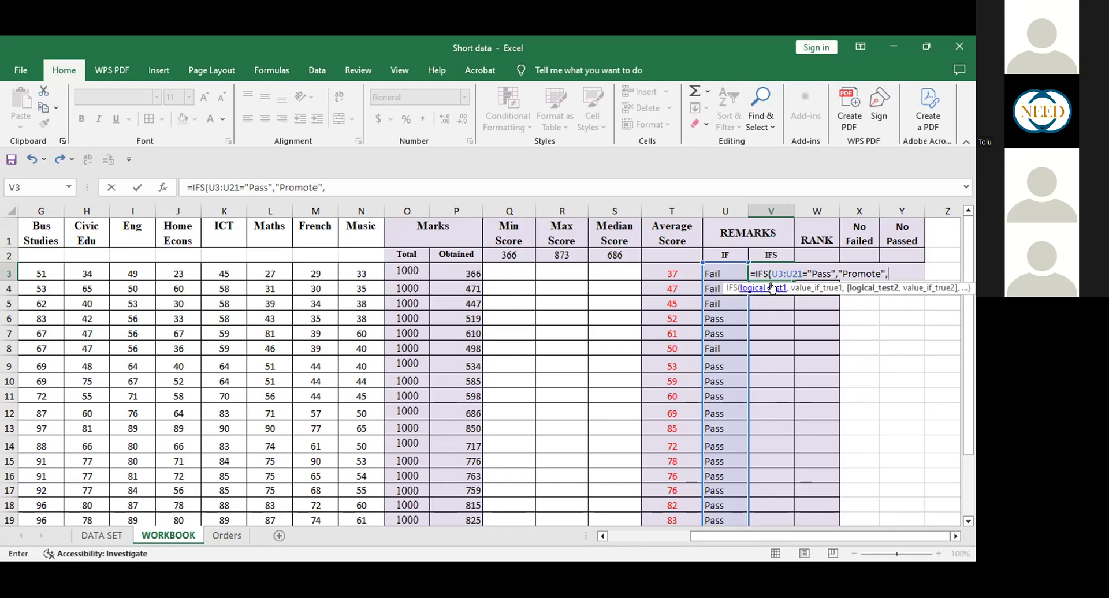
Finish V3 as =IFS(U3:U21="Pass","Promote",U3:U21="Fail","Repeate"), showing Repeate.
left_click(726, 268)
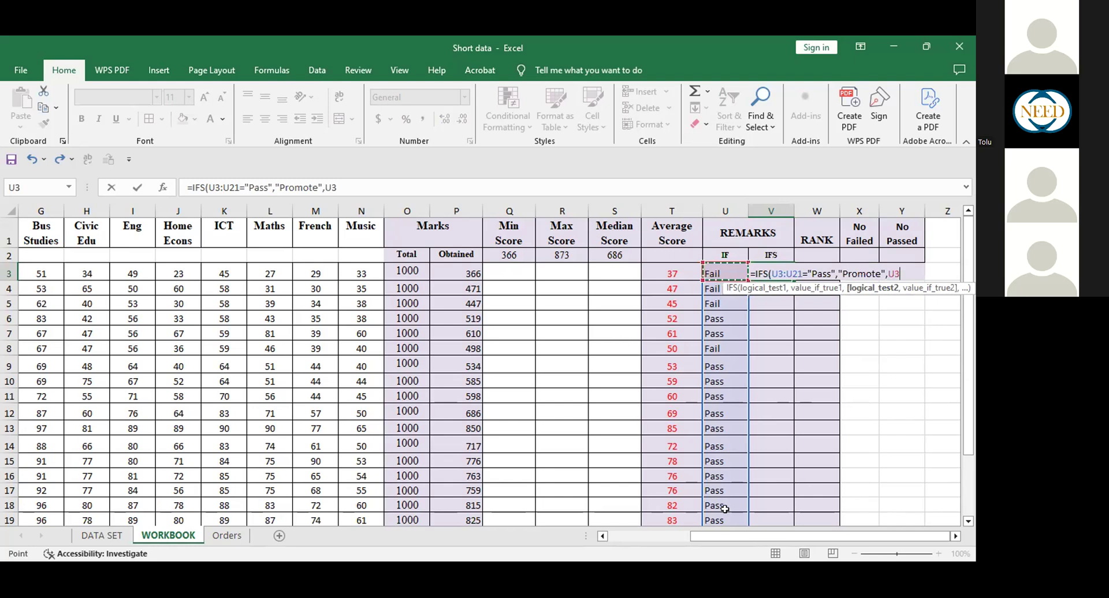
key("ctrl+shift+Down")
left_click_drag(967, 365, 922, 273)
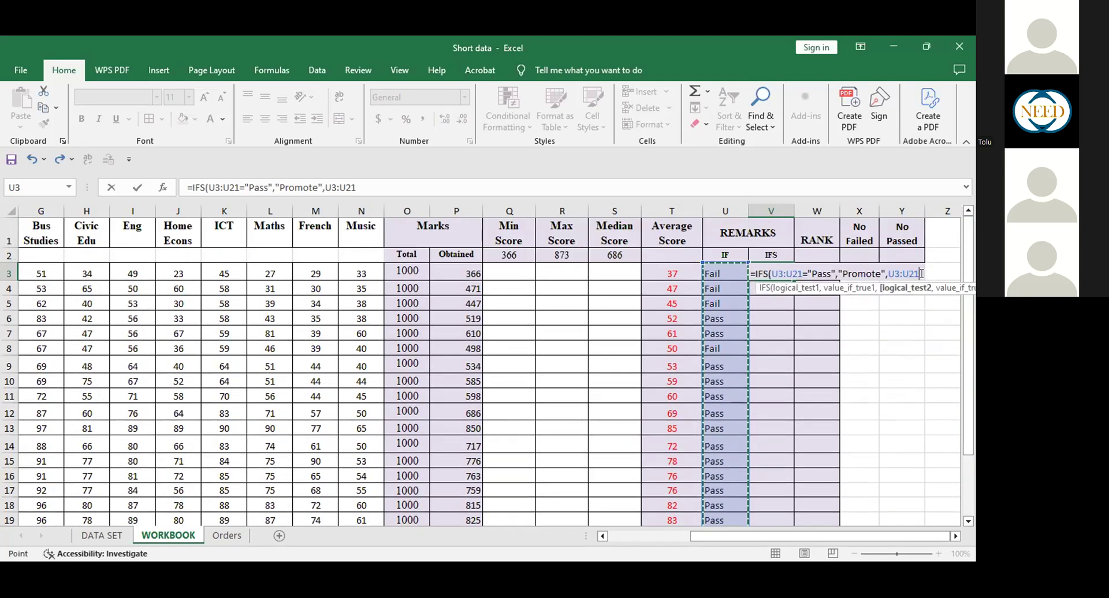
type("=")
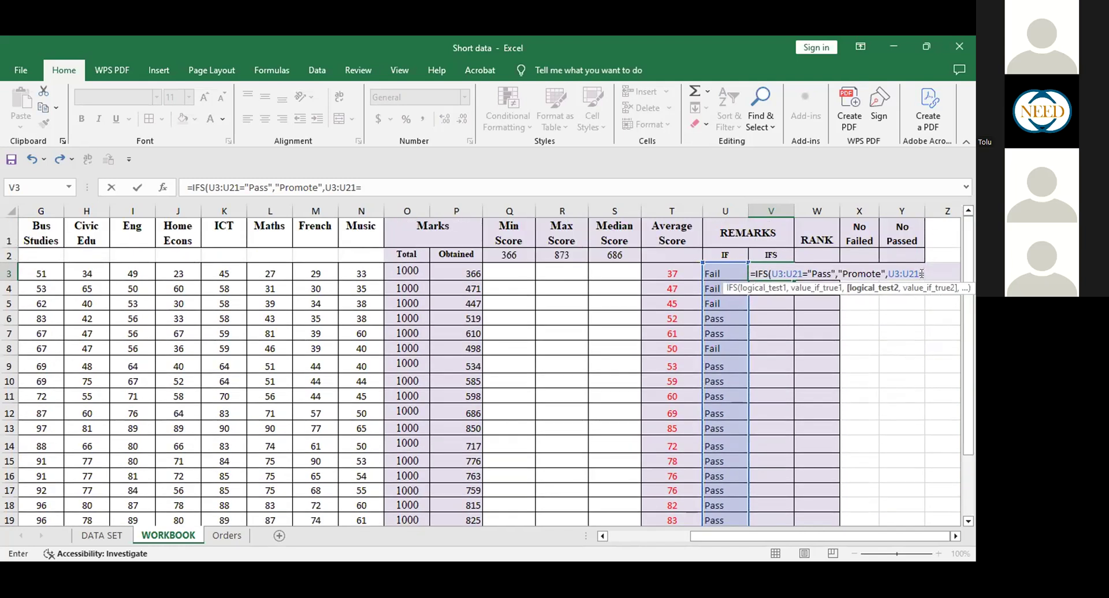
type("F")
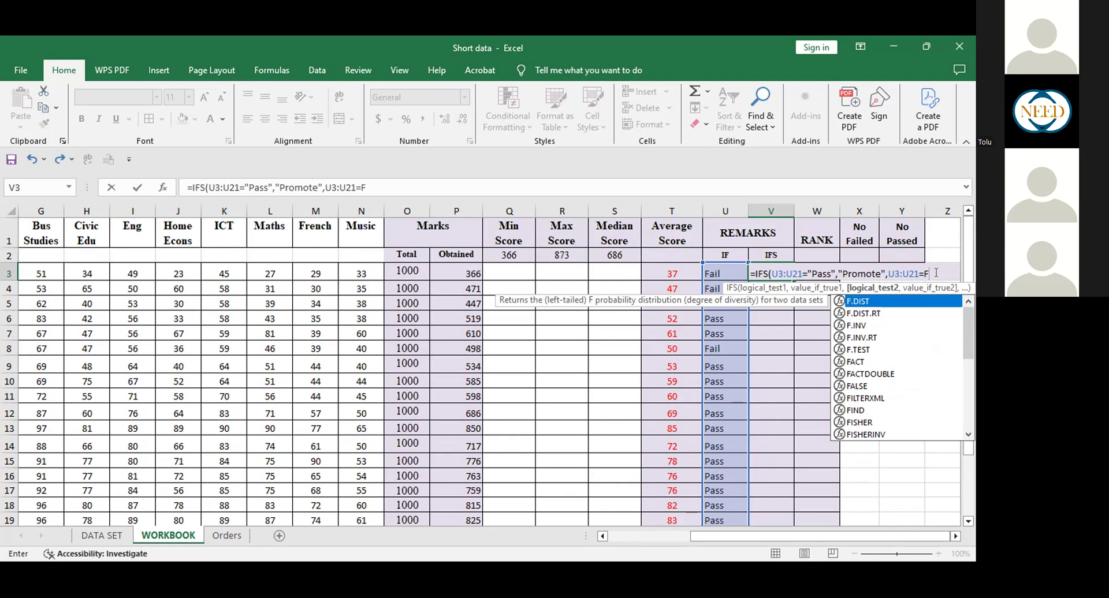
type("ail")
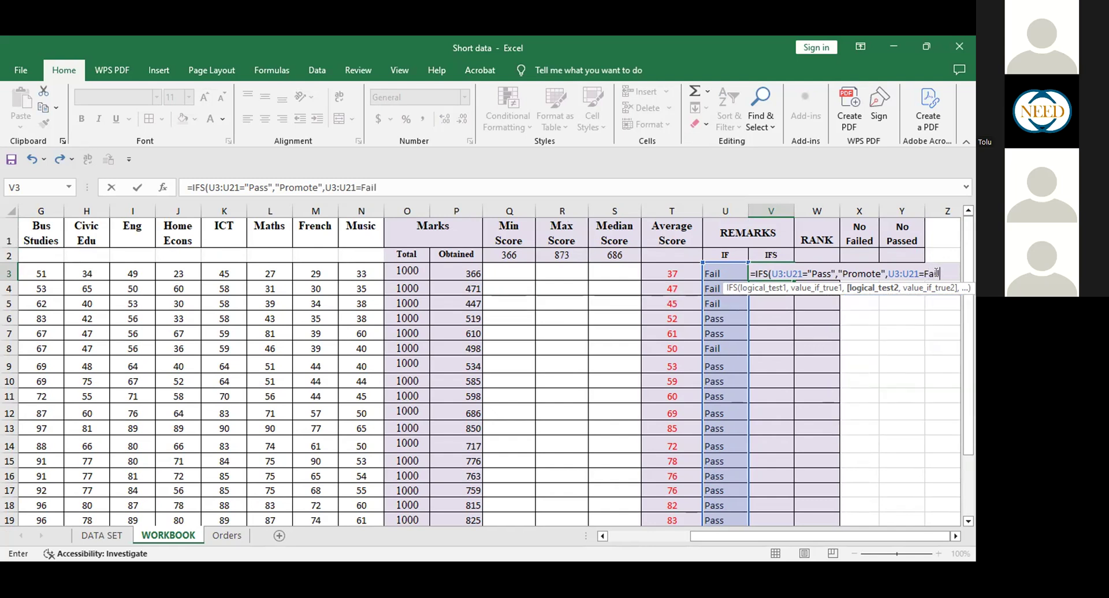
key("BackSpace")
key("BackSpace")
key("BackSpace")
key("BackSpace")
type("\"Fail\",")
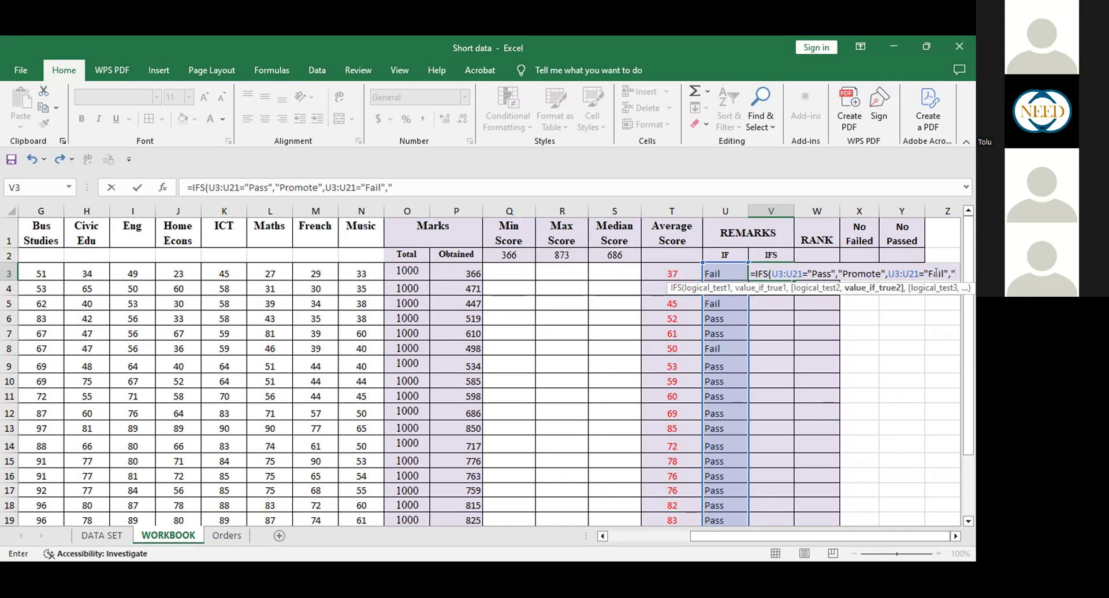
type("\"Repeate")
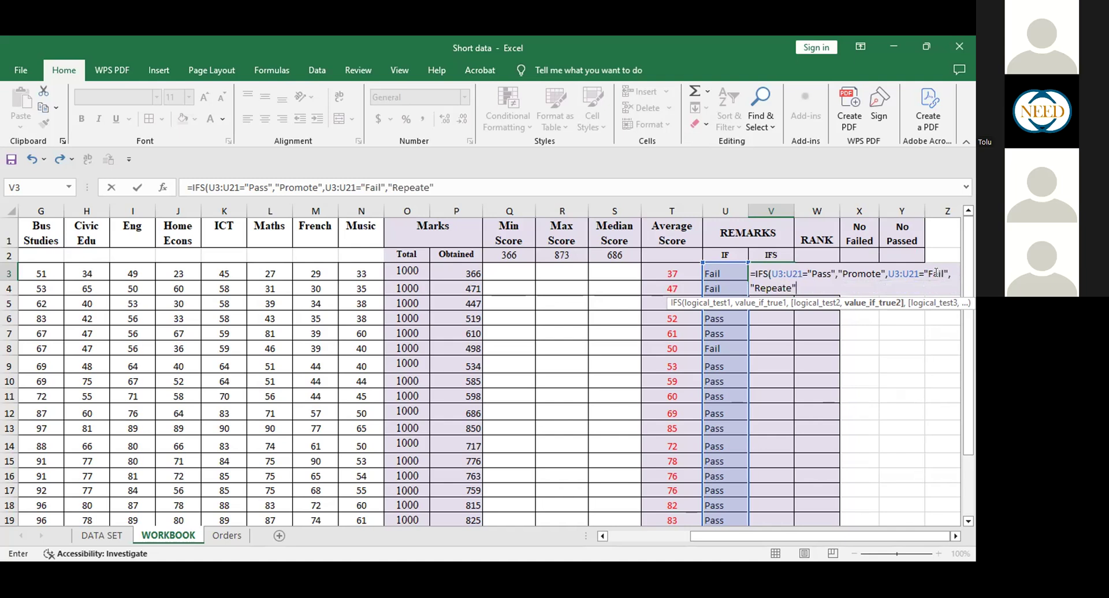
type("\")")
key("Return")
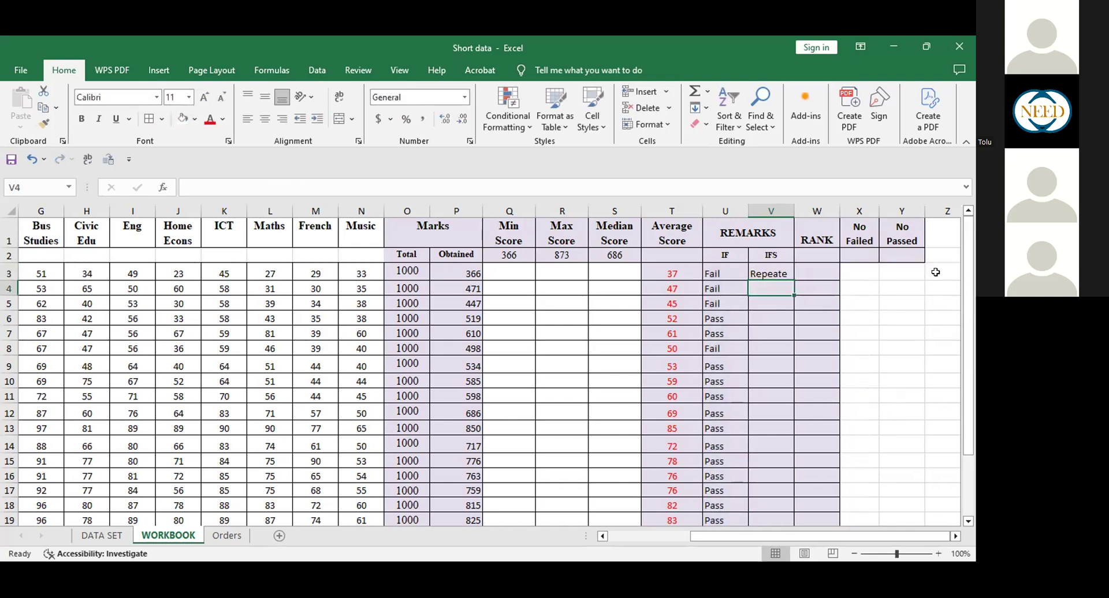
Correct Repeate to Repeat in V3's IFS formula.
left_click(774, 273)
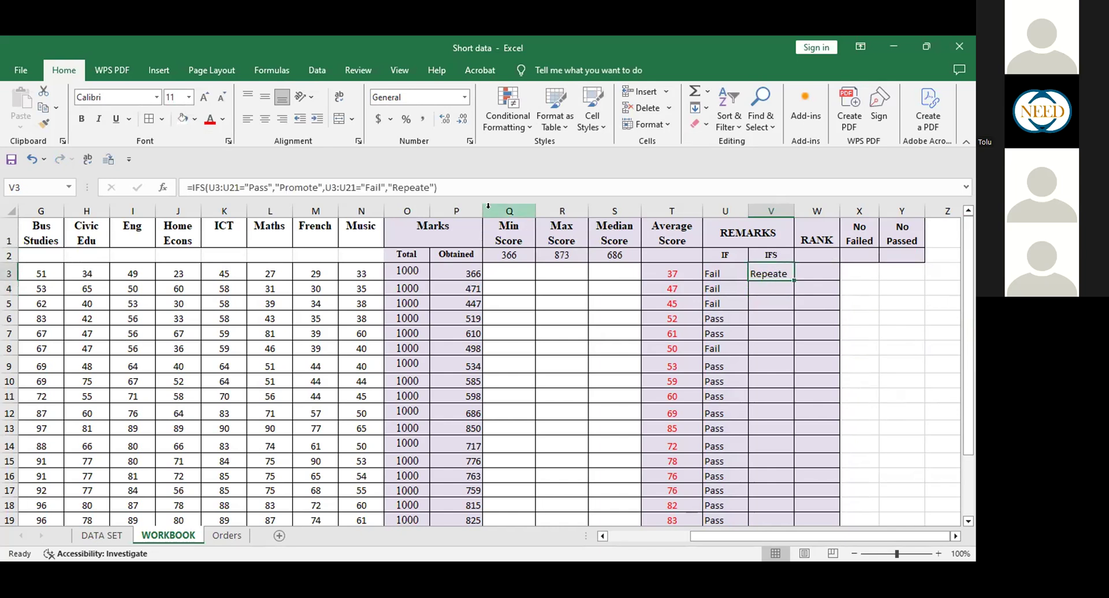
left_click(425, 186)
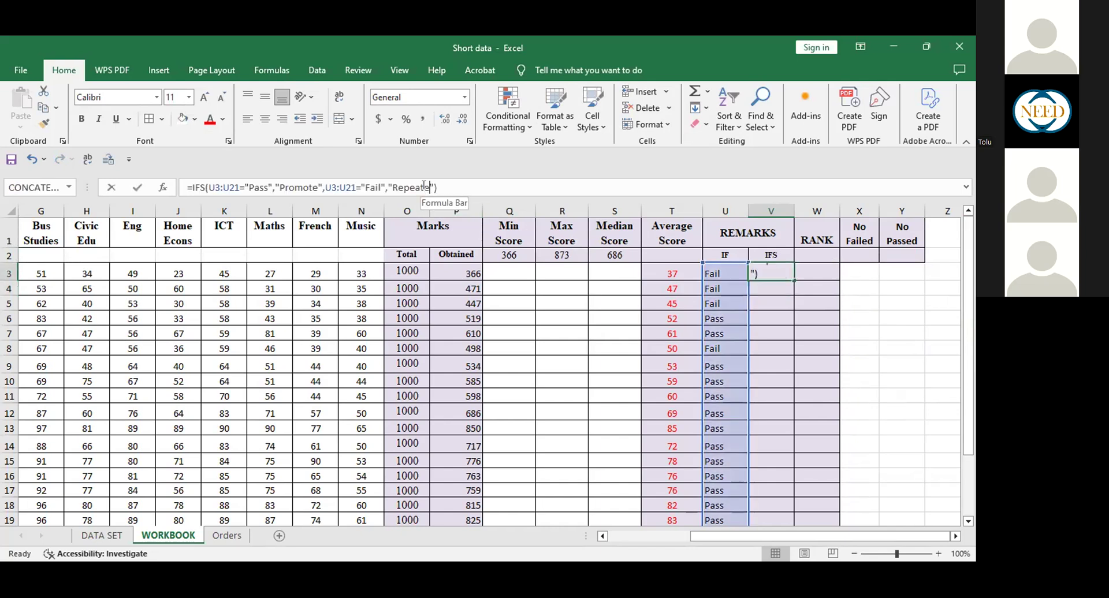
key("BackSpace")
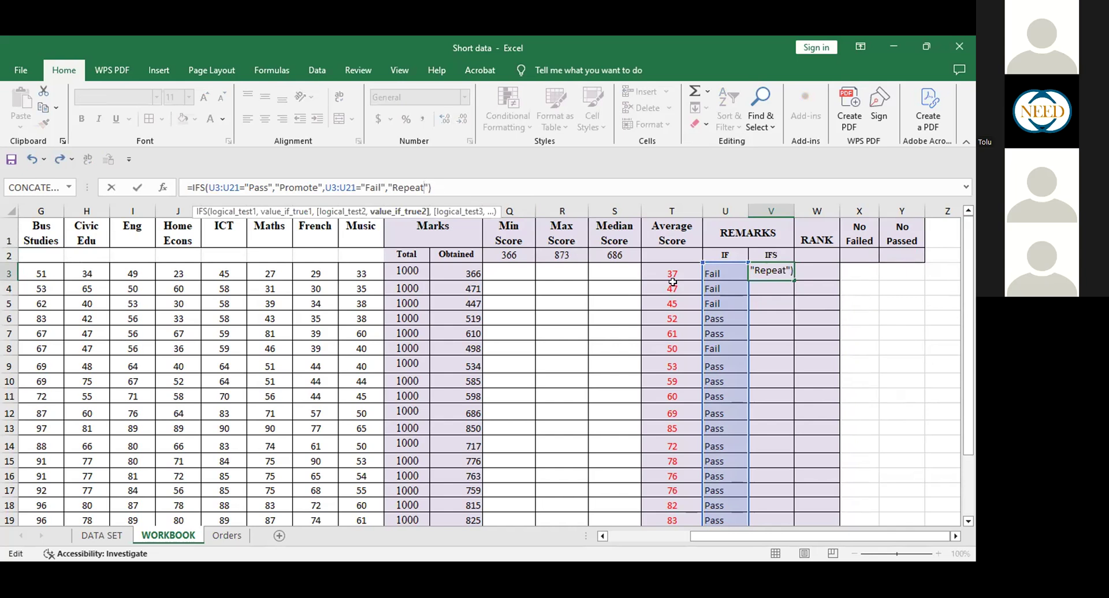
key("Return")
Fill the IFS formula down column V and check the copies in V9 and V10.
left_click(777, 271)
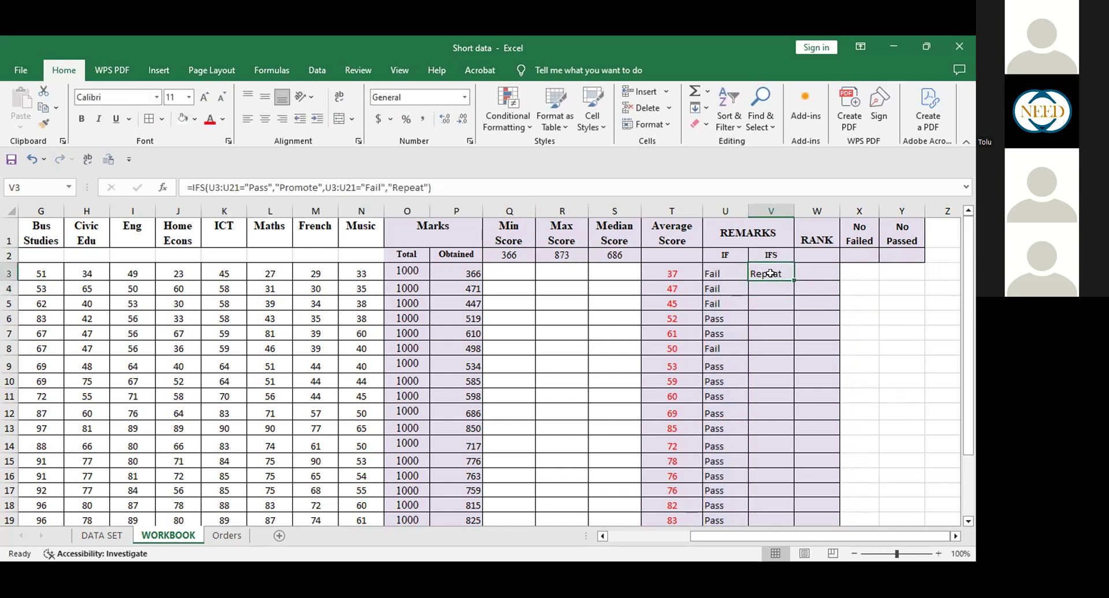
double_click(789, 281)
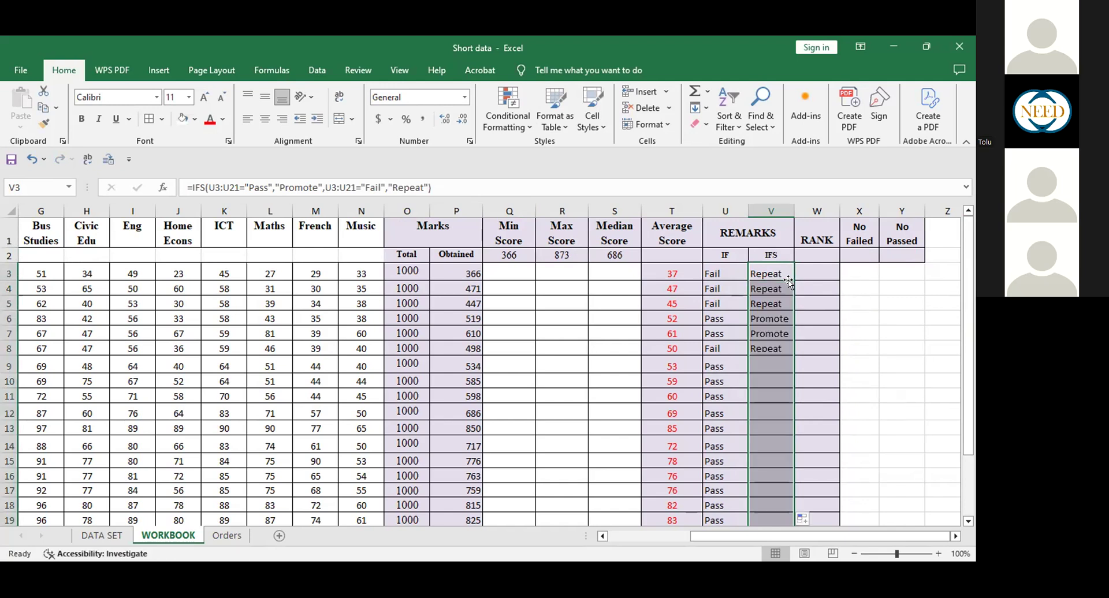
left_click(753, 319)
left_click(759, 333)
left_click(765, 366)
left_click(770, 379)
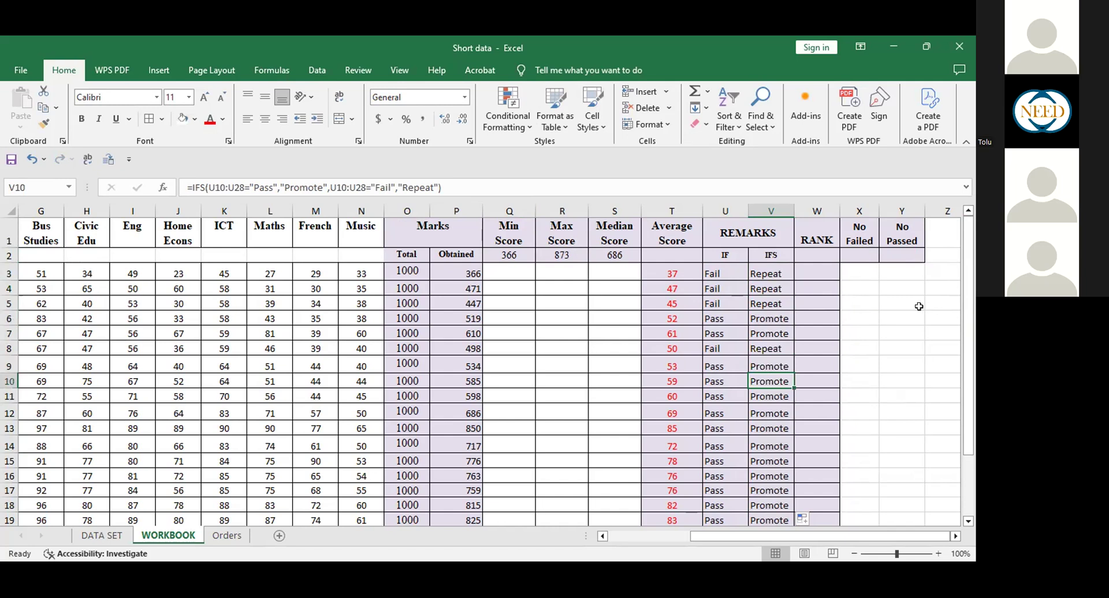
left_click(817, 270)
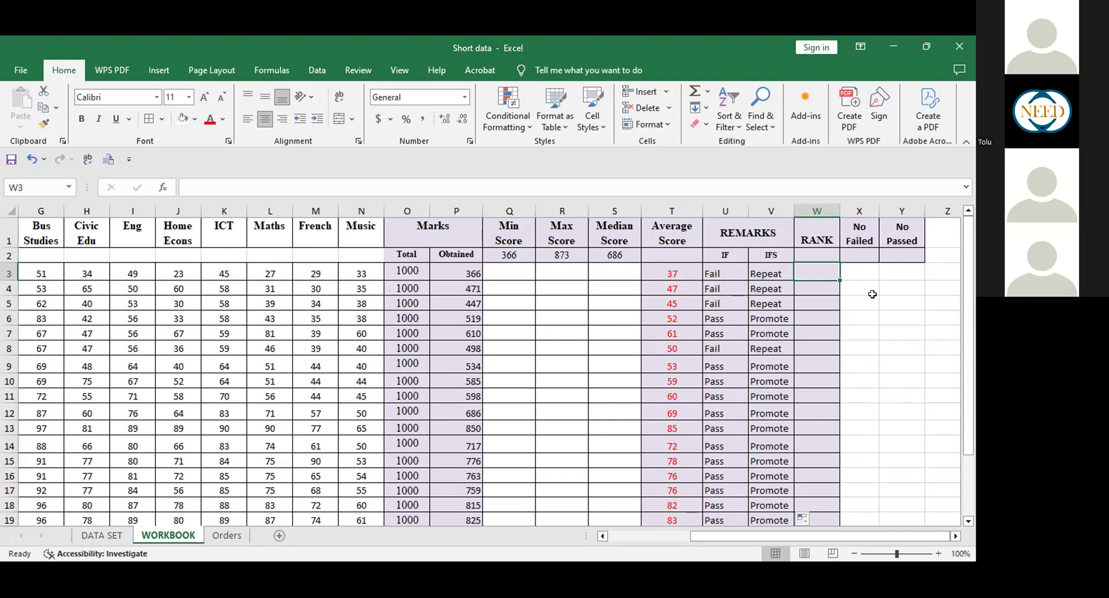
Enter the 'Position' subheading in W2 and begin a =Rank( formula in W3.
left_click(816, 255)
type("Position")
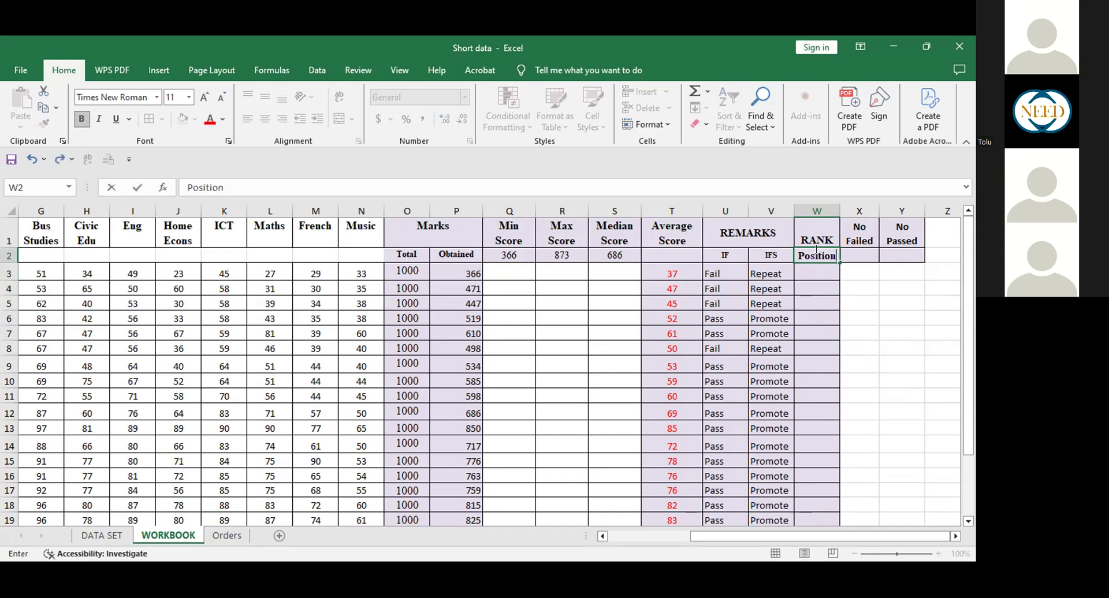
left_click(814, 268)
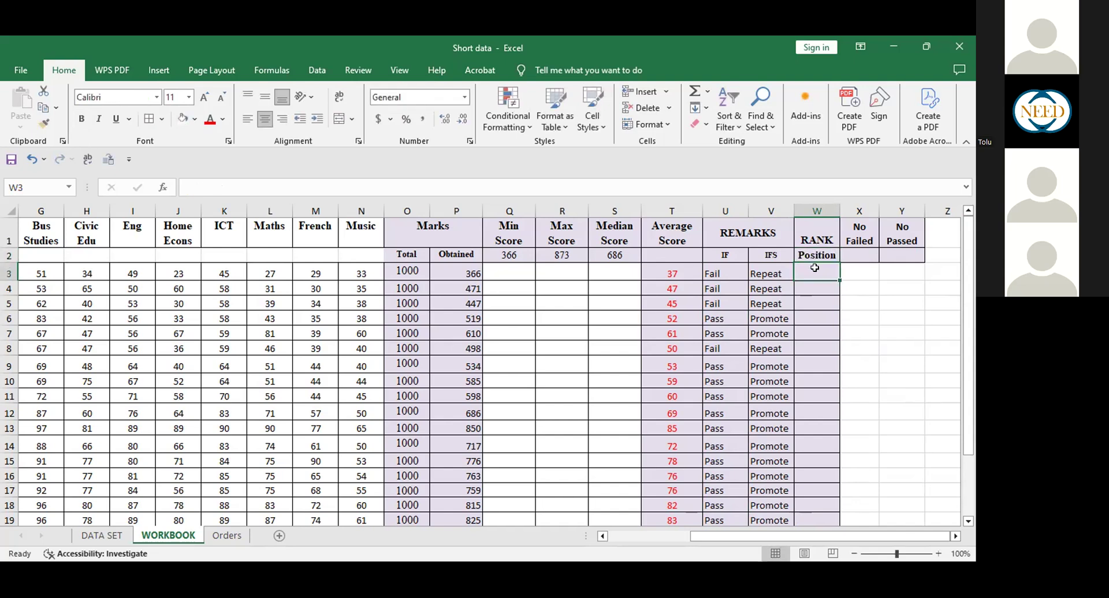
type("=")
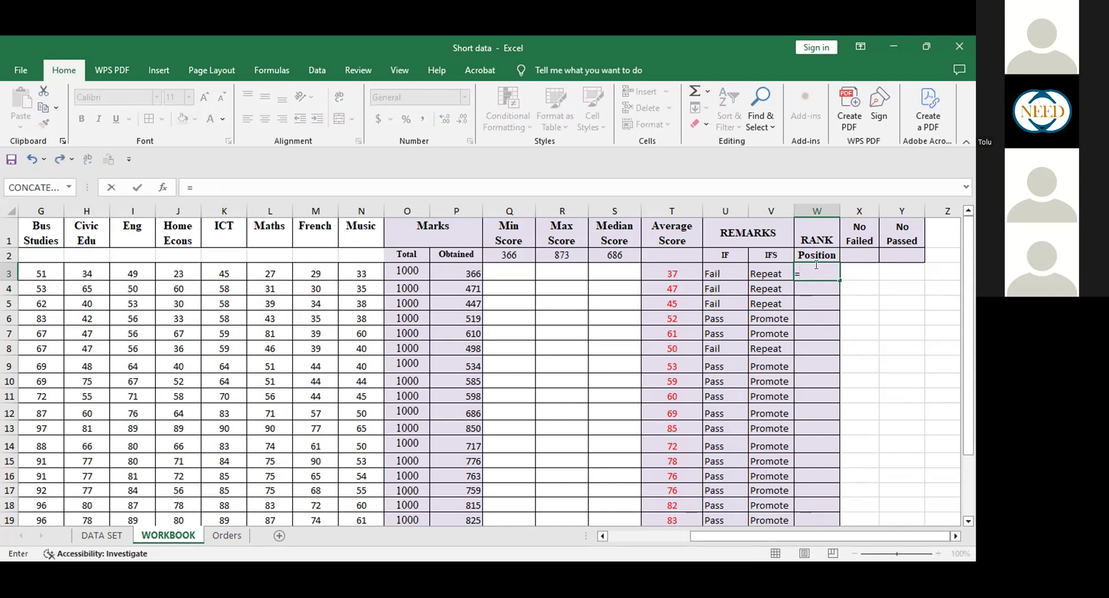
type("Rank")
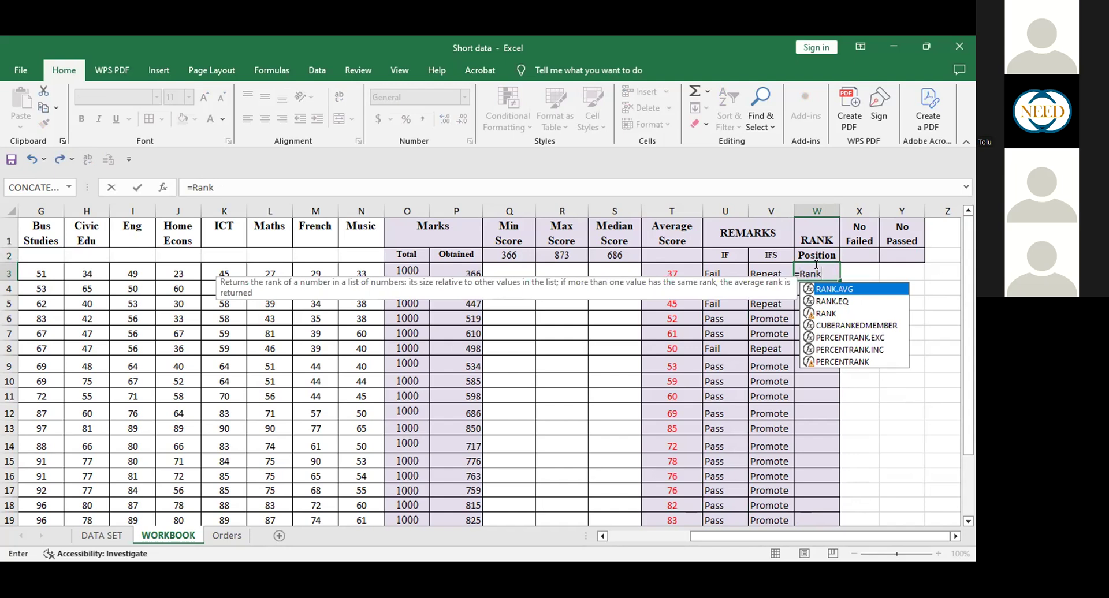
type("(")
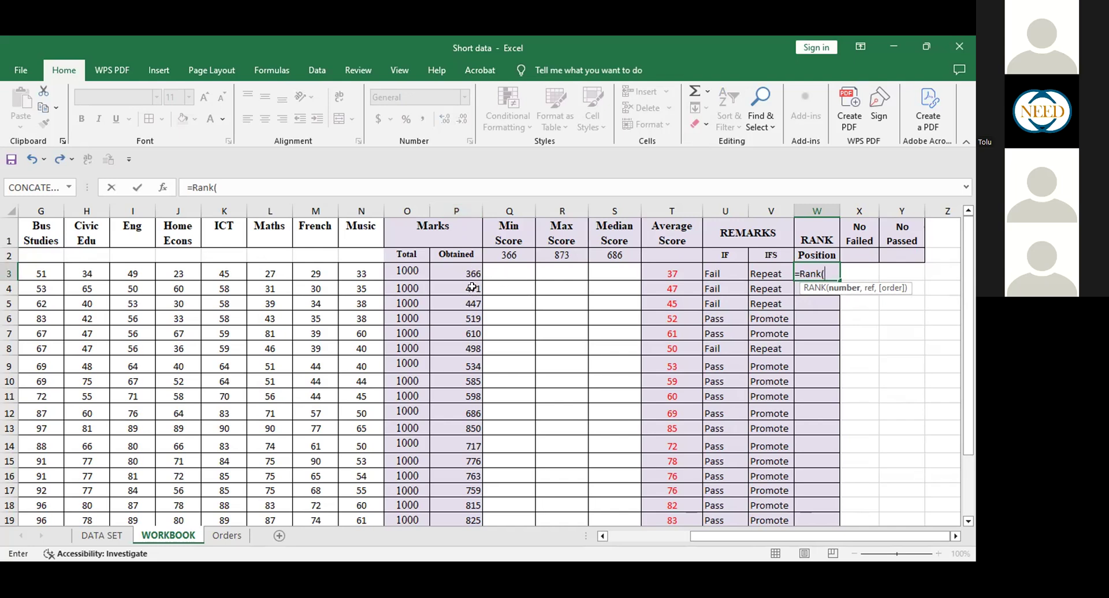
Try entering =Rank(P3:P21) in W3, dismissing the too-few-arguments warnings.
left_click_drag(467, 271, 474, 501)
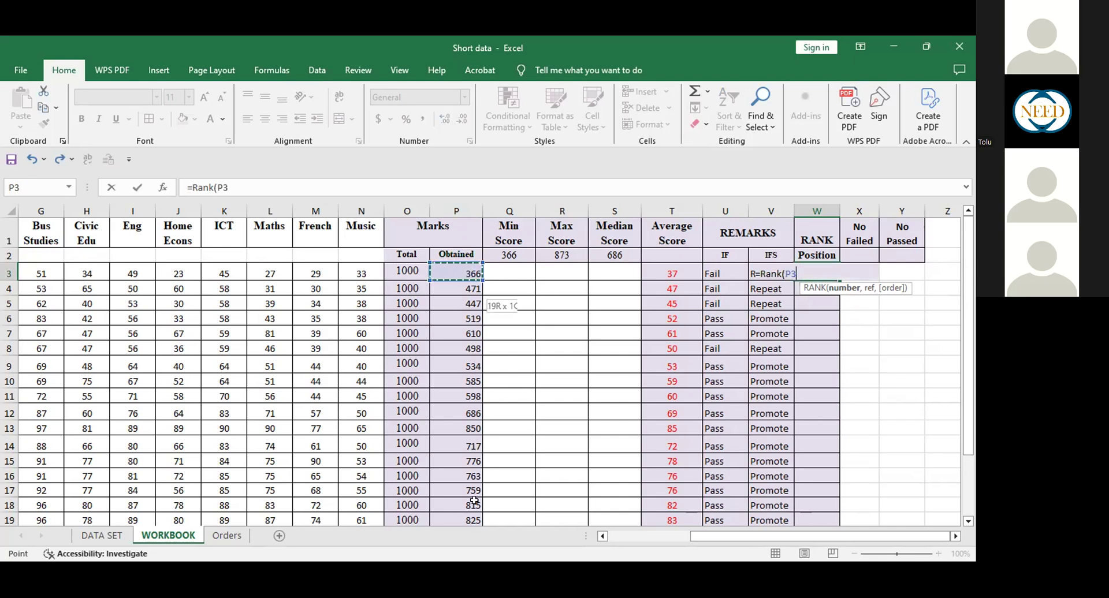
key("Return")
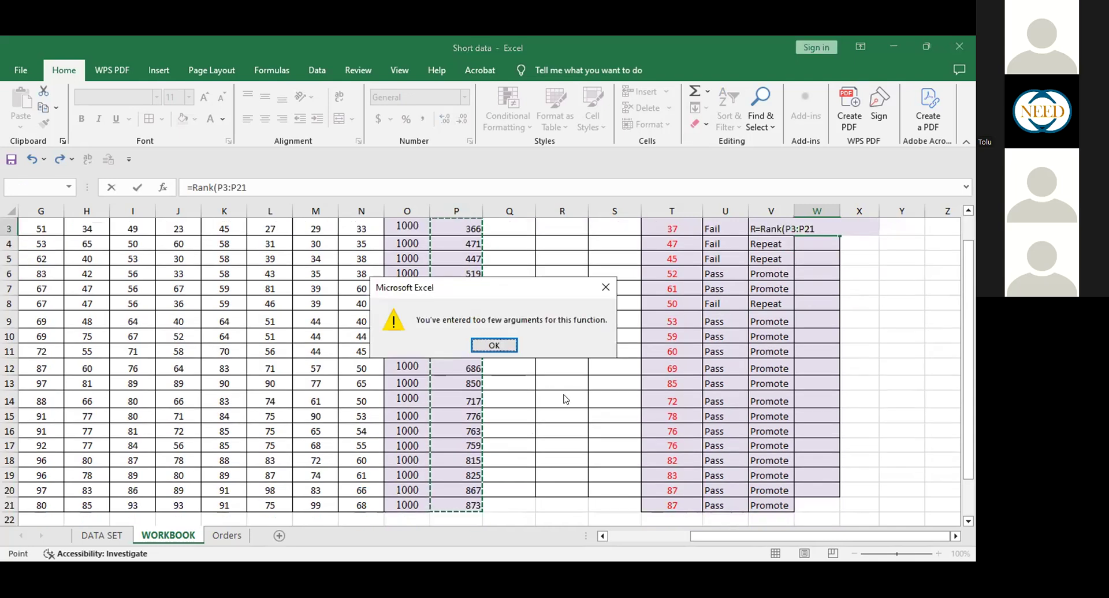
left_click(601, 285)
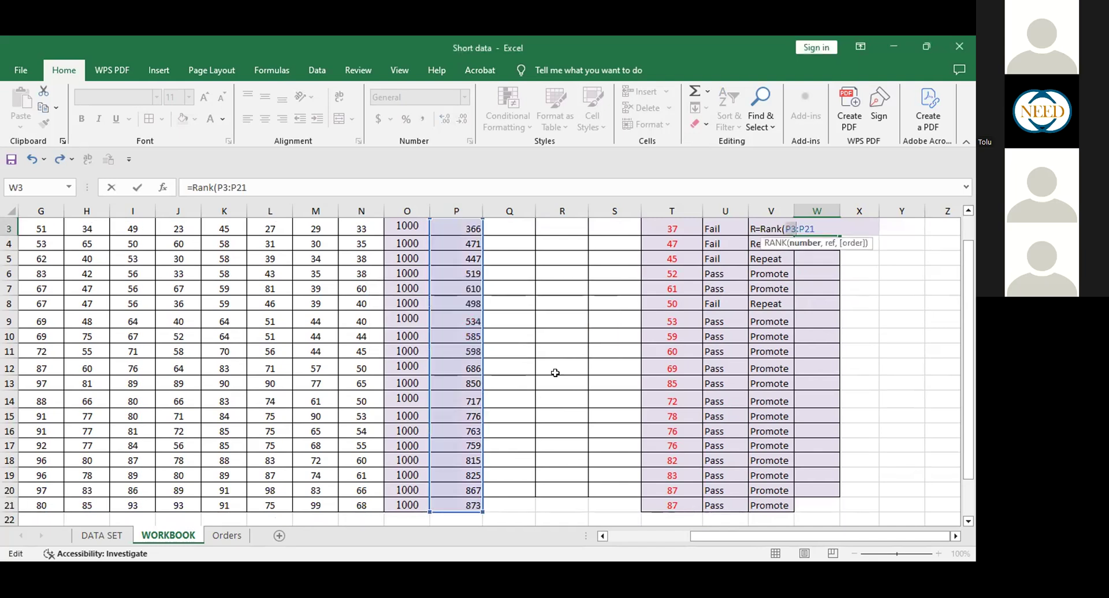
left_click_drag(965, 388, 971, 312)
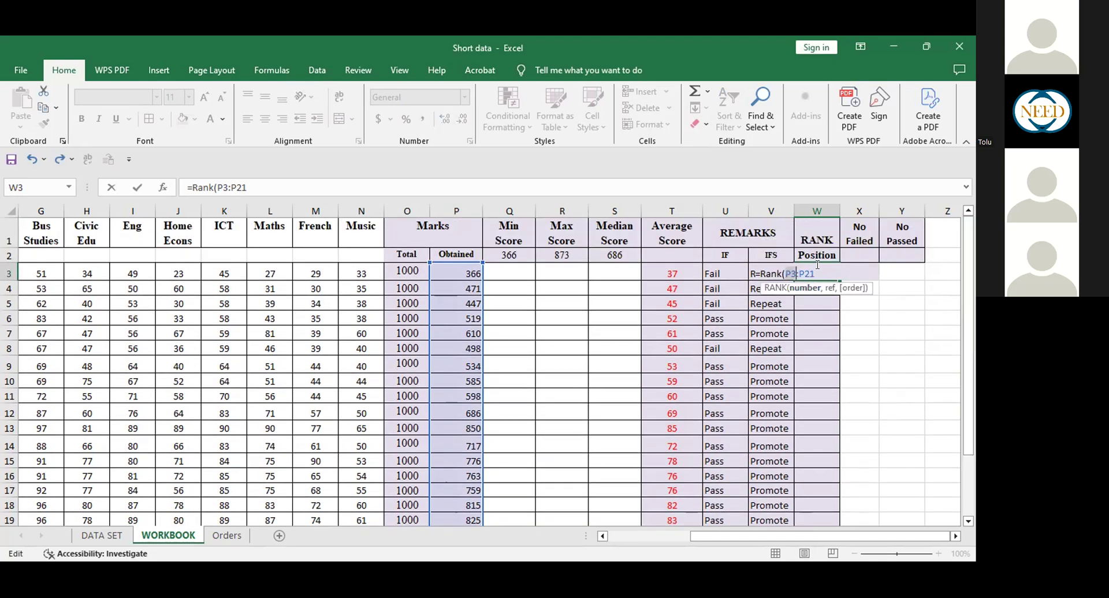
type(")")
key("Return")
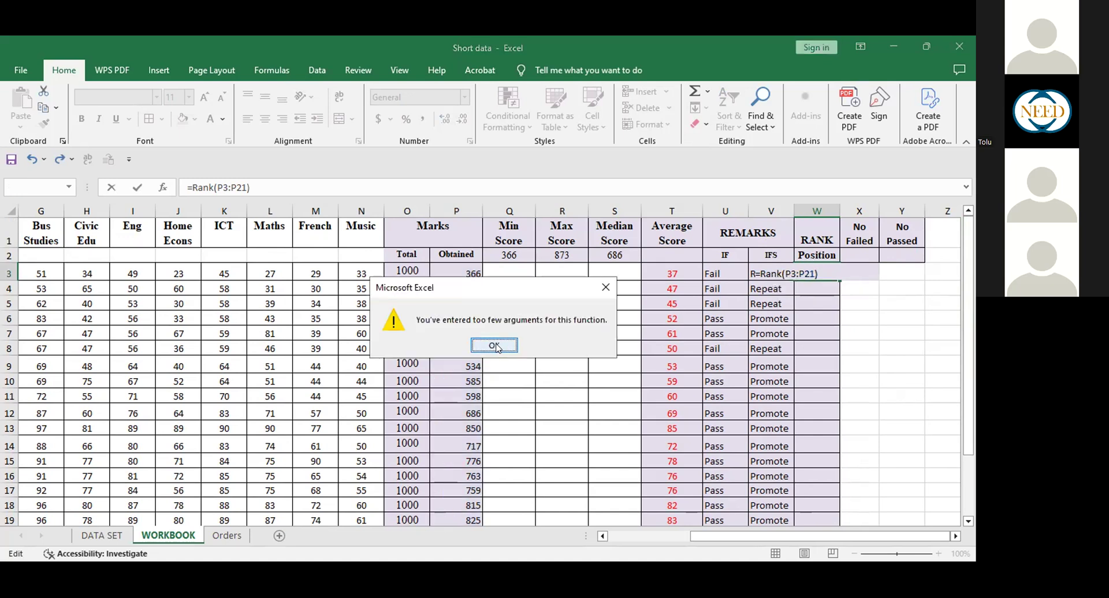
key("Return")
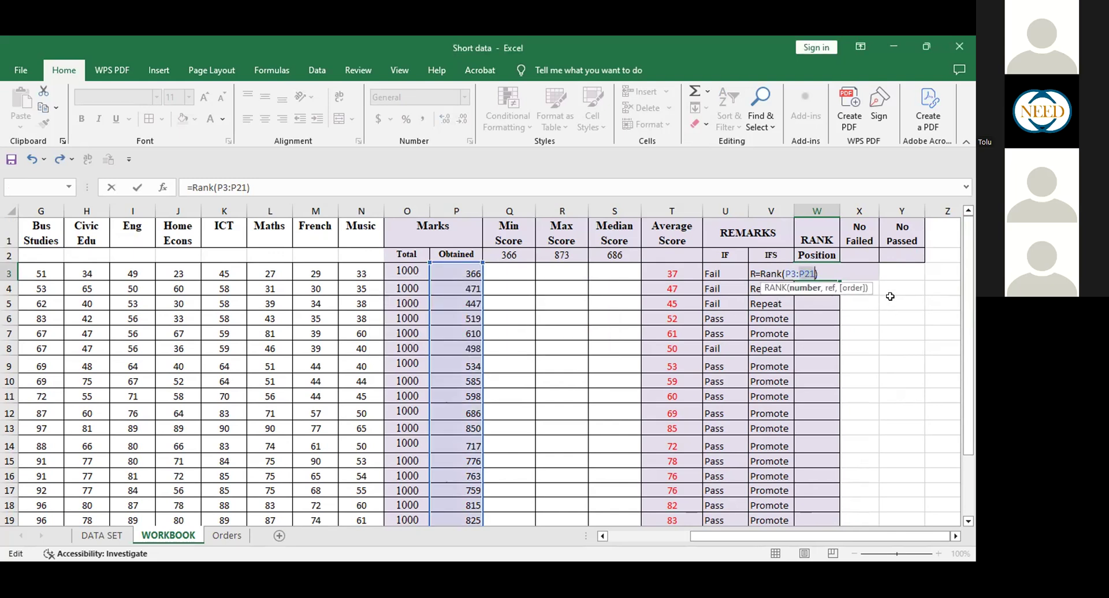
Trim the formula back to =Rank(P and leave the cell, leaving a #NAME? error.
left_click(828, 319, "shift")
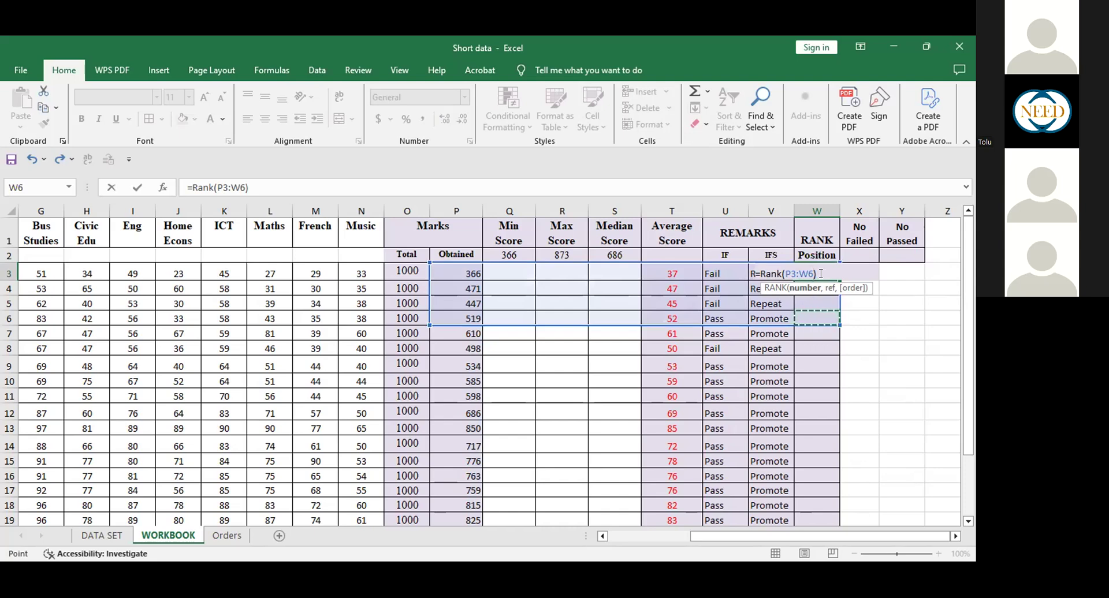
key("BackSpace")
key("BackSpace")
key("BackSpace")
key("BackSpace")
key("BackSpace")
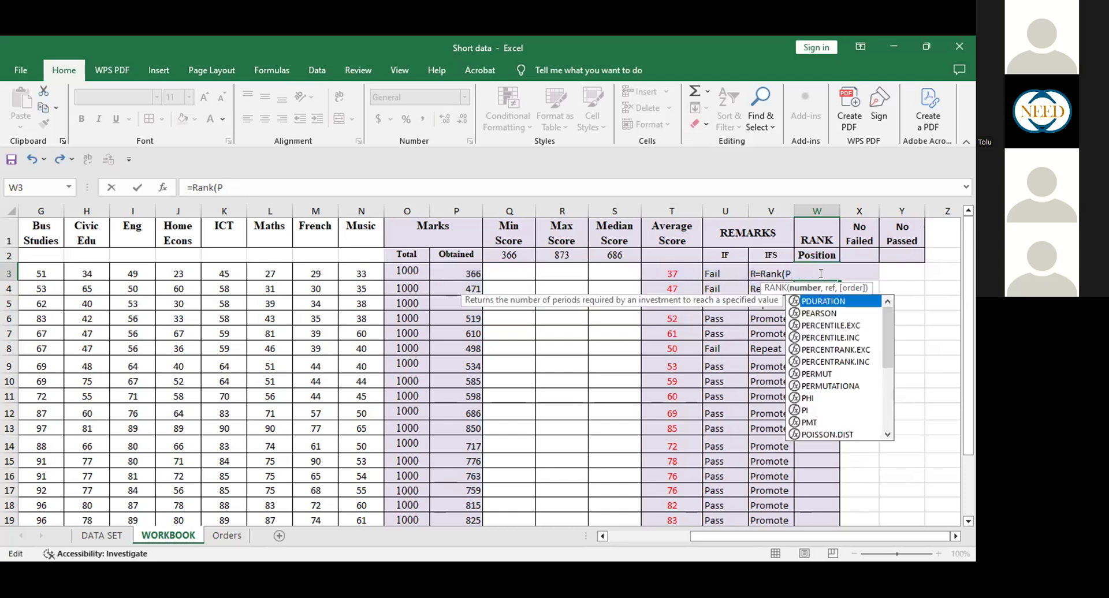
key("BackSpace")
key("BackSpace")
left_click(889, 315)
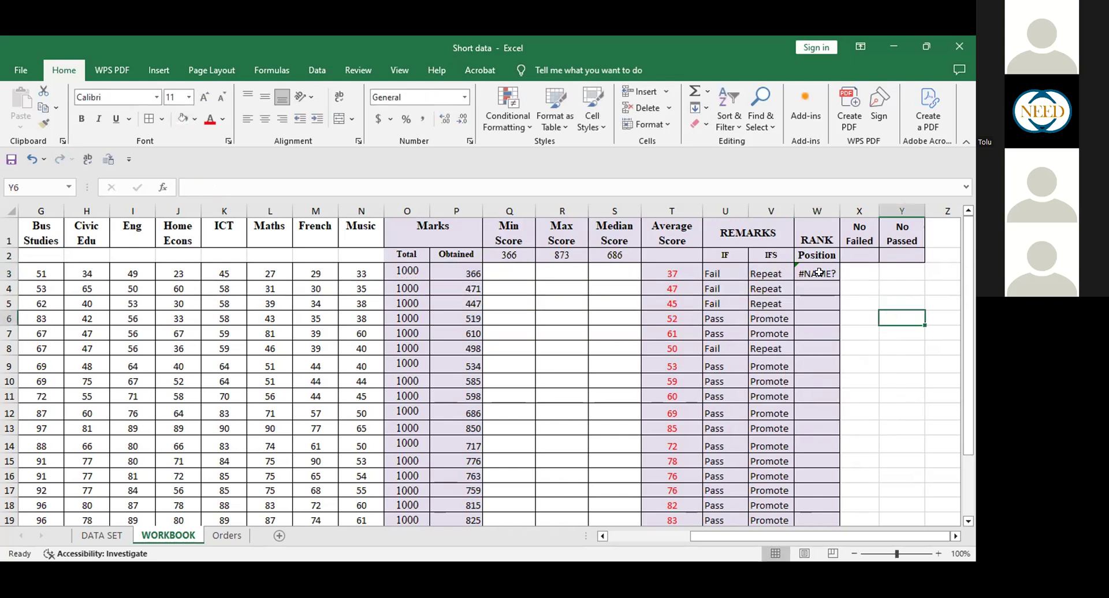
Clear the #NAME? error from W3 and start a fresh =rank( formula.
left_click(819, 272)
key("Delete")
left_click(829, 384)
left_click(815, 272)
type("=")
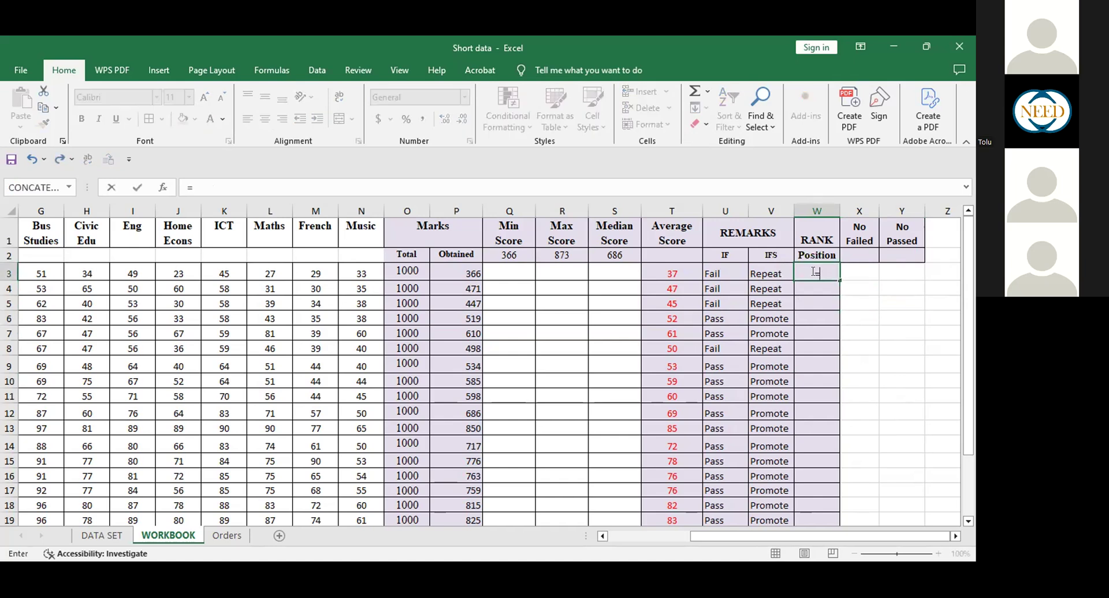
type("rank(")
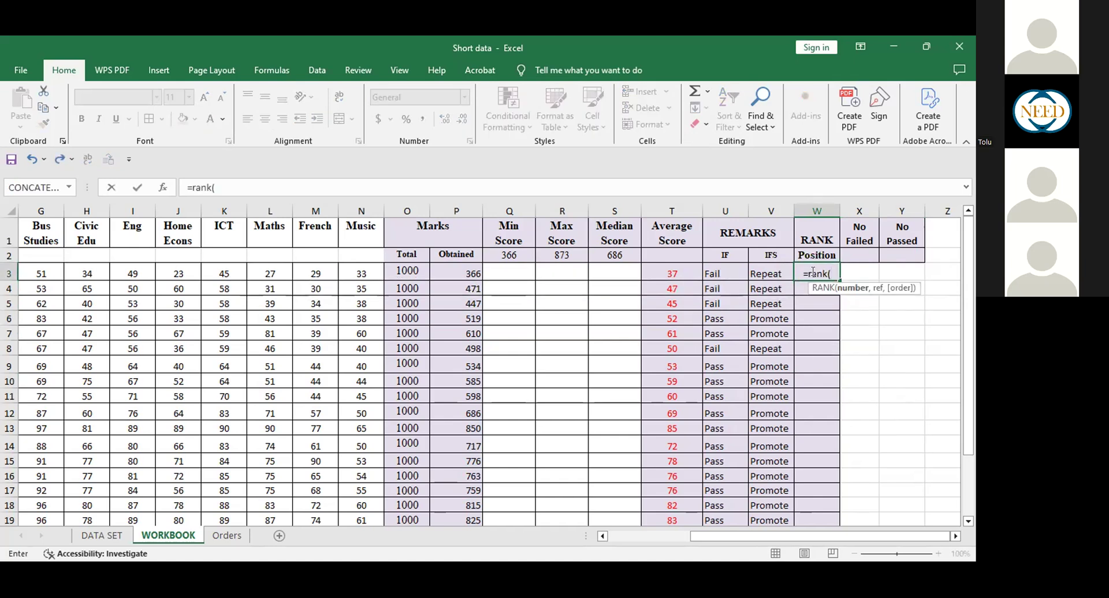
Complete =rank(P3,P3:P21) so W3 shows the first student's position, 19.
left_click_drag(467, 272, 465, 318)
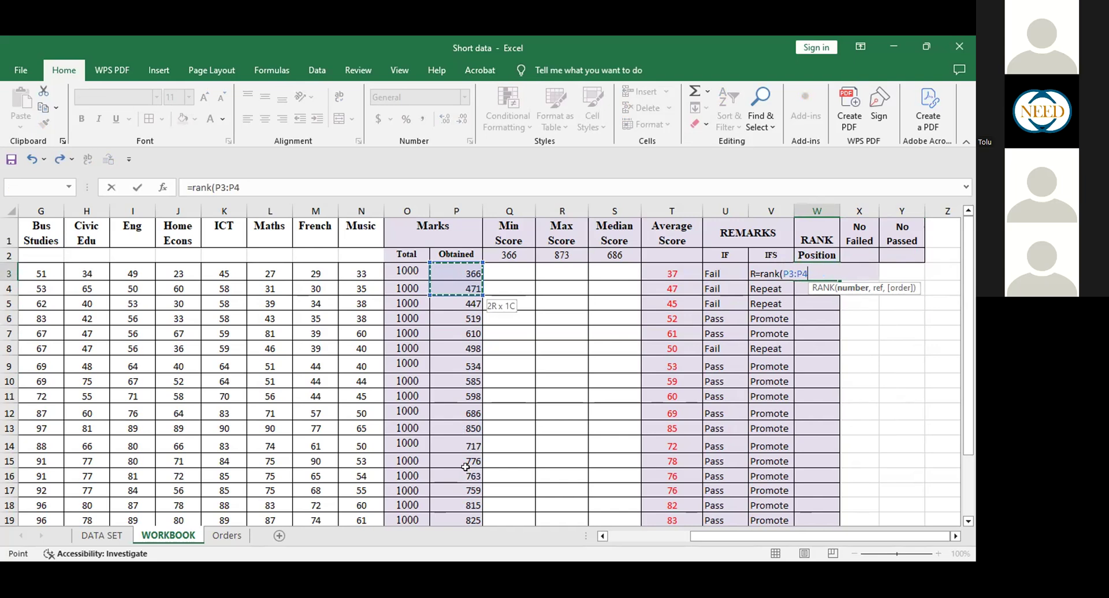
key("ctrl+shift+Down")
left_click_drag(970, 326, 973, 247)
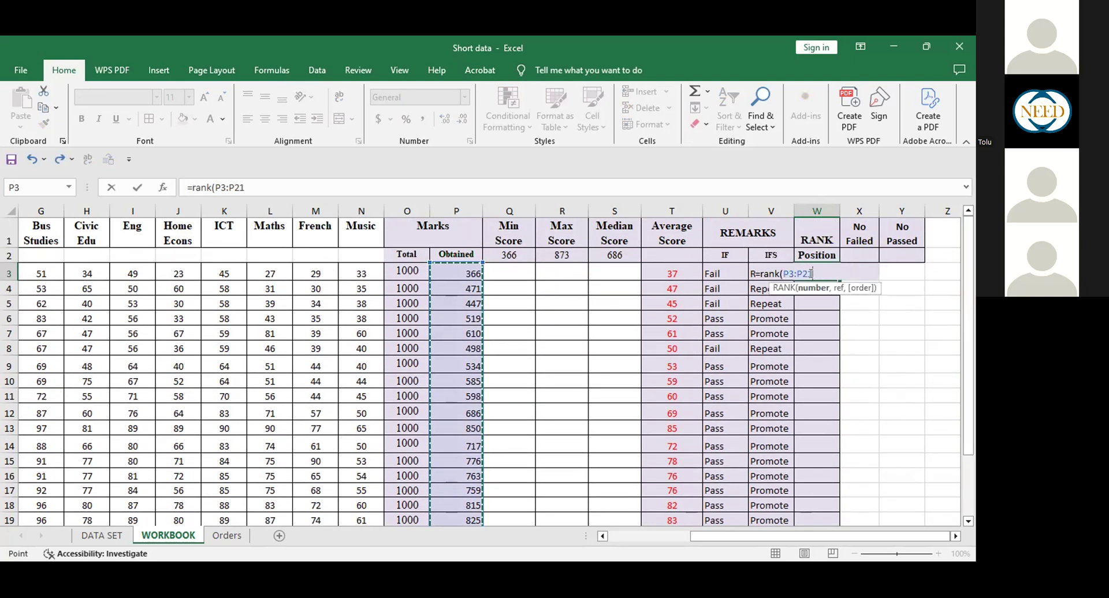
left_click(456, 269)
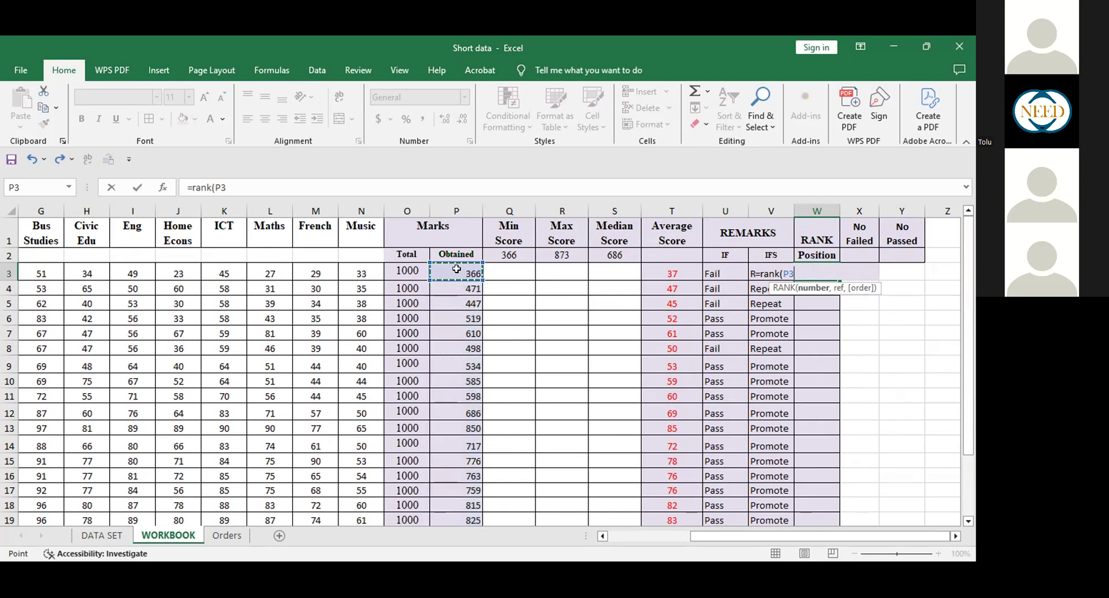
type(",")
left_click_drag(456, 269, 467, 506)
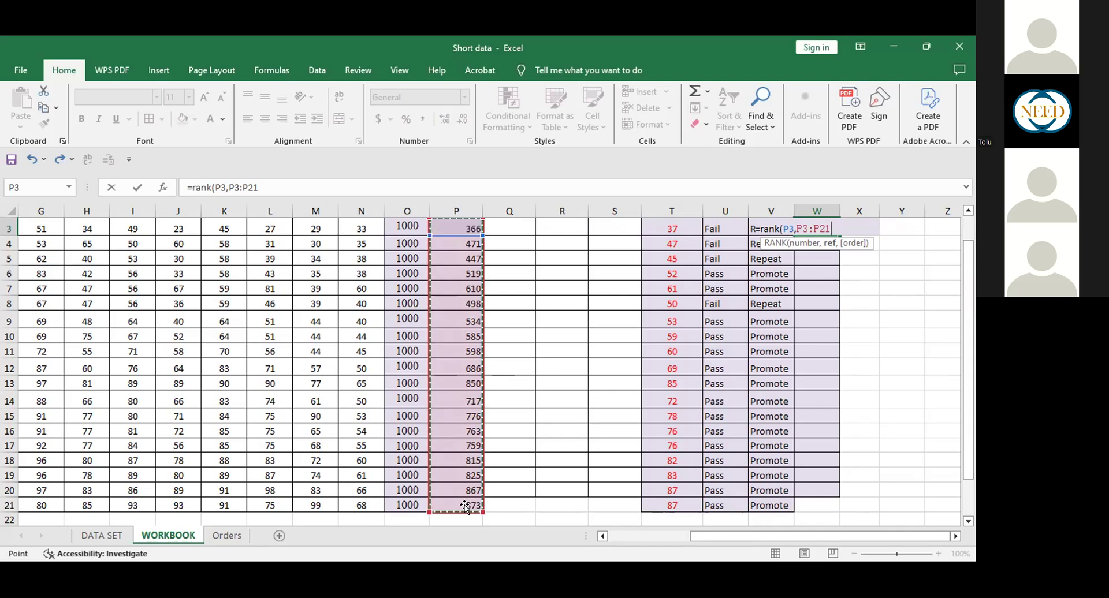
key("Return")
left_click_drag(968, 358, 973, 248)
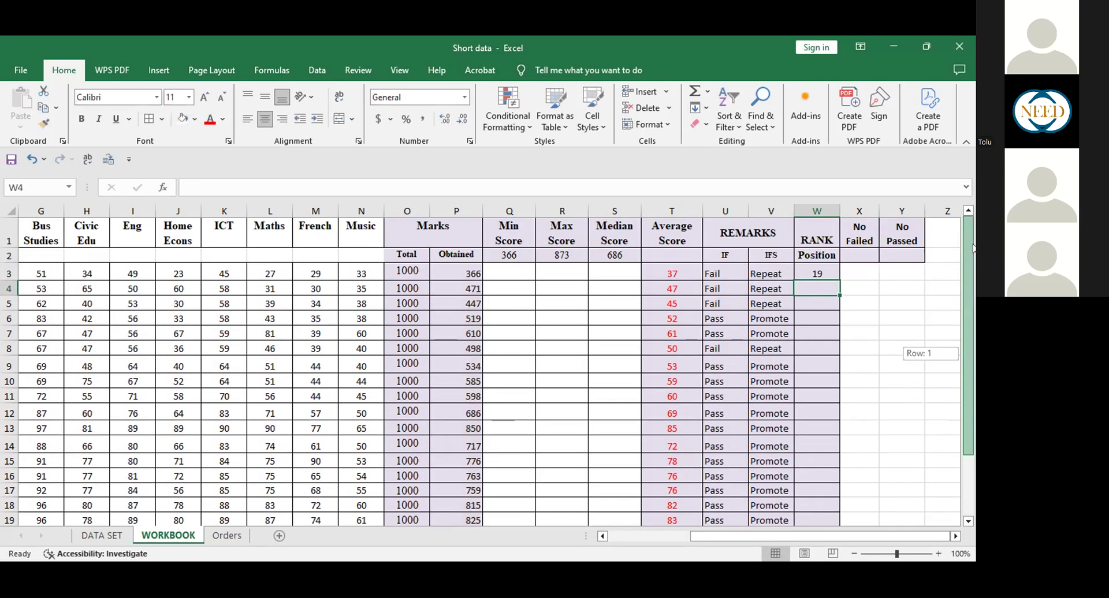
left_click(820, 272)
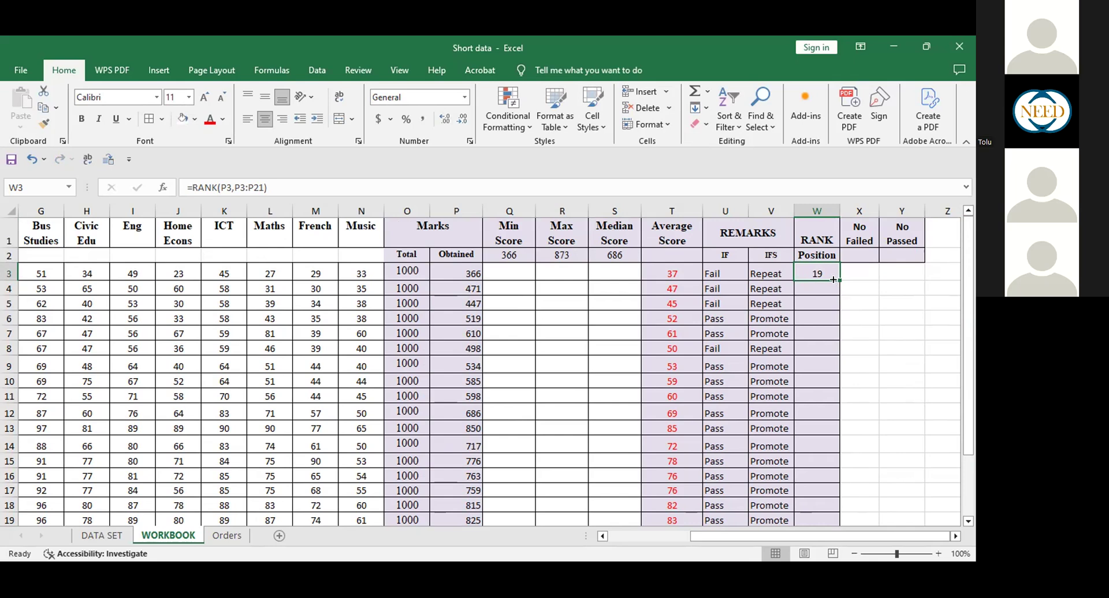
double_click(834, 280)
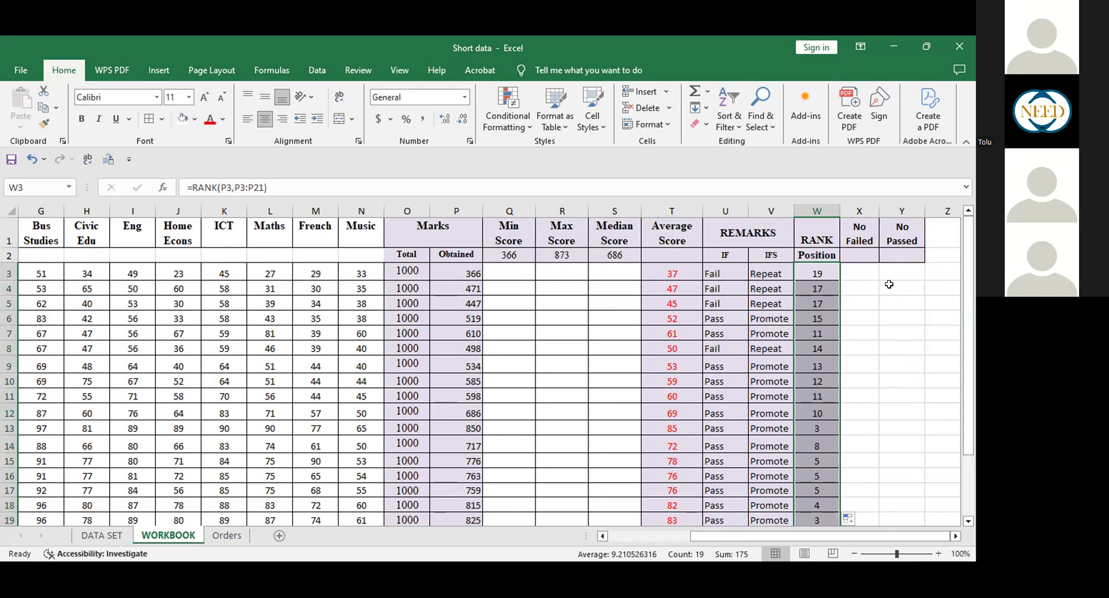
key("ctrl+z")
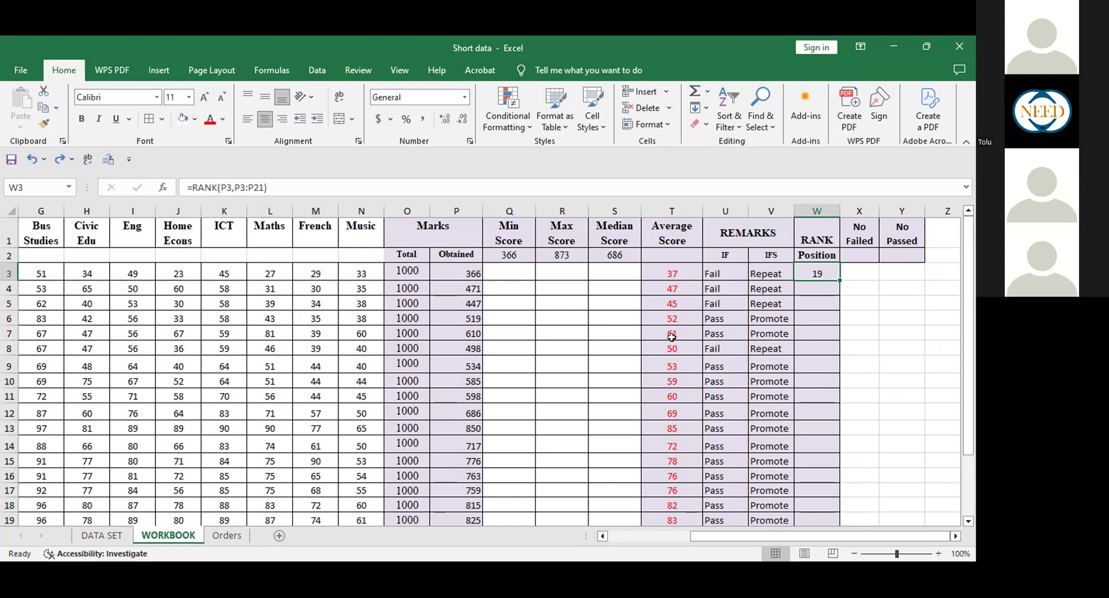
Retype W3's formula as =rank(P3,P3:P21), picking P3 and the P3:P21 range.
double_click(819, 272)
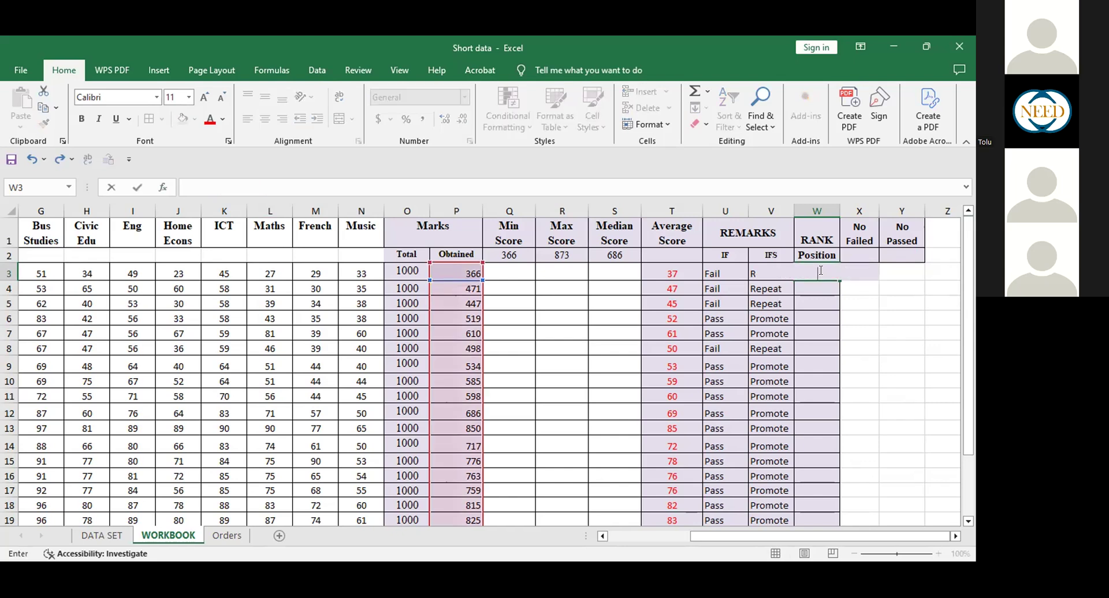
type("=")
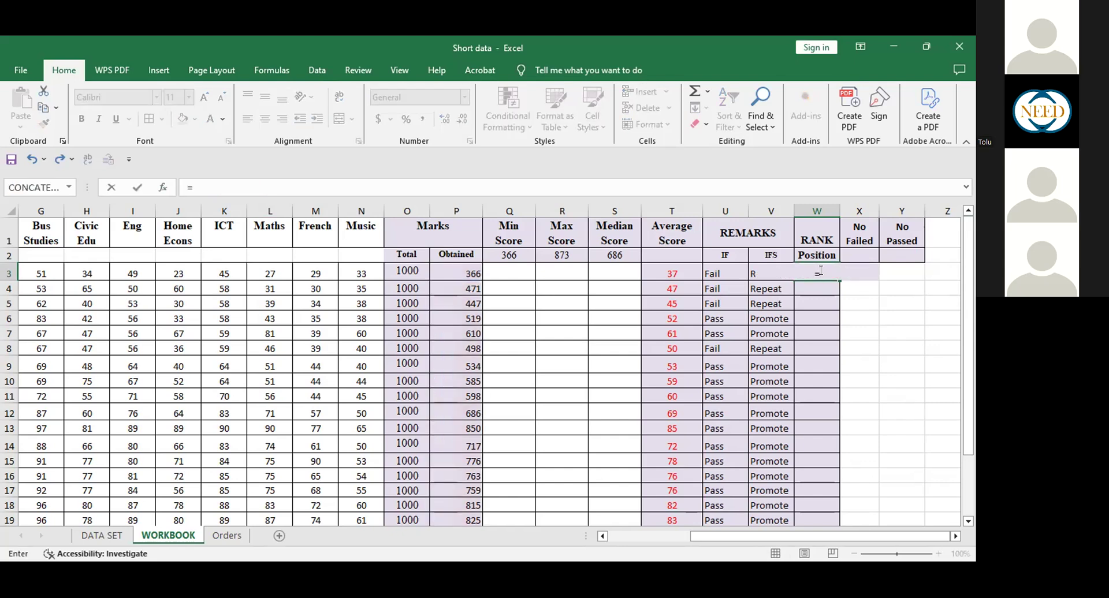
type("rank")
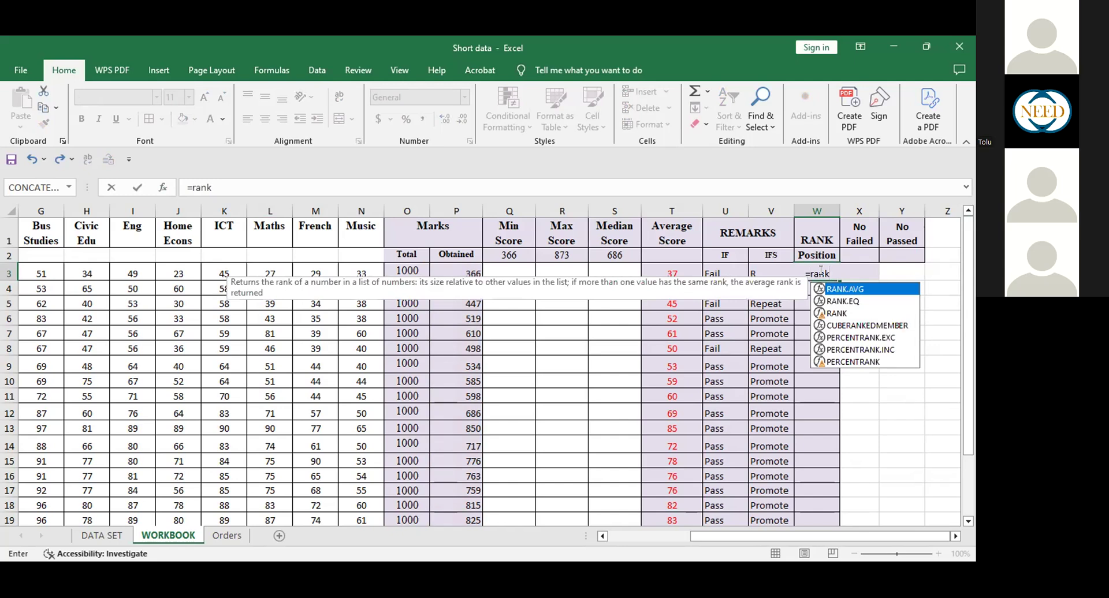
type("(")
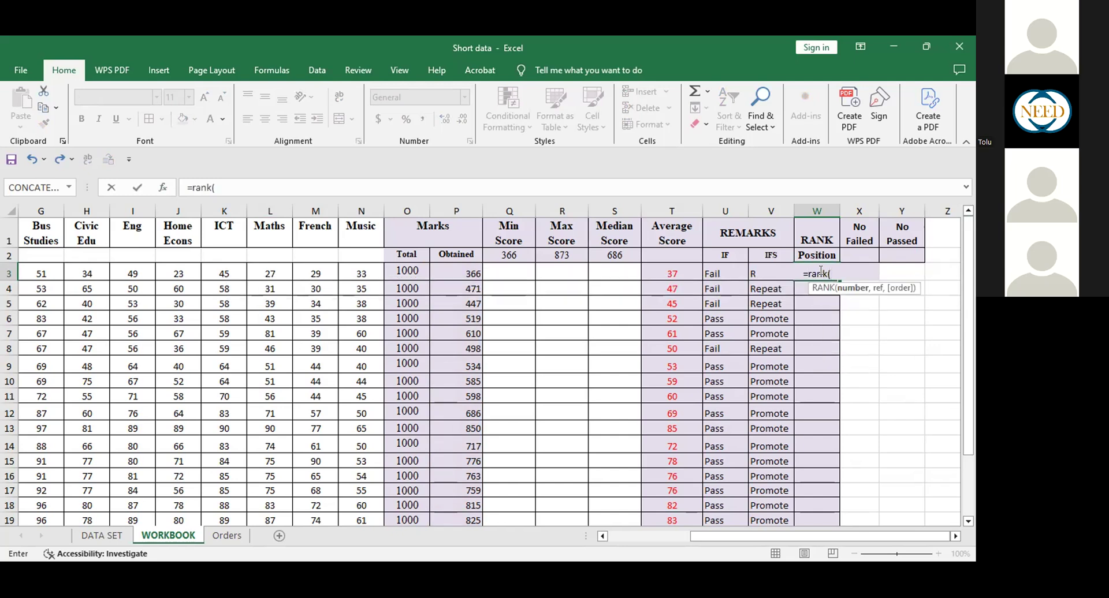
left_click(464, 275)
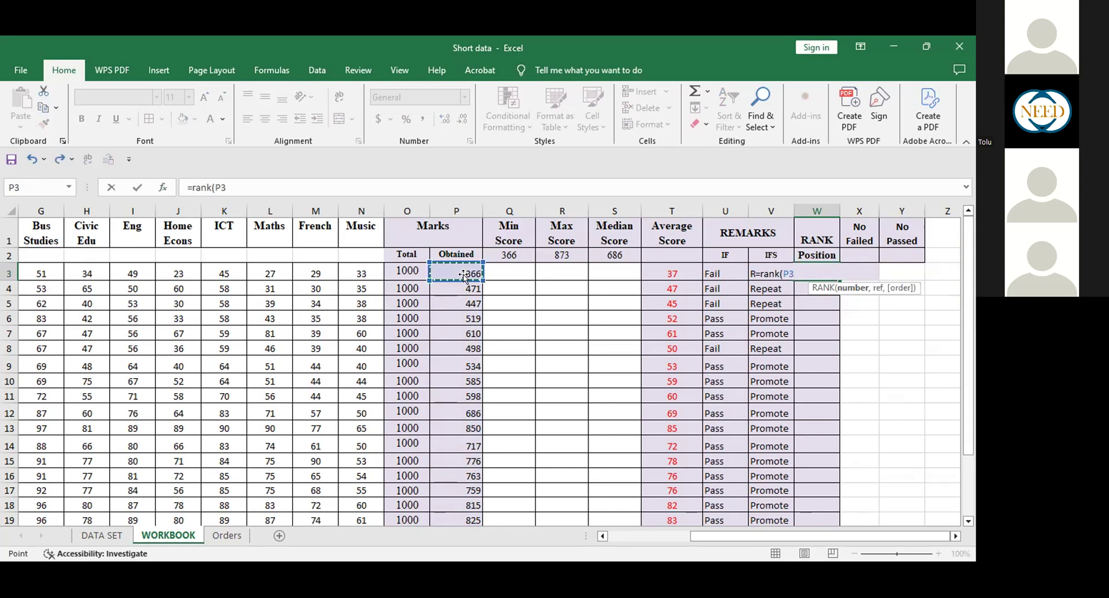
type(",")
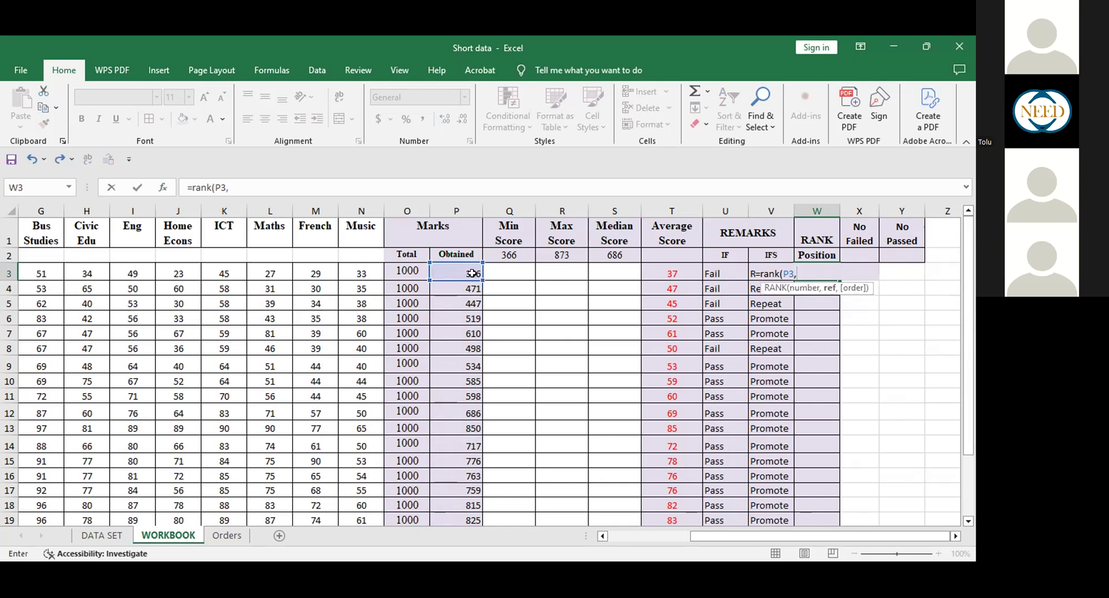
left_click(472, 272)
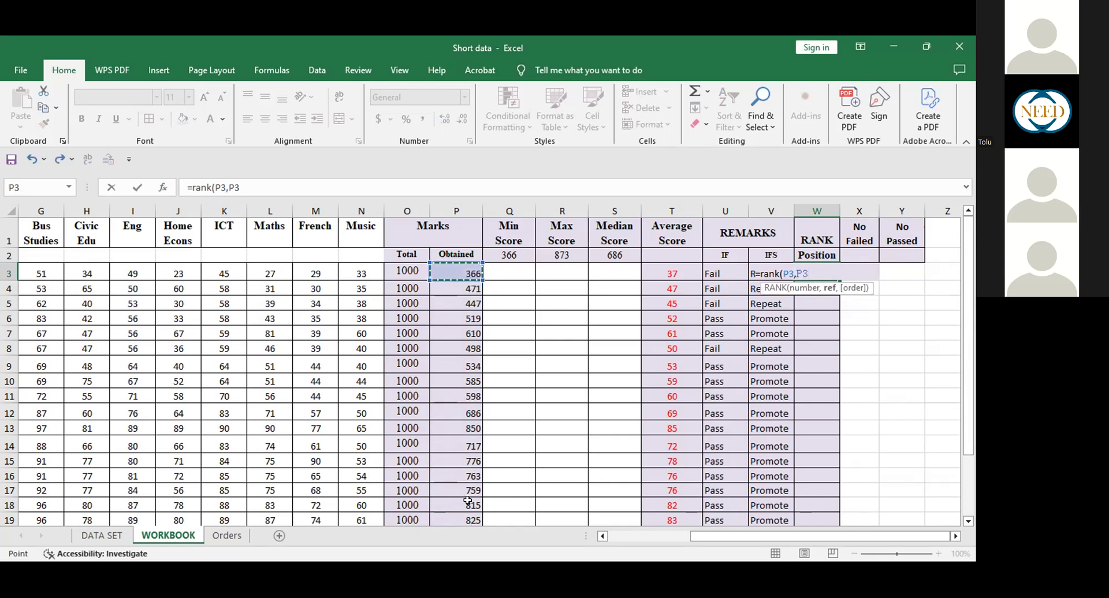
key("ctrl+shift+Down")
left_click_drag(972, 316, 973, 272)
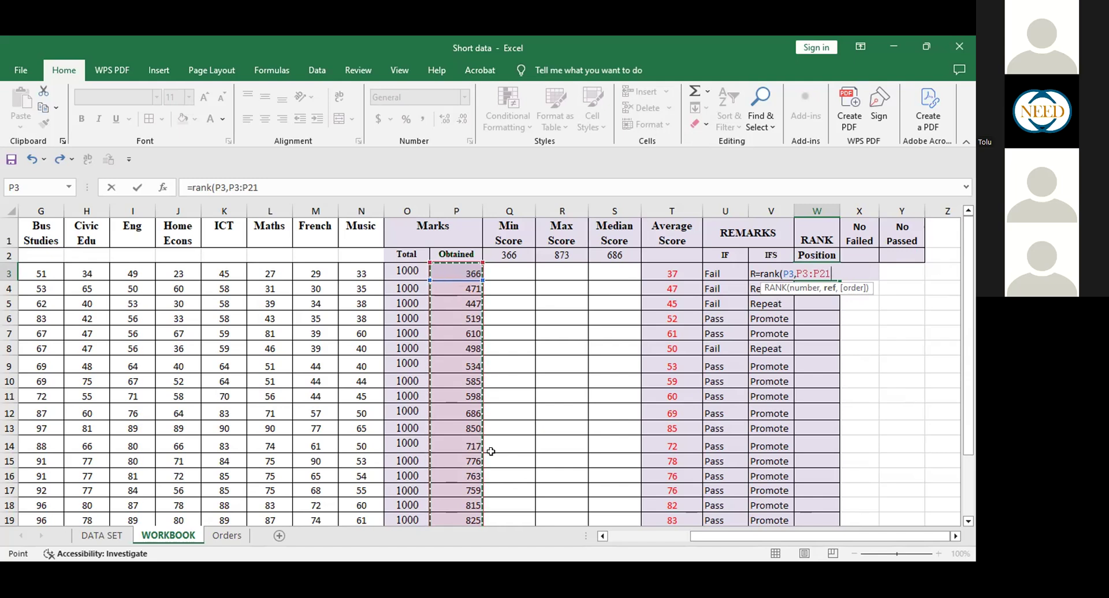
type(")")
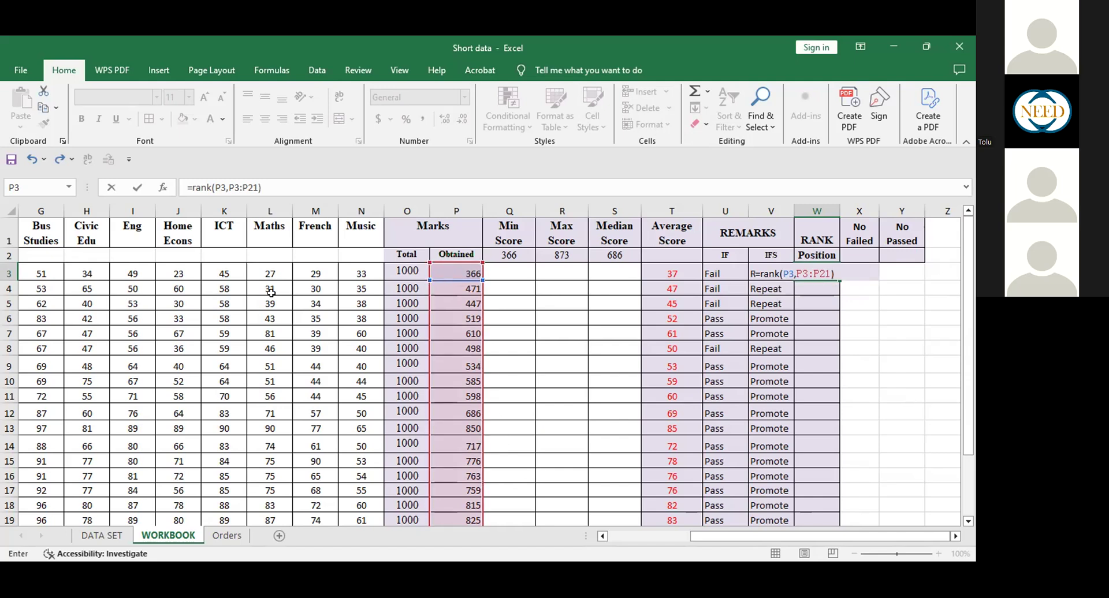
left_click(226, 186)
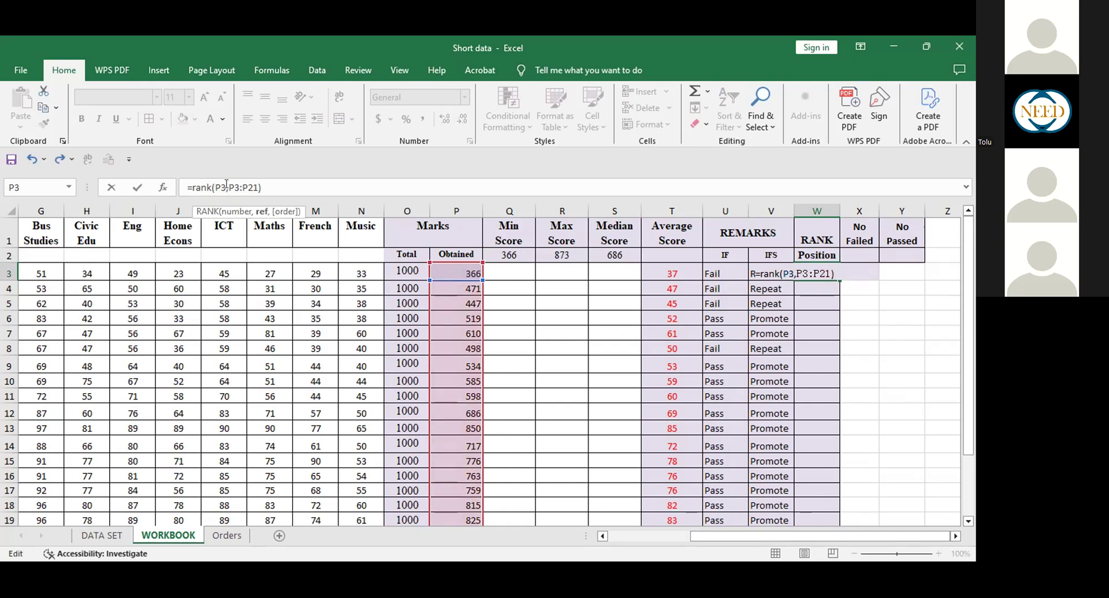
Lock the range as $P$3:$P$21 so W3 reads =RANK(P3,$P$3:$P$21).
type("$")
left_click(238, 182)
type("$")
left_click(252, 186)
type("$")
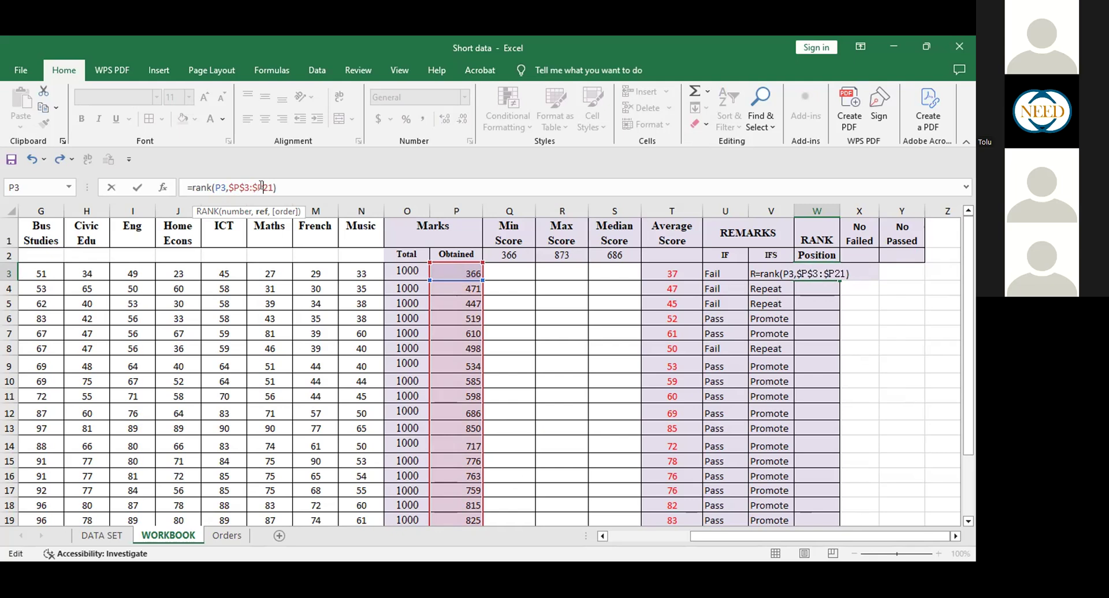
left_click(262, 185)
type("$")
key("Return")
Fill the rank formula down to W21 and spot-check W21, W20, W13 and W18.
left_click(816, 270)
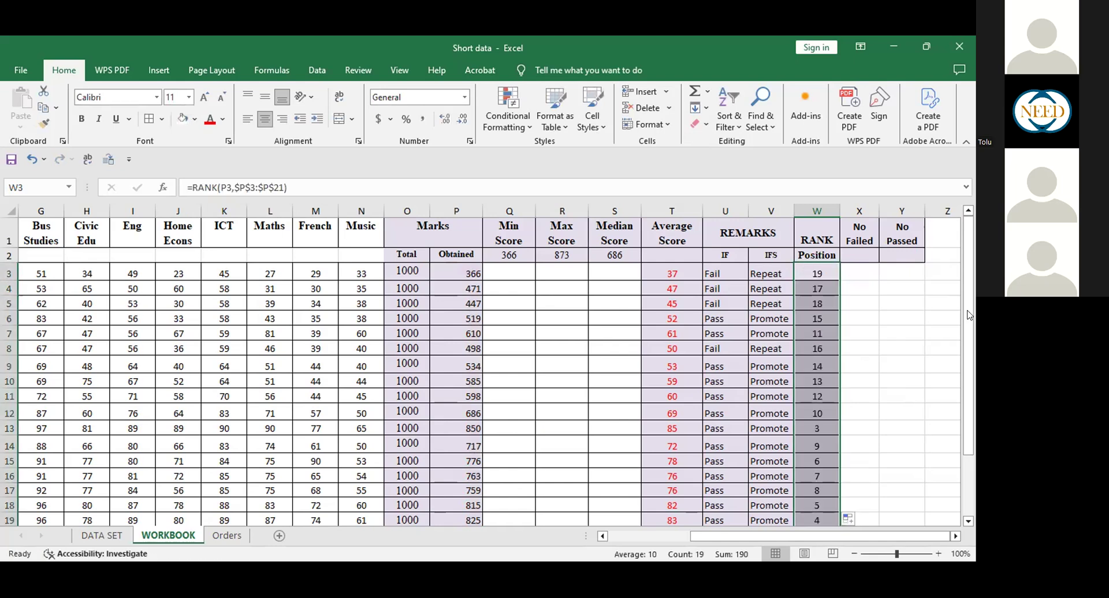
left_click_drag(968, 307, 969, 346)
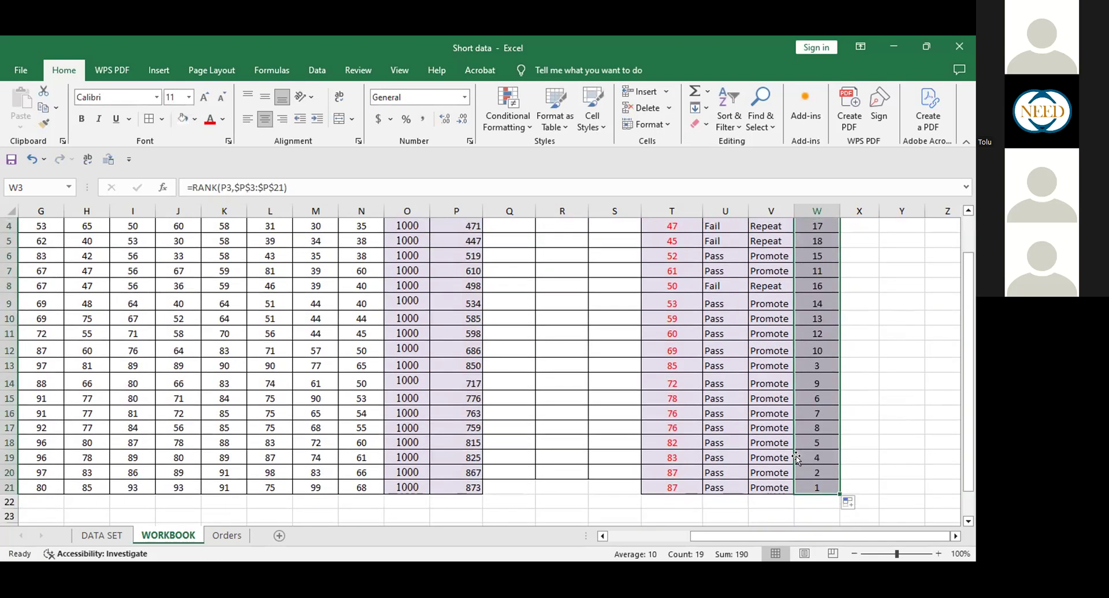
left_click(828, 489)
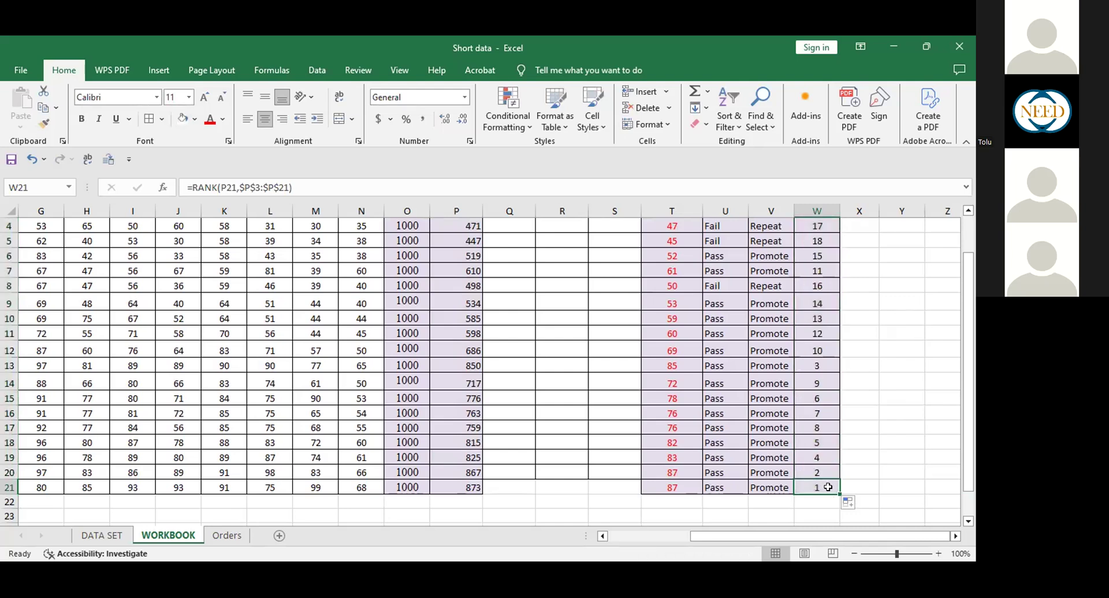
left_click(823, 473)
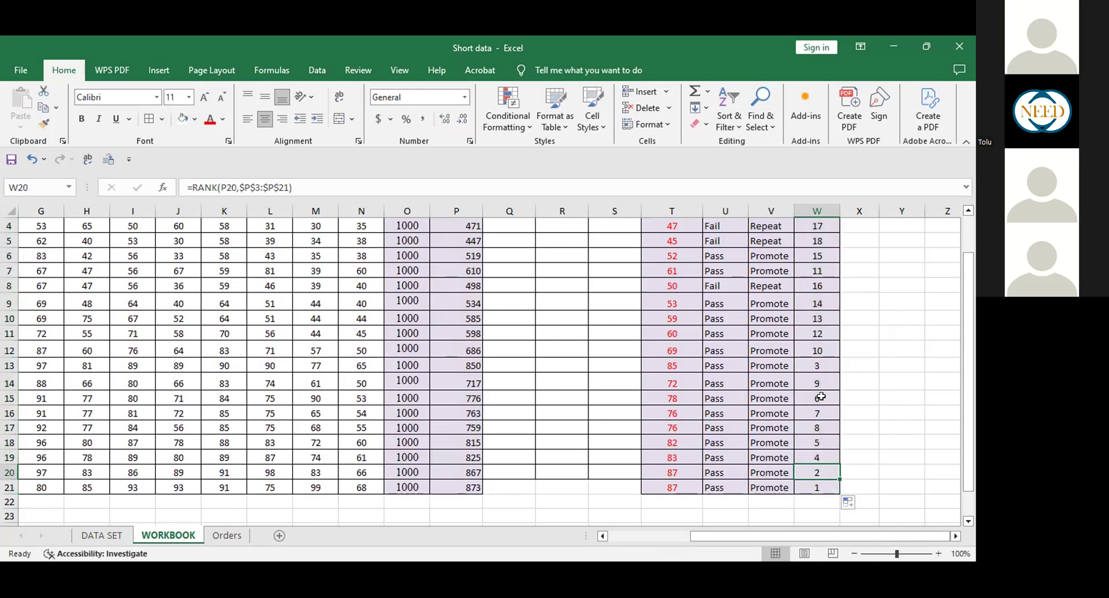
left_click(821, 366)
left_click(821, 442)
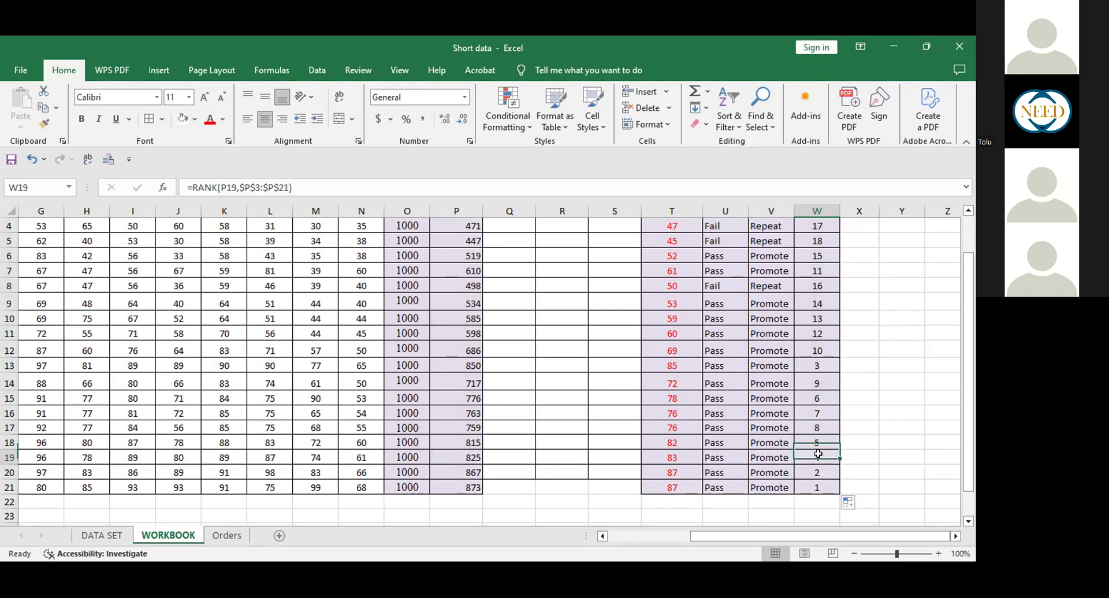
left_click(889, 257)
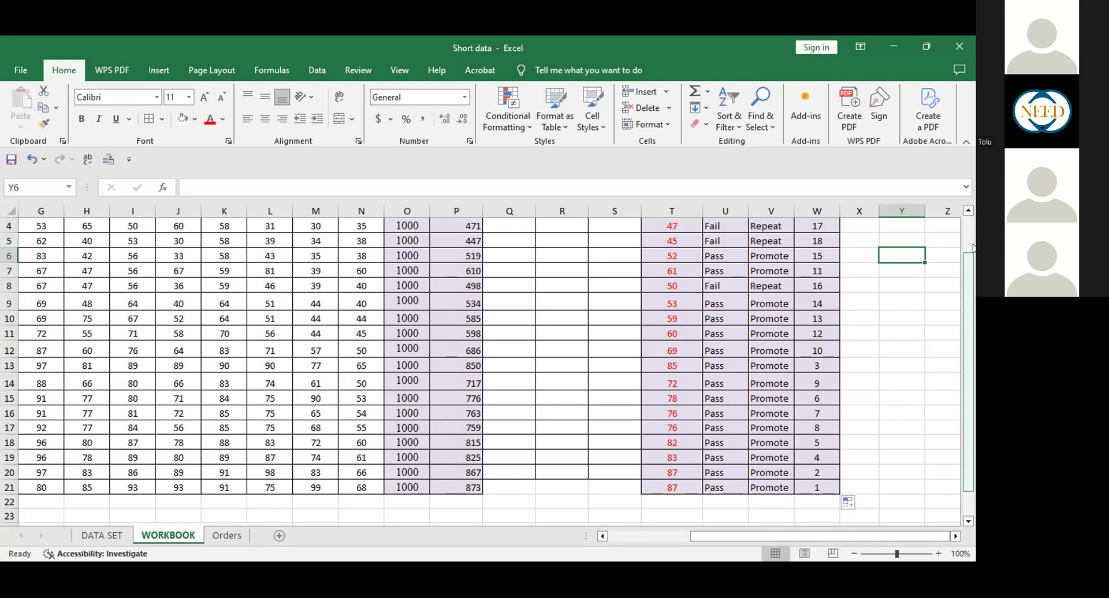
scroll(974, 249, "up", 1)
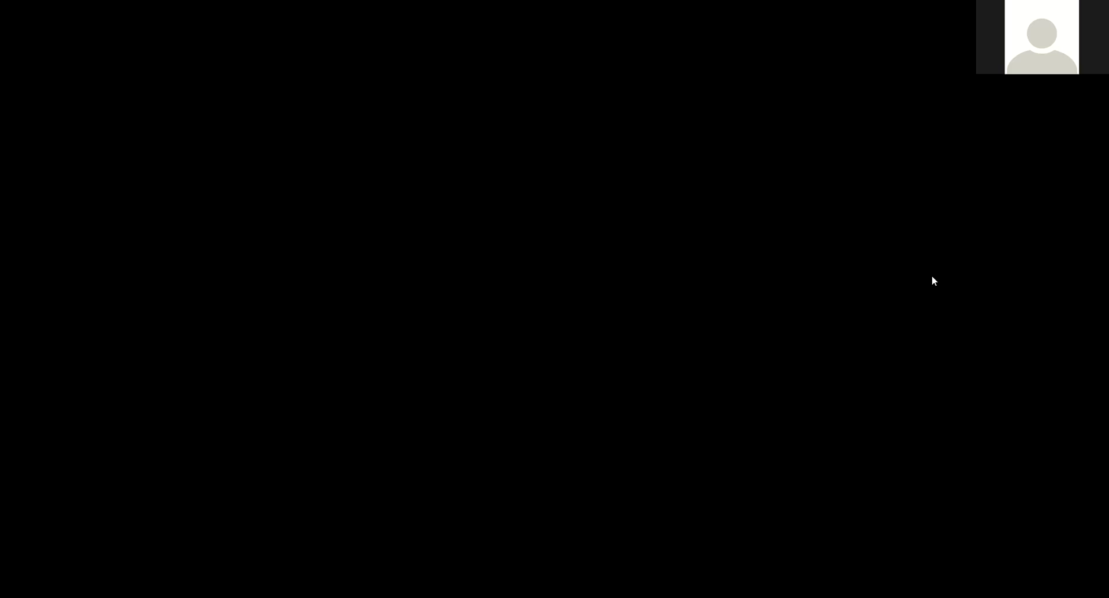
Enter =COUNTIF(U3:U21,"pass") in Y2, giving 15 passed students.
type("(")
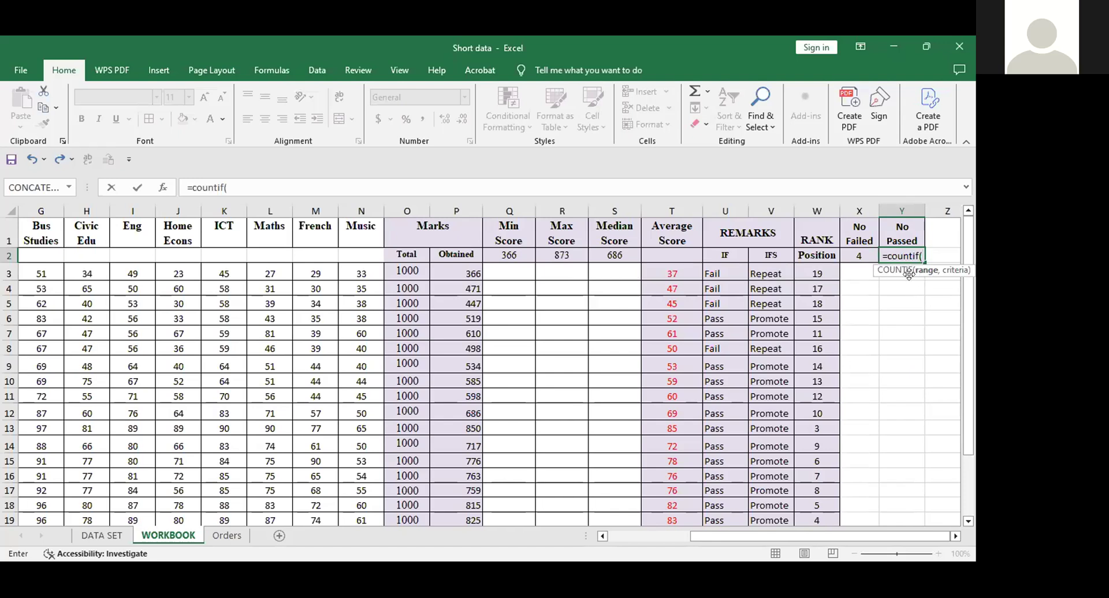
left_click(731, 271)
left_click_drag(731, 270, 713, 510)
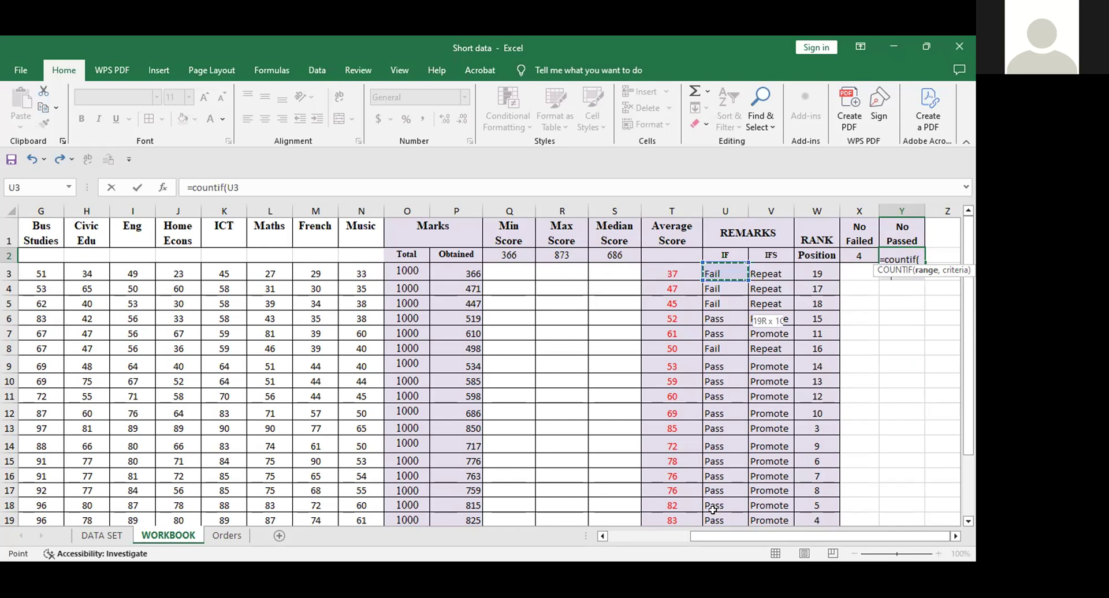
left_click_drag(968, 315, 871, 288)
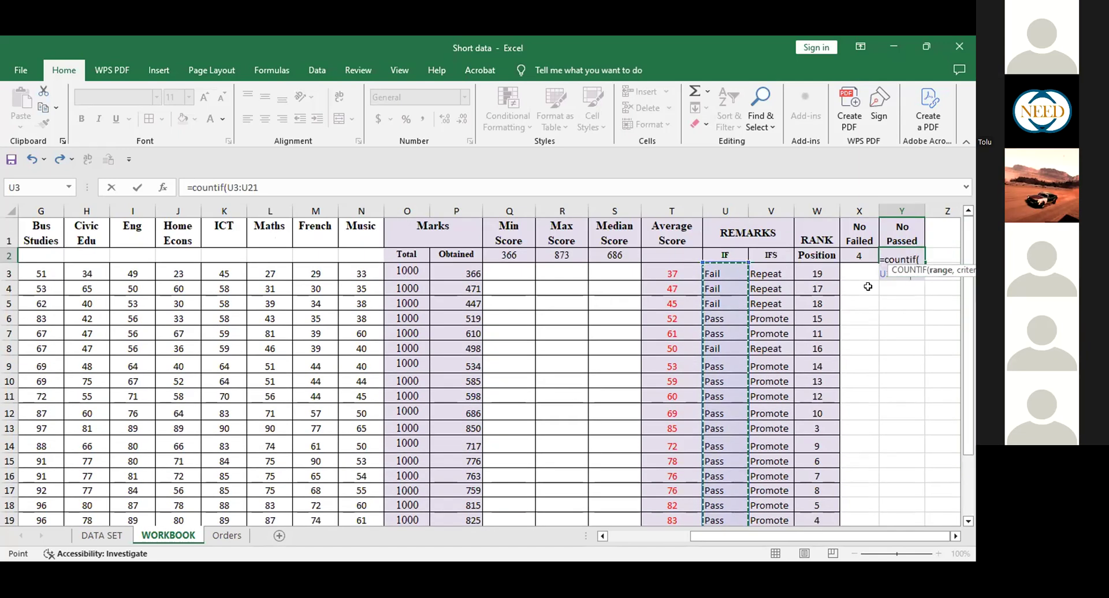
type(",")
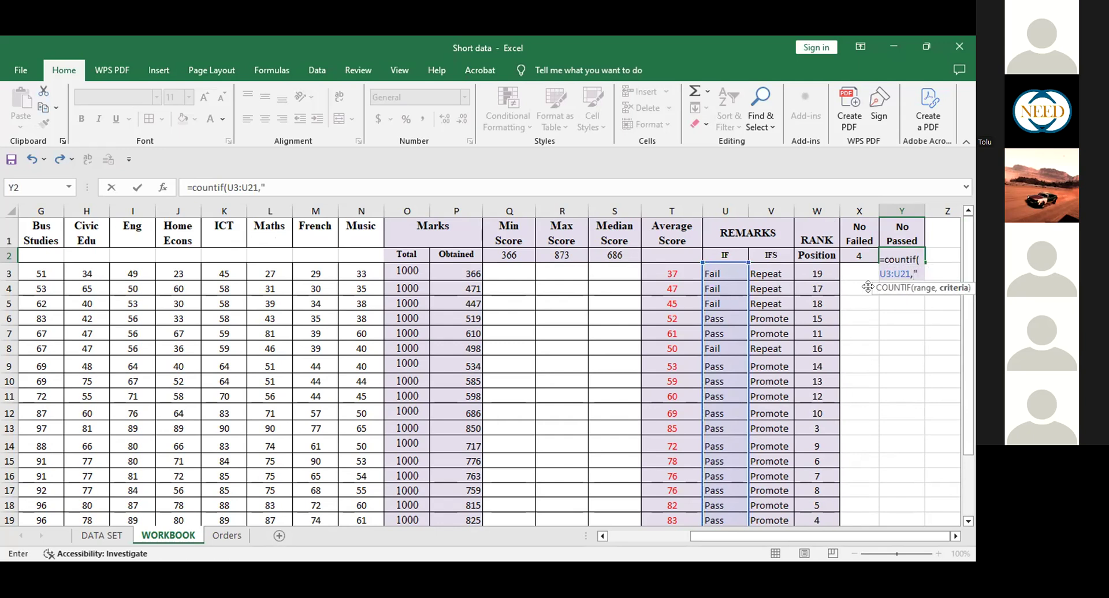
type("\"pass\"")
key("Return")
left_click(923, 308)
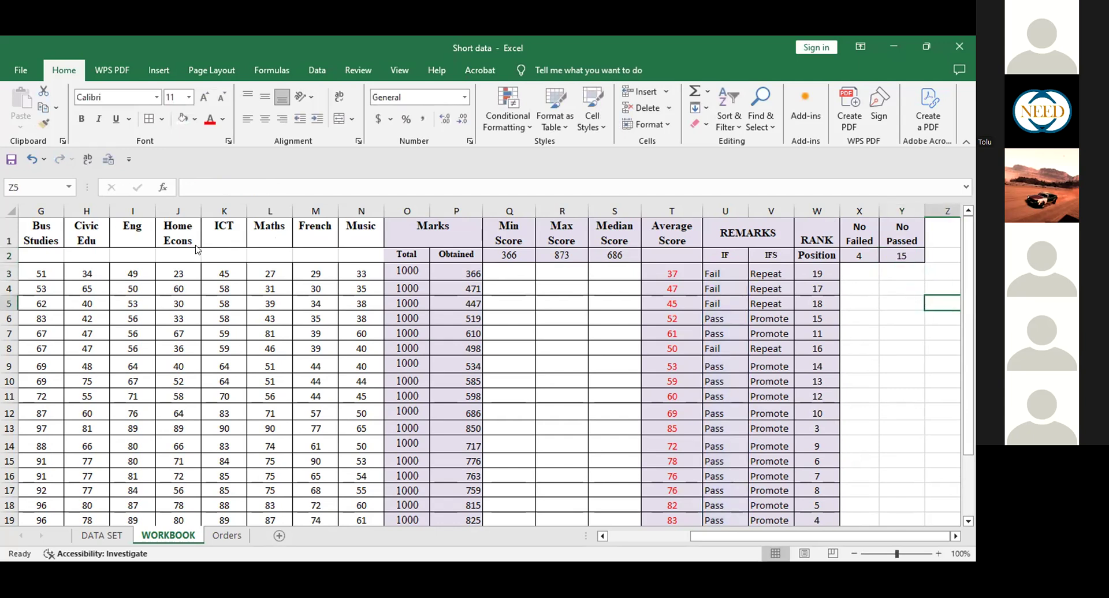
left_click(968, 263)
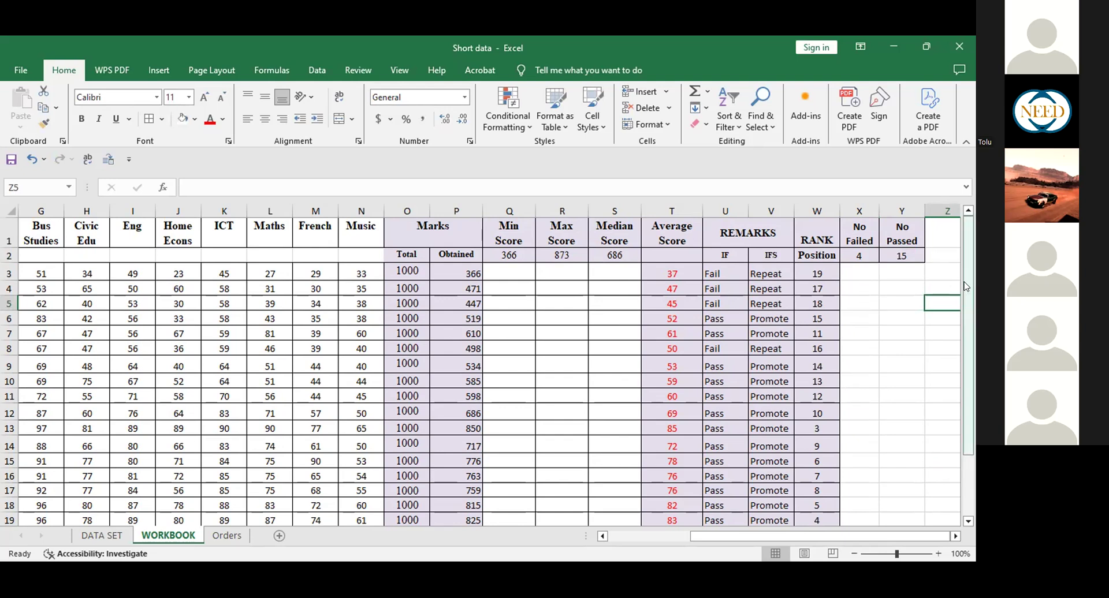
Select the student block from W3 back to B21, names through RANK positions.
left_click_drag(966, 286, 974, 407)
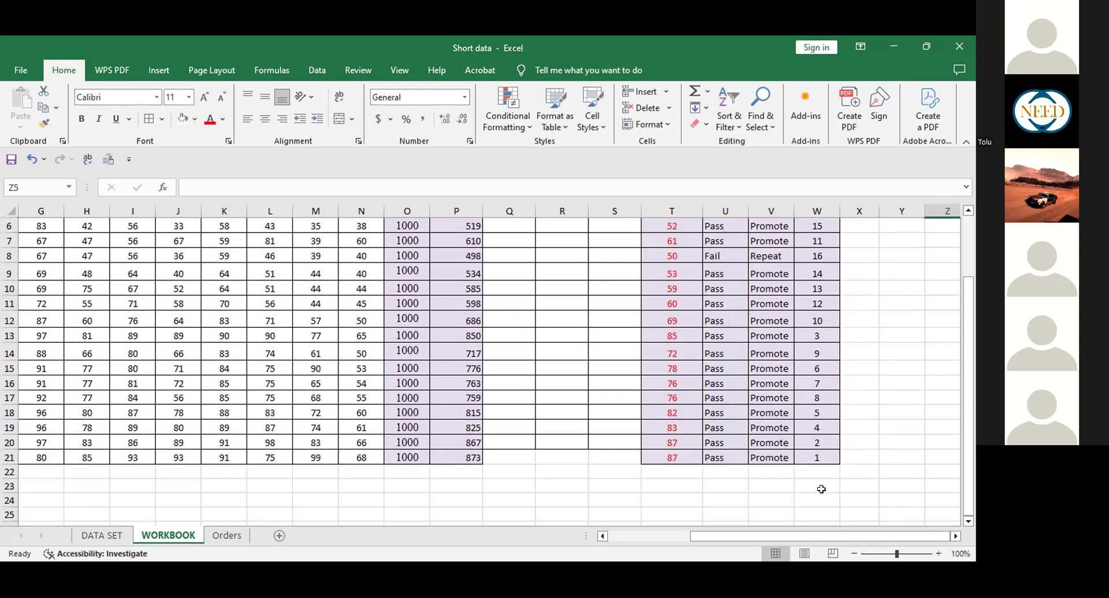
left_click_drag(838, 532, 670, 522)
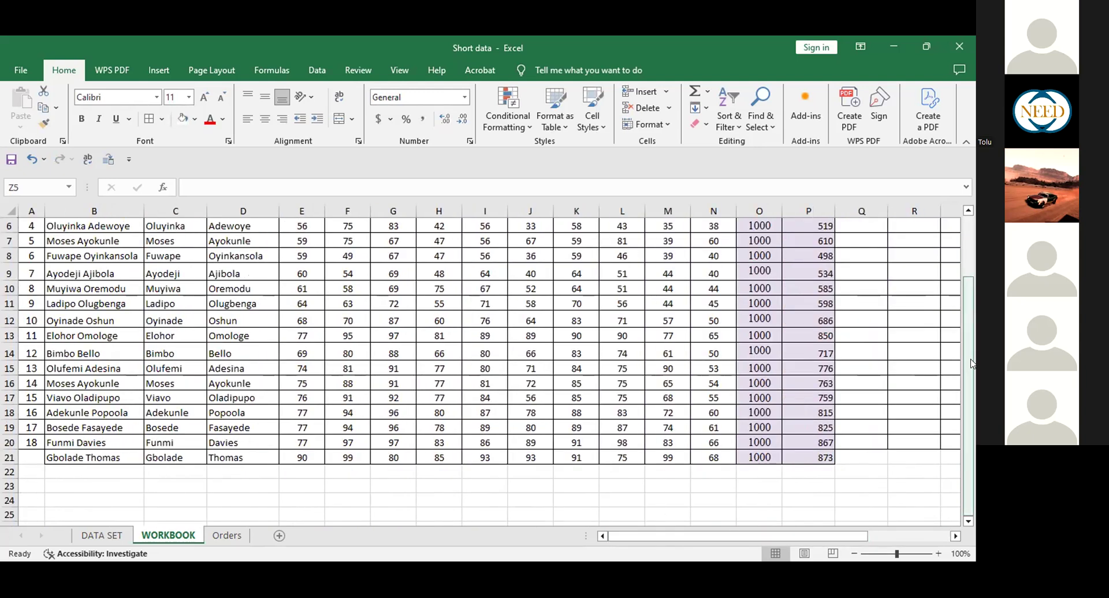
left_click_drag(973, 362, 974, 304)
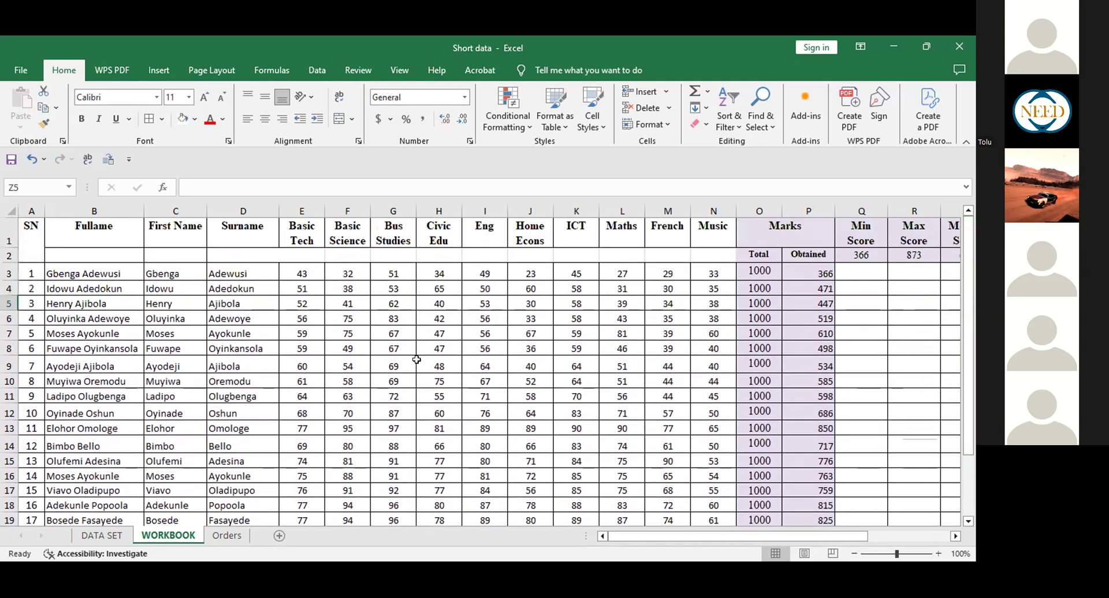
left_click_drag(849, 536, 932, 536)
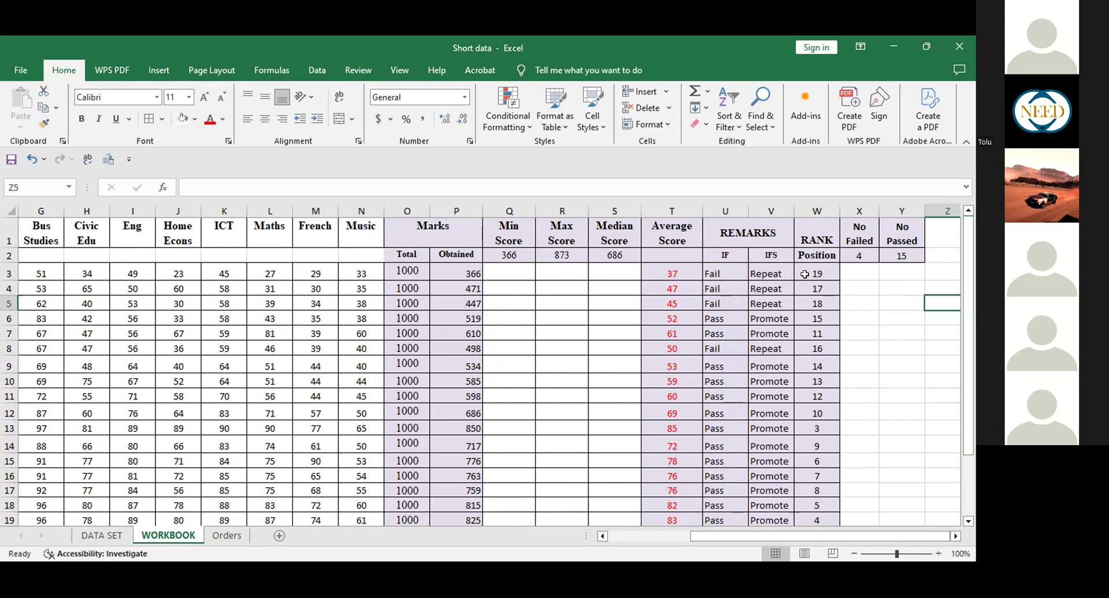
left_click_drag(809, 273, 5, 289)
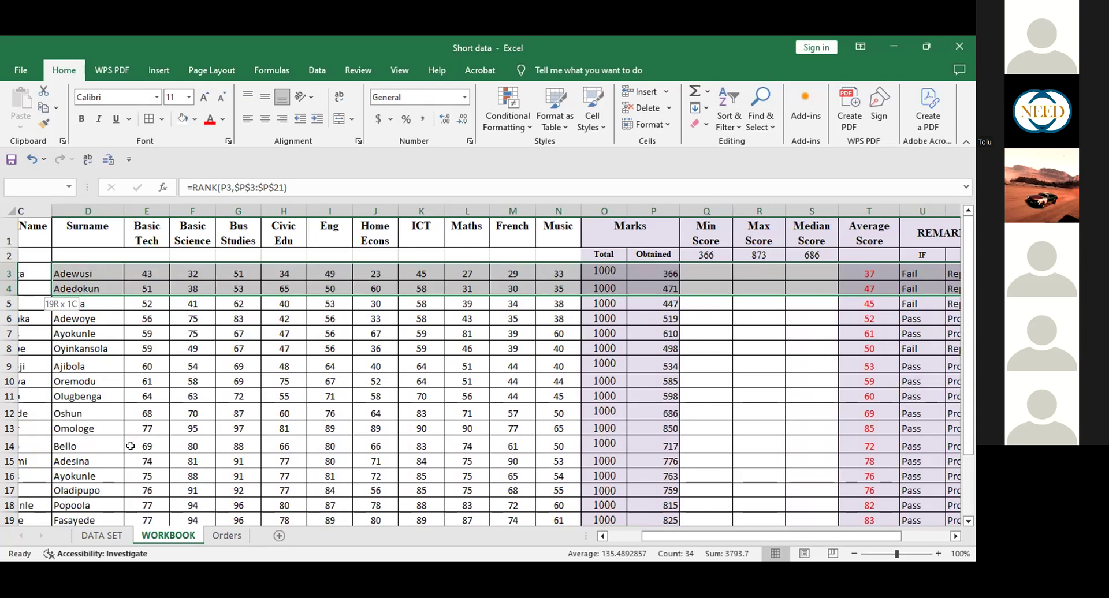
Open Custom Sort, toggle the header option, then cancel without sorting.
left_click_drag(120, 446, 120, 456)
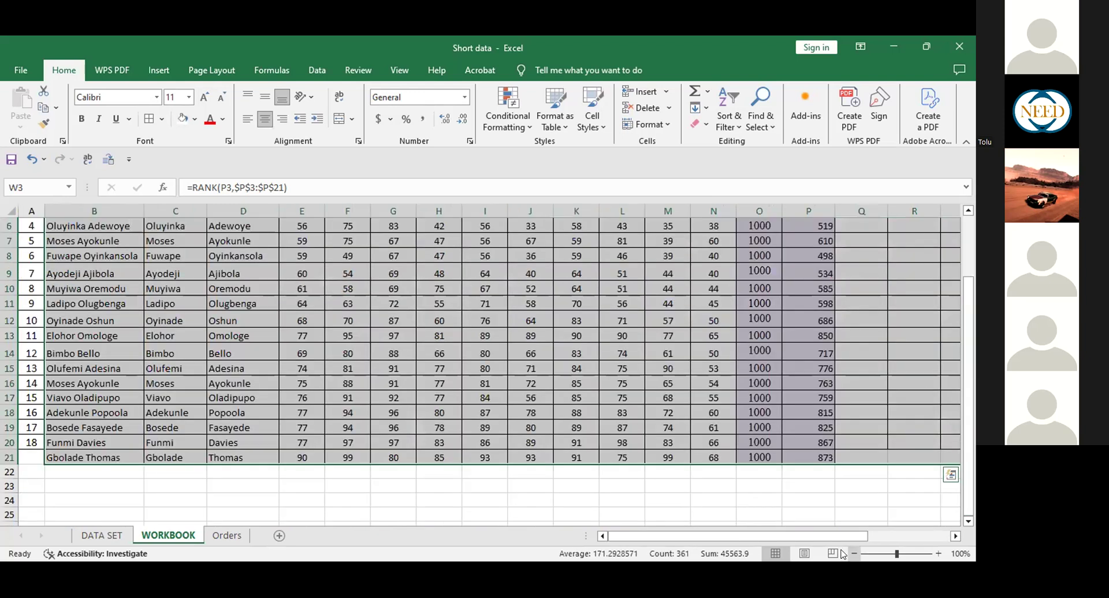
left_click_drag(841, 541, 973, 331)
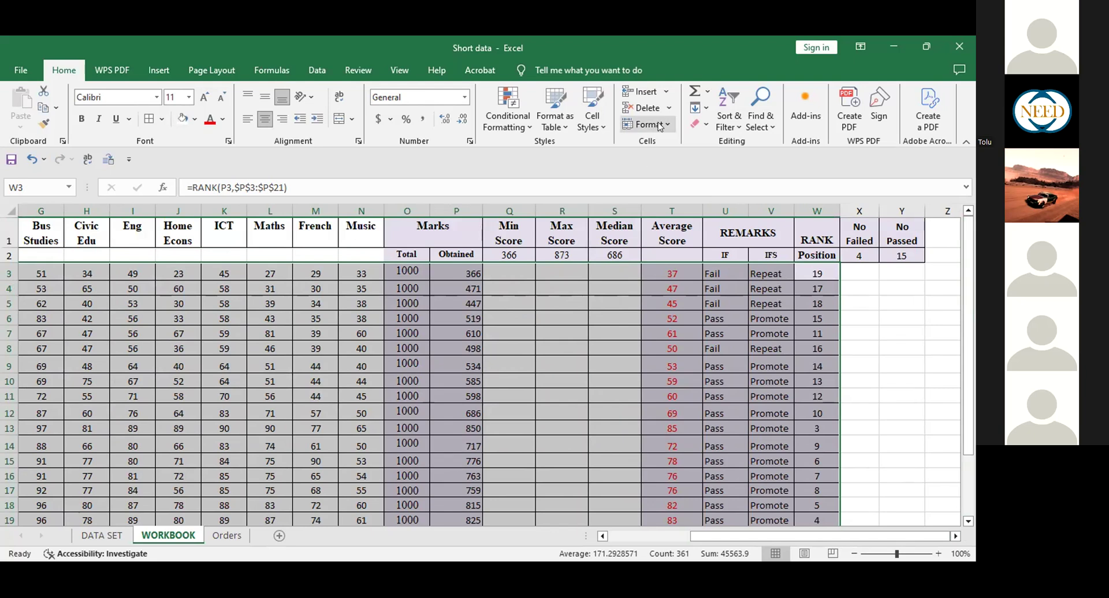
left_click(729, 121)
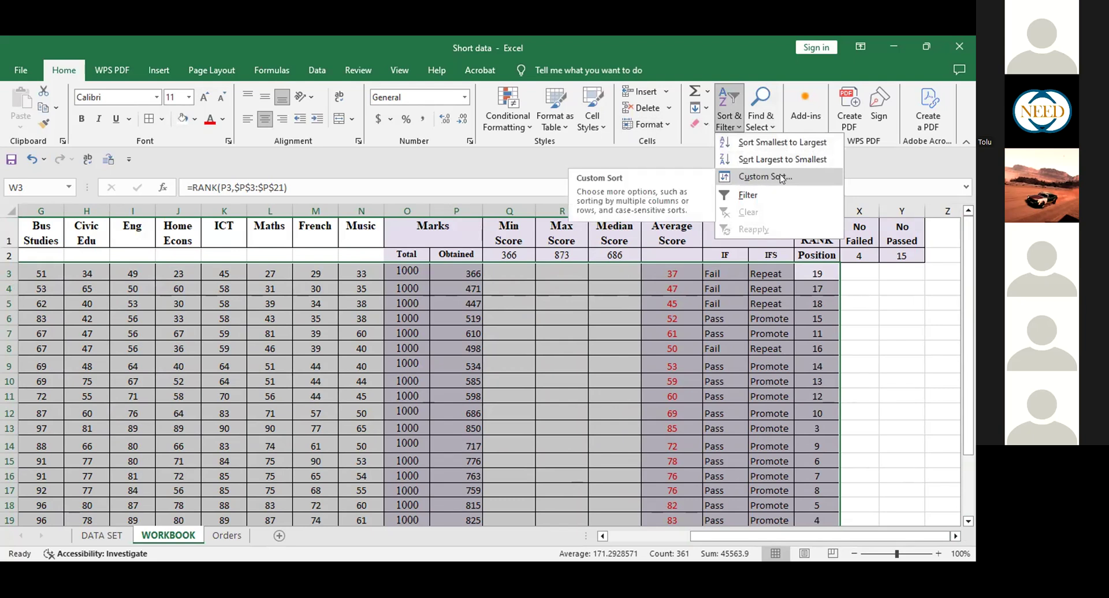
left_click(780, 175)
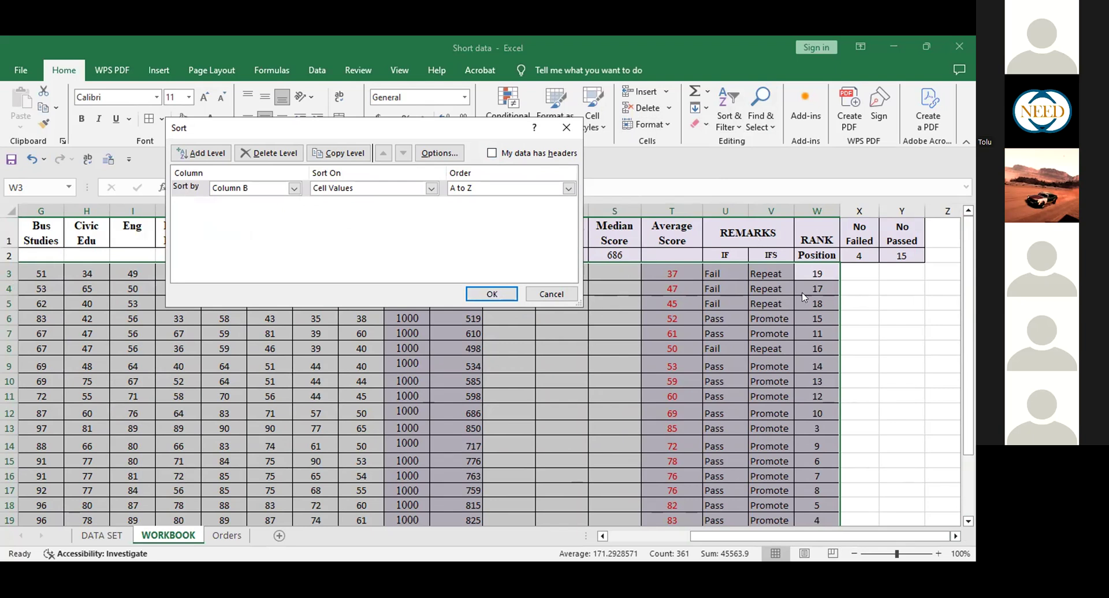
left_click(492, 153)
left_click(492, 153)
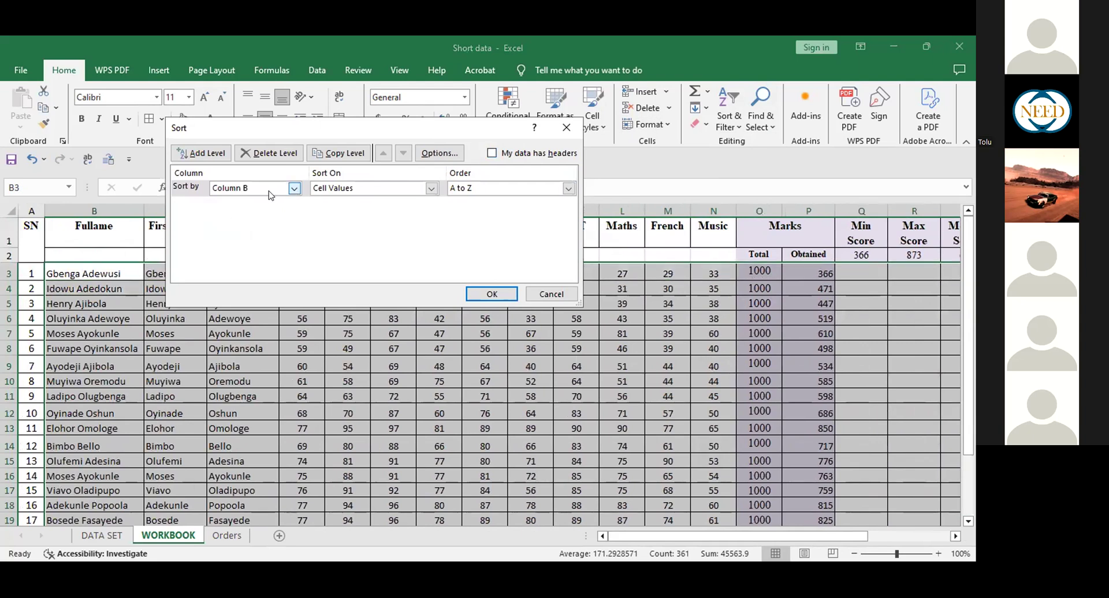
left_click(294, 188)
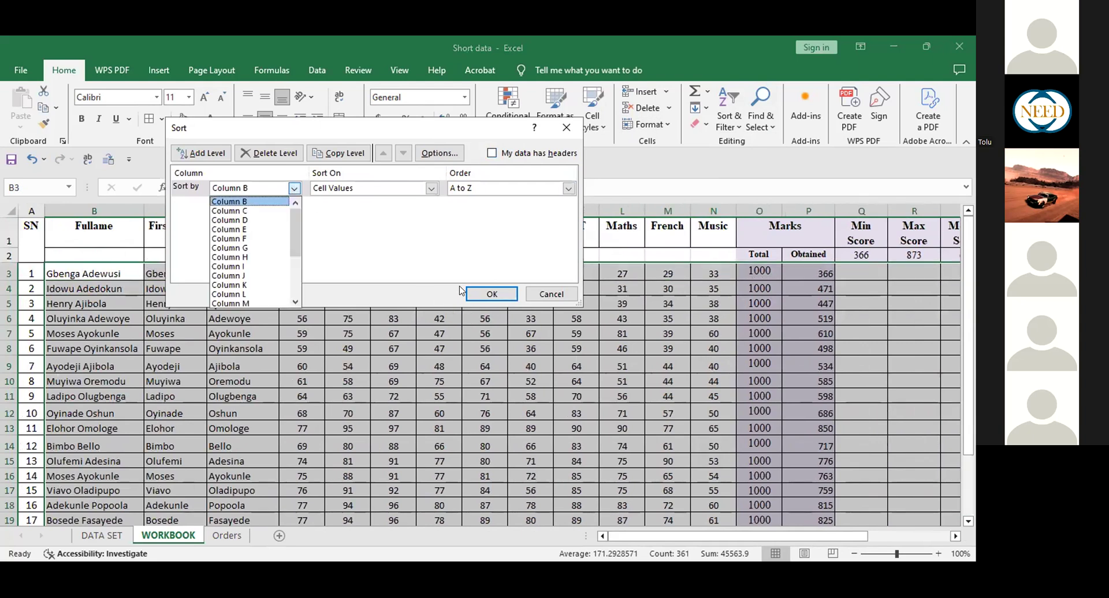
left_click(863, 533)
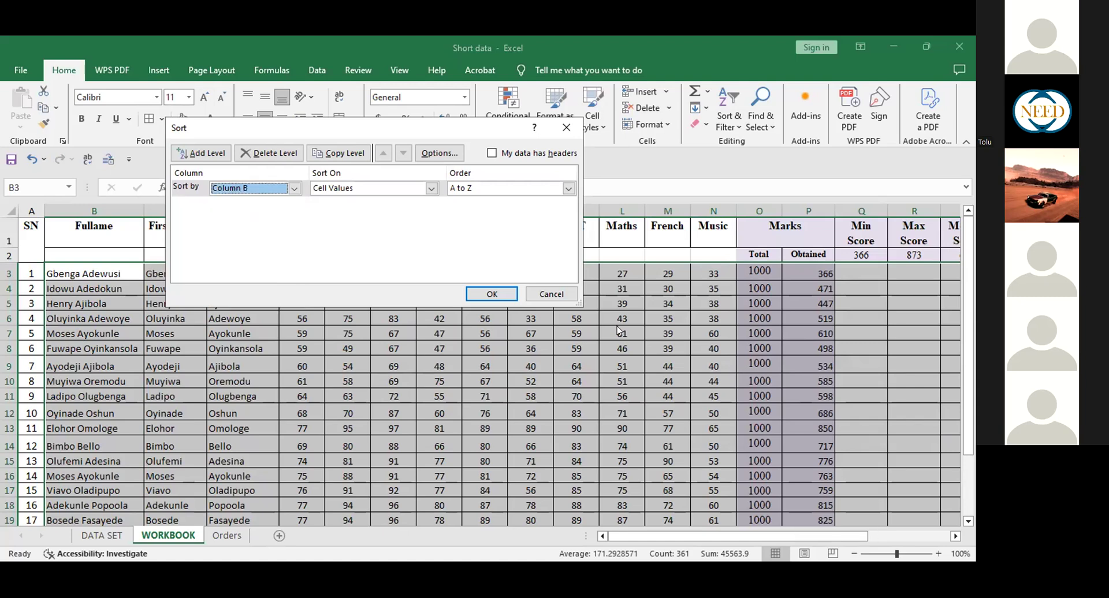
left_click(567, 128)
left_click_drag(786, 536, 888, 538)
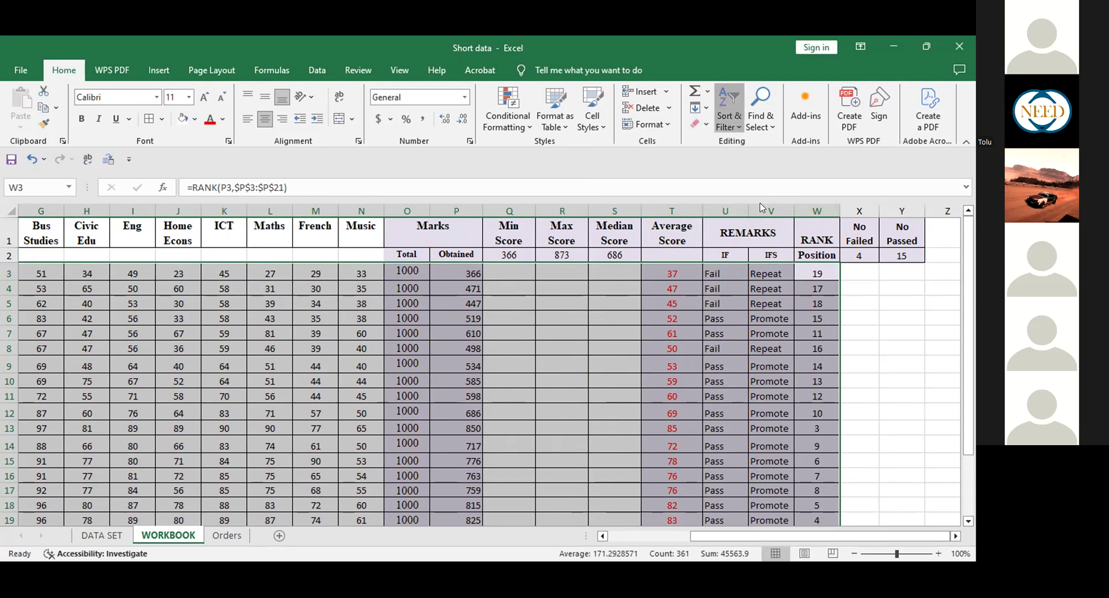
Custom-sort the selection by Column W, smallest to largest, putting rank 1 first.
left_click(732, 119)
key("Return")
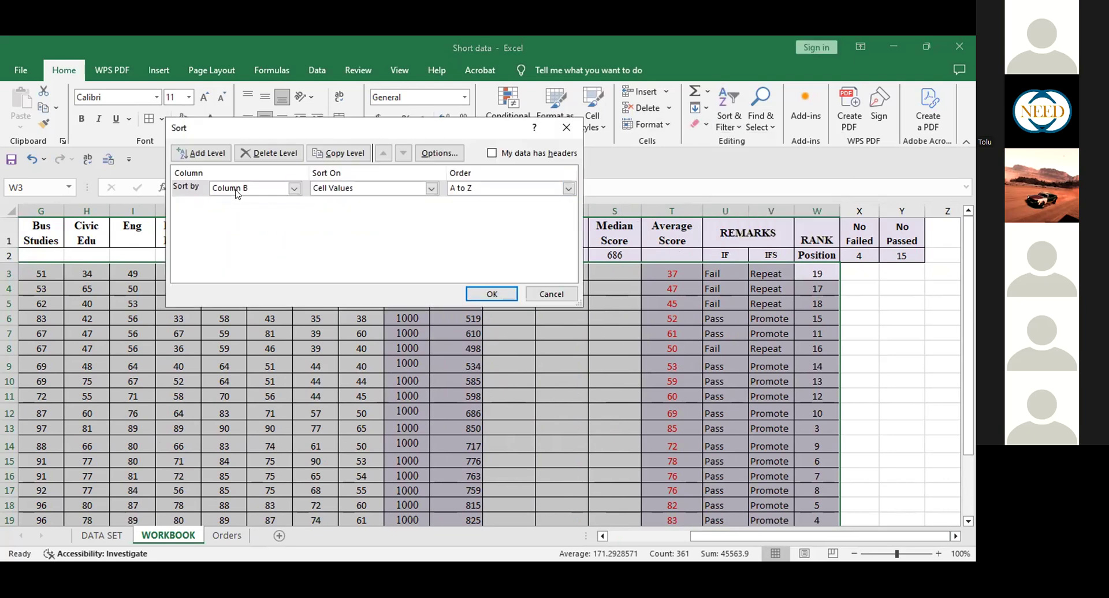
left_click(294, 188)
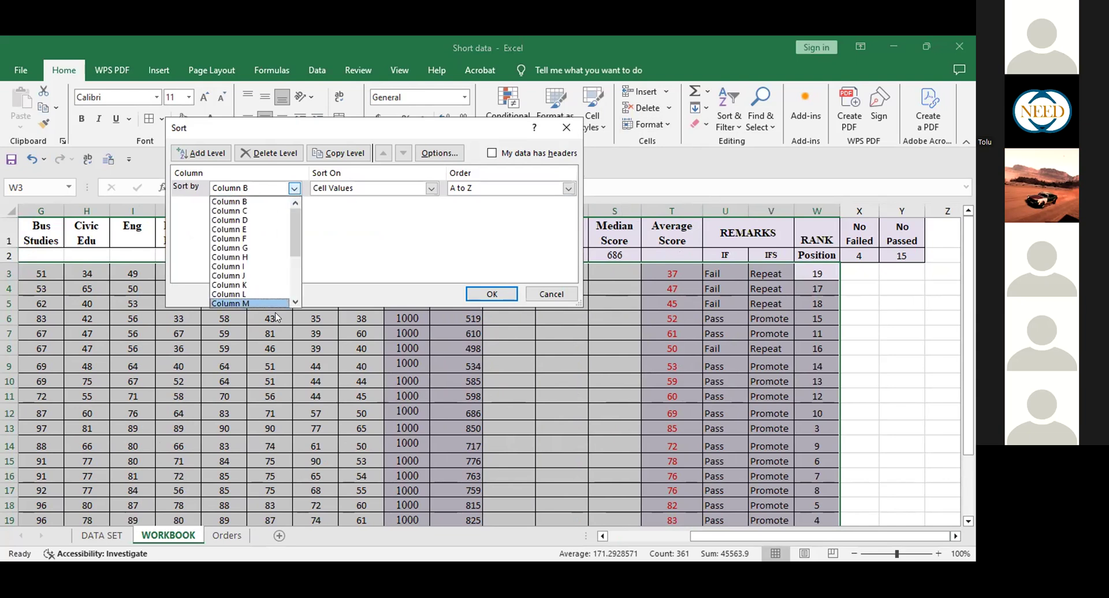
scroll(294, 303, "down", 4)
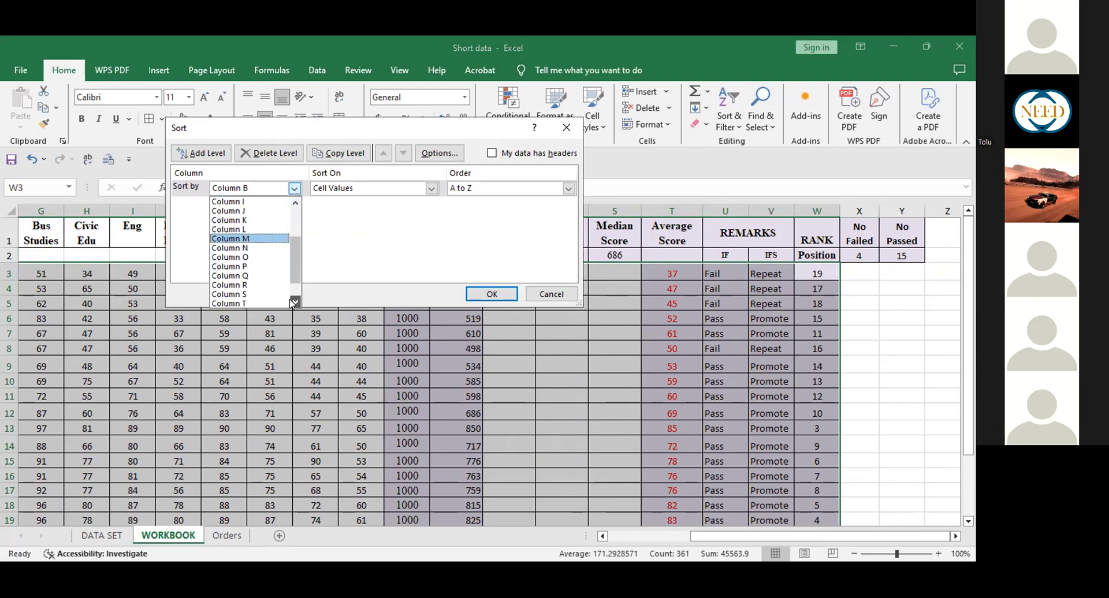
left_click(266, 303)
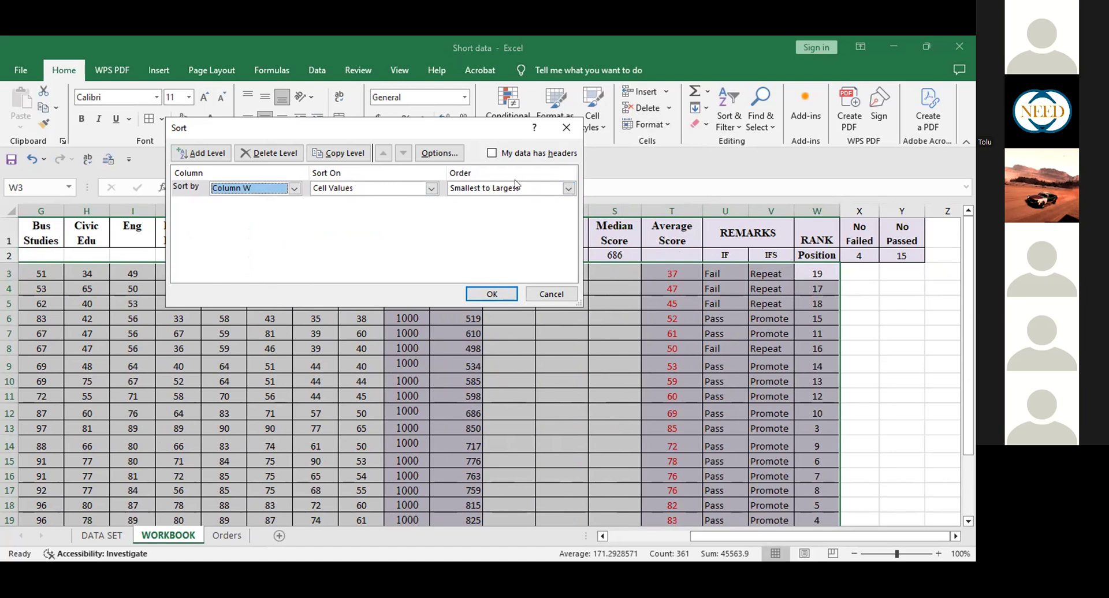
left_click(490, 295)
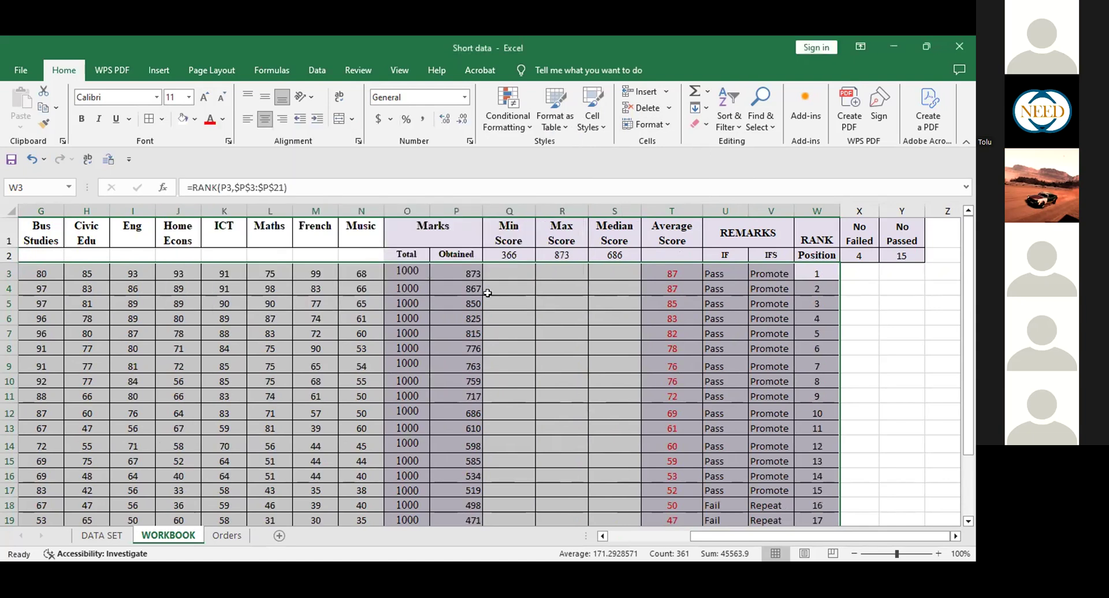
Check W3's rank formula and the top student's Maths score in L3 after sorting.
mouse_move(973, 325)
left_mouse_down()
mouse_move(972, 372)
mouse_move(973, 325)
left_mouse_up()
left_click(884, 283)
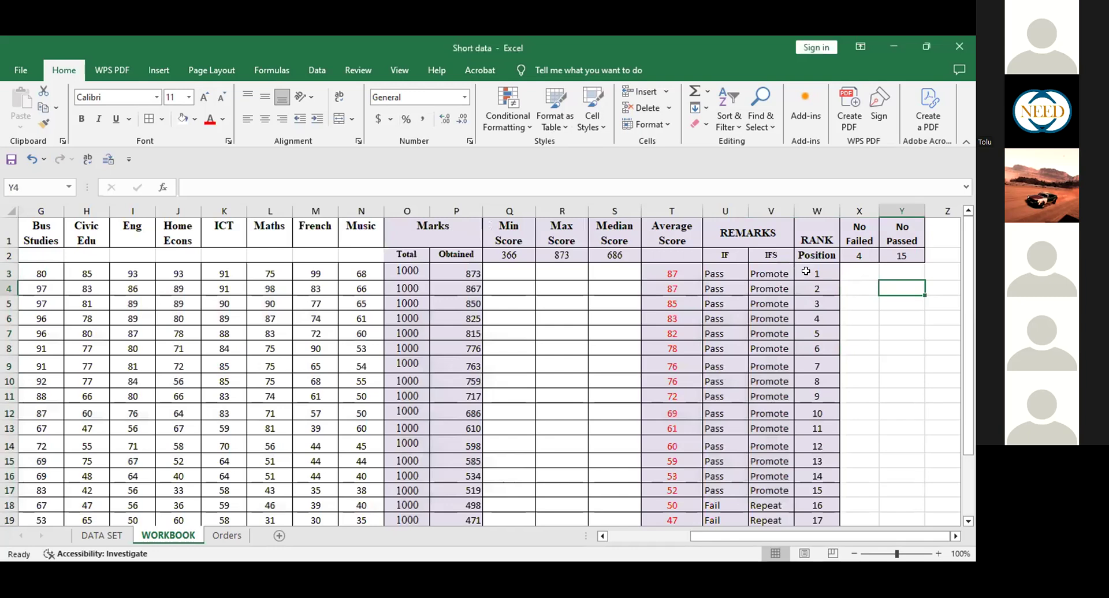
left_click(806, 270)
left_click_drag(881, 538, 736, 528)
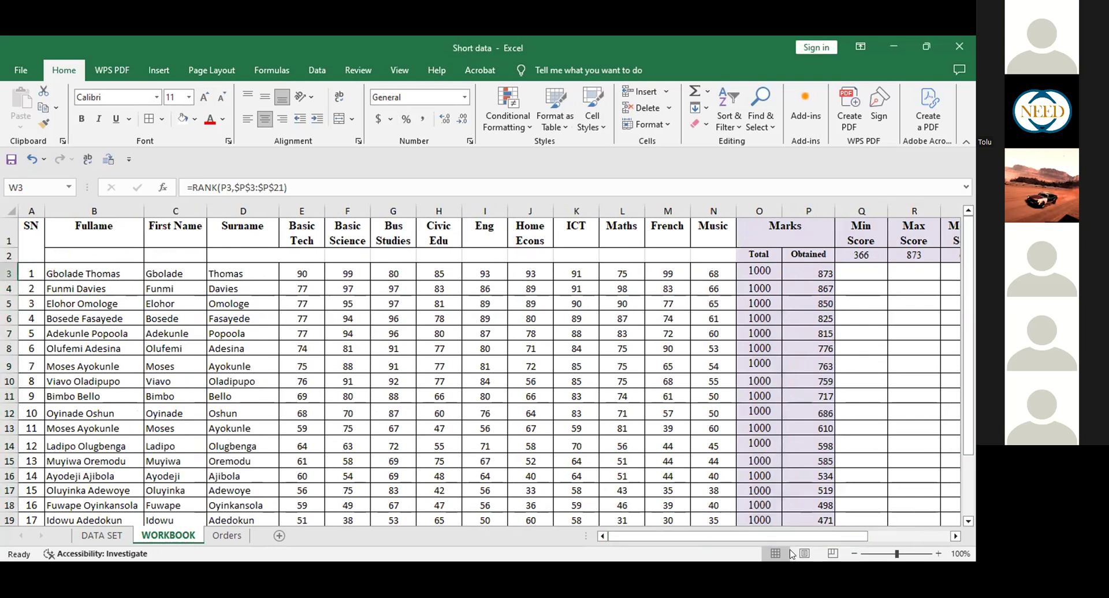
left_click_drag(795, 533, 795, 491)
left_click(627, 271)
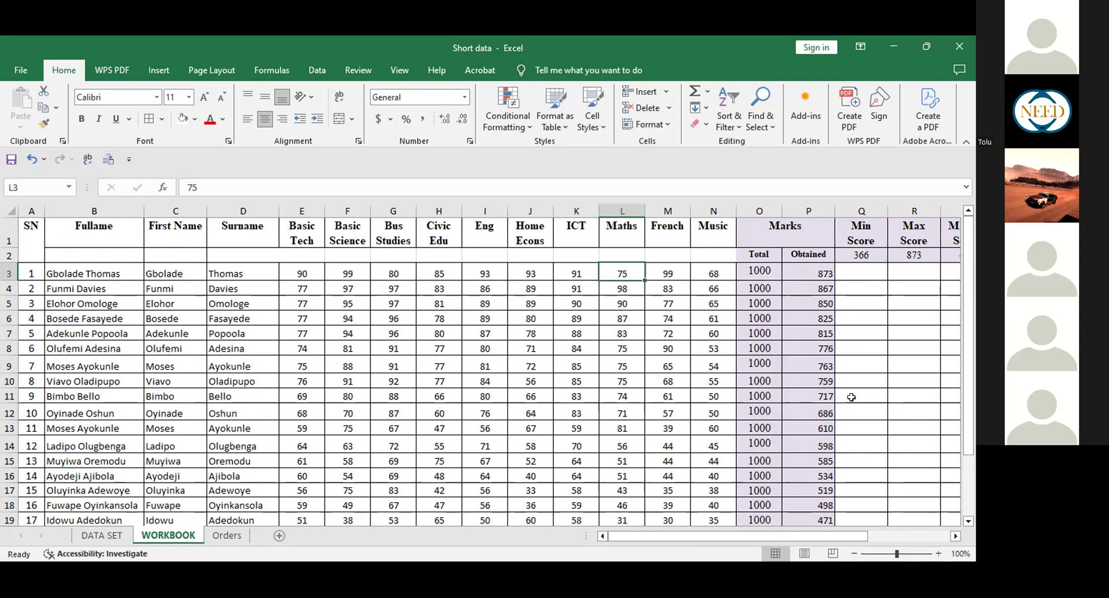
left_click_drag(681, 537, 797, 538)
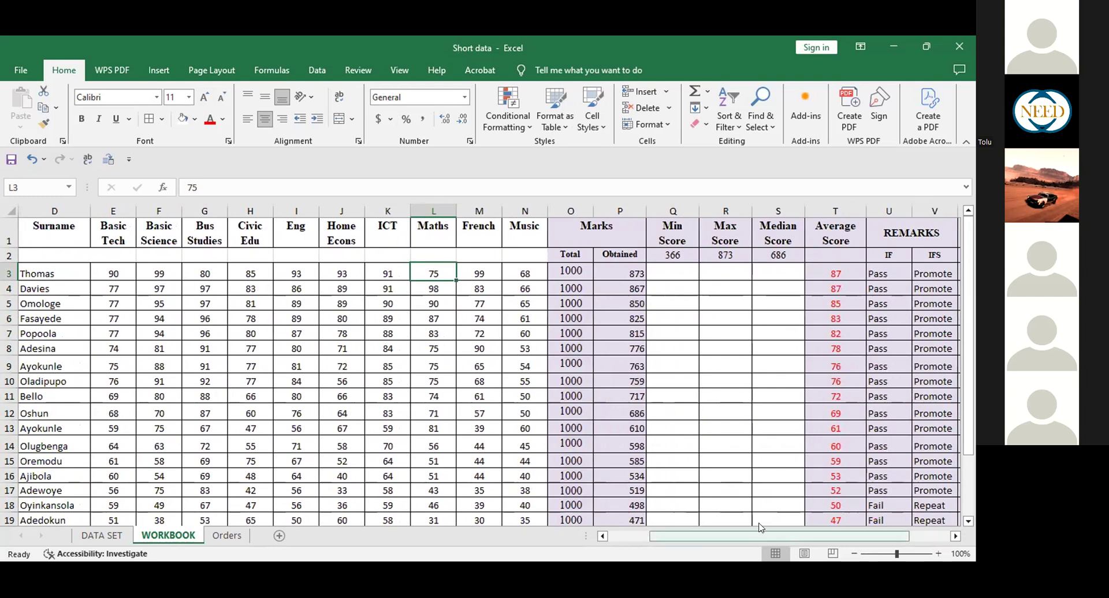
Select the top nine students' subject scores in E3:N11.
scroll(289, 259, "left", 3)
left_click_drag(294, 272, 532, 334)
left_click_drag(656, 387, 694, 398)
Delete the selected subject scores in E3:N11.
key("Delete")
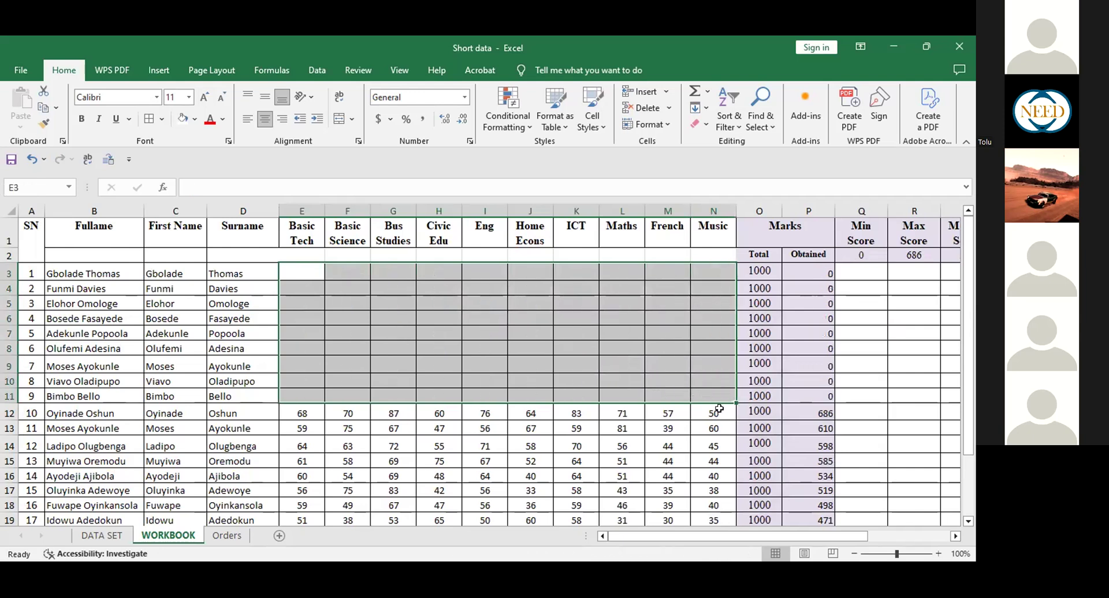
left_click_drag(775, 535, 856, 535)
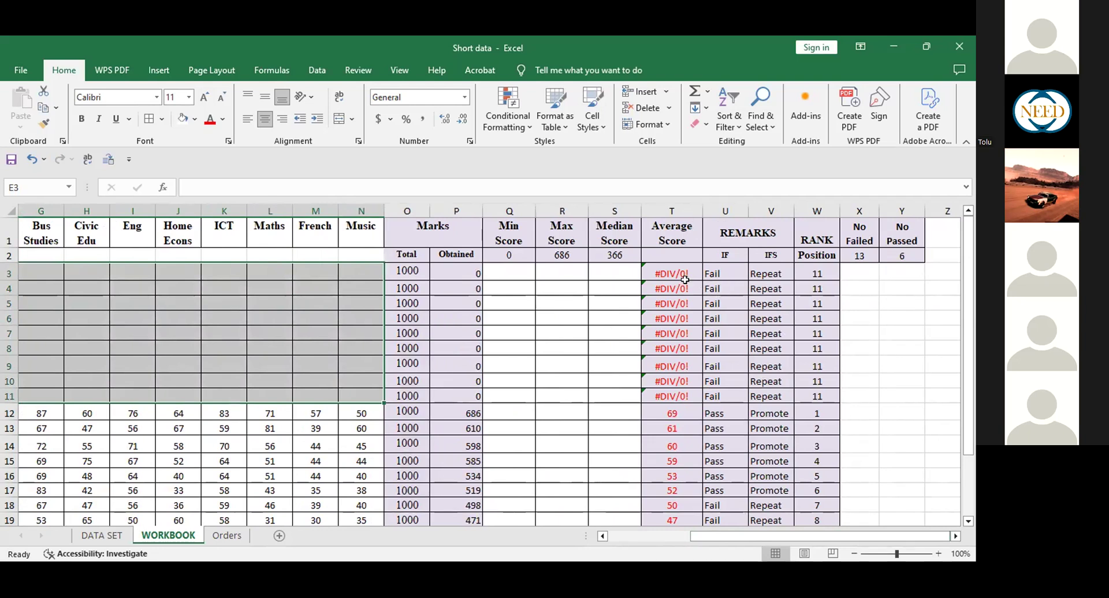
left_click_drag(811, 535, 812, 538)
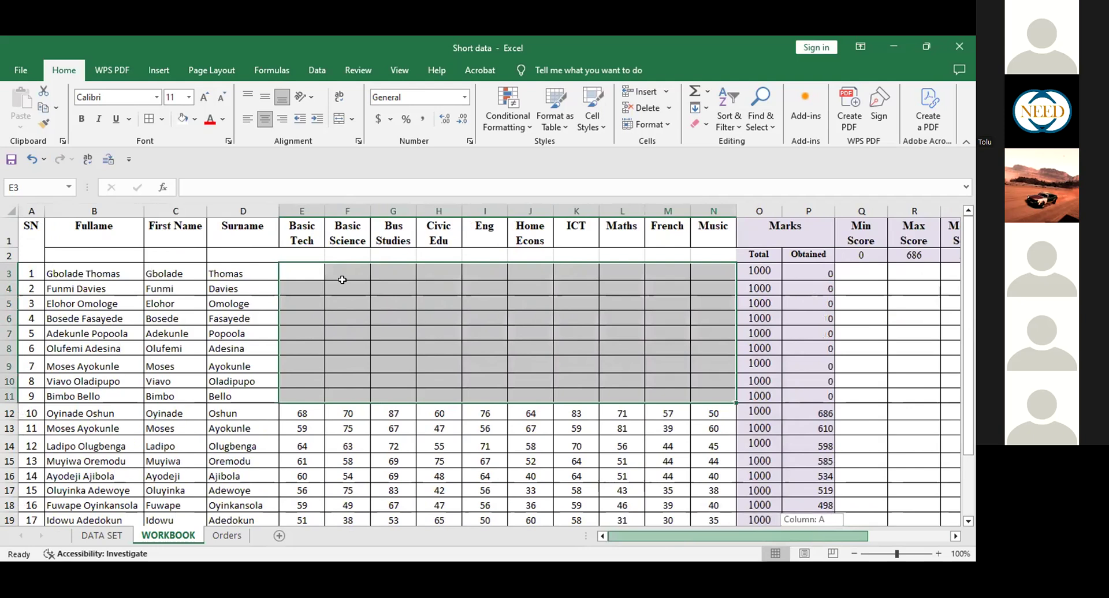
Enter scores 56 and 68 in row 4, then Civic Edu marks 86, 98 and 98.
left_click(344, 284)
left_click_drag(809, 536, 861, 542)
type("56")
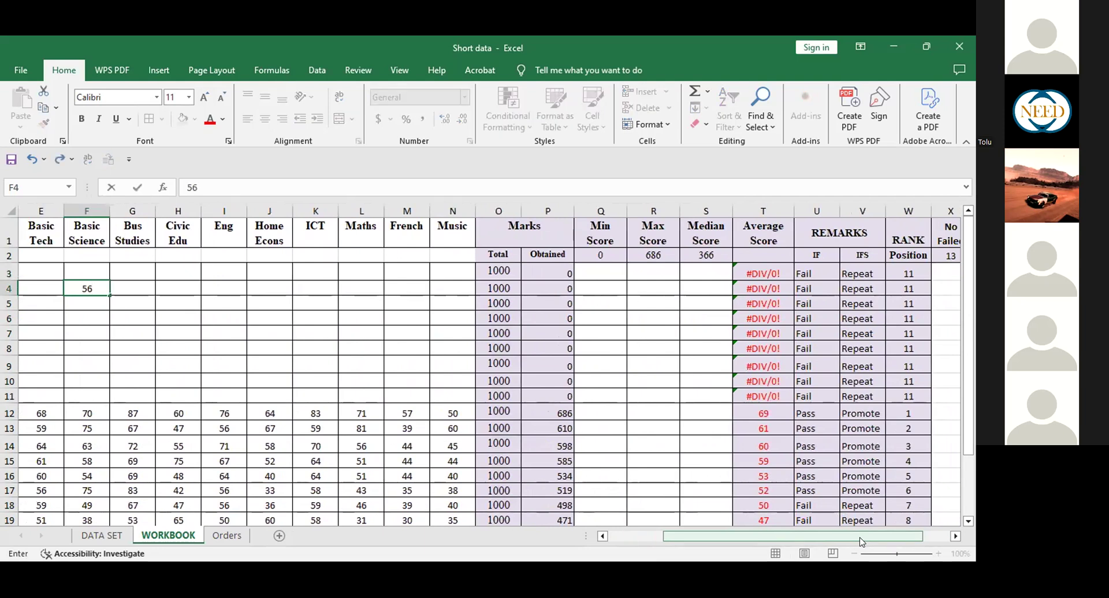
key("Tab")
type("68")
key("Tab")
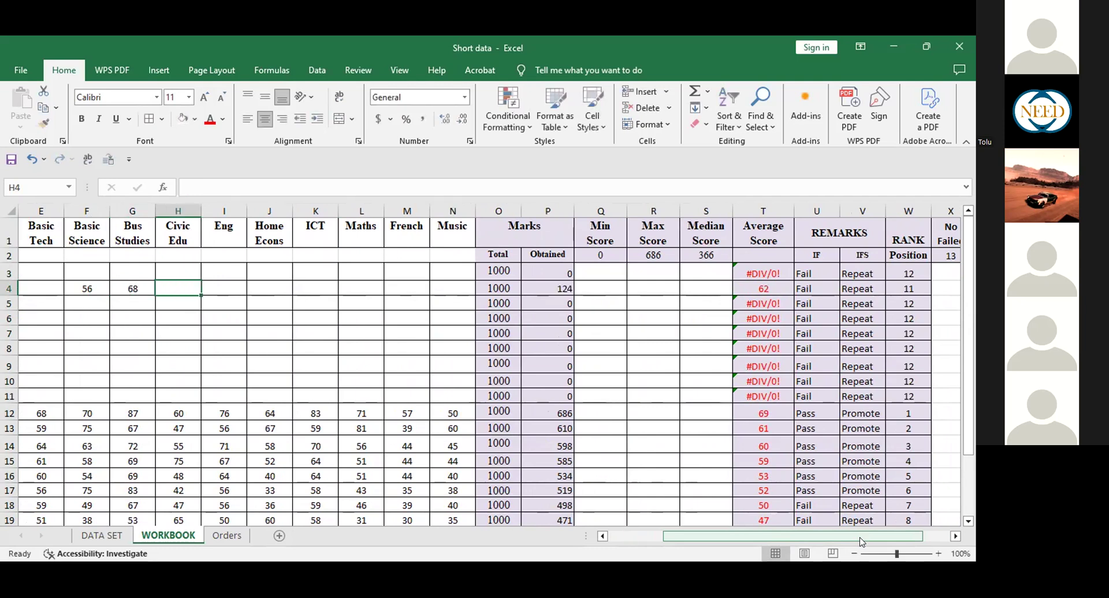
key("Down")
type("86")
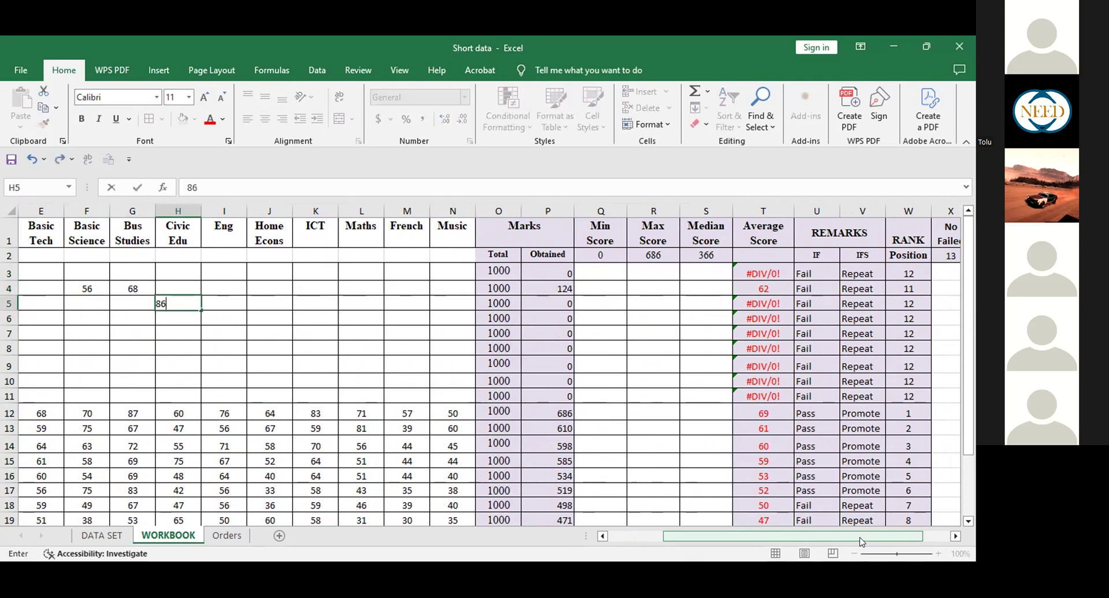
key("Return")
type("98")
key("Return")
type("98")
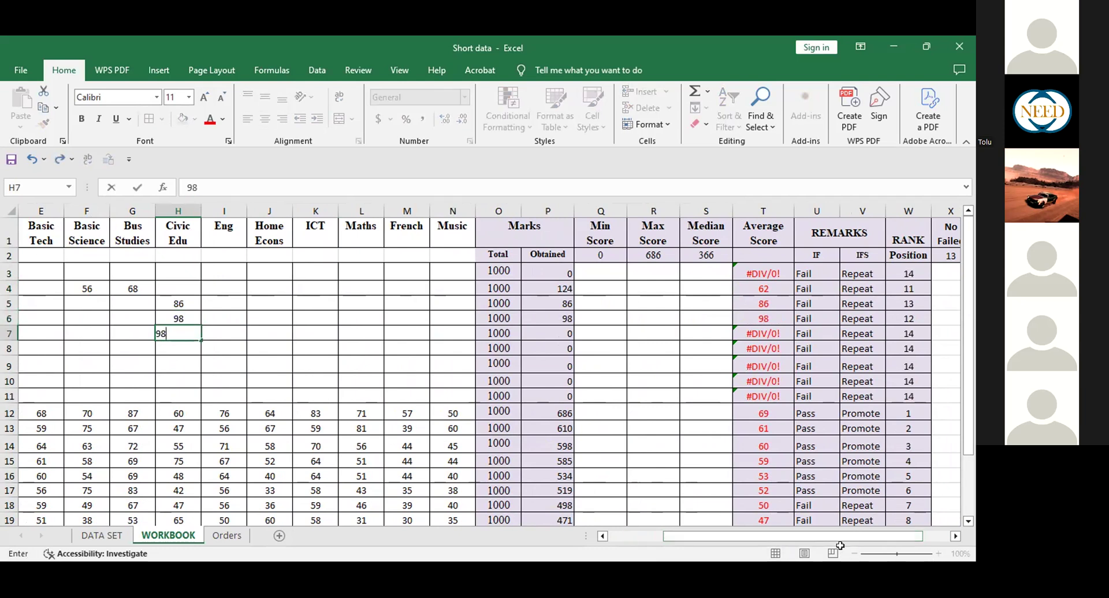
key("Up")
key("Up")
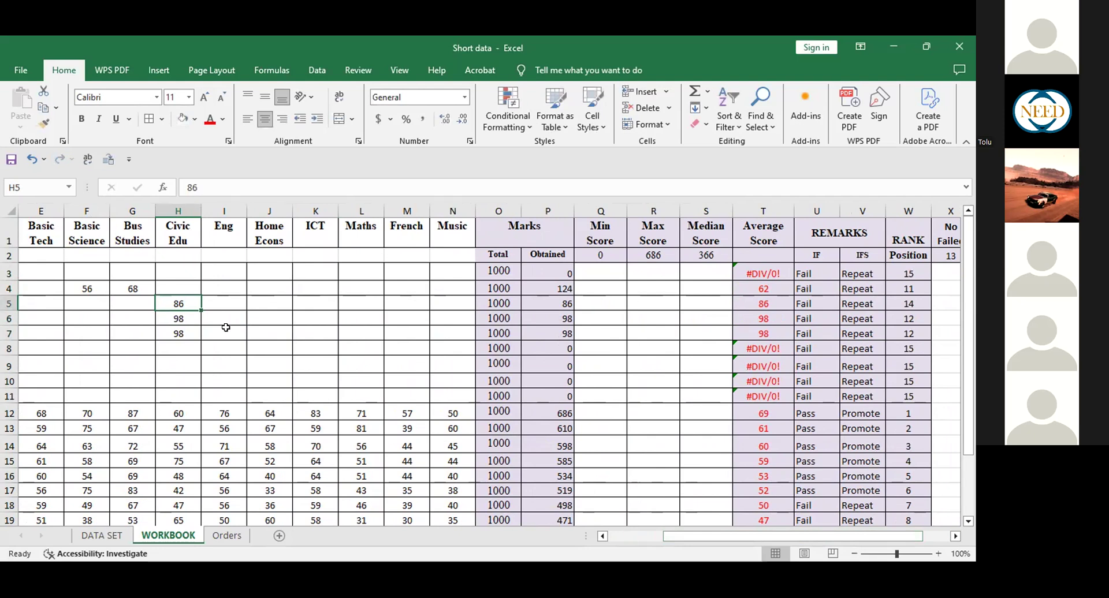
Select E4:J8 and delete the stray marks, returning those Obtained totals to 0.
left_click(257, 331)
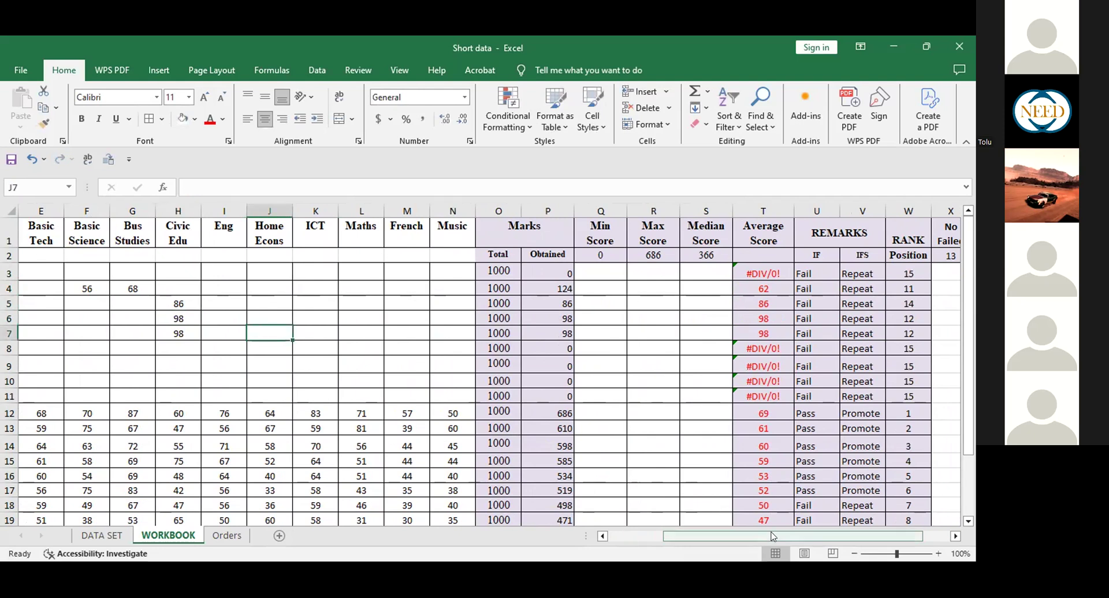
left_click_drag(771, 533, 718, 533)
left_click_drag(302, 289, 530, 349)
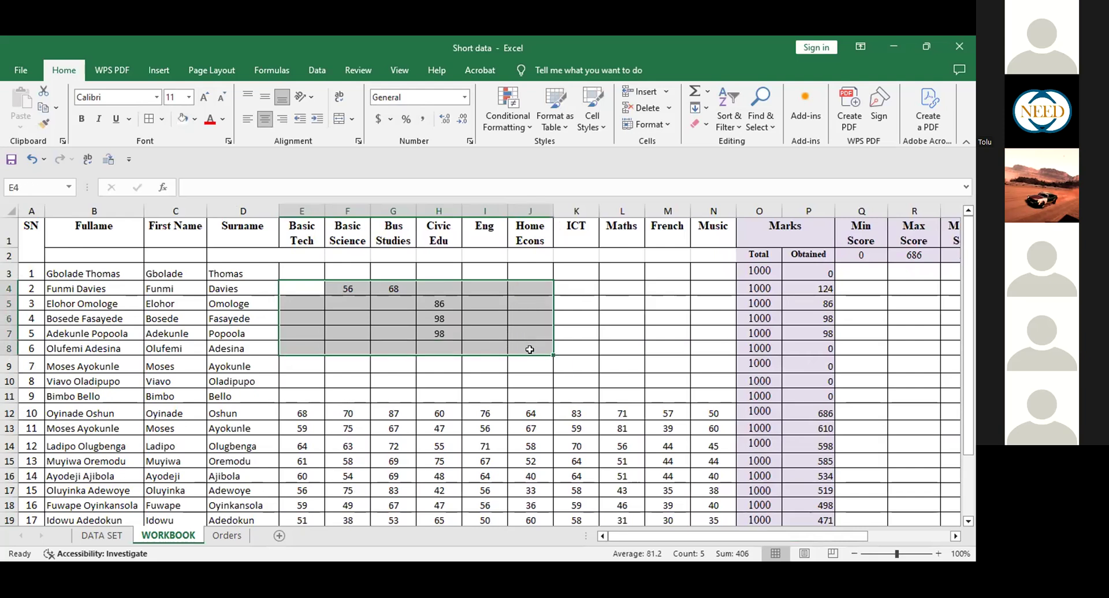
key("Delete")
Select the marks block E12:N20 and undo to bring back the cleared marks in rows 4–8.
left_click(589, 331)
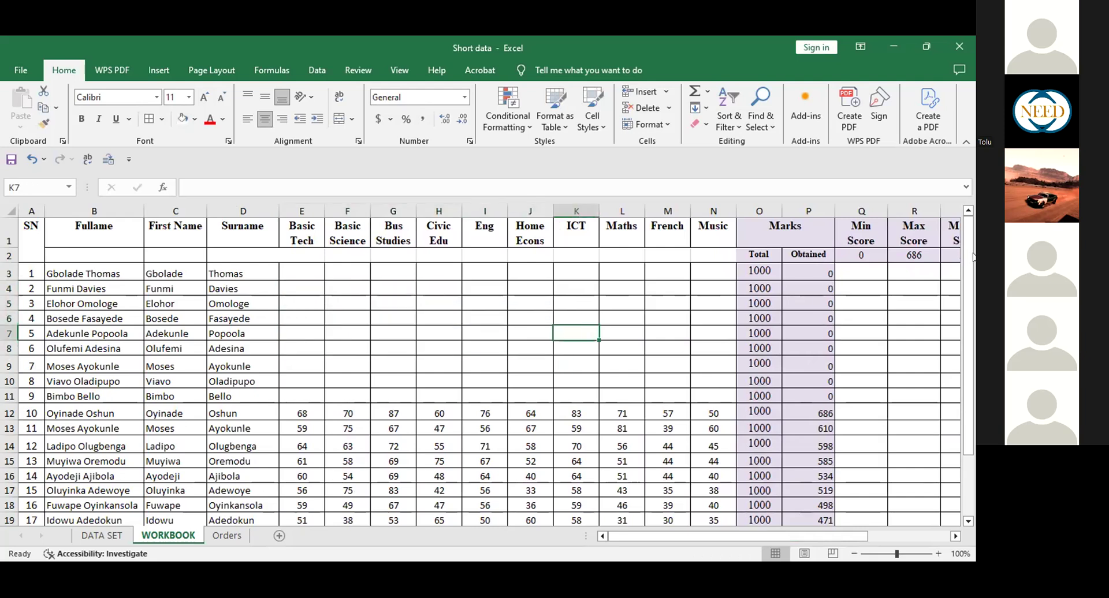
left_click_drag(968, 280, 973, 448)
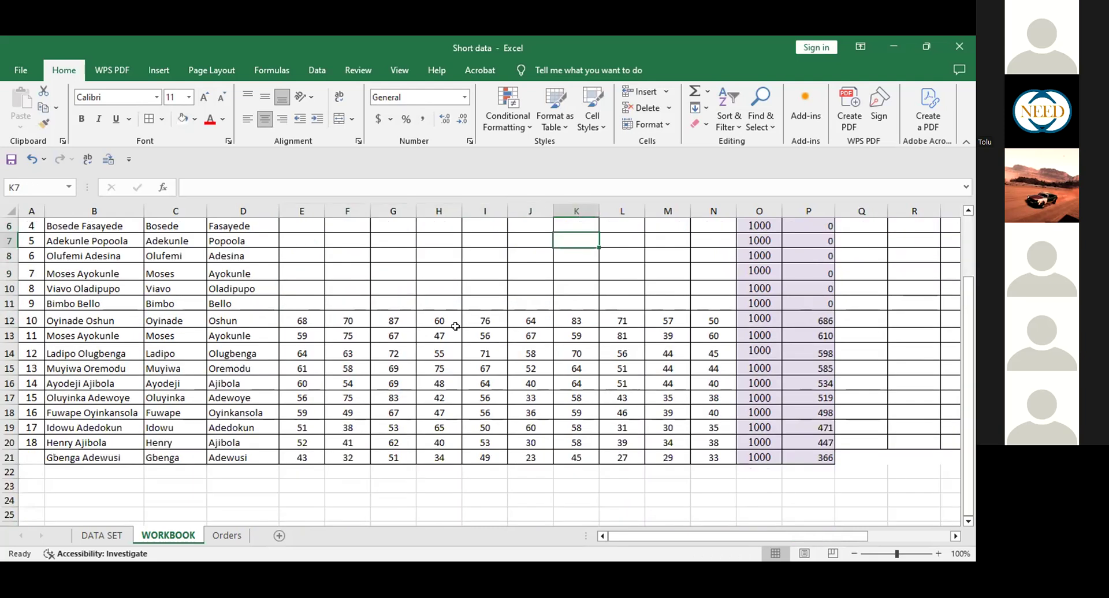
left_click(303, 318)
key("shift+Right")
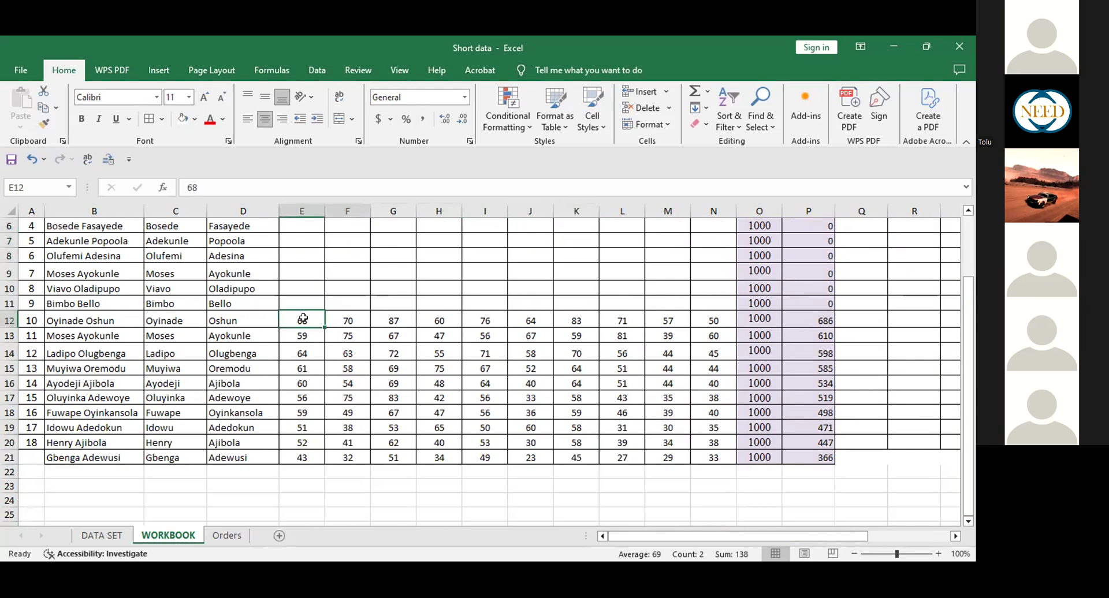
left_click_drag(303, 318, 695, 460)
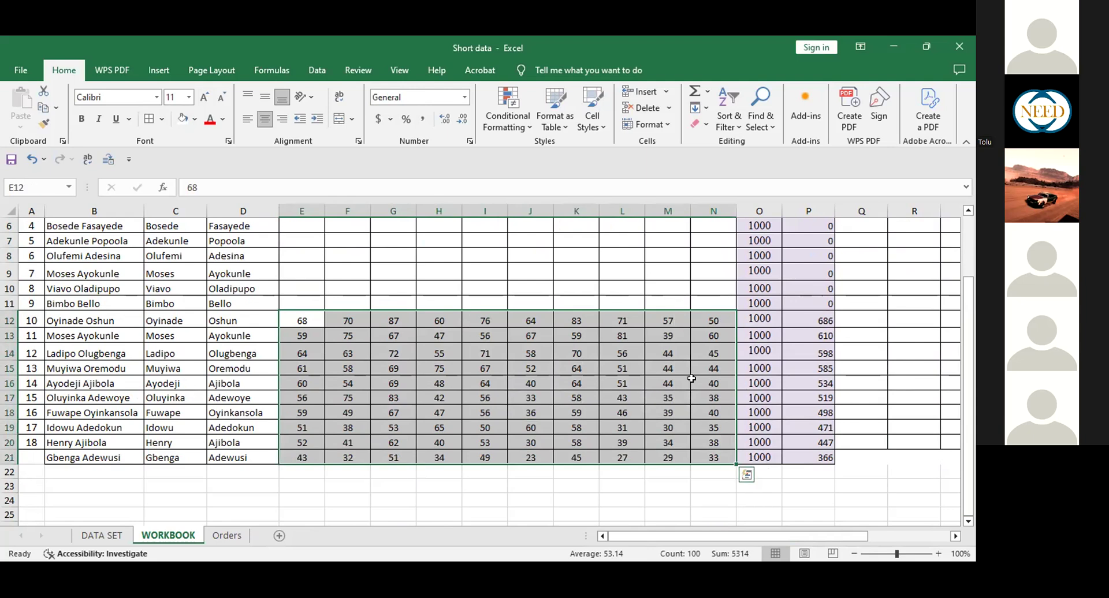
key("ctrl+z")
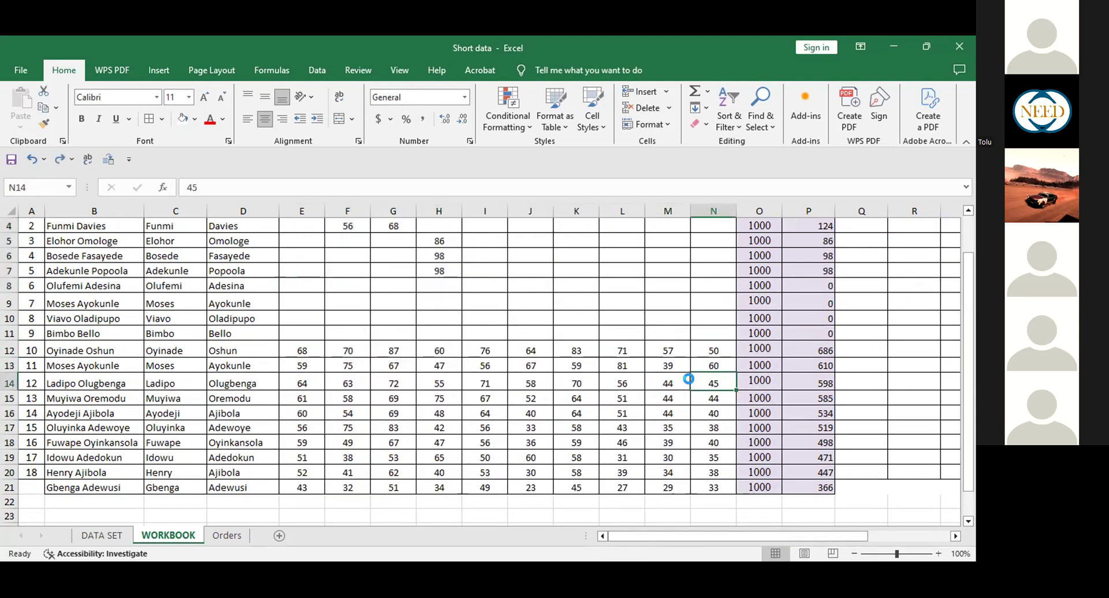
Undo again to restore all earlier deleted marks in rows 3–11, then scroll back to the headers.
left_click(661, 314)
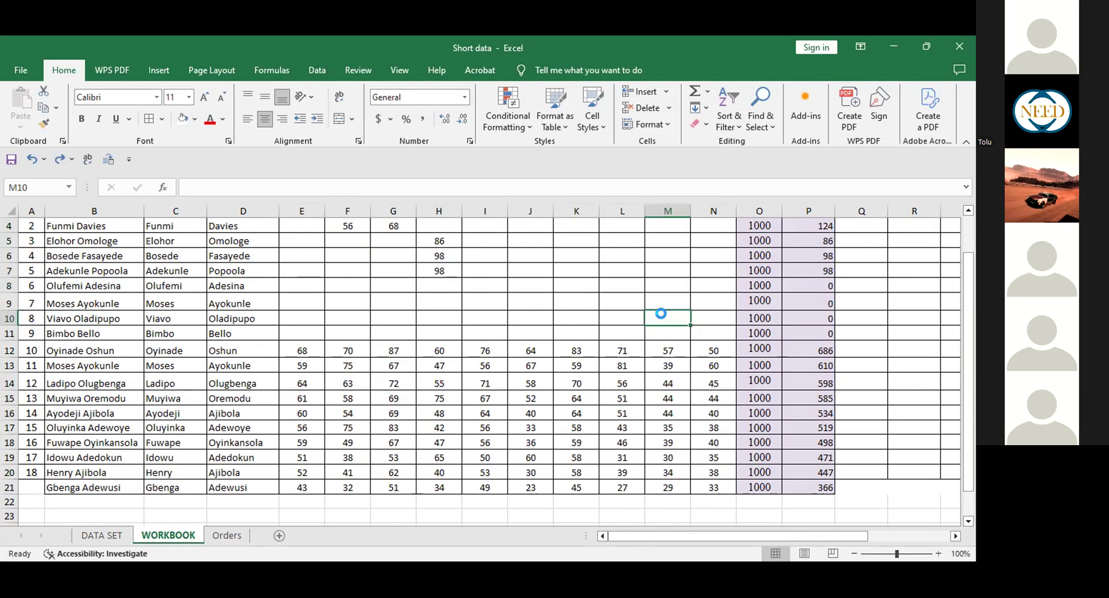
key("ctrl+z")
key("ctrl+z")
key("ctrl+z")
key("ctrl+z")
key("ctrl+z")
key("ctrl+z")
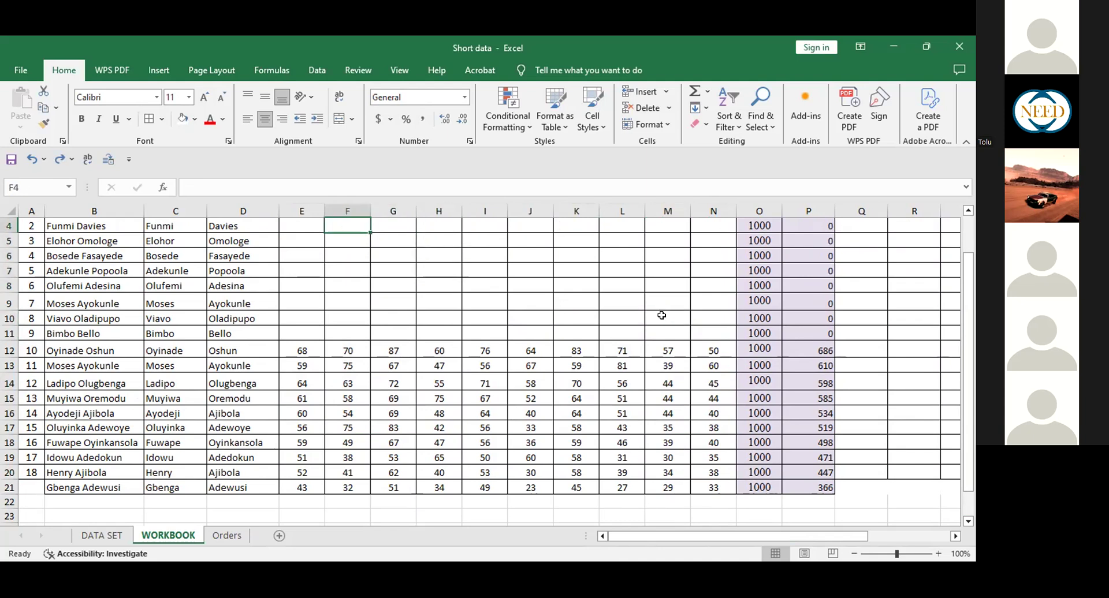
left_click(914, 319)
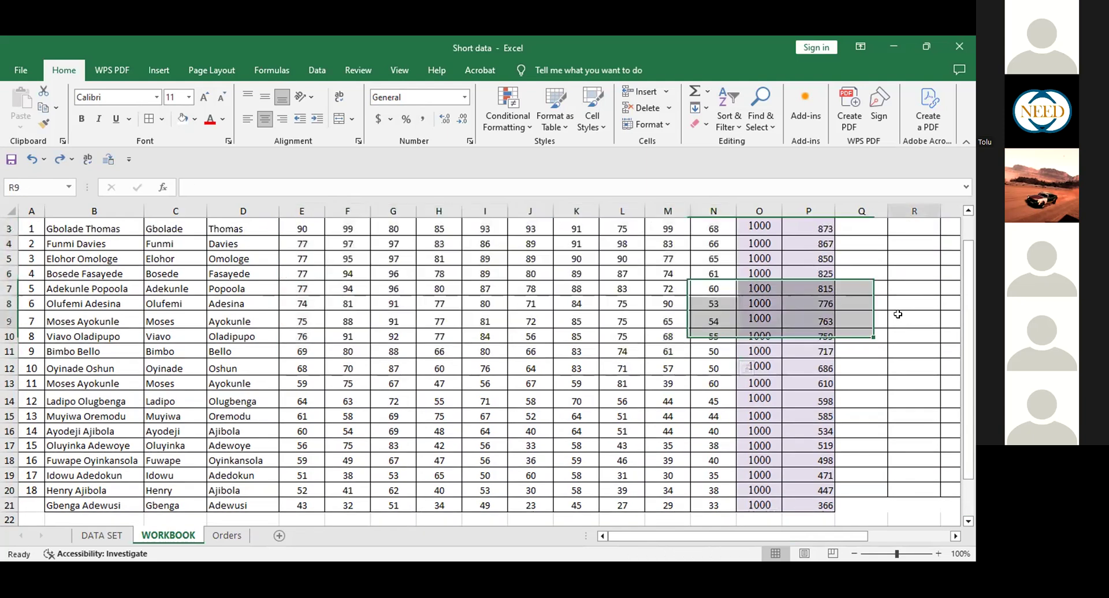
left_click_drag(793, 537, 954, 420)
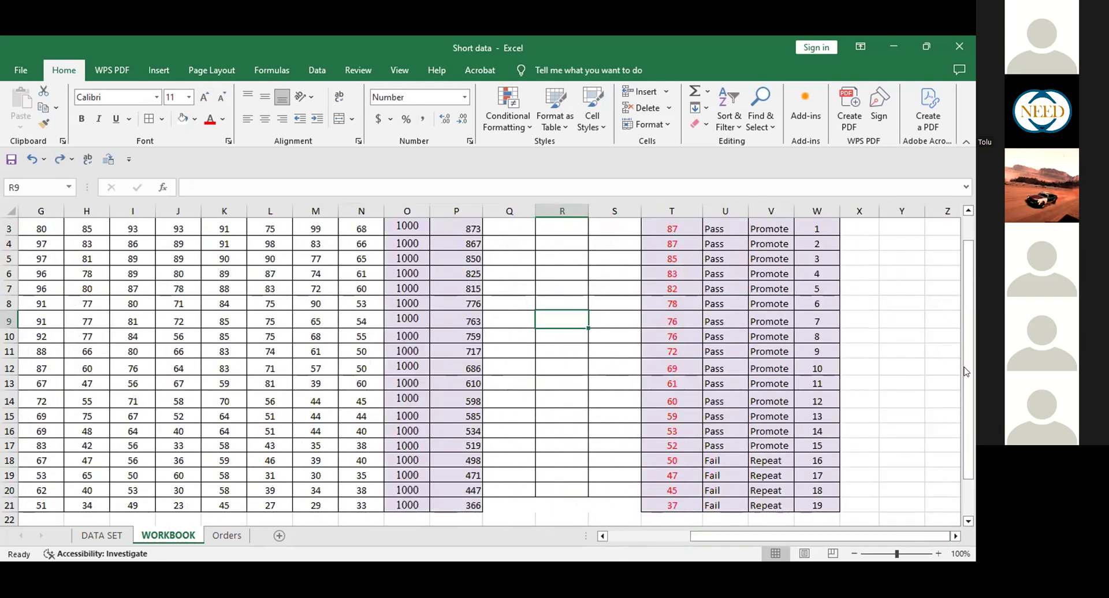
left_click_drag(967, 371, 967, 349)
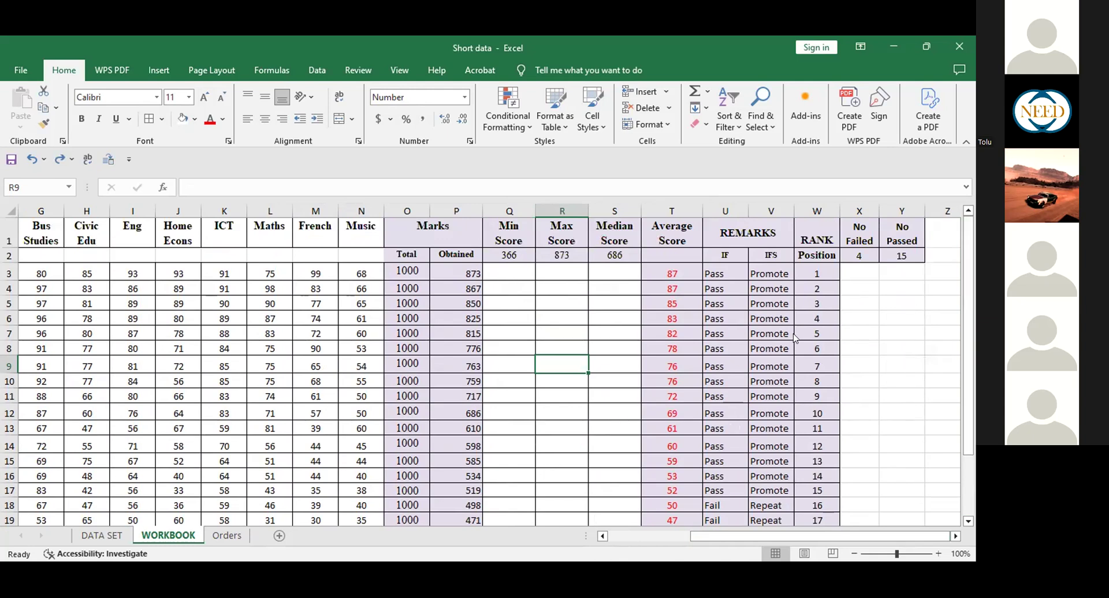
left_click(908, 342)
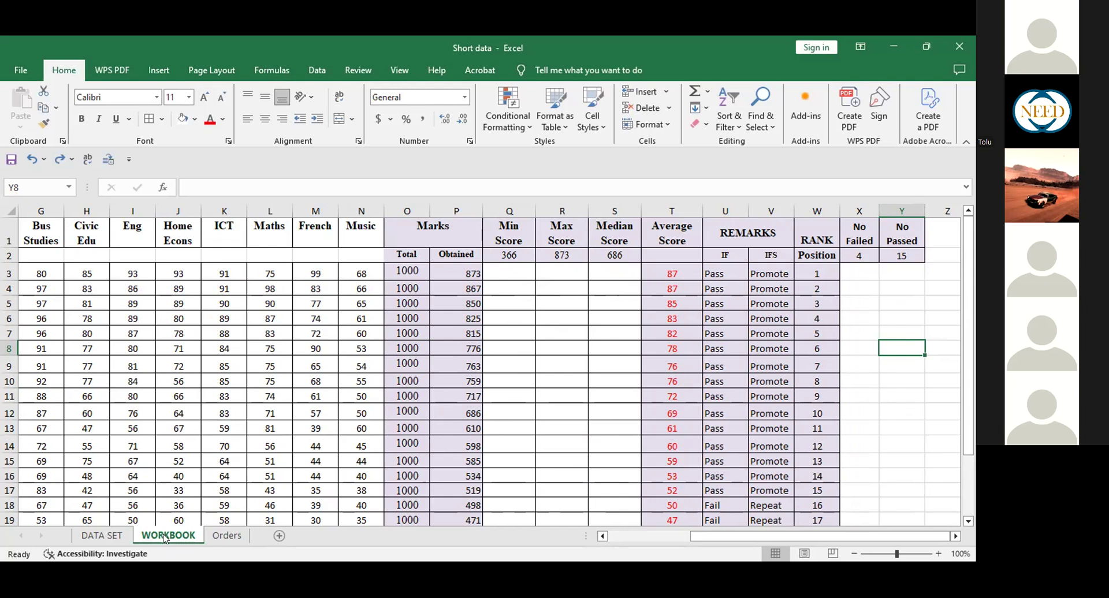
left_click(227, 536)
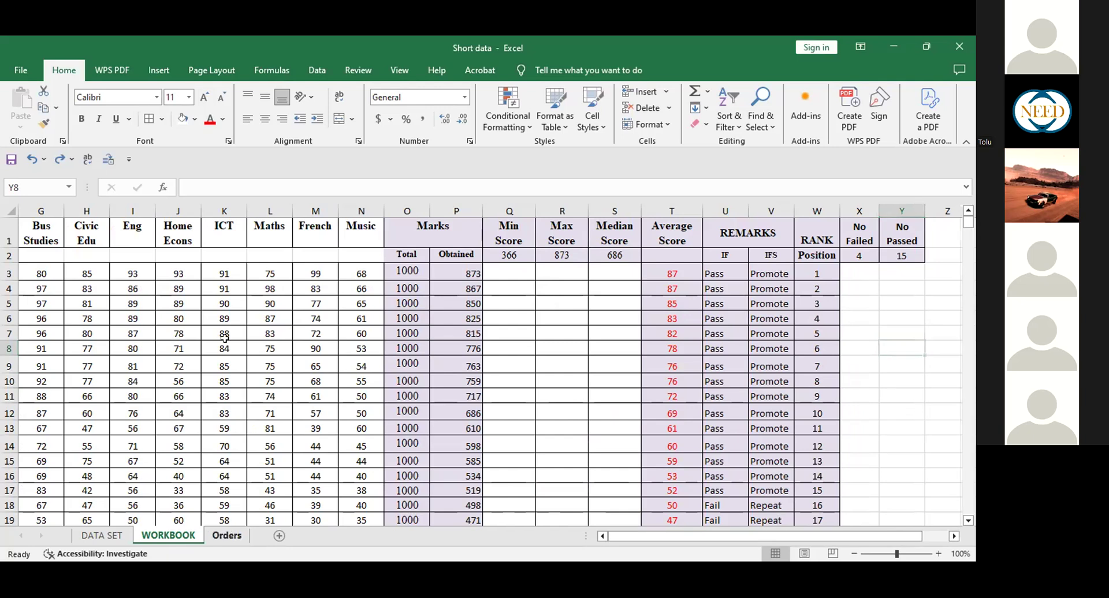
left_click(104, 536)
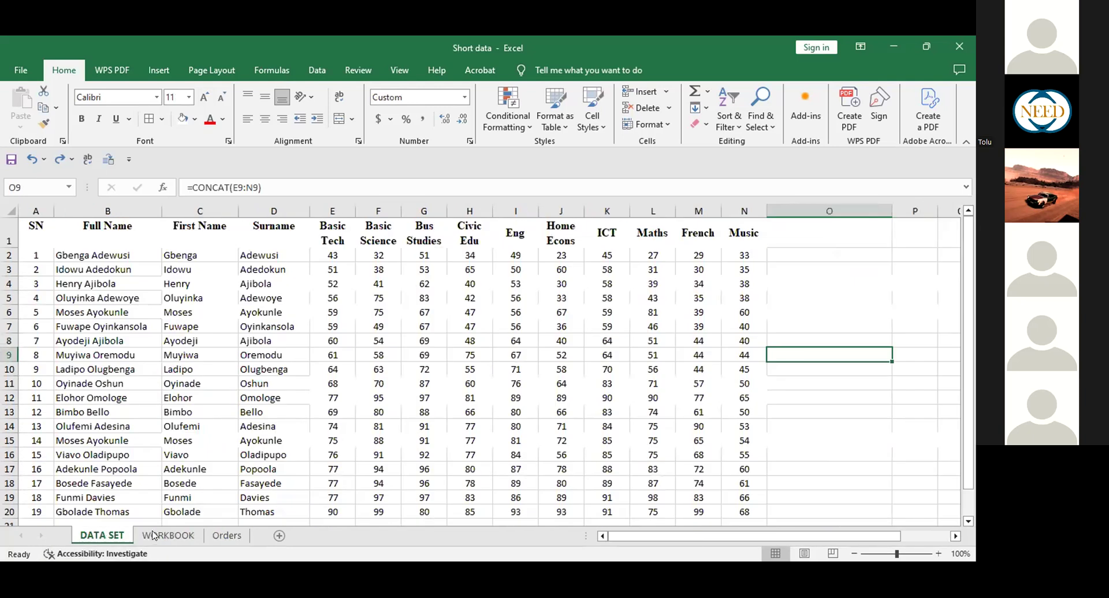
key("Home")
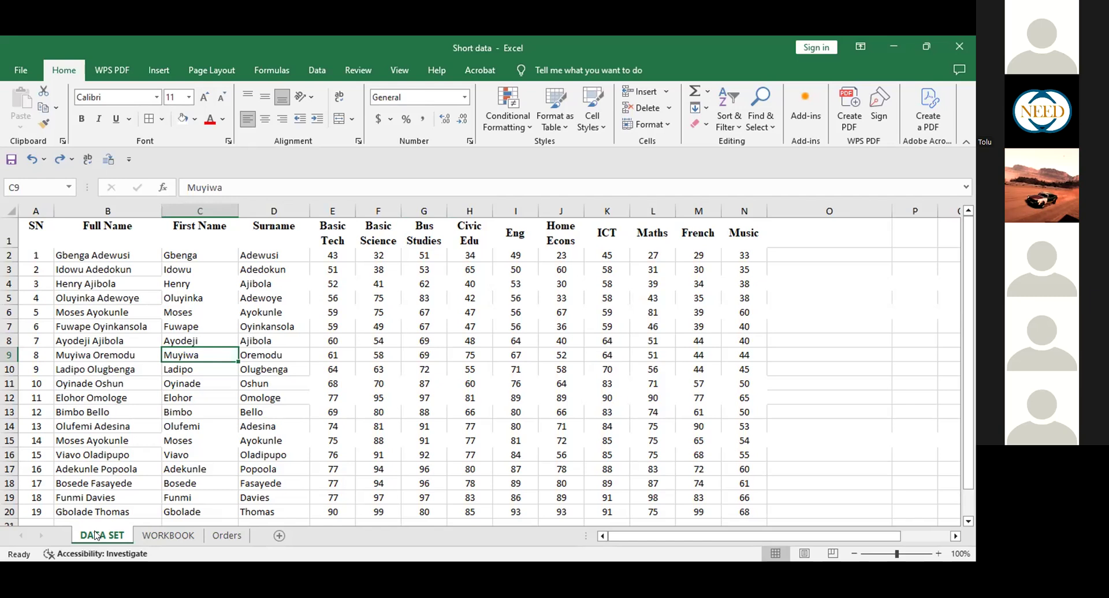
left_click(168, 537)
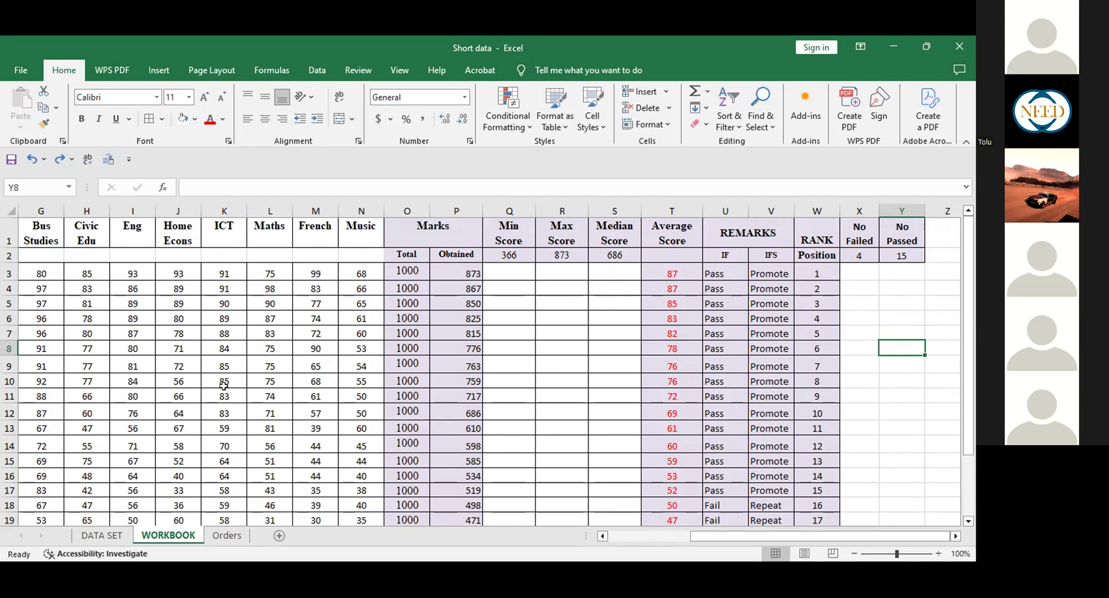
left_click(688, 444)
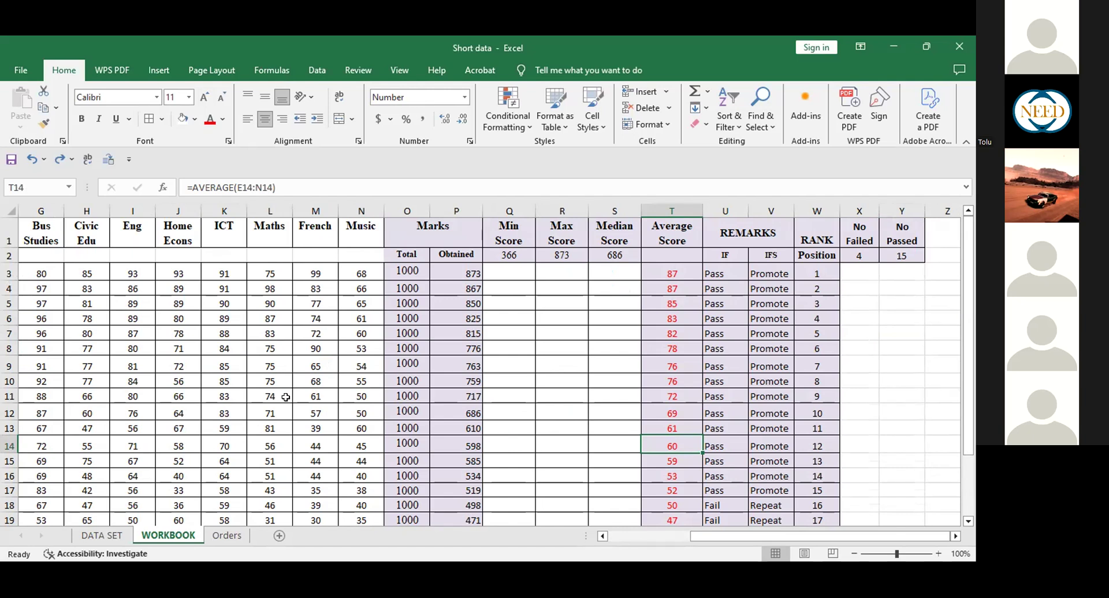
left_click(103, 536)
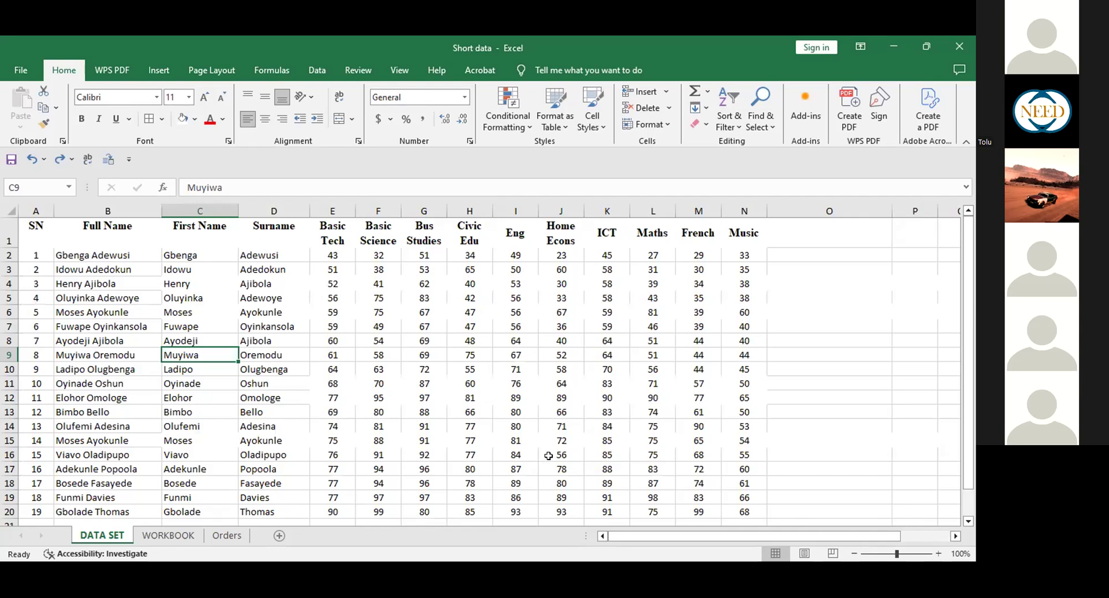
left_click(173, 537)
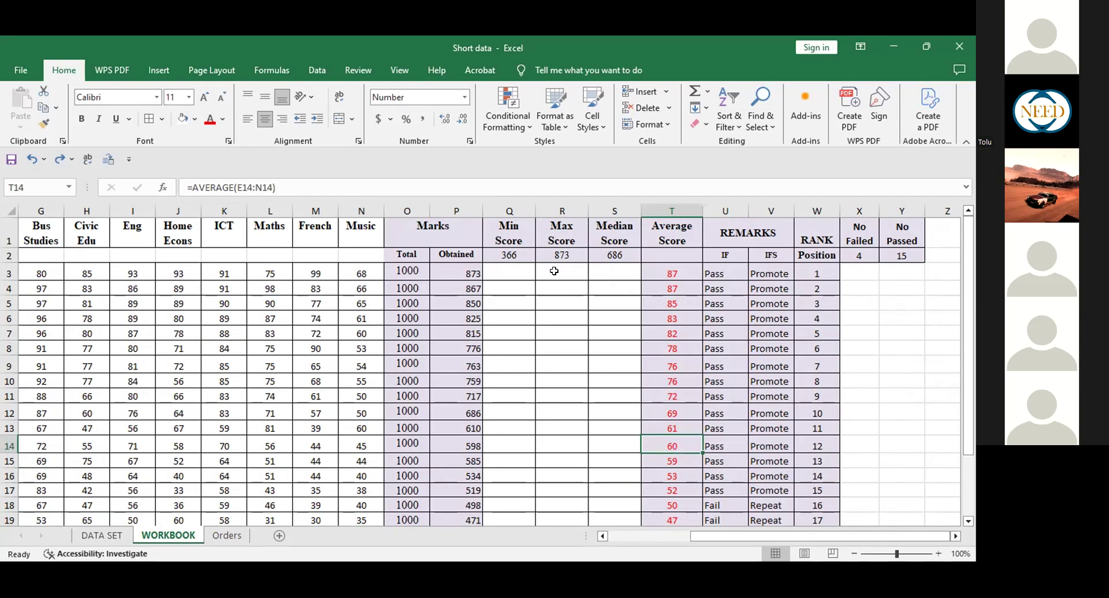
left_click_drag(441, 238, 829, 514)
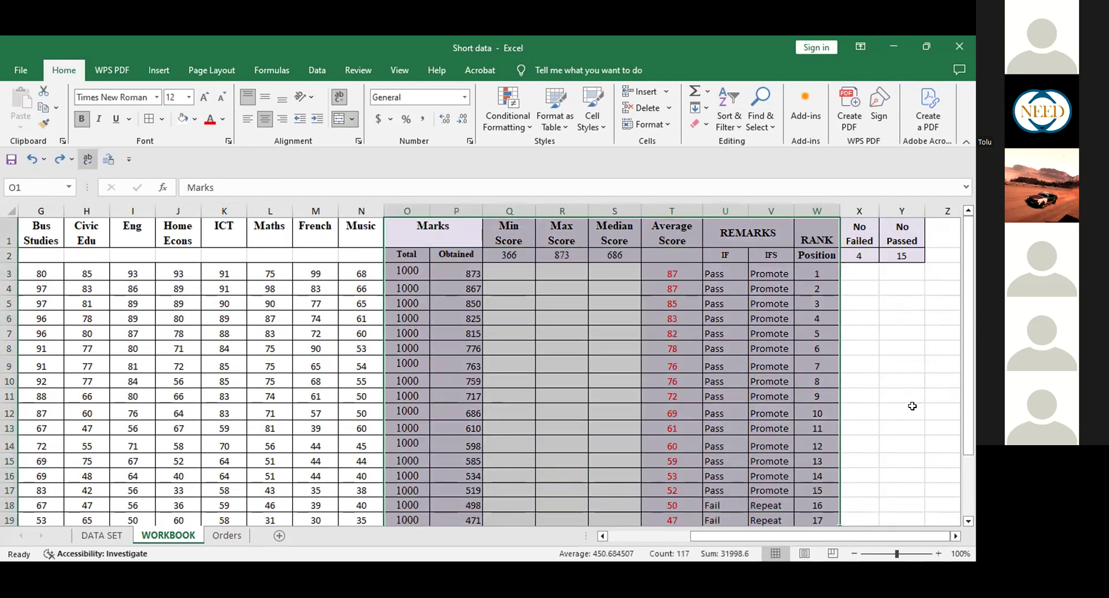
left_click(910, 422)
left_click(891, 272)
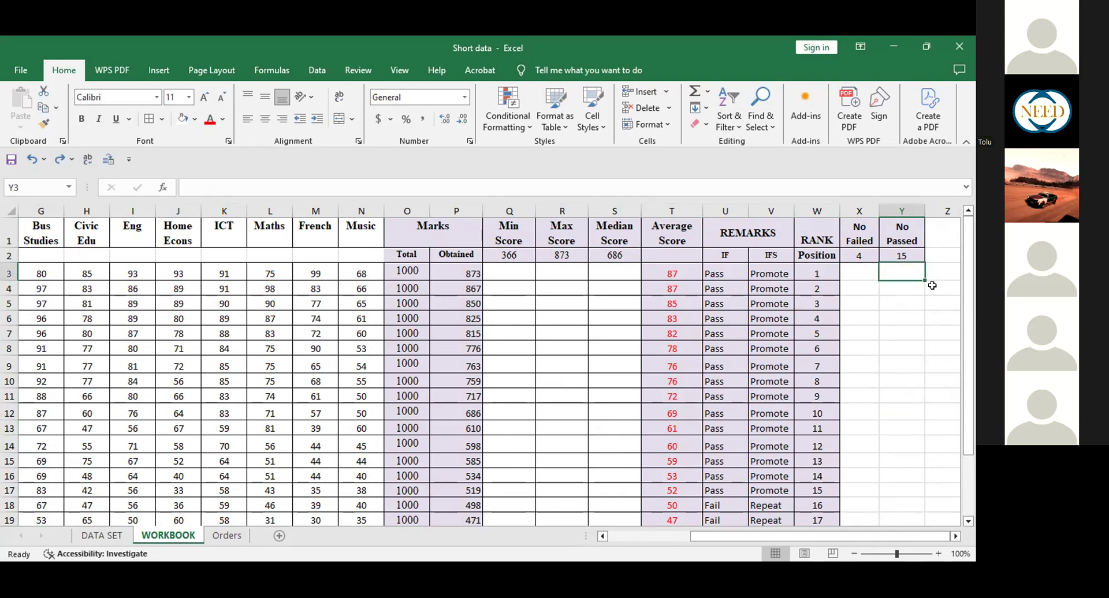
Browse the Orders sheet's table, selecting empty cells such as N3 beside it.
left_click(233, 537)
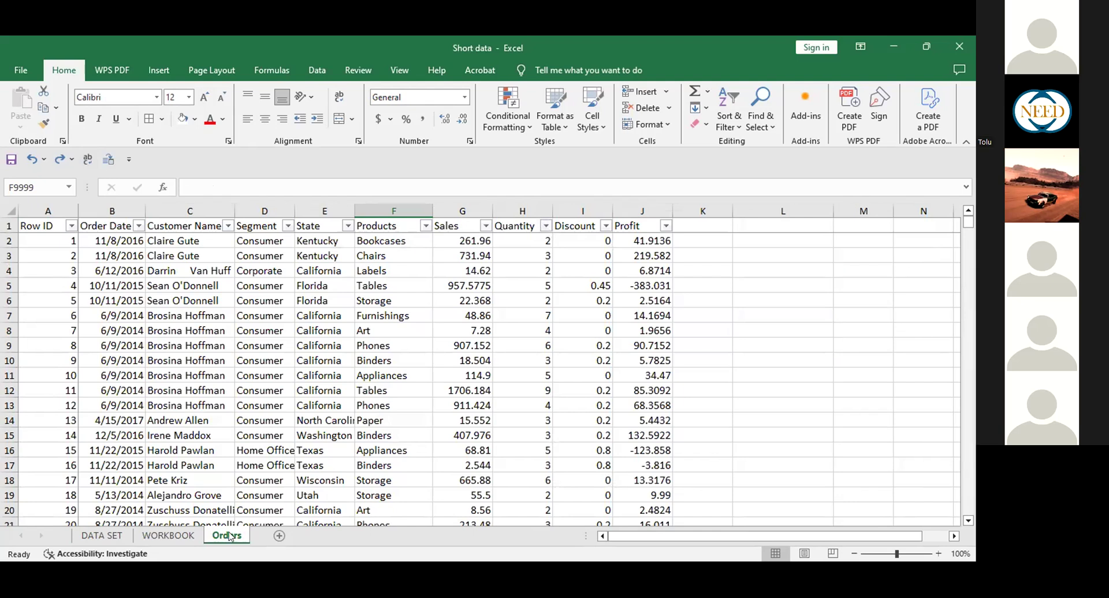
left_click(727, 452)
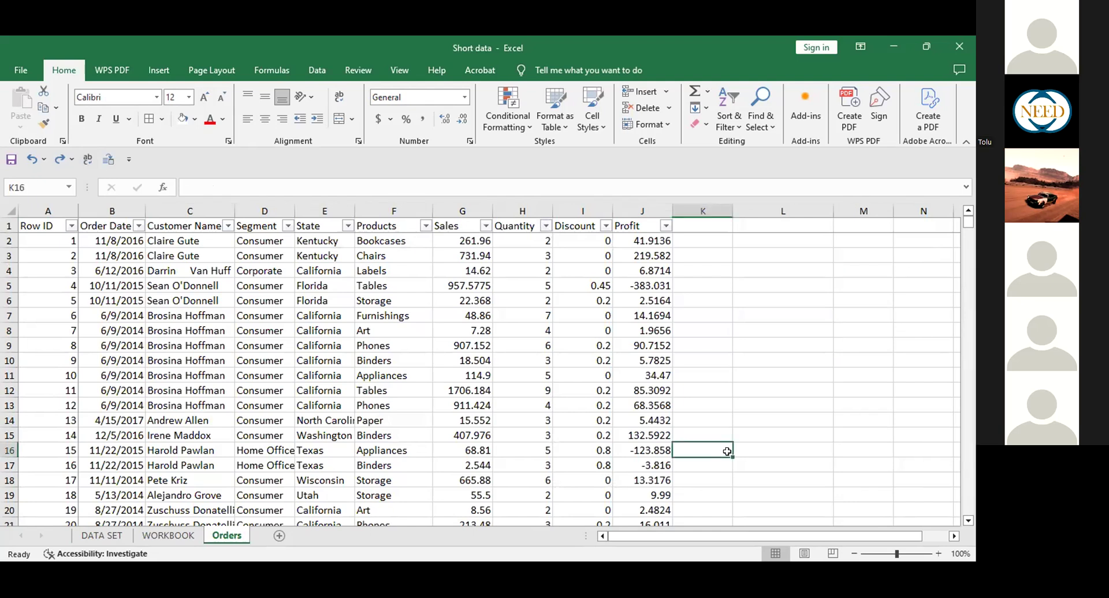
left_click_drag(971, 245, 926, 257)
left_click(923, 270)
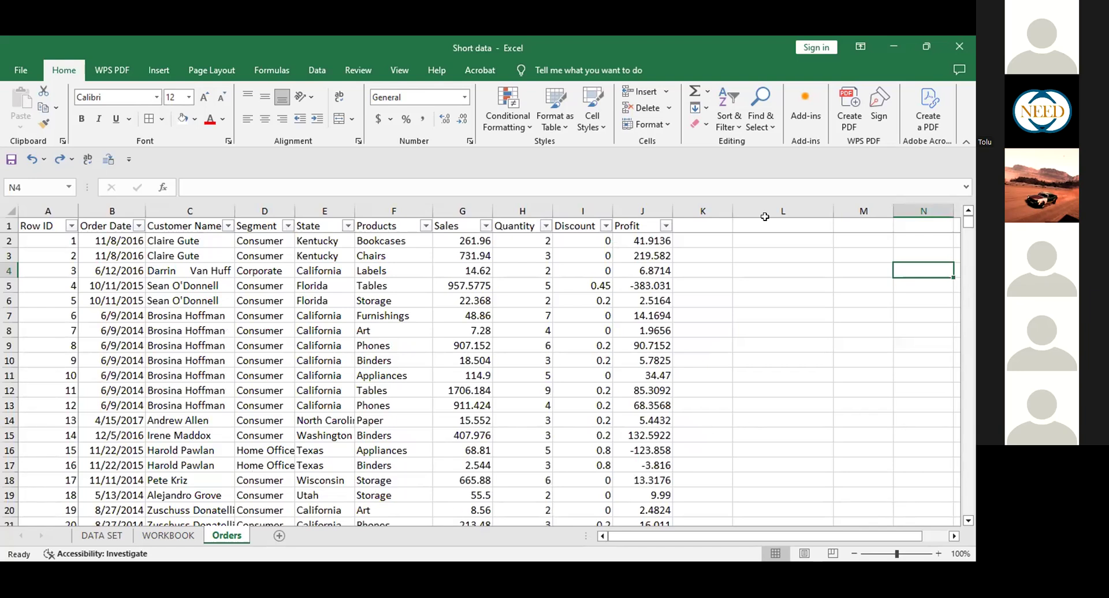
left_click(899, 255)
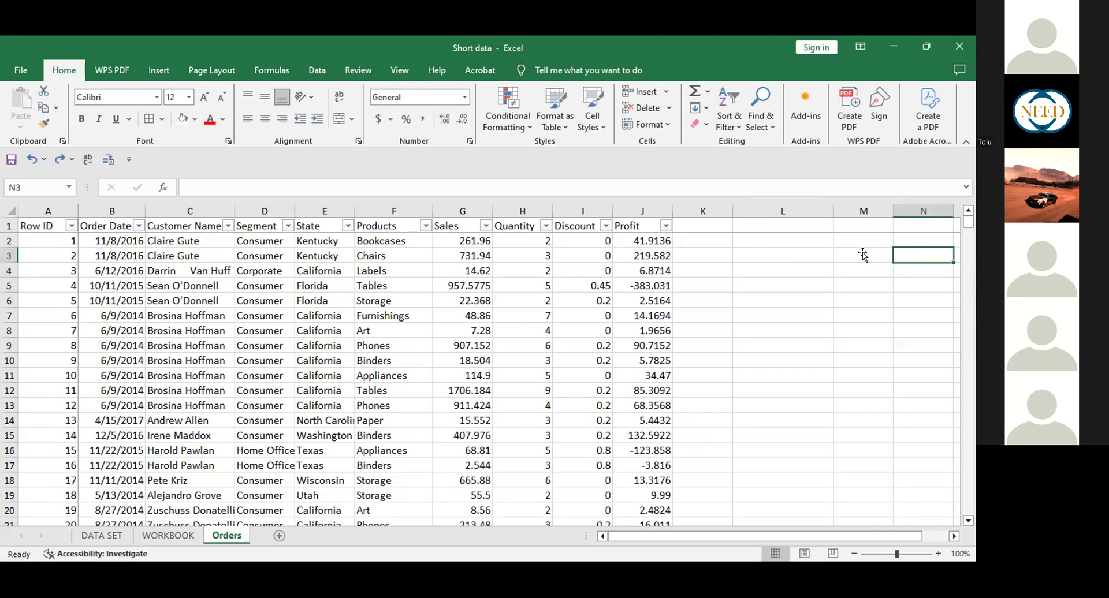
left_click_drag(968, 223, 968, 258)
Return to the DATA SET sheet and inspect the =CONCAT(E3:N3) formula in O3.
left_click(117, 286)
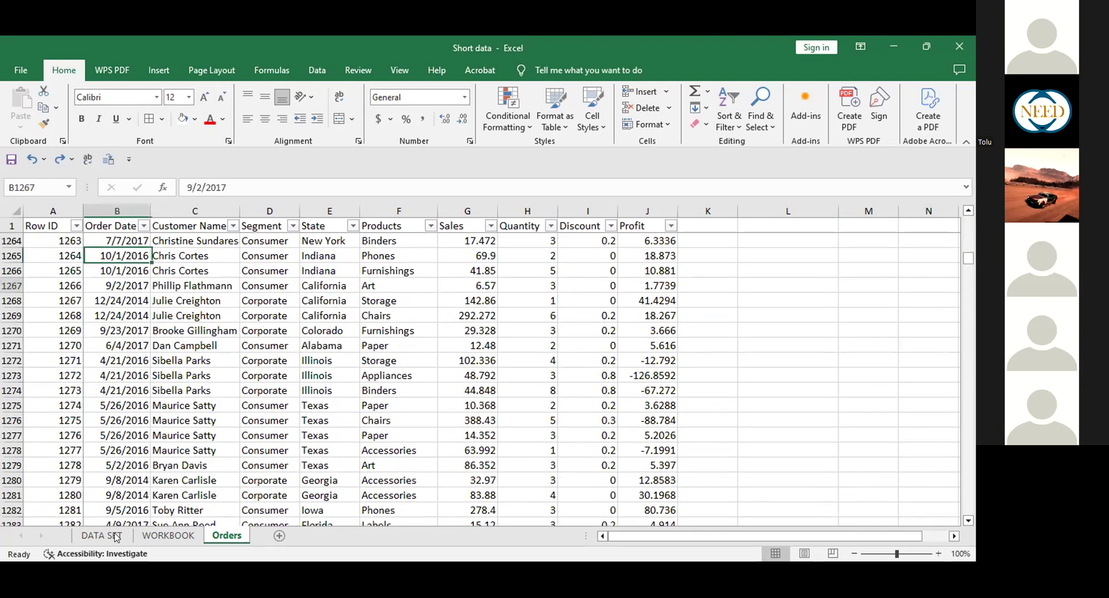
left_click(106, 536)
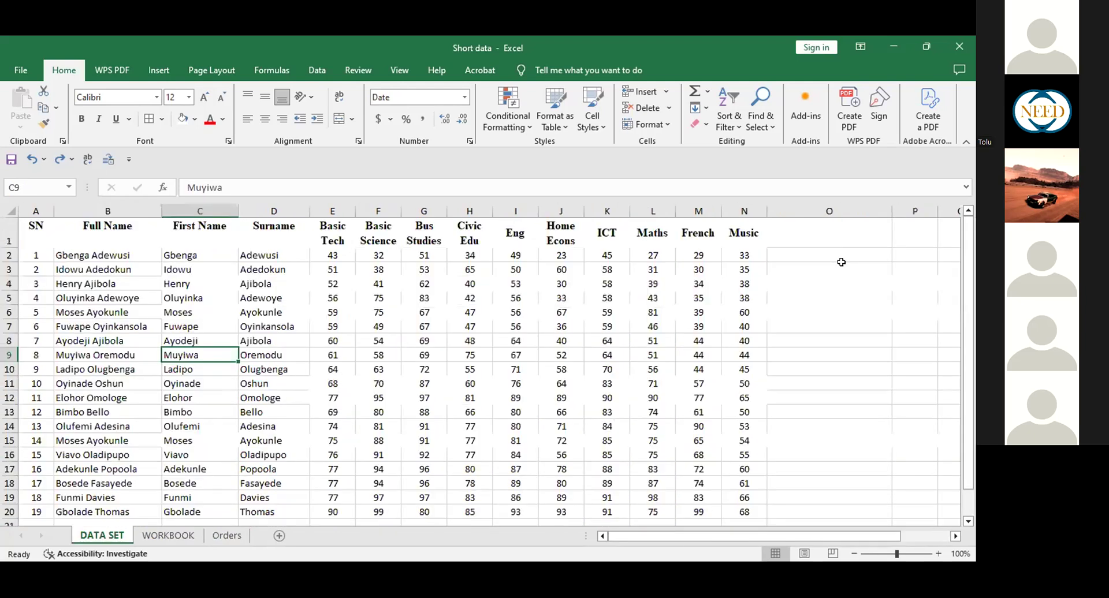
left_click(850, 270)
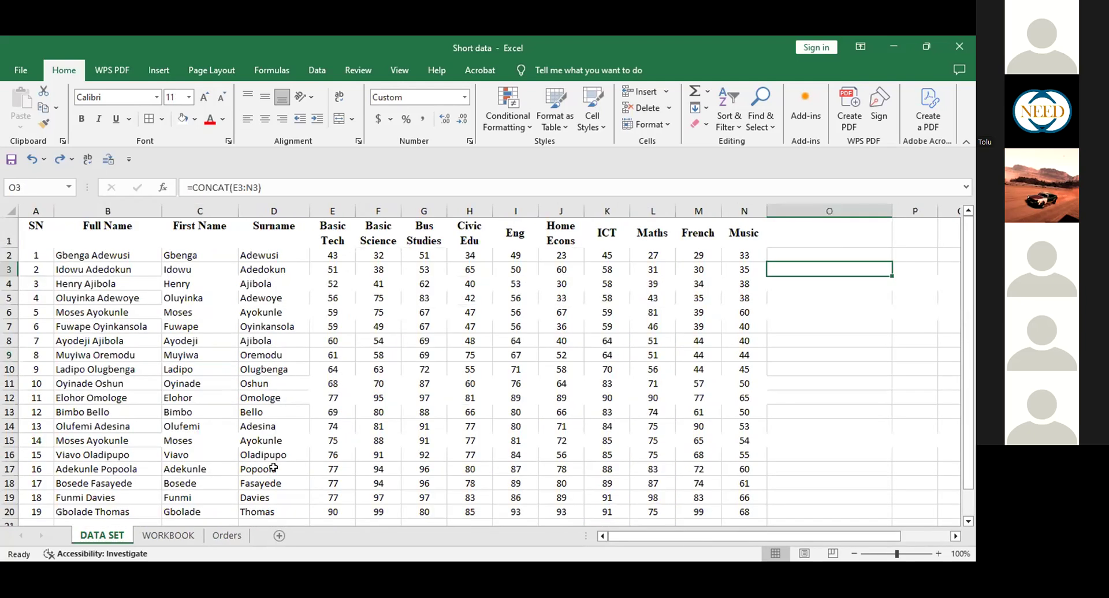